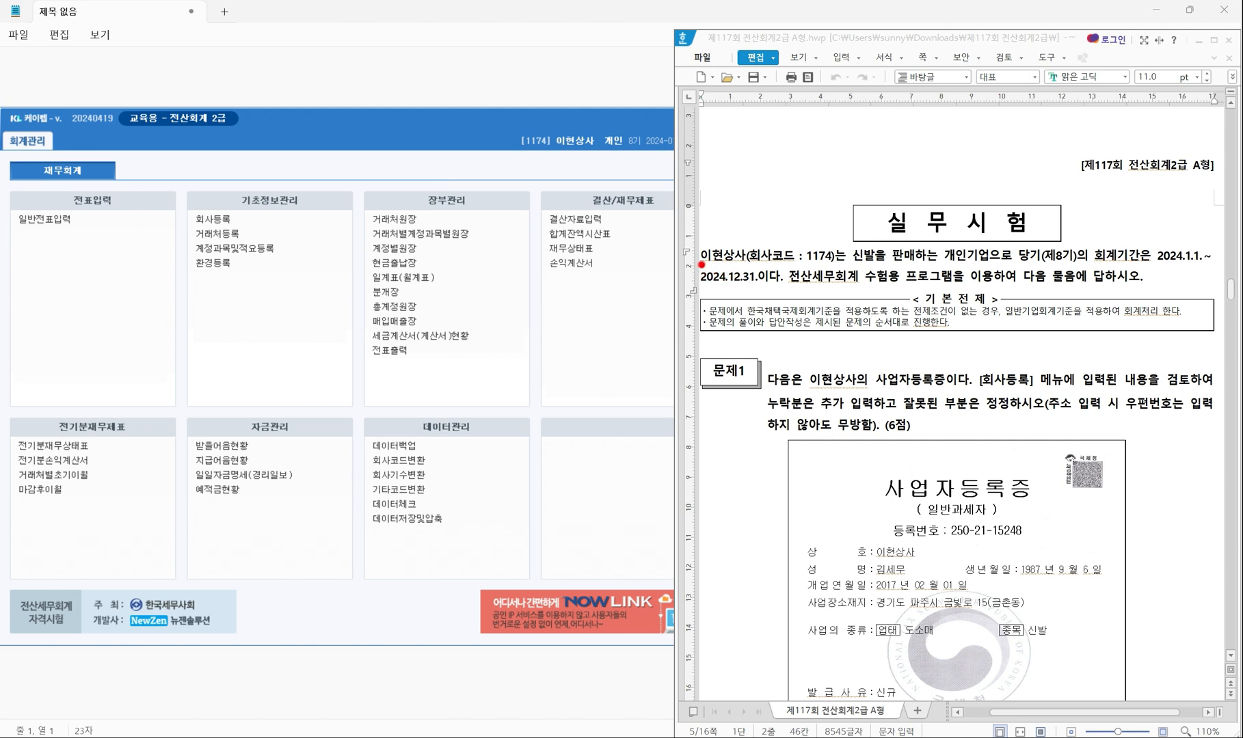
# Read the 문제1 instructions in the exam document on reviewing and correcting 회사등록 for 이현상사, including the optional postal code.
pyautogui.moveTo(702, 264); pyautogui.dragTo(739, 265)
pyautogui.moveTo(1156, 265); pyautogui.dragTo(1205, 266)
pyautogui.moveTo(710, 286); pyautogui.dragTo(760, 288)
pyautogui.scroll(-1, 784, 362)
pyautogui.scroll(-3, 784, 364)
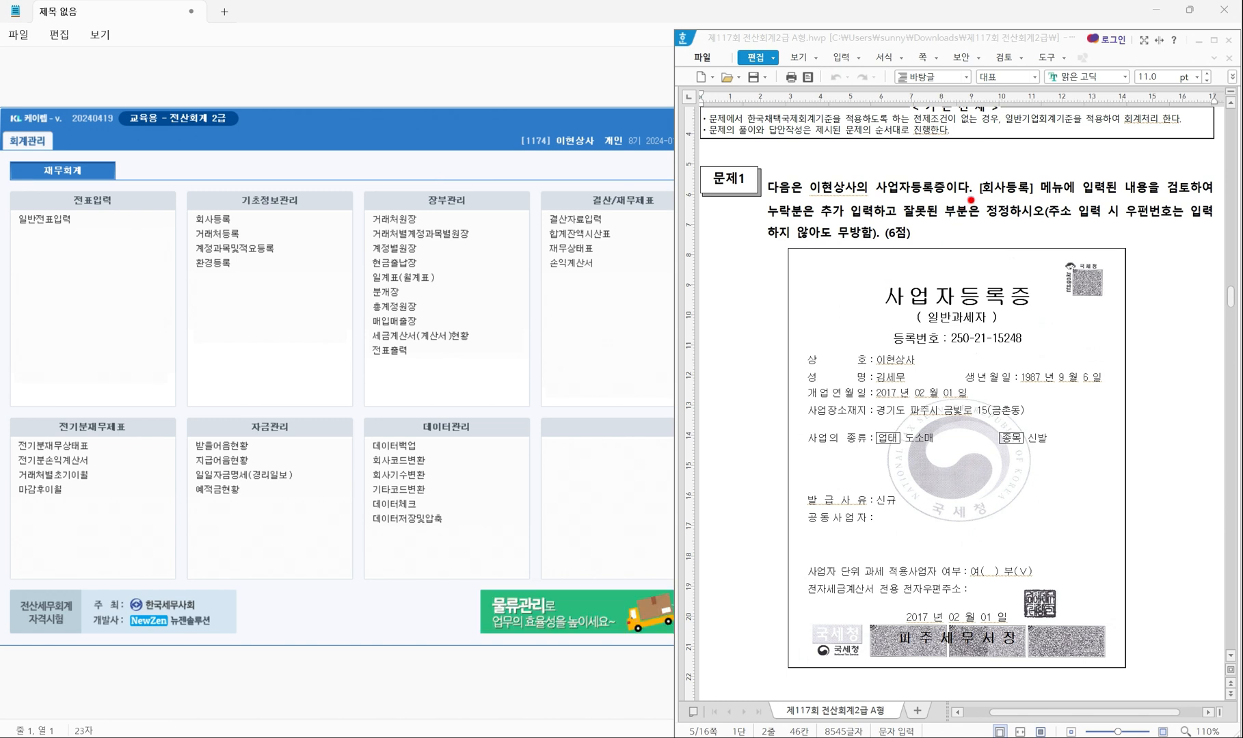
pyautogui.moveTo(971, 200); pyautogui.dragTo(1068, 198)
pyautogui.moveTo(1001, 169); pyautogui.dragTo(1015, 158)
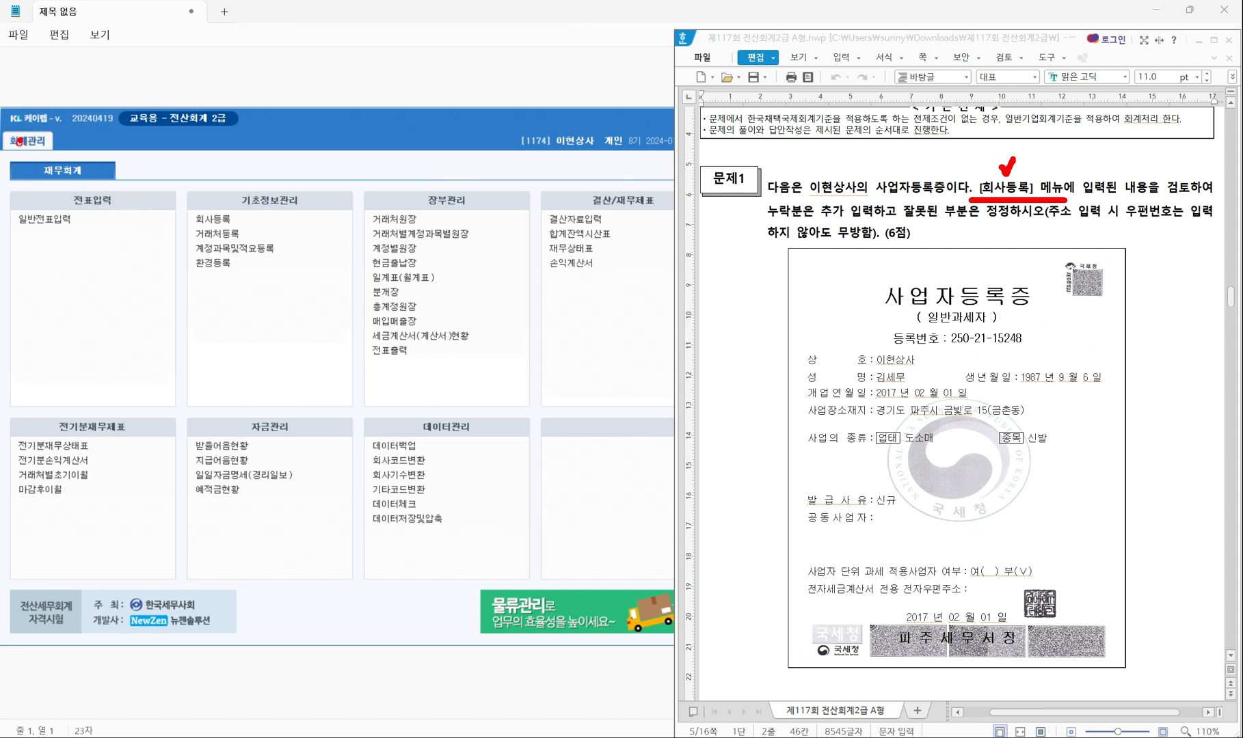
pyautogui.moveTo(63, 136); pyautogui.dragTo(99, 170)
pyautogui.moveTo(198, 223)
pyautogui.mouseDown()
pyautogui.moveTo(242, 225)
pyautogui.moveTo(248, 210)
pyautogui.mouseUp()
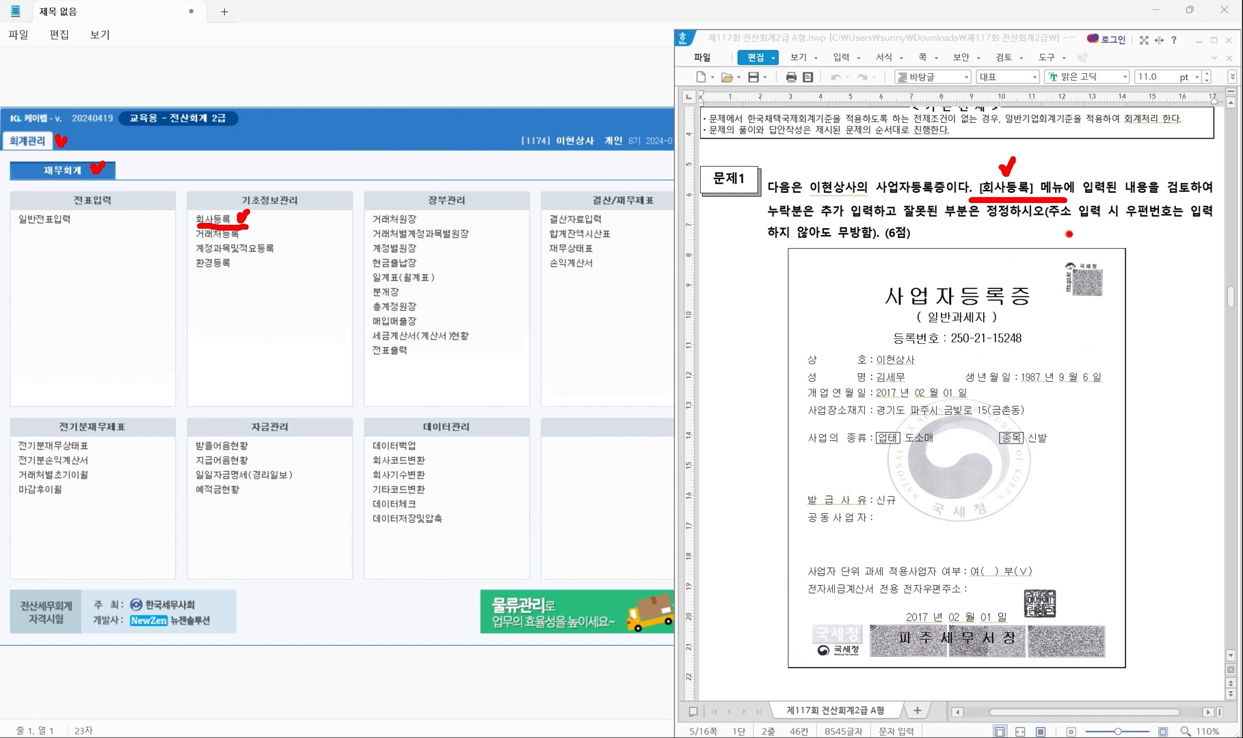
pyautogui.moveTo(1048, 224); pyautogui.dragTo(1212, 223)
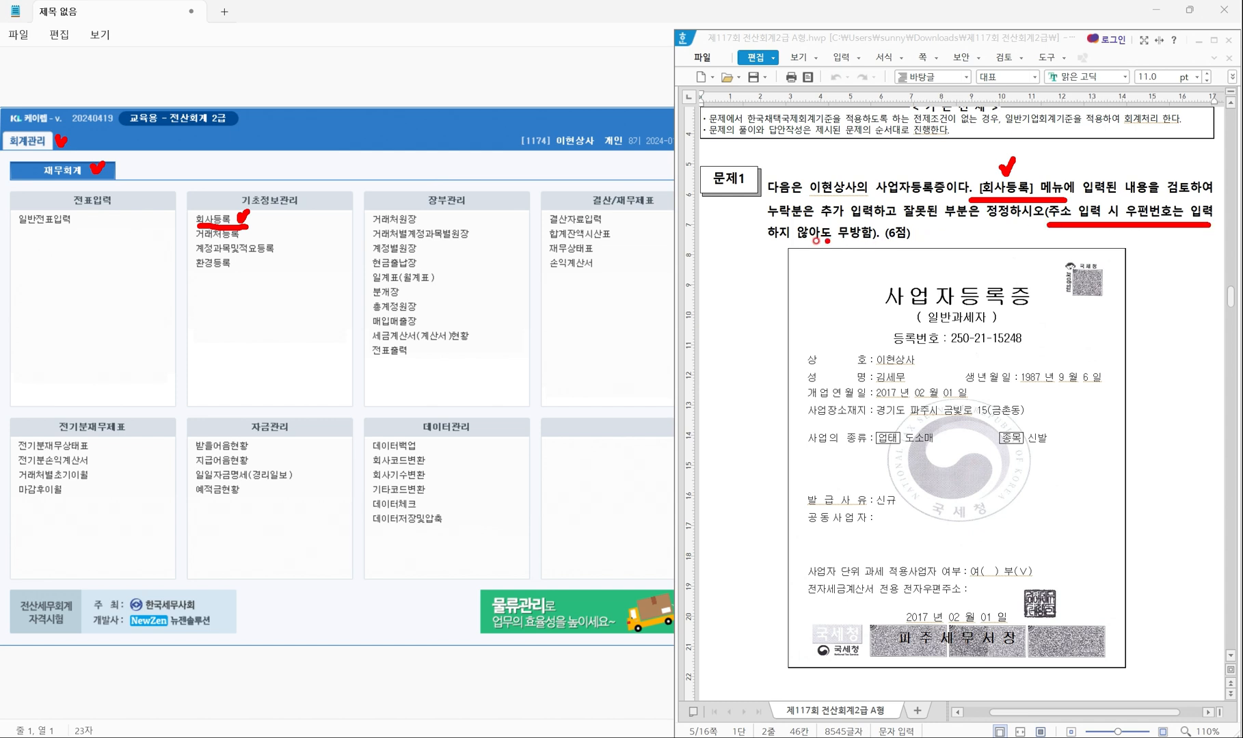
pyautogui.moveTo(770, 243); pyautogui.dragTo(870, 242)
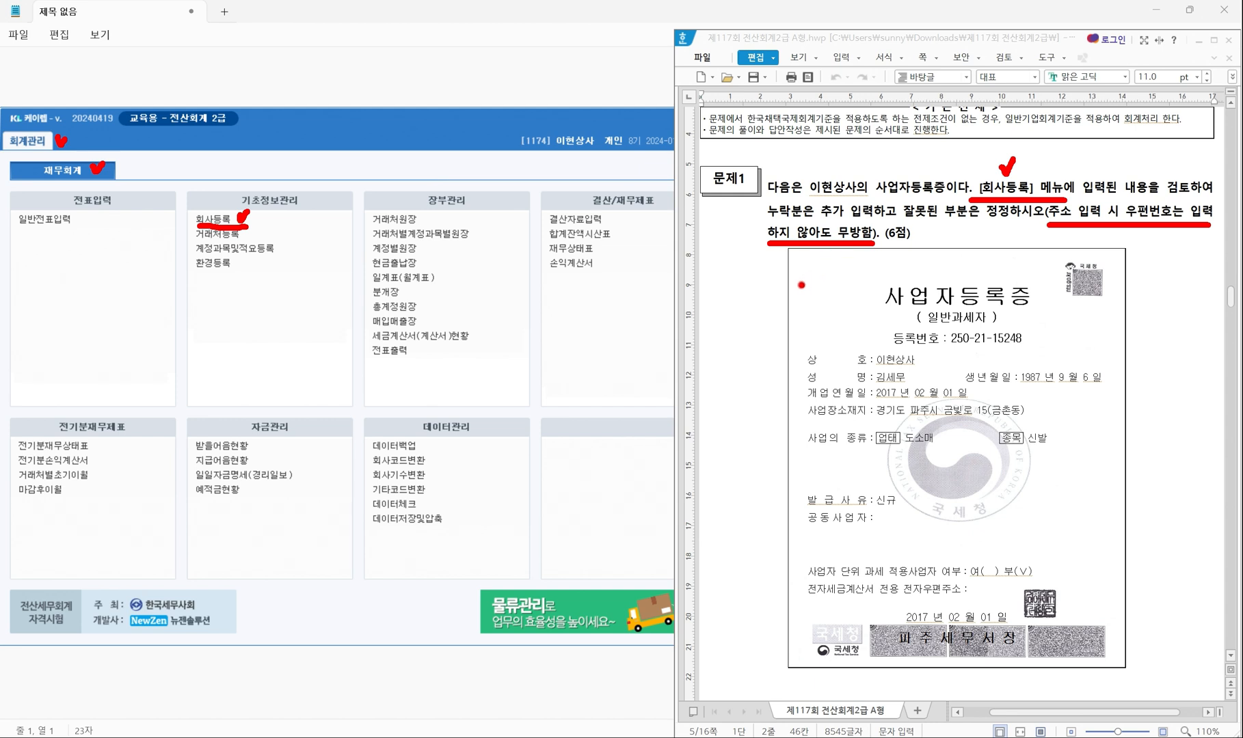
pyautogui.press('Escape')
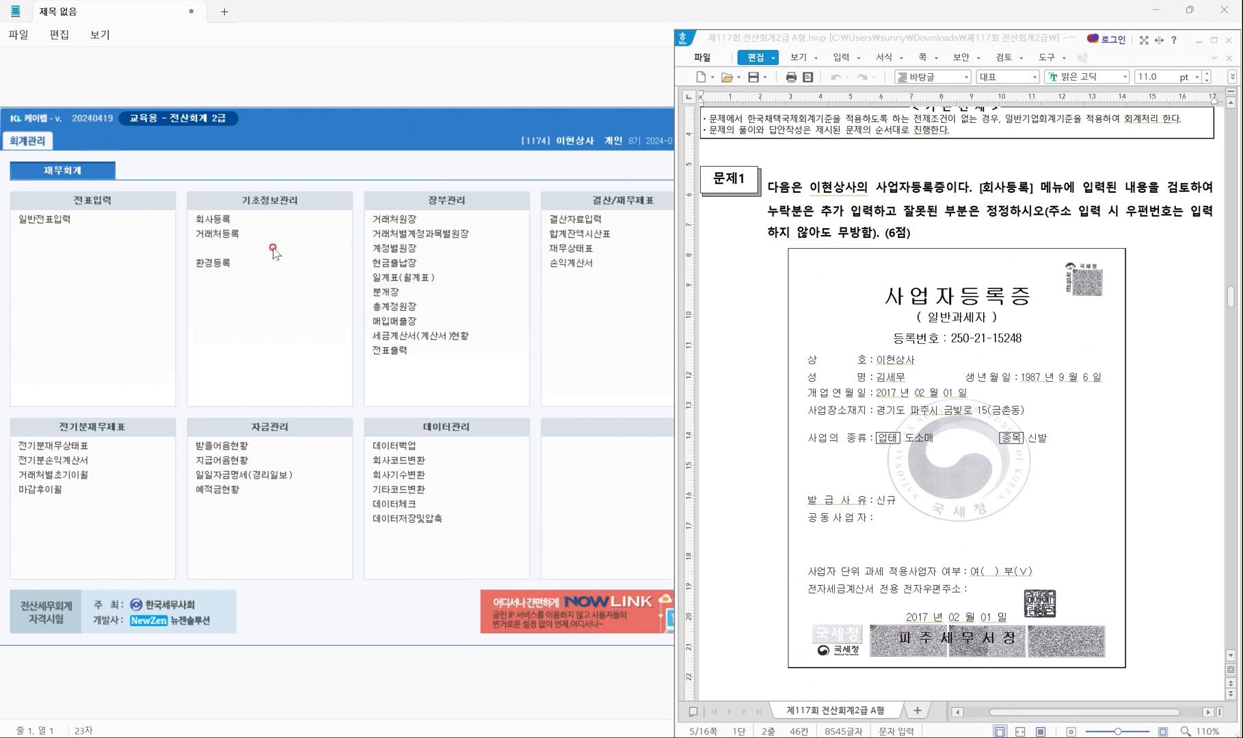
# Open 회사등록 with company 1174 이현상사 selected and place its window beside the business registration certificate.
pyautogui.click(212, 220)
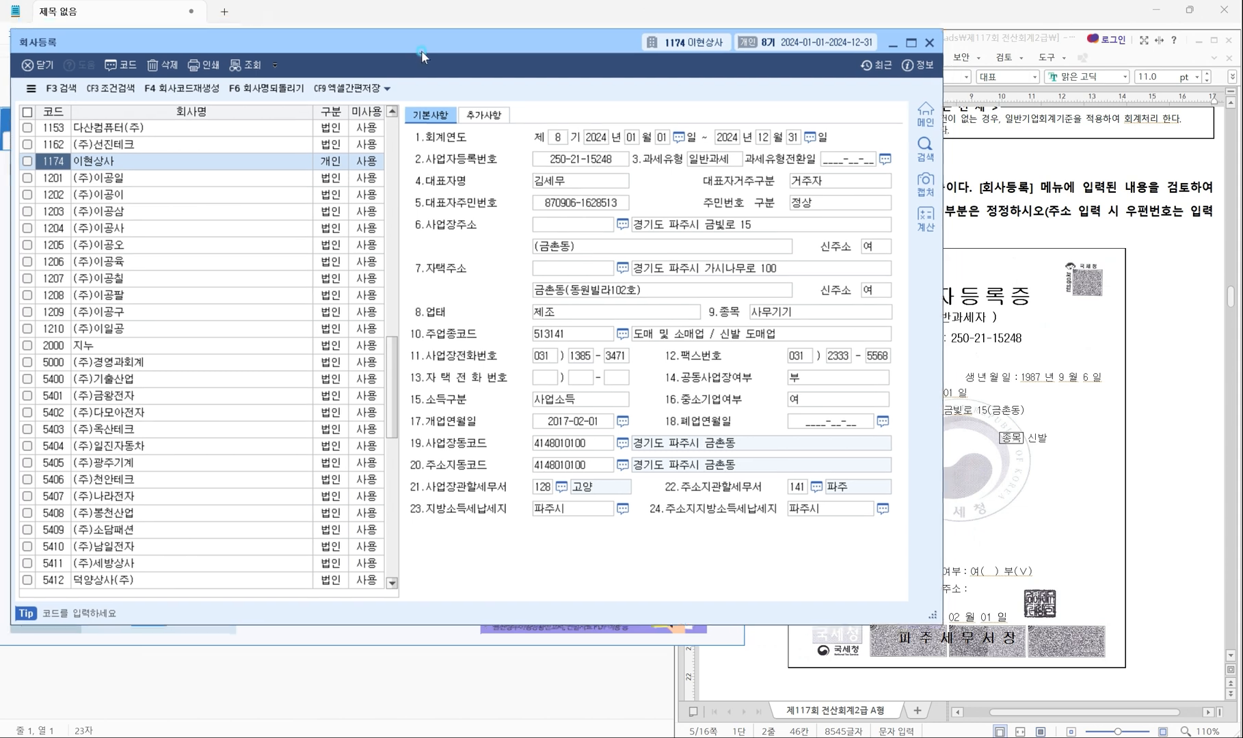
pyautogui.click(166, 178)
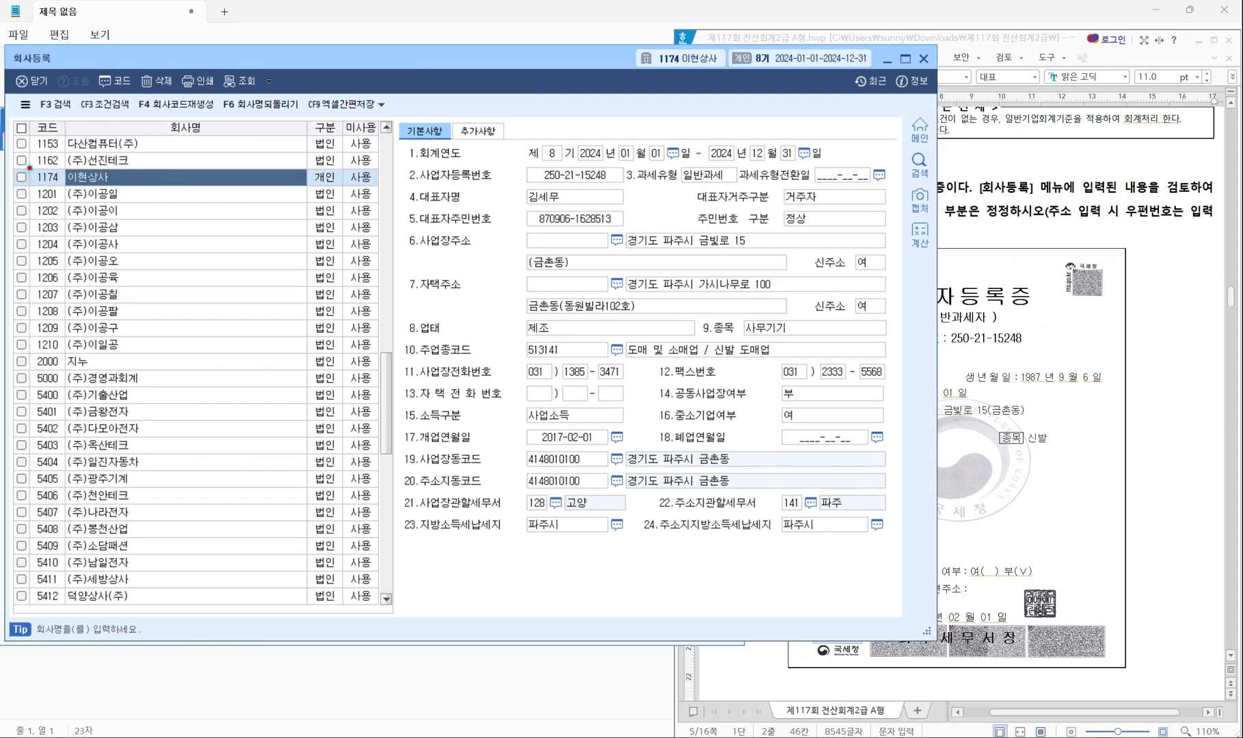
pyautogui.moveTo(29, 167); pyautogui.dragTo(140, 195)
pyautogui.moveTo(580, 62); pyautogui.dragTo(374, 113)
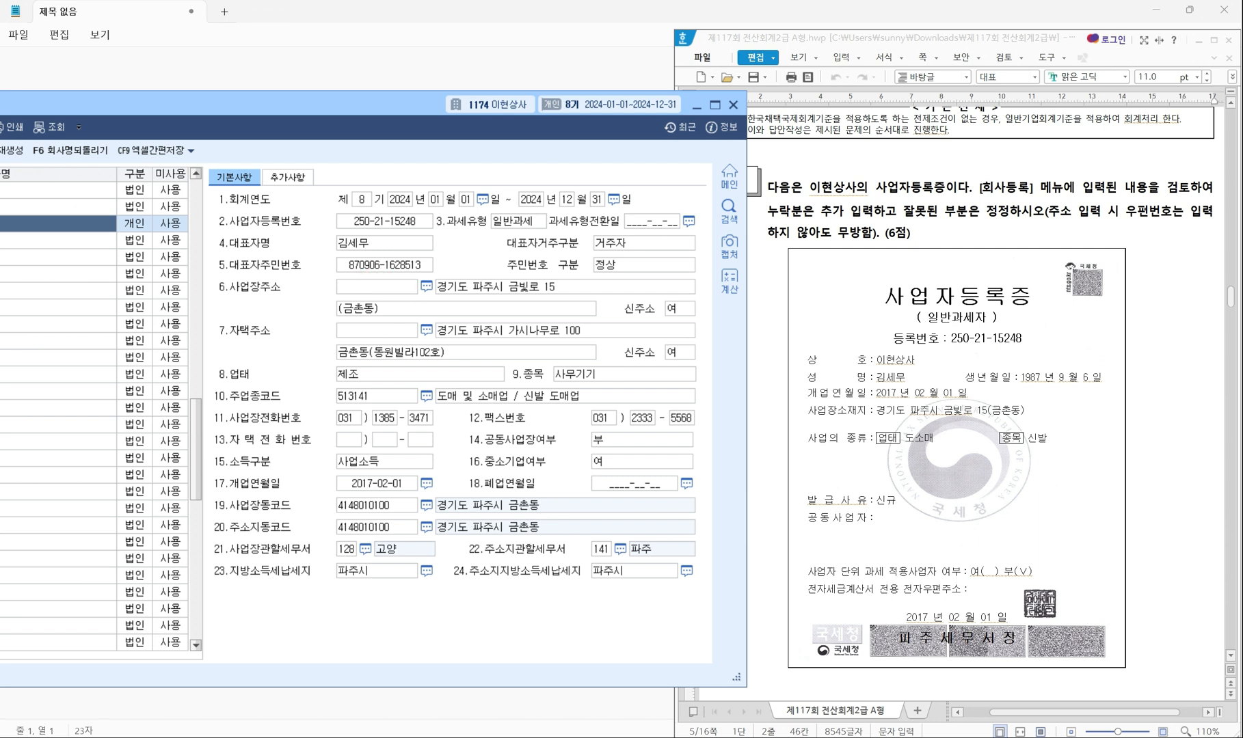
# Compare the business address and 업태 in the company record with the business registration certificate.
pyautogui.click(1241, 344)
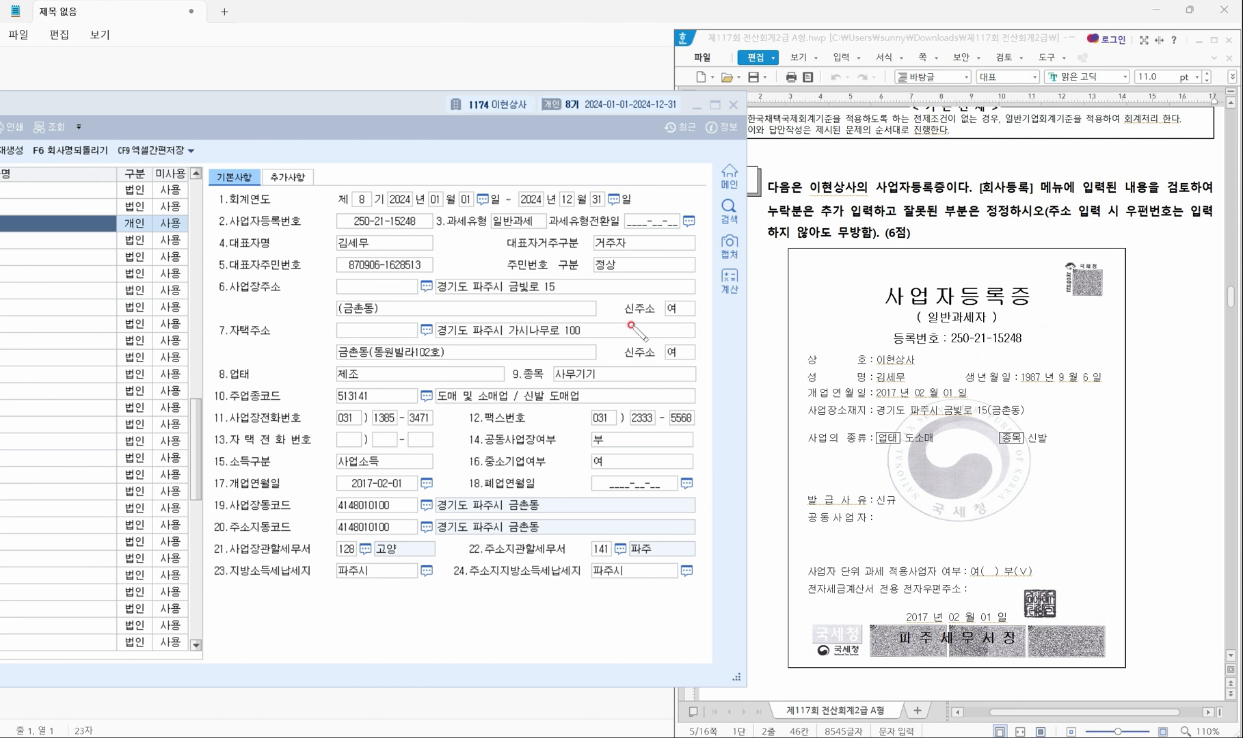
pyautogui.moveTo(432, 288); pyautogui.dragTo(557, 287)
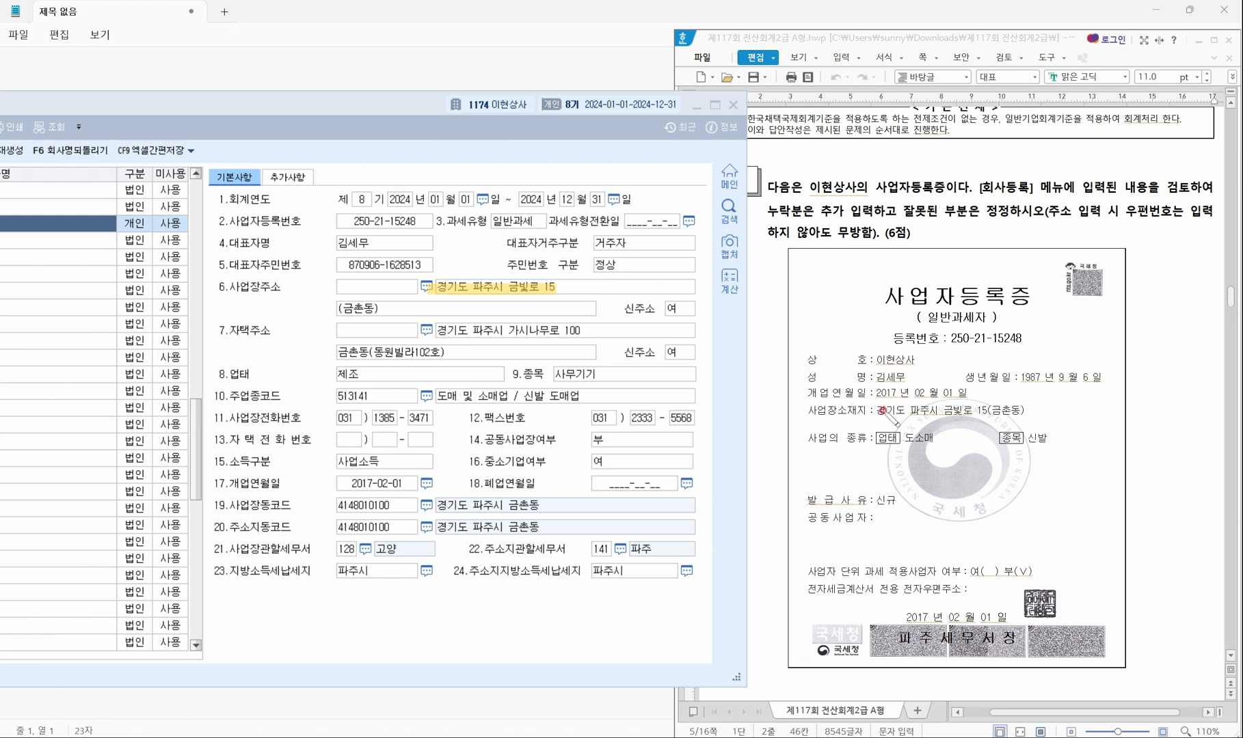
pyautogui.moveTo(877, 409); pyautogui.dragTo(894, 410)
pyautogui.moveTo(896, 410); pyautogui.dragTo(1023, 411)
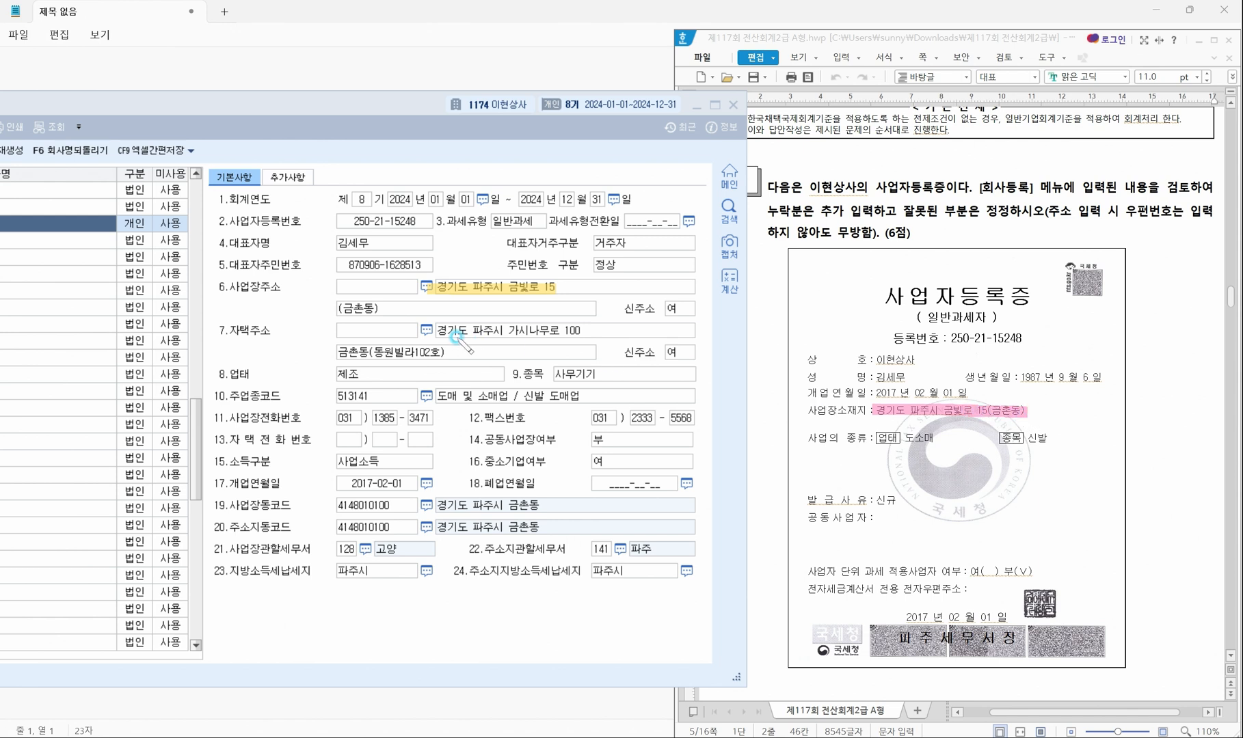
pyautogui.moveTo(338, 307); pyautogui.dragTo(365, 306)
pyautogui.moveTo(872, 444); pyautogui.dragTo(906, 445)
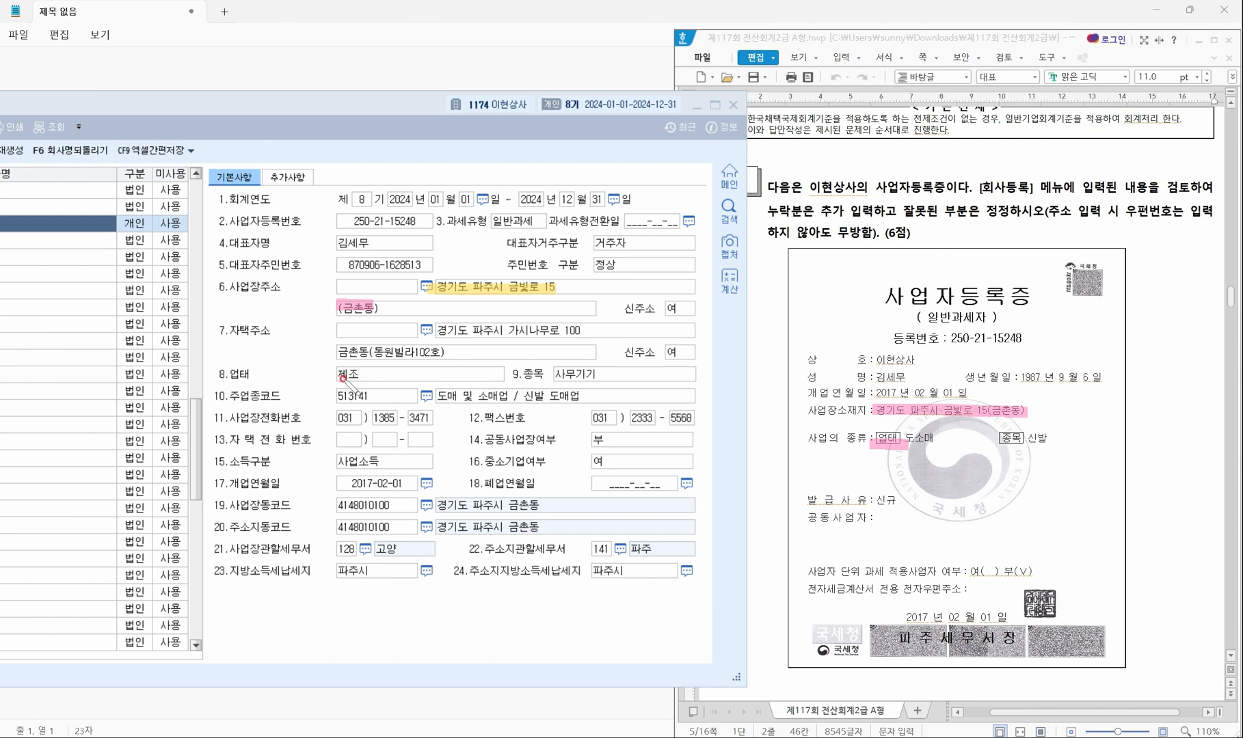
pyautogui.moveTo(335, 376); pyautogui.dragTo(349, 378)
pyautogui.press('Escape')
# Set the company's 업태 to 도소매 and its 종목 to 신발.
pyautogui.click(375, 372)
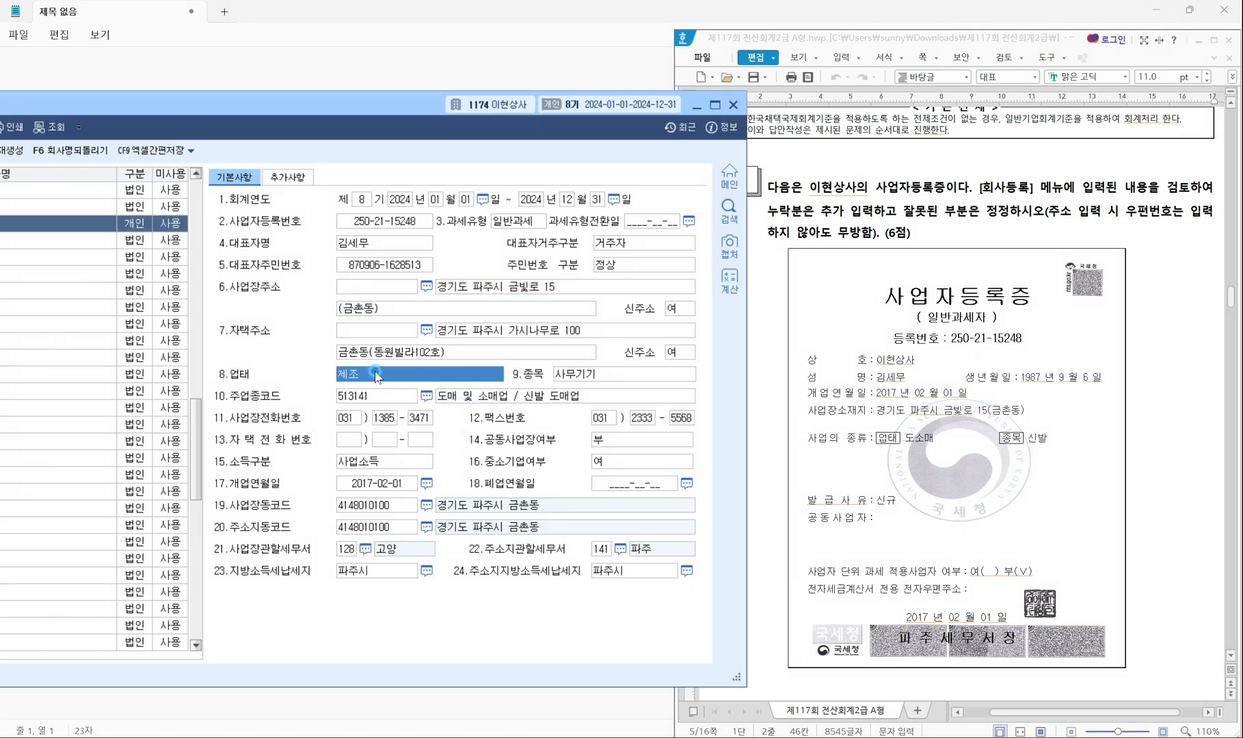
pyautogui.write('도소매')
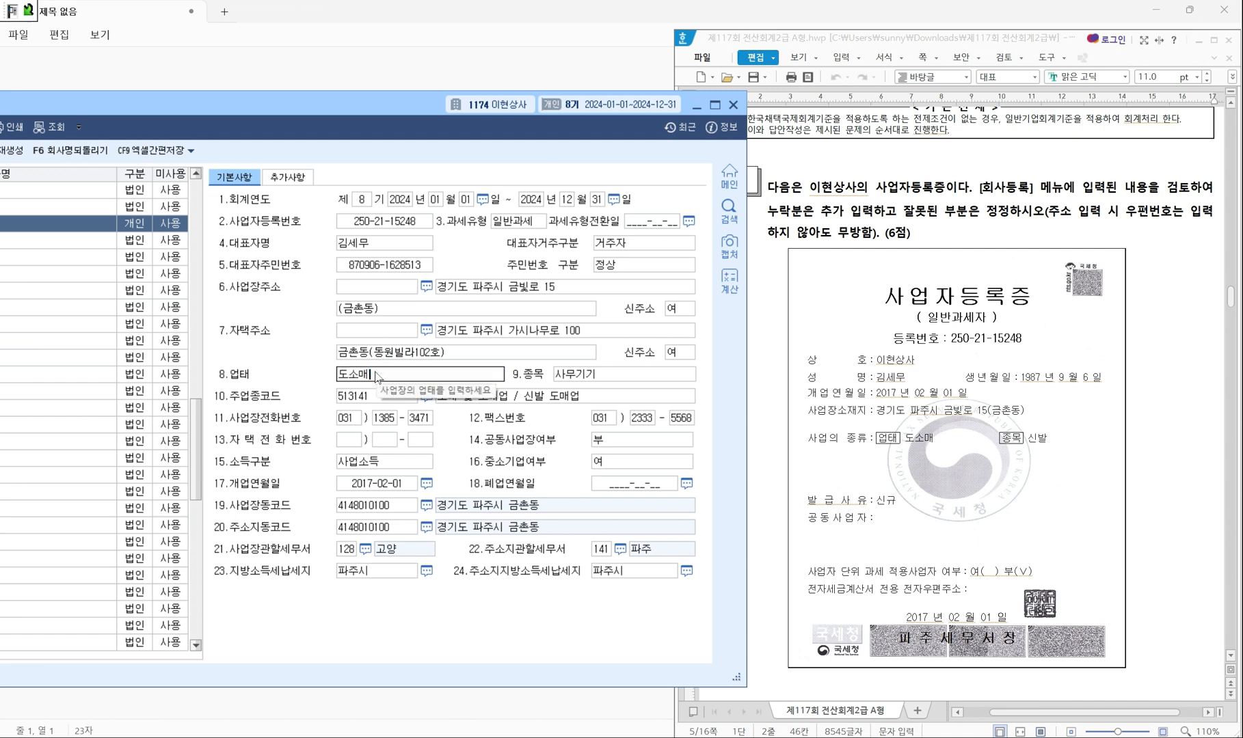
pyautogui.press('Return')
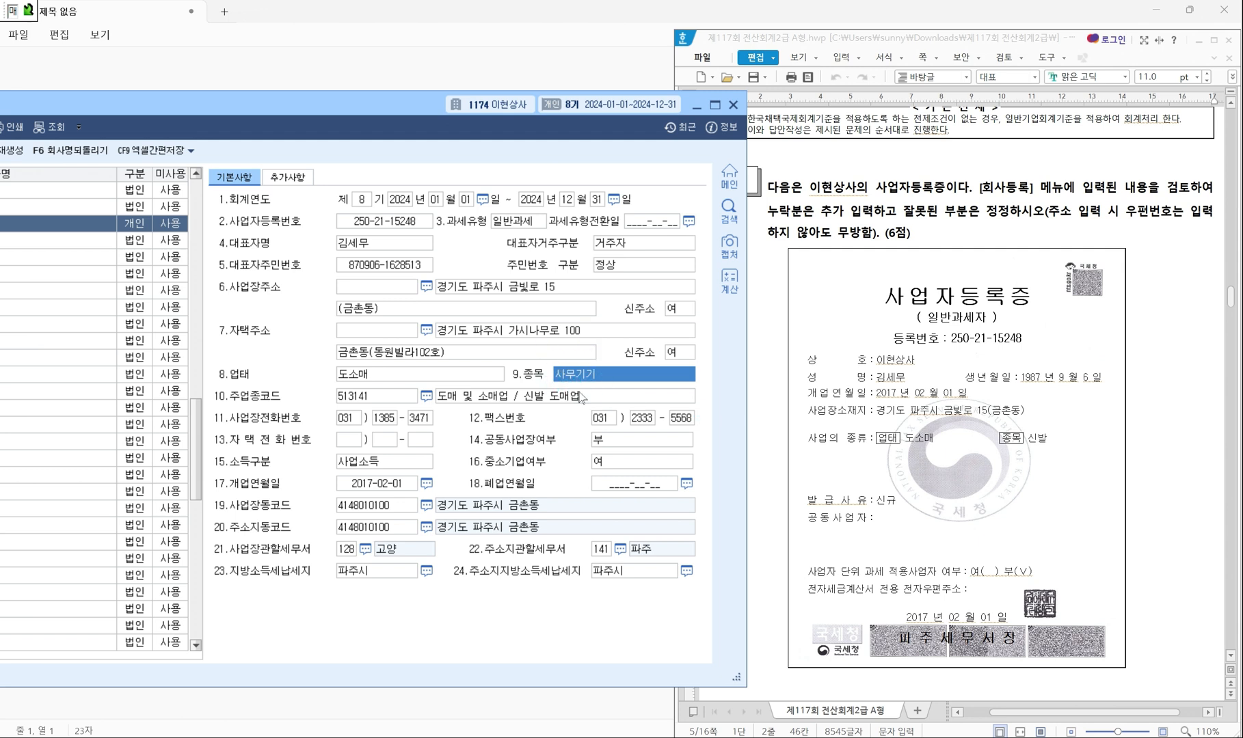
pyautogui.write('신발')
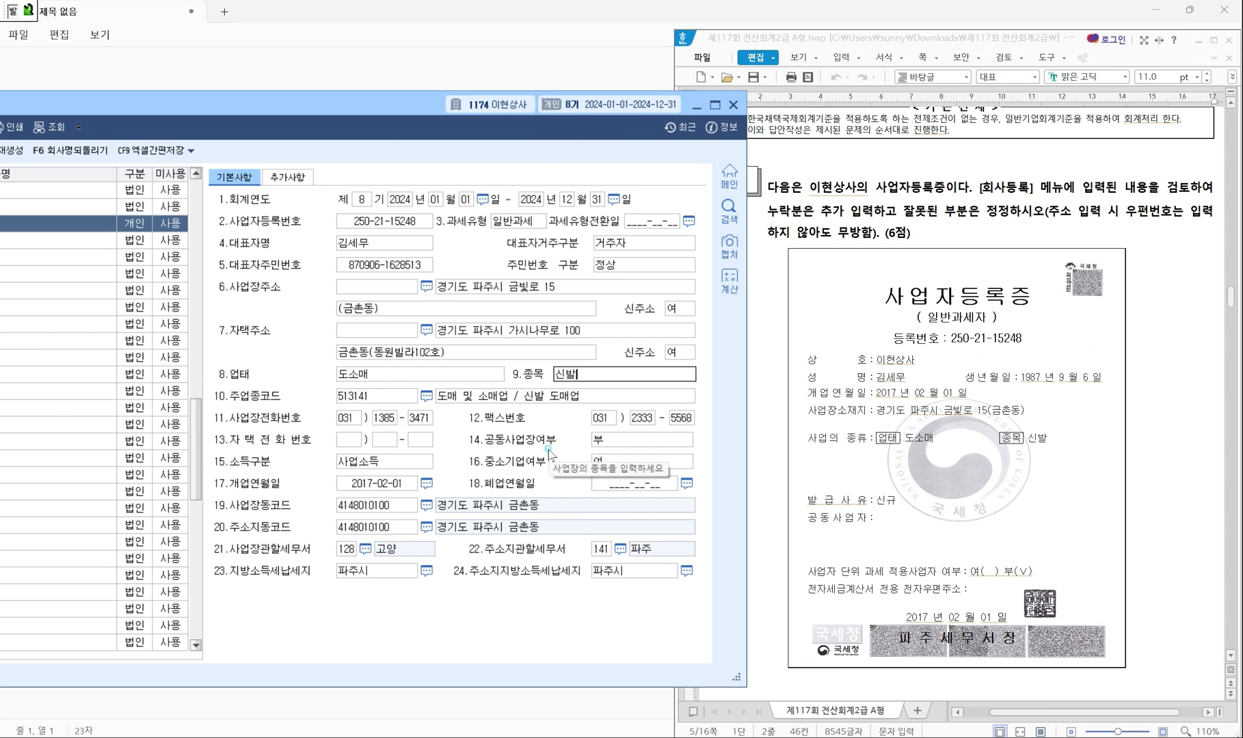
pyautogui.press('Return')
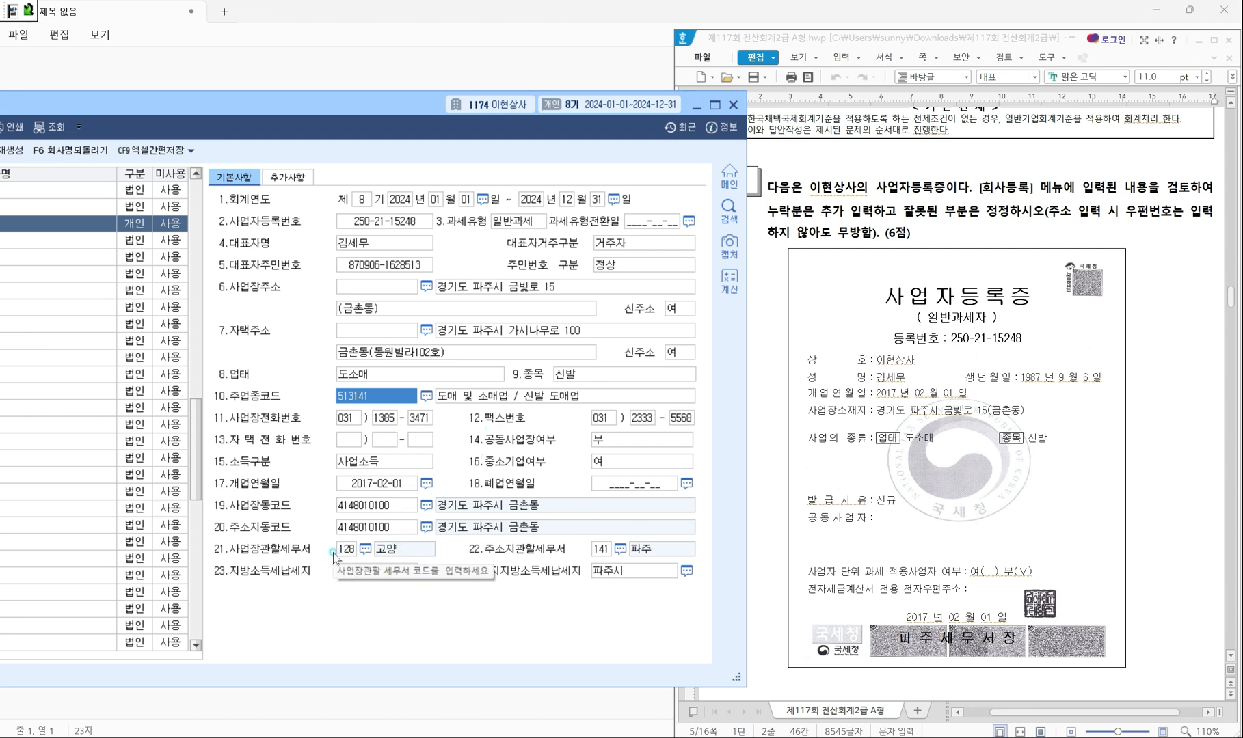
# Check the tax office on the certificate, look up 파주, and set 사업장관할세무서 to code 141 파주.
pyautogui.moveTo(207, 536)
pyautogui.mouseDown()
pyautogui.moveTo(232, 561)
pyautogui.moveTo(461, 562)
pyautogui.mouseUp()
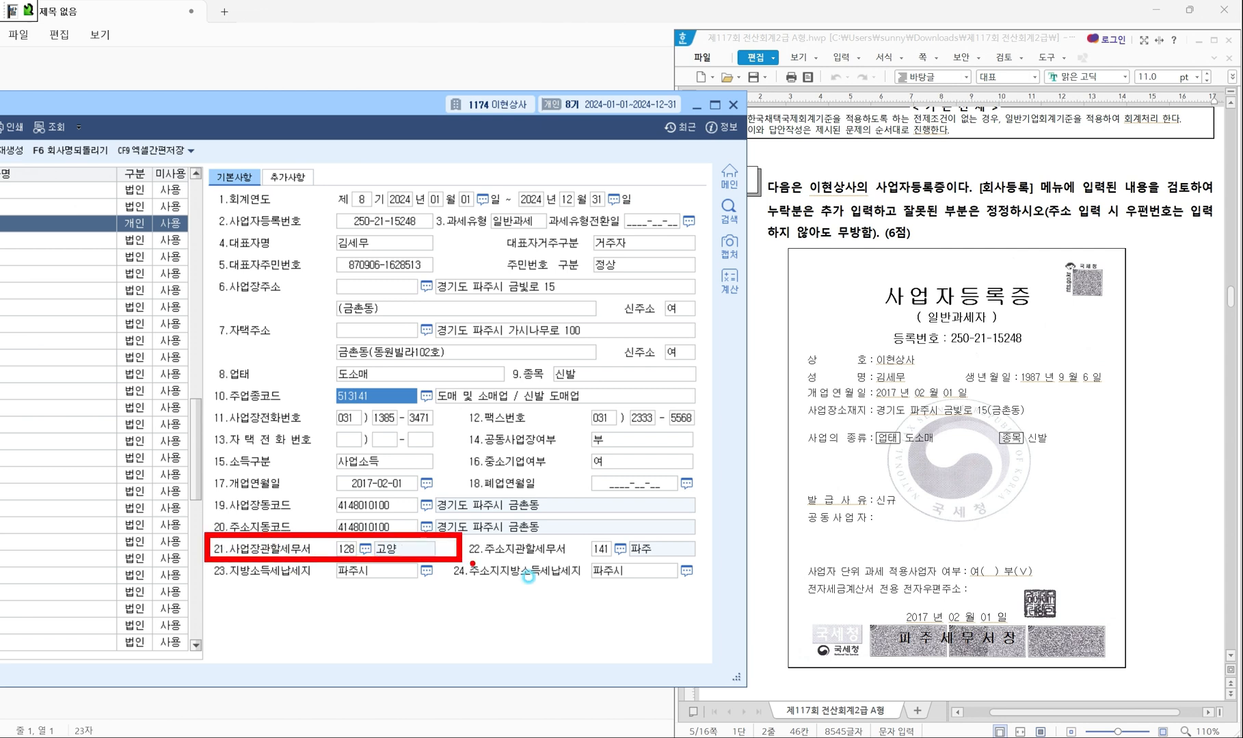
pyautogui.moveTo(884, 622)
pyautogui.mouseDown()
pyautogui.moveTo(967, 660)
pyautogui.moveTo(1039, 659)
pyautogui.mouseUp()
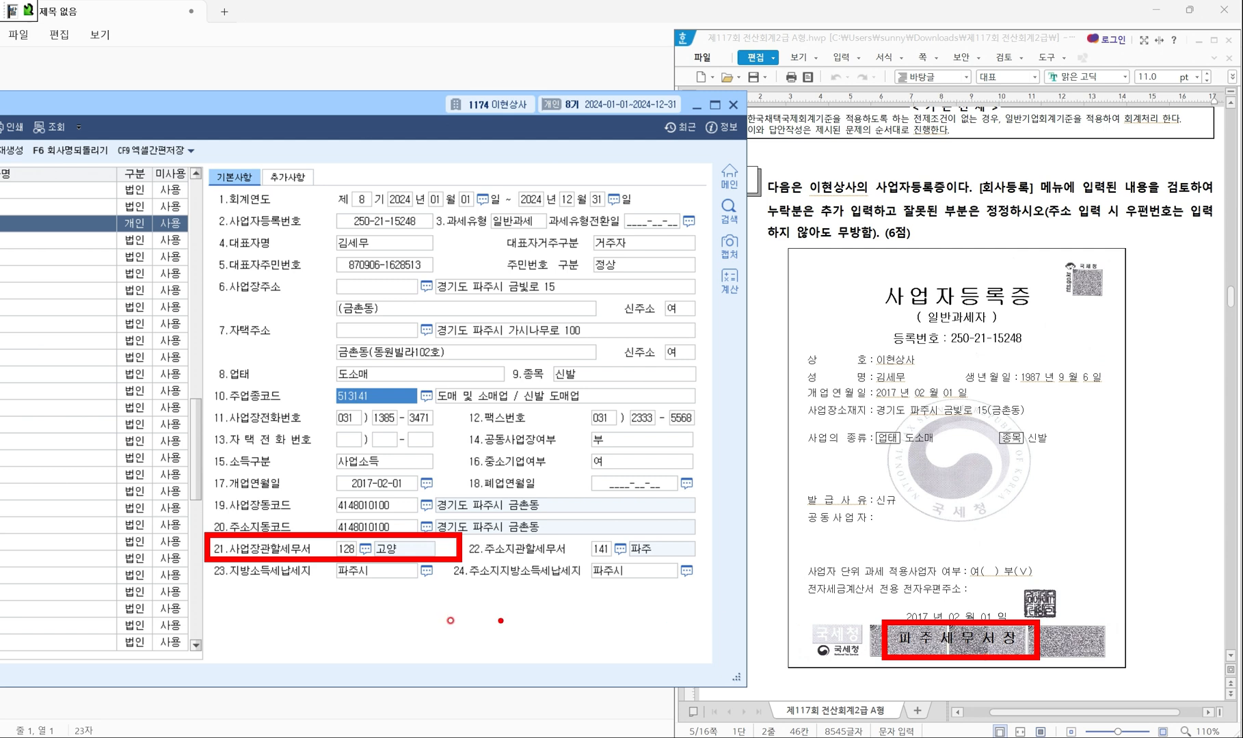
pyautogui.click(345, 550)
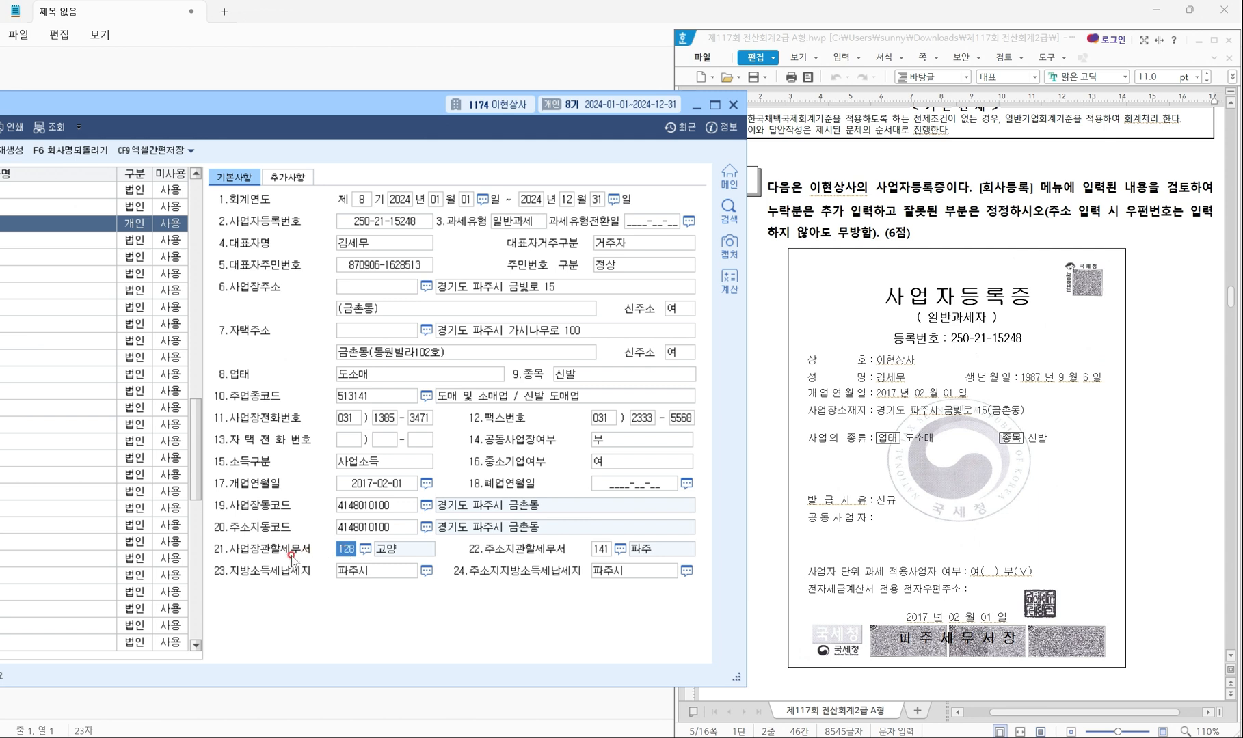
pyautogui.click(349, 549)
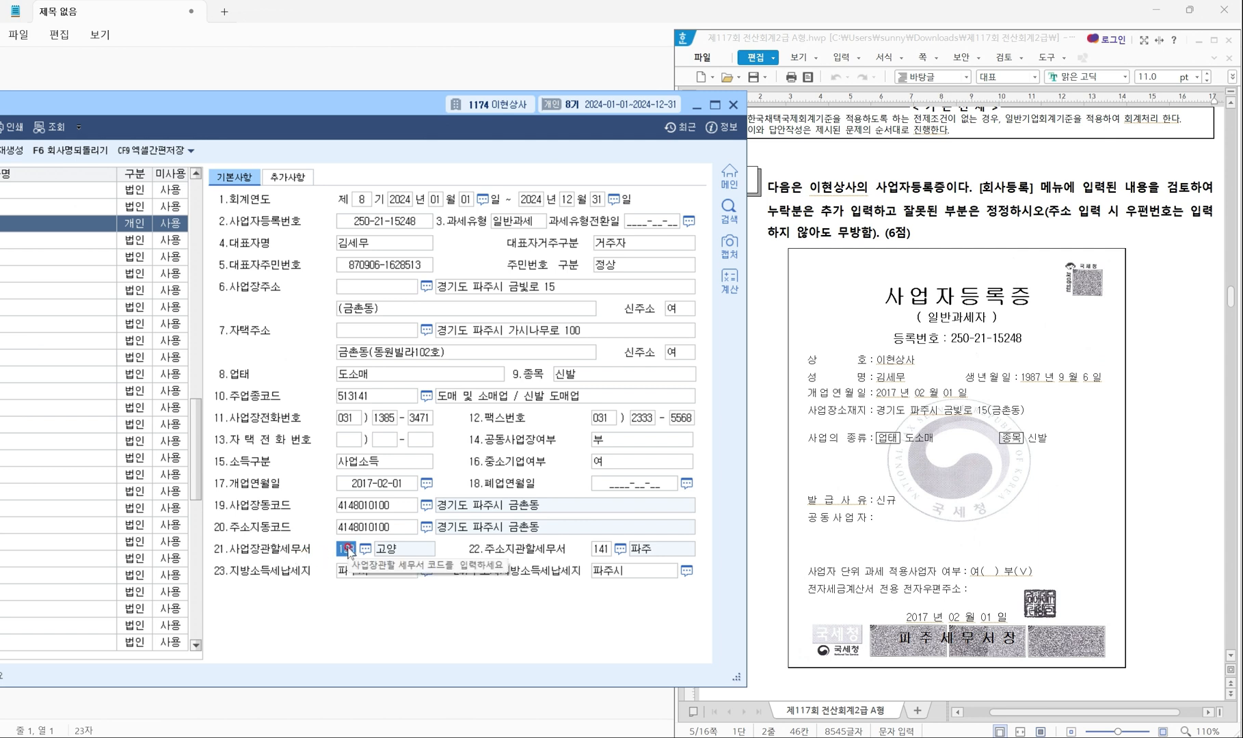
pyautogui.press('F2')
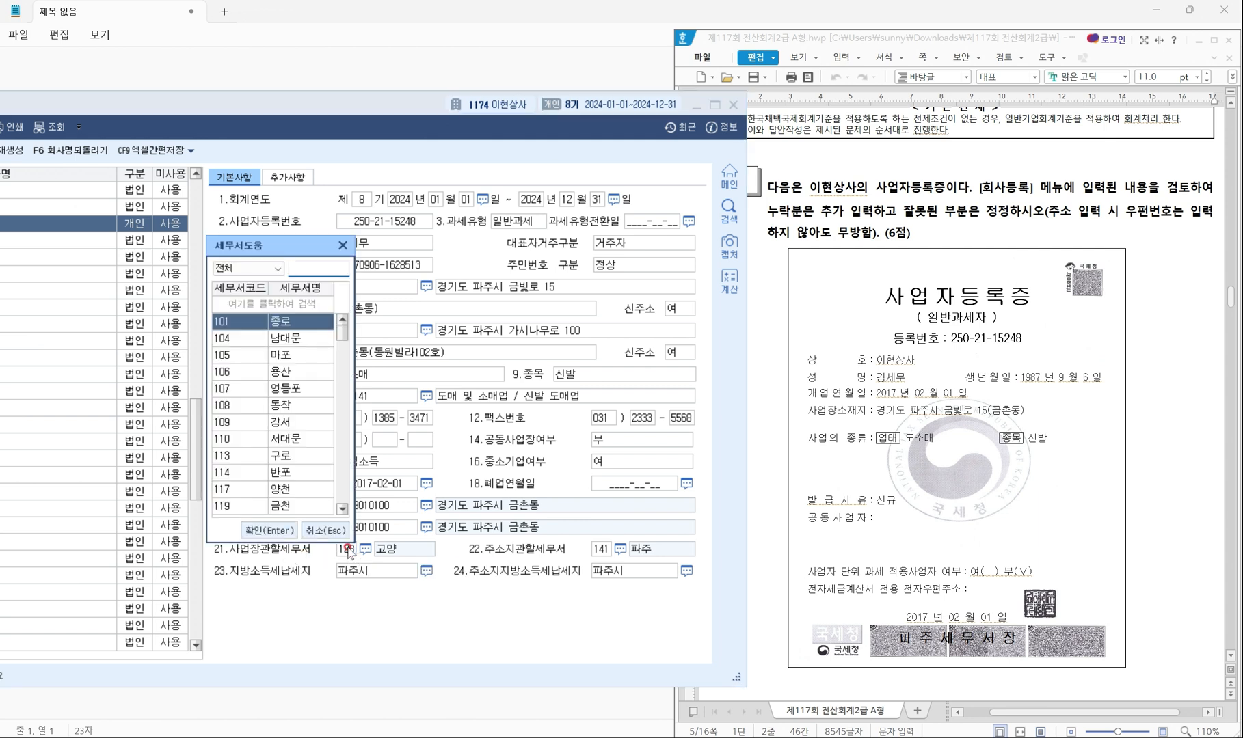
pyautogui.write('파주')
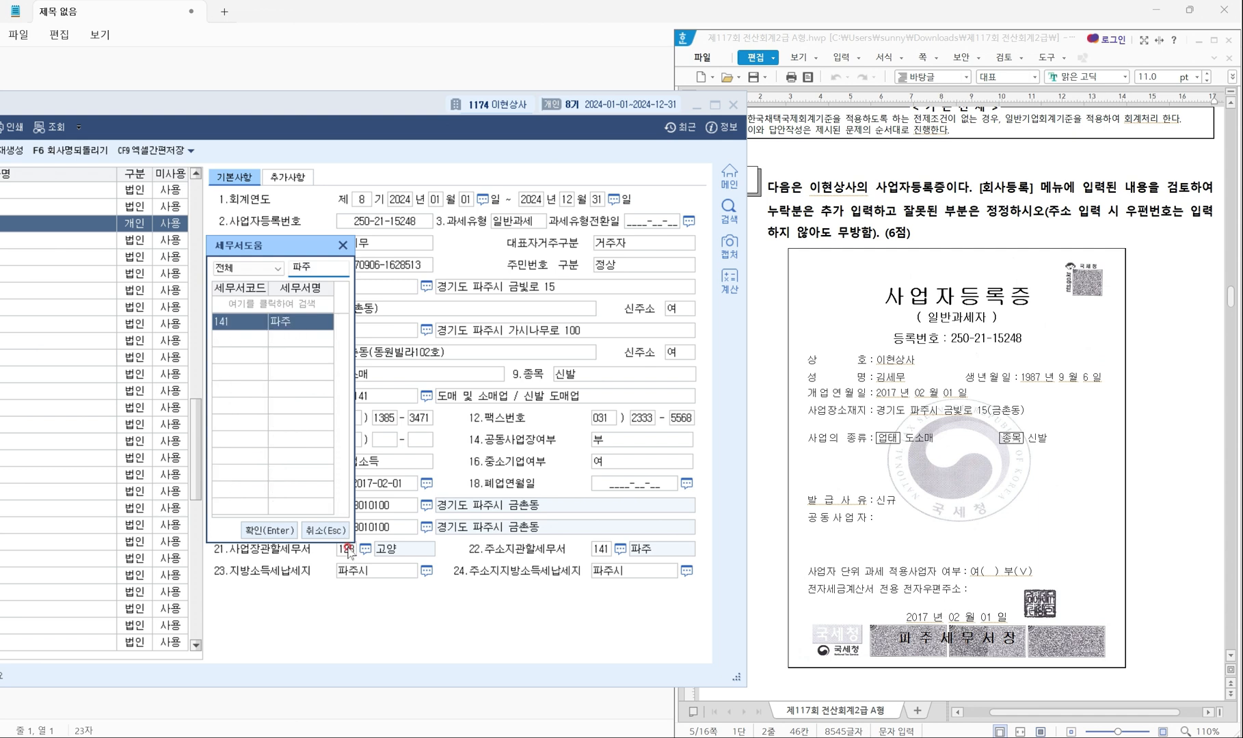
pyautogui.press('Return')
pyautogui.press('Return')
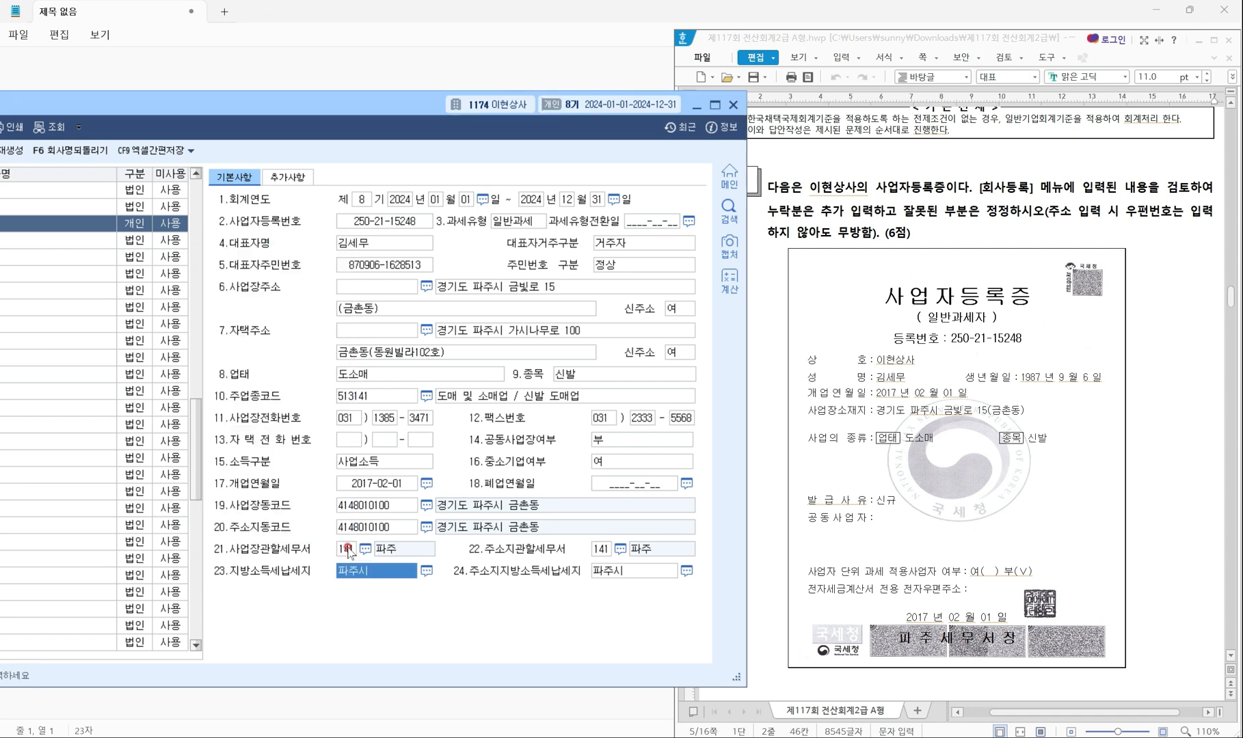
pyautogui.click(783, 258)
pyautogui.click(459, 547)
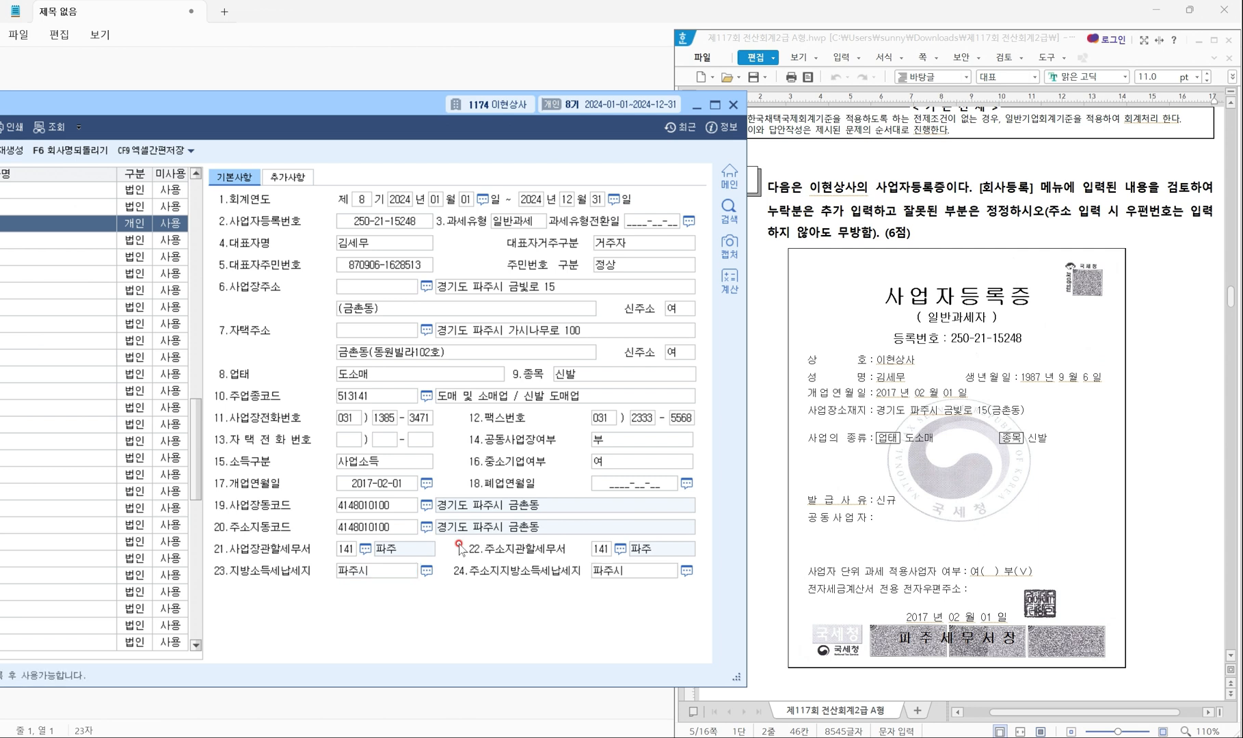
# Shift the 회사등록 window back so its controls are reachable and close it.
pyautogui.click(376, 81)
pyautogui.moveTo(383, 99); pyautogui.dragTo(539, 104)
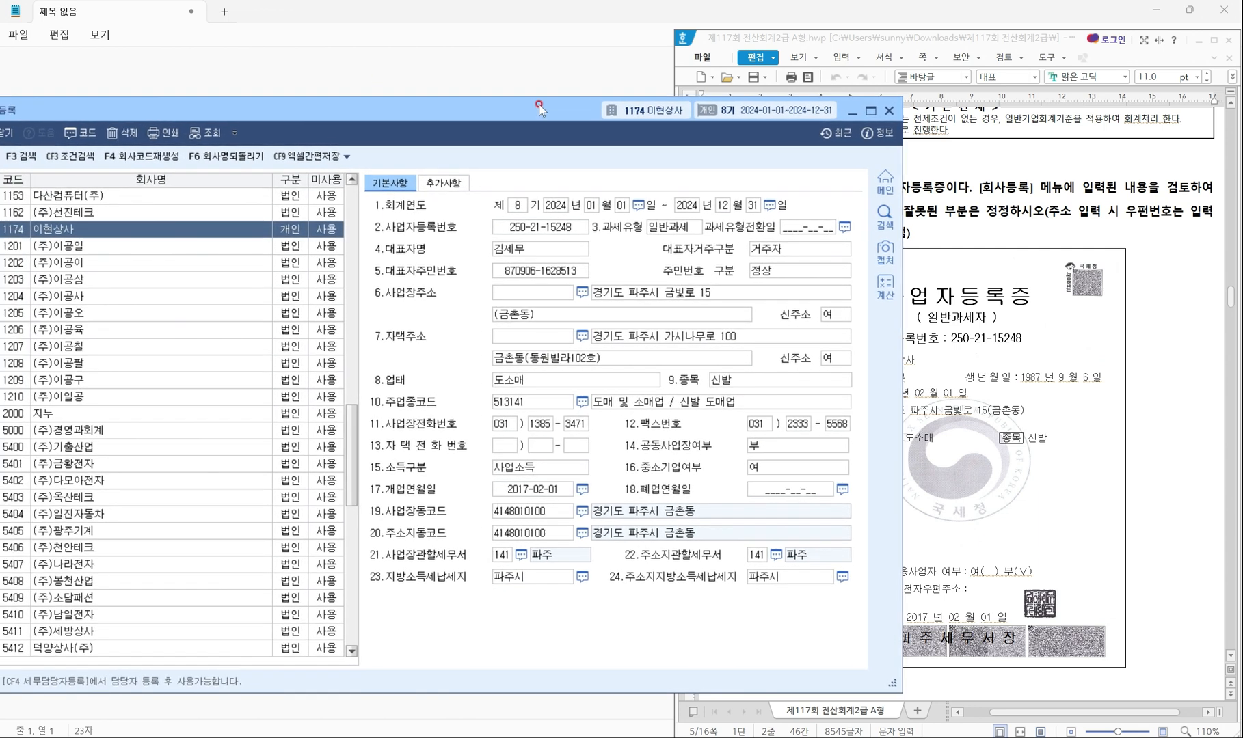
pyautogui.click(890, 109)
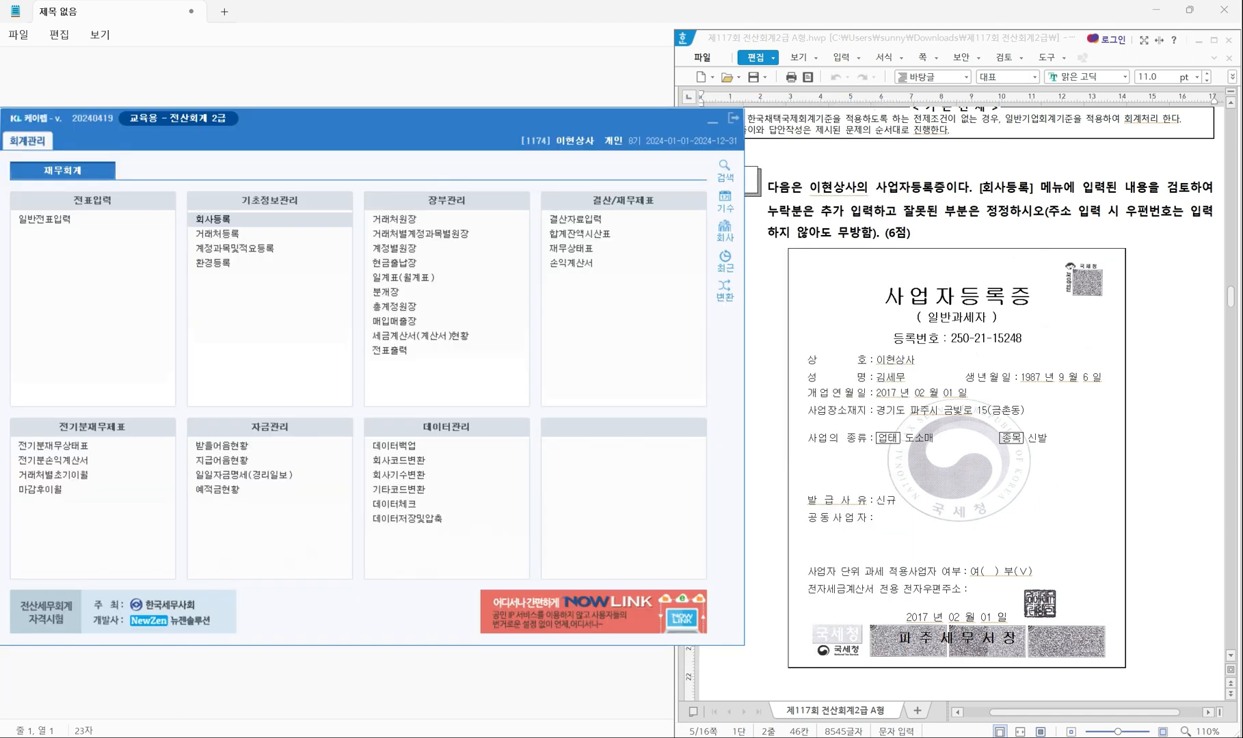
# Go to 문제2 in the exam document, read its prior-period balance sheet task, and locate the matching 전기분재무상태표 entry.
pyautogui.moveTo(1230, 298); pyautogui.dragTo(1231, 326)
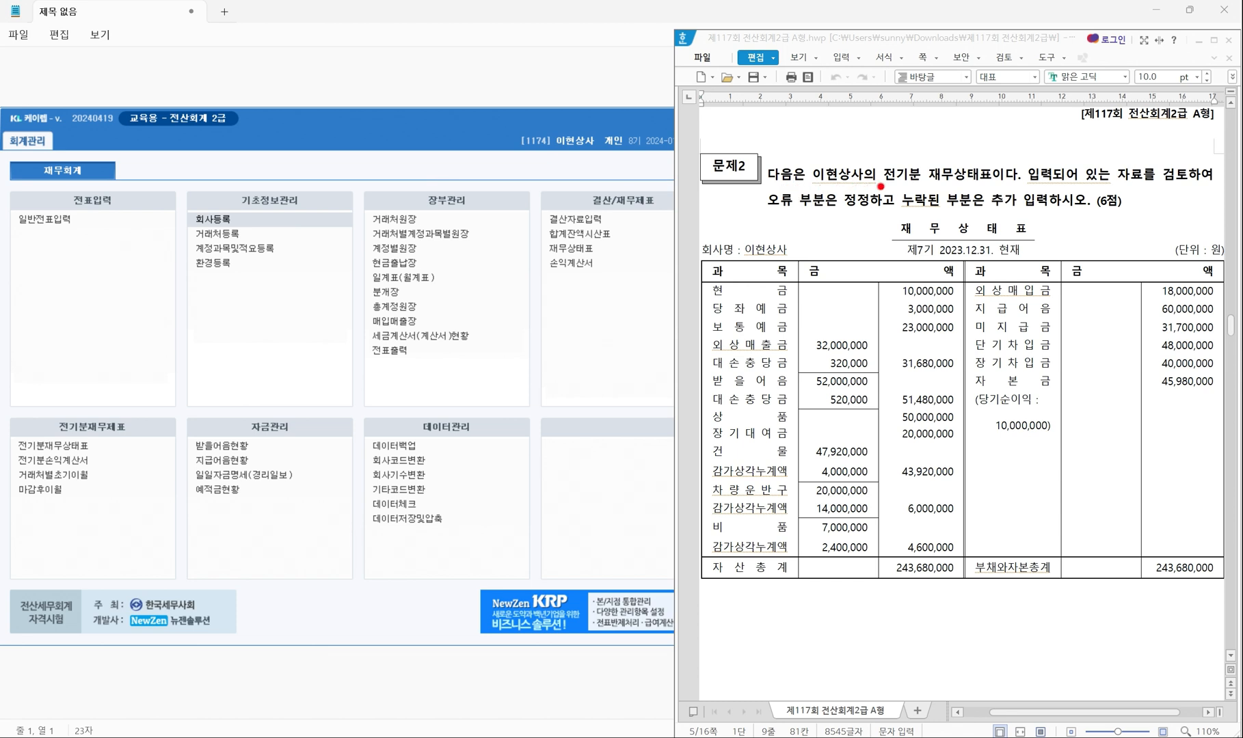
pyautogui.moveTo(881, 185); pyautogui.dragTo(997, 185)
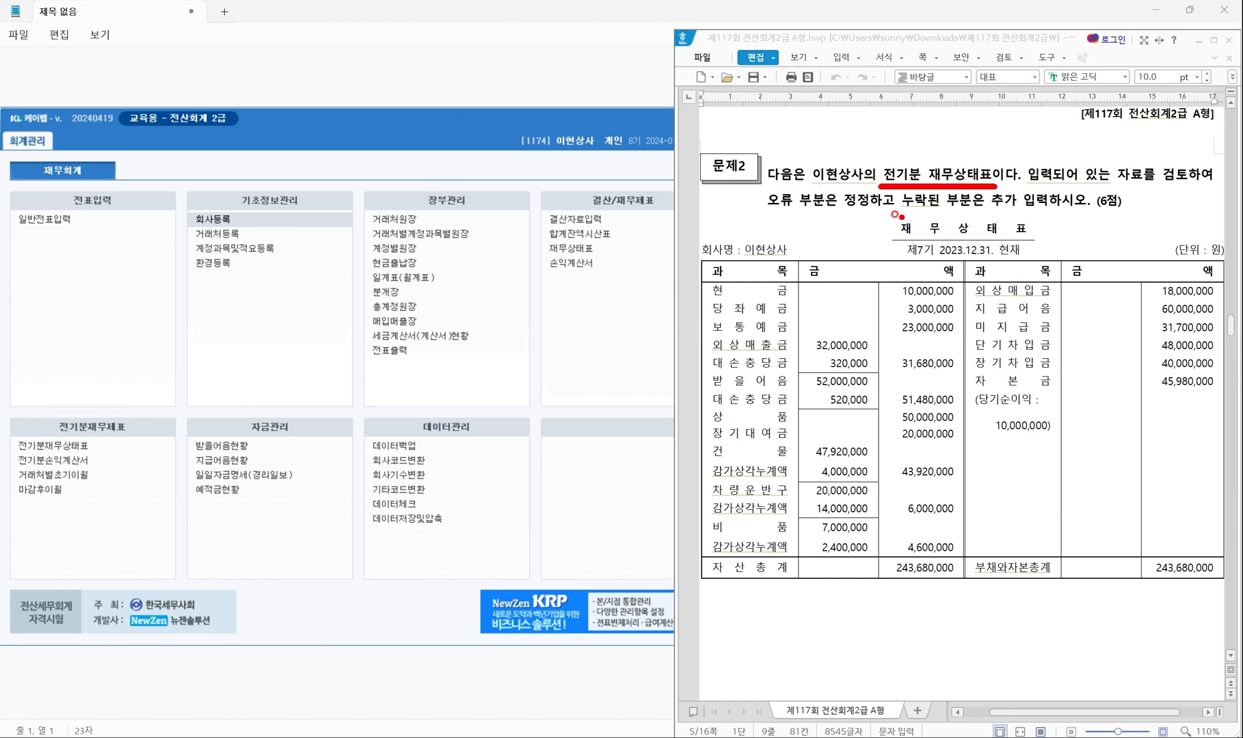
pyautogui.moveTo(890, 215); pyautogui.dragTo(1053, 239)
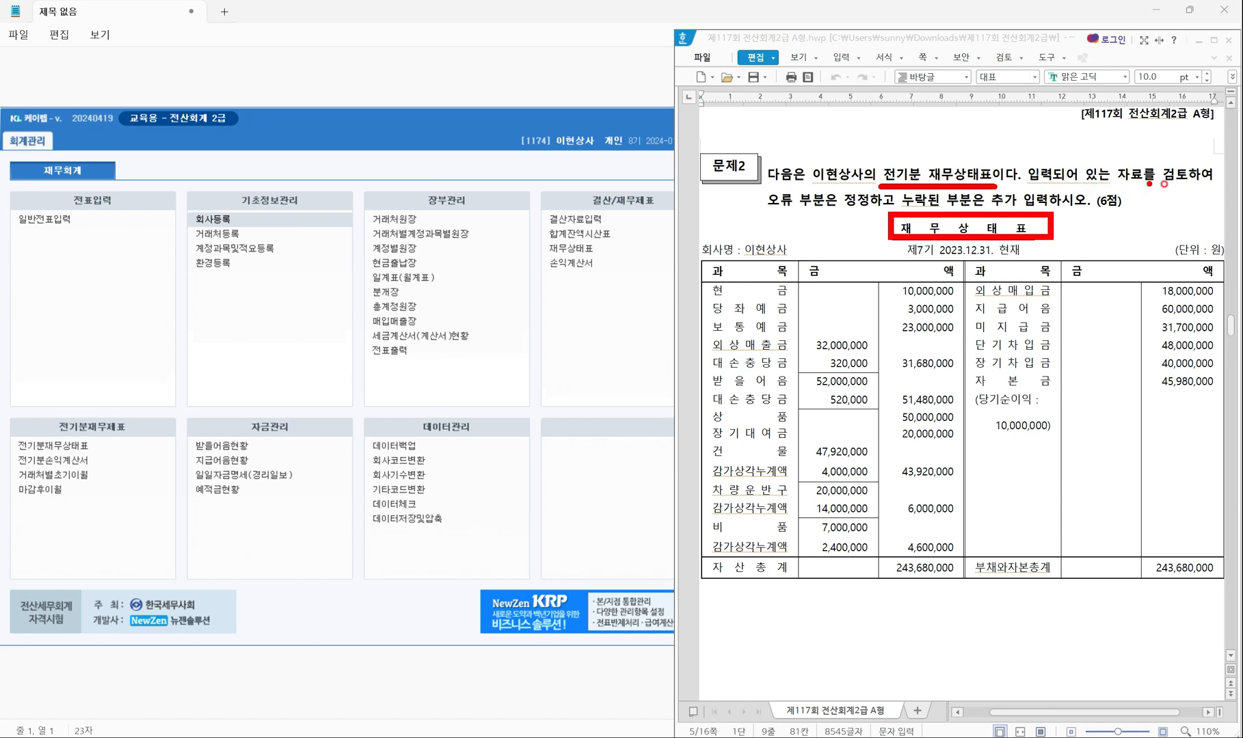
pyautogui.moveTo(767, 213); pyautogui.dragTo(865, 213)
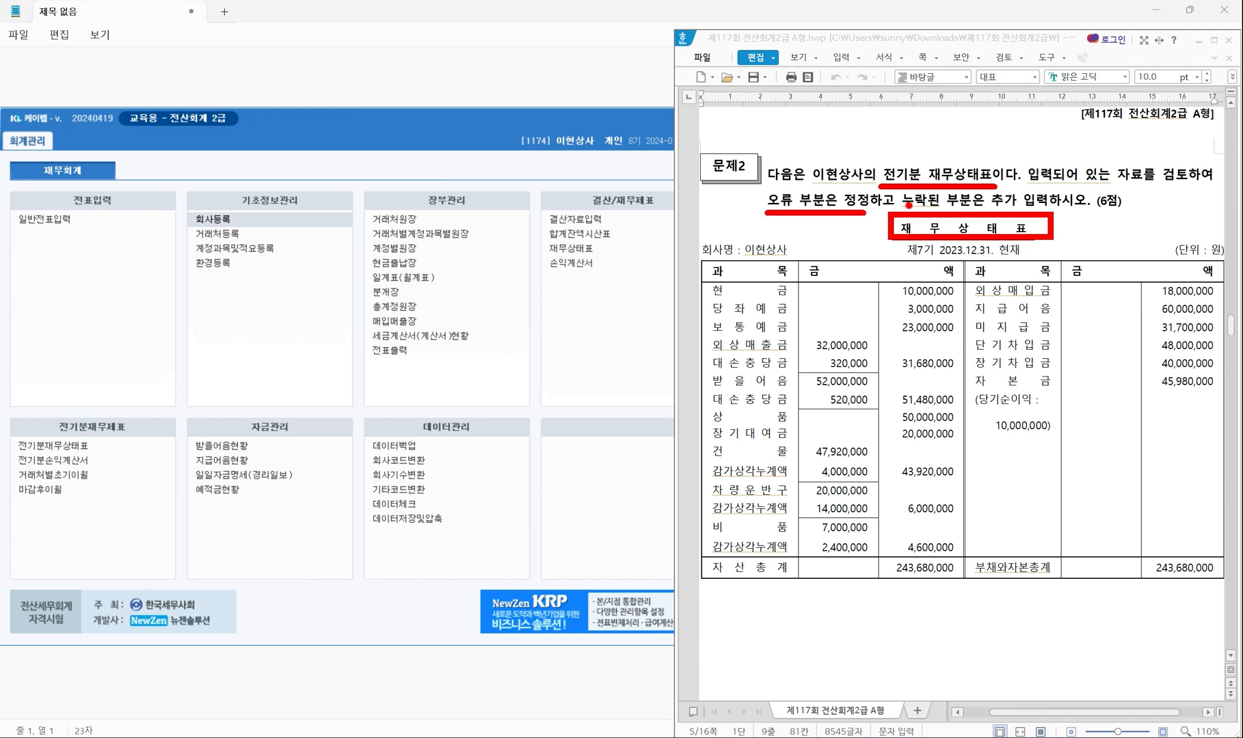
pyautogui.moveTo(988, 211); pyautogui.dragTo(1017, 210)
pyautogui.press('Escape')
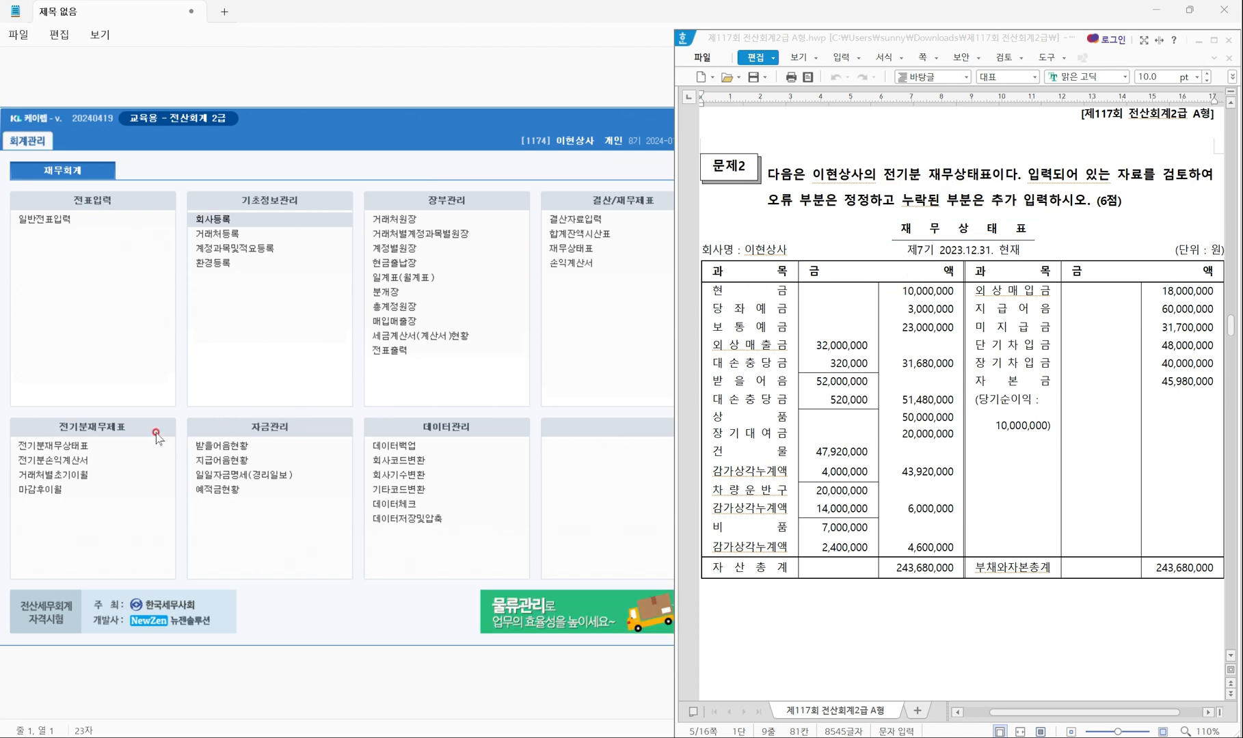
pyautogui.moveTo(22, 409); pyautogui.dragTo(141, 432)
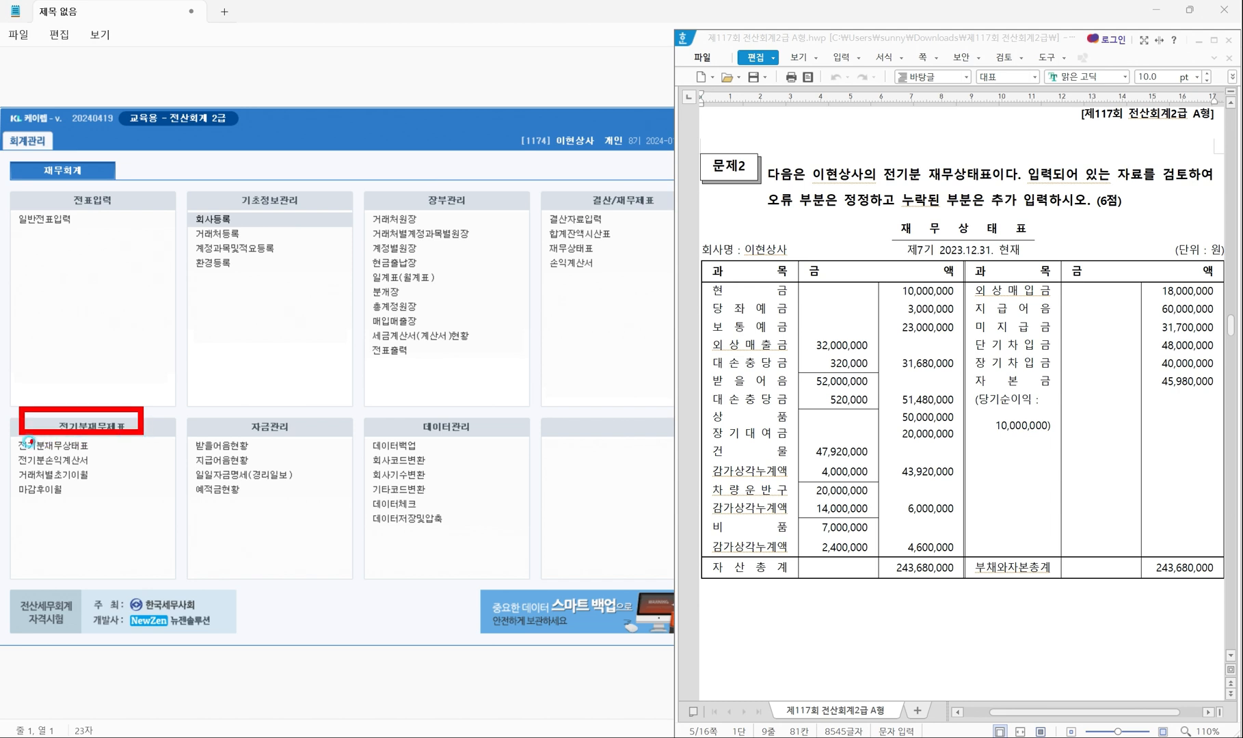
pyautogui.moveTo(7, 438)
pyautogui.mouseDown()
pyautogui.moveTo(24, 457)
pyautogui.moveTo(111, 466)
pyautogui.moveTo(116, 454)
pyautogui.mouseUp()
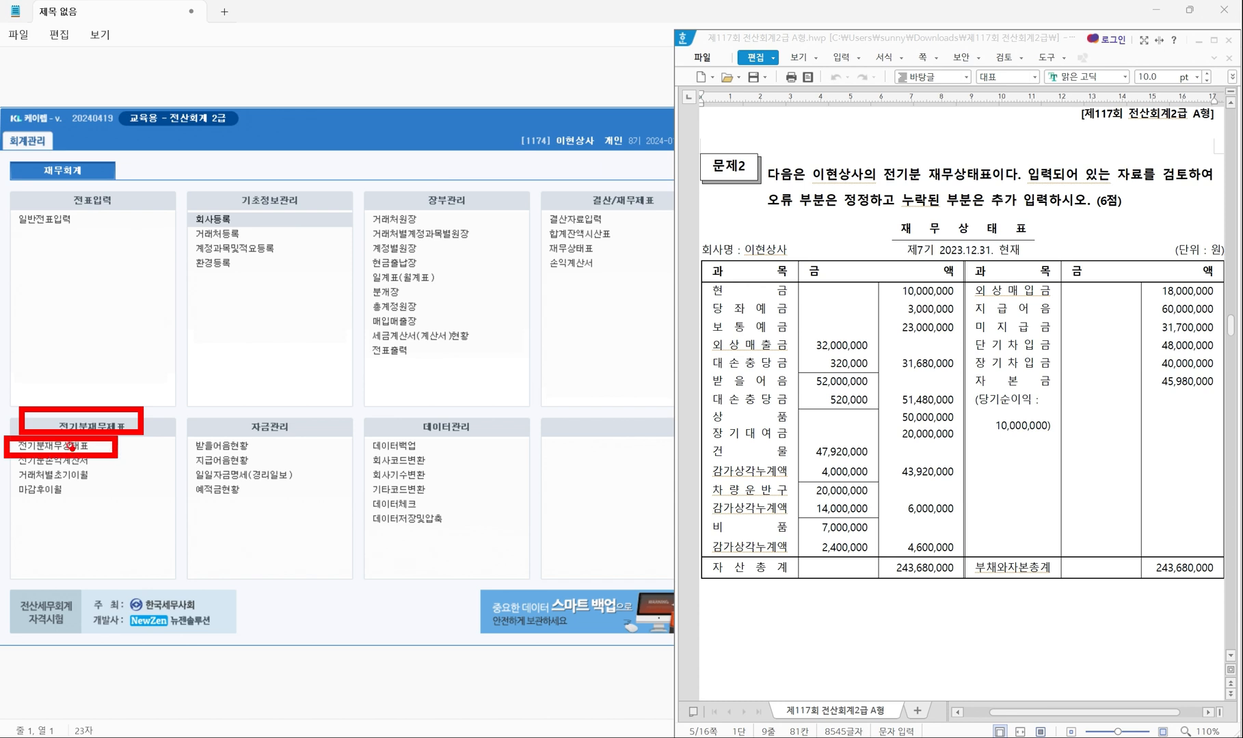
# Open 전기분재무상태표 and arrange it beside the exam document so both balance sheets can be compared.
pyautogui.press('Escape')
pyautogui.click(69, 446)
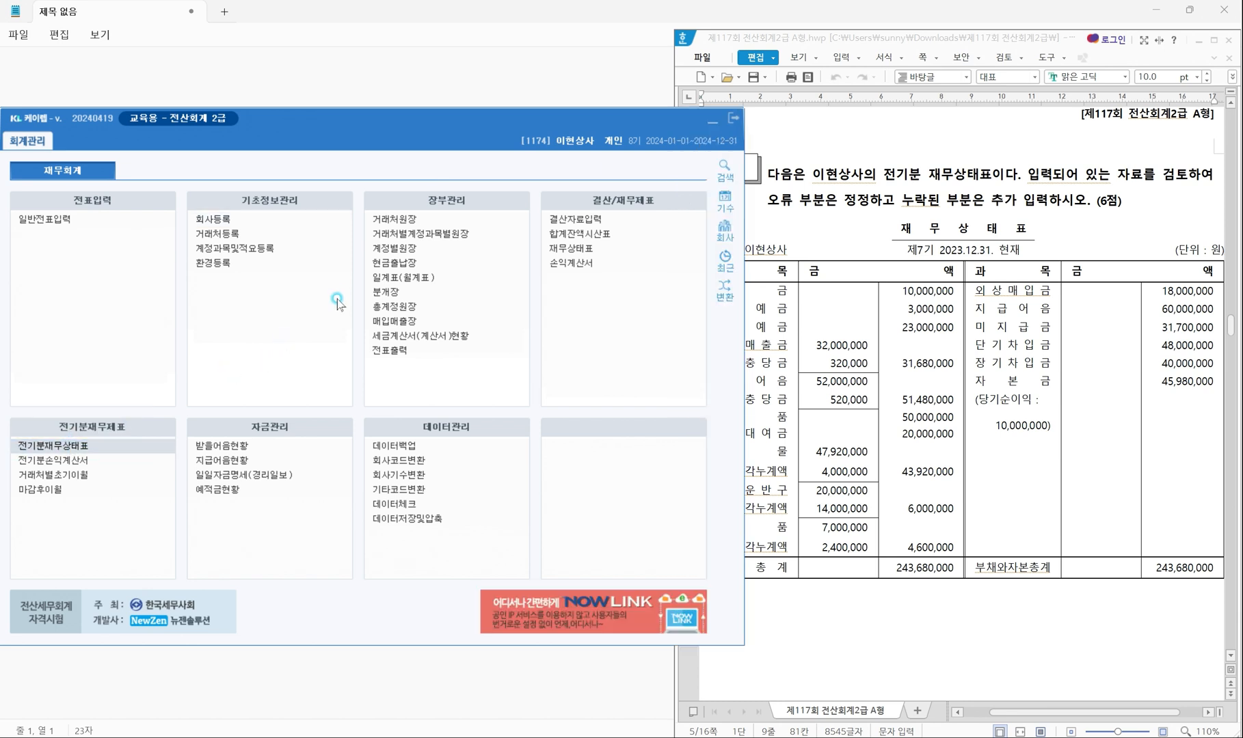
pyautogui.moveTo(589, 51); pyautogui.dragTo(643, 101)
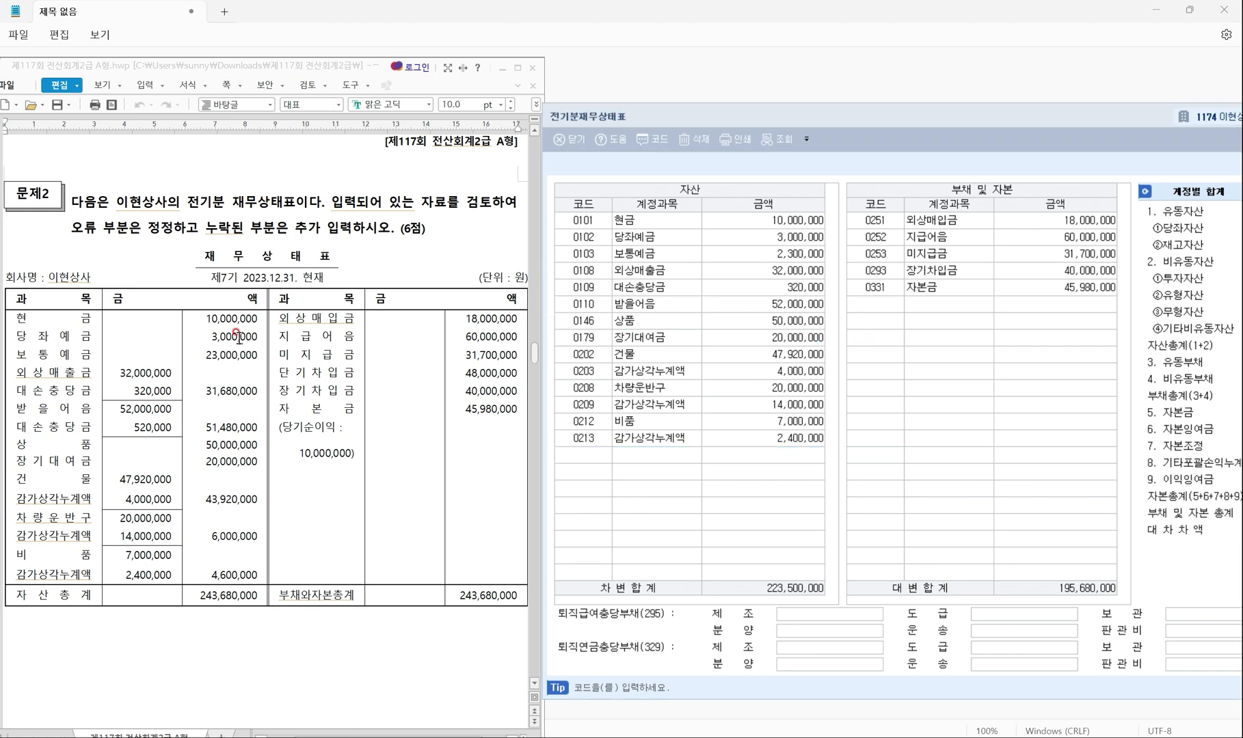
# Compare the first asset accounts with the exam's balance sheet and correct the 보통예금 amount to 23,000,000.
pyautogui.click(714, 224)
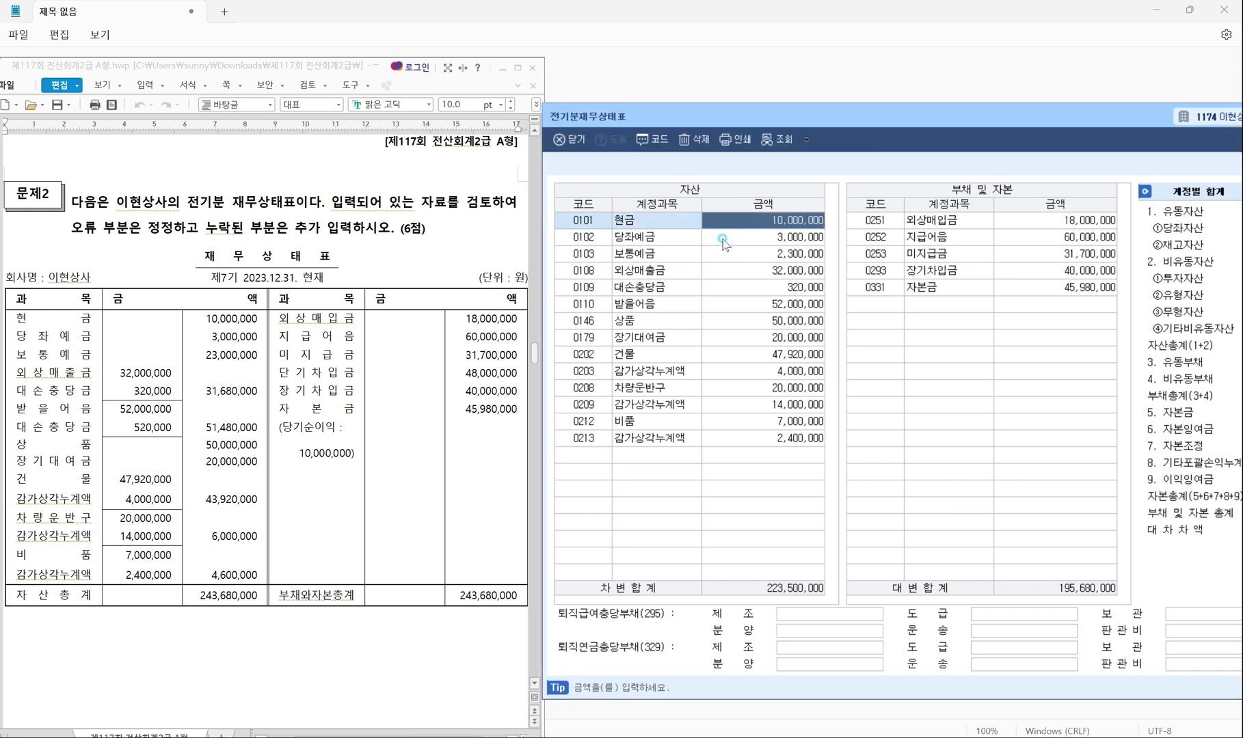
pyautogui.click(724, 238)
pyautogui.click(726, 240)
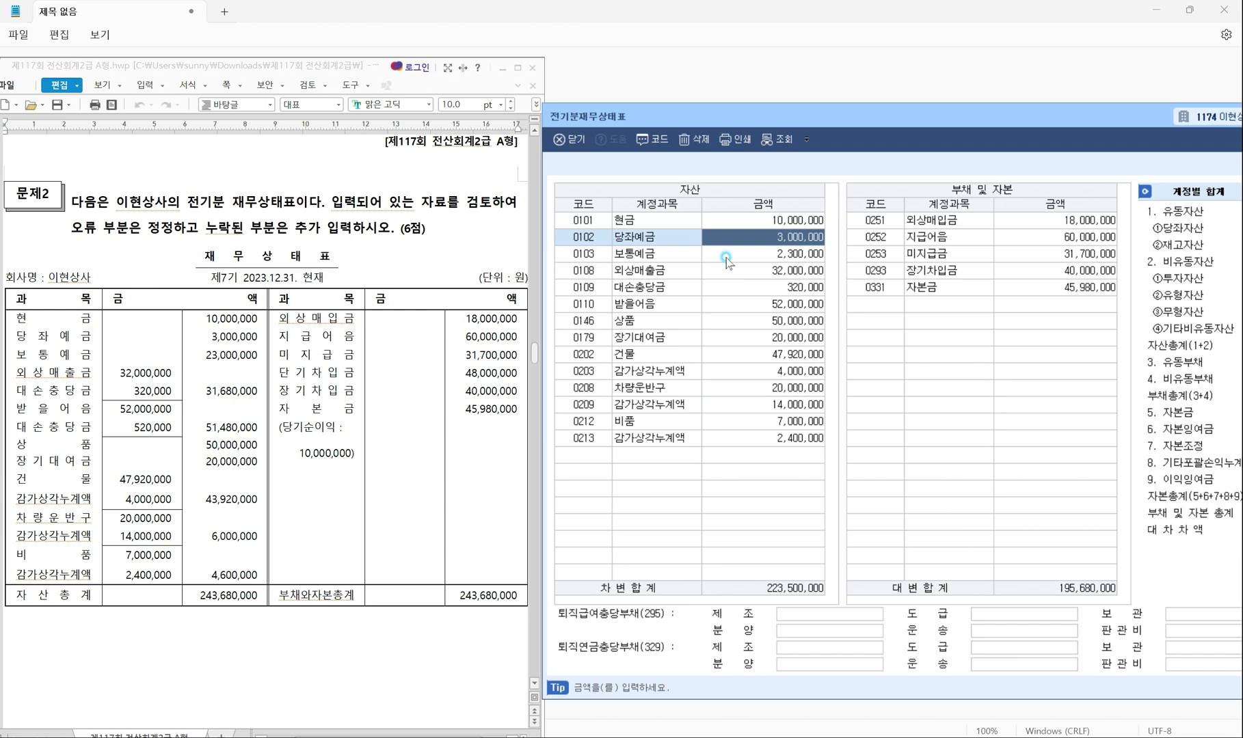
pyautogui.click(726, 258)
pyautogui.click(309, 372)
pyautogui.click(206, 367)
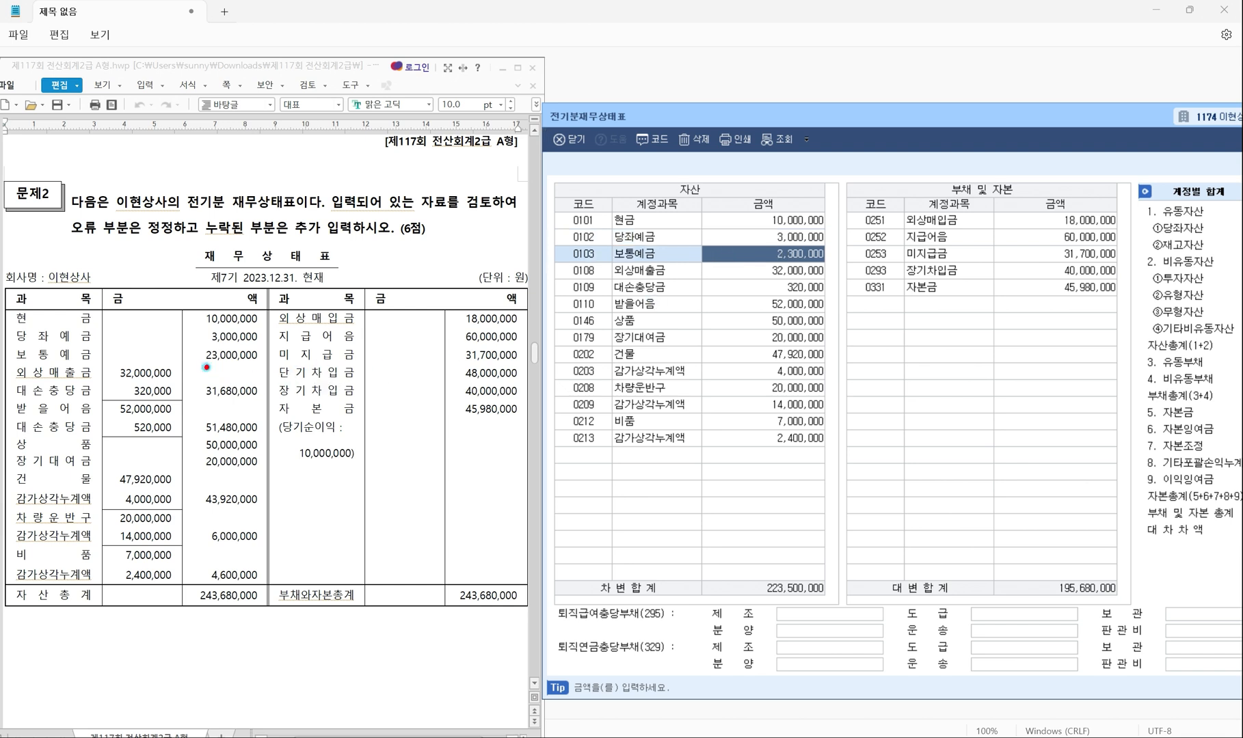
pyautogui.moveTo(204, 367); pyautogui.dragTo(277, 367)
pyautogui.write('23000000')
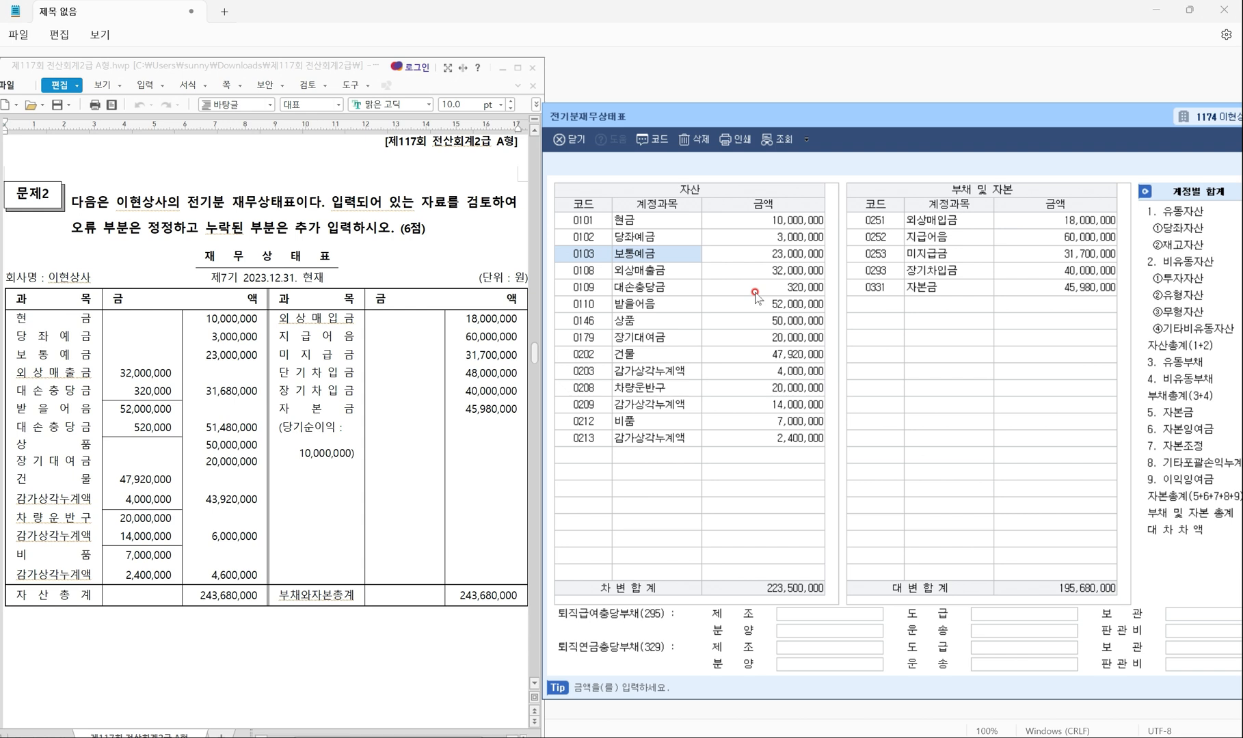
pyautogui.press('Return')
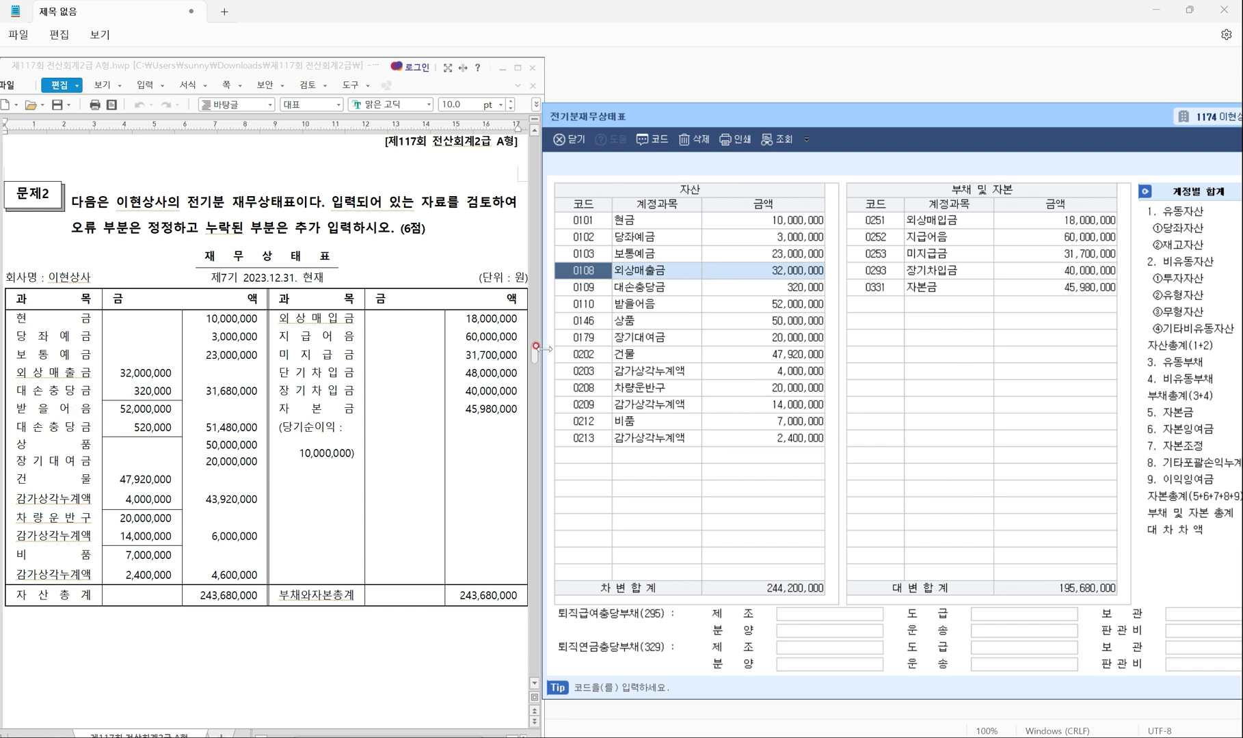
# Look up 대손충당금 and add the missing account 0111 for 받을어음 in the first empty asset row.
pyautogui.moveTo(561, 296)
pyautogui.mouseDown()
pyautogui.moveTo(679, 315)
pyautogui.moveTo(850, 312)
pyautogui.mouseUp()
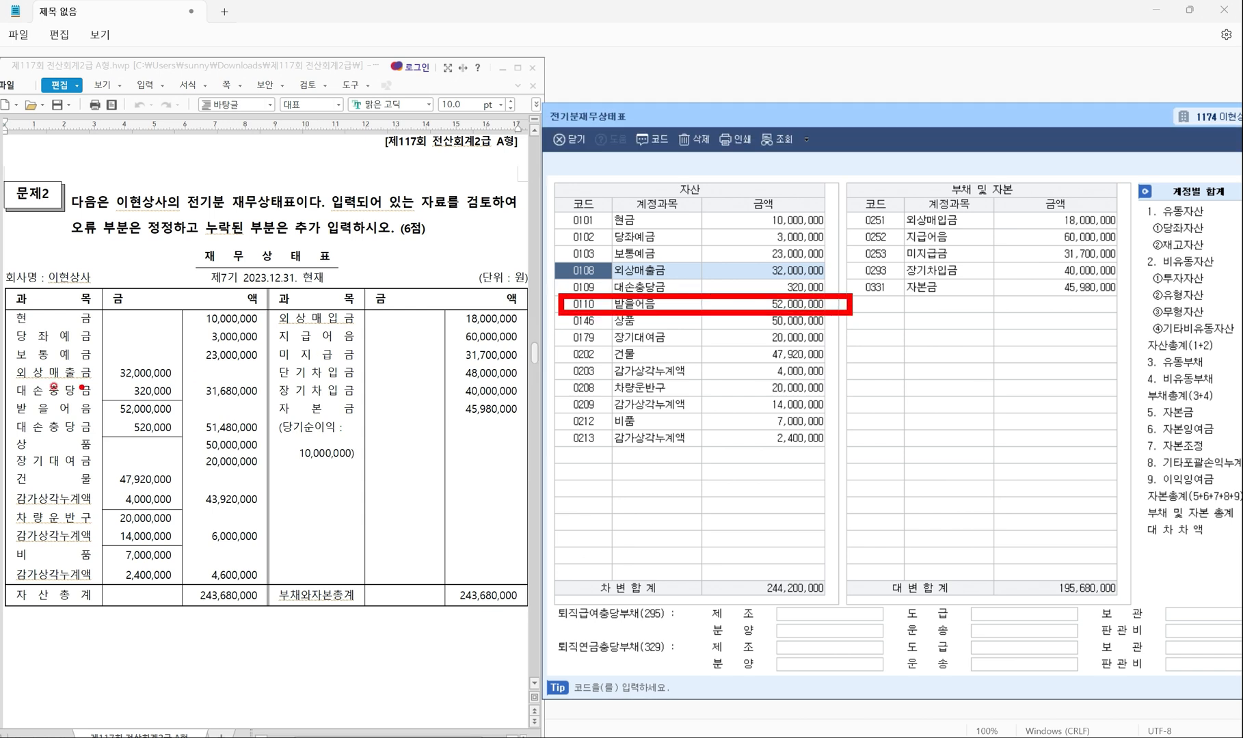
pyautogui.moveTo(5, 414)
pyautogui.mouseDown()
pyautogui.moveTo(20, 437)
pyautogui.moveTo(203, 441)
pyautogui.mouseUp()
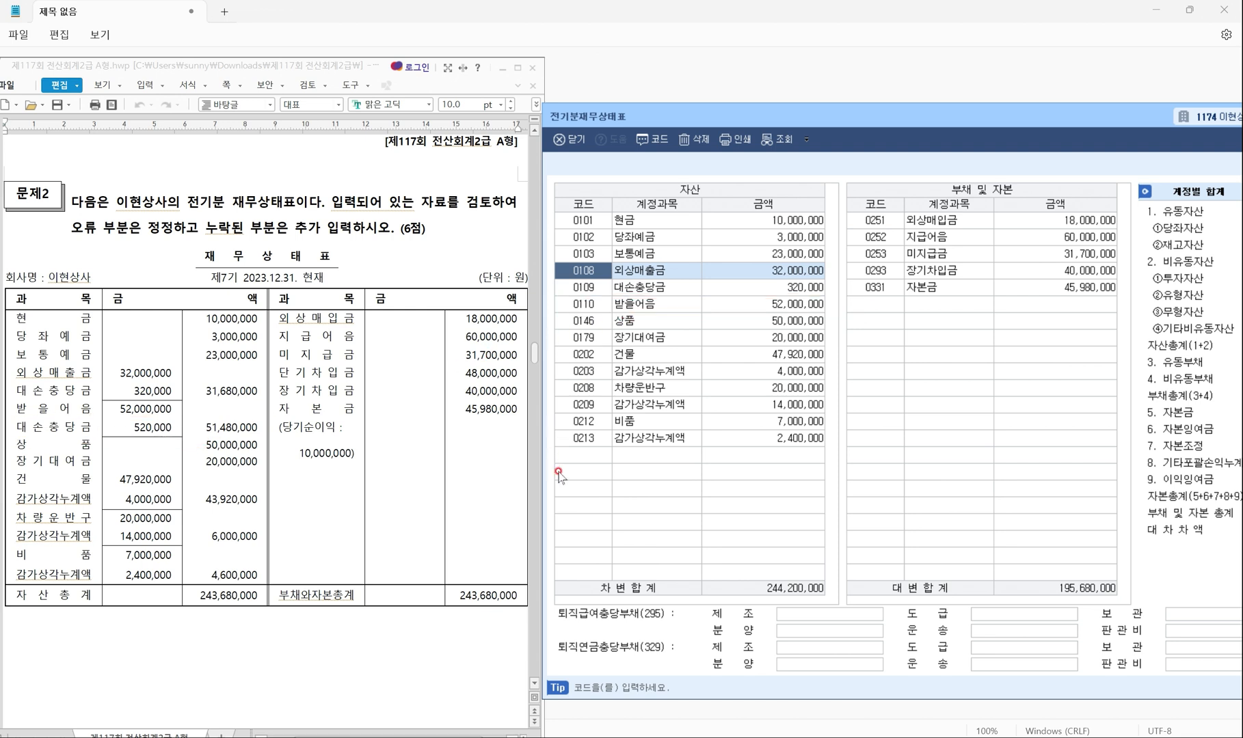
pyautogui.click(585, 455)
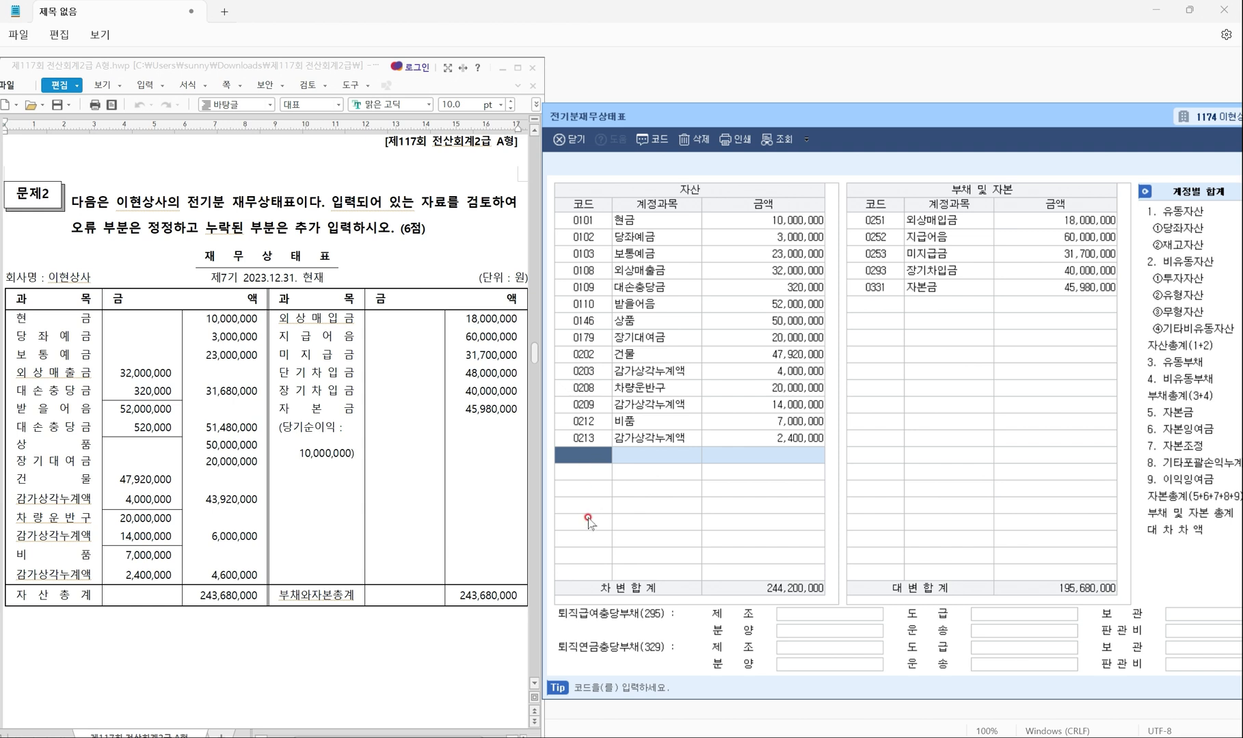
pyautogui.press('F2')
pyautogui.write('대소니충')
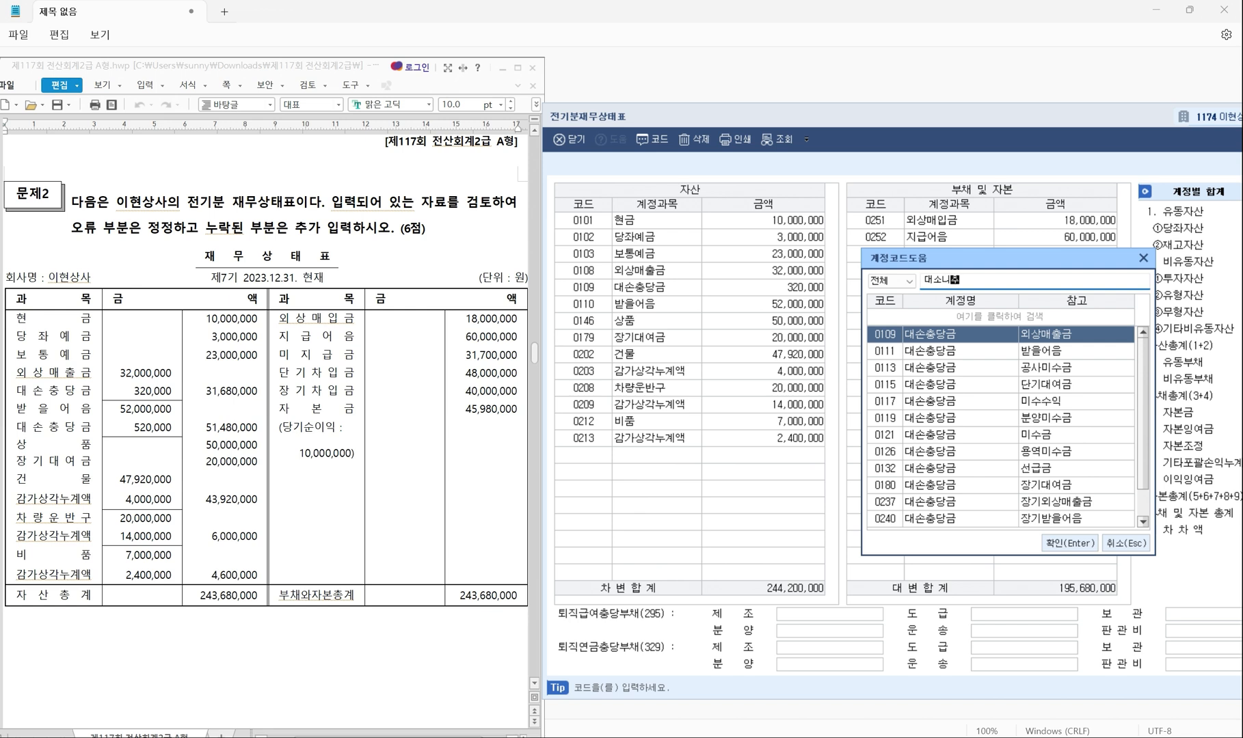
pyautogui.press('BackSpace')
pyautogui.press('BackSpace')
pyautogui.write('손추')
pyautogui.click(947, 353)
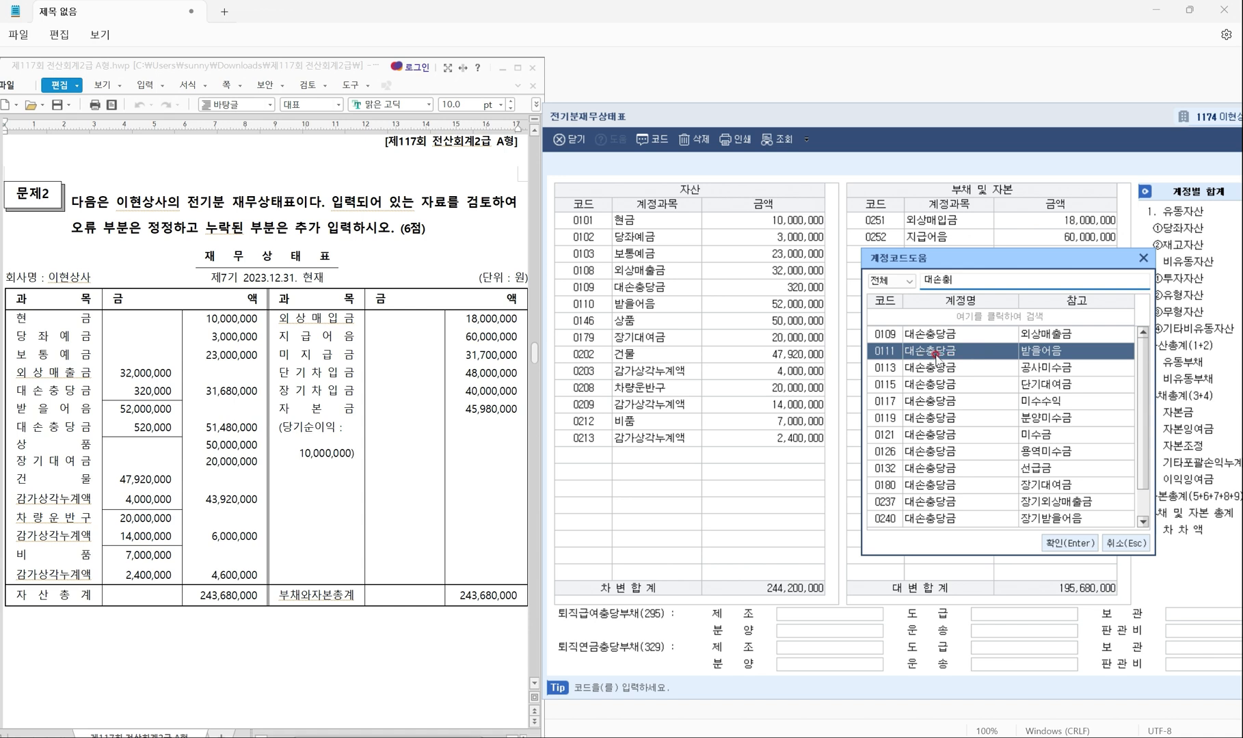
pyautogui.moveTo(857, 338); pyautogui.dragTo(1110, 363)
pyautogui.press('Escape')
pyautogui.click(1069, 542)
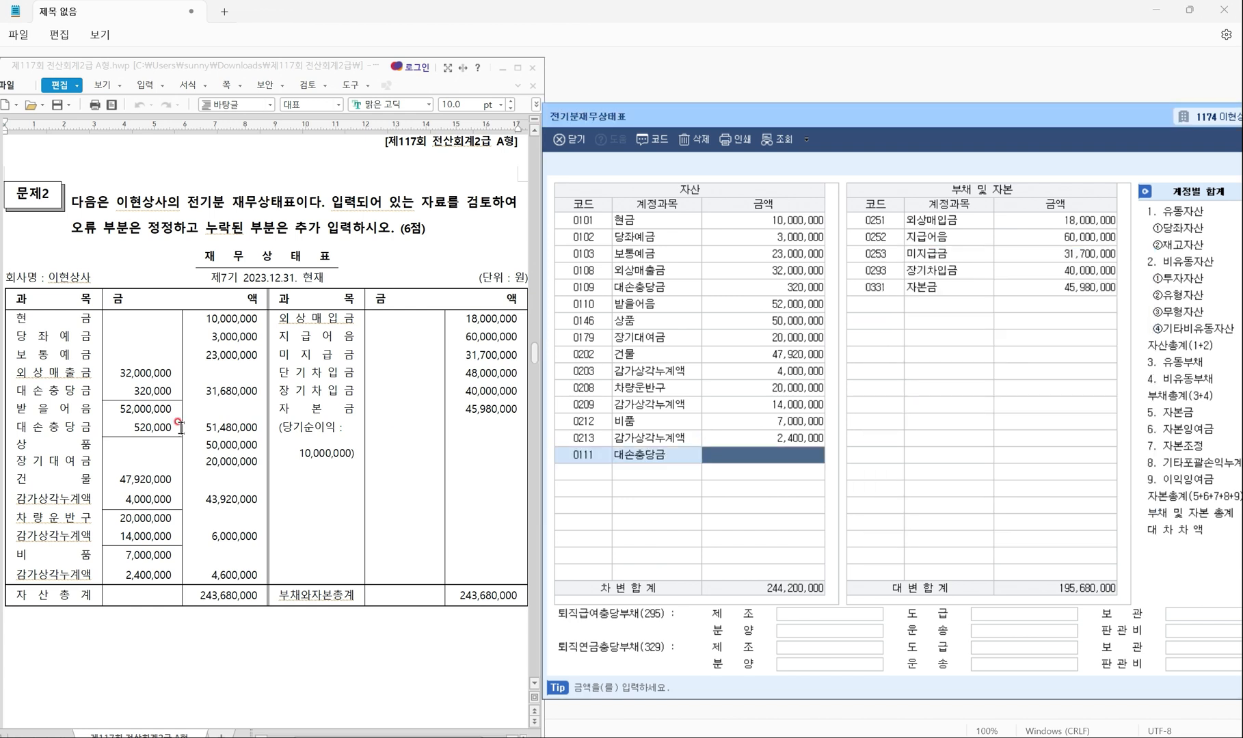
# Enter 520,000 as the amount of the 0111 대손충당금 row, as given in the exam.
pyautogui.moveTo(107, 421); pyautogui.dragTo(195, 438)
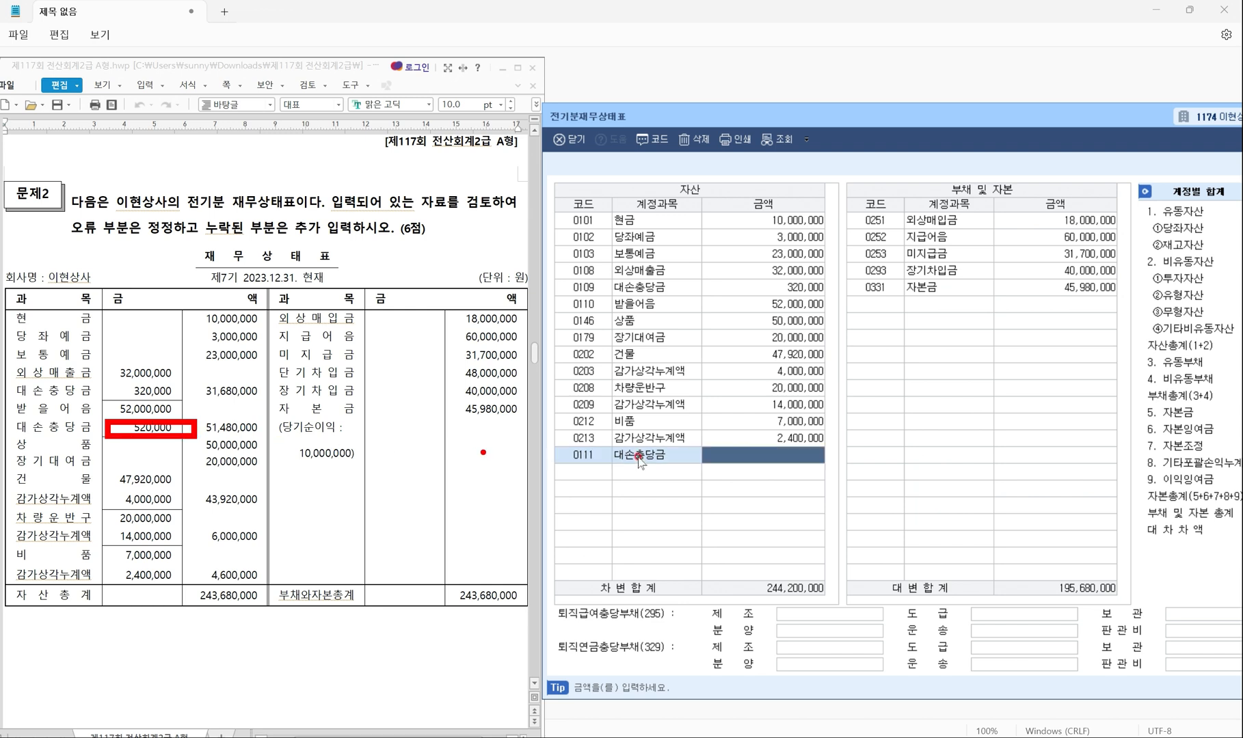
pyautogui.write('5200000')
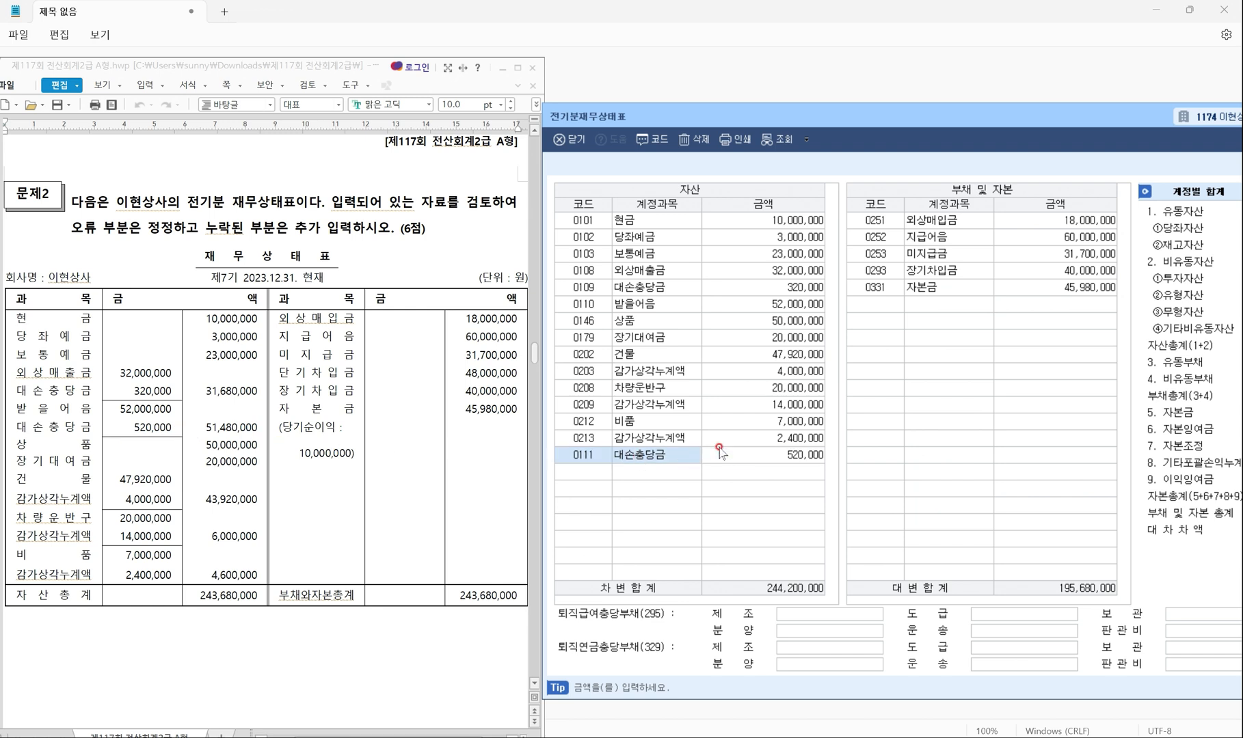
pyautogui.press('Return')
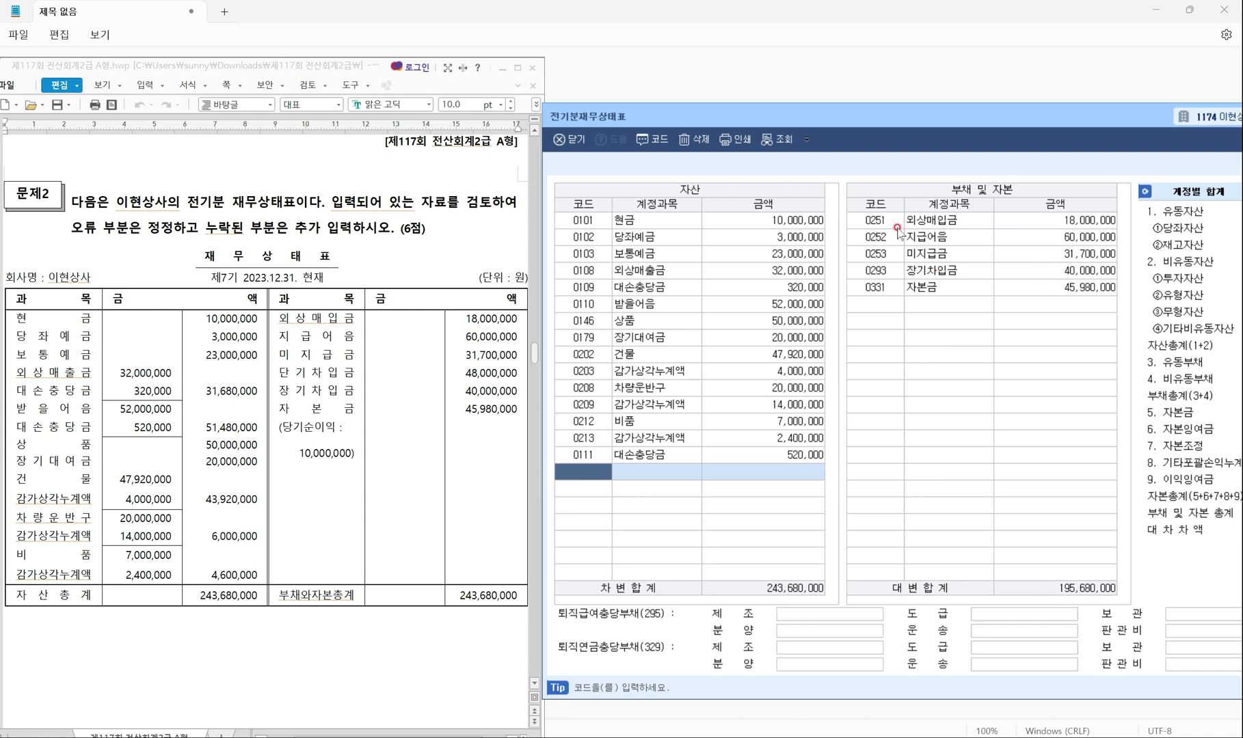
# Add the missing 단기차입금 account, code 0260, to 부채 및 자본 with an amount of 48,000,000.
pyautogui.click(873, 305)
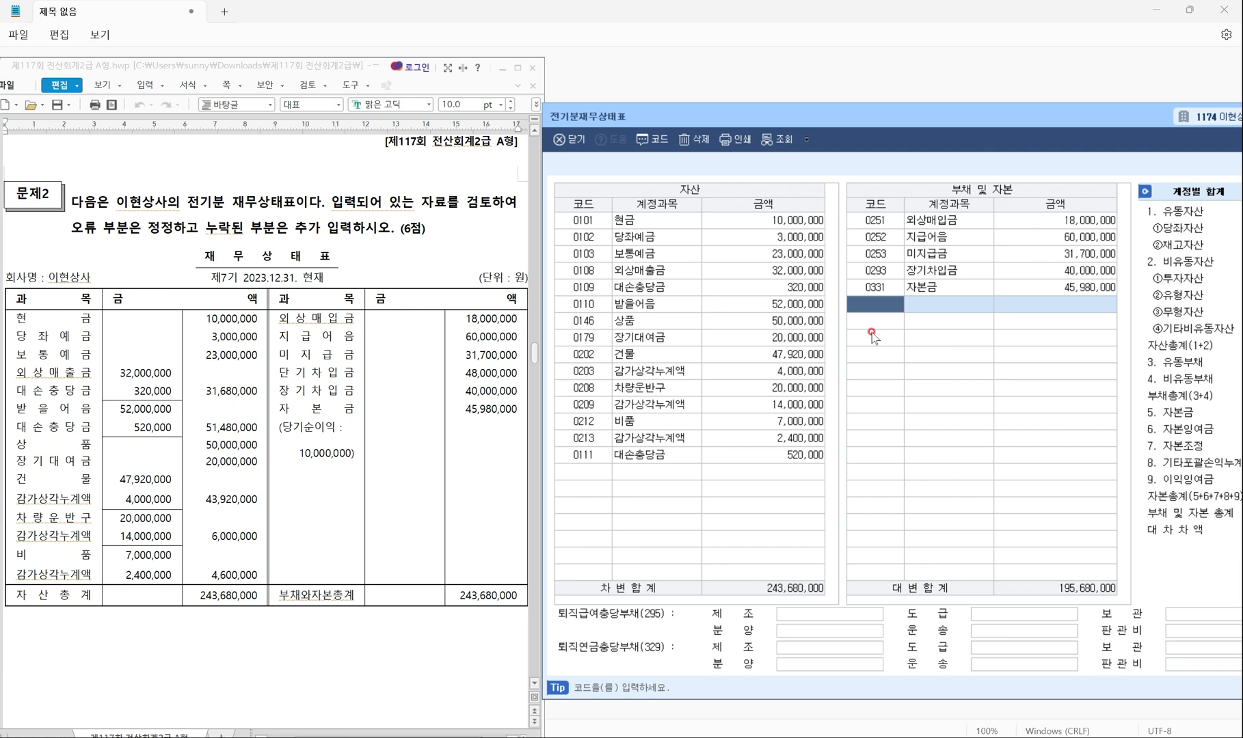
pyautogui.press('F2')
pyautogui.write('단기차')
pyautogui.press('Return')
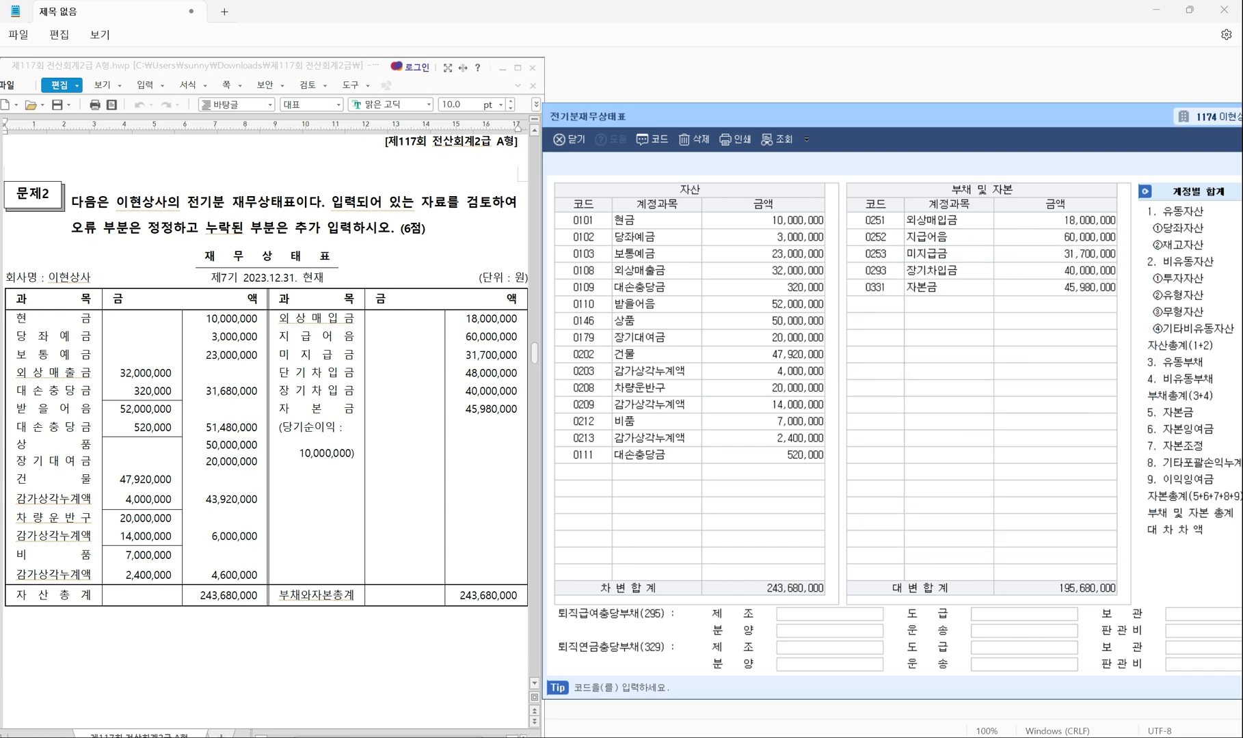
pyautogui.write('48000000')
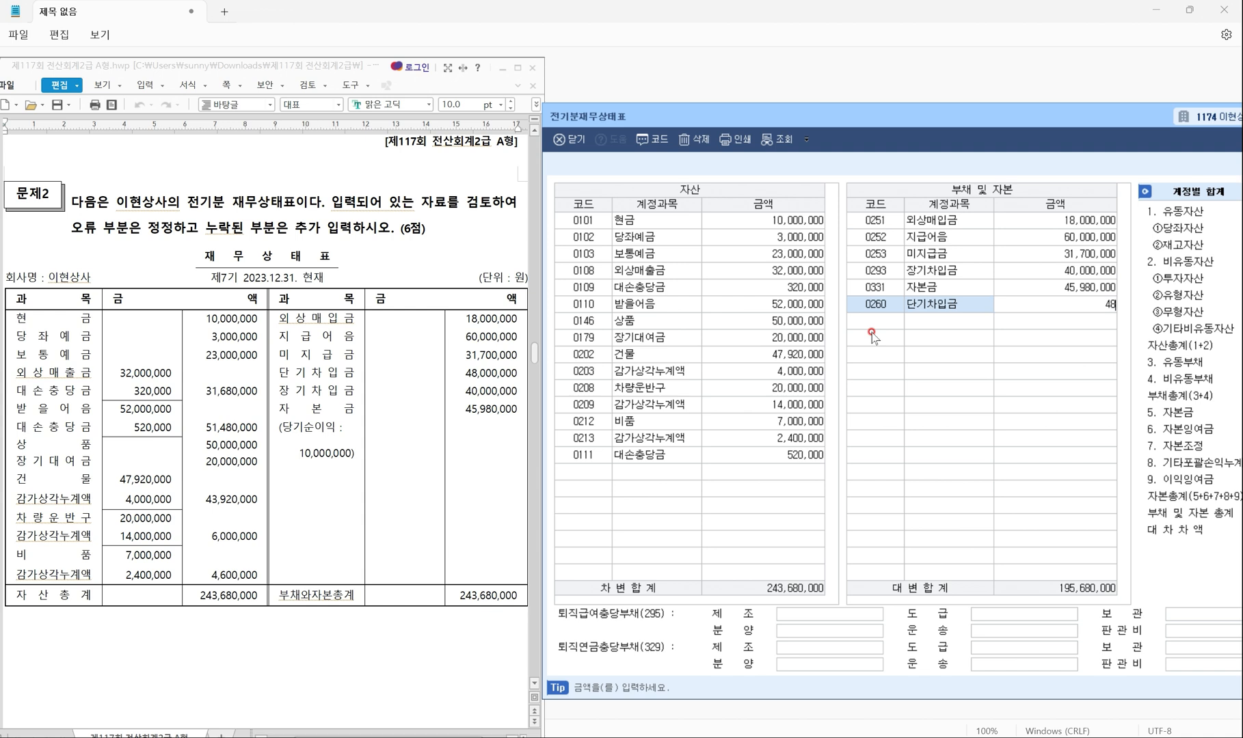
pyautogui.press('Return')
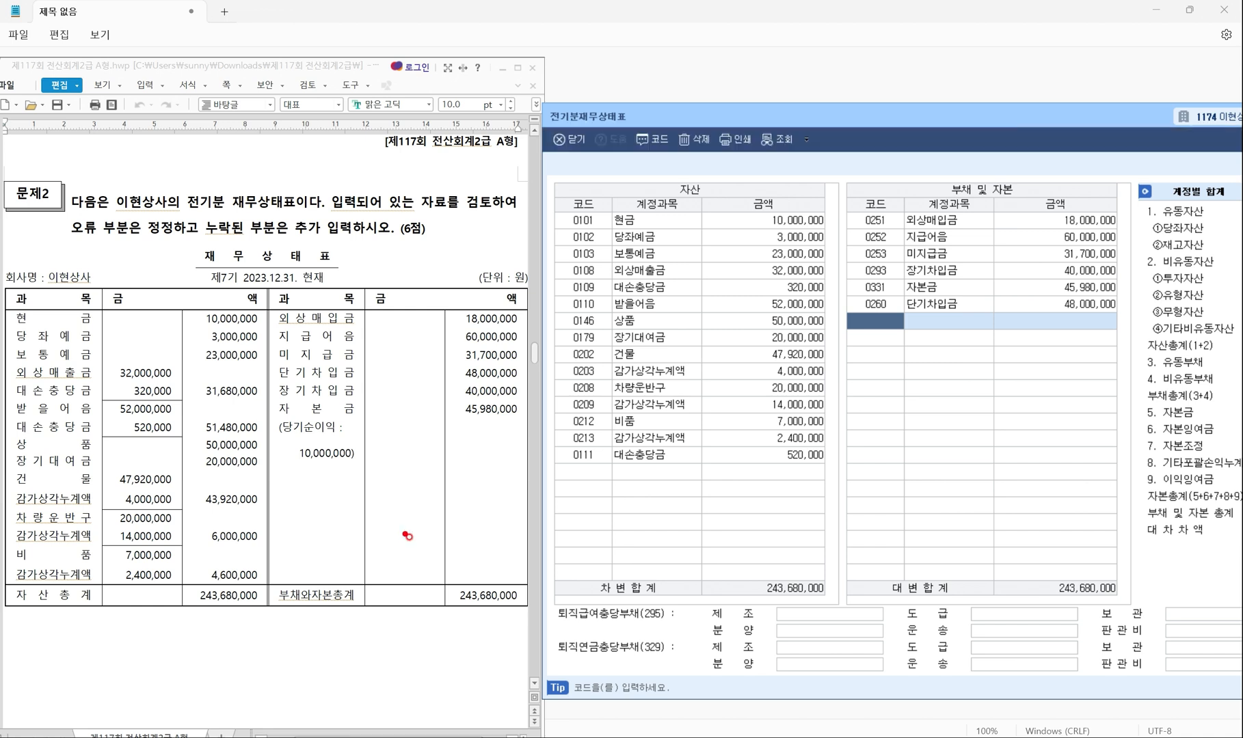
# Check the 차변 and 대변 totals against the exam's balance sheet totals and close 전기분재무상태표.
pyautogui.moveTo(418, 569); pyautogui.dragTo(521, 615)
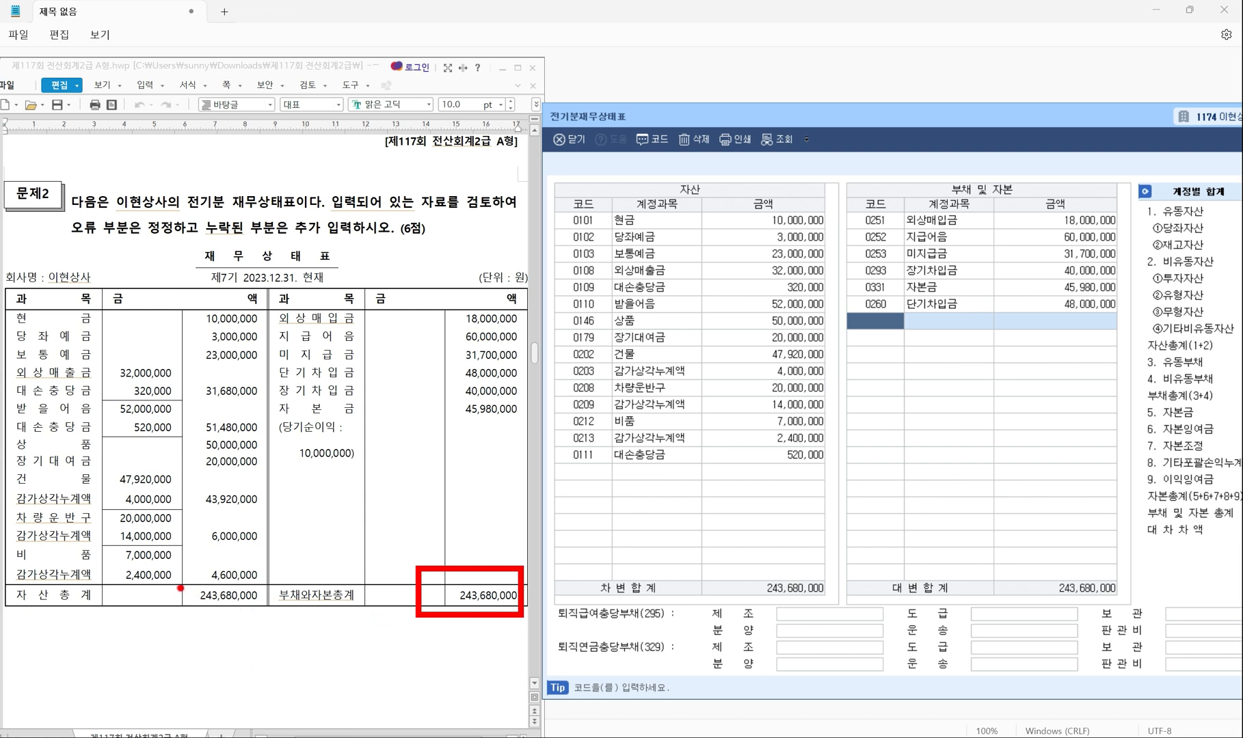
pyautogui.moveTo(177, 585)
pyautogui.mouseDown()
pyautogui.moveTo(229, 617)
pyautogui.moveTo(272, 618)
pyautogui.mouseUp()
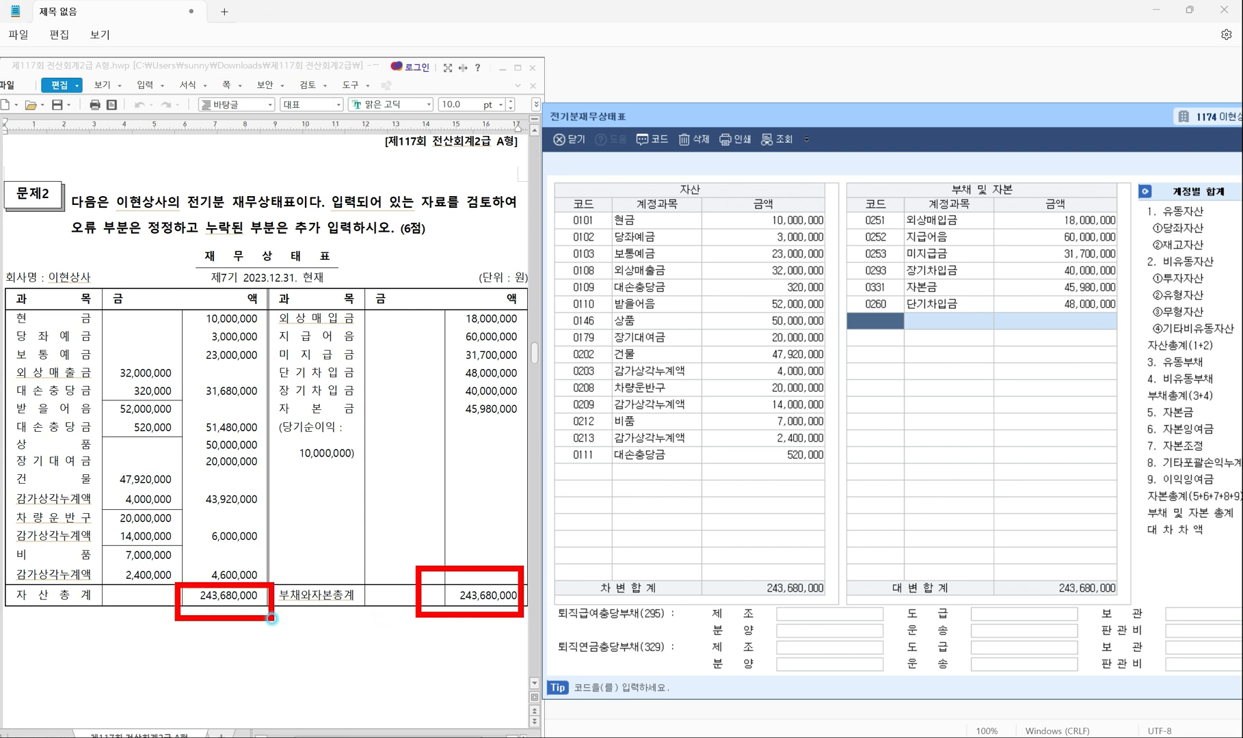
pyautogui.moveTo(732, 572)
pyautogui.mouseDown()
pyautogui.moveTo(756, 607)
pyautogui.moveTo(833, 605)
pyautogui.mouseUp()
pyautogui.moveTo(1012, 574); pyautogui.dragTo(1136, 606)
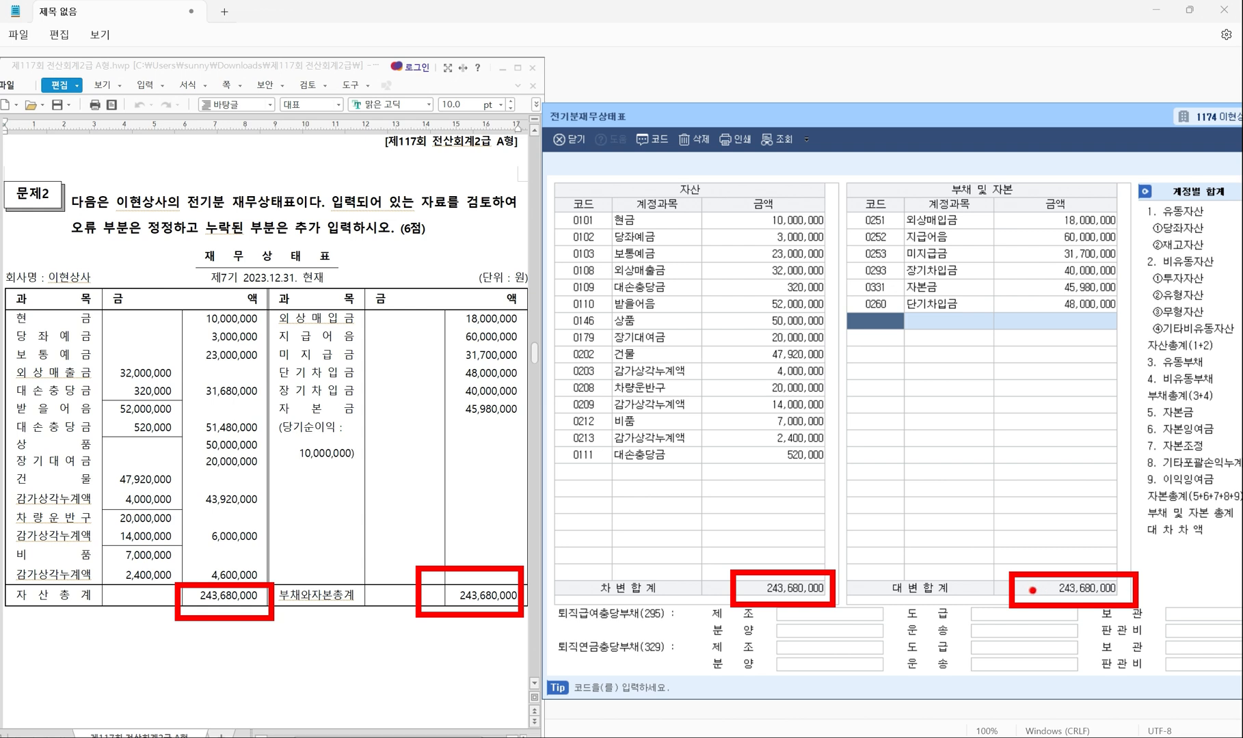
pyautogui.press('Escape')
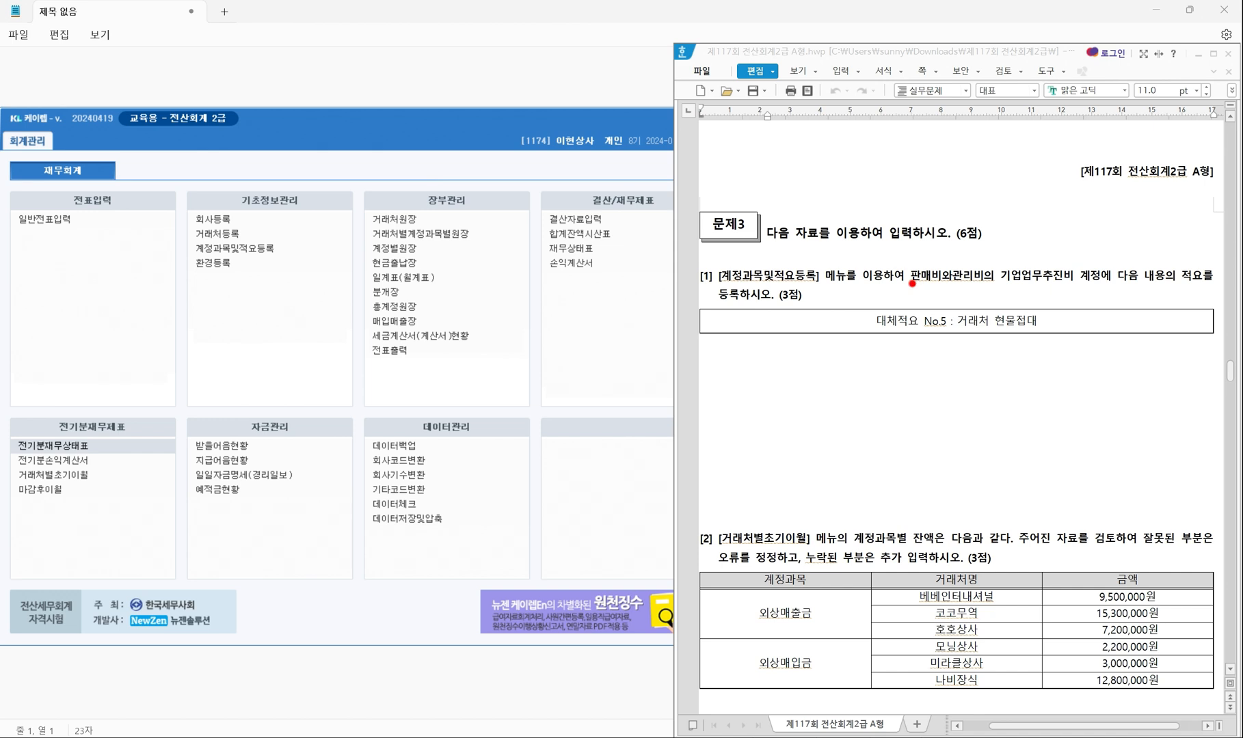
# Read task [1] of 문제3 on the 기업업무추진비 적요 and locate the matching 계정과목및적요등록 entry.
pyautogui.moveTo(912, 283); pyautogui.dragTo(1082, 286)
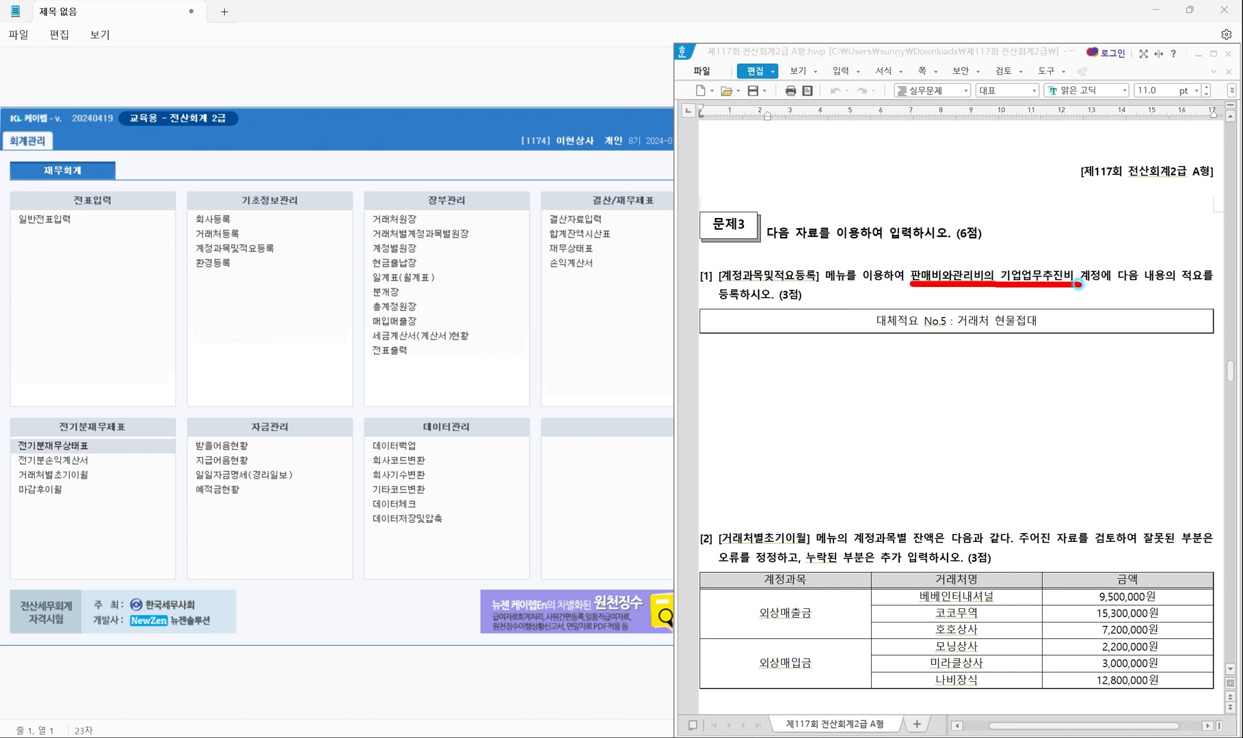
pyautogui.moveTo(858, 309); pyautogui.dragTo(1047, 345)
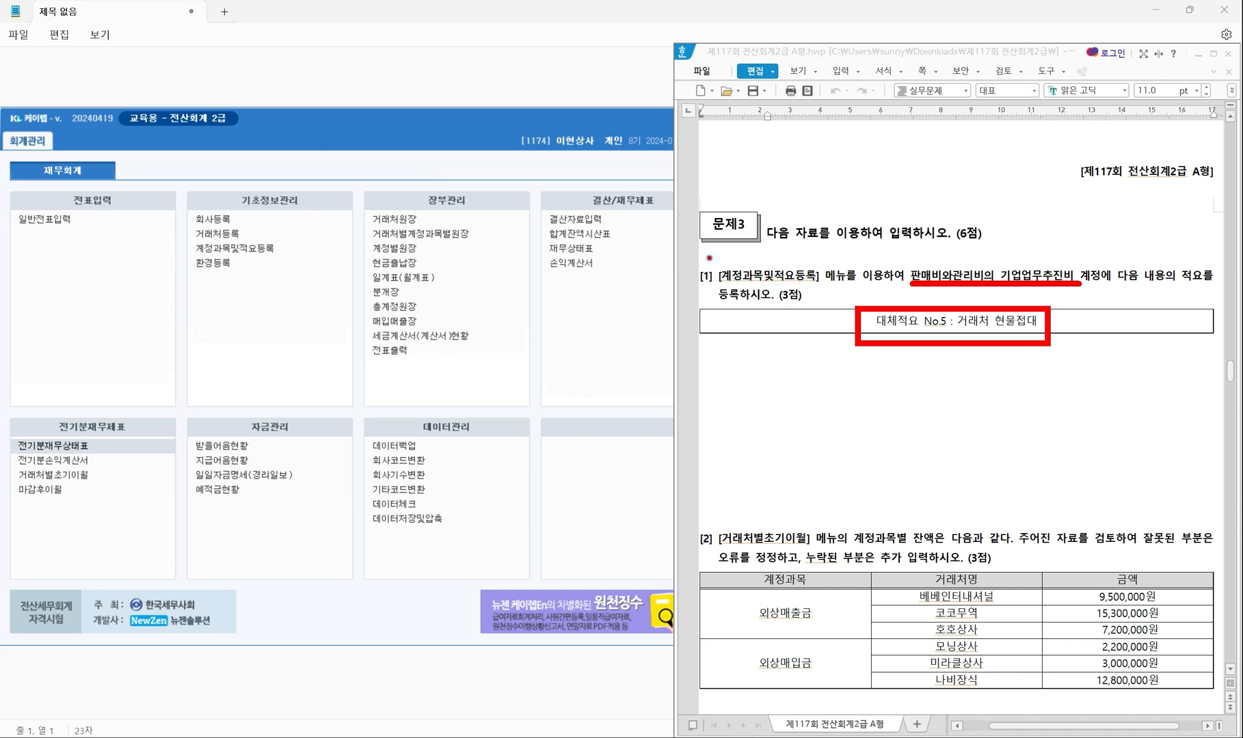
pyautogui.moveTo(707, 257); pyautogui.dragTo(824, 289)
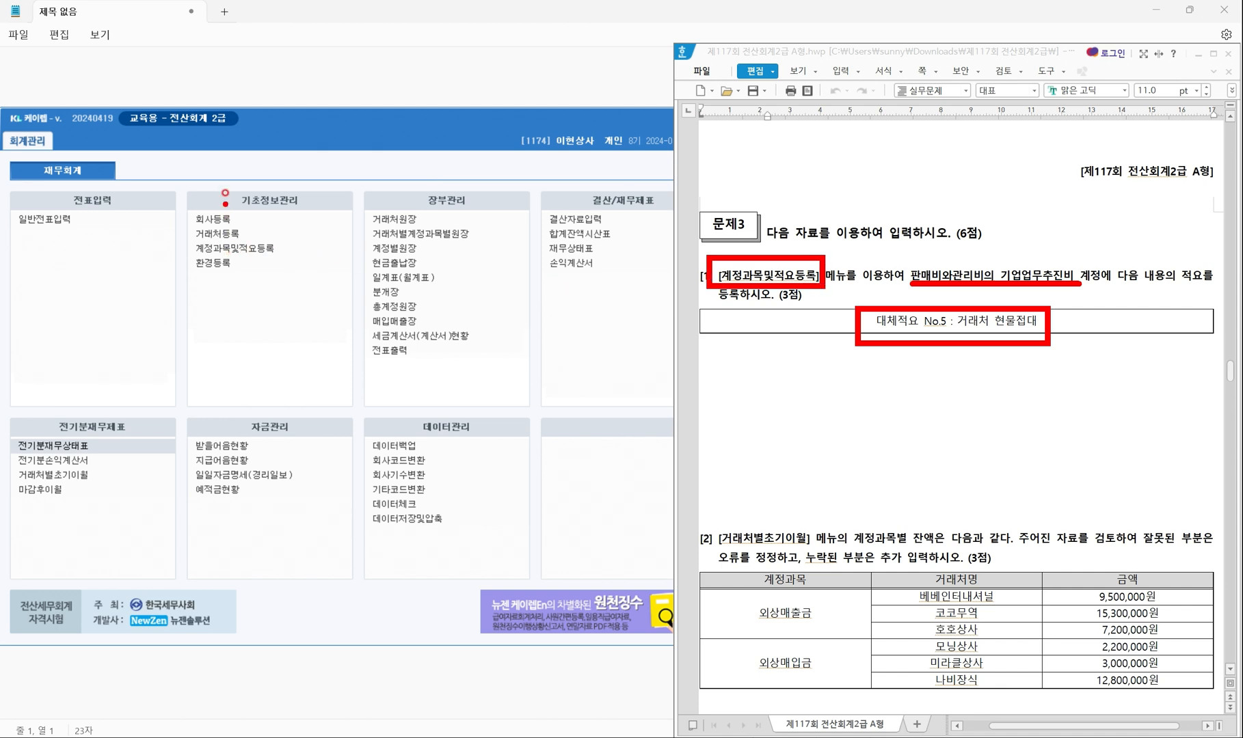
pyautogui.moveTo(220, 174); pyautogui.dragTo(312, 215)
pyautogui.moveTo(186, 237)
pyautogui.mouseDown()
pyautogui.moveTo(209, 257)
pyautogui.moveTo(283, 254)
pyautogui.mouseUp()
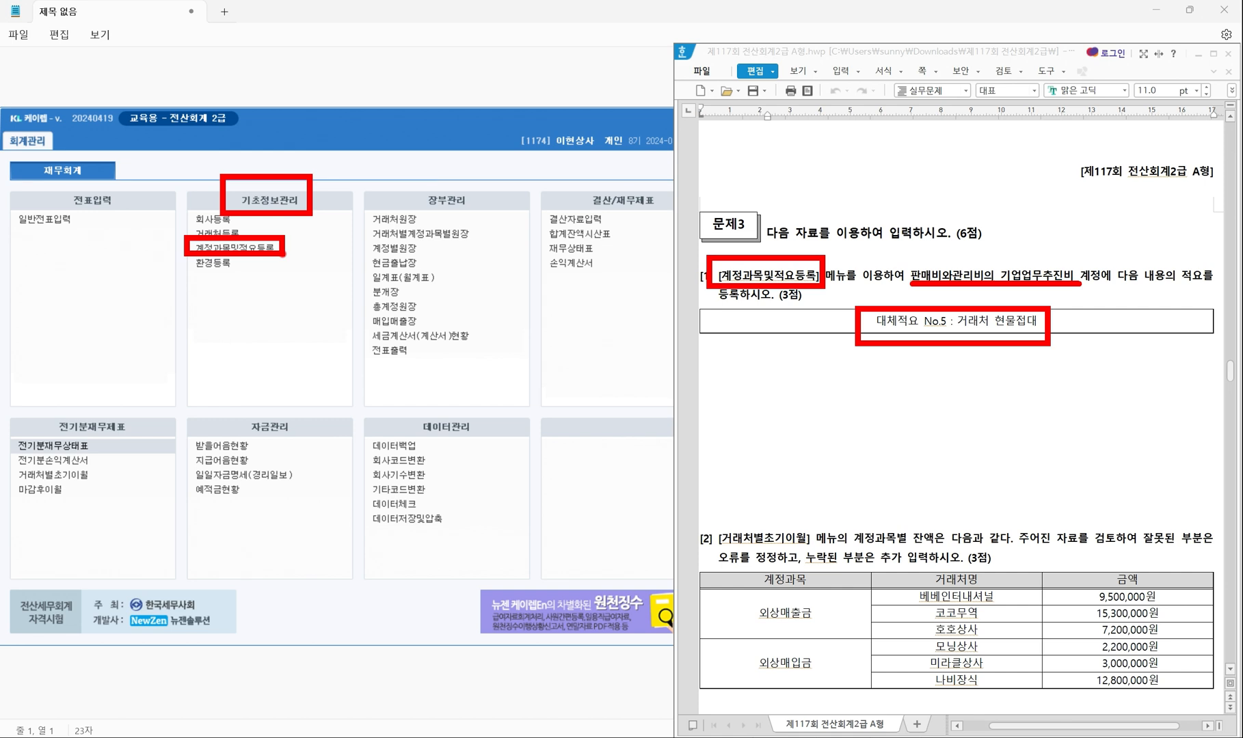
# In 계정과목및적요등록, add 대체적요 No. 5 거래처 현물접대 to account 0813 기업업무추진비 under 판매비및일반관리비.
pyautogui.click(243, 244)
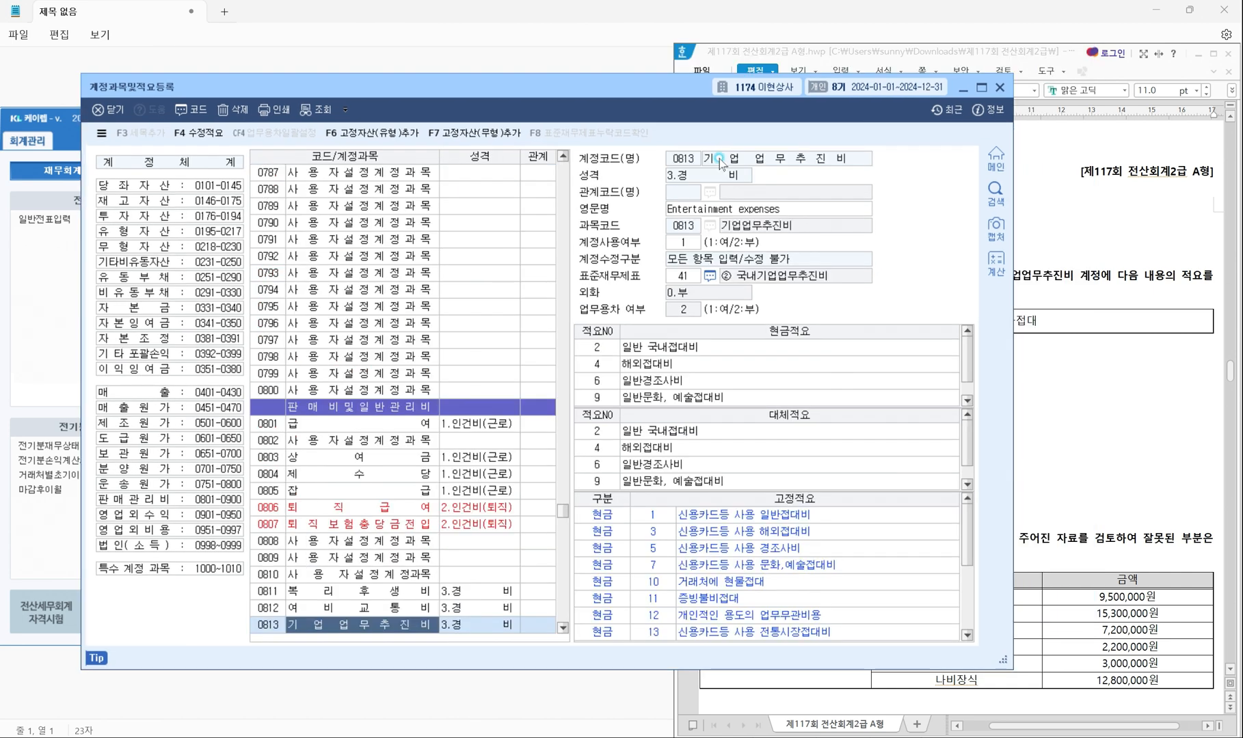
pyautogui.click(750, 160)
pyautogui.moveTo(735, 390); pyautogui.dragTo(845, 427)
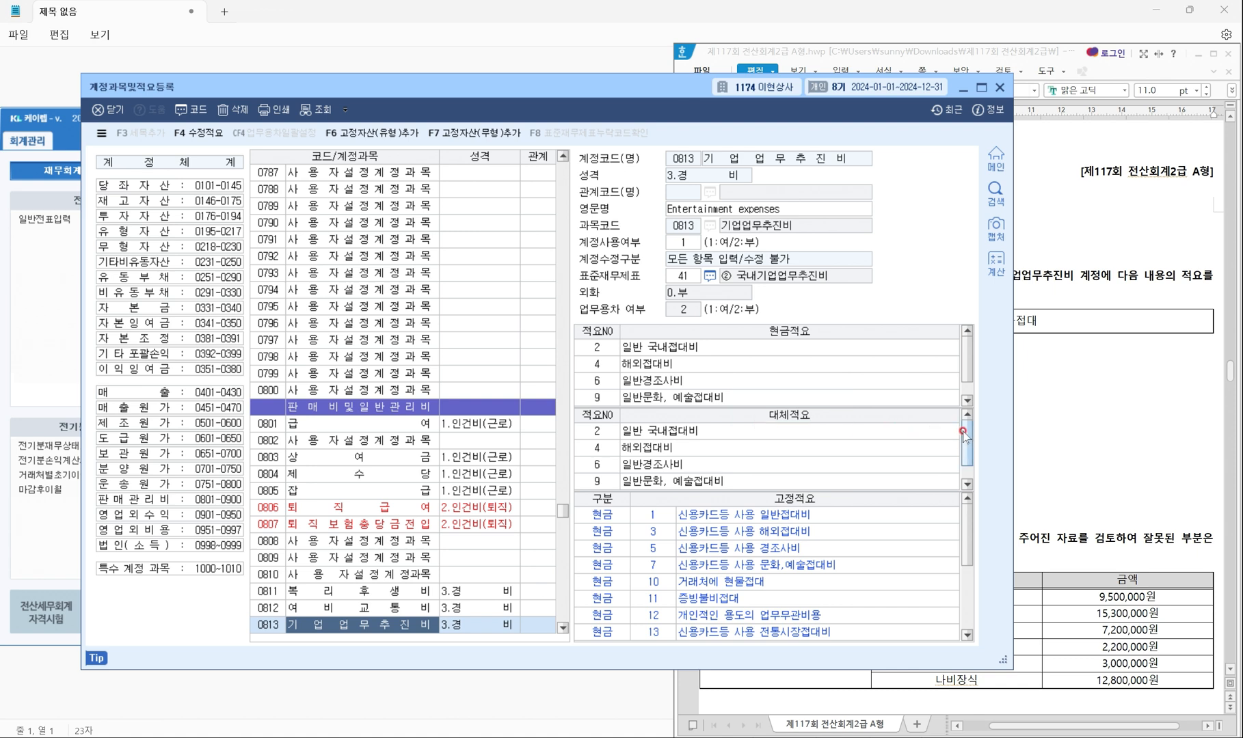
pyautogui.scroll(-1, 965, 444)
pyautogui.click(610, 481)
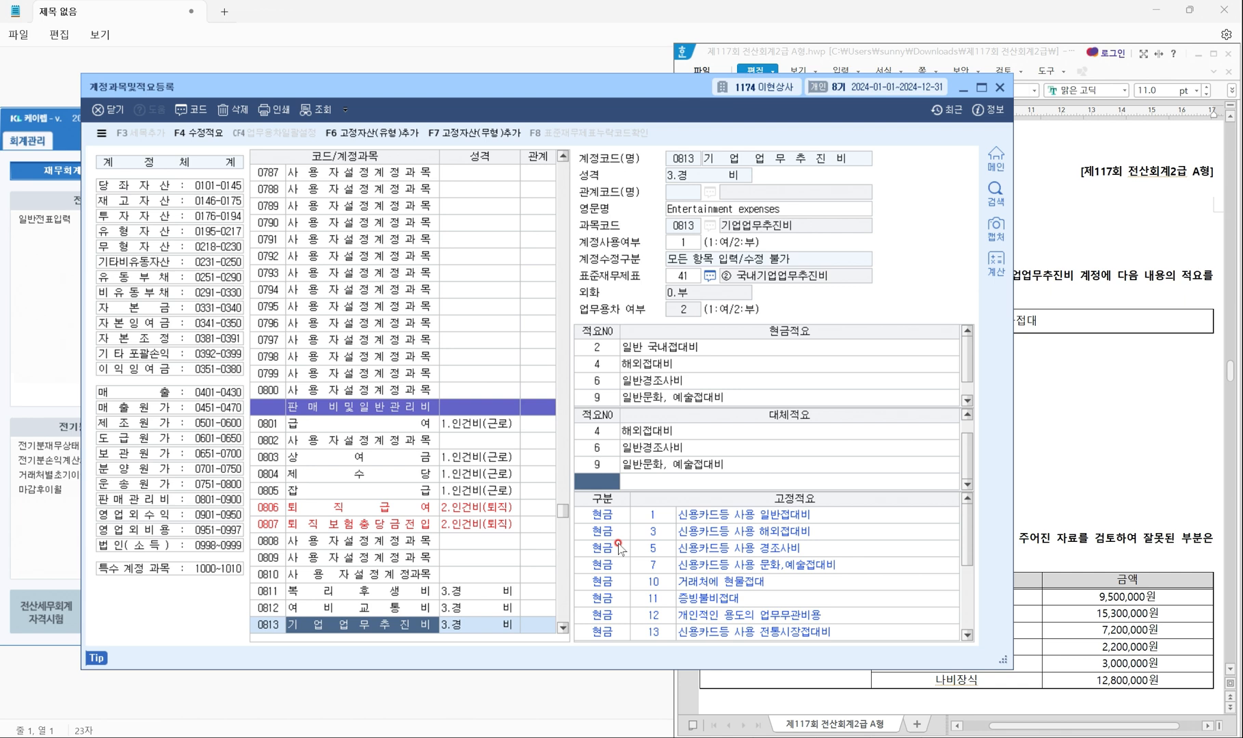
pyautogui.write('5')
pyautogui.press('Return')
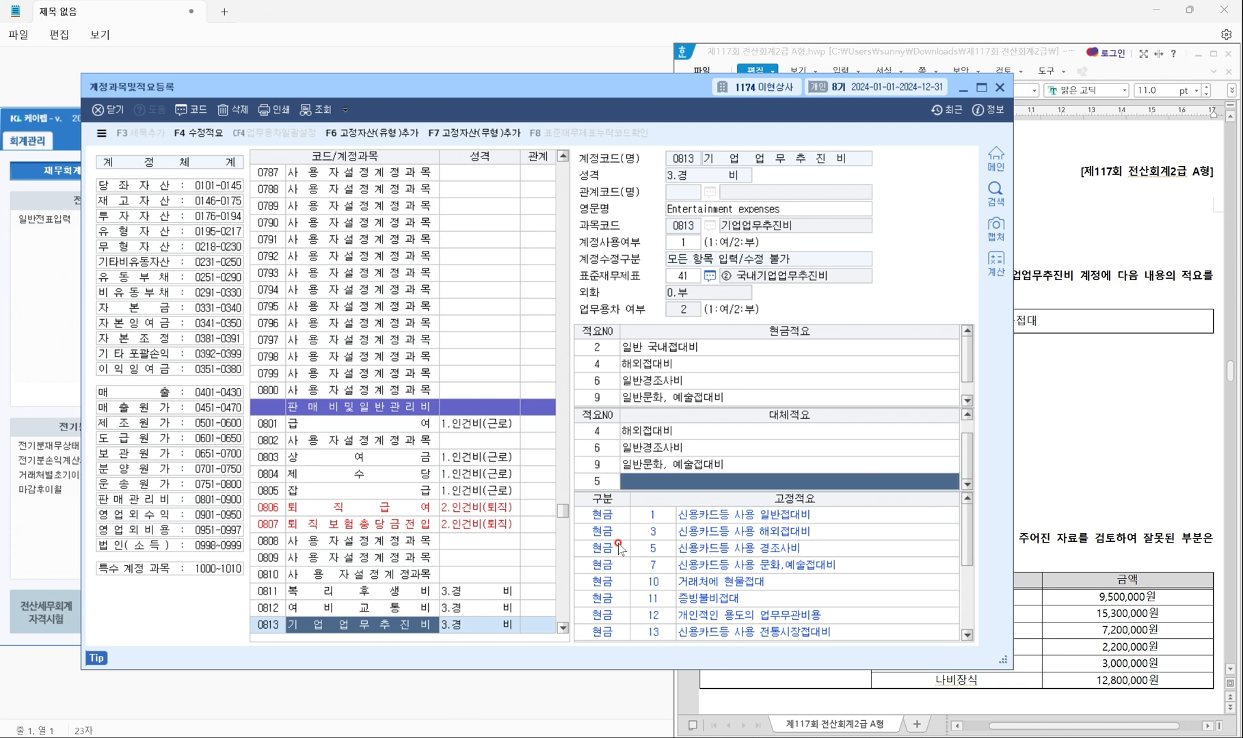
pyautogui.write('거래처 현물접대')
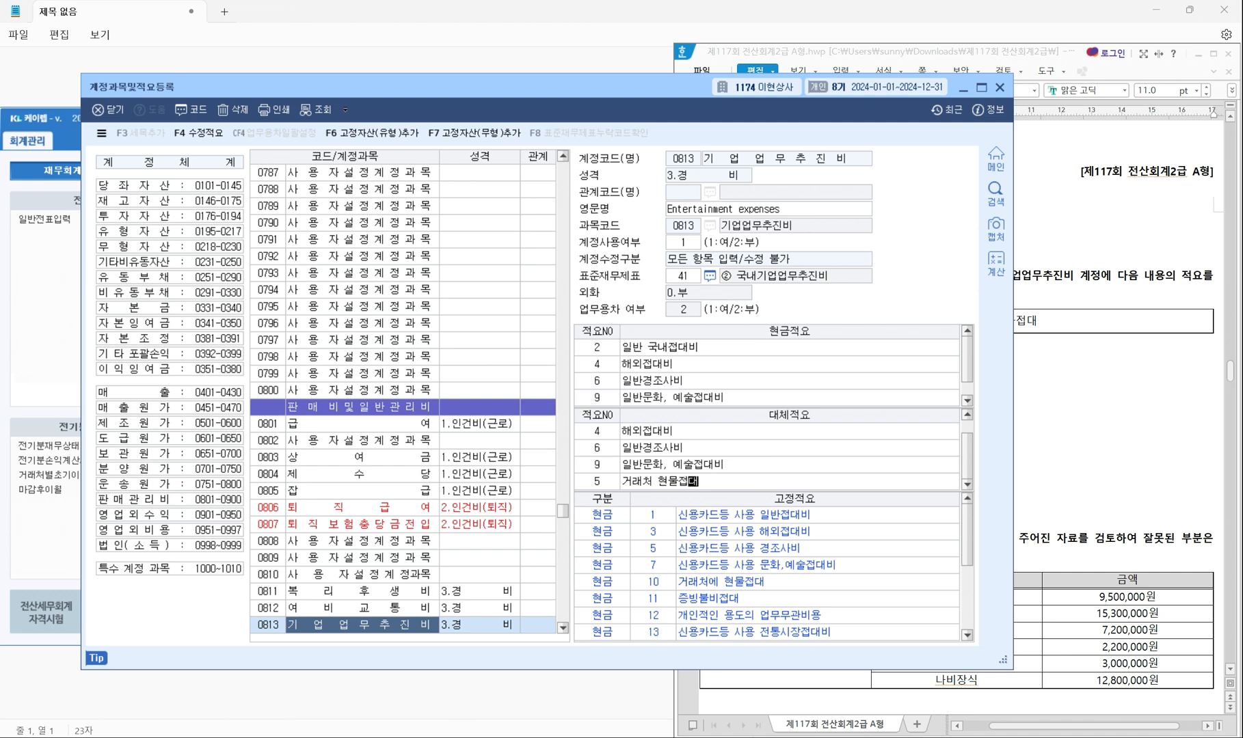
pyautogui.press('Return')
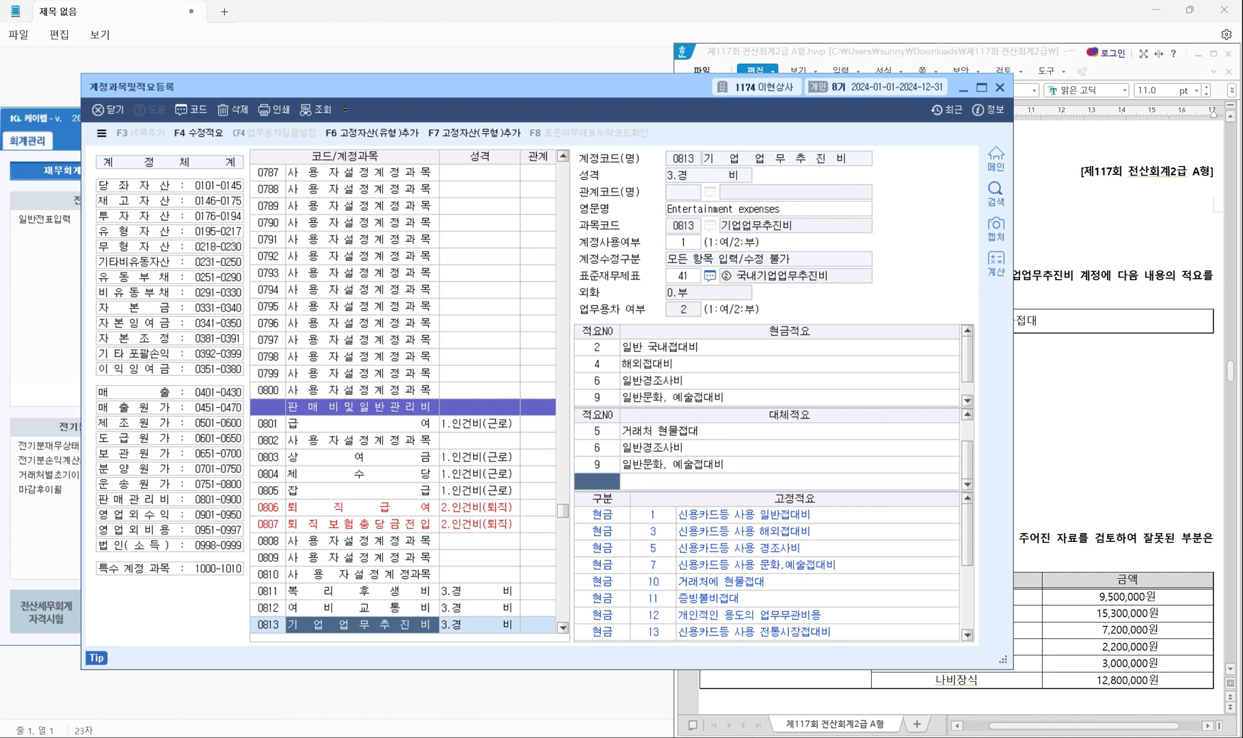
# Close 계정과목및적요등록 and go to task [2] of 문제3 on 거래처별초기이월 in the exam document.
pyautogui.press('Escape')
pyautogui.scroll(-5, 860, 331)
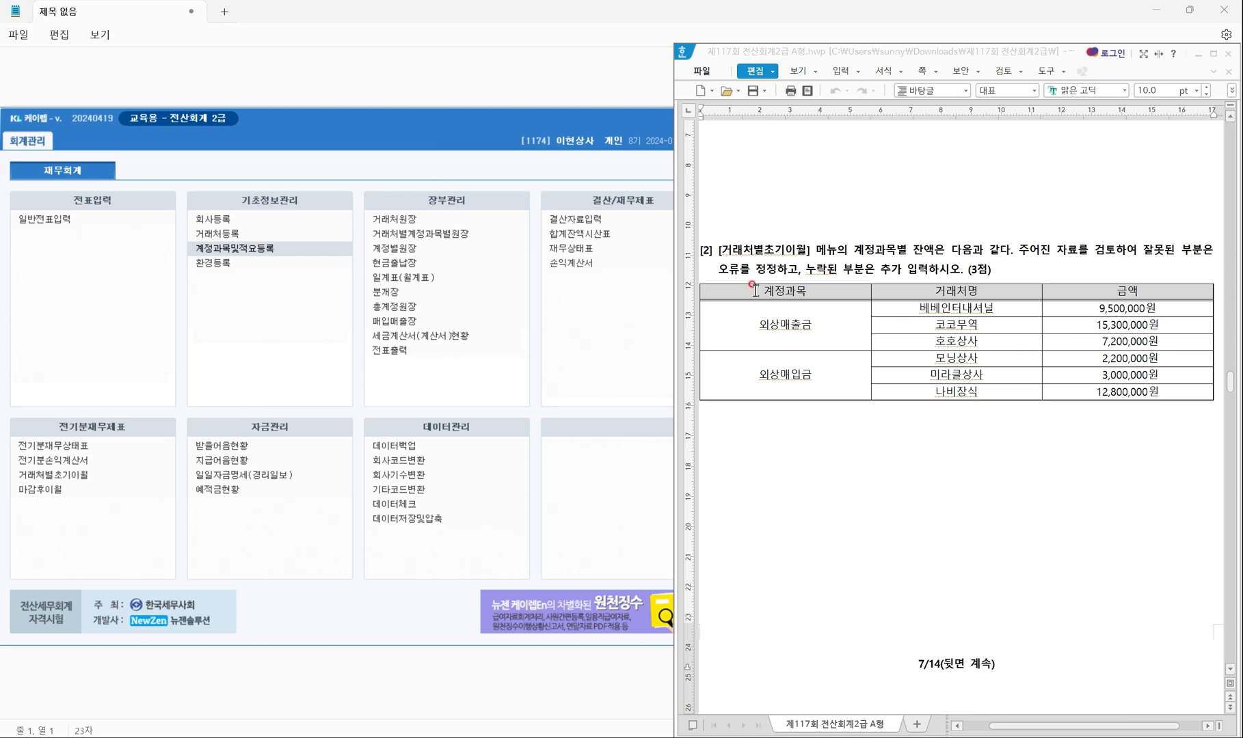
# Read task [2] on the 외상매출금 and 외상매입금 customer balances and locate 거래처별초기이월 under 전기분재무제표.
pyautogui.moveTo(720, 261); pyautogui.dragTo(840, 259)
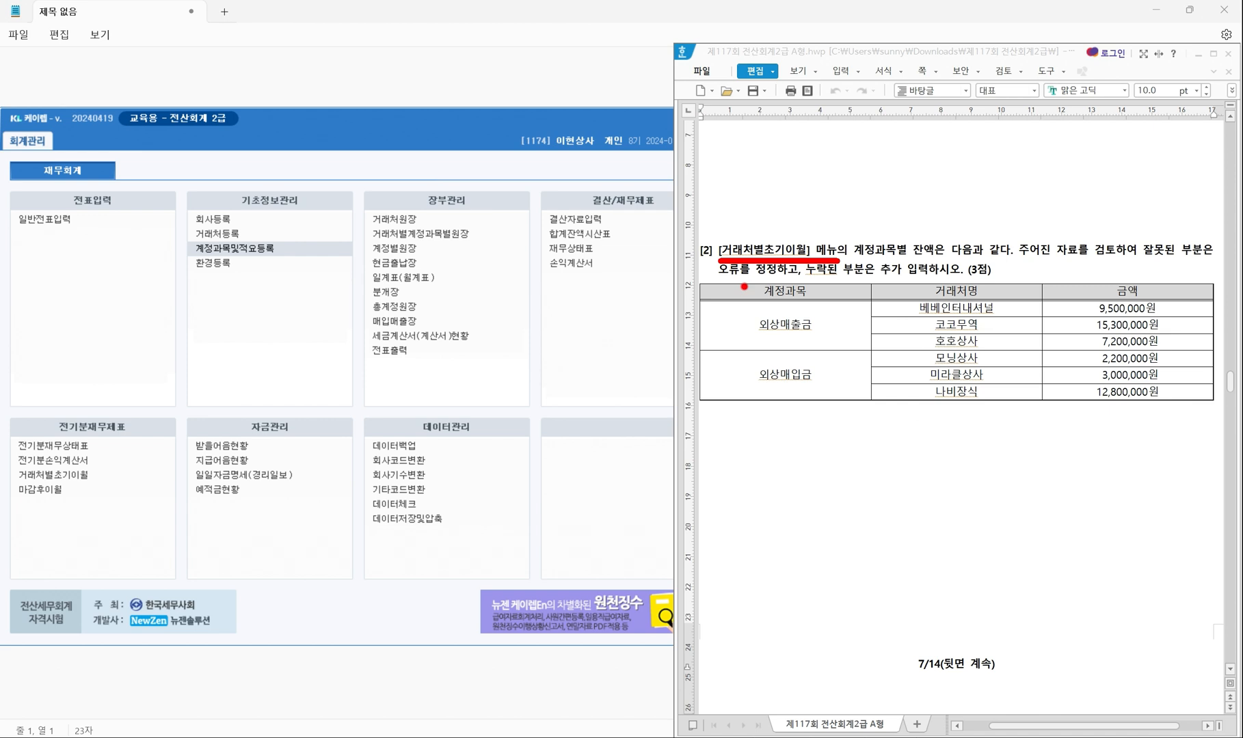
pyautogui.moveTo(716, 278); pyautogui.dragTo(919, 275)
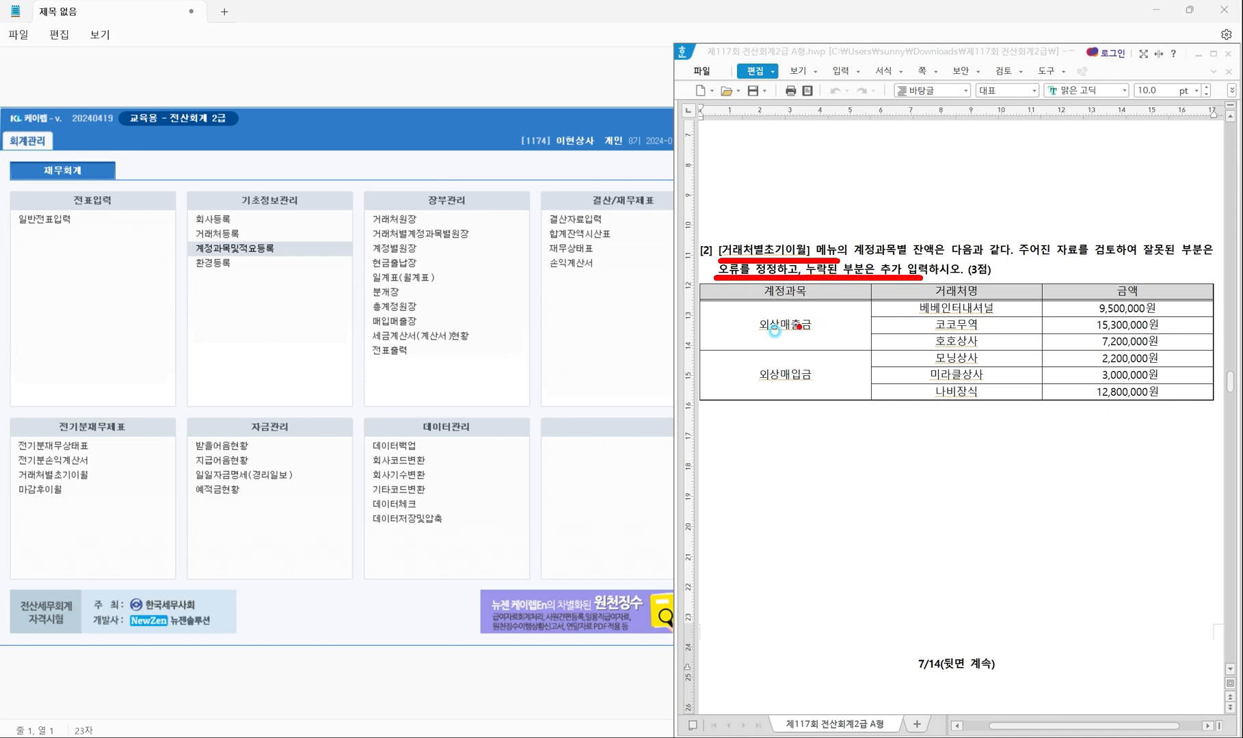
pyautogui.moveTo(728, 327); pyautogui.dragTo(747, 324)
pyautogui.moveTo(727, 370)
pyautogui.mouseDown()
pyautogui.moveTo(735, 380)
pyautogui.moveTo(746, 363)
pyautogui.mouseUp()
pyautogui.moveTo(733, 231); pyautogui.dragTo(741, 229)
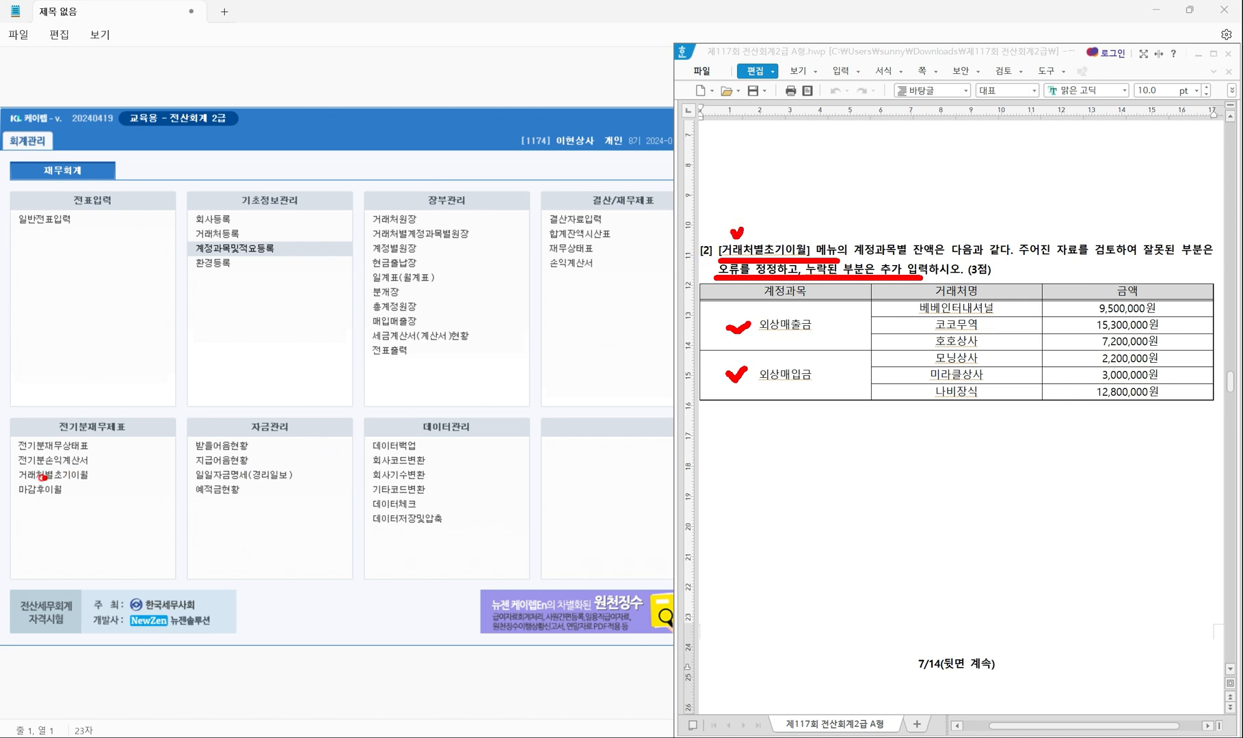
pyautogui.moveTo(29, 409); pyautogui.dragTo(153, 433)
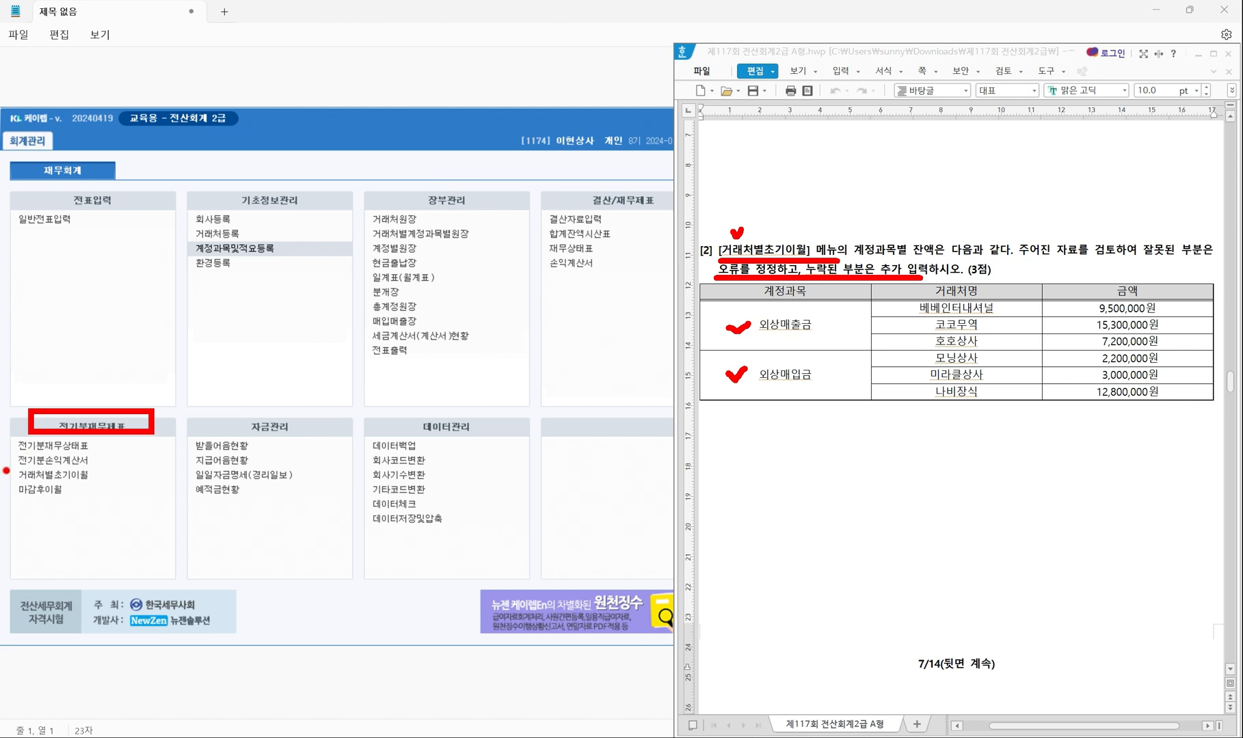
pyautogui.moveTo(5, 469); pyautogui.dragTo(128, 482)
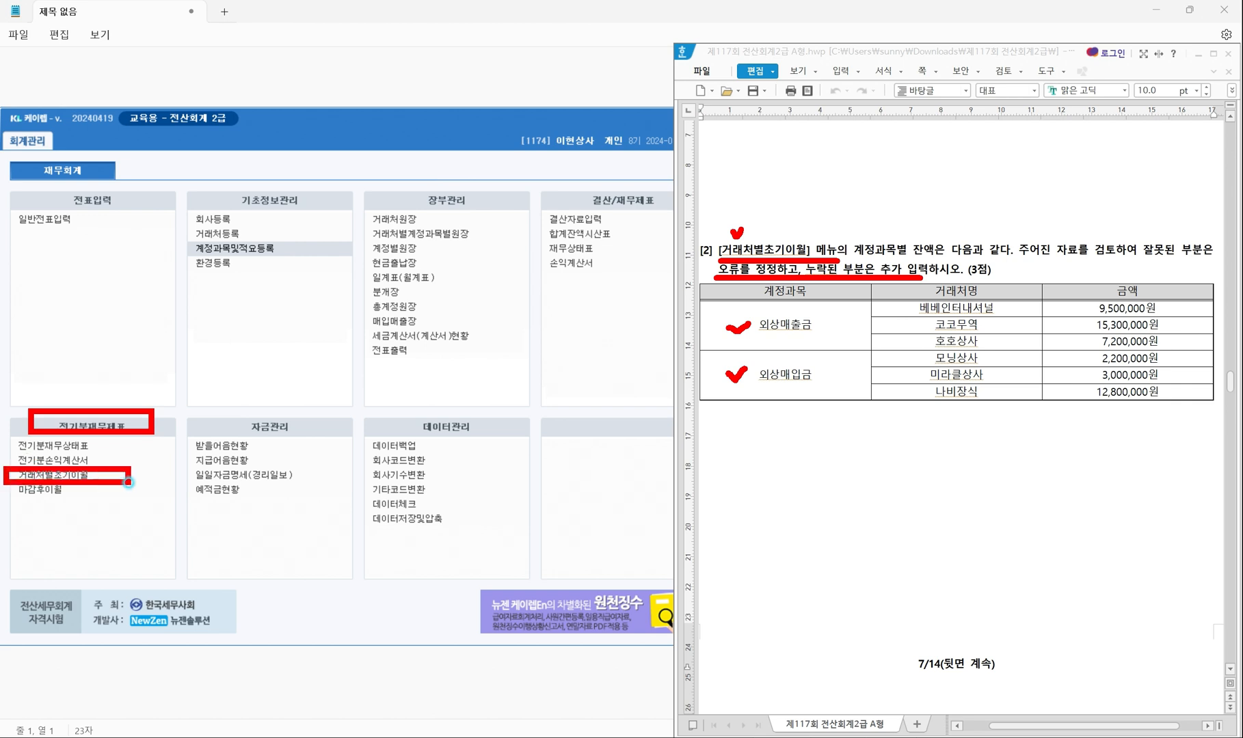
pyautogui.press('Escape')
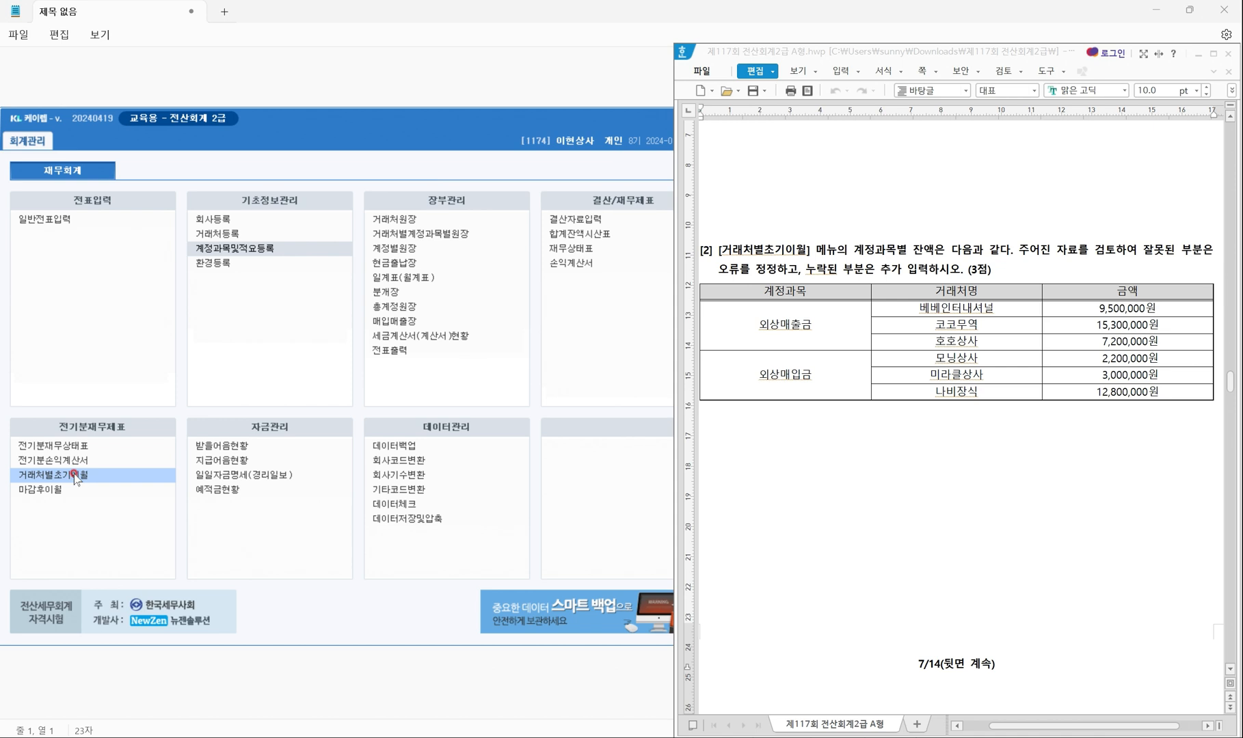
# Open 거래처별초기이월 and arrange its window so that the exam's customer balance table remains readable.
pyautogui.click(76, 477)
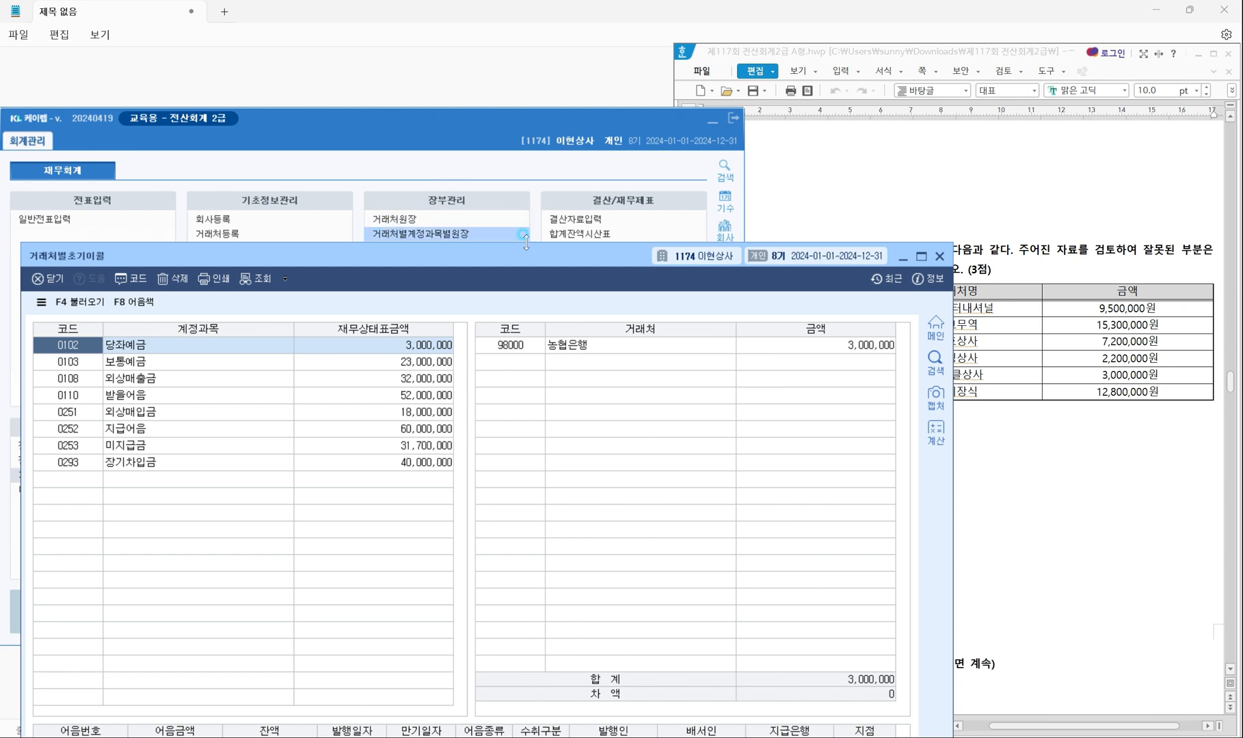
pyautogui.moveTo(530, 249); pyautogui.dragTo(776, 397)
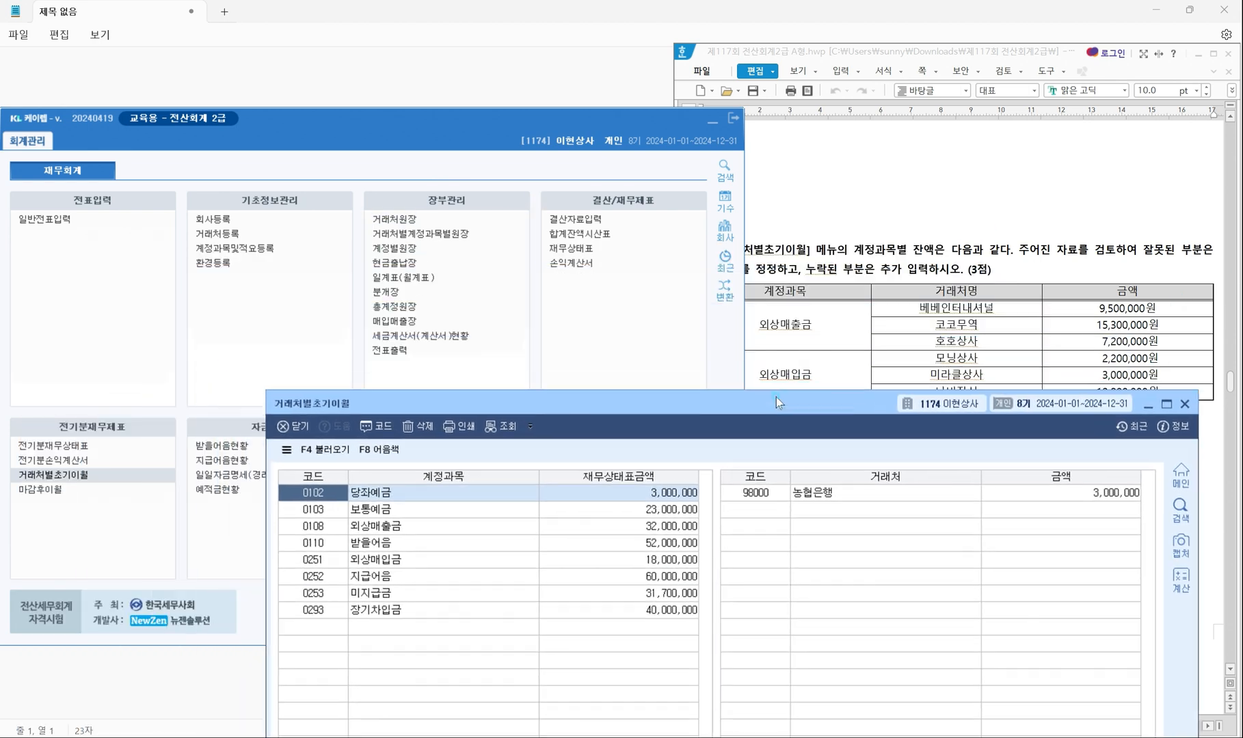
pyautogui.click(836, 248)
pyautogui.scroll(-1, 838, 250)
pyautogui.scroll(-1, 807, 253)
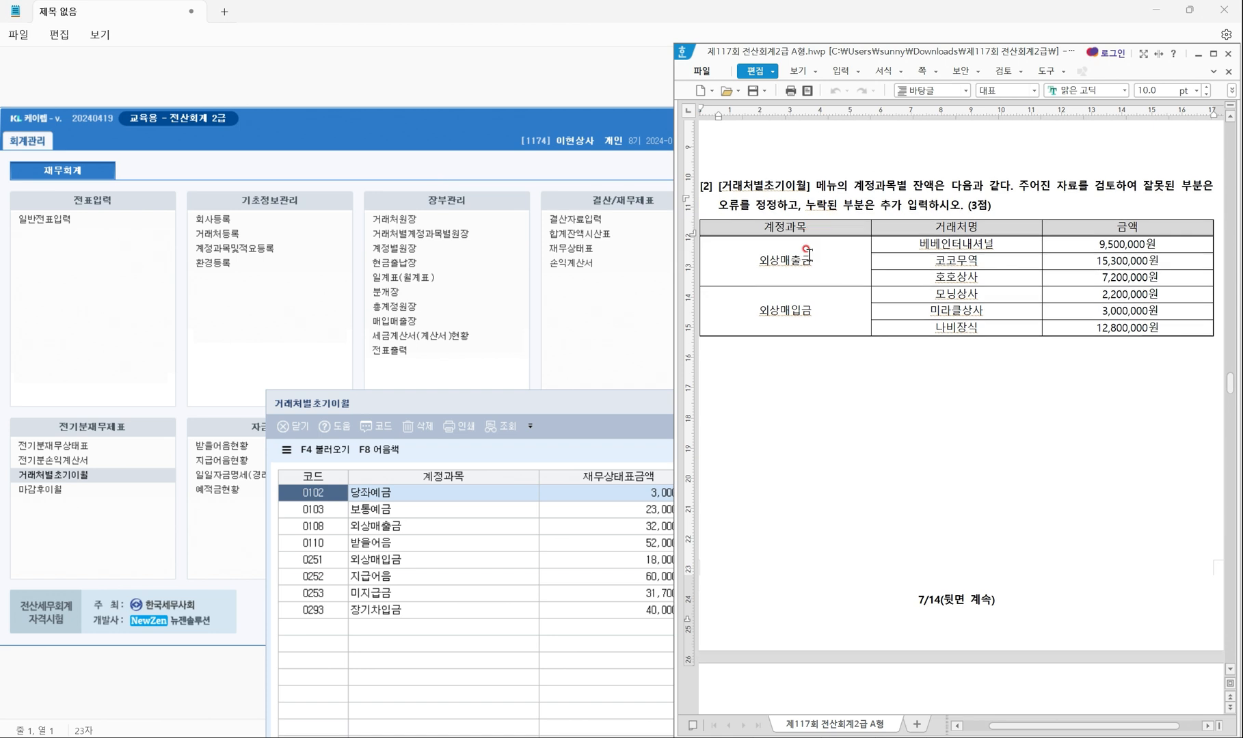
pyautogui.moveTo(597, 407); pyautogui.dragTo(581, 322)
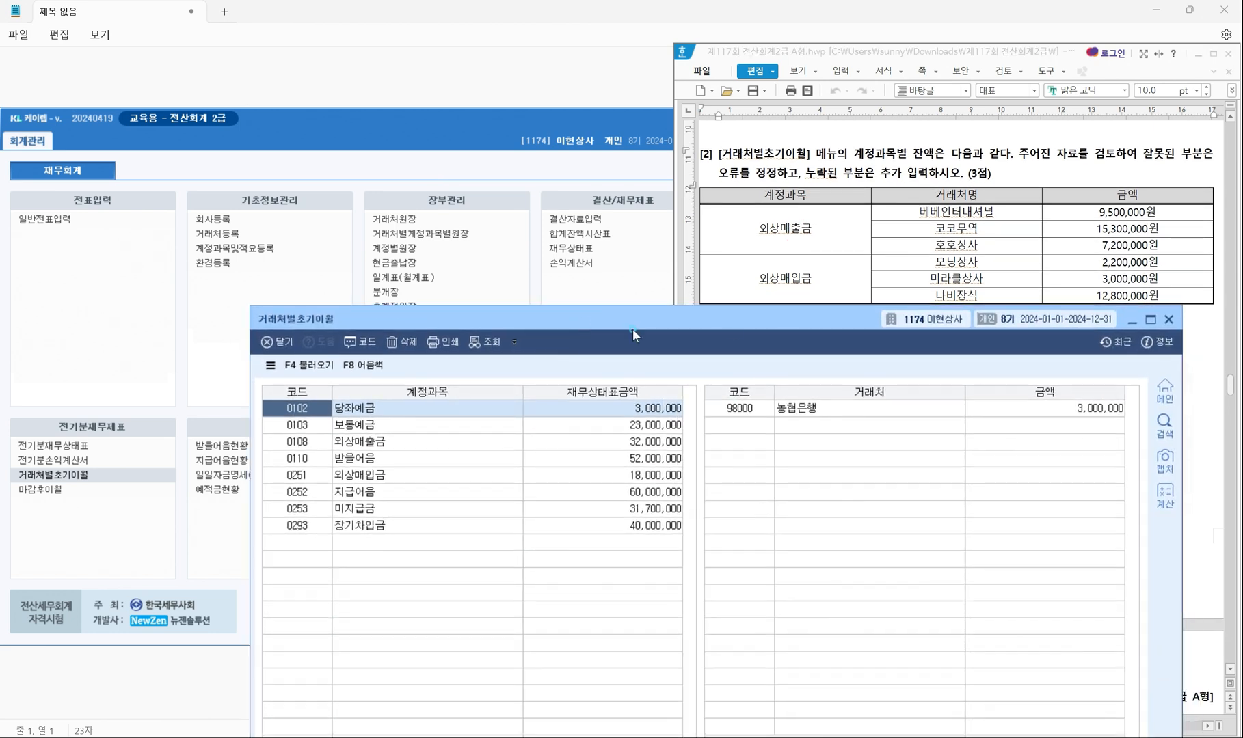
pyautogui.click(775, 231)
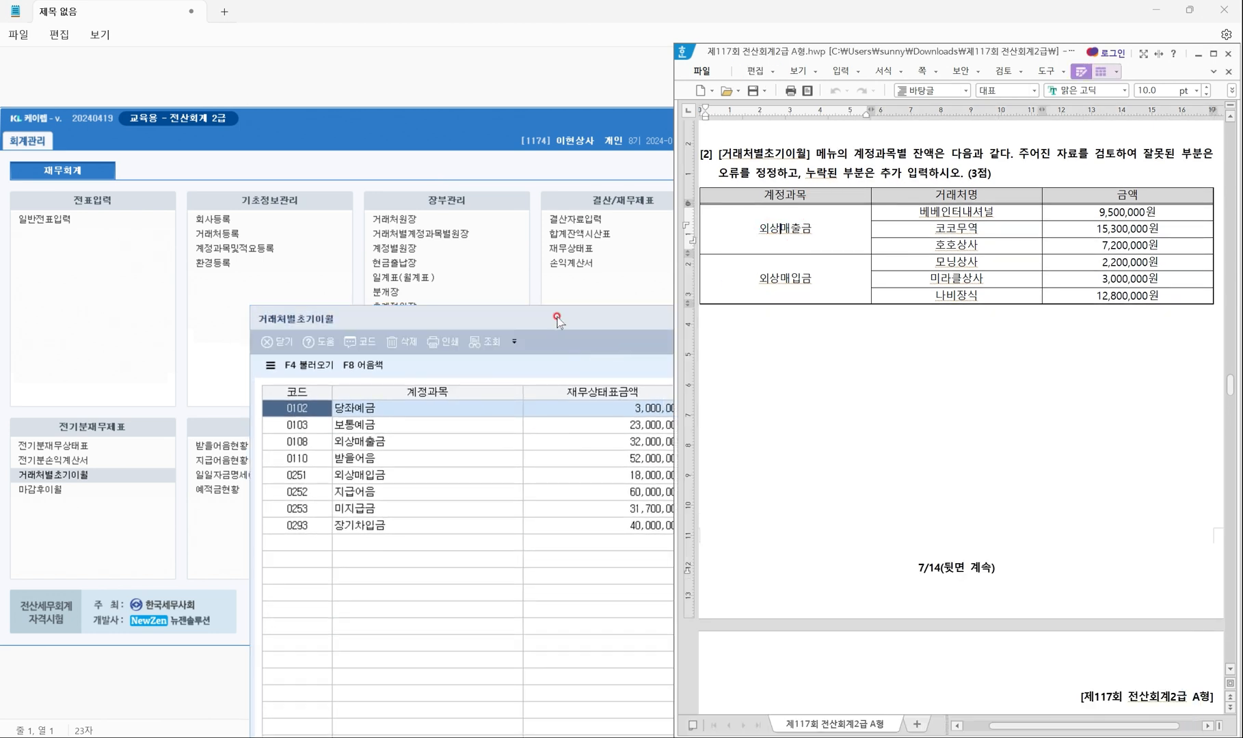
# Under account 0108 외상매출금, compare the customer balances with the exam table and correct 코코무역's amount to 15,300,000.
pyautogui.click(635, 316)
pyautogui.click(408, 440)
pyautogui.click(574, 443)
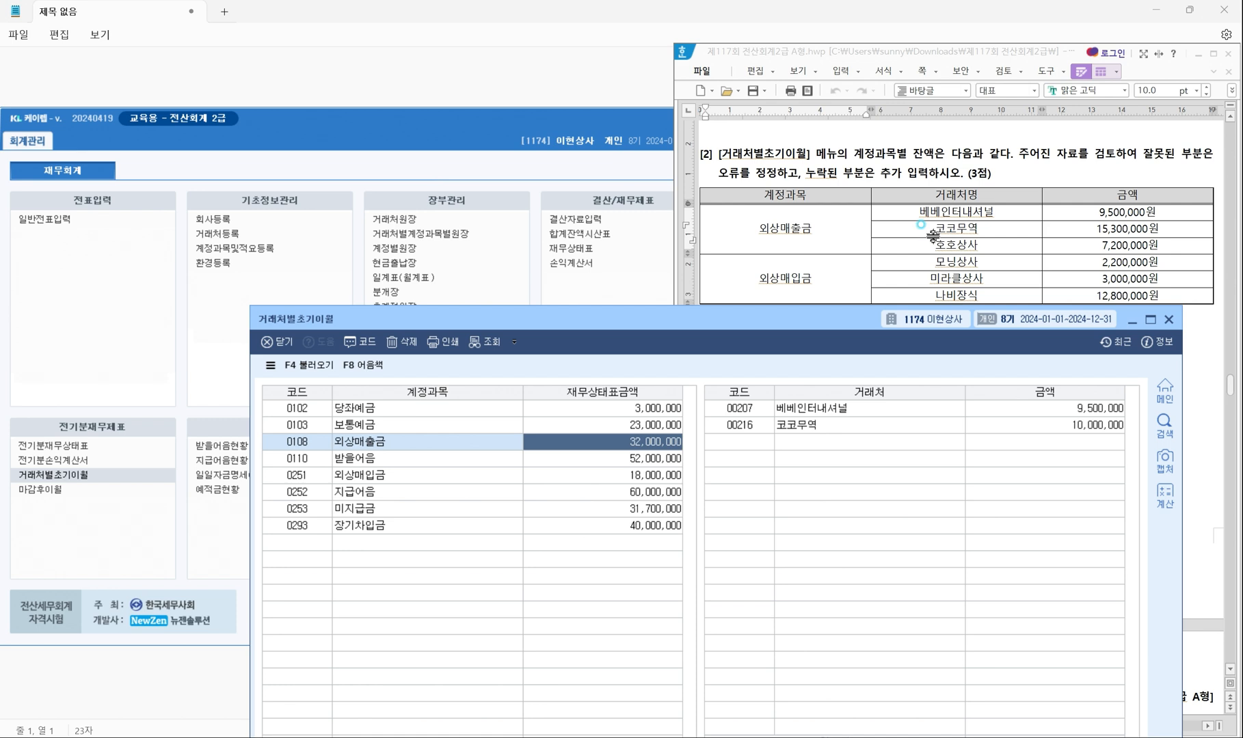
pyautogui.click(855, 408)
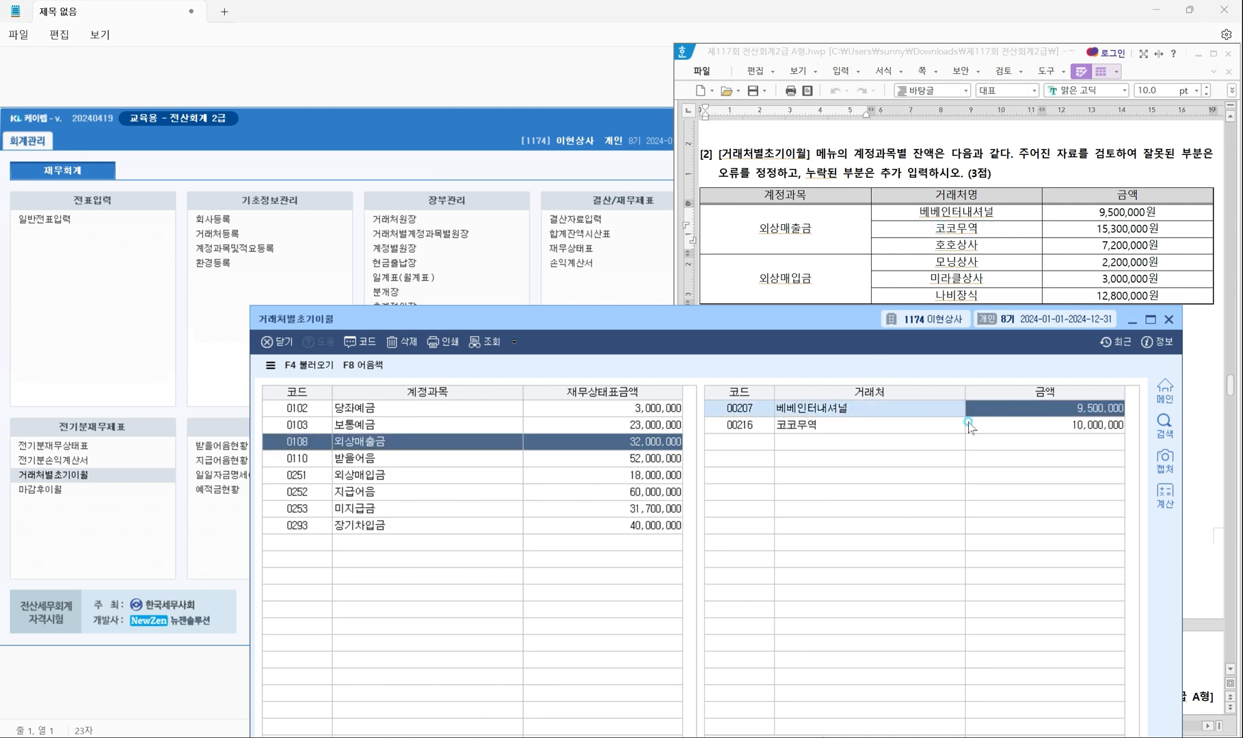
pyautogui.click(821, 425)
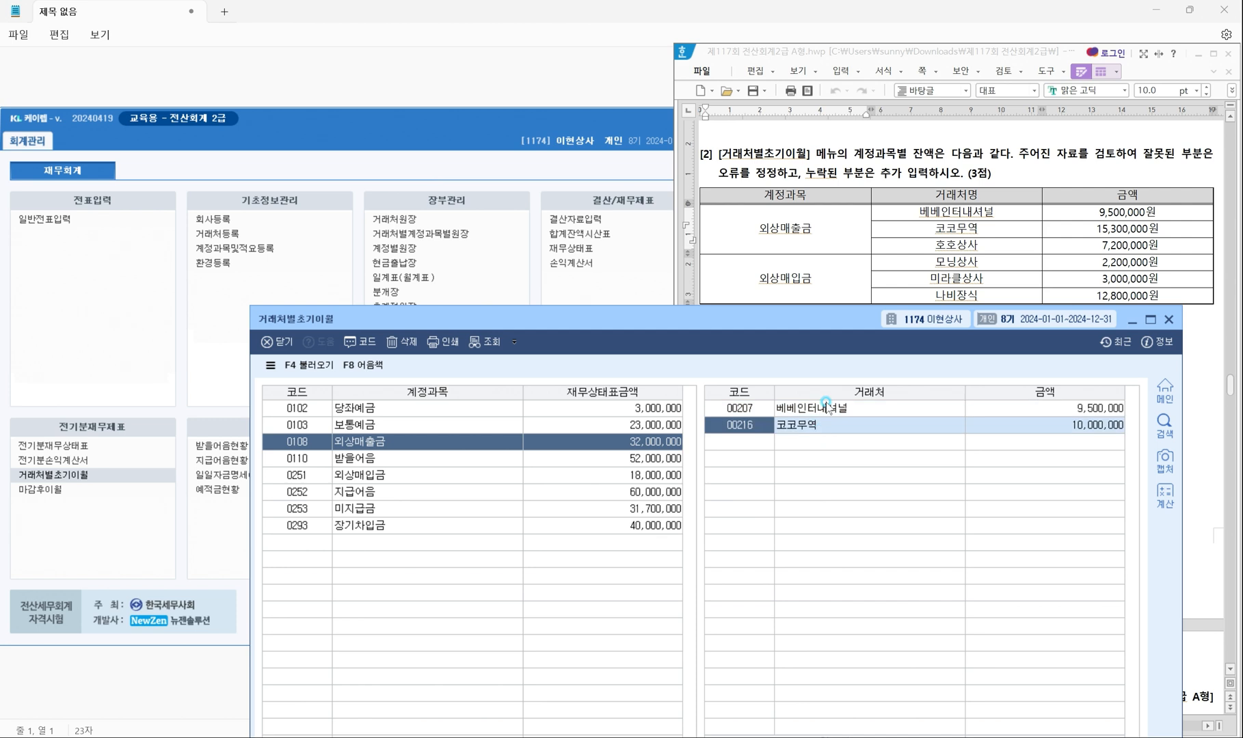
pyautogui.click(1044, 421)
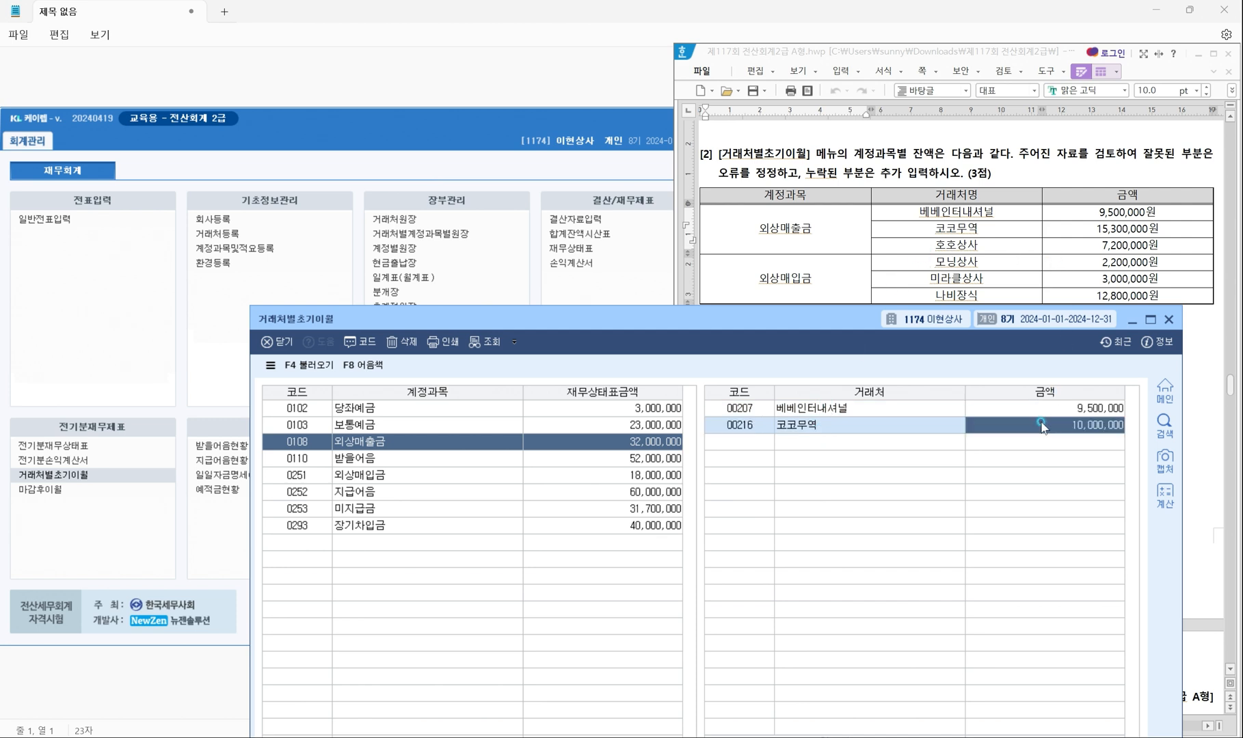
pyautogui.write('15,300,000')
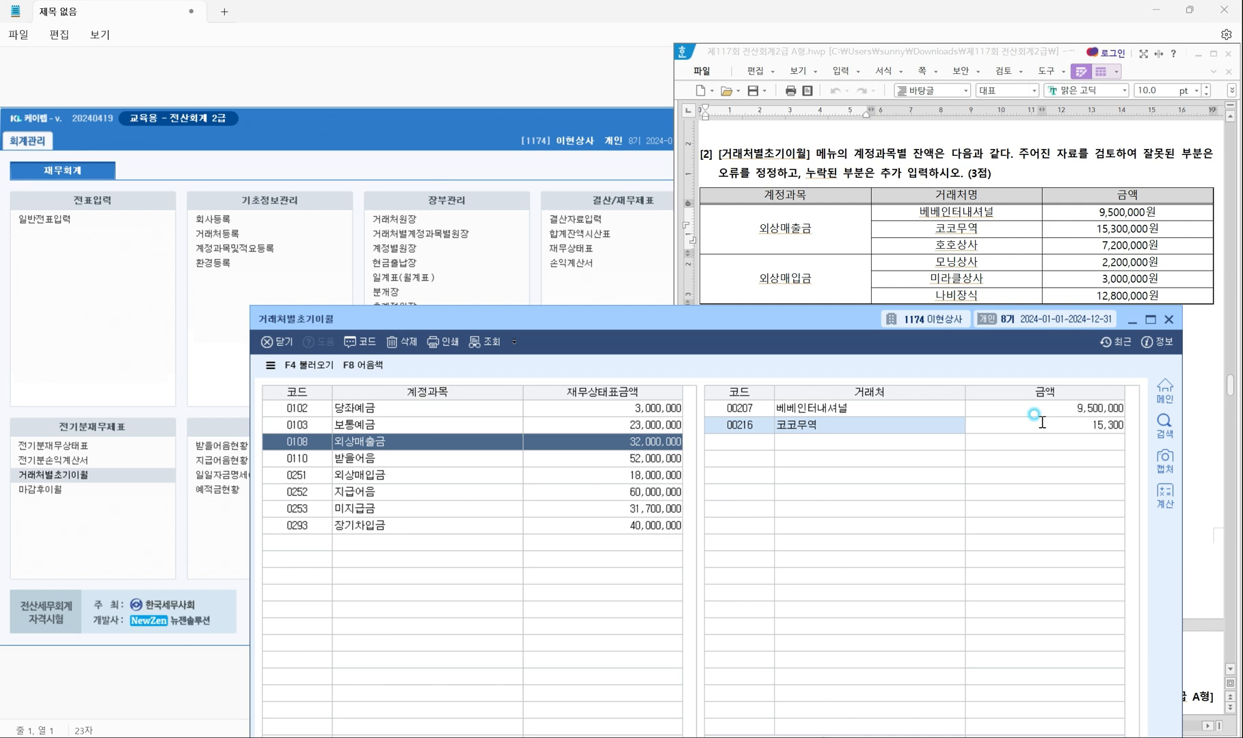
pyautogui.press('Return')
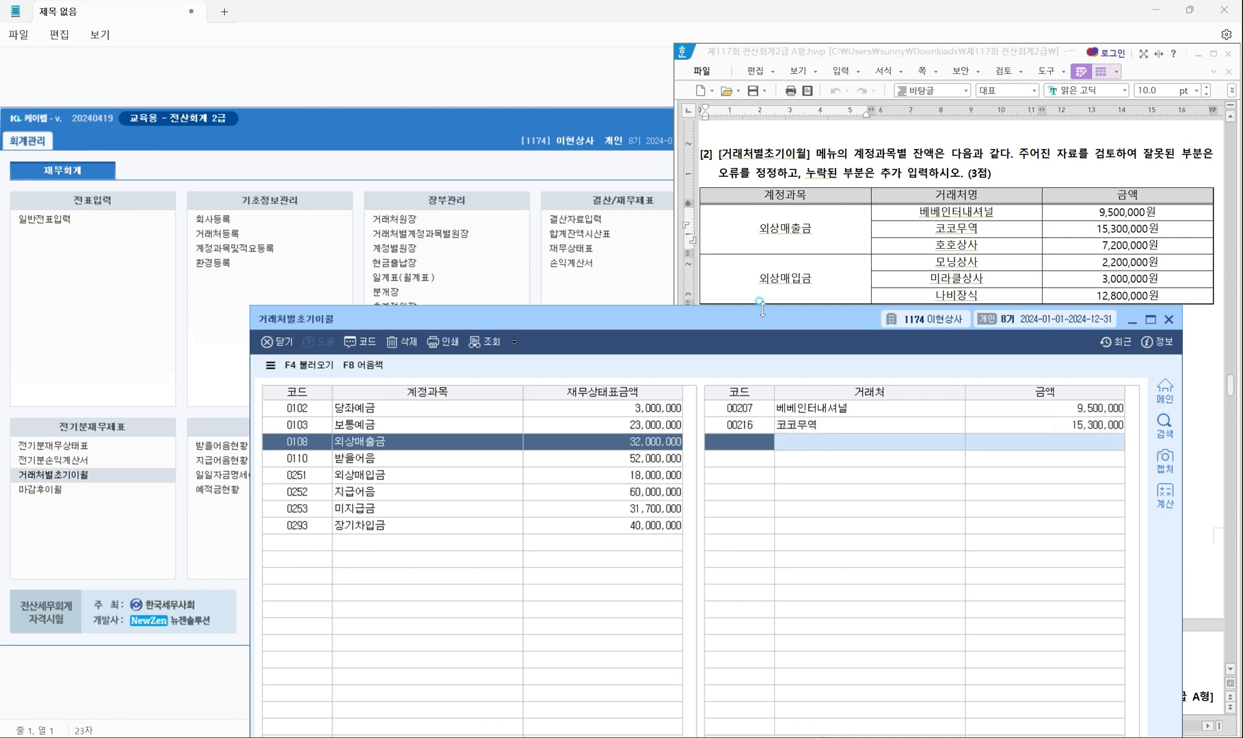
# Check the 차액 for 외상매출금 and add the missing customer 00102 호호상사 with an amount of 7,200,000.
pyautogui.moveTo(762, 313); pyautogui.dragTo(763, 264)
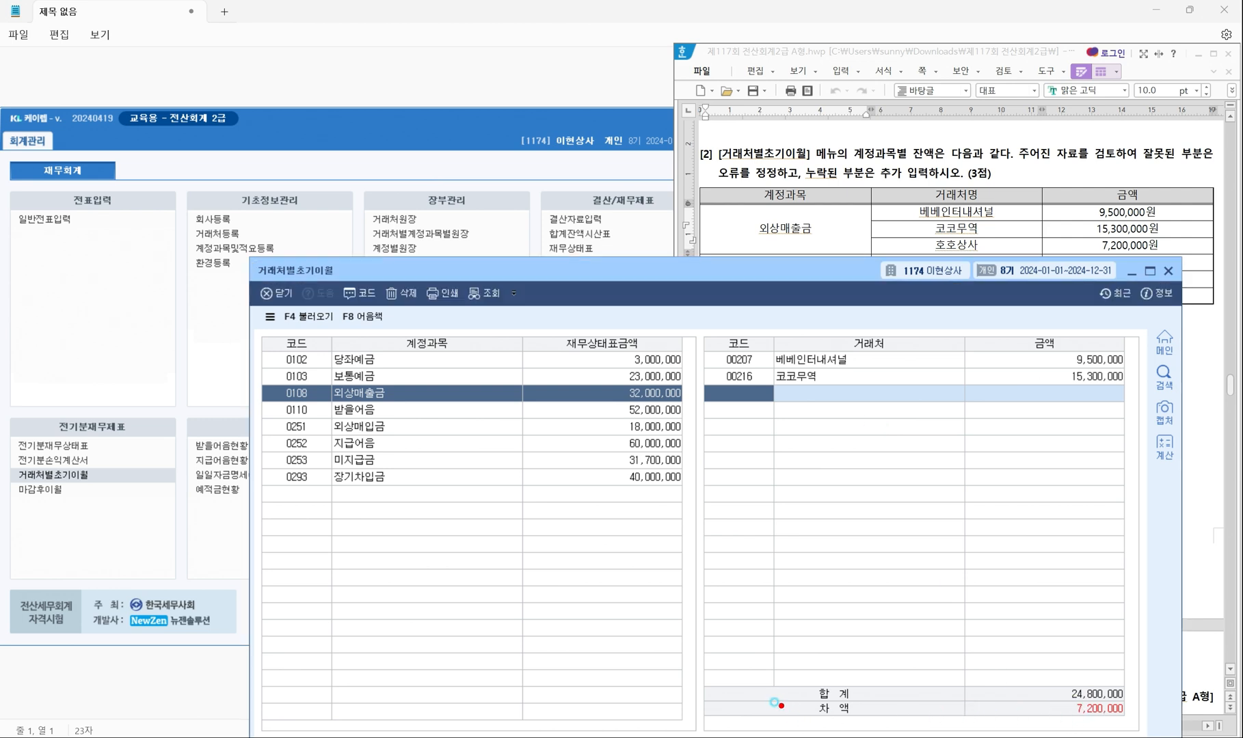
pyautogui.moveTo(773, 702); pyautogui.dragTo(1142, 725)
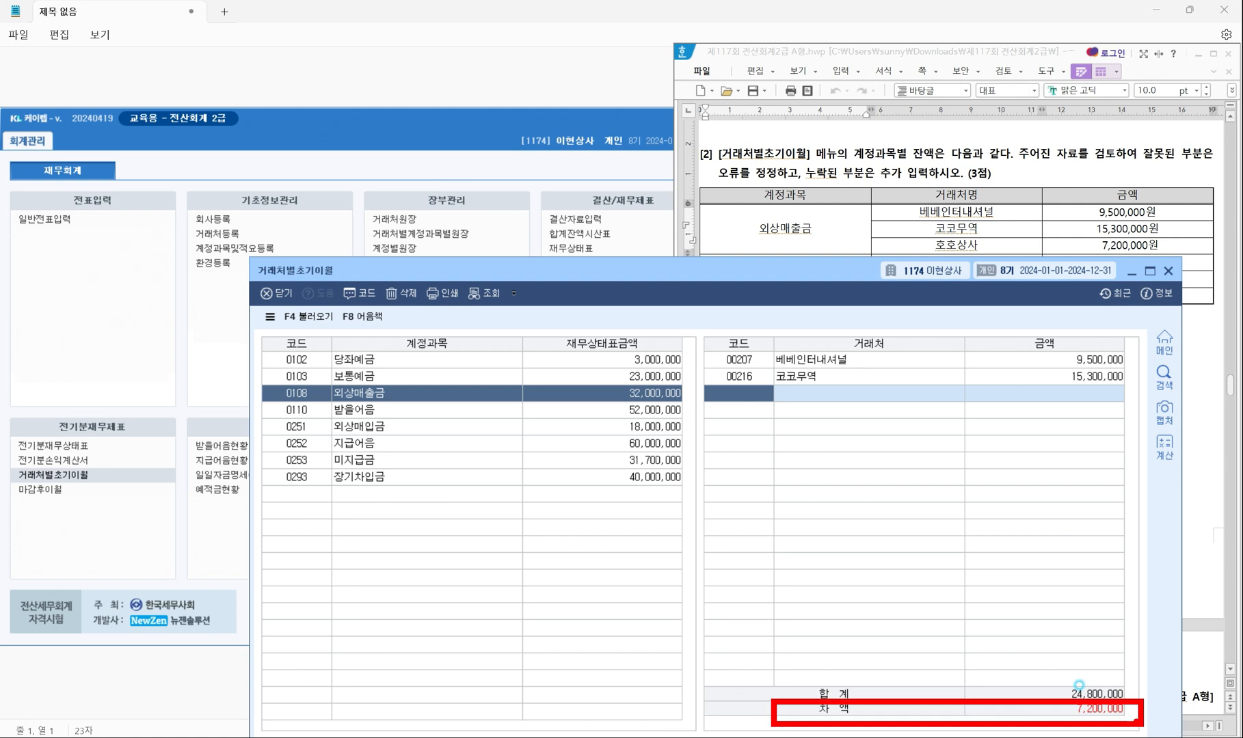
pyautogui.press('Escape')
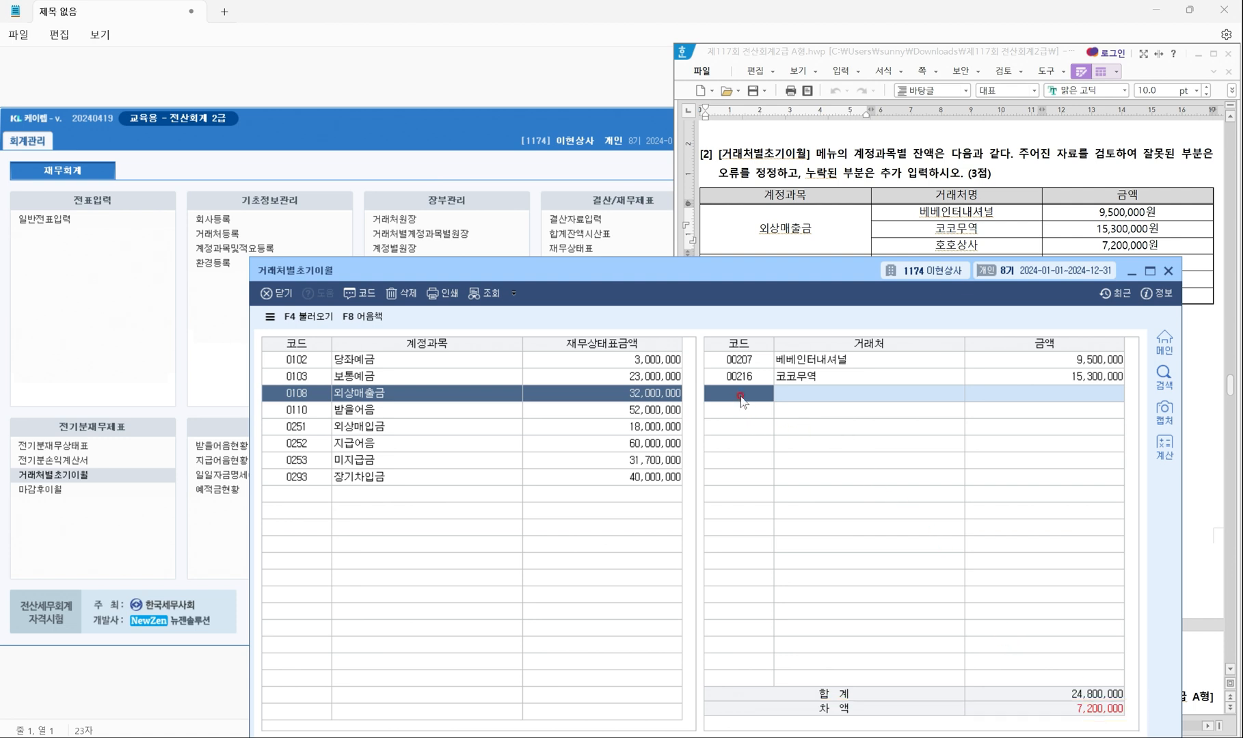
pyautogui.press('F2')
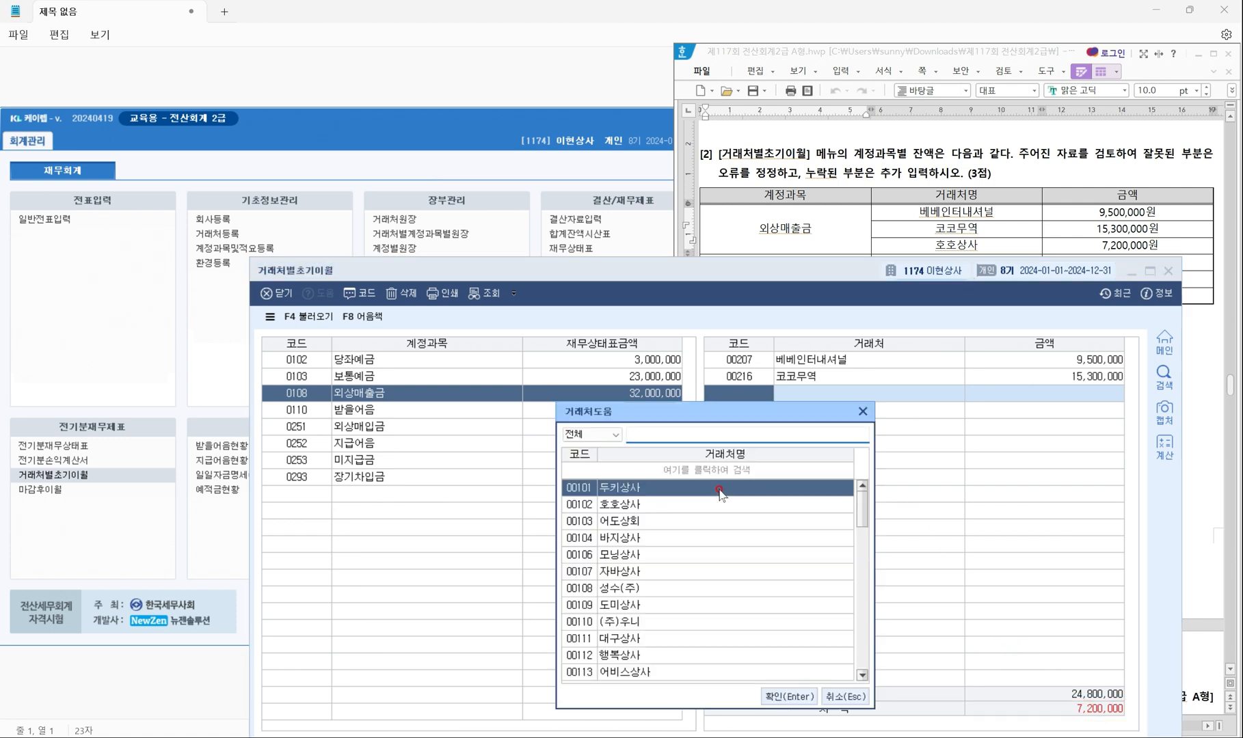
pyautogui.write('호호상')
pyautogui.press('Return')
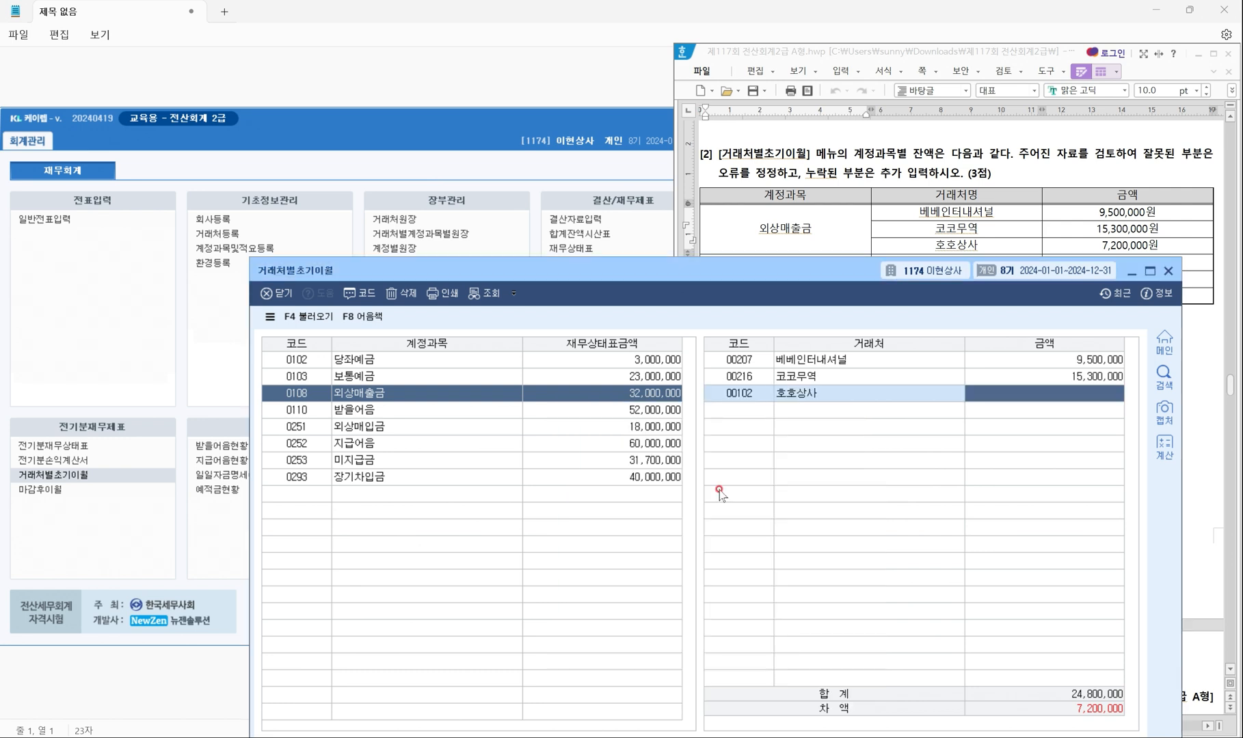
pyautogui.write('7200000')
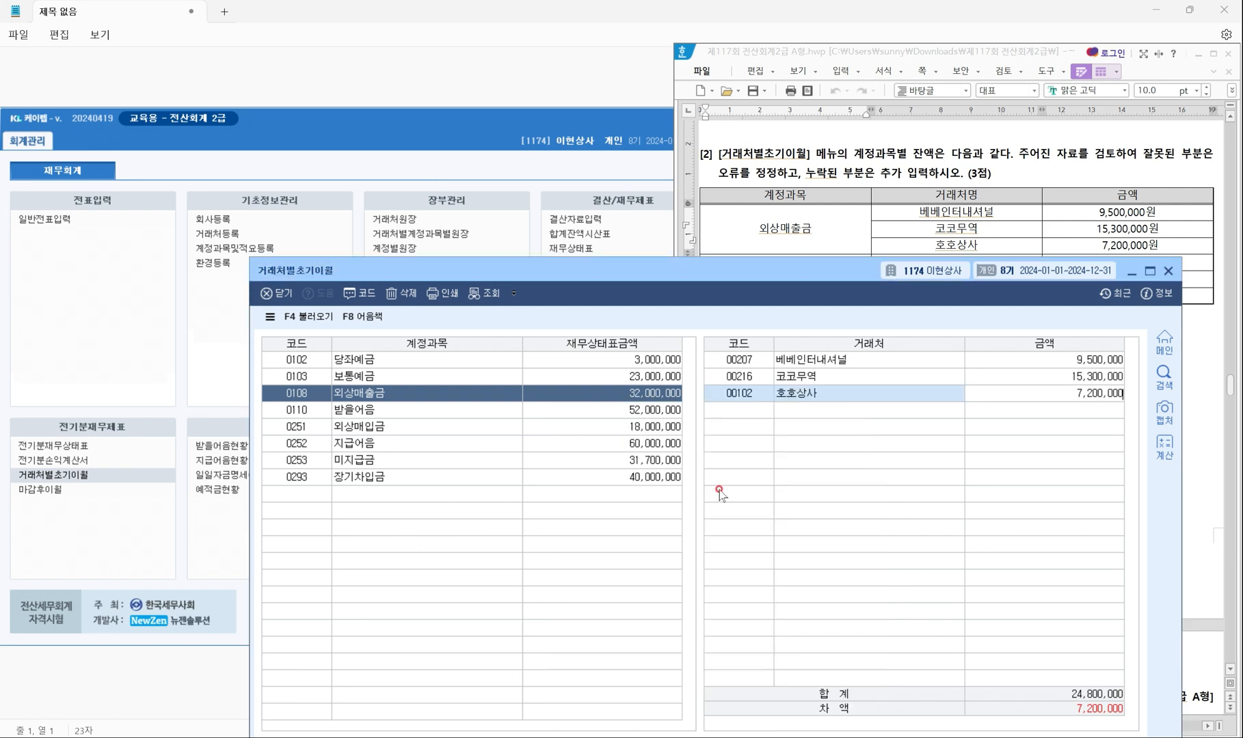
pyautogui.press('Return')
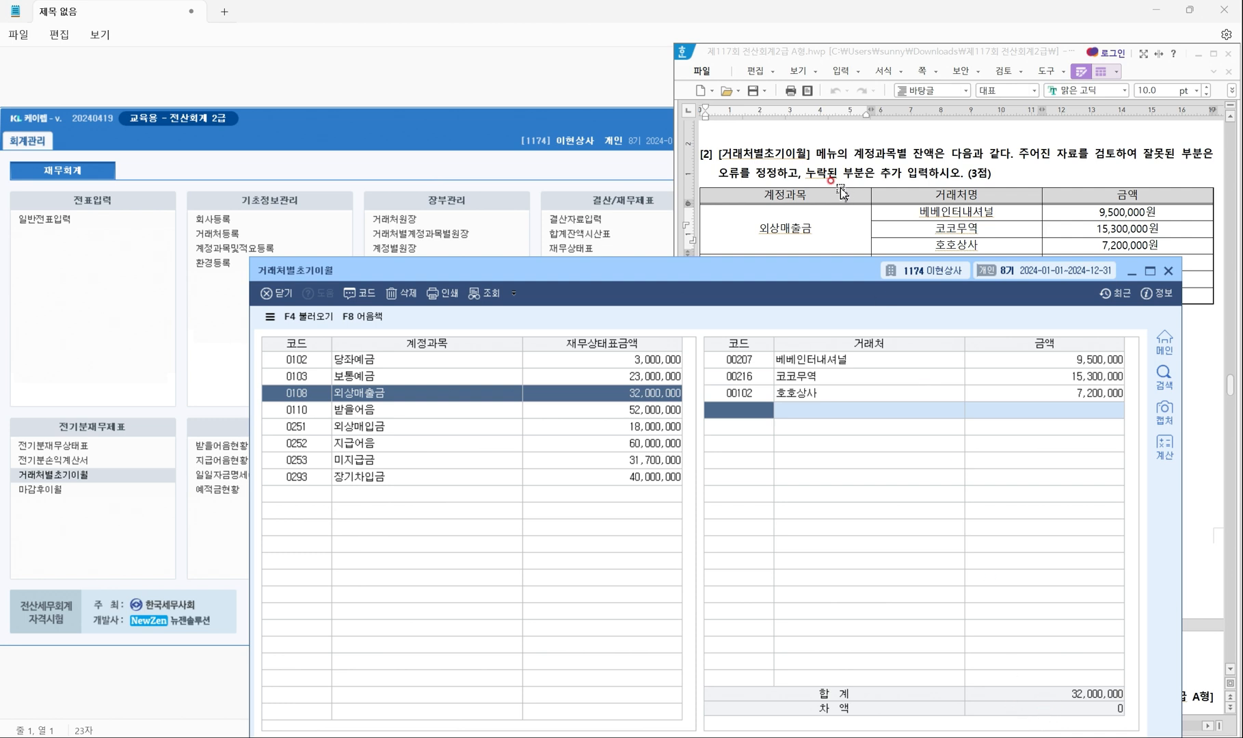
# Select account 0251 외상매입금 and check its 모닝상사 and 미라클상사 balances against the exam table.
pyautogui.scroll(-2, 843, 195)
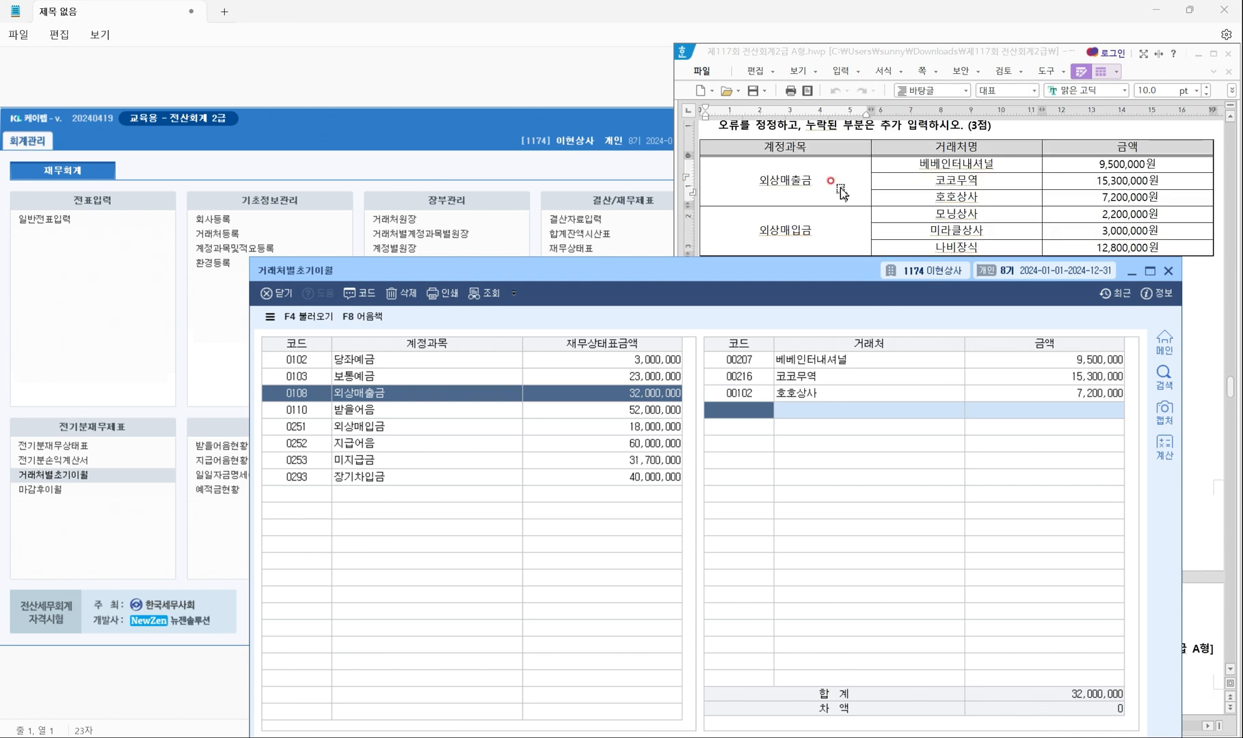
pyautogui.scroll(-2, 840, 193)
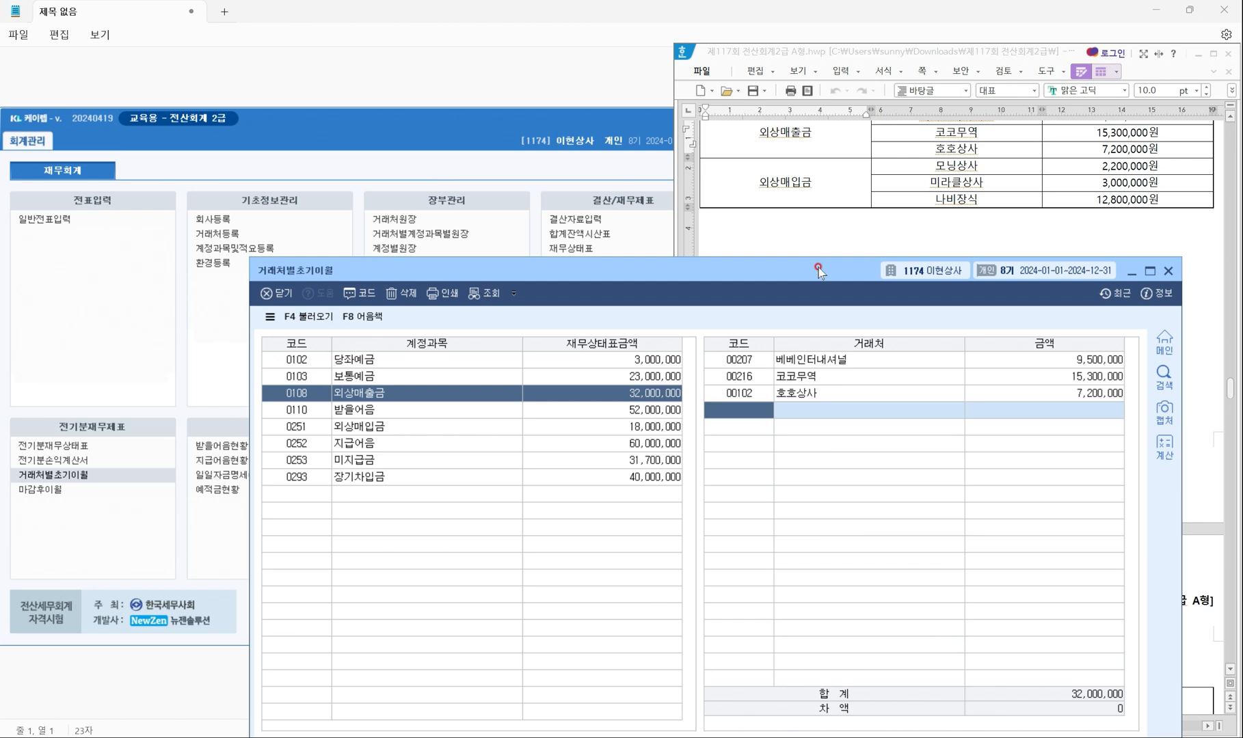
pyautogui.moveTo(819, 271); pyautogui.dragTo(823, 230)
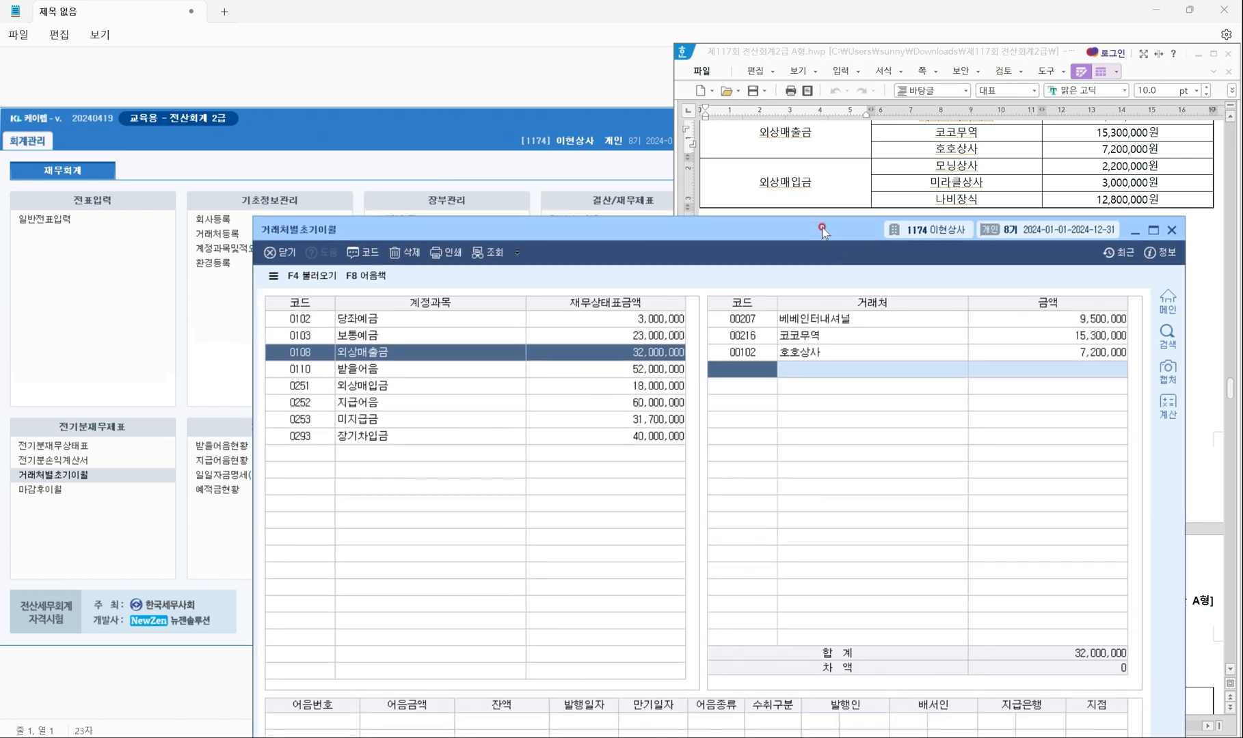
pyautogui.click(378, 389)
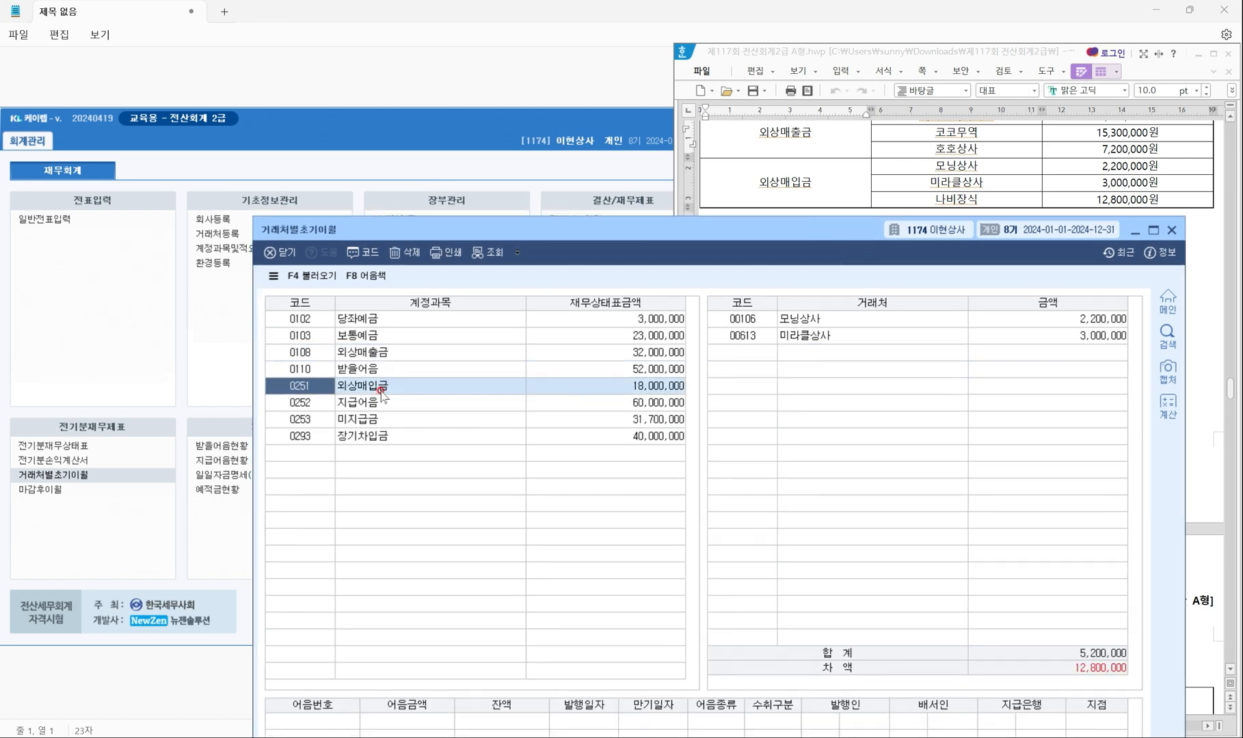
pyautogui.click(826, 317)
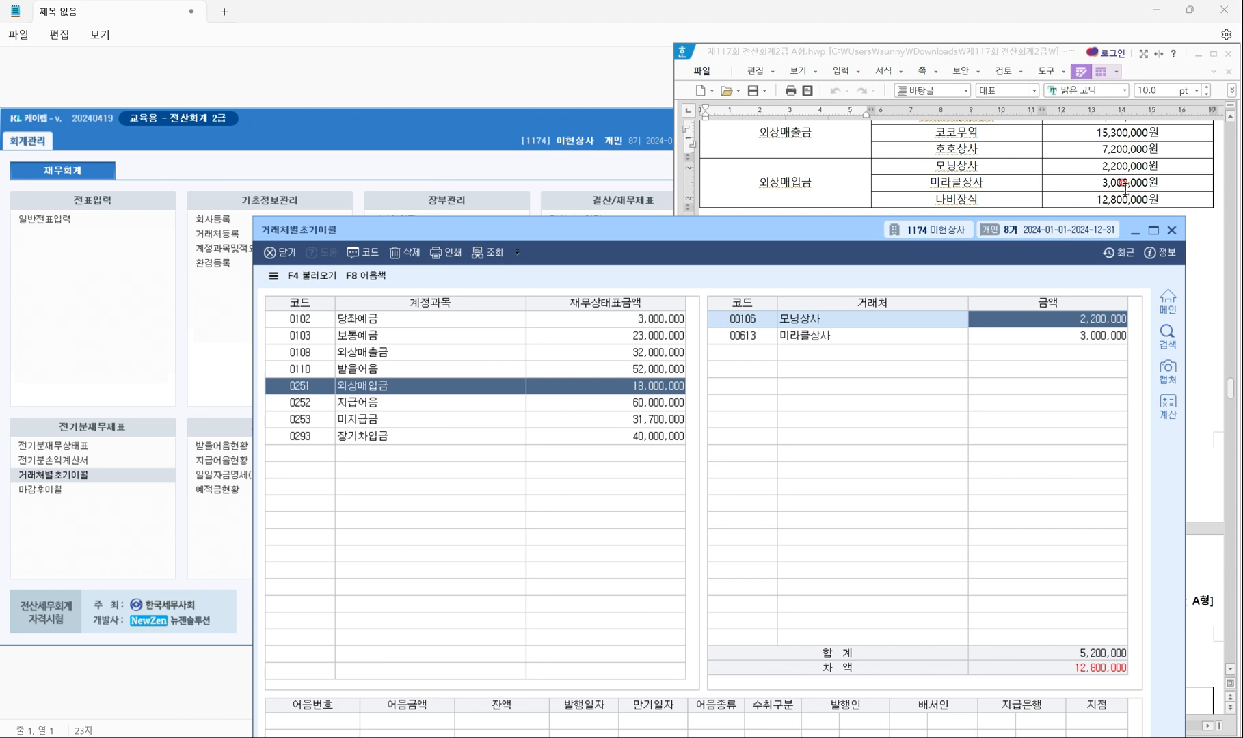
pyautogui.click(827, 342)
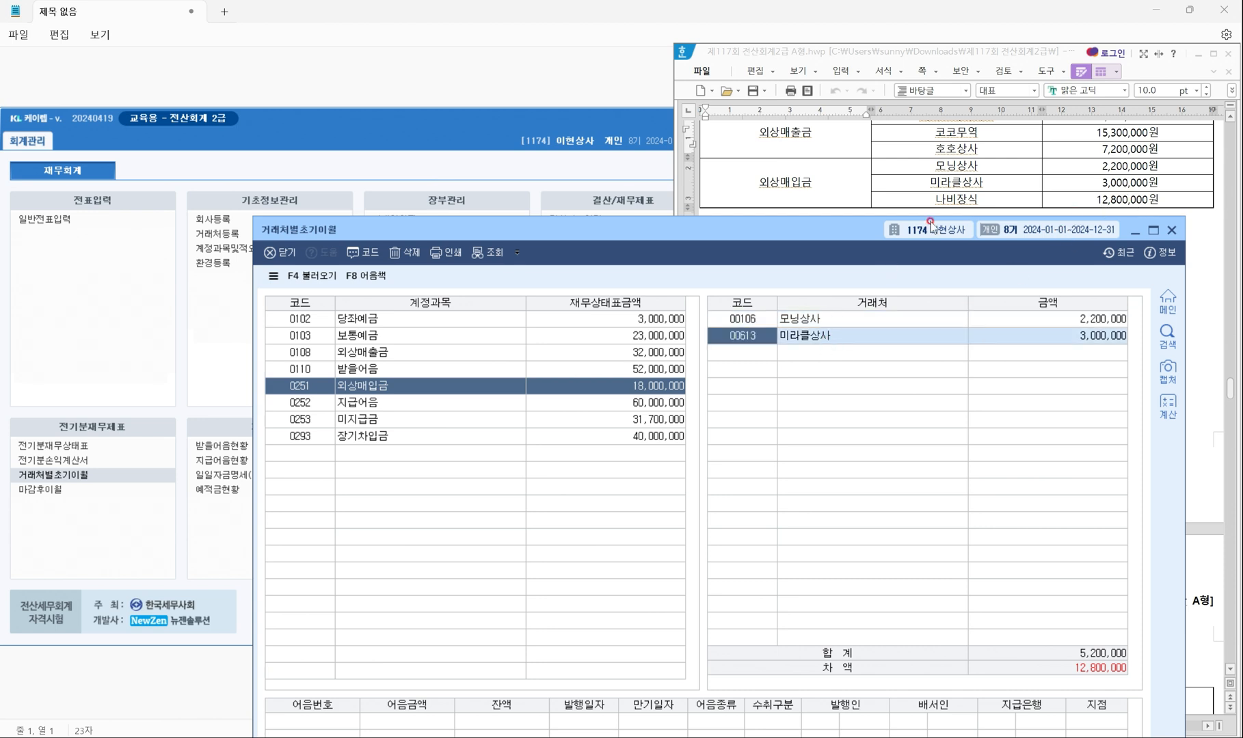
pyautogui.click(1071, 337)
# Add the missing customer 00204 나비장식 to 외상매입금 with an amount of 12,800,000.
pyautogui.click(730, 353)
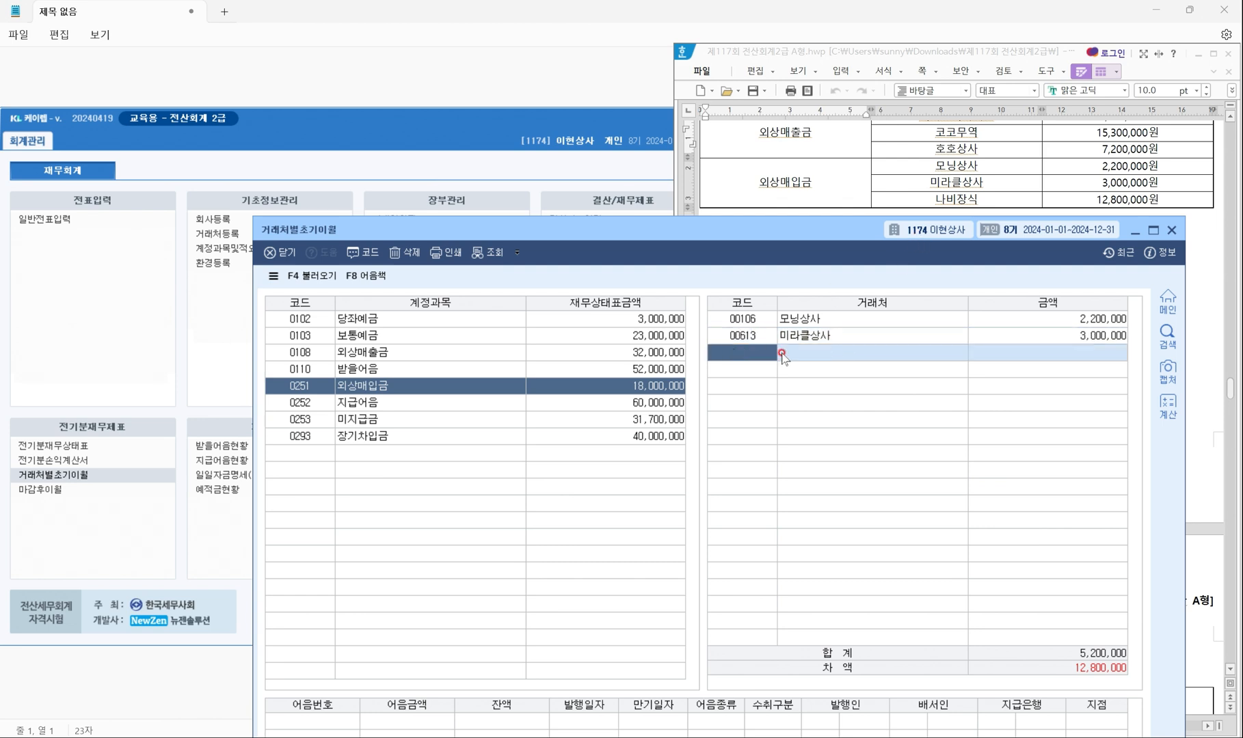
pyautogui.press('F2')
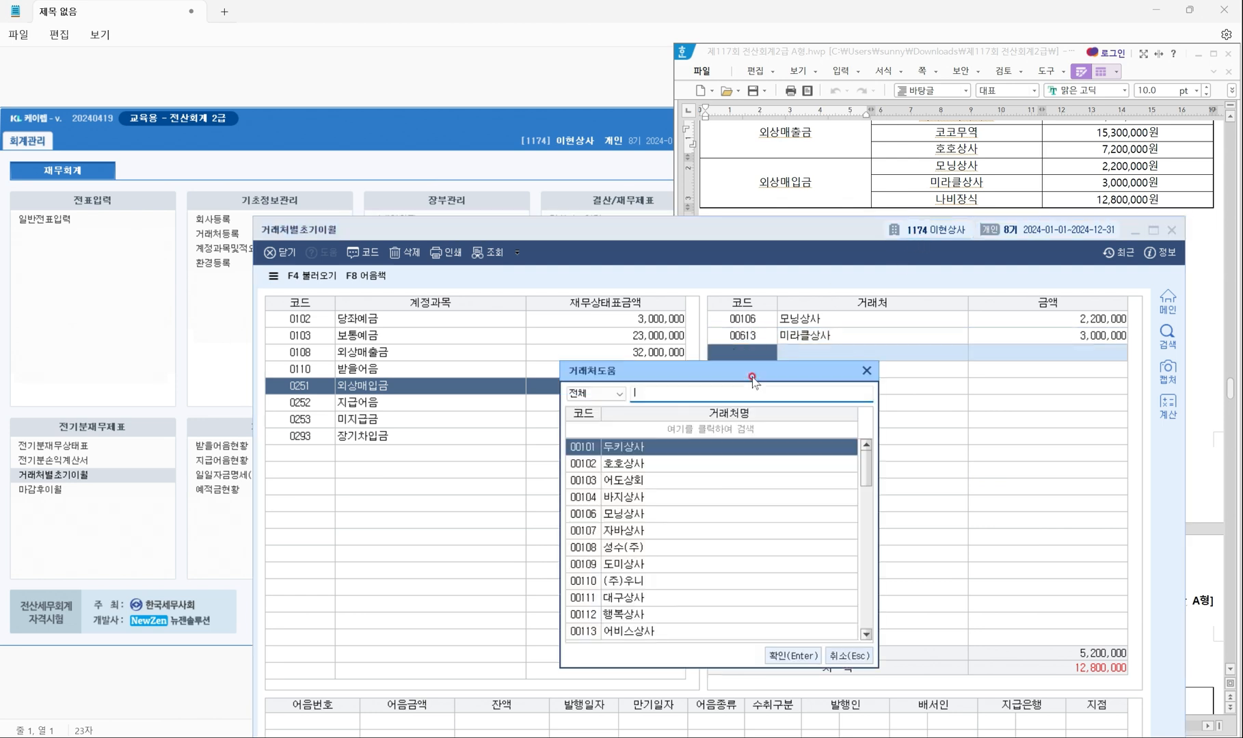
pyautogui.write('나비')
pyautogui.press('Return')
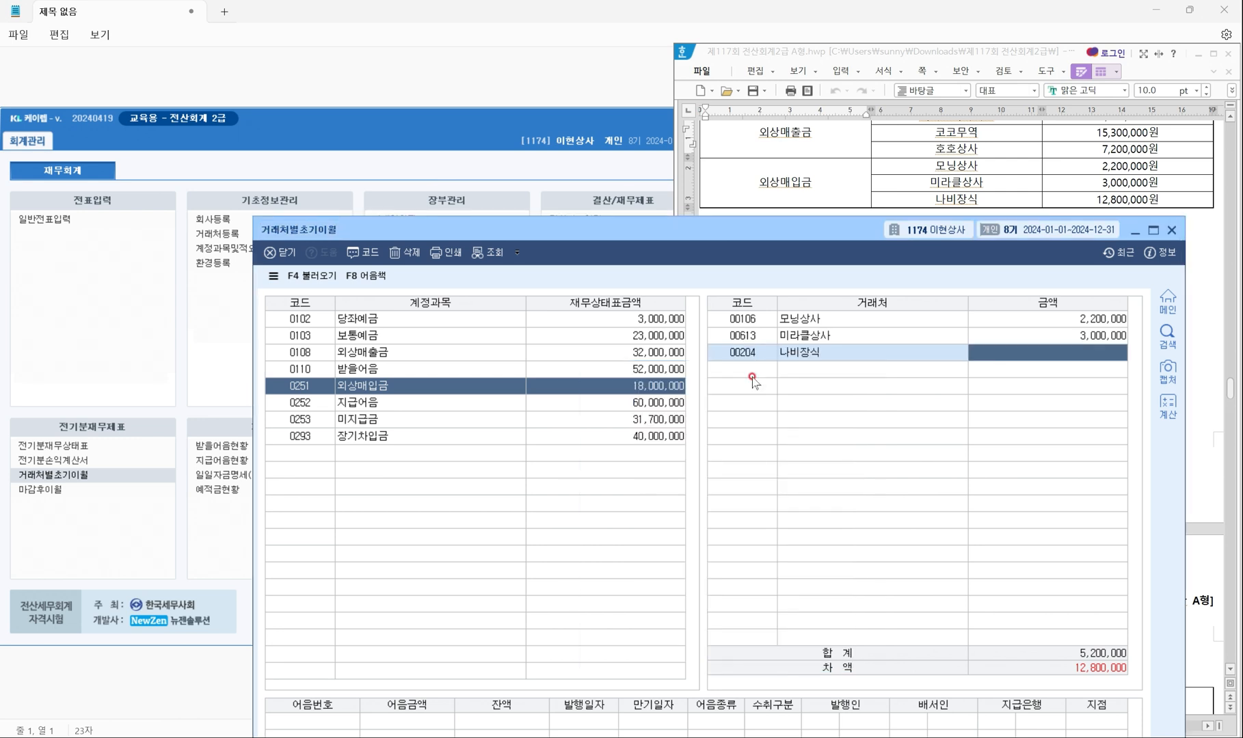
pyautogui.write('12,800,000')
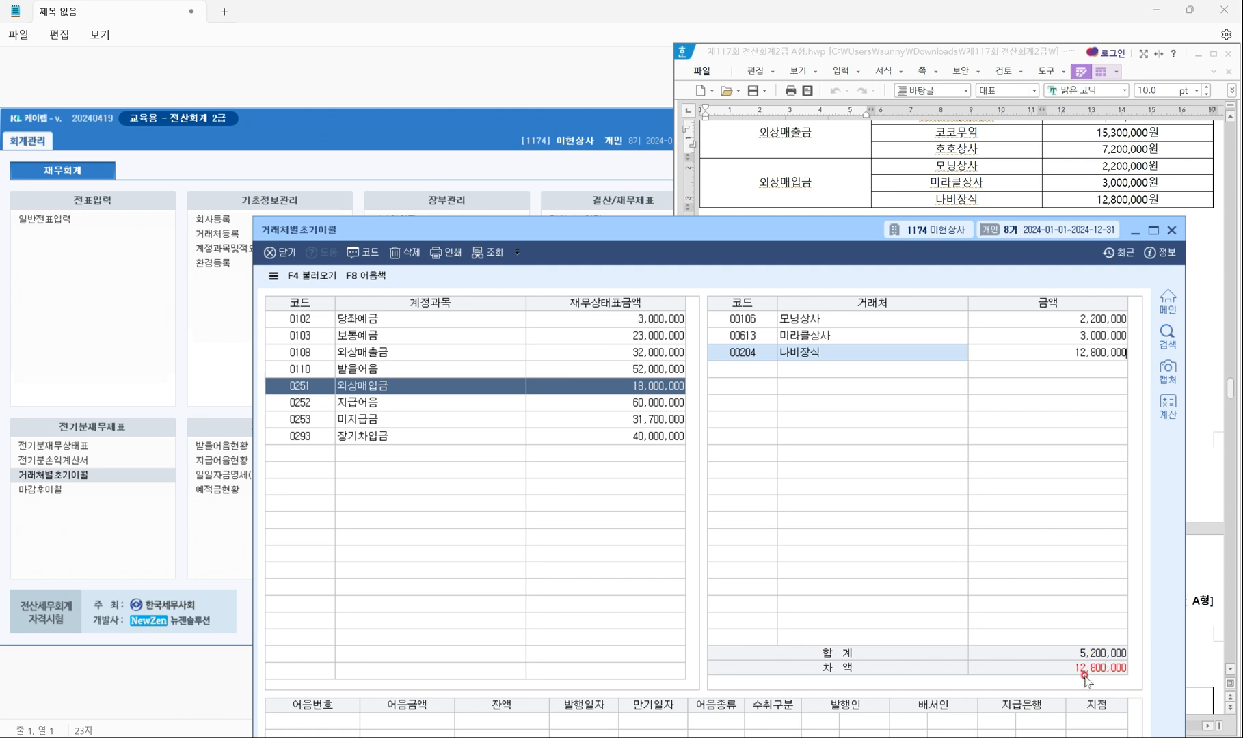
pyautogui.press('Return')
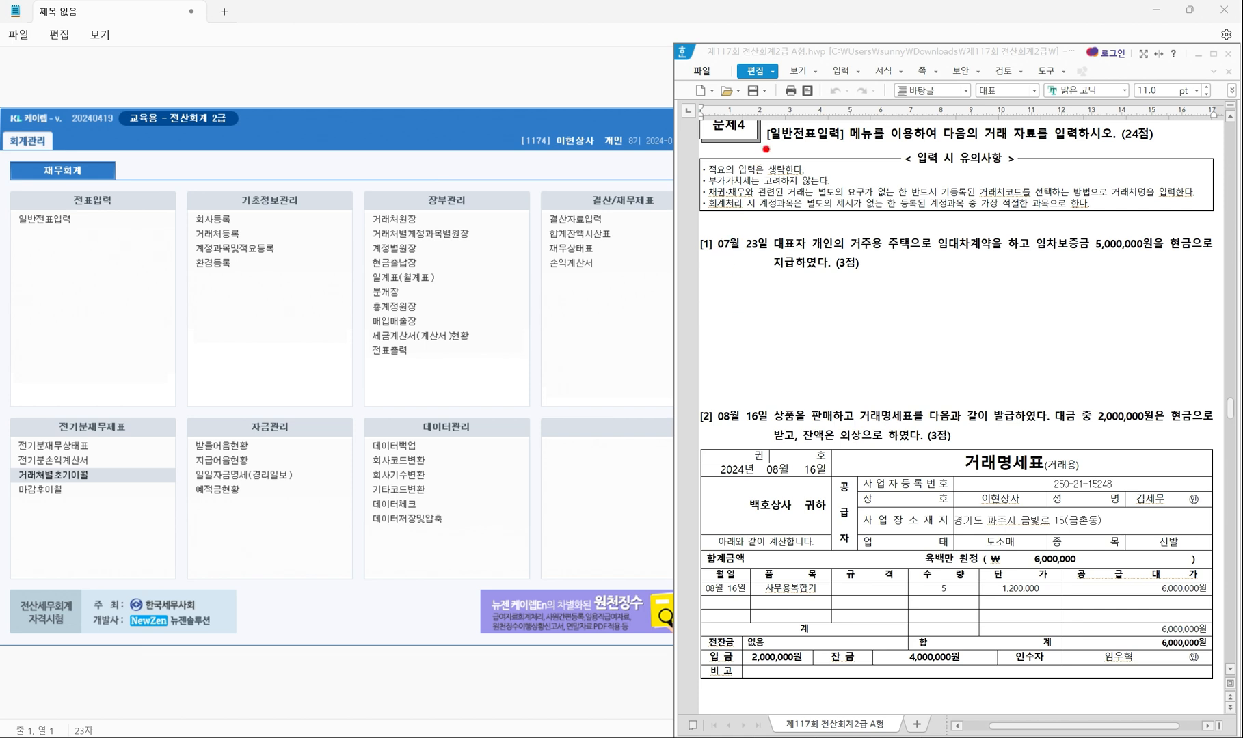
# Read the 문제4 일반전표입력 instructions and examine the date, purpose, amount and payment method of the 07월 23일 transaction.
pyautogui.moveTo(767, 148); pyautogui.dragTo(877, 145)
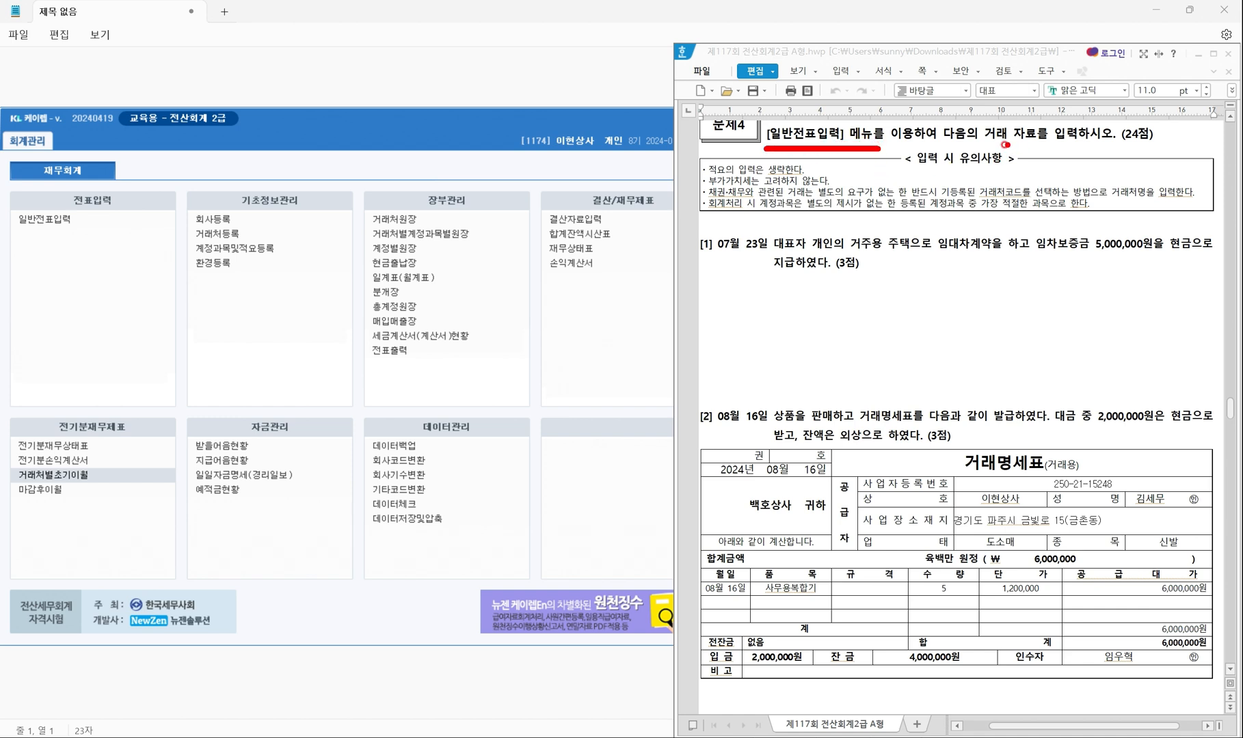
pyautogui.moveTo(986, 137); pyautogui.dragTo(1089, 137)
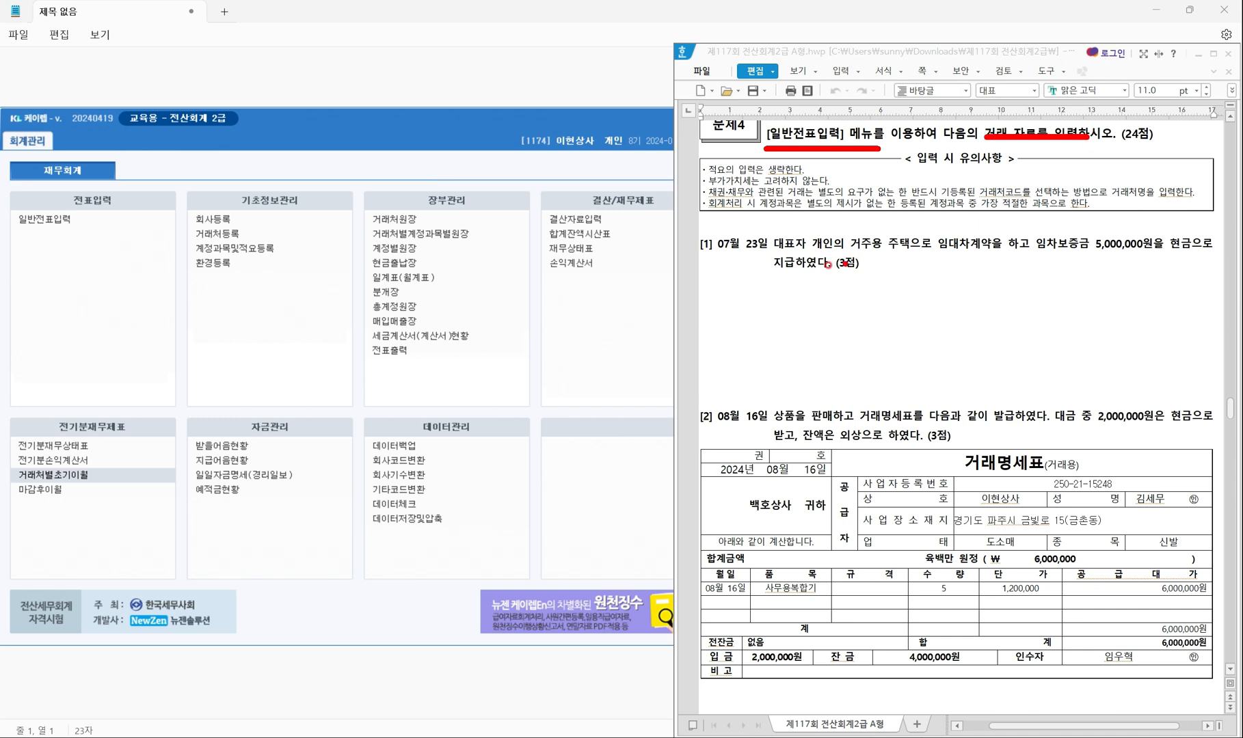
pyautogui.moveTo(712, 253); pyautogui.dragTo(1193, 255)
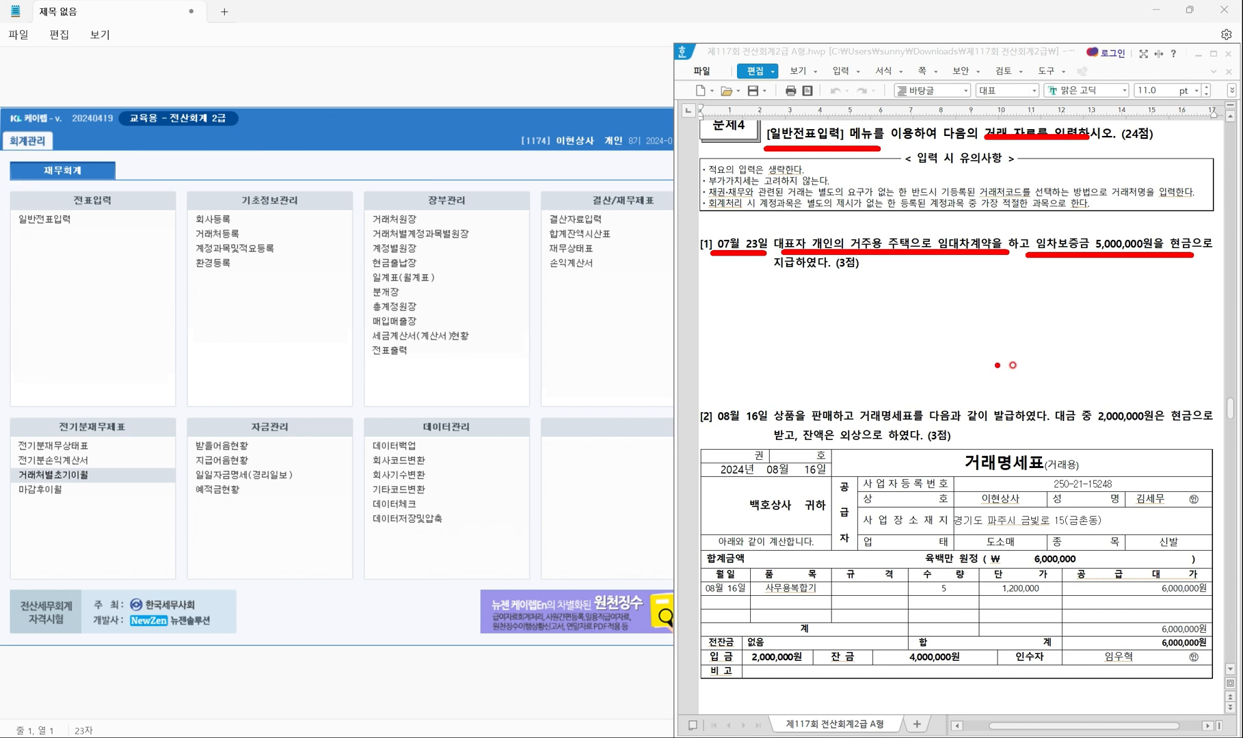
pyautogui.press('Escape')
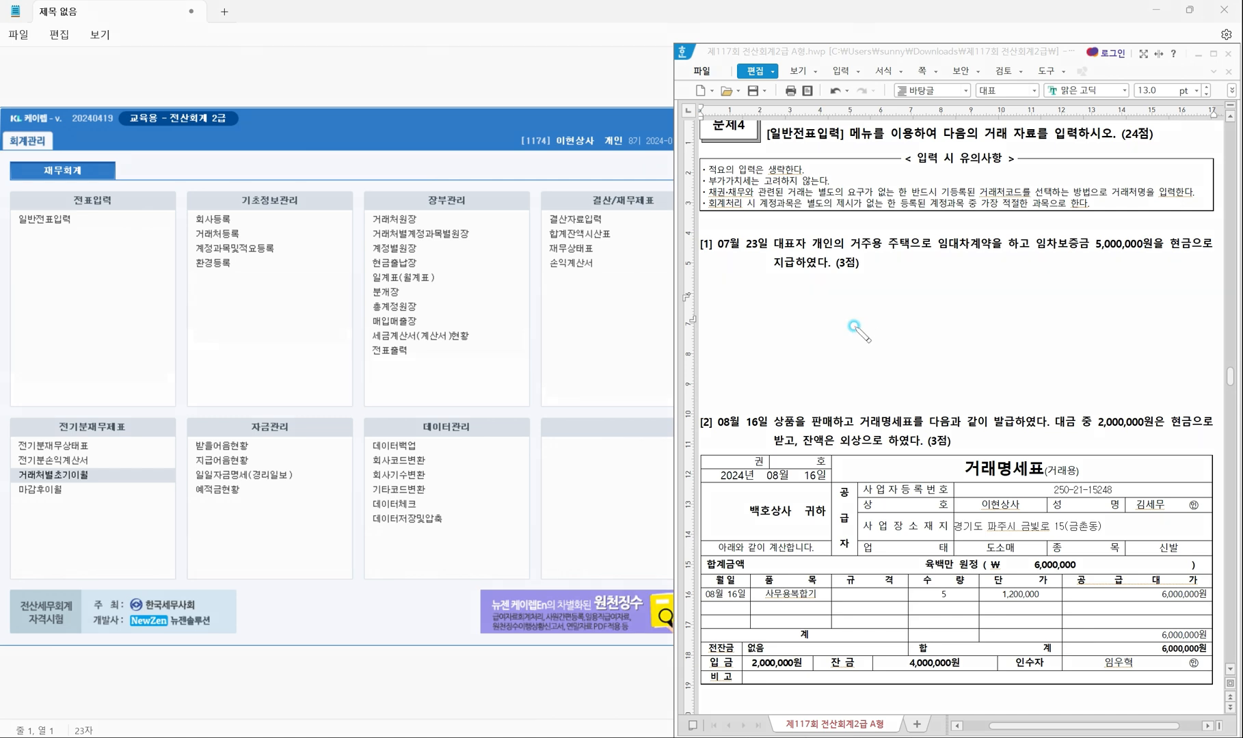
pyautogui.moveTo(773, 242)
pyautogui.mouseDown()
pyautogui.moveTo(1186, 245)
pyautogui.moveTo(795, 263)
pyautogui.mouseUp()
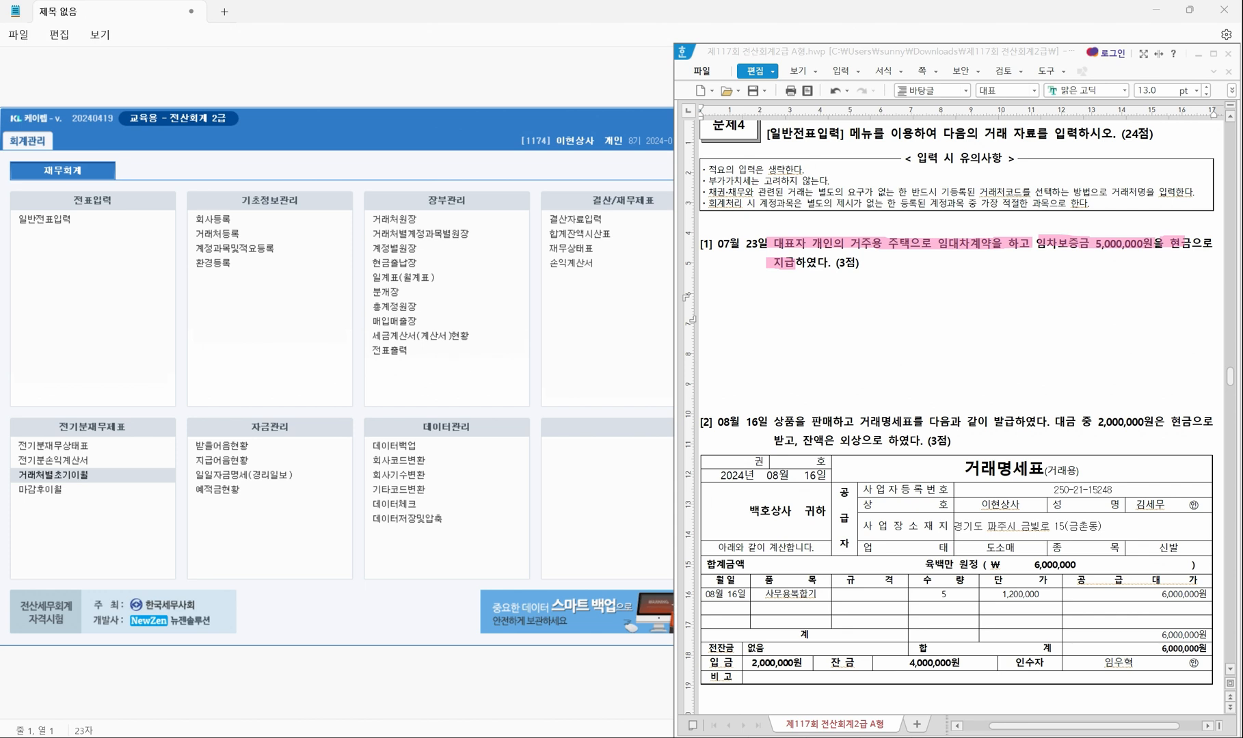
pyautogui.press('Escape')
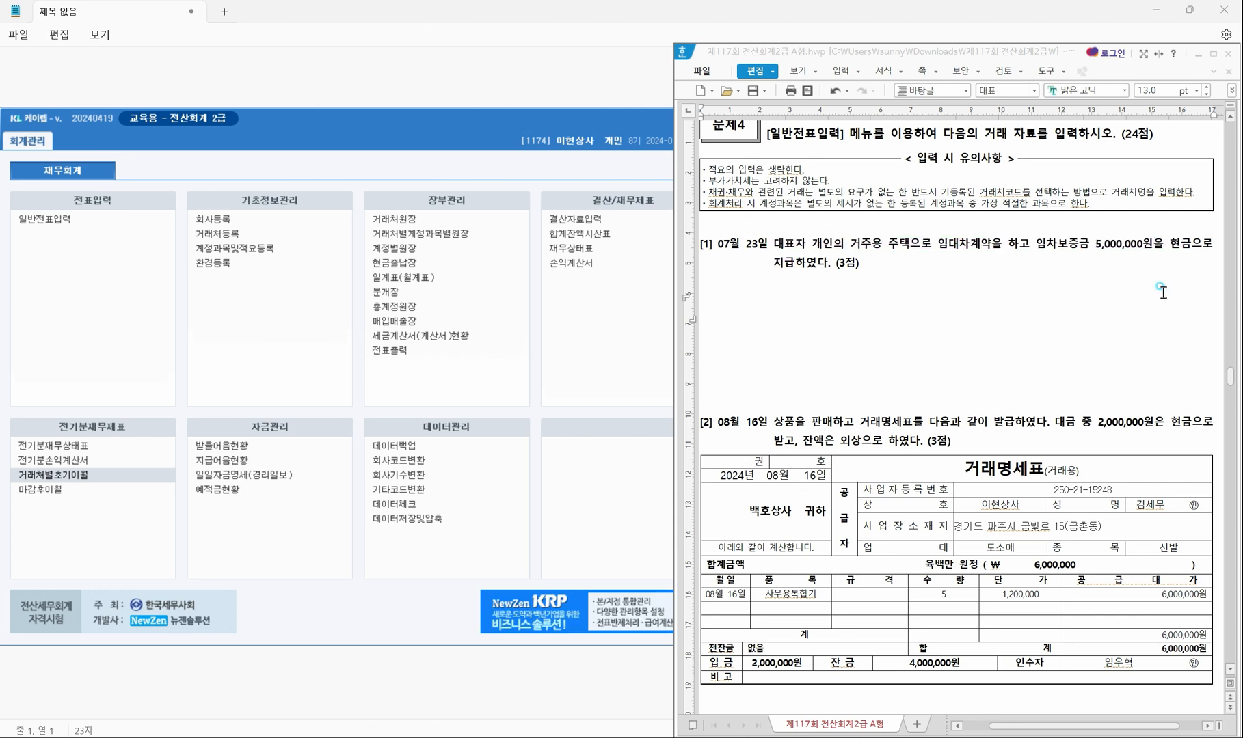
# Write the journal entry "인출금 5,000,000 / 현금 5,000,000" beneath question [1] in the exam document.
pyautogui.click(752, 306)
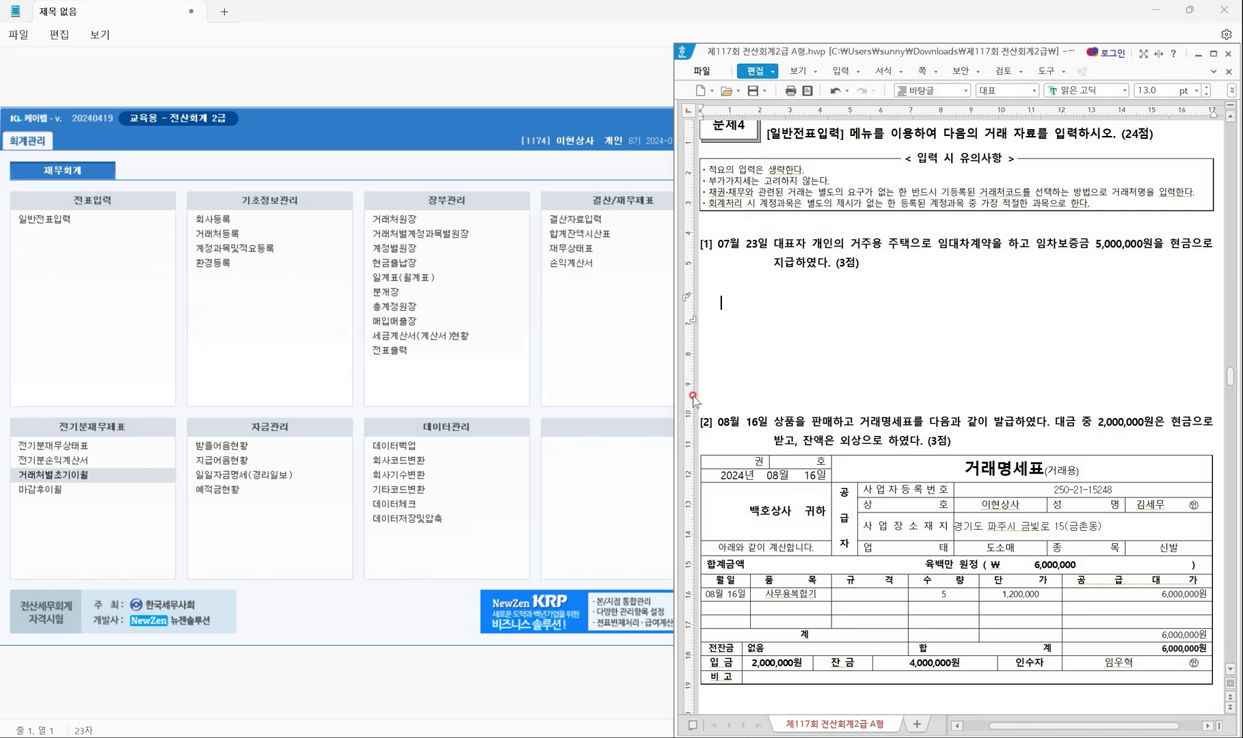
pyautogui.click(721, 382)
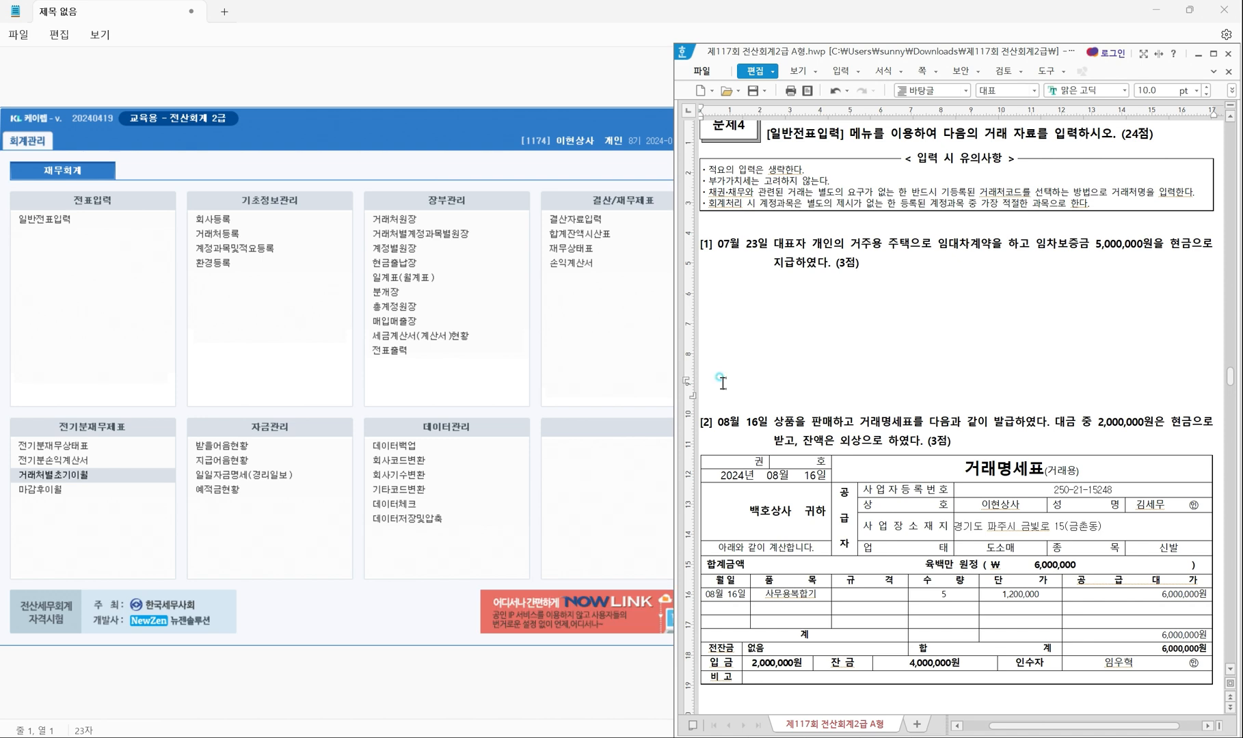
pyautogui.write('ㄴㅊ')
pyautogui.press('BackSpace')
pyautogui.press('BackSpace')
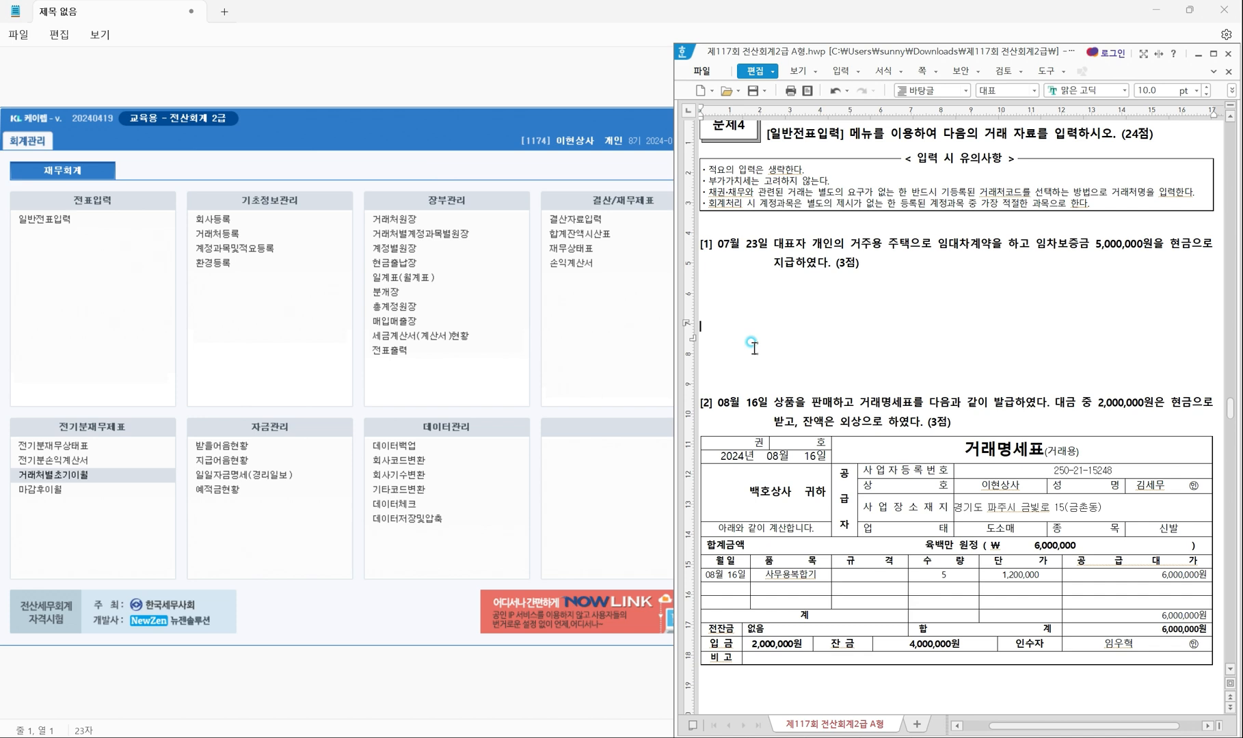
pyautogui.press('Up')
pyautogui.write('인추')
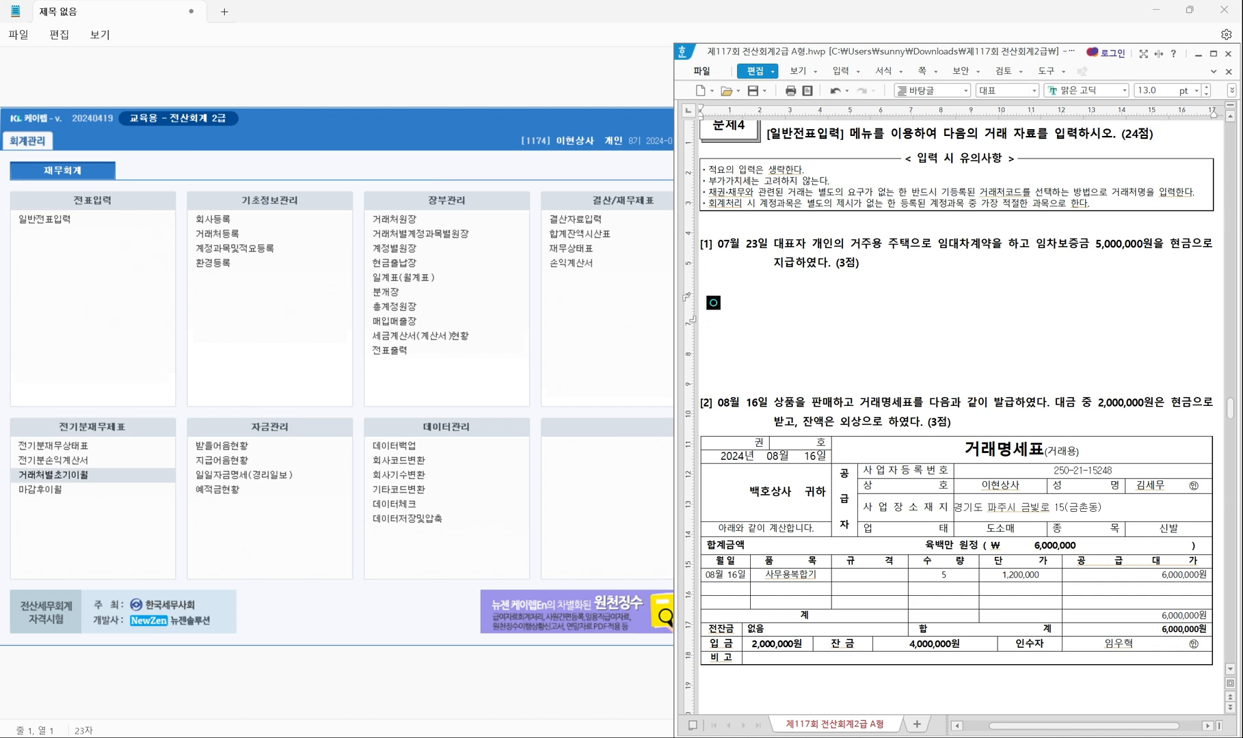
pyautogui.write('금 5,000,000')
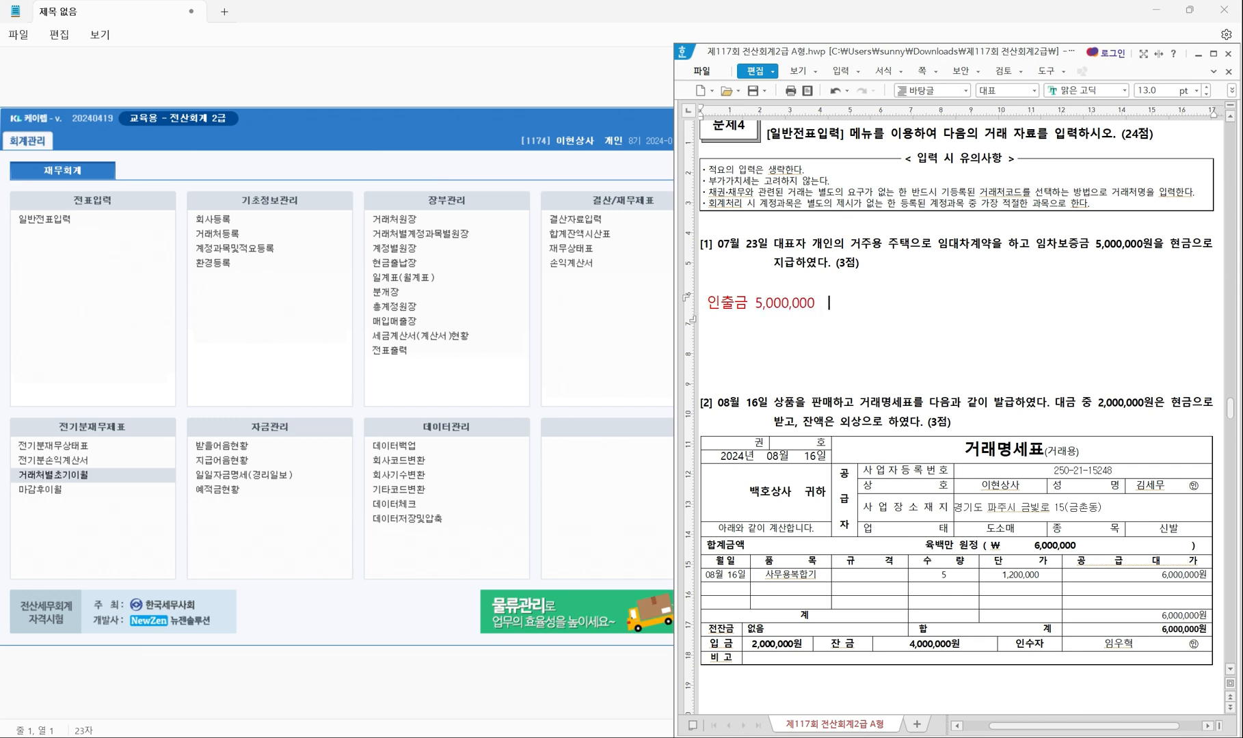
pyautogui.write('    /   현금 5,000')
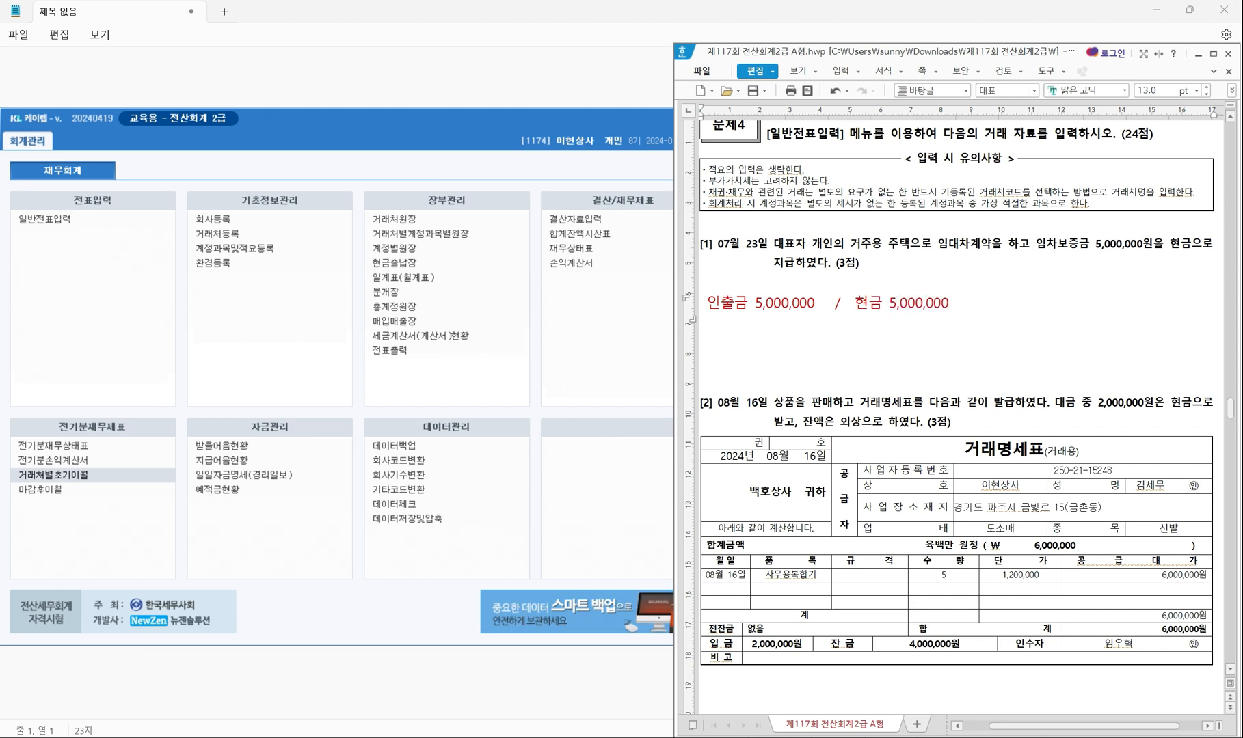
pyautogui.click(717, 301)
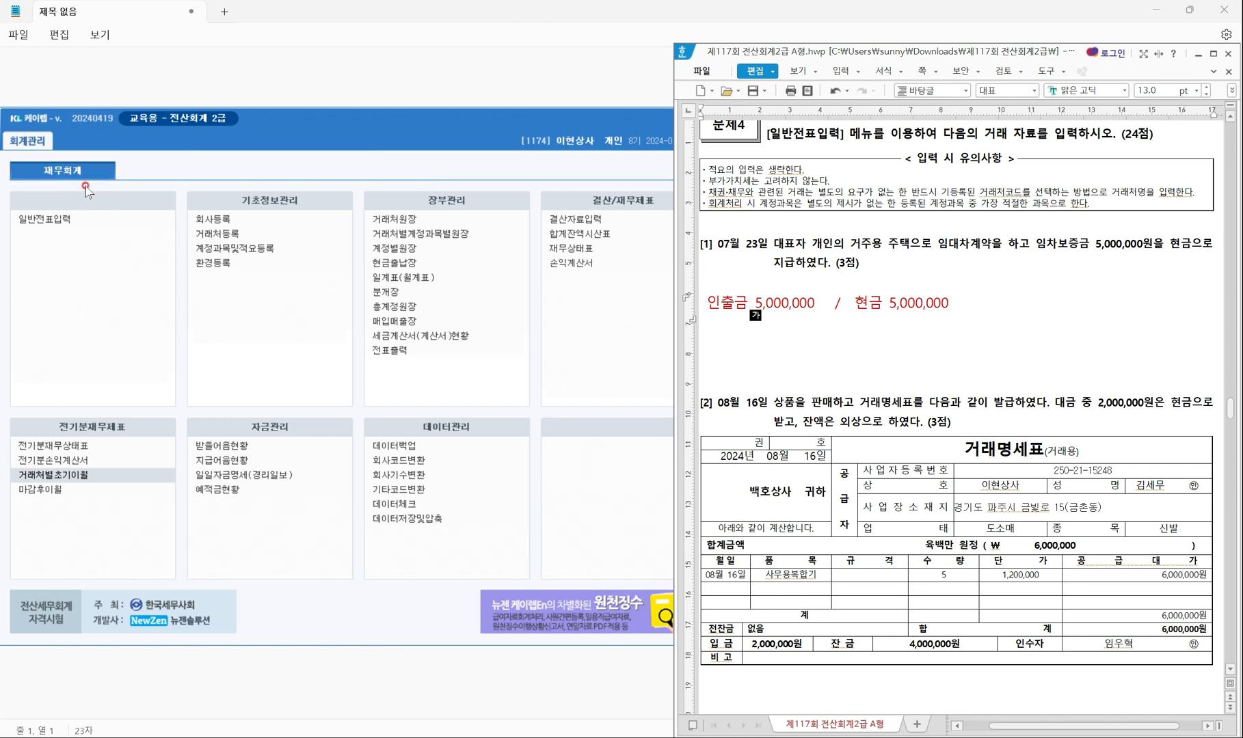
# Open 일반전표입력 in the accounting program and set the voucher date to month 07, day 23.
pyautogui.click(57, 221)
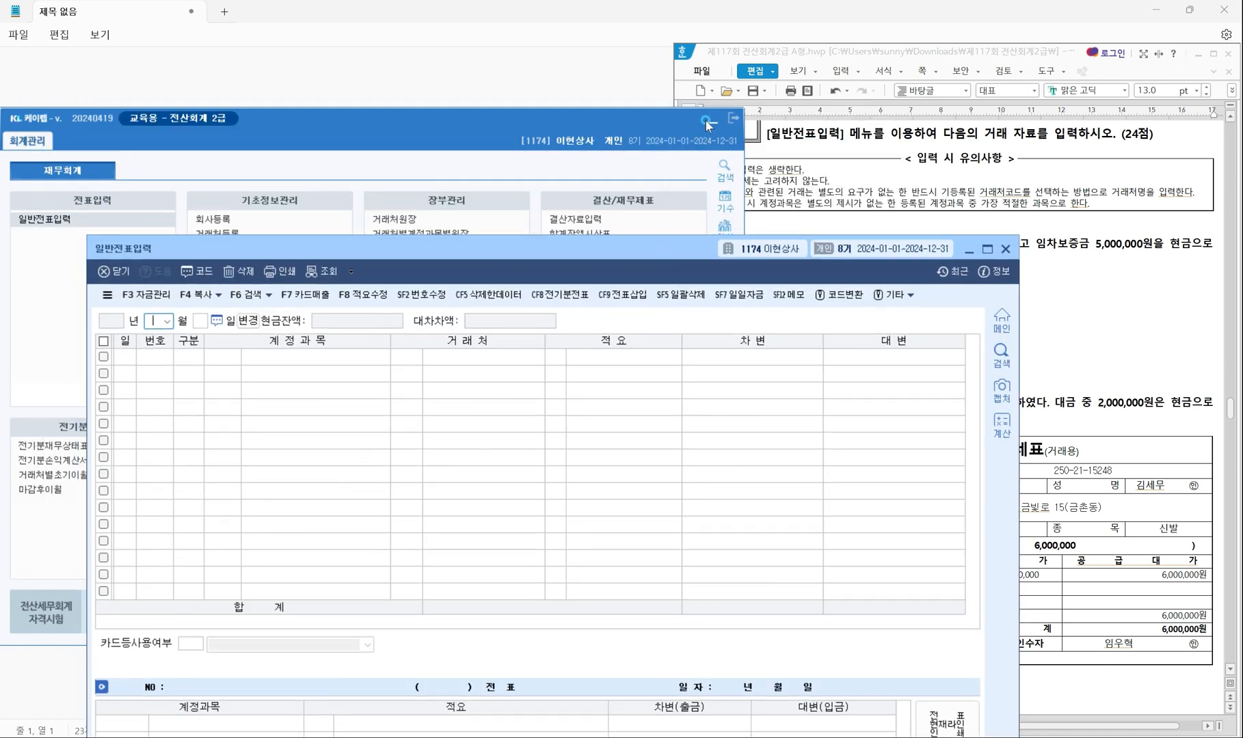
pyautogui.click(707, 121)
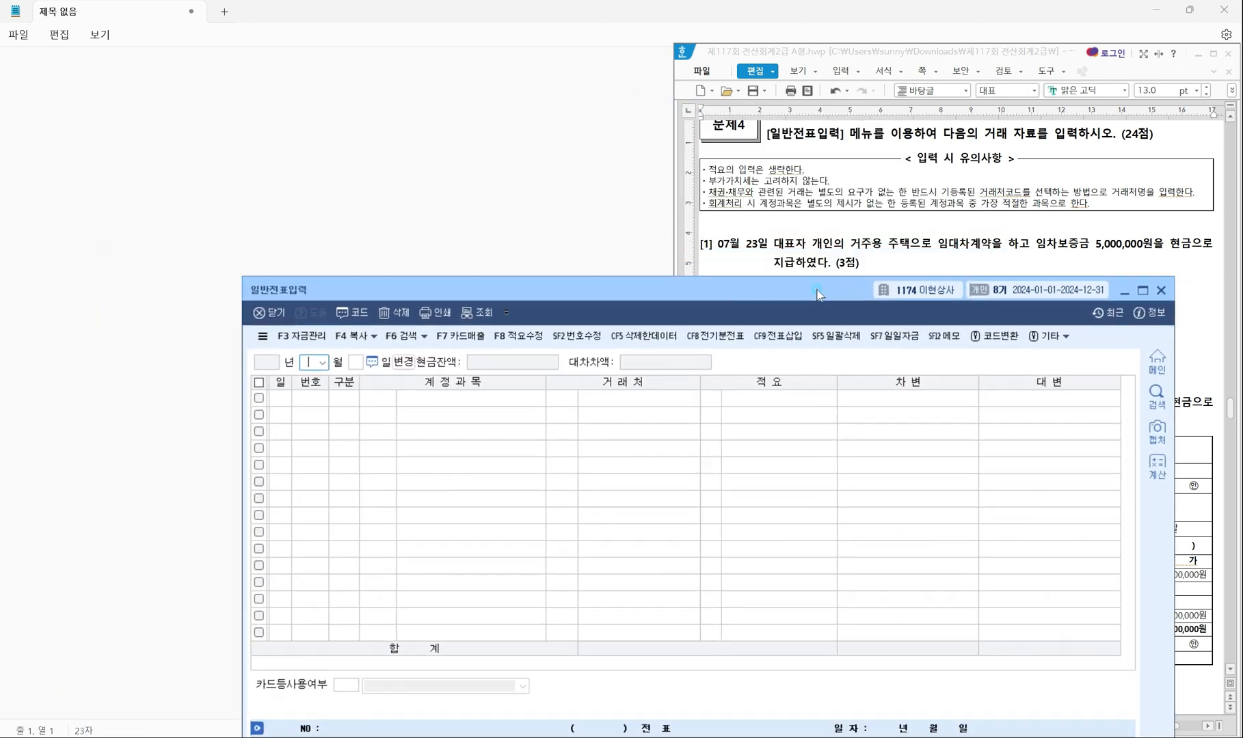
pyautogui.write('07')
pyautogui.press('Return')
pyautogui.write('23')
pyautogui.press('Return')
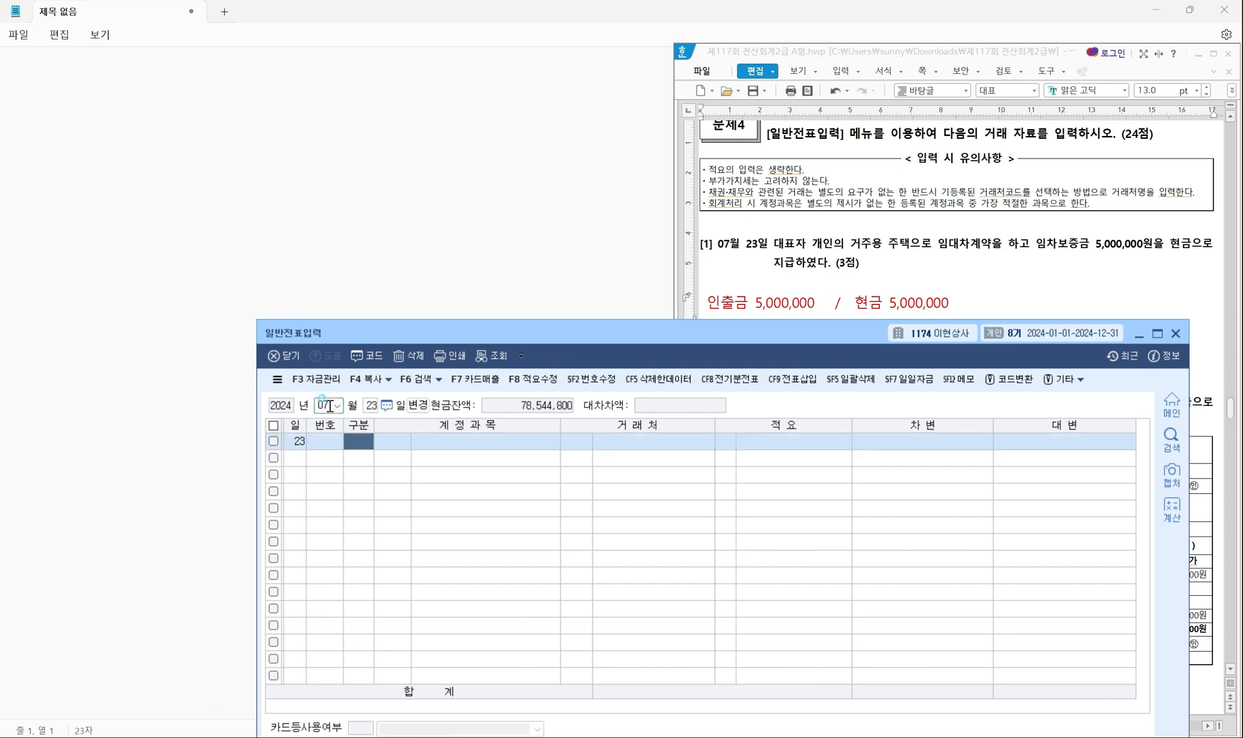
# Enter a 차변 line for account 0338 인출금 with an amount of 5,000,000 and no customer or 적요.
pyautogui.write('3')
pyautogui.press('Return')
pyautogui.write('338')
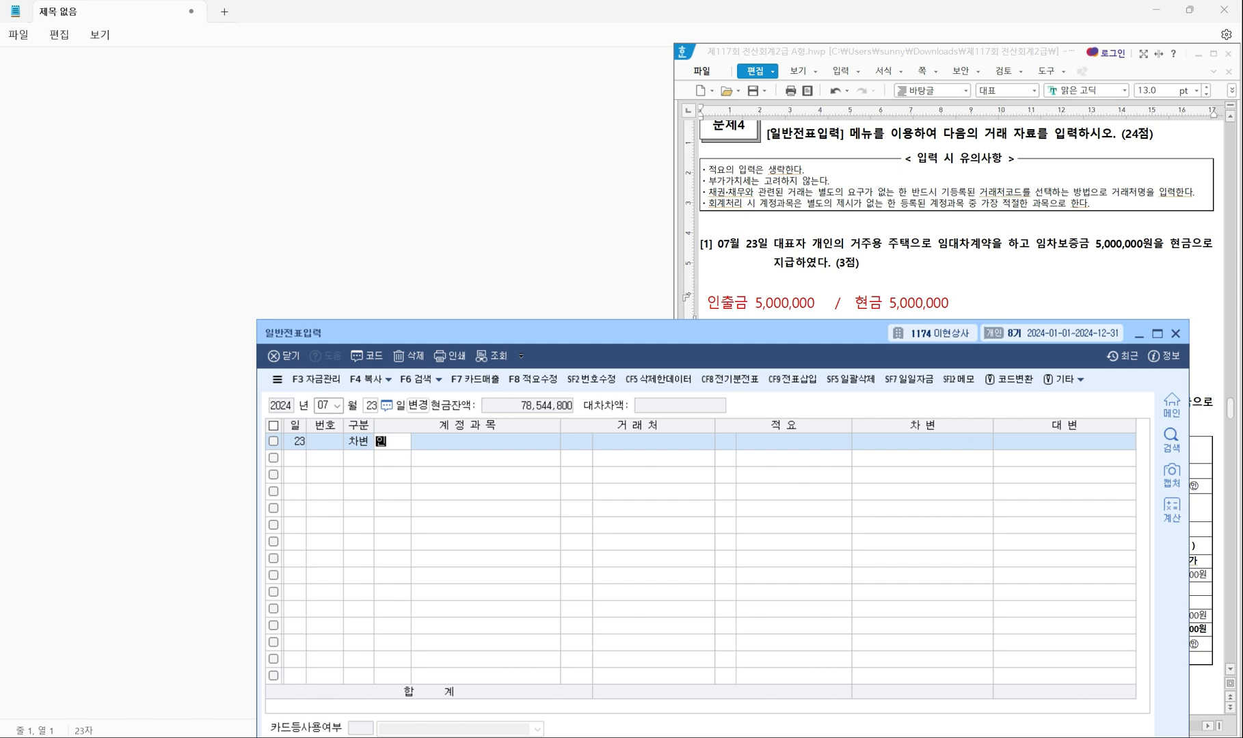
pyautogui.press('Return')
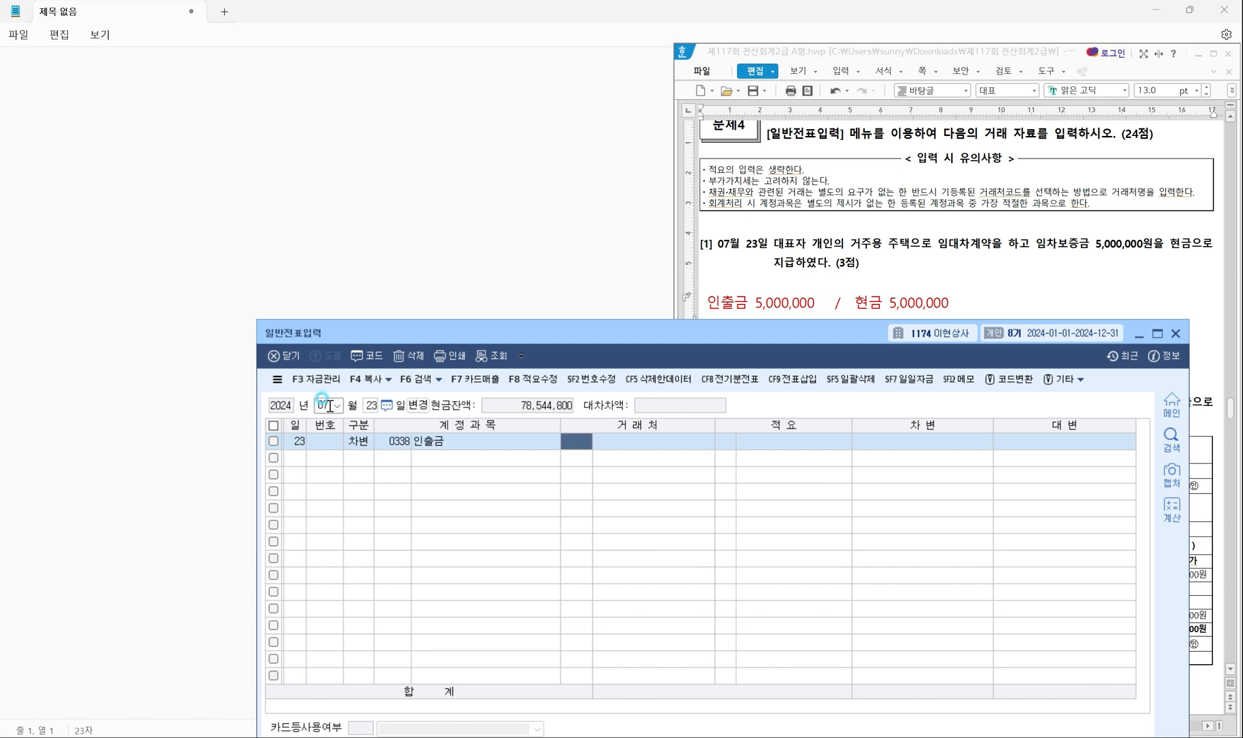
pyautogui.press('Return')
pyautogui.press('Return')
pyautogui.press('Return')
pyautogui.write('5000000')
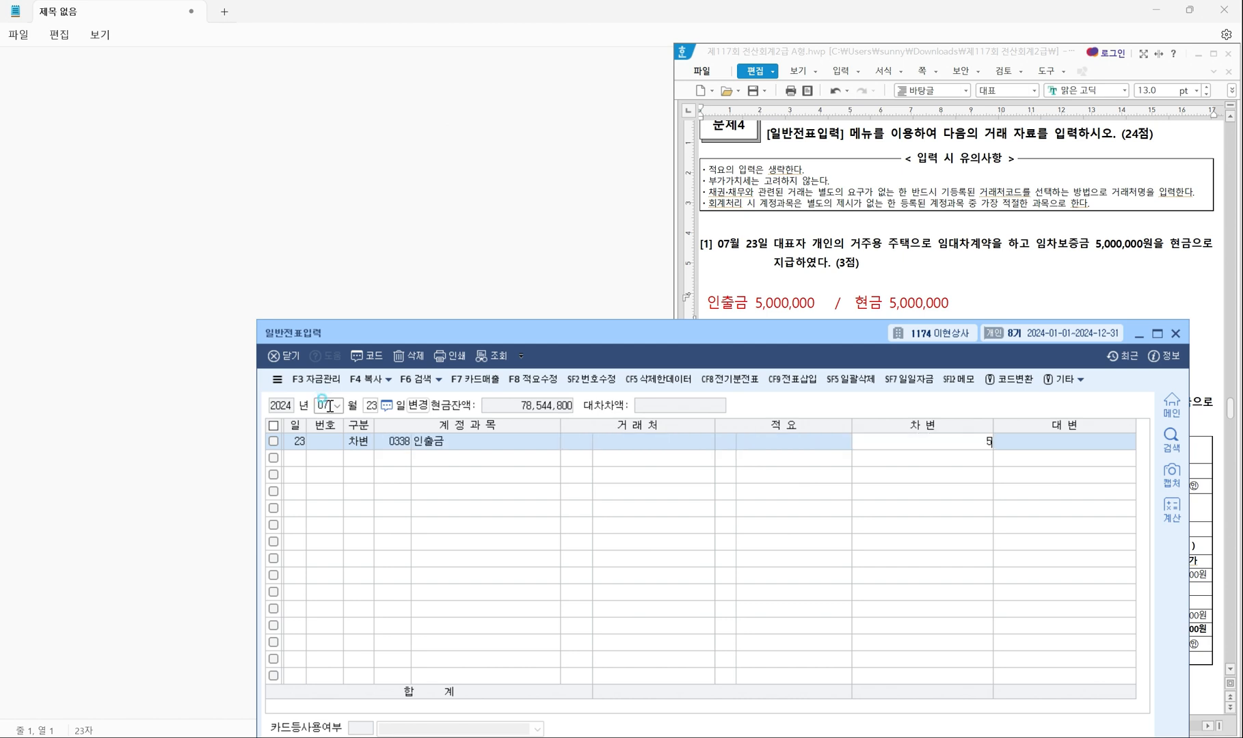
pyautogui.press('Return')
# Complete the 07월 23일 voucher with a 대변 line for account 0101 현금 of 5,000,000.
pyautogui.press('Return')
pyautogui.write('101')
pyautogui.press('Return')
pyautogui.press('Return')
pyautogui.press('Return')
pyautogui.press('Return')
pyautogui.press('Return')
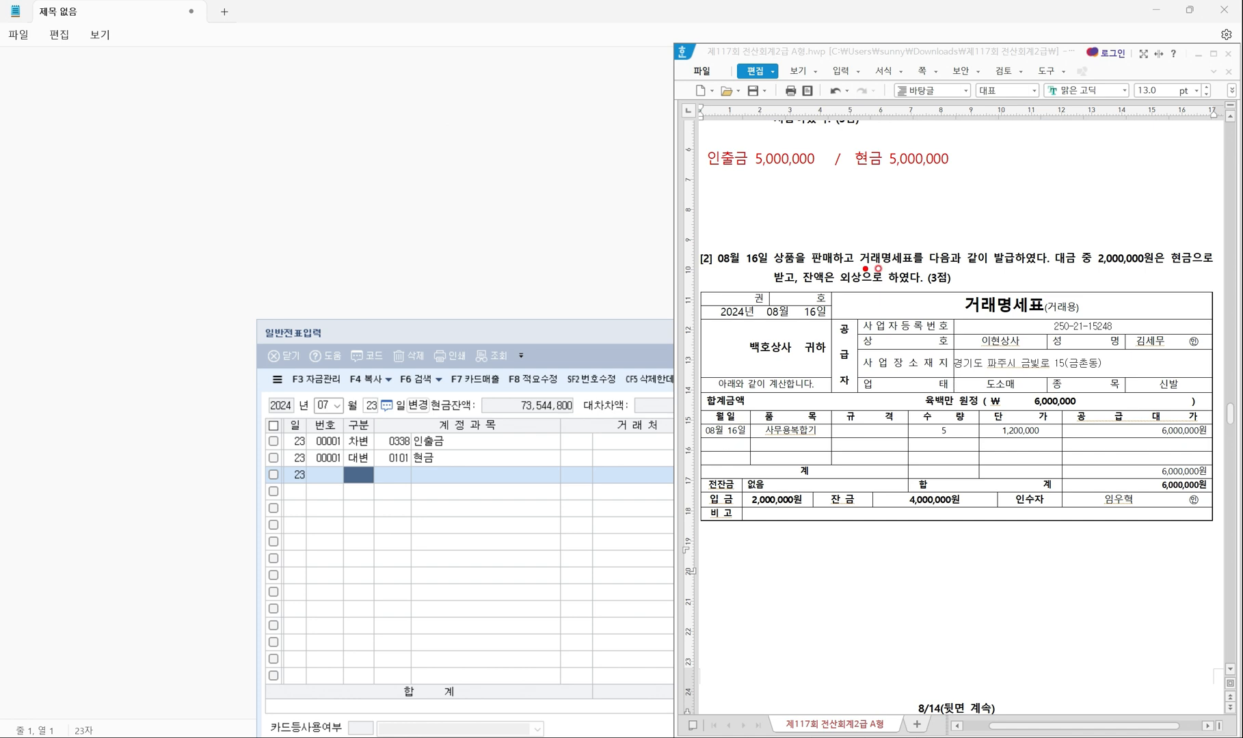
# Examine question [2] and its 거래명세표 for the 08월 16일 sale, noting the cash portion and the portion on credit.
pyautogui.moveTo(950, 286)
pyautogui.mouseDown()
pyautogui.moveTo(1015, 321)
pyautogui.moveTo(1074, 324)
pyautogui.mouseUp()
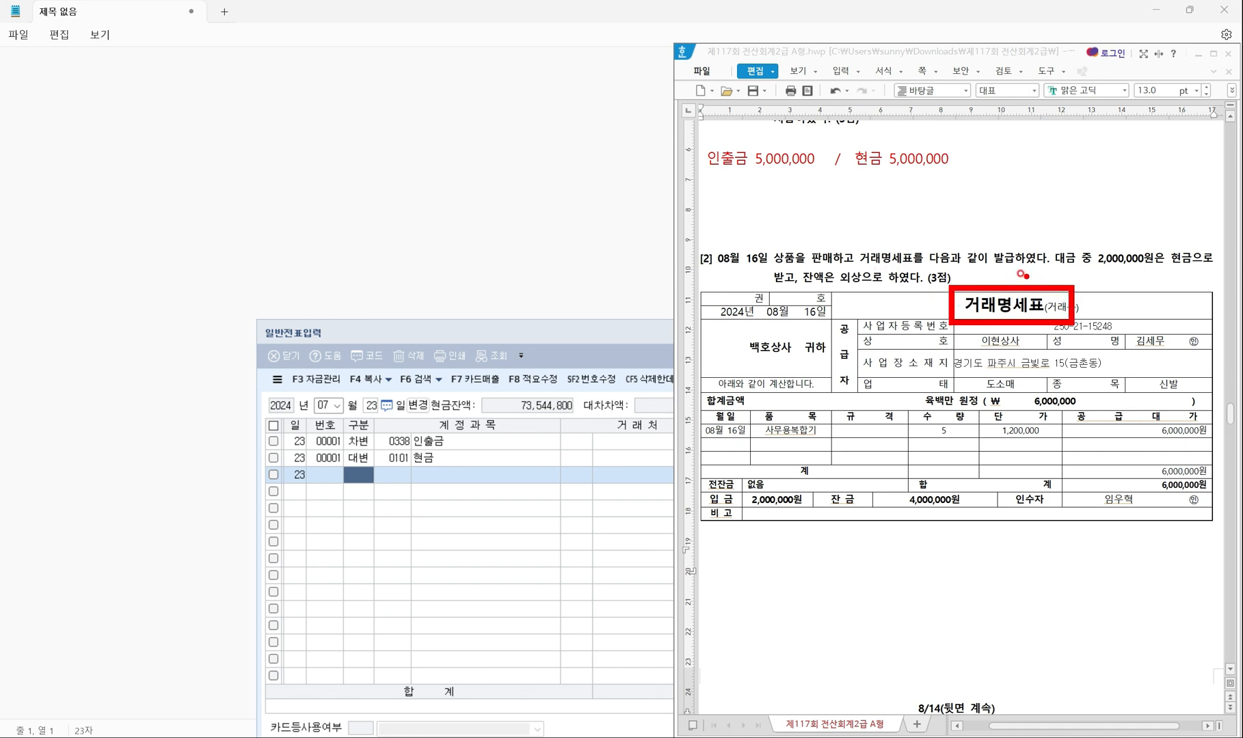
pyautogui.moveTo(780, 264); pyautogui.dragTo(820, 265)
pyautogui.moveTo(983, 267); pyautogui.dragTo(1189, 271)
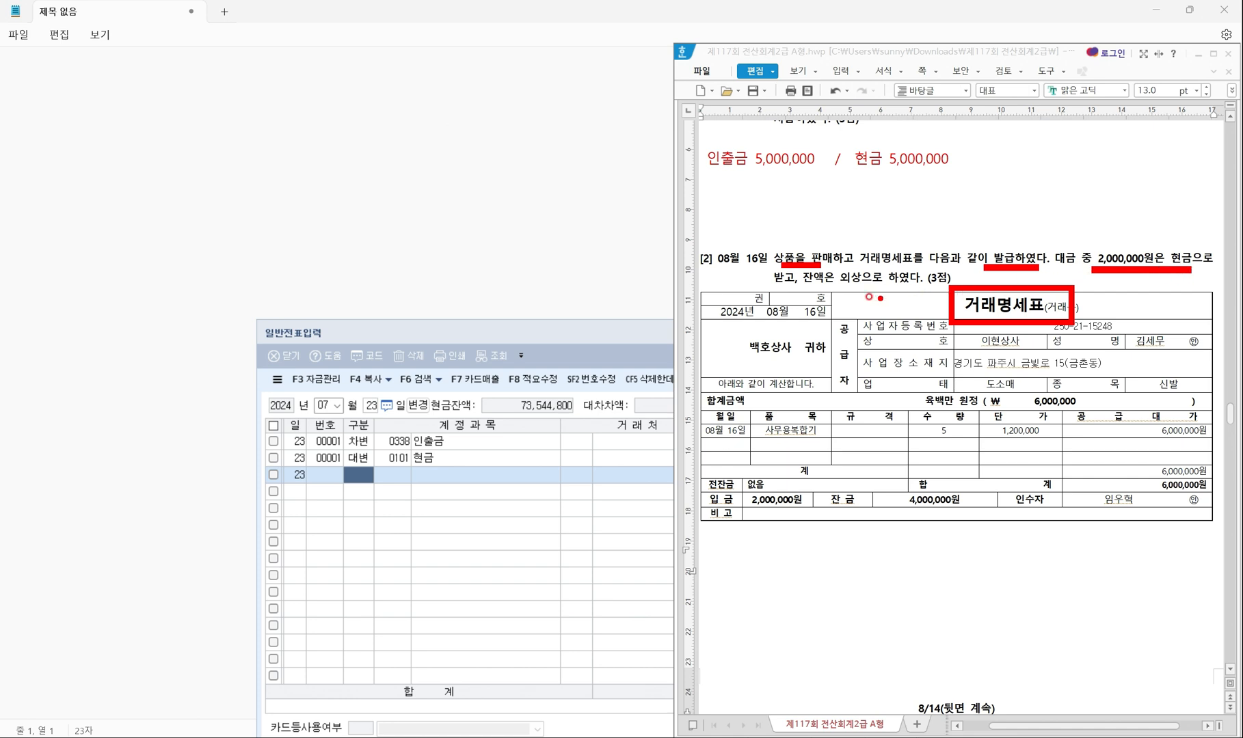
pyautogui.moveTo(802, 288); pyautogui.dragTo(869, 289)
pyautogui.press('Escape')
# Write "현금 2,000,000 / 상품매출 6,000,000" beneath question [2]'s 거래명세표 and start a new line.
pyautogui.click(762, 561)
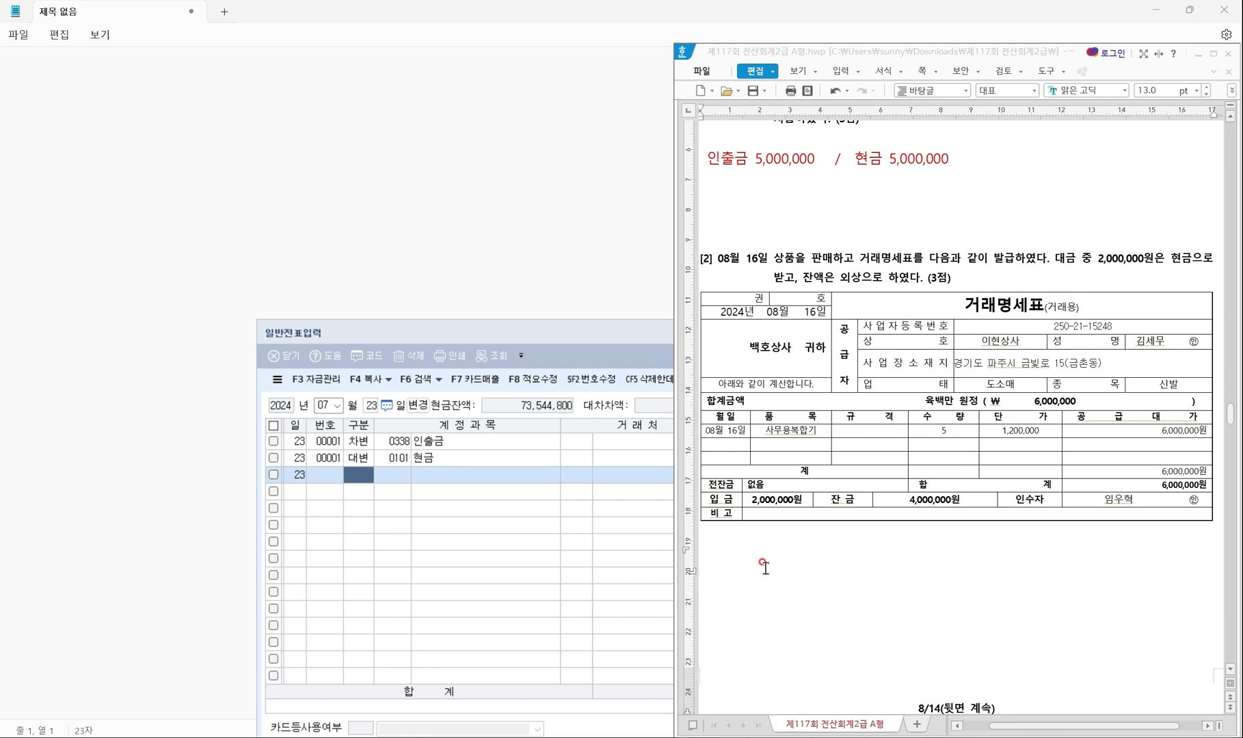
pyautogui.click(621, 517)
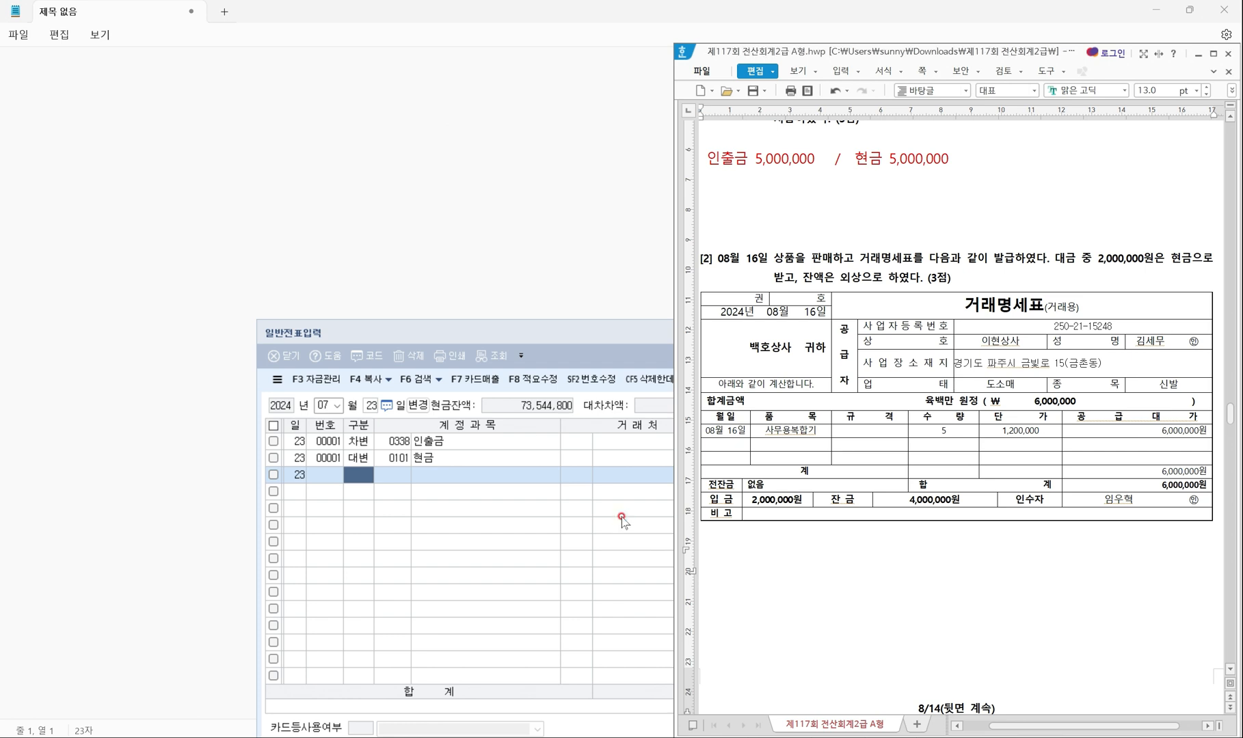
pyautogui.write('현금       2,000,')
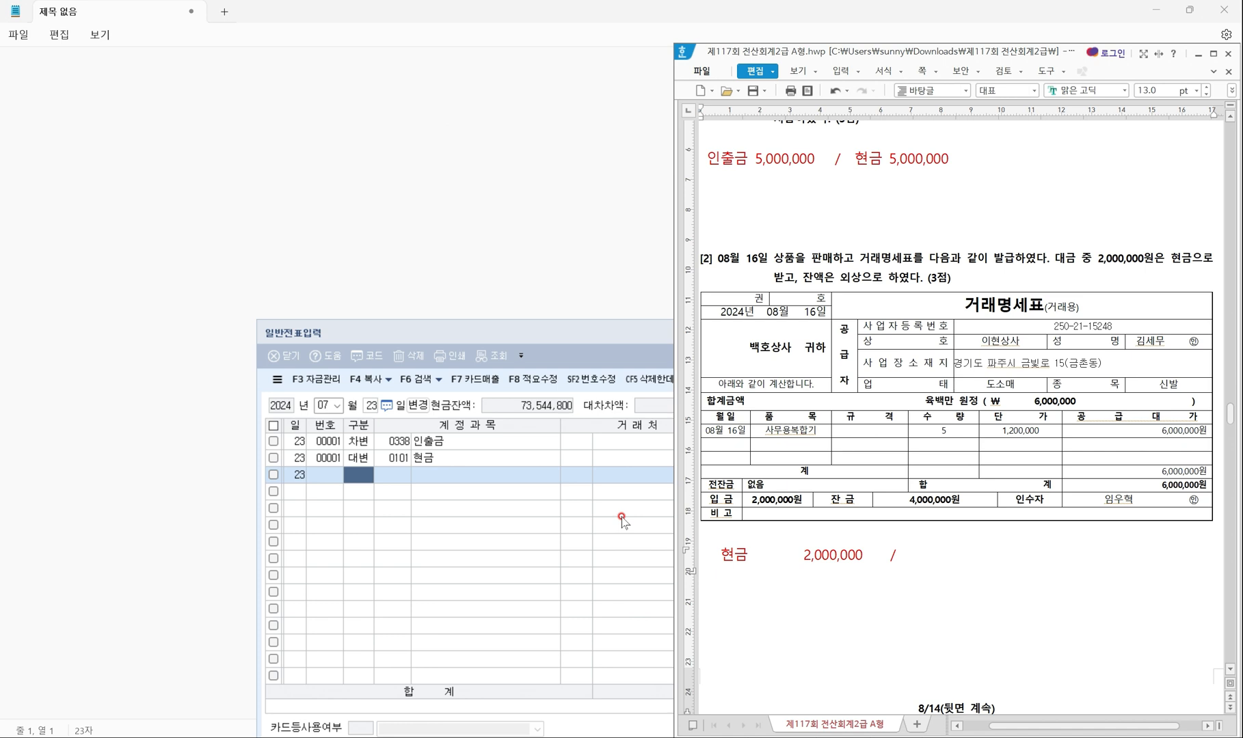
pyautogui.write('000    /   상품매출 6,000,0')
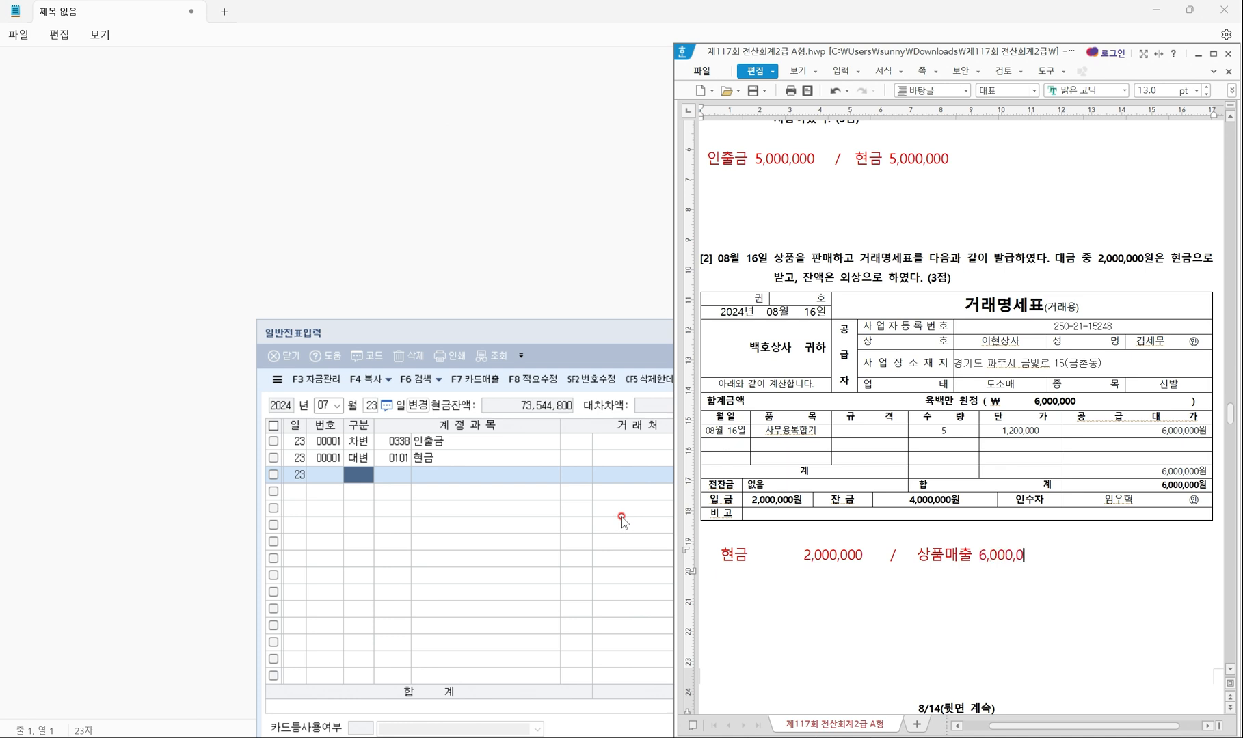
pyautogui.write('00')
pyautogui.press('Return')
# Add "외상매출금(백호상사) 4,000,000" as the second debit line and space out the 현금 line to align the amounts.
pyautogui.write('어;싱')
pyautogui.press('BackSpace')
pyautogui.press('BackSpace')
pyautogui.press('BackSpace')
pyautogui.write('외상ㅁ매출')
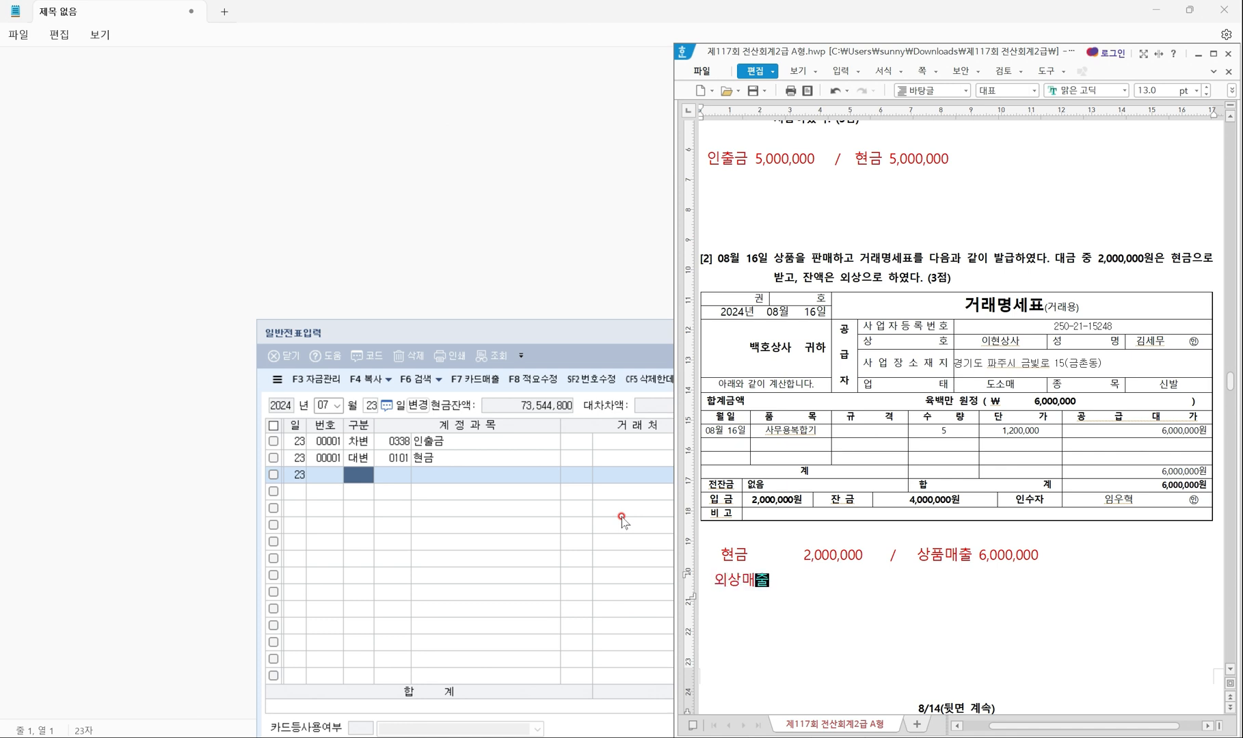
pyautogui.write('금(백호사사')
pyautogui.press('BackSpace')
pyautogui.press('BackSpace')
pyautogui.press('BackSpace')
pyautogui.write('상사))')
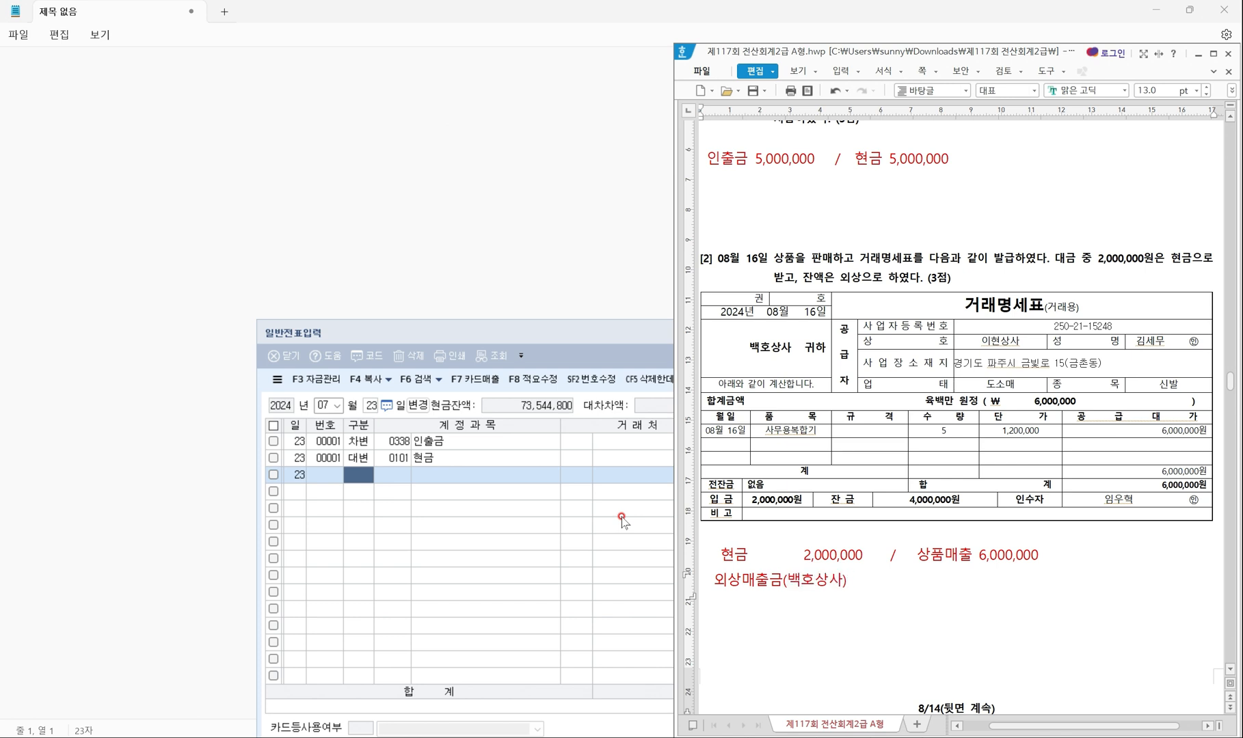
pyautogui.write('4,000,000')
pyautogui.click(804, 555)
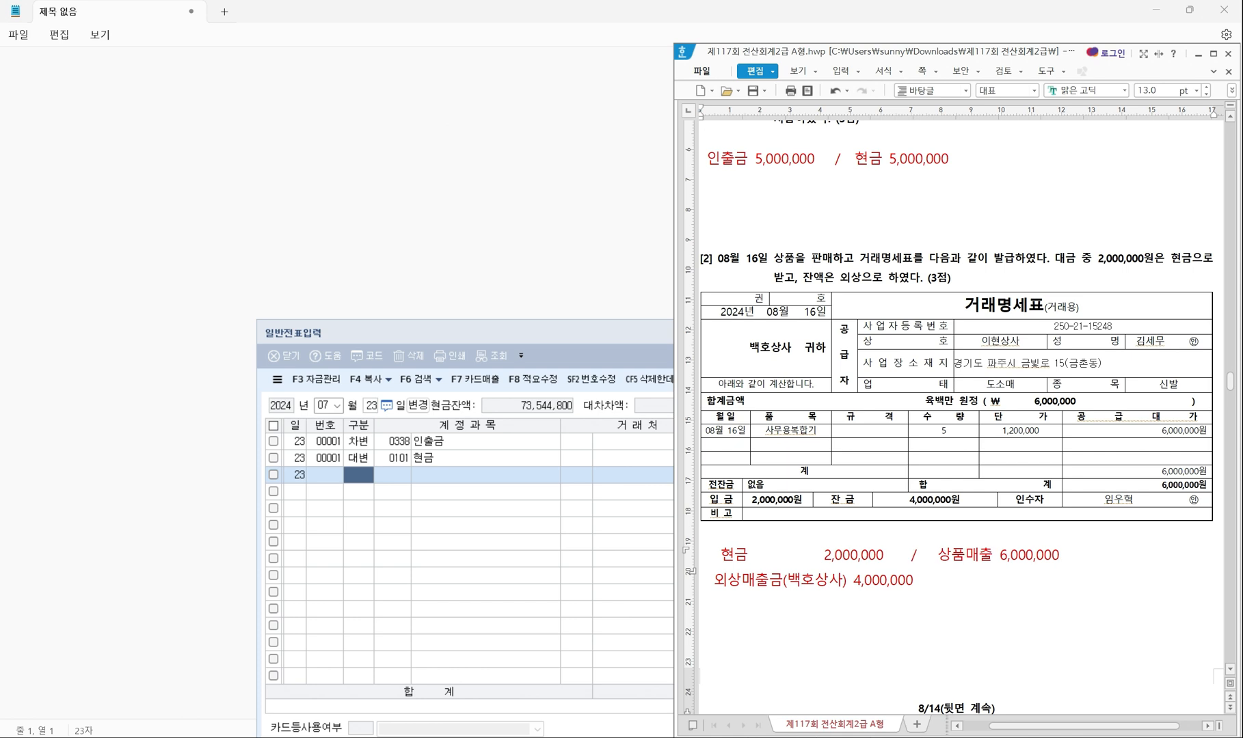
# Set the voucher entry date to 08월 16일 in 일반전표입력 for question [2].
pyautogui.click(322, 405)
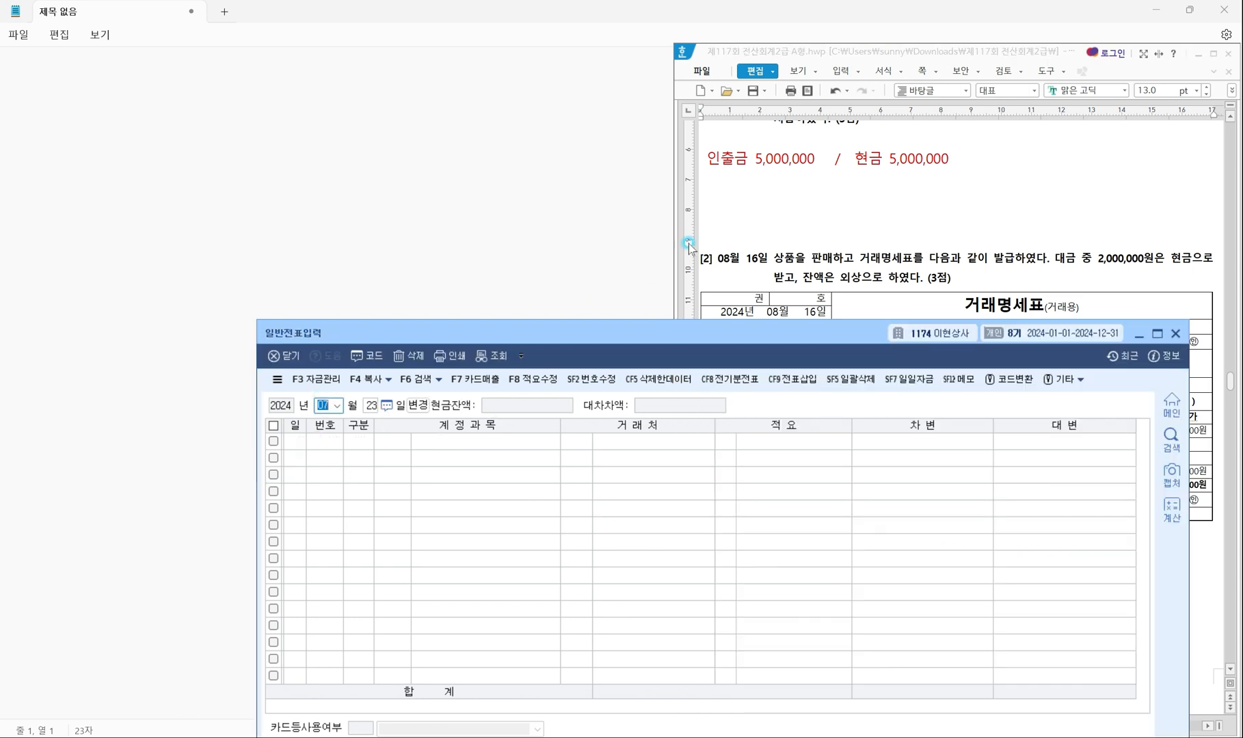
pyautogui.click(776, 265)
pyautogui.scroll(-5, 779, 263)
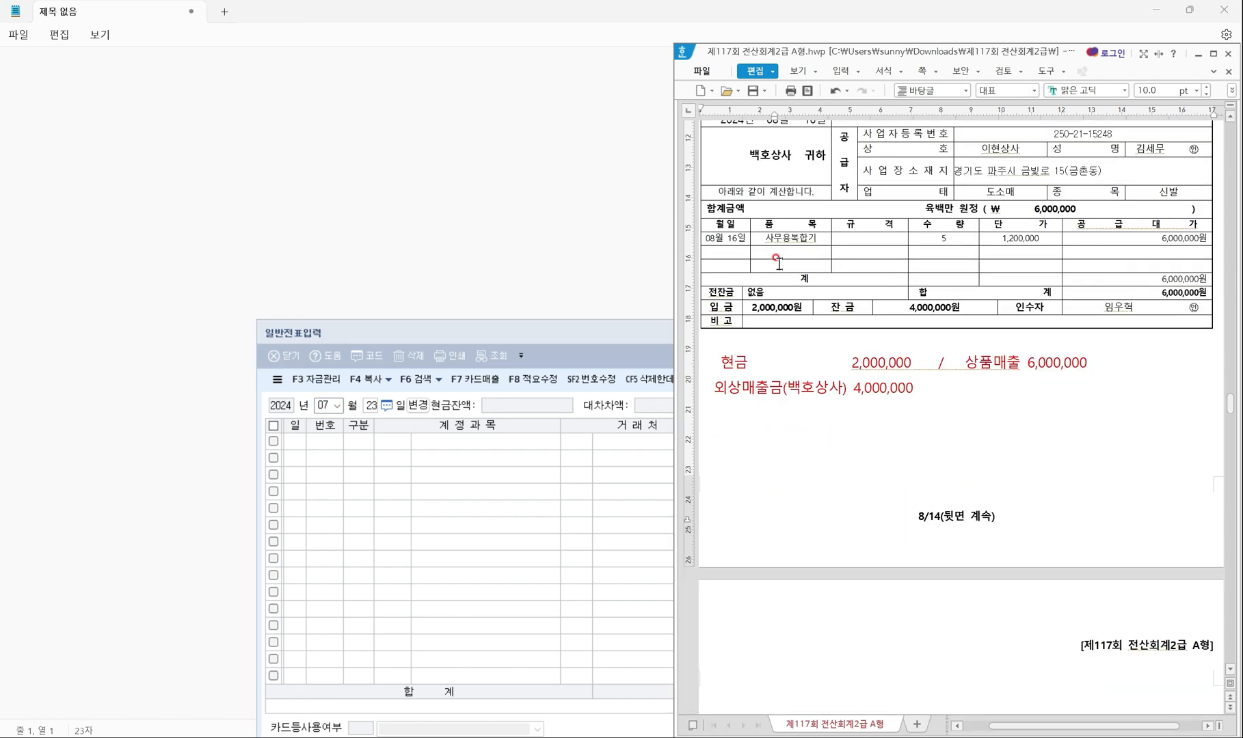
pyautogui.scroll(-3, 779, 263)
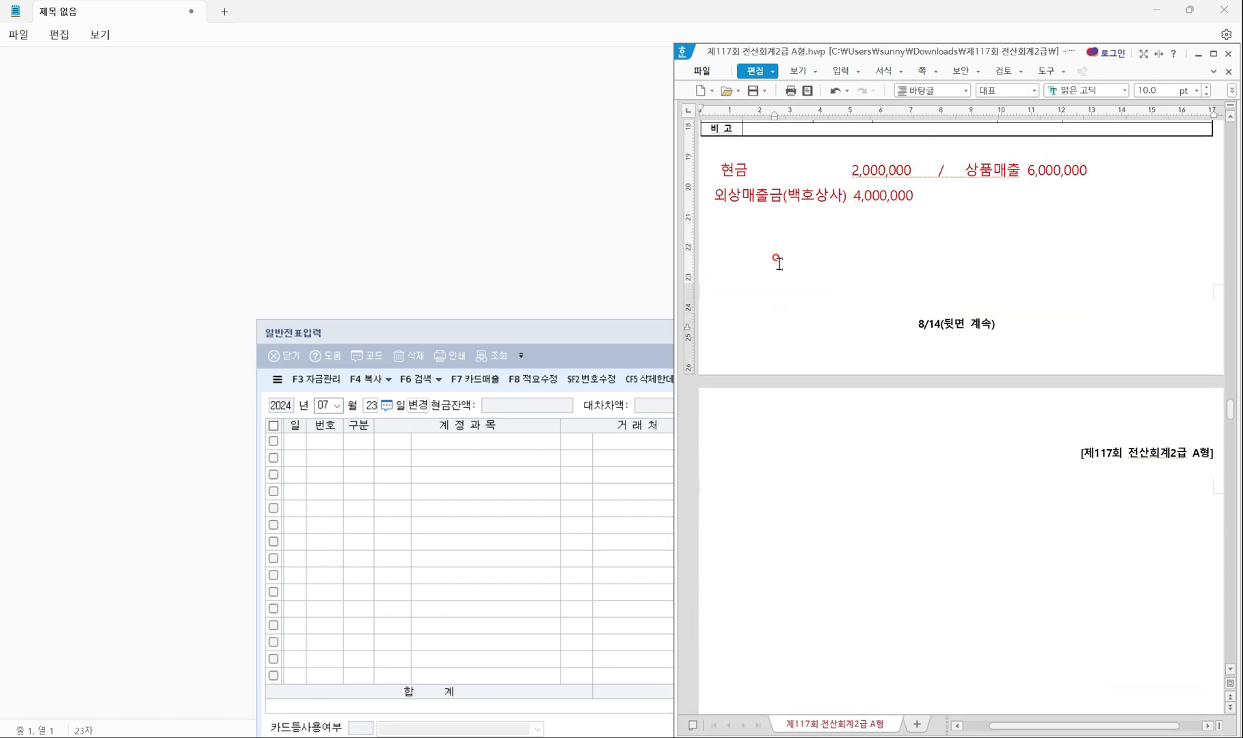
pyautogui.click(326, 409)
pyautogui.scroll(3, 778, 182)
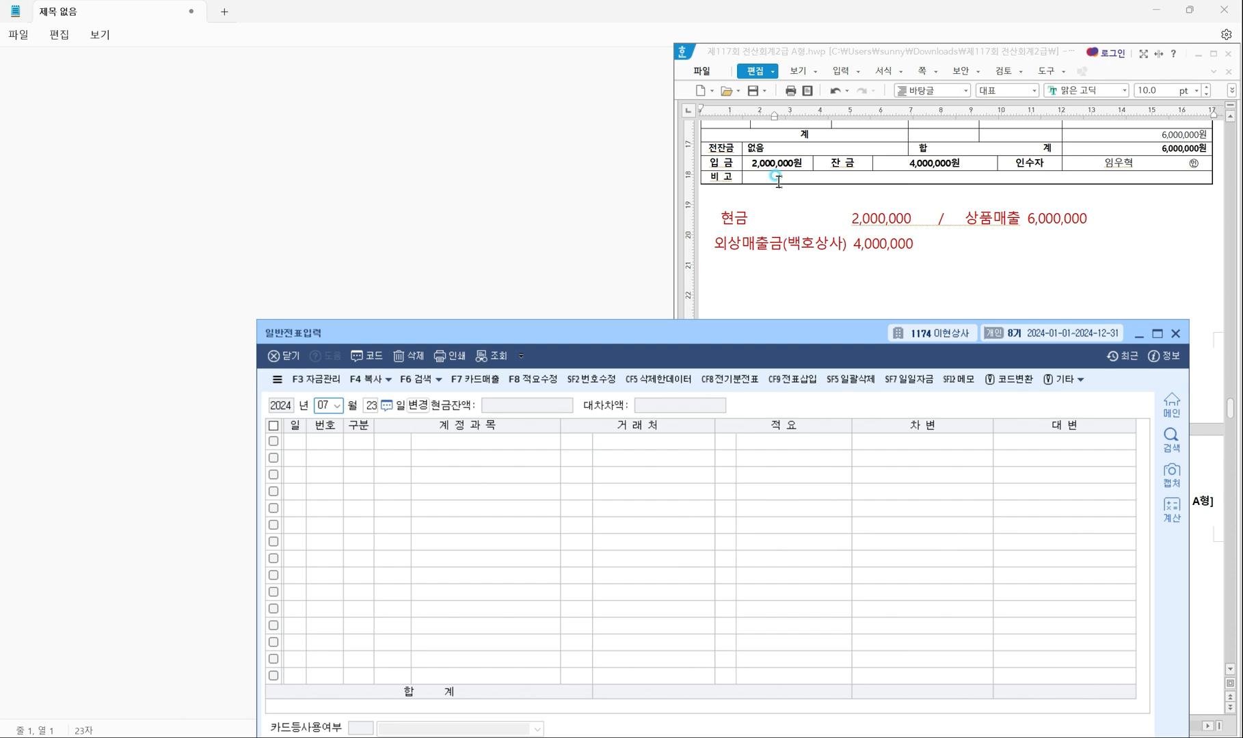
pyautogui.scroll(2, 777, 179)
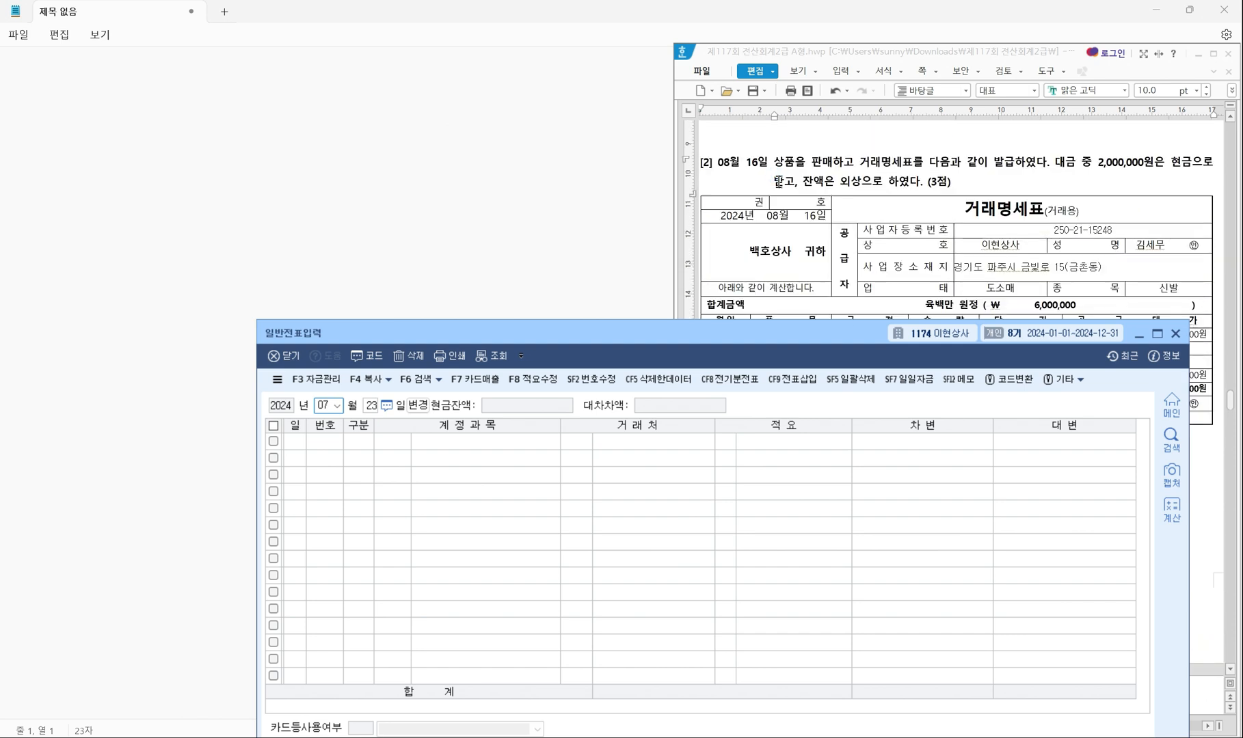
pyautogui.scroll(-4, 779, 181)
pyautogui.click(320, 406)
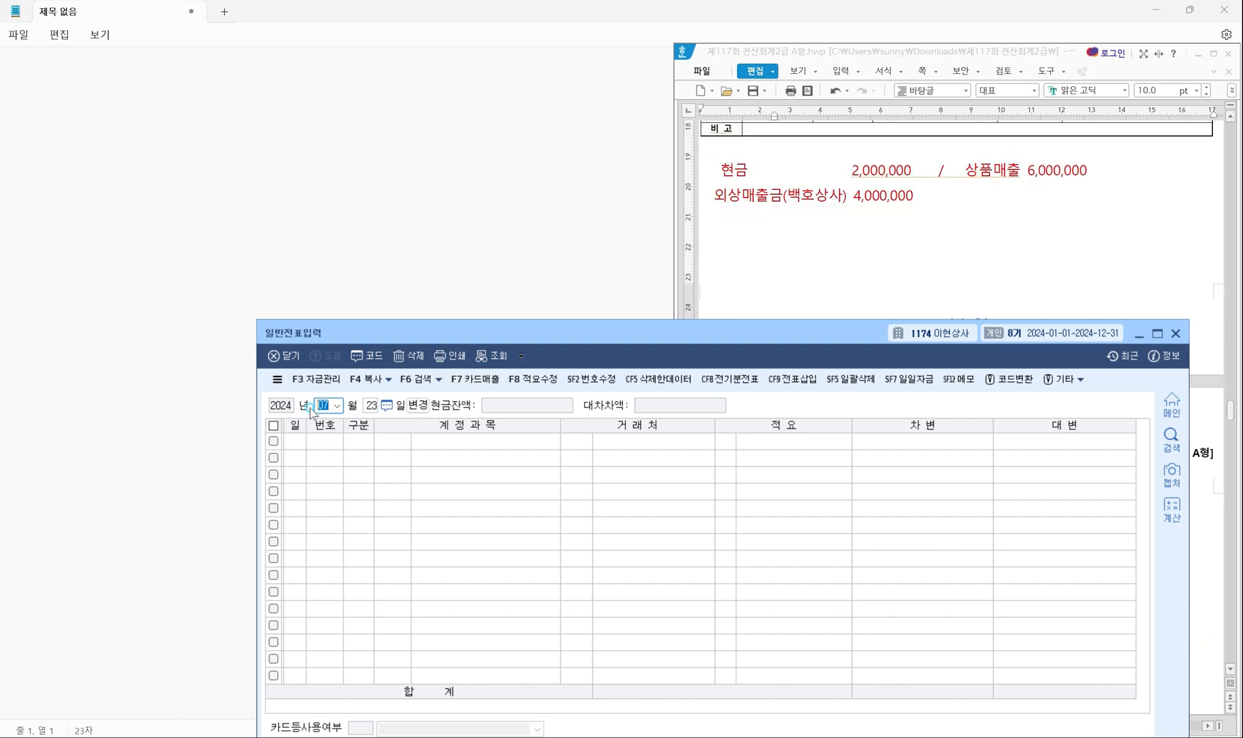
pyautogui.write('08')
pyautogui.press('Return')
pyautogui.write('16')
pyautogui.press('Return')
# Enter a 차변 line for account 0101 현금 with the amount 2,000,000.
pyautogui.write('3')
pyautogui.press('Return')
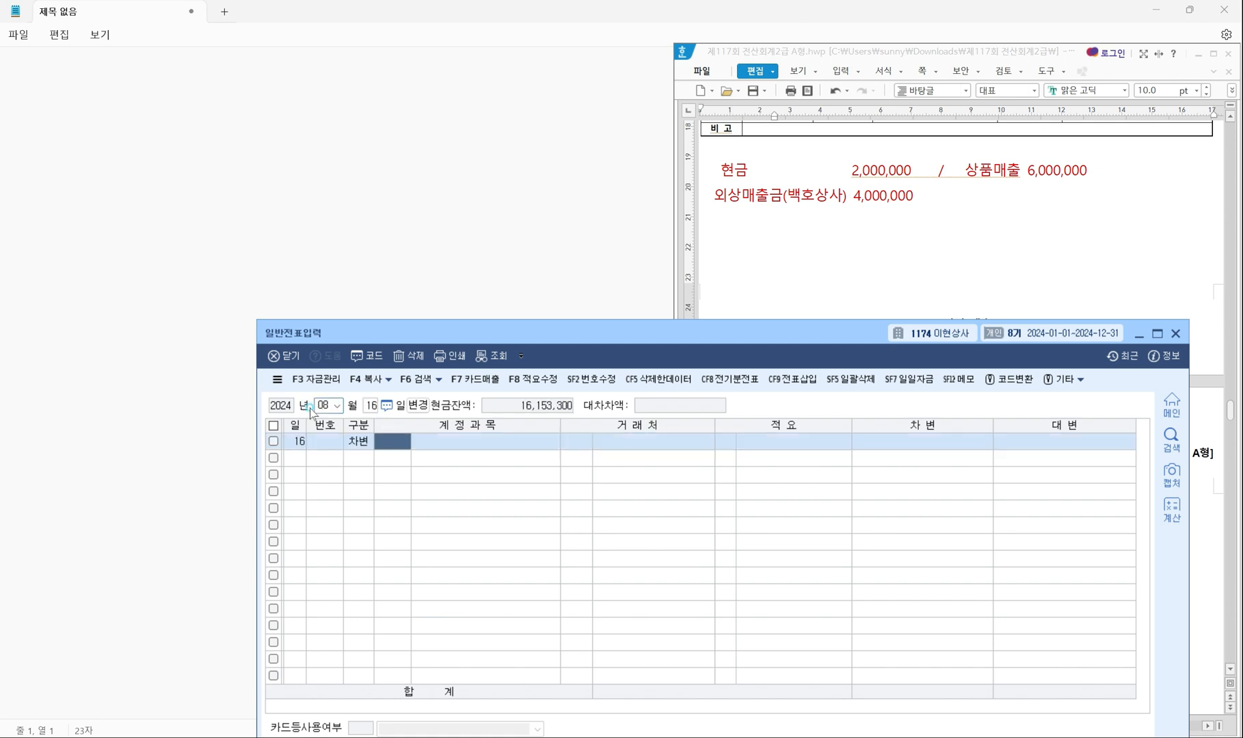
pyautogui.write('101')
pyautogui.press('Return')
pyautogui.press('Return')
pyautogui.press('Return')
pyautogui.write('2000000')
pyautogui.press('Return')
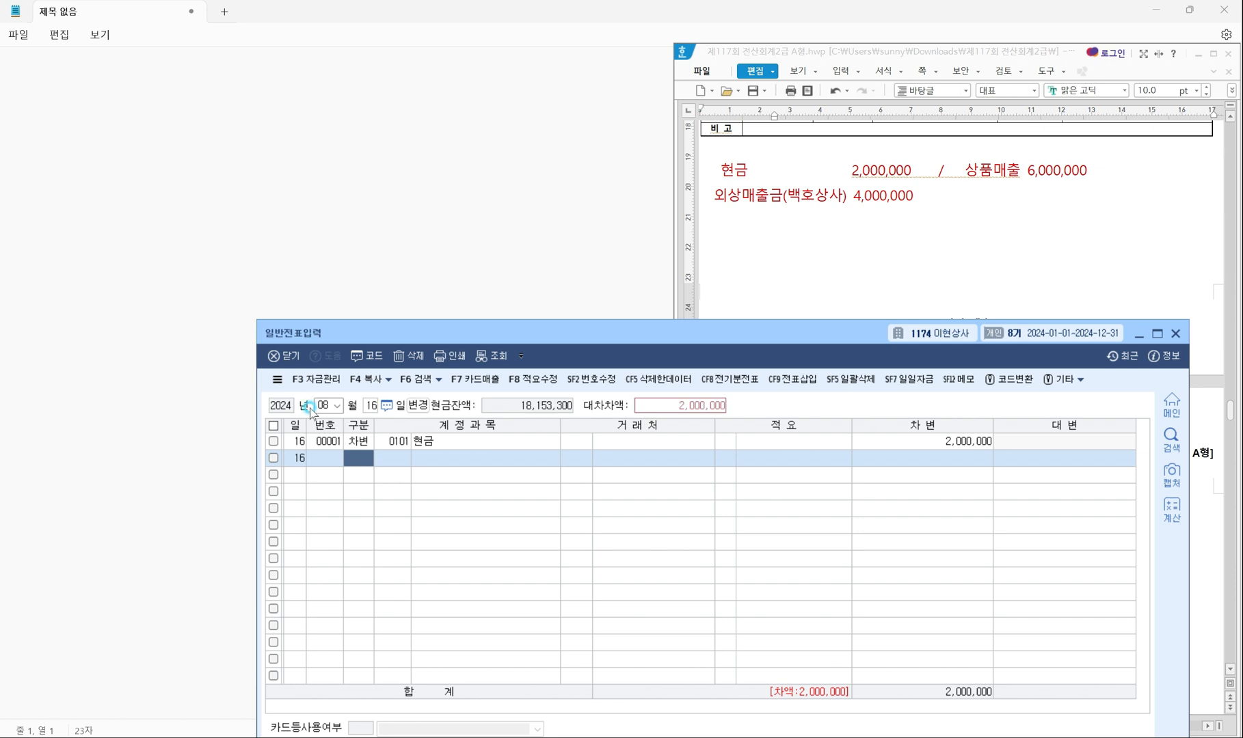
# Add a 대변 line for account 0401 상품매출 and set its amount to 6,000,000.
pyautogui.write('4')
pyautogui.press('Return')
pyautogui.write('상')
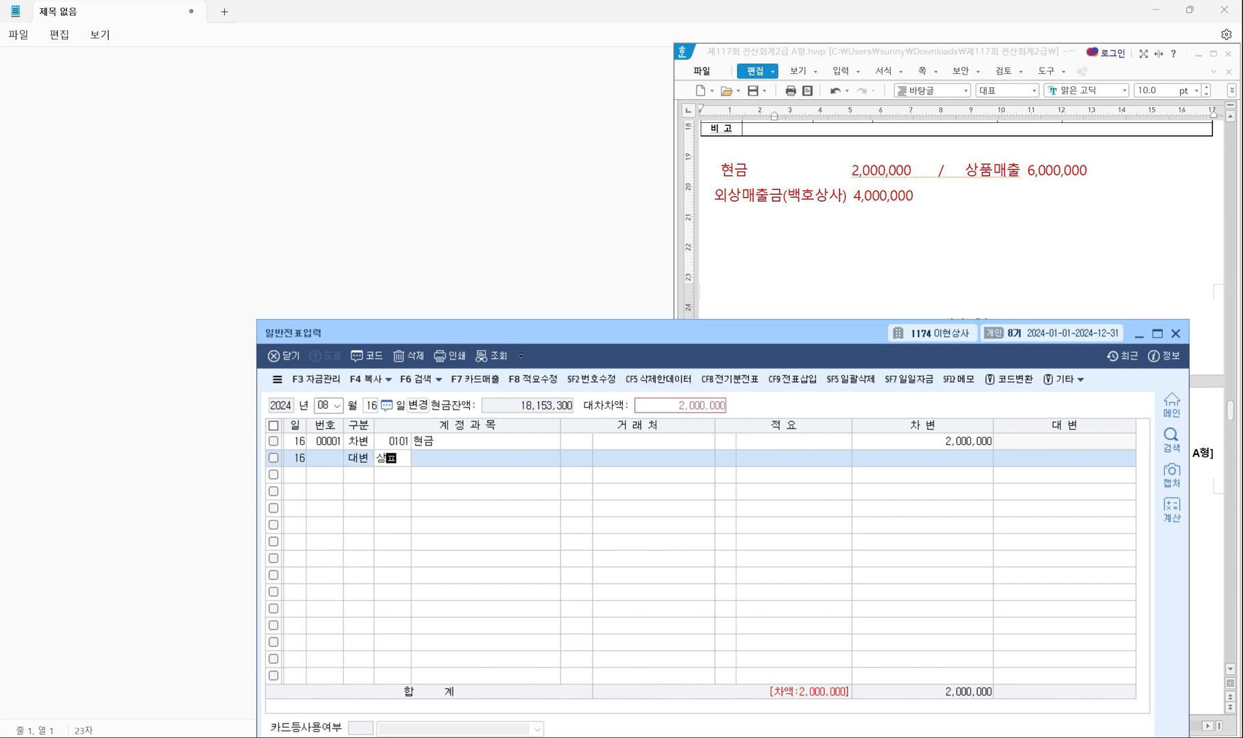
pyautogui.write('품매')
pyautogui.press('Return')
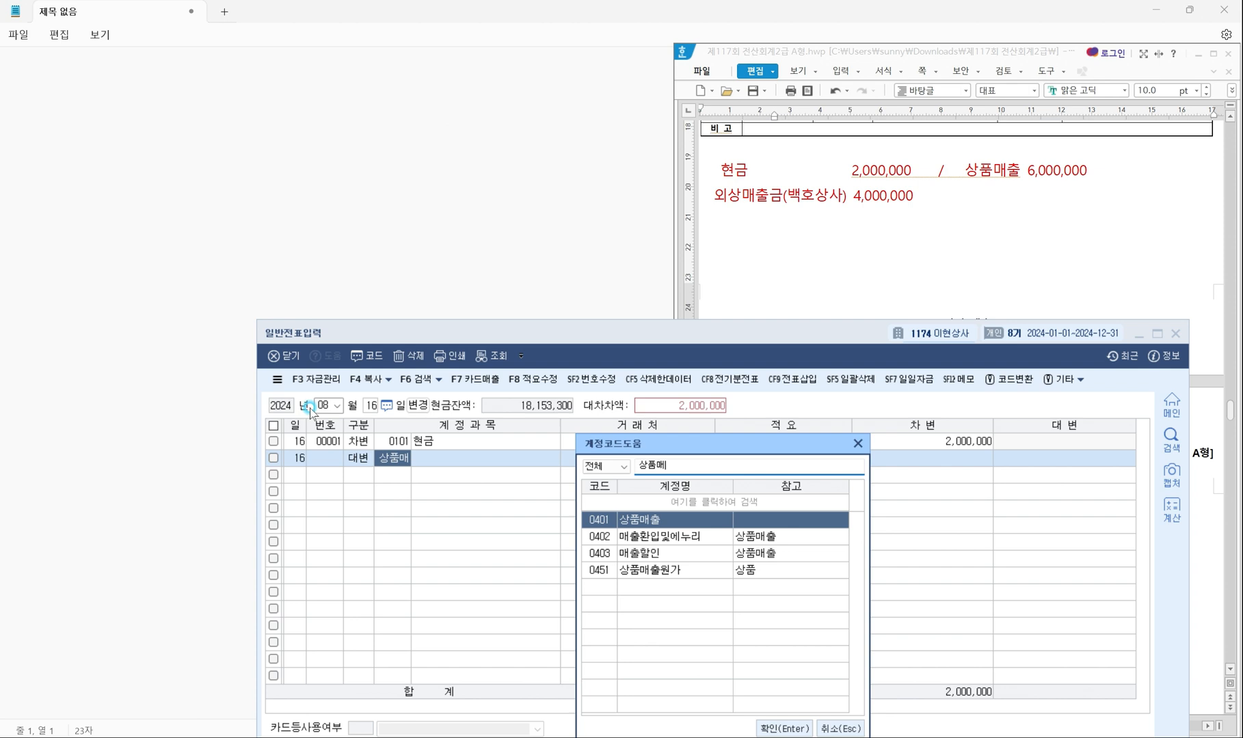
pyautogui.press('Return')
pyautogui.press('Return')
pyautogui.press('Return')
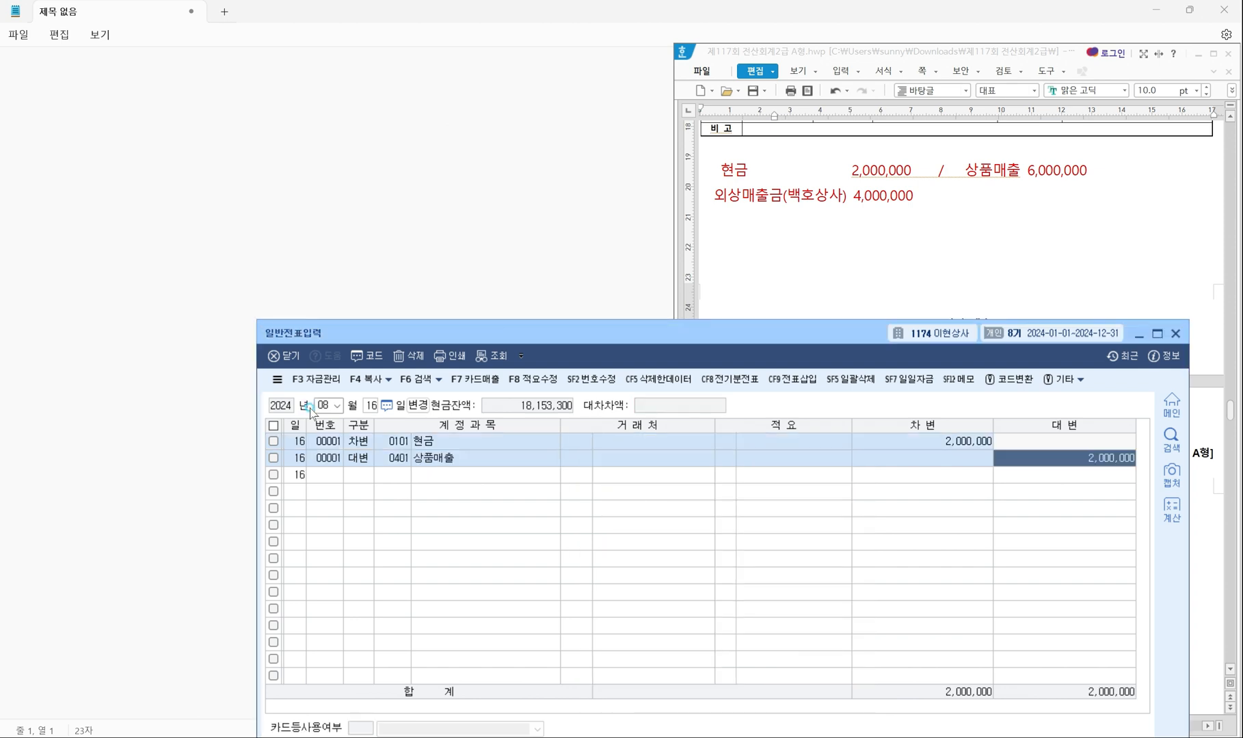
pyautogui.press('Return')
pyautogui.press('Left')
pyautogui.press('Up')
pyautogui.write('6000000')
pyautogui.press('Return')
# Complete the 08월 16일 voucher with a 차변 line for 0108 외상매출금, 거래처 백호상사, amount 4,000,000.
pyautogui.write('3')
pyautogui.press('Return')
pyautogui.write('외상매')
pyautogui.press('Return')
pyautogui.press('Return')
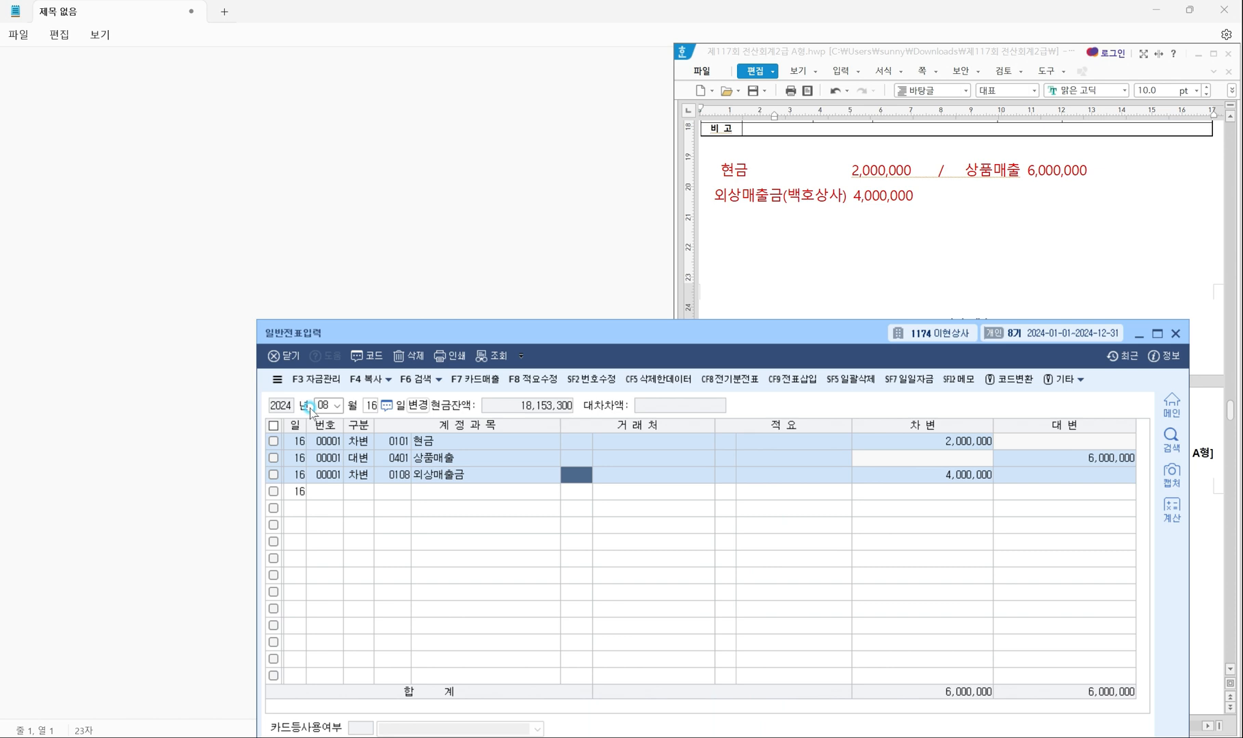
pyautogui.write('배')
pyautogui.write('백호')
pyautogui.press('Return')
pyautogui.press('Return')
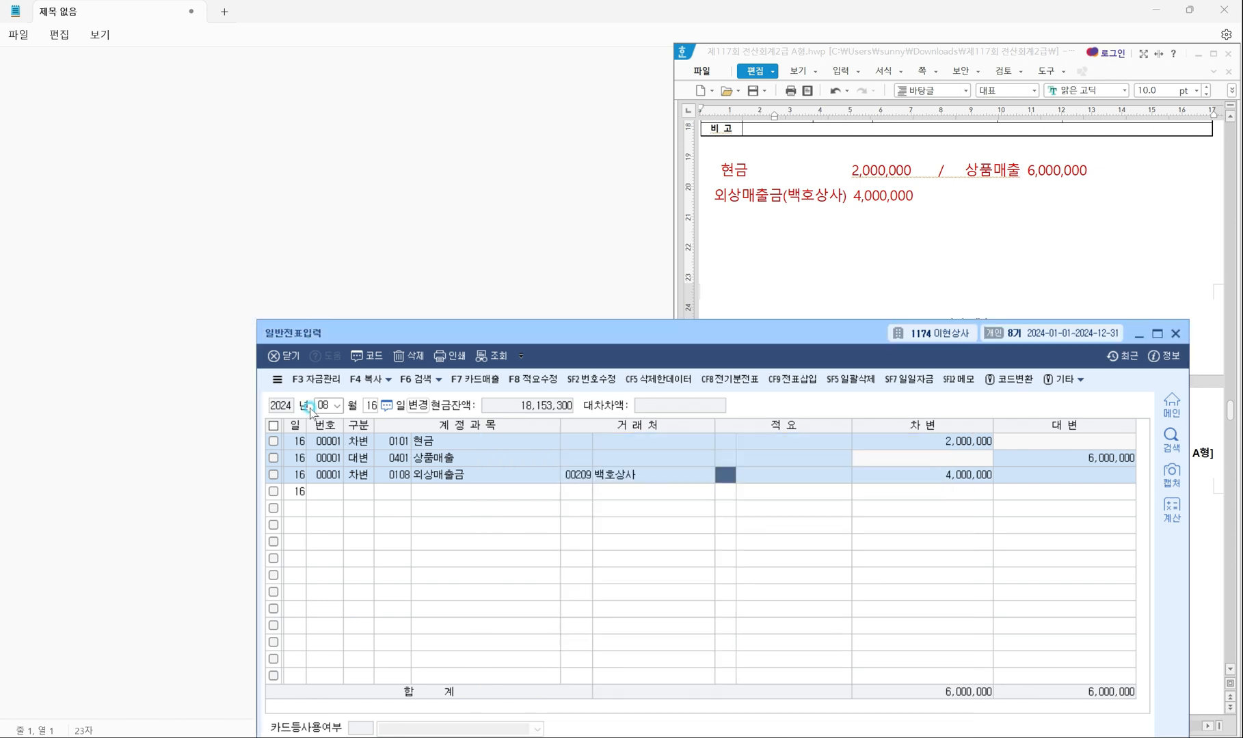
pyautogui.press('Return')
pyautogui.press('Return')
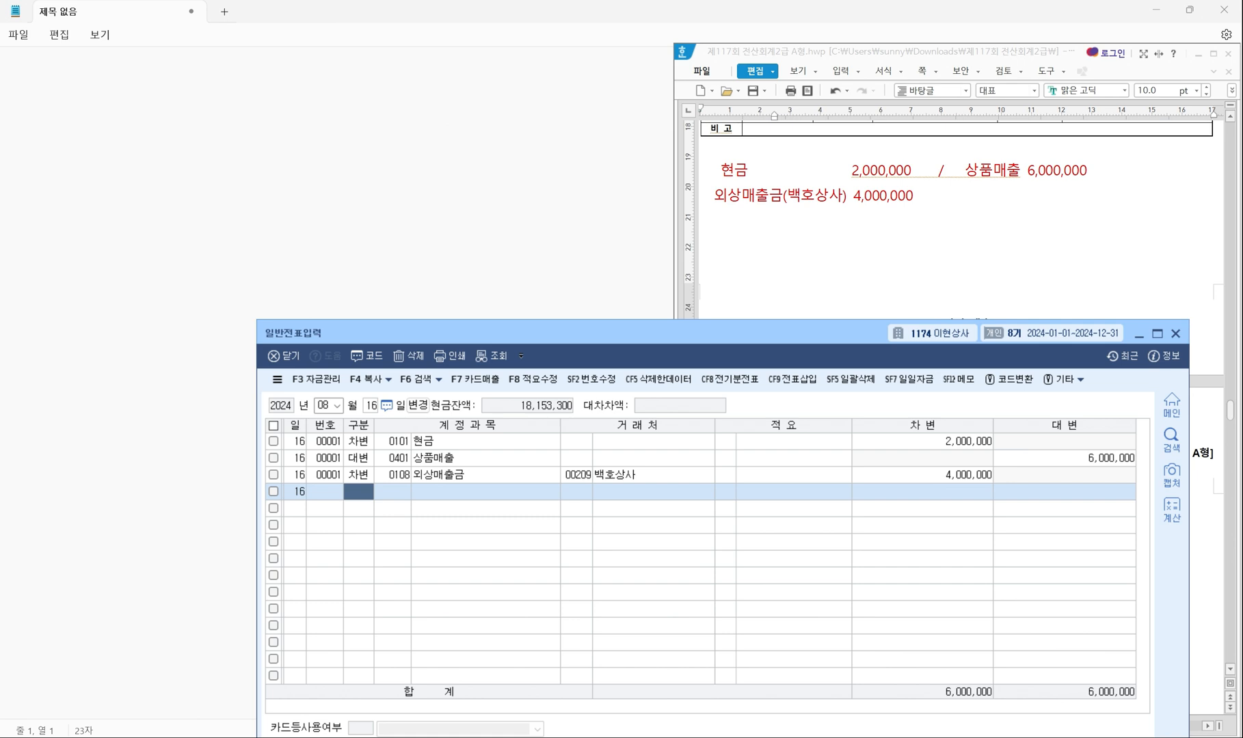
# Switch to the exam document and write "운반비(판) 30,000 / 현금 30,000" beneath question [3]'s 영수증.
pyautogui.hotkey('alt', 'Tab')
pyautogui.click(733, 302)
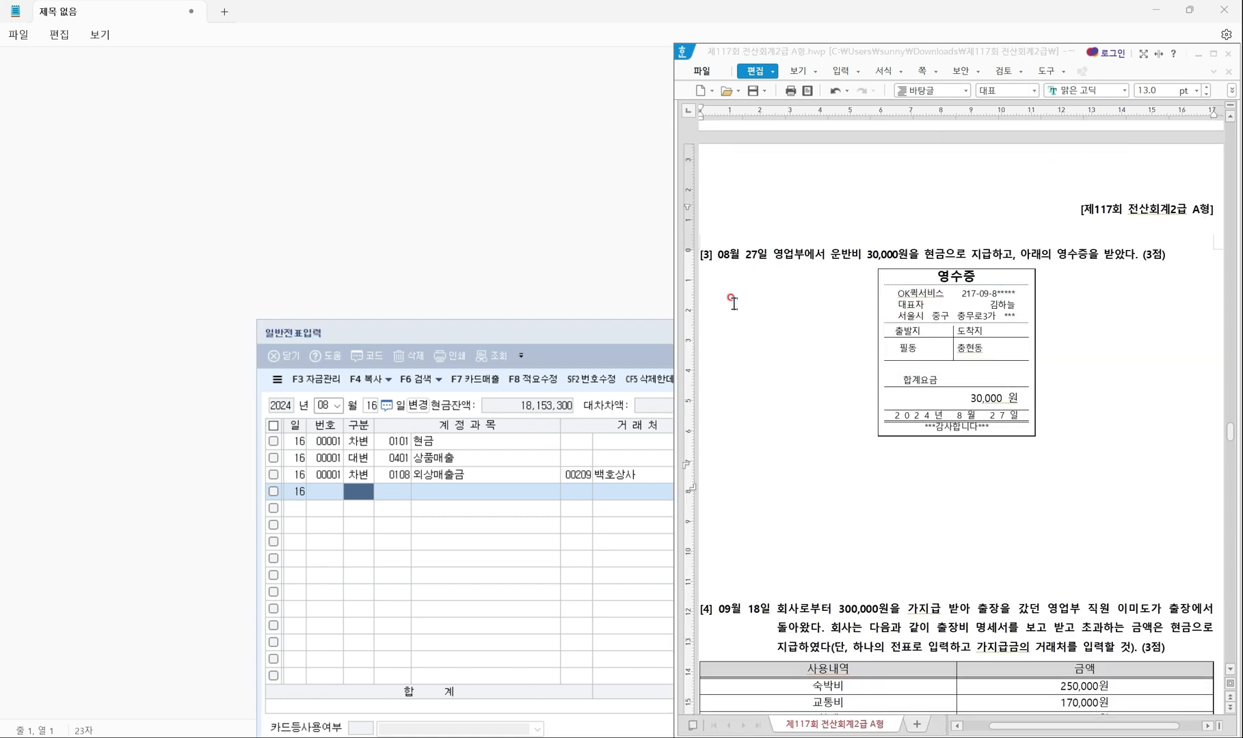
pyautogui.click(729, 275)
pyautogui.moveTo(826, 239); pyautogui.dragTo(999, 263)
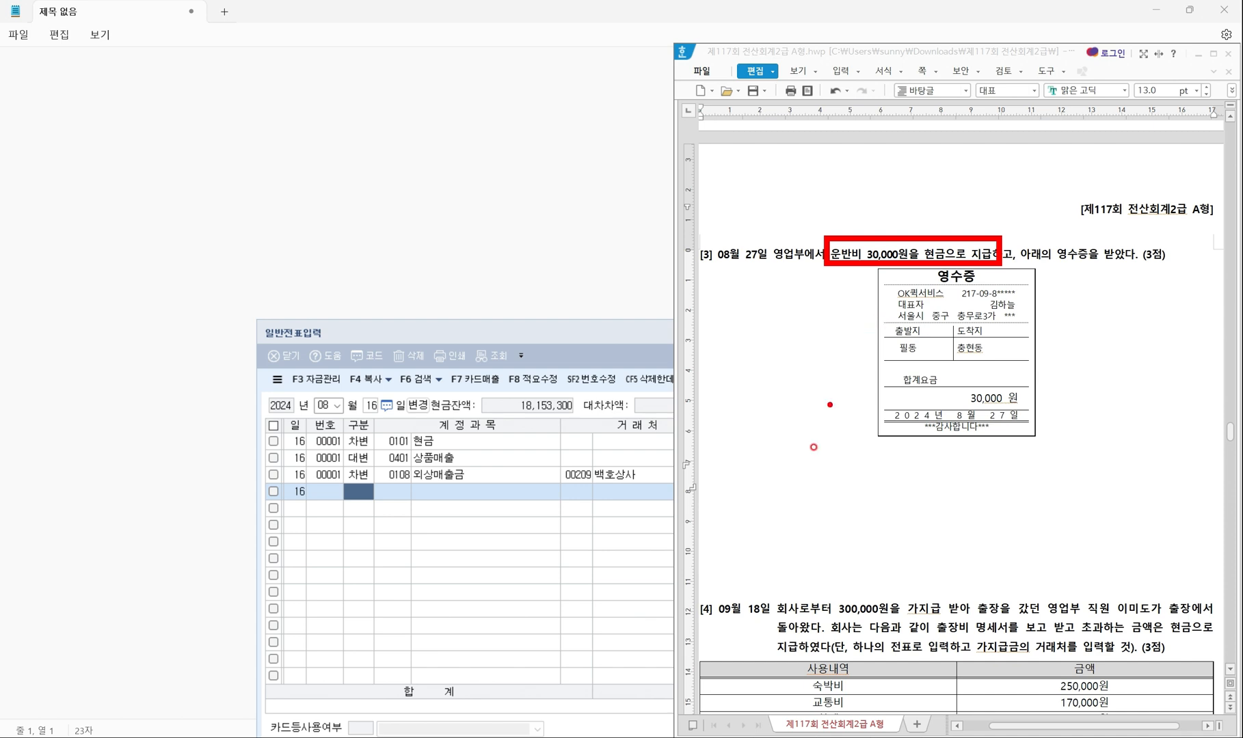
pyautogui.click(766, 491)
pyautogui.write('운반비(판) 3')
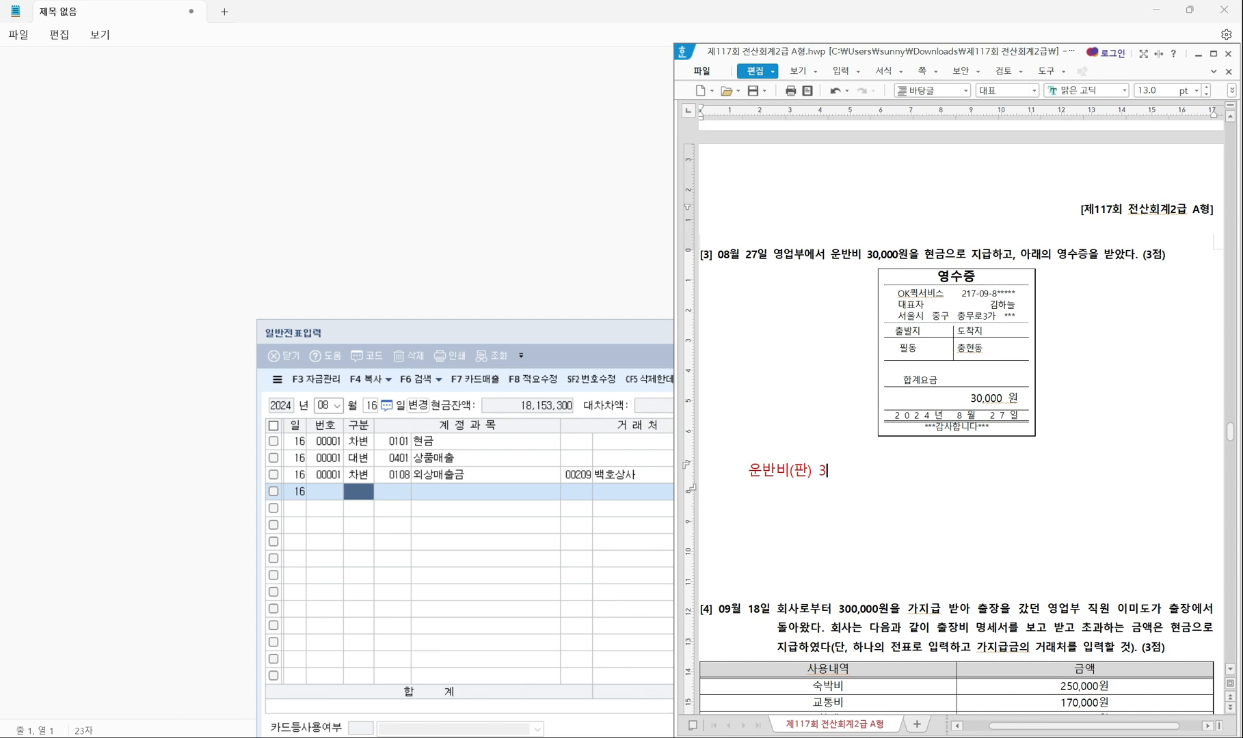
pyautogui.write('0,000   /  현금 30,000')
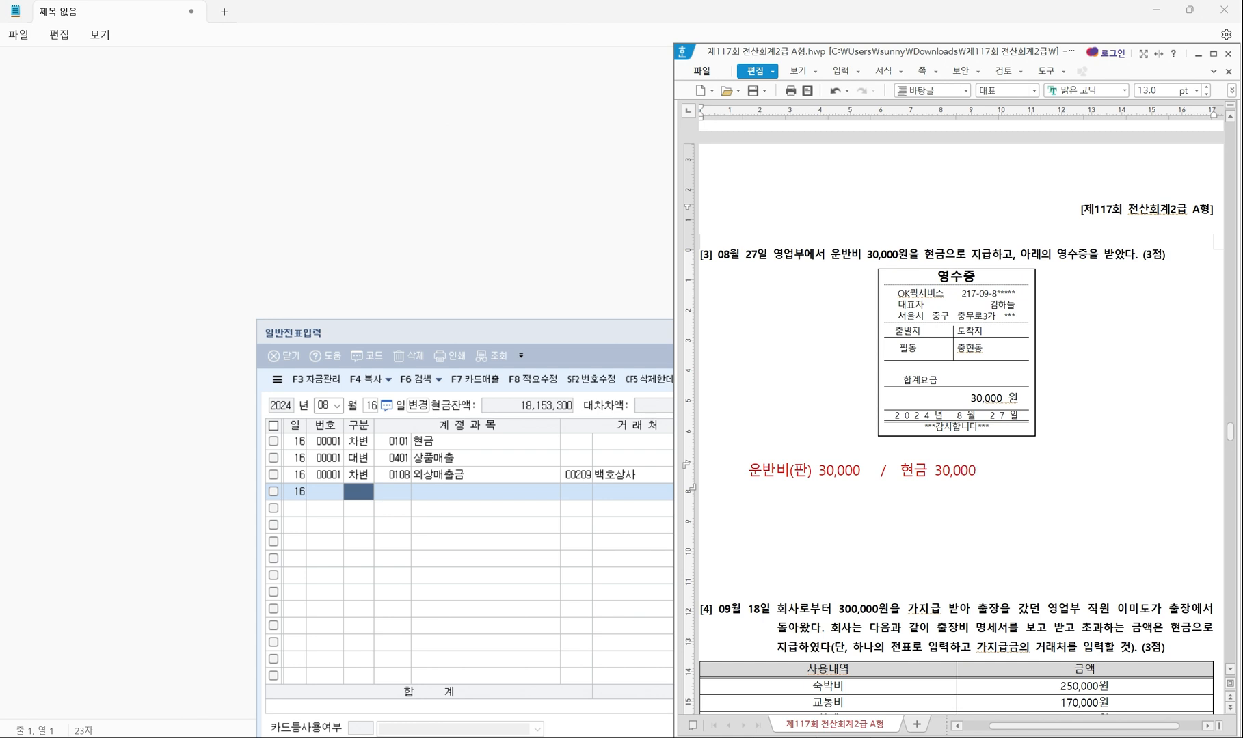
# Switch to 일반전표입력 and set the voucher entry date to 08월 27일.
pyautogui.click(329, 406)
pyautogui.write('8')
pyautogui.press('Return')
pyautogui.write('27')
pyautogui.press('Return')
# Enter a 차변 line for account 0824 운반비 (판매관리비) with the amount 30,000,000.
pyautogui.write('3')
pyautogui.press('Return')
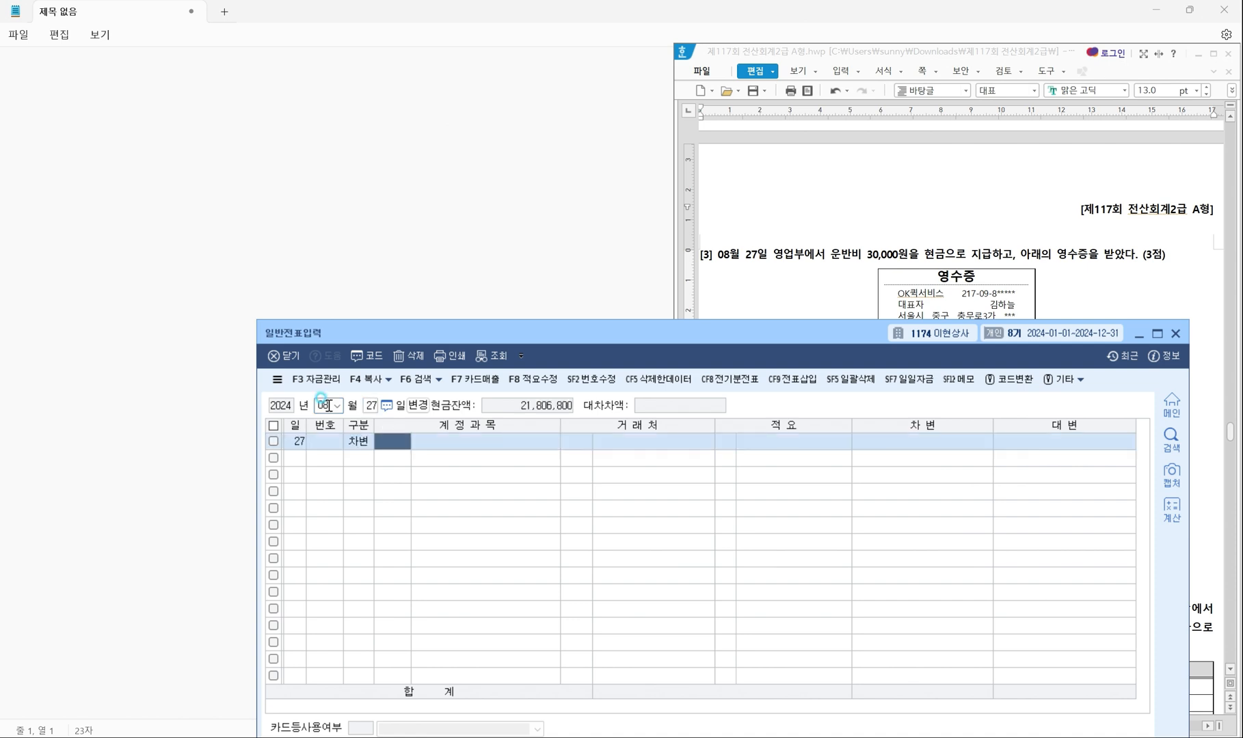
pyautogui.scroll(-5, 895, 260)
pyautogui.scroll(-2, 894, 259)
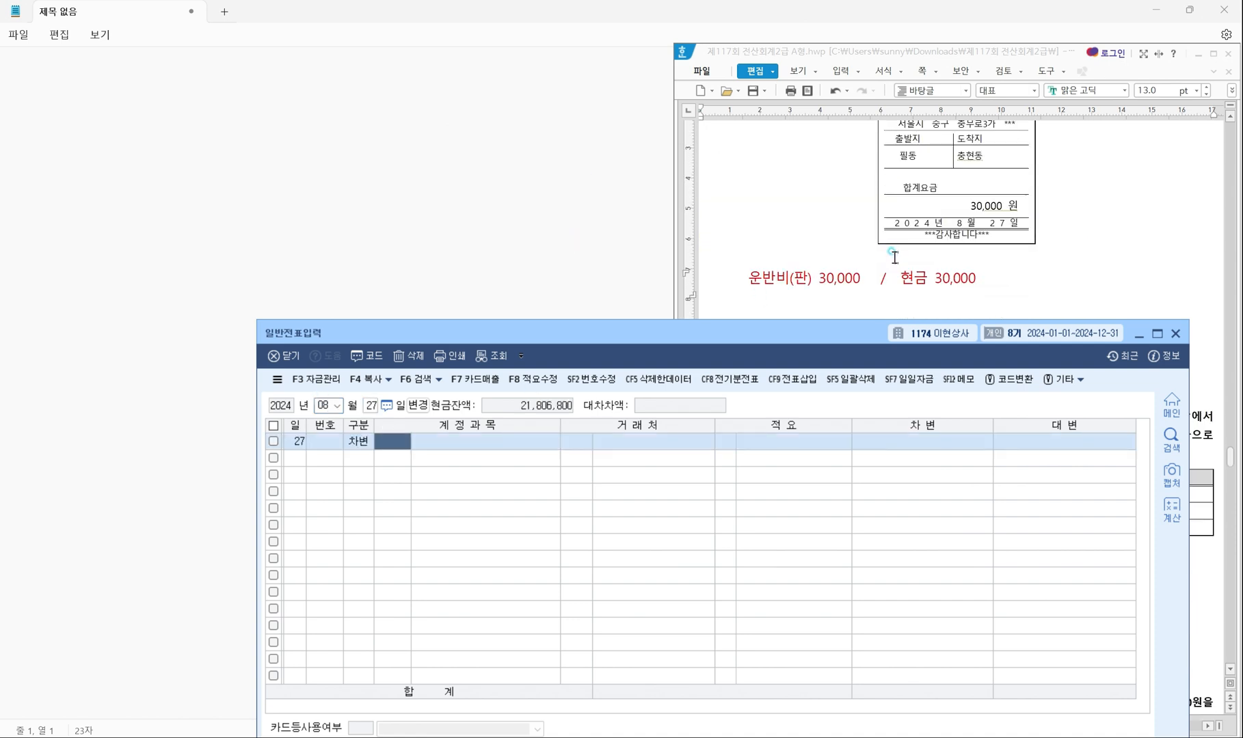
pyautogui.write('운반비')
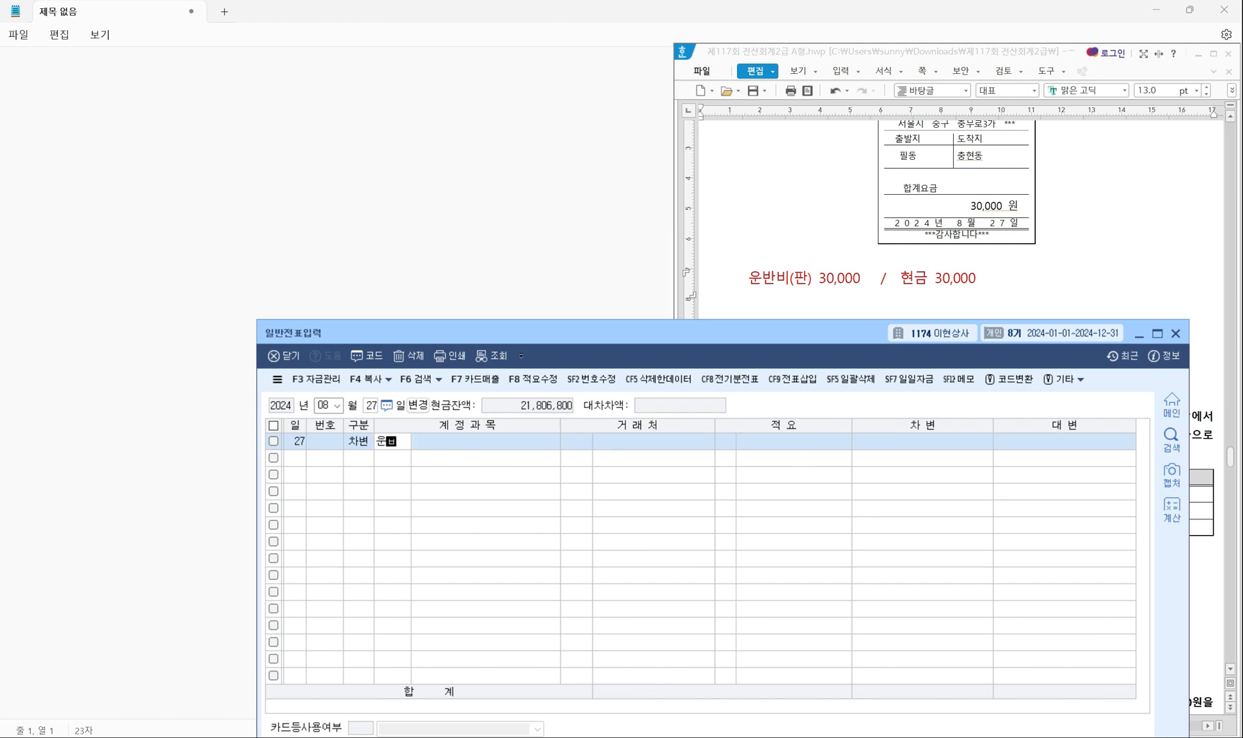
pyautogui.press('Return')
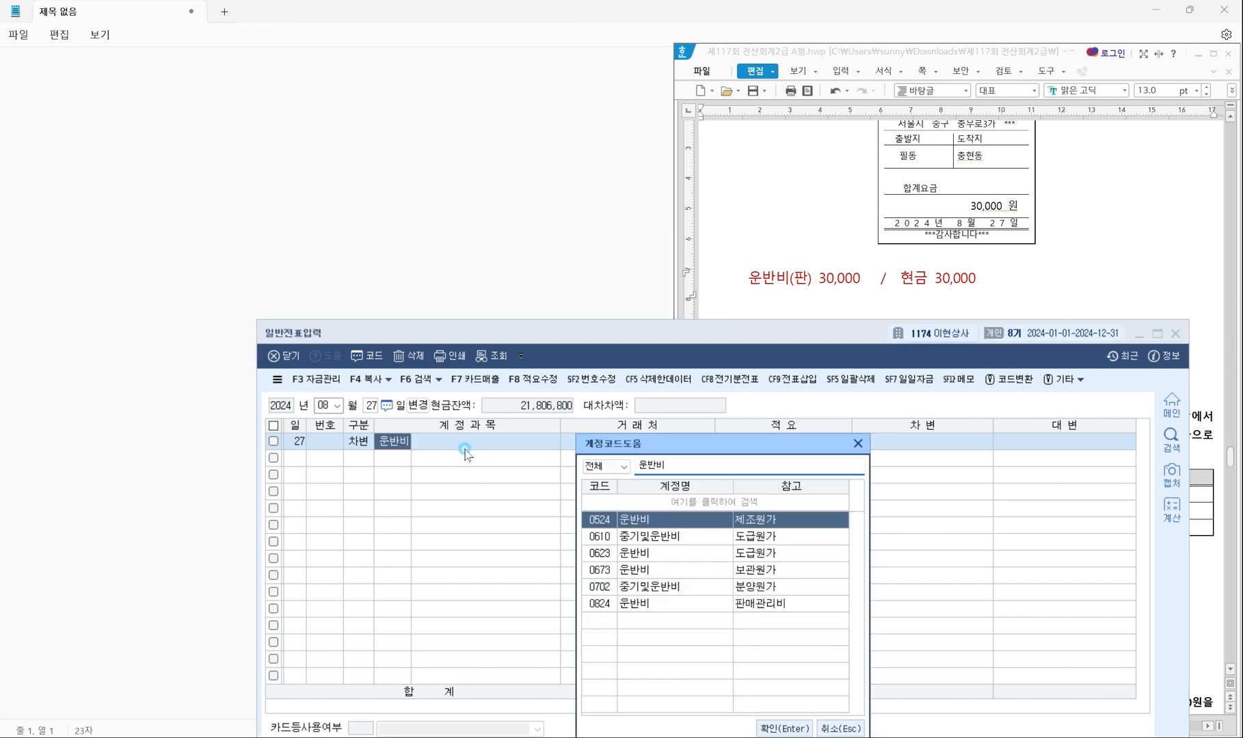
pyautogui.click(645, 598)
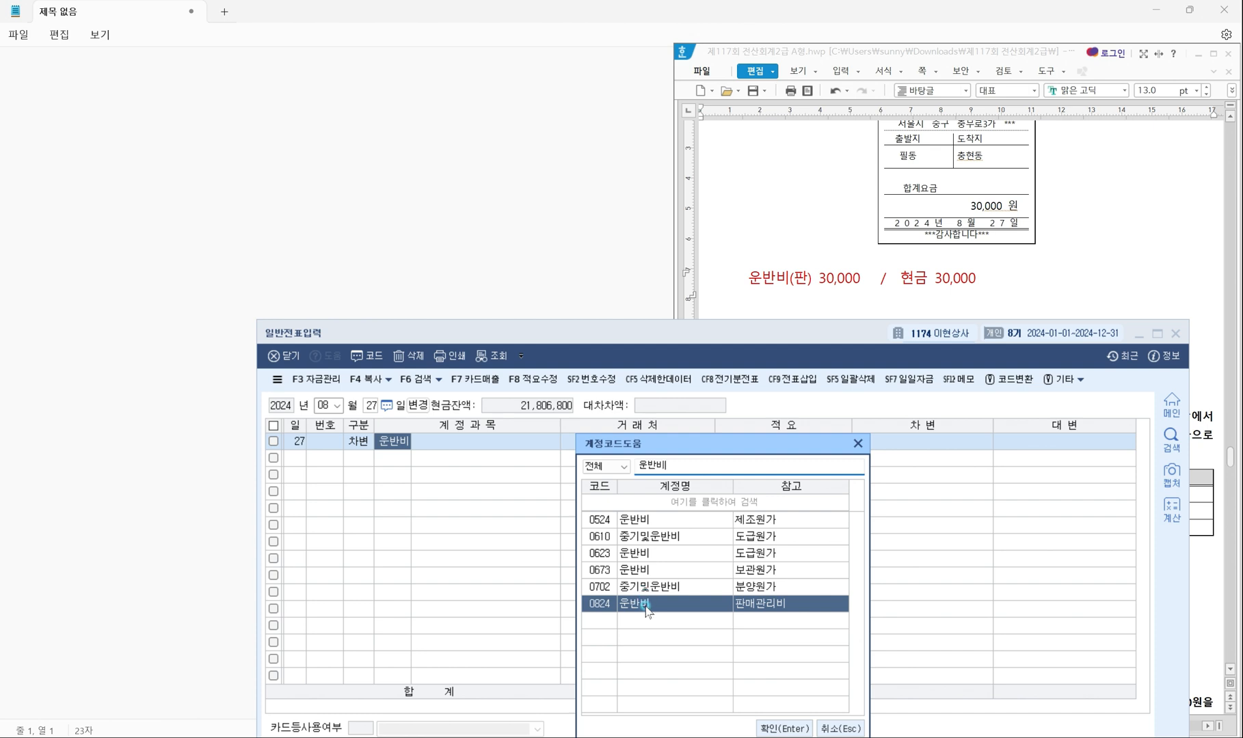
pyautogui.doubleClick(646, 607)
pyautogui.press('Return')
pyautogui.press('Return')
pyautogui.write('30000+')
pyautogui.press('Return')
# Add a 대변 line for account 0101 현금 that balances the 운반비 line.
pyautogui.write('4')
pyautogui.press('Return')
pyautogui.write('현금')
pyautogui.press('Return')
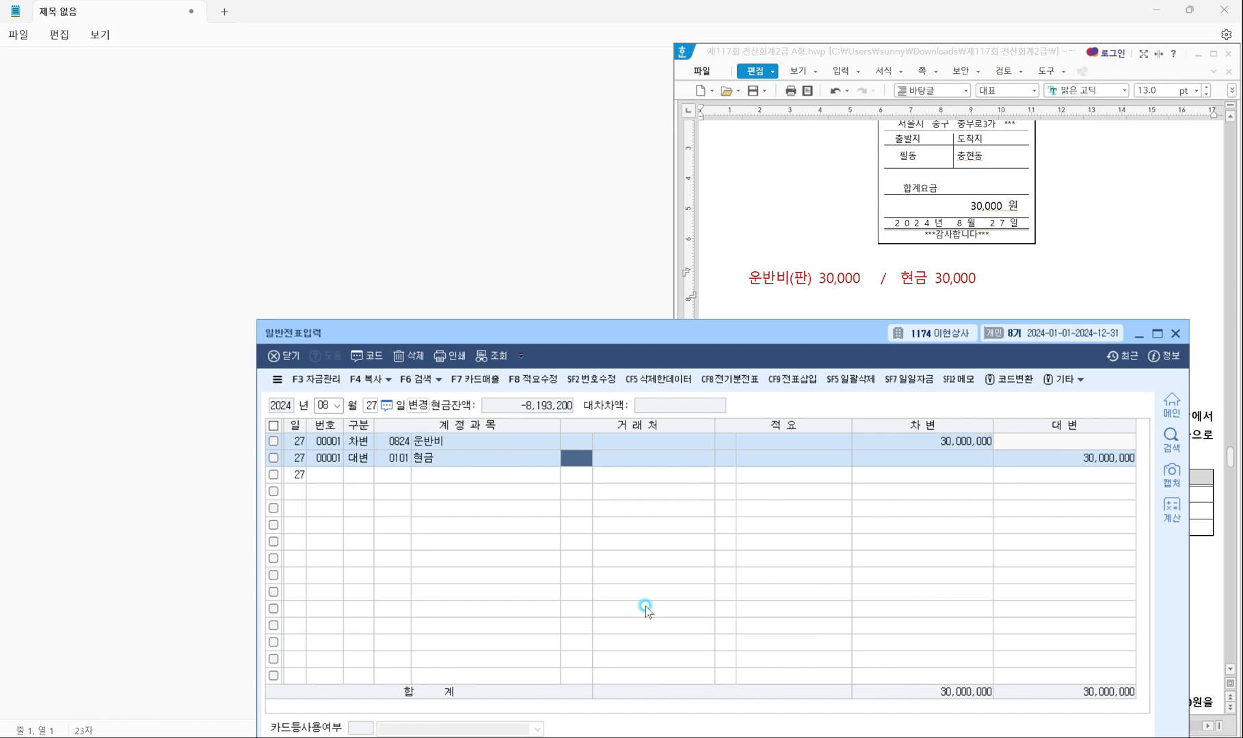
pyautogui.press('Return')
pyautogui.press('Return')
pyautogui.press('Return')
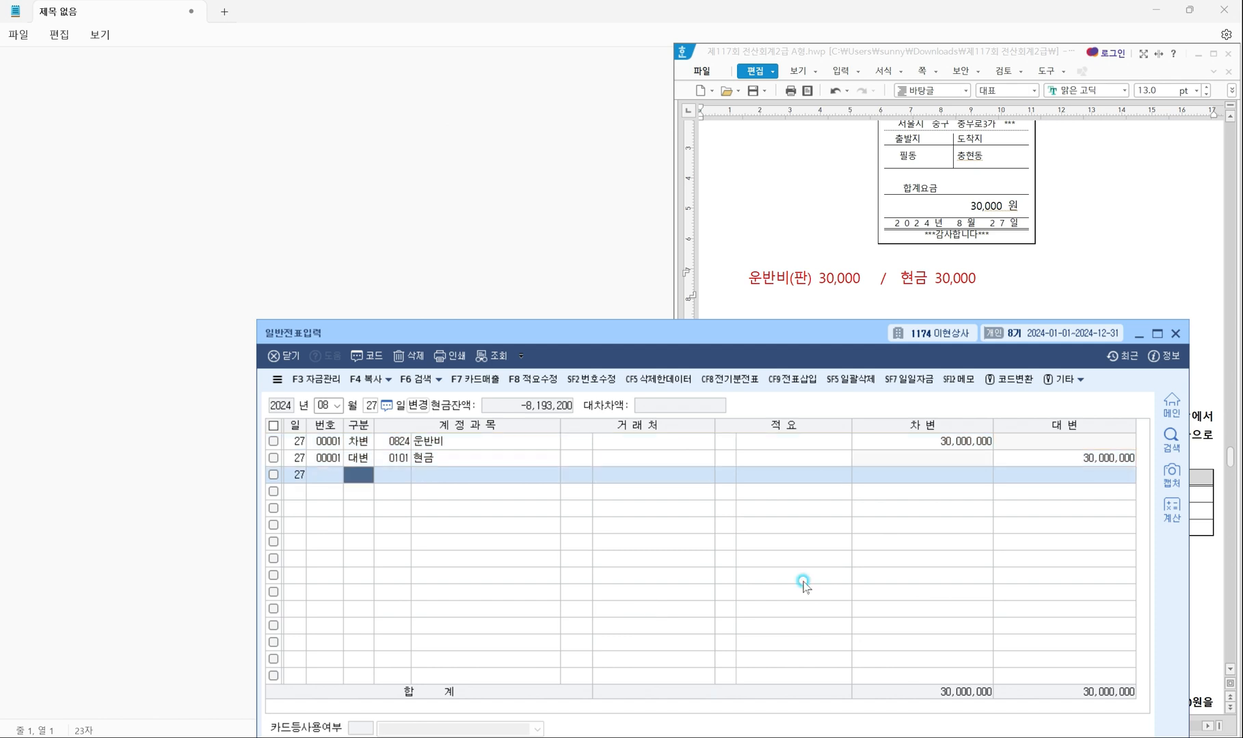
# Correct the 운반비 차변 amount and the 현금 대변 amount to 30,000 each.
pyautogui.click(923, 443)
pyautogui.write('30,000')
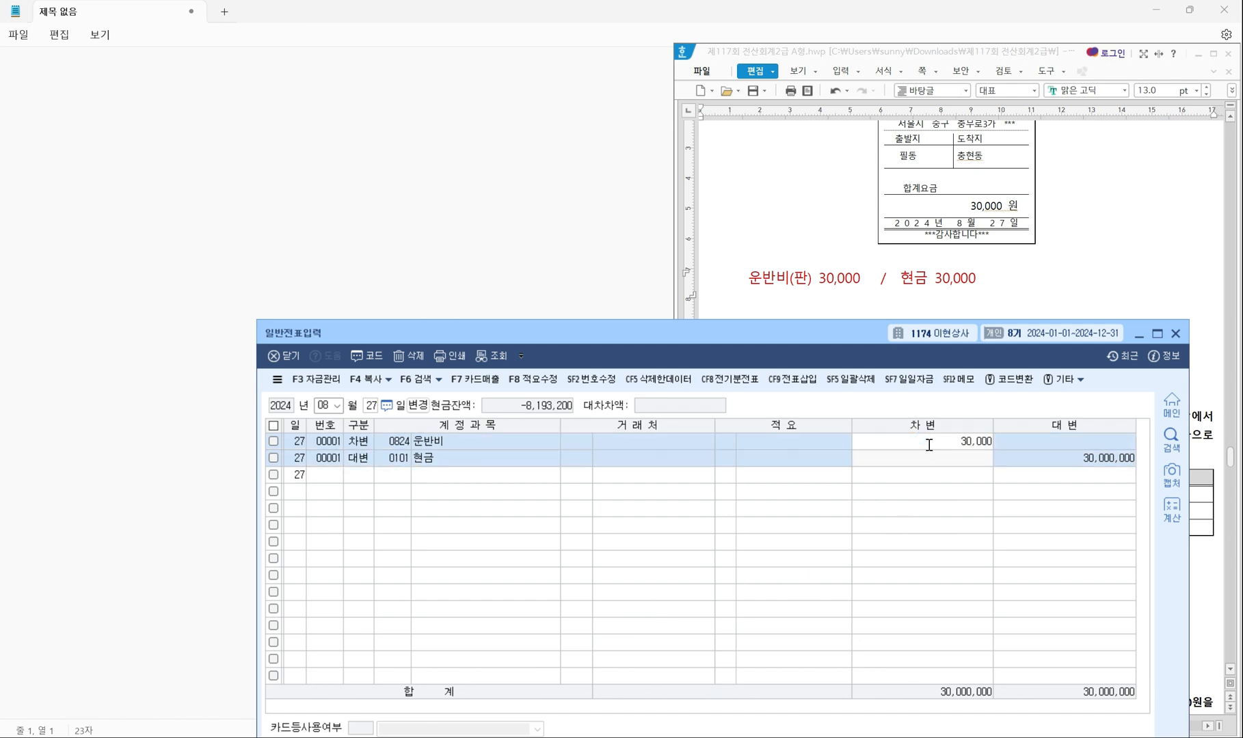
pyautogui.press('Return')
pyautogui.click(1020, 455)
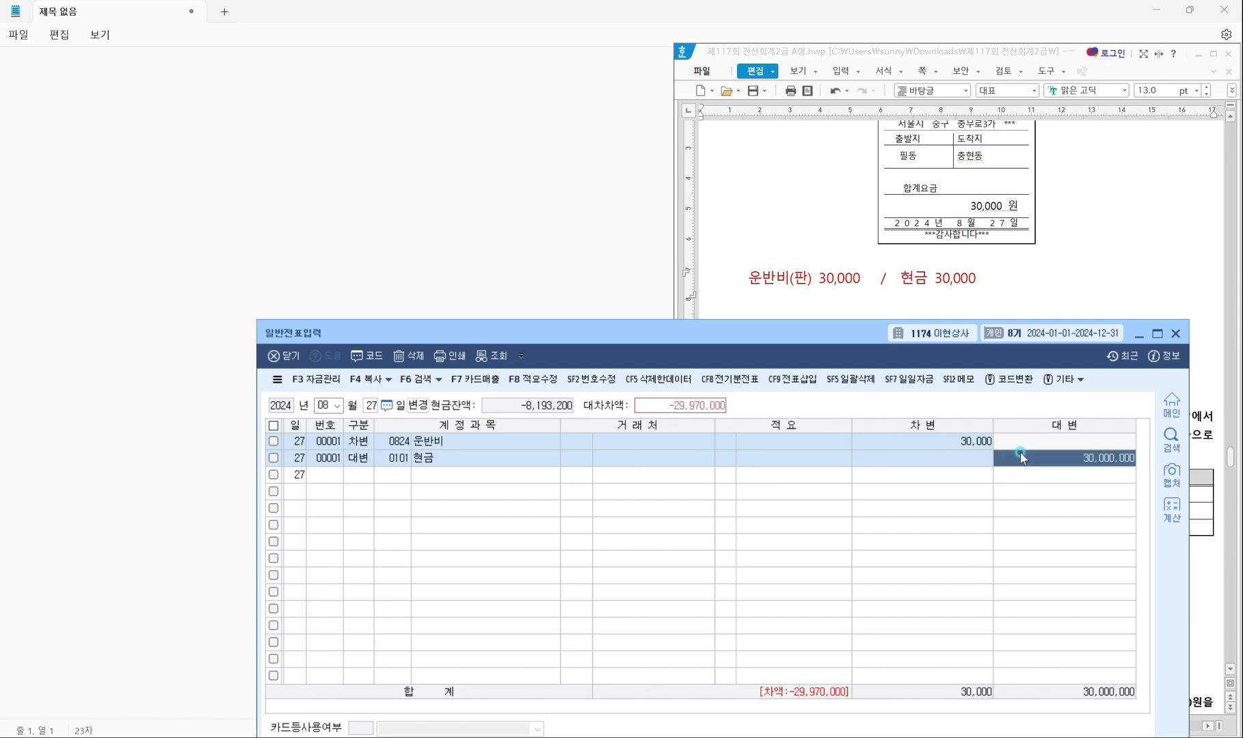
pyautogui.write('30000')
pyautogui.press('Return')
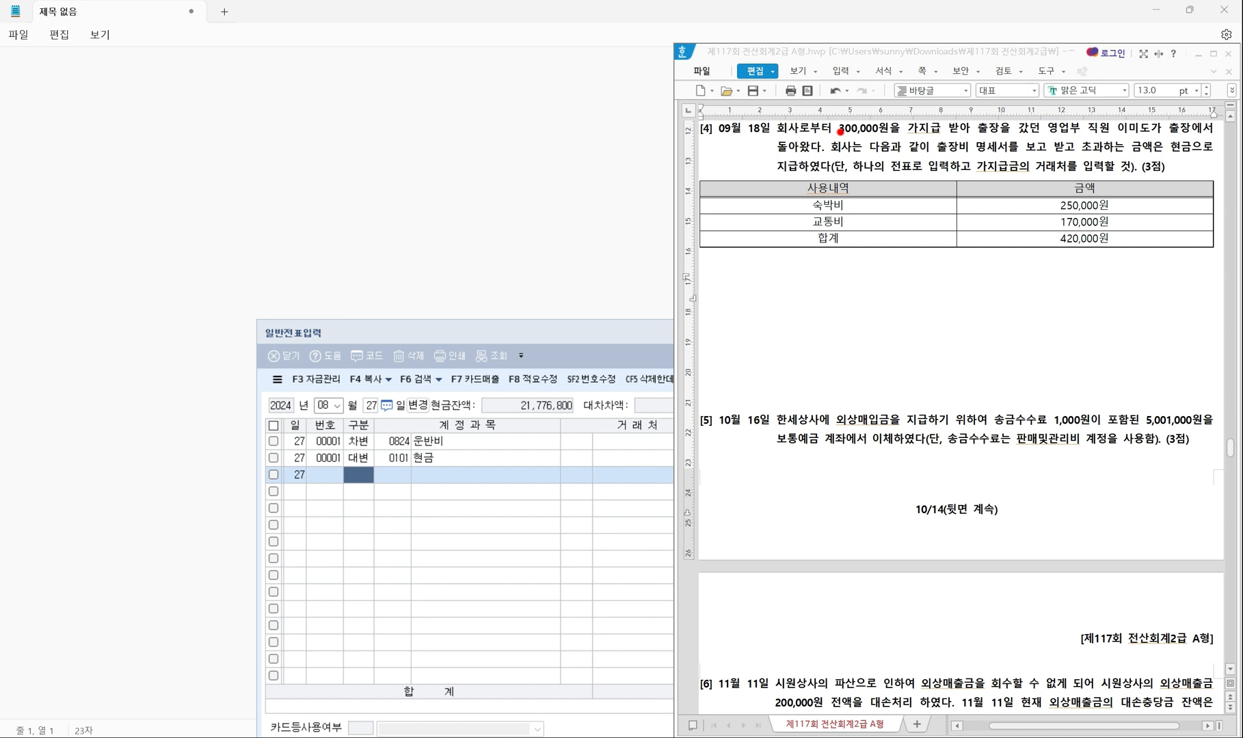
# Examine question [4]'s 09월 18일 advance, the 출장비 breakdown, the excess paid in cash and the 거래처 requirement.
pyautogui.moveTo(840, 134); pyautogui.dragTo(1155, 135)
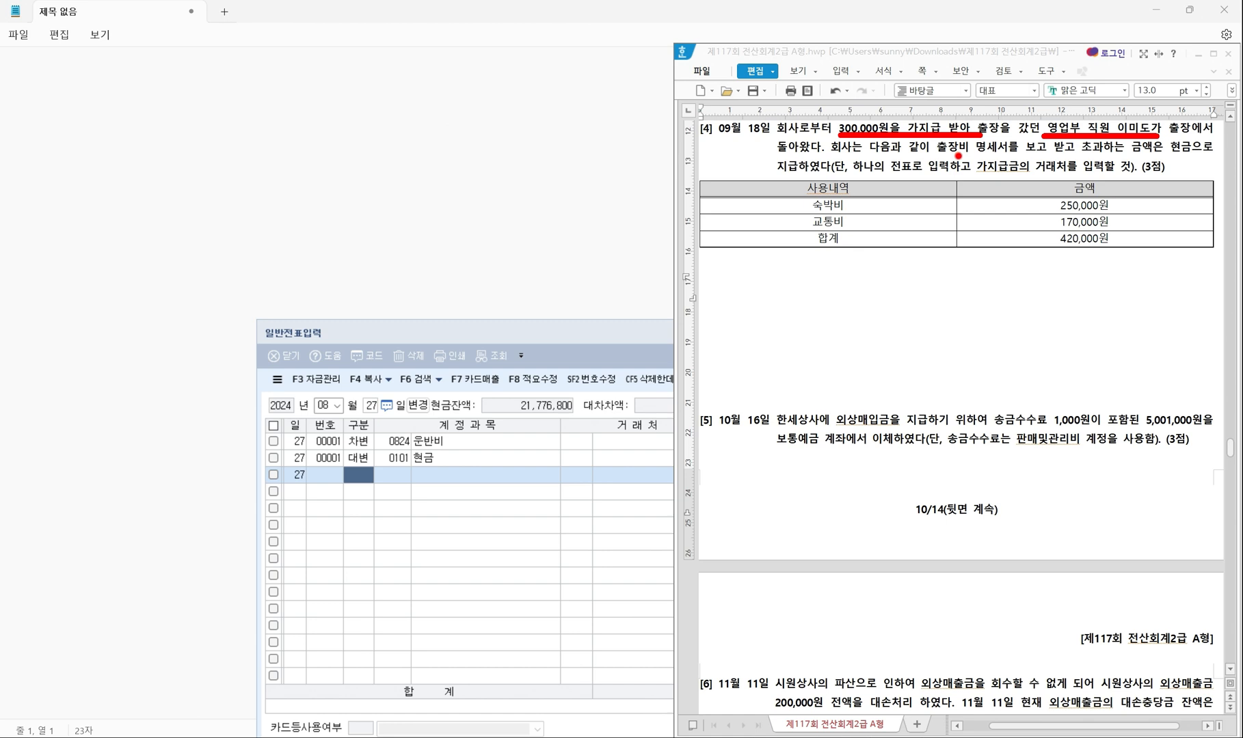
pyautogui.moveTo(938, 155); pyautogui.dragTo(1004, 155)
pyautogui.moveTo(1086, 155); pyautogui.dragTo(1200, 155)
pyautogui.moveTo(773, 175); pyautogui.dragTo(794, 176)
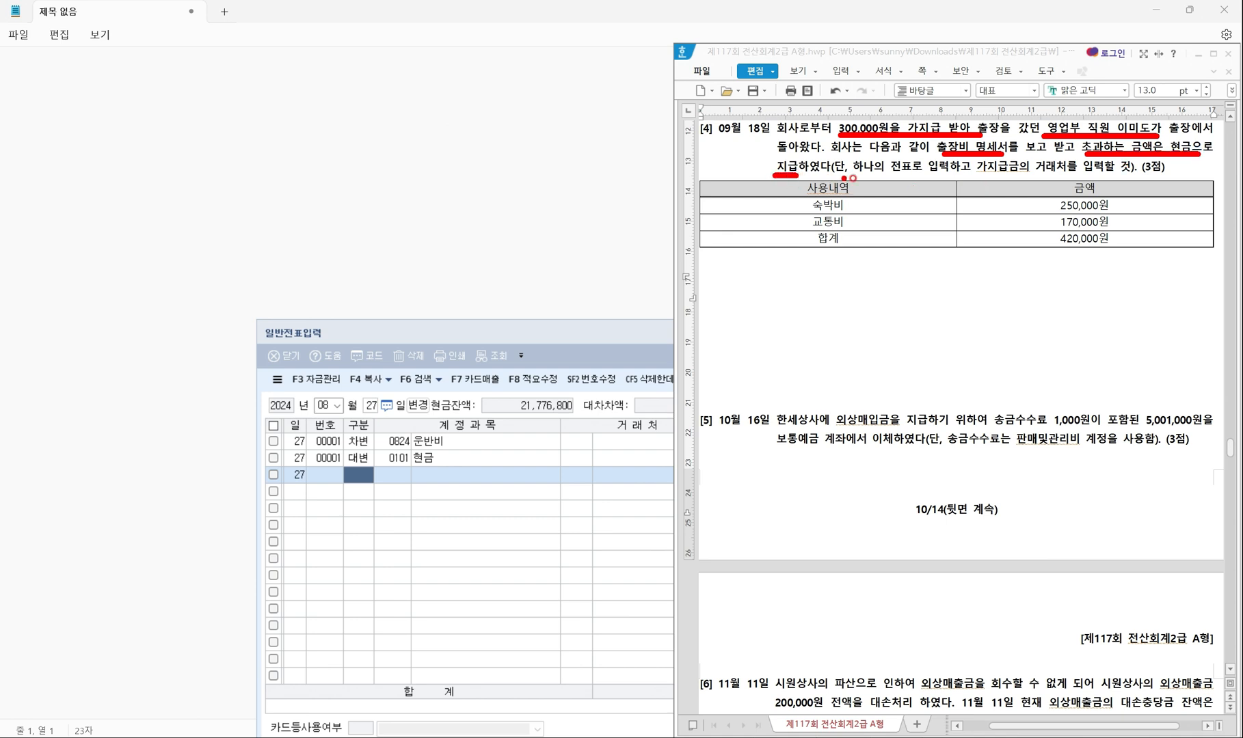
pyautogui.moveTo(863, 176); pyautogui.dragTo(1117, 175)
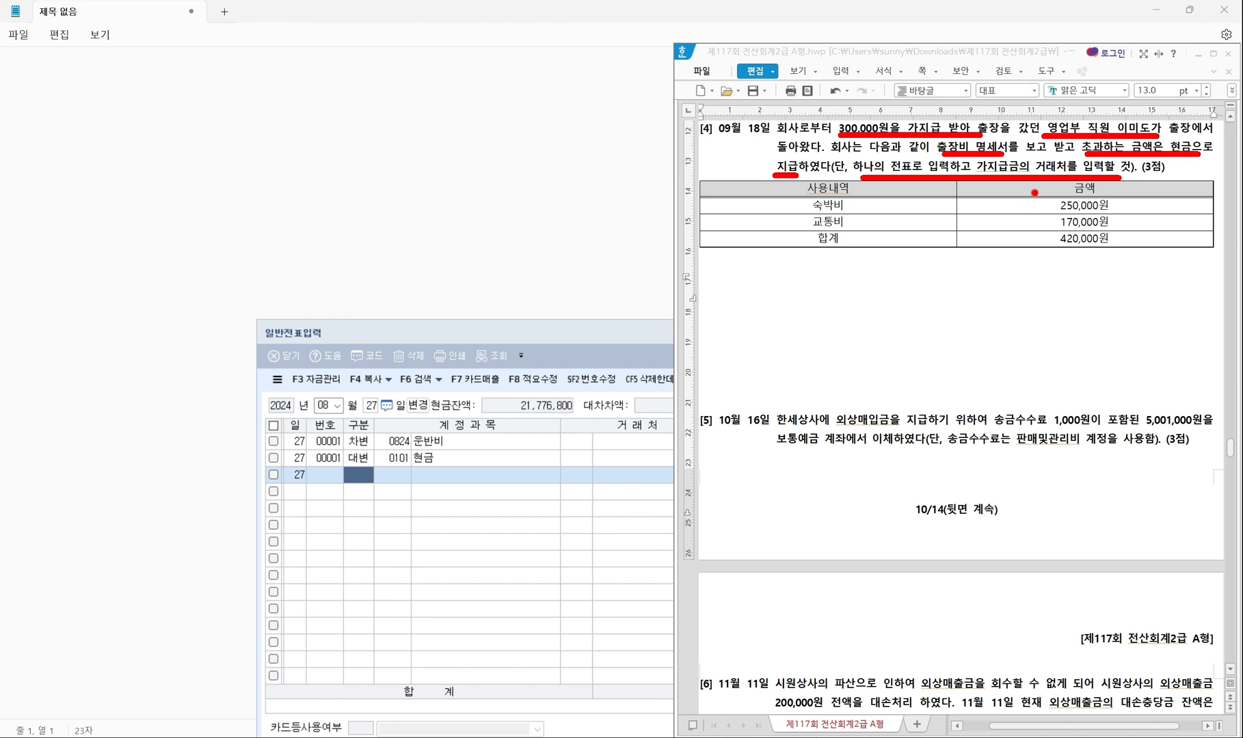
pyautogui.moveTo(1034, 194); pyautogui.dragTo(1118, 230)
pyautogui.click(864, 203)
pyautogui.click(866, 225)
pyautogui.click(879, 250)
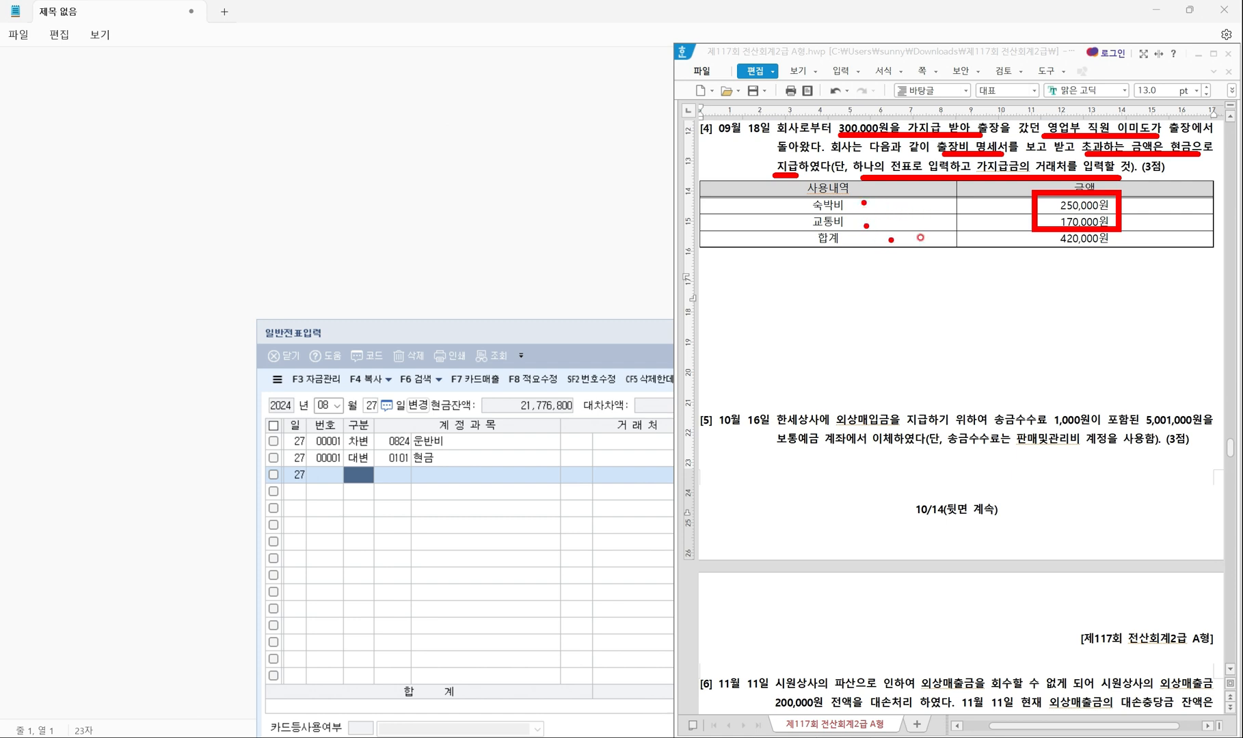
pyautogui.click(1046, 241)
pyautogui.click(721, 285)
pyautogui.press('Escape')
# Write question [4]'s entry: 여비교통비(판) 420,000 / 가지급금 300,000 with the employee's name in parentheses, plus 현금 120,000 on the second credit line.
pyautogui.click(763, 334)
pyautogui.write('여비교통ㄱ')
pyautogui.press('BackSpace')
pyautogui.write('비(판)')
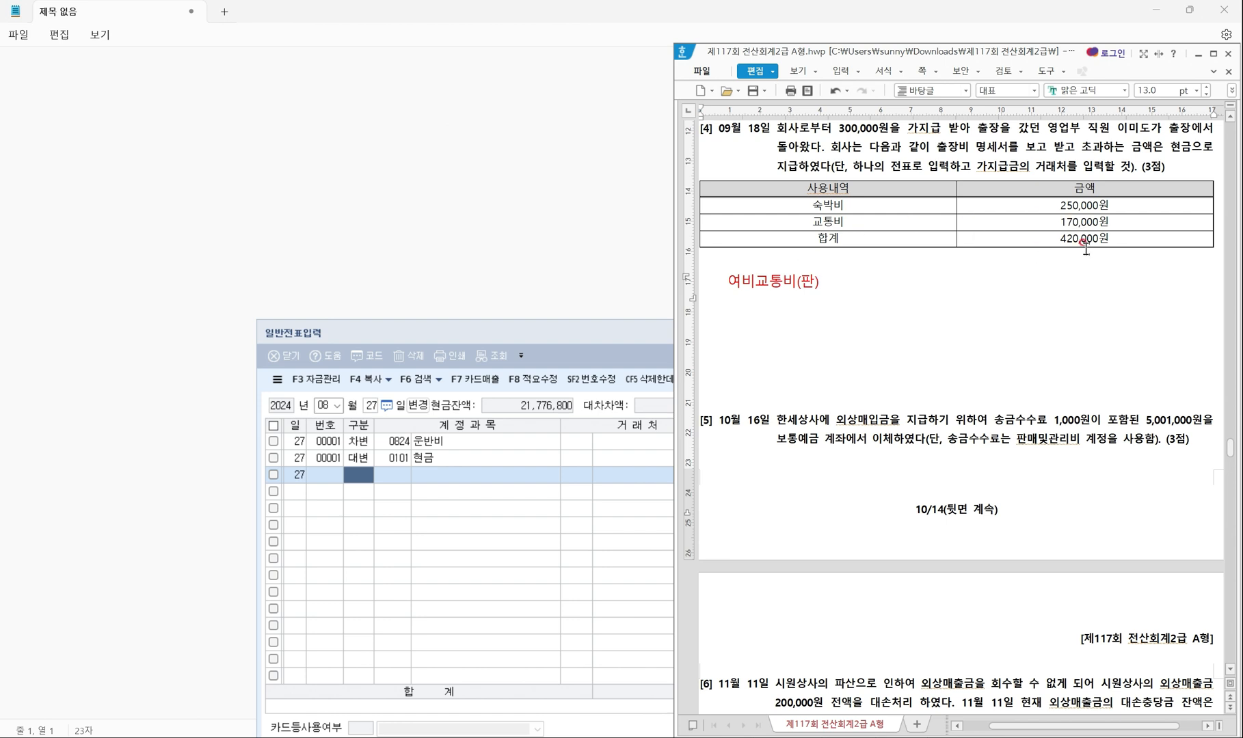
pyautogui.write(' 420,000    /  가지급금 (이미도) 300,000')
pyautogui.press('Return')
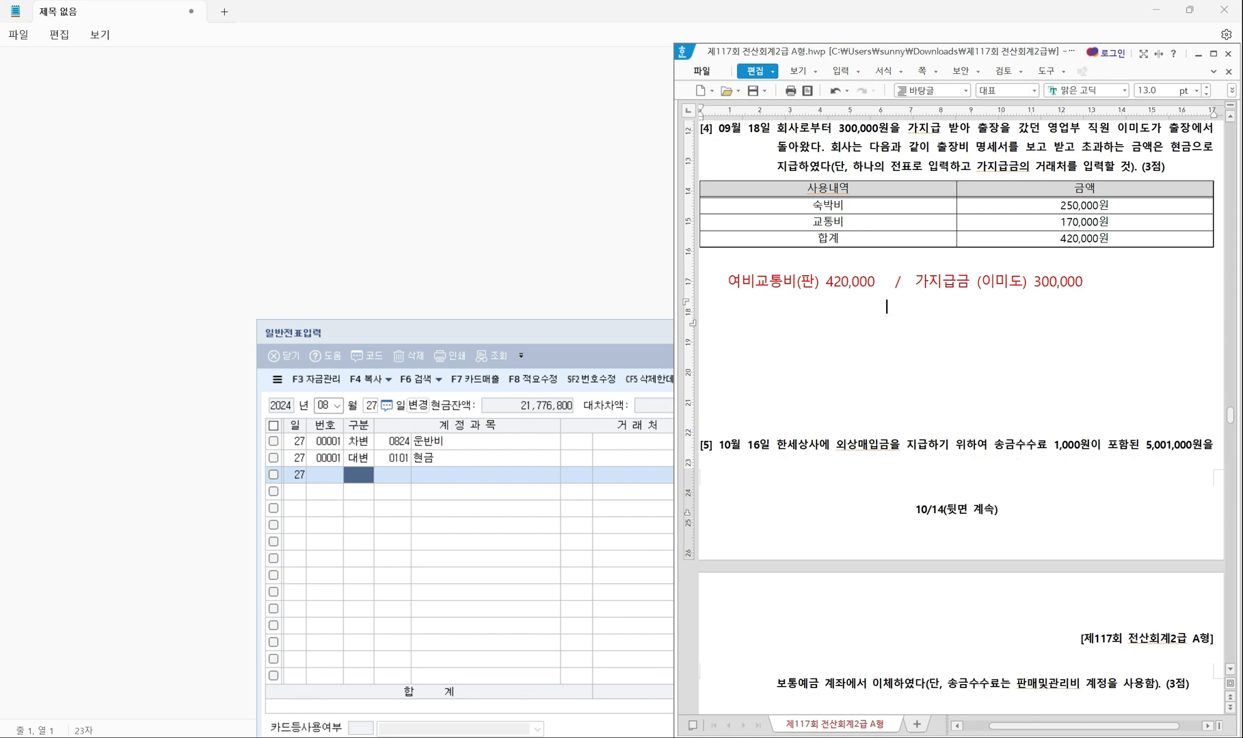
pyautogui.write('현금 120,000')
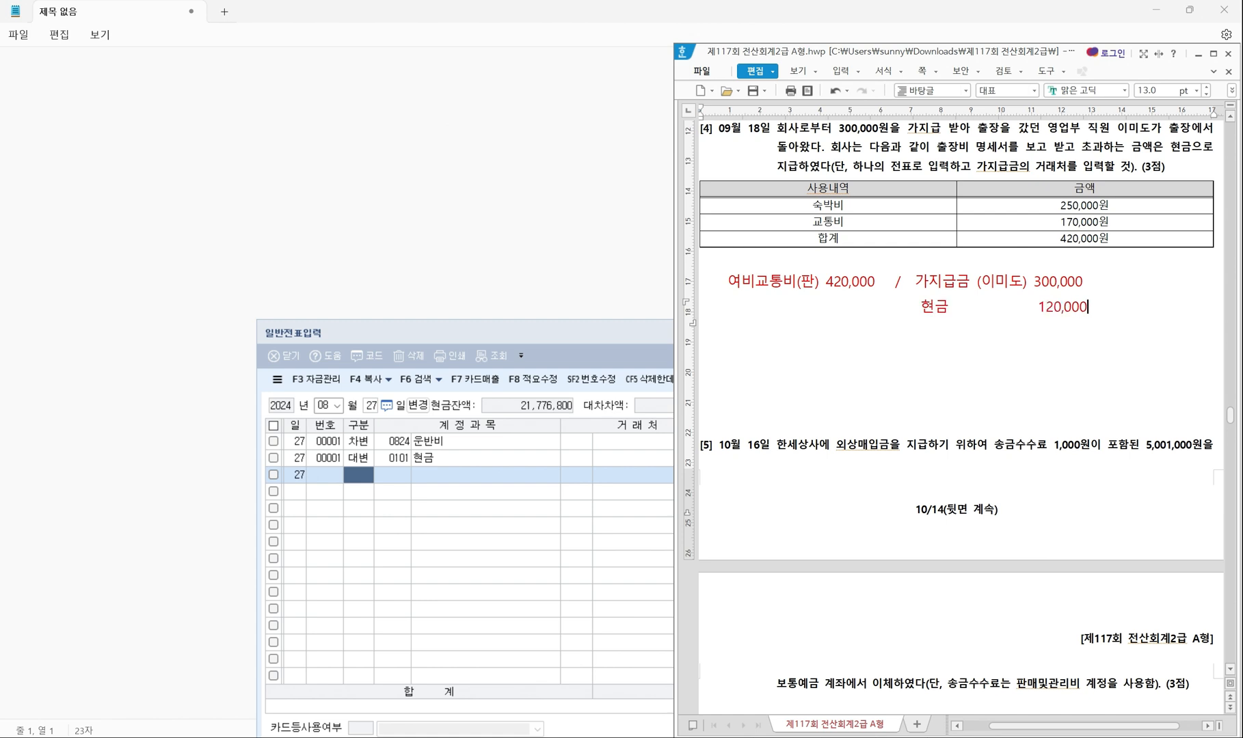
# Set the voucher date to 09월 18일 and start a 차변 line with account 0812 여비교통비 (판매관리비).
pyautogui.click(332, 409)
pyautogui.write('09')
pyautogui.press('Return')
pyautogui.write('18')
pyautogui.press('Return')
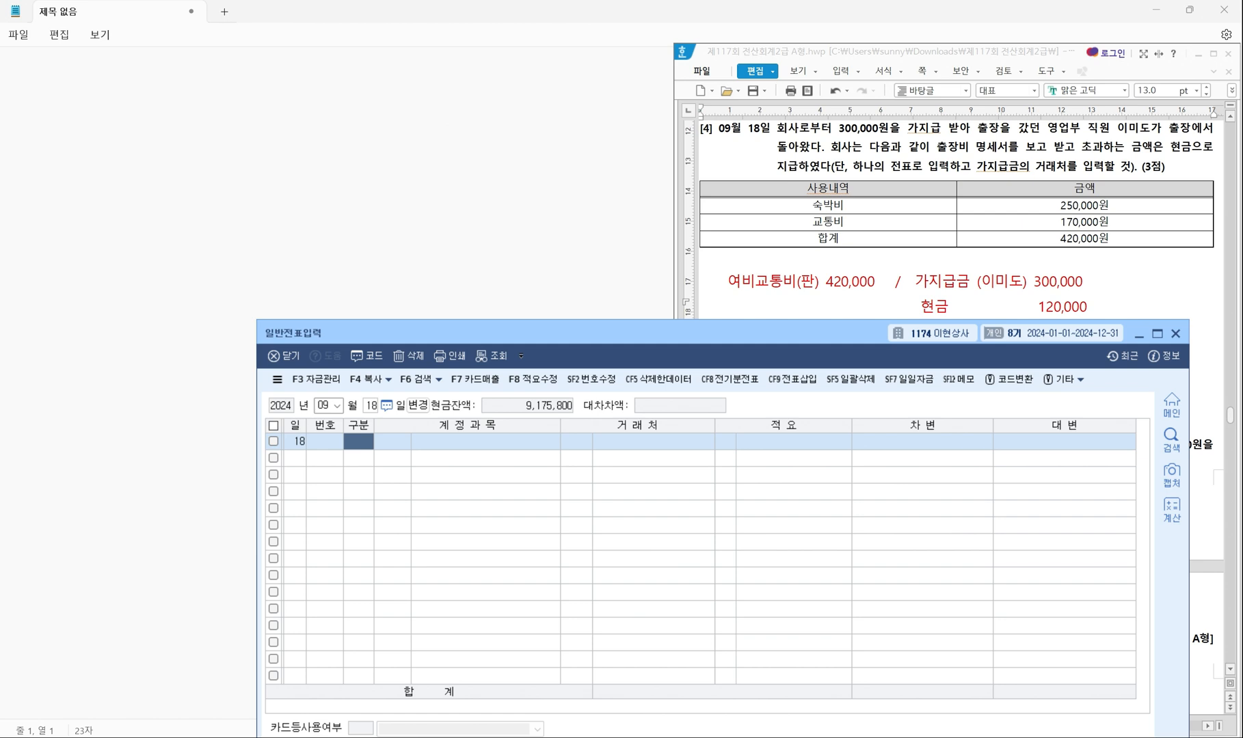
pyautogui.write('3')
pyautogui.press('Return')
pyautogui.write('여비')
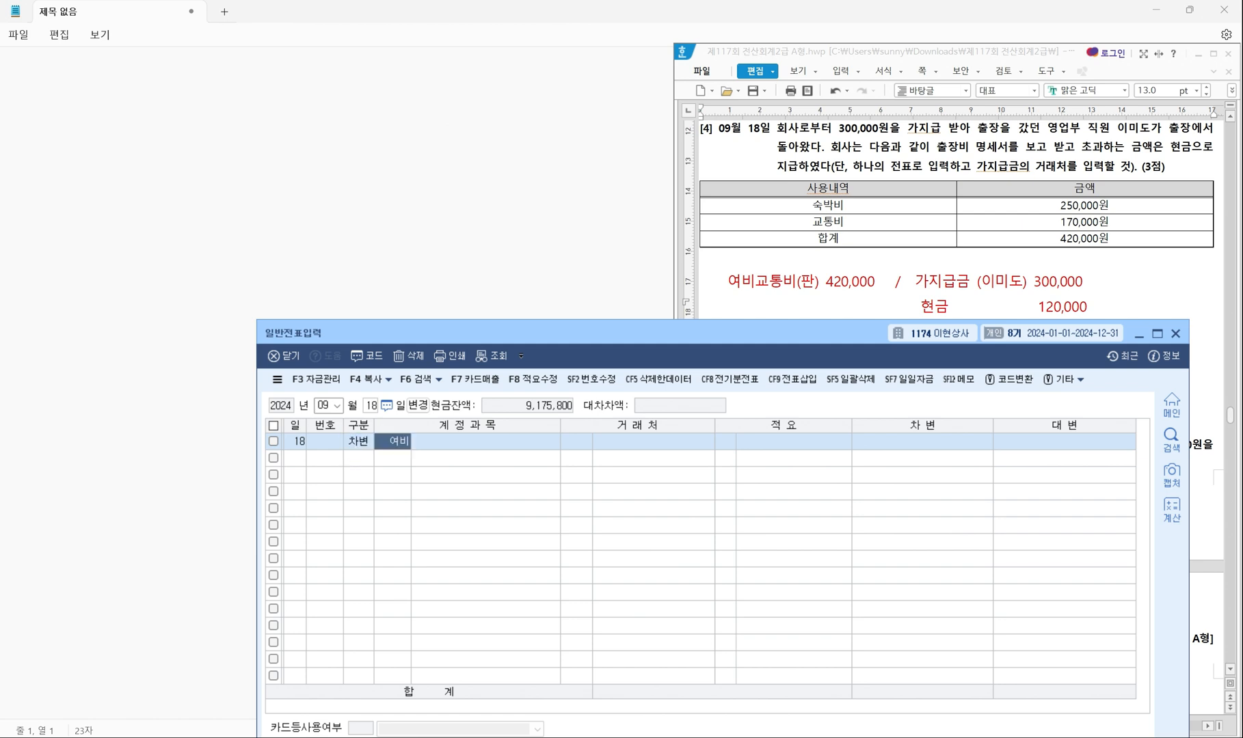
pyautogui.press('Return')
pyautogui.click(644, 604)
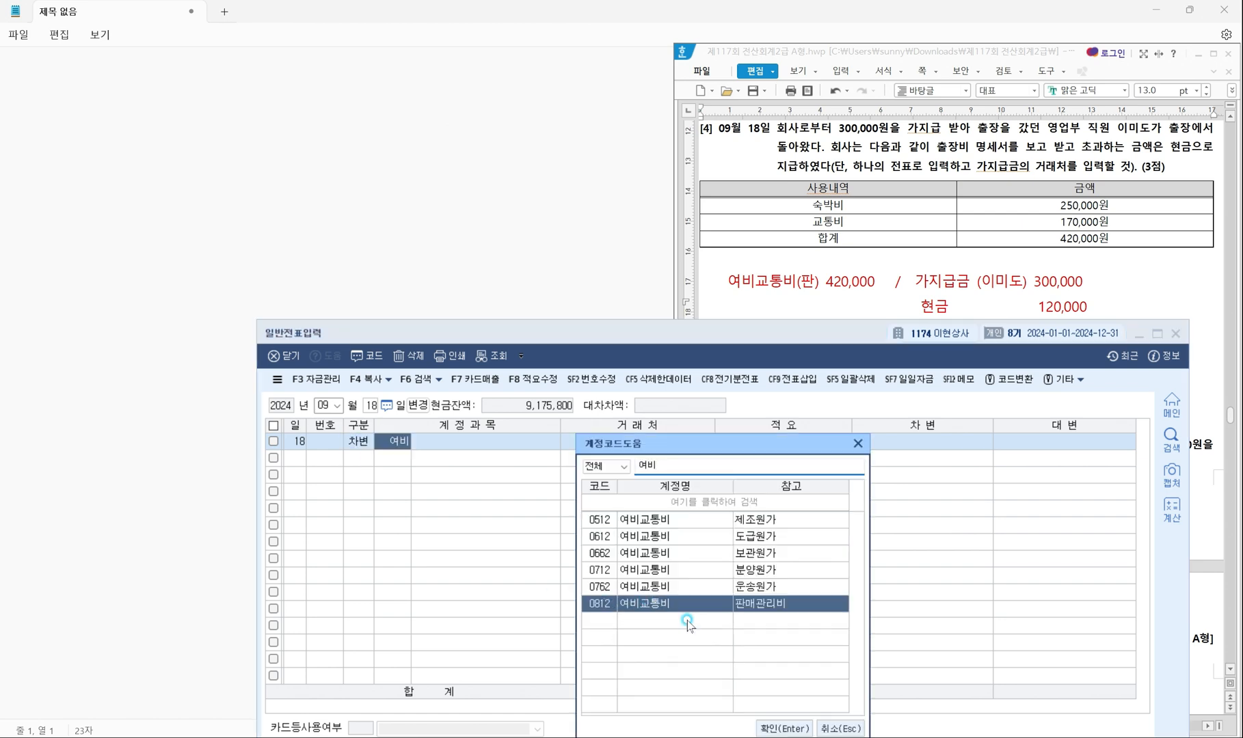
pyautogui.click(785, 729)
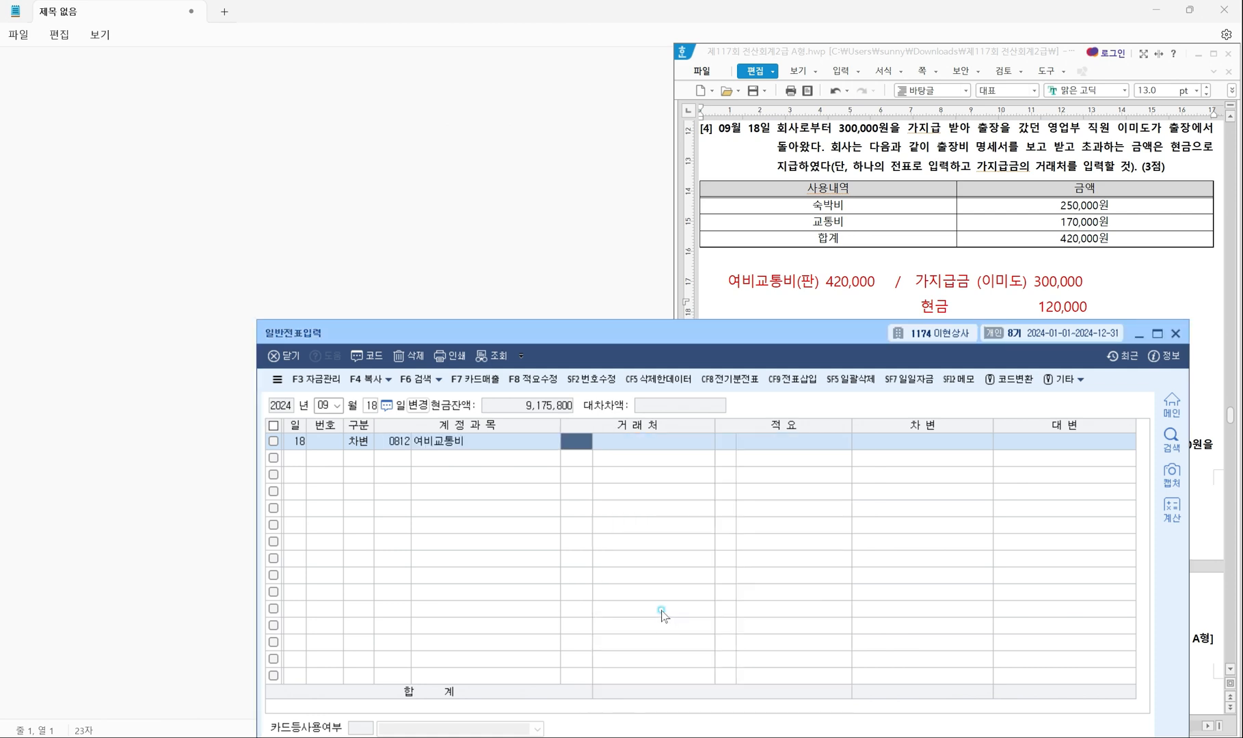
# Set the 여비교통비 line's 차변 amount to 420,000 and make the following line a 대변 line.
pyautogui.press('Return')
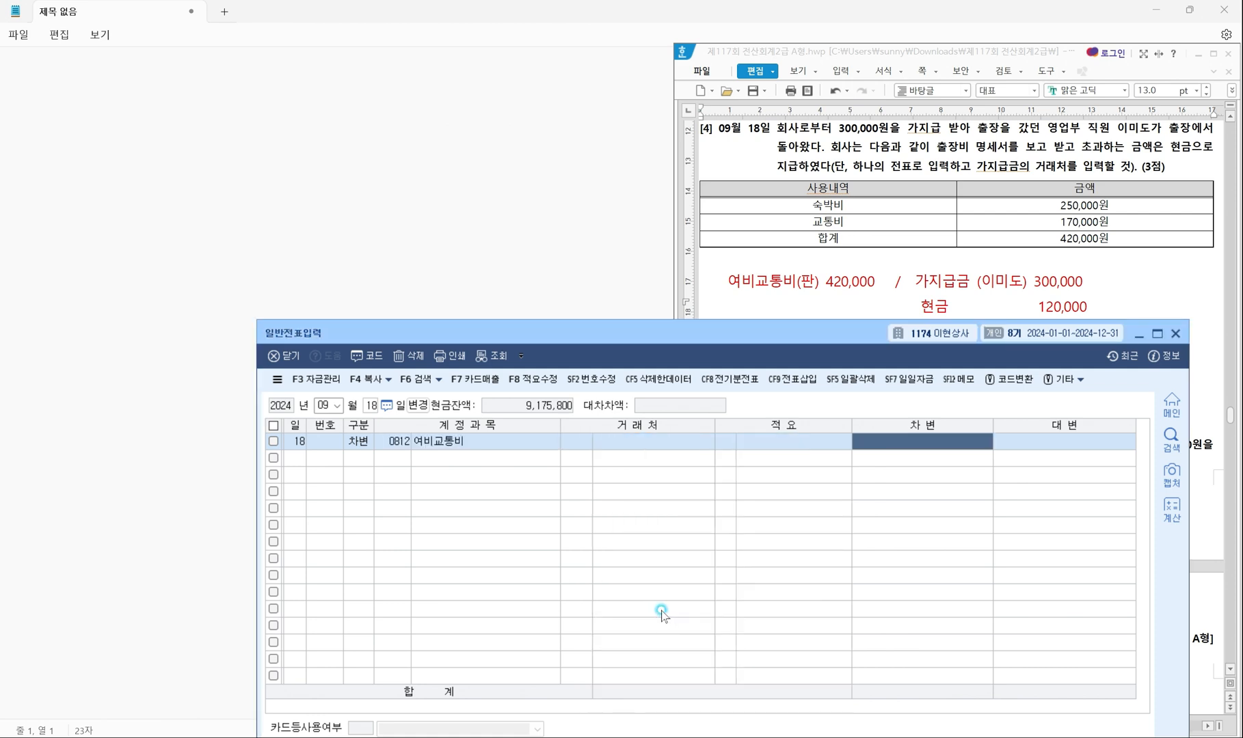
pyautogui.write('420')
pyautogui.press('+')
pyautogui.press('+')
pyautogui.press('Return')
pyautogui.write('4')
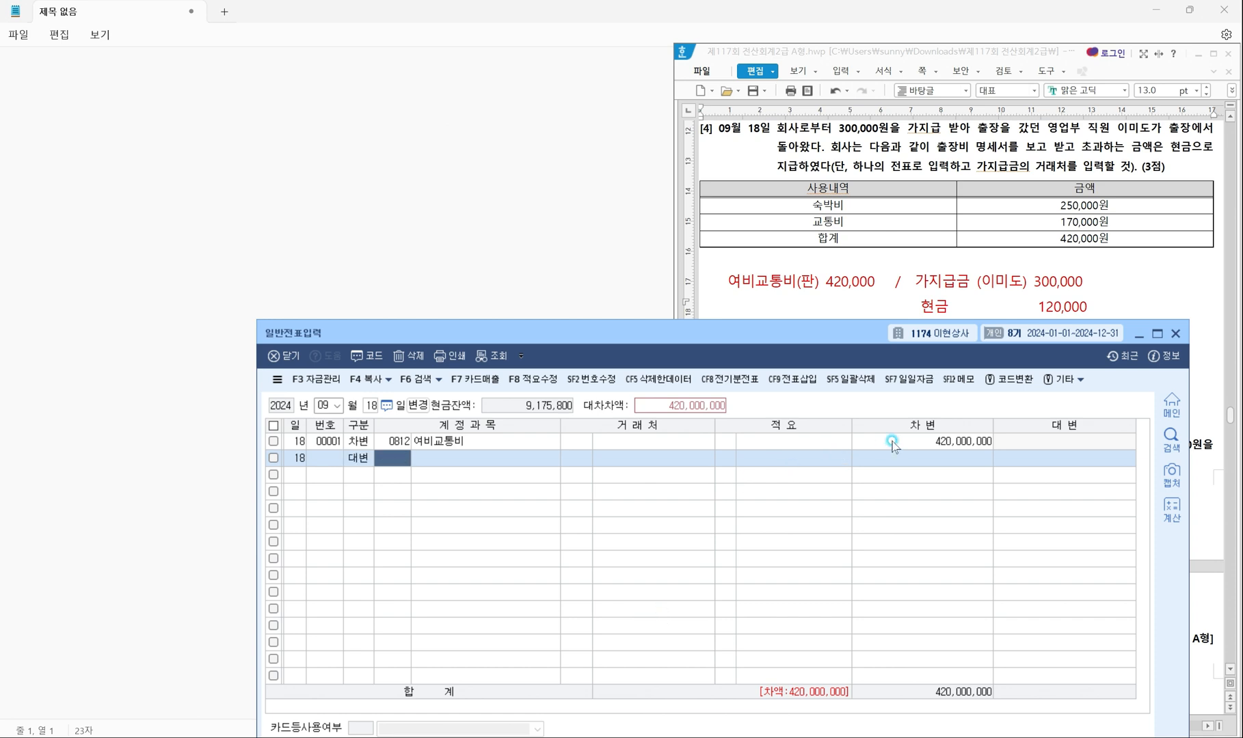
pyautogui.click(906, 441)
pyautogui.write('420')
pyautogui.press('+')
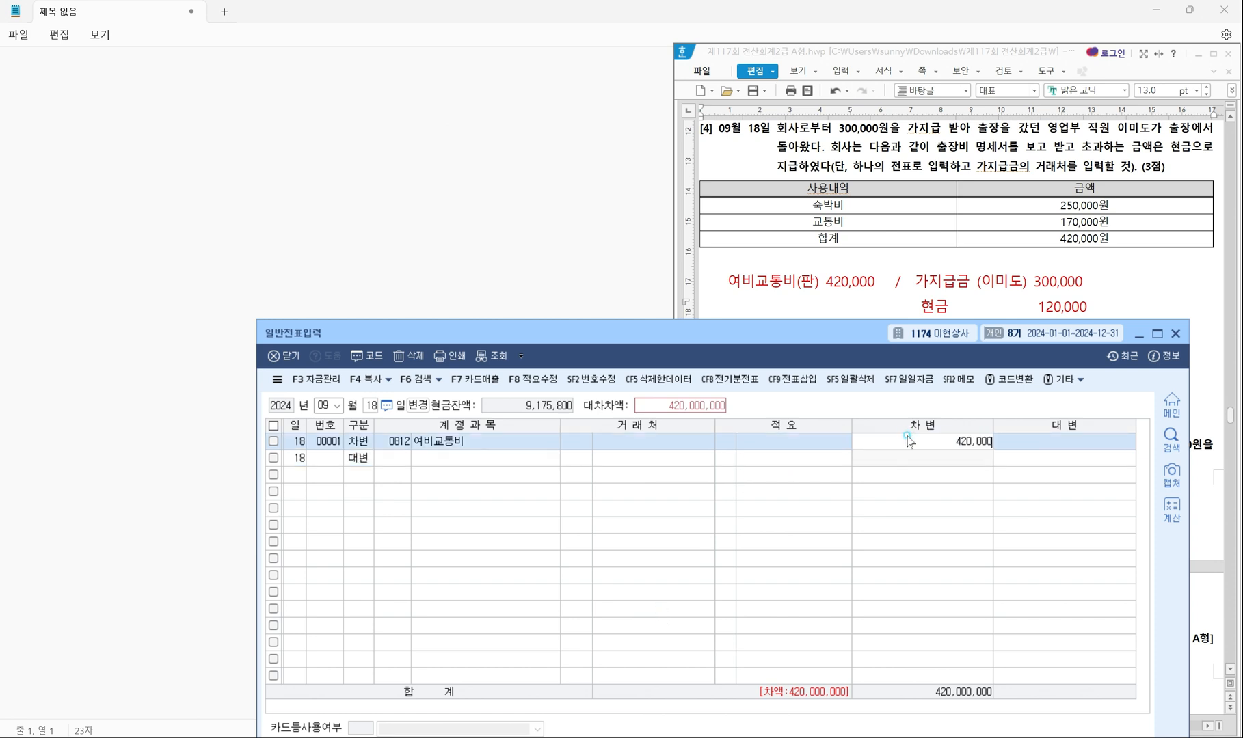
pyautogui.press('Return')
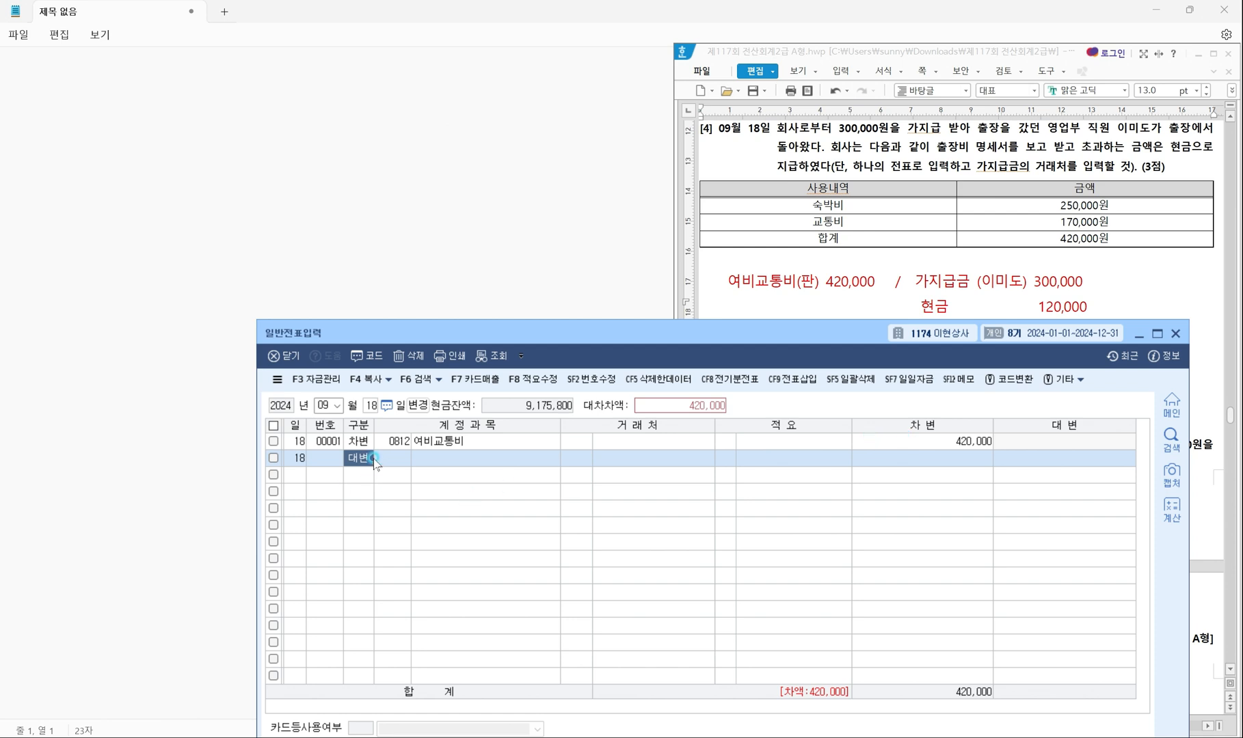
# Fill the 대변 line with account 0134 가지급금, the employee as 거래처 and an amount of 300,000.
pyautogui.press('Return')
pyautogui.write('가지')
pyautogui.press('Return')
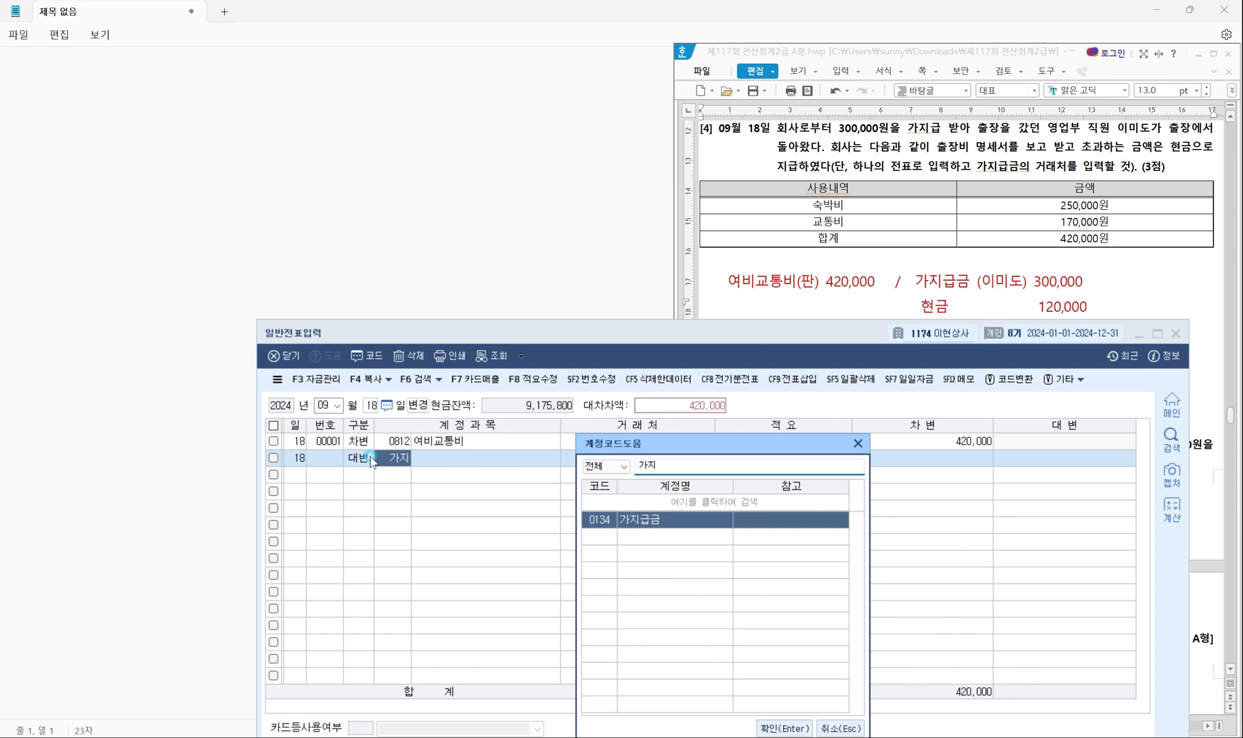
pyautogui.press('Return')
pyautogui.write('이미')
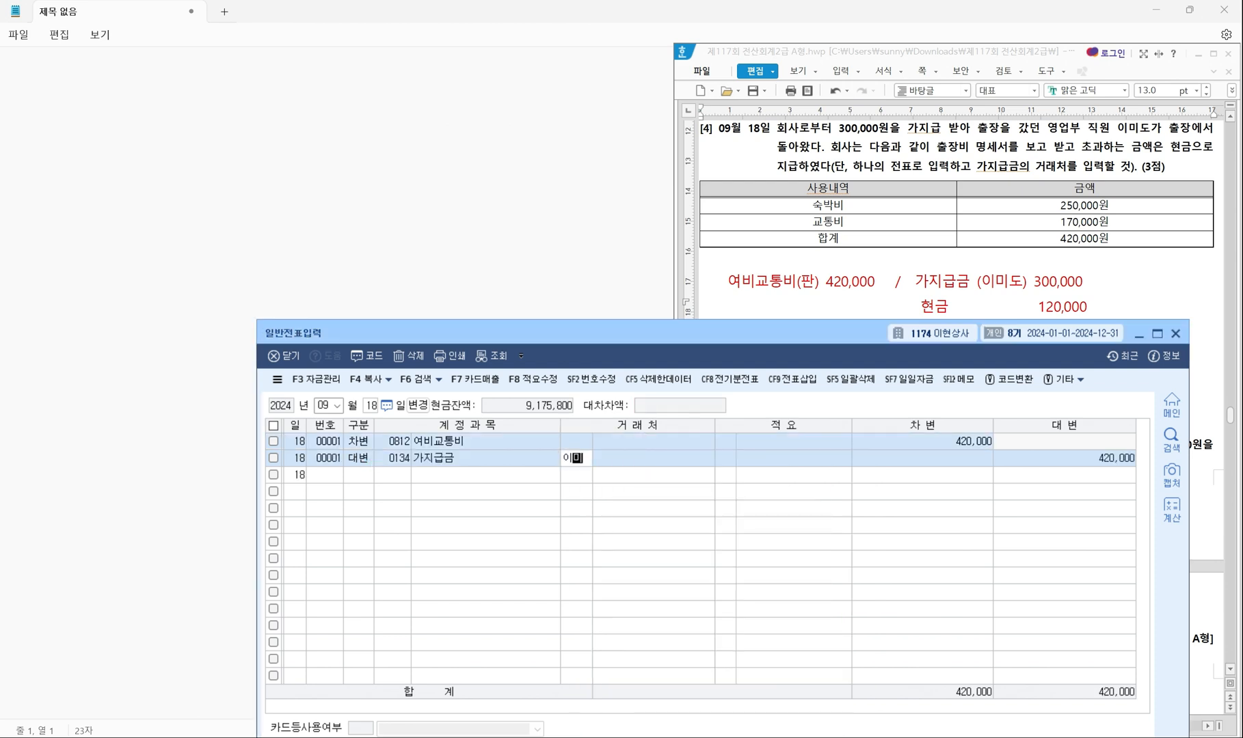
pyautogui.press('Return')
pyautogui.press('Return')
pyautogui.press('Return')
pyautogui.press('Return')
pyautogui.write('300000')
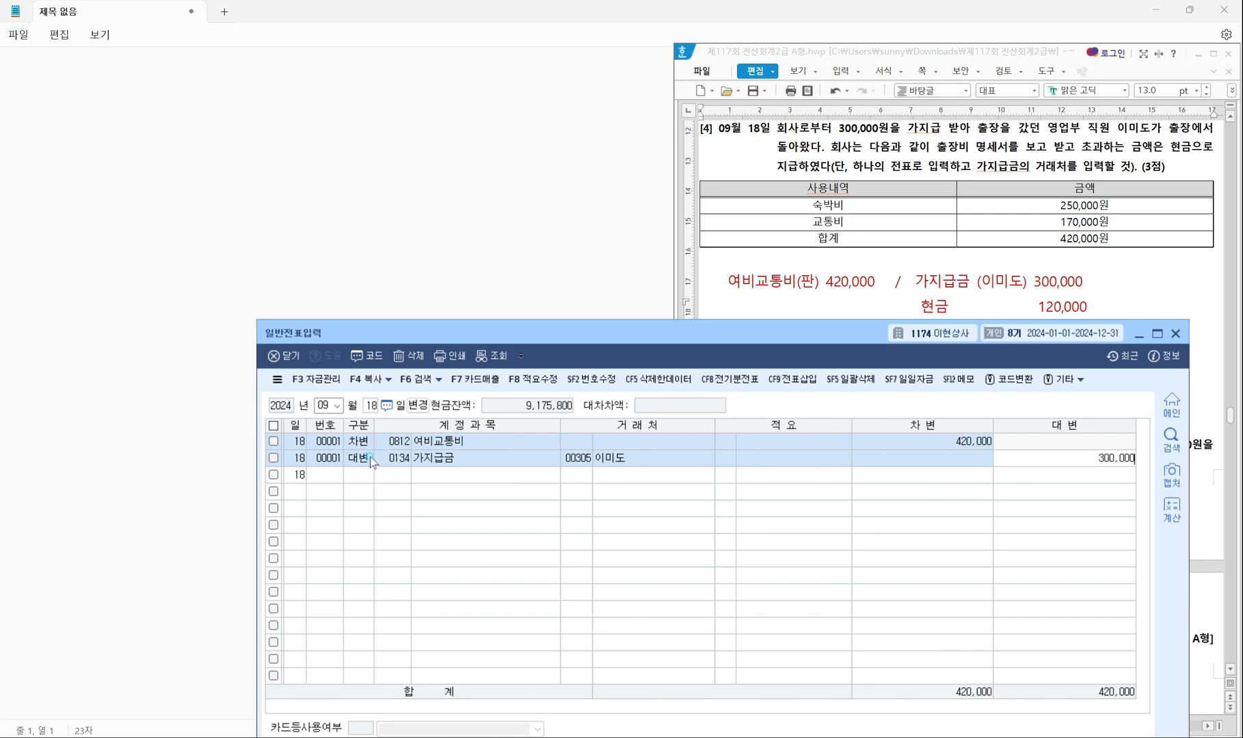
pyautogui.press('Return')
# Add a second 대변 line for account 0101 현금 with 120,000 to balance the 09월 18일 entry.
pyautogui.write('4')
pyautogui.press('Return')
pyautogui.write('101')
pyautogui.press('Return')
pyautogui.press('Return')
pyautogui.press('Return')
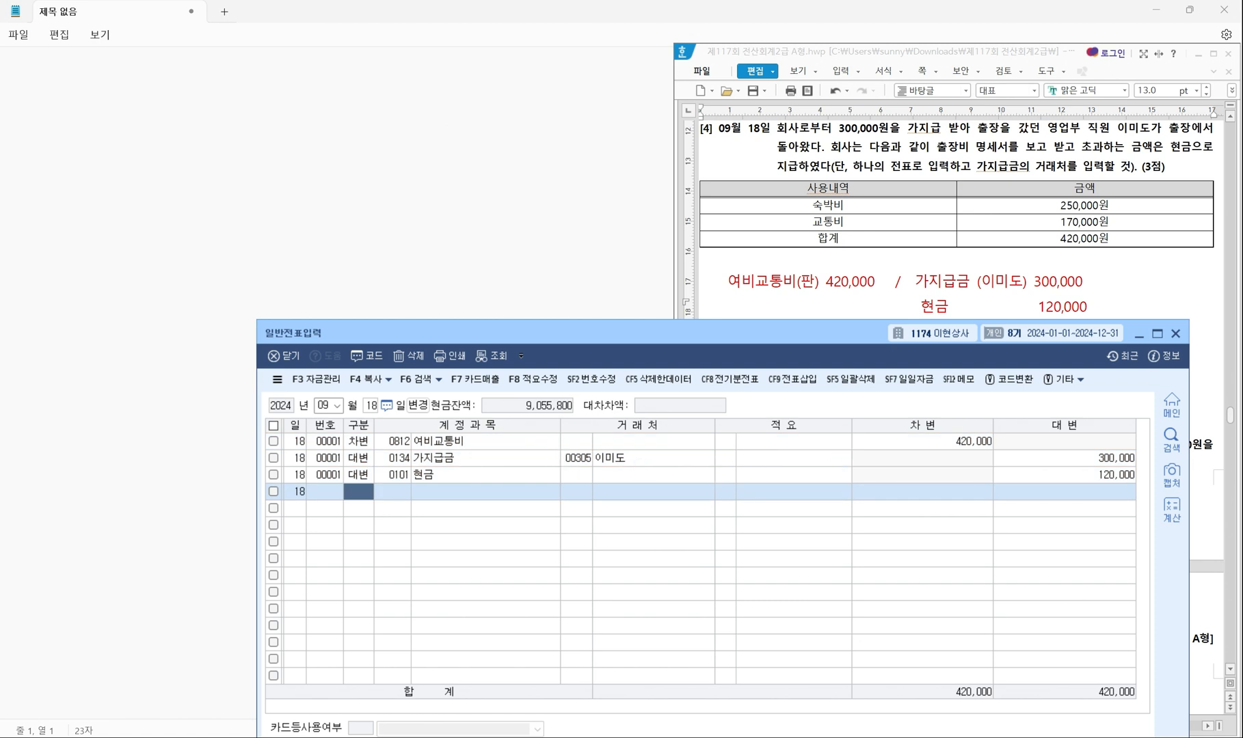
# Examine question [5]'s 송금수수료, total transferred from 보통예금 and the requirement to use a 판매및관리비 account.
pyautogui.click(958, 273)
pyautogui.scroll(-5, 957, 431)
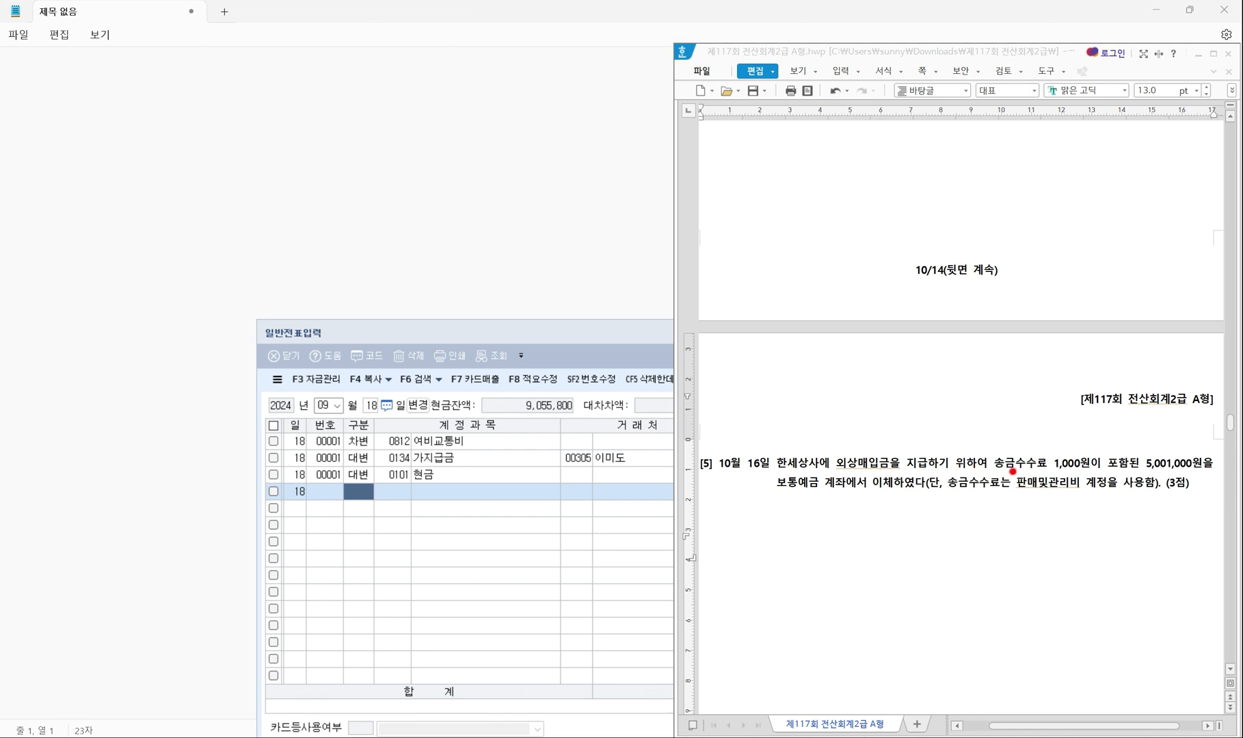
pyautogui.moveTo(996, 470); pyautogui.dragTo(1217, 474)
pyautogui.moveTo(778, 487); pyautogui.dragTo(892, 489)
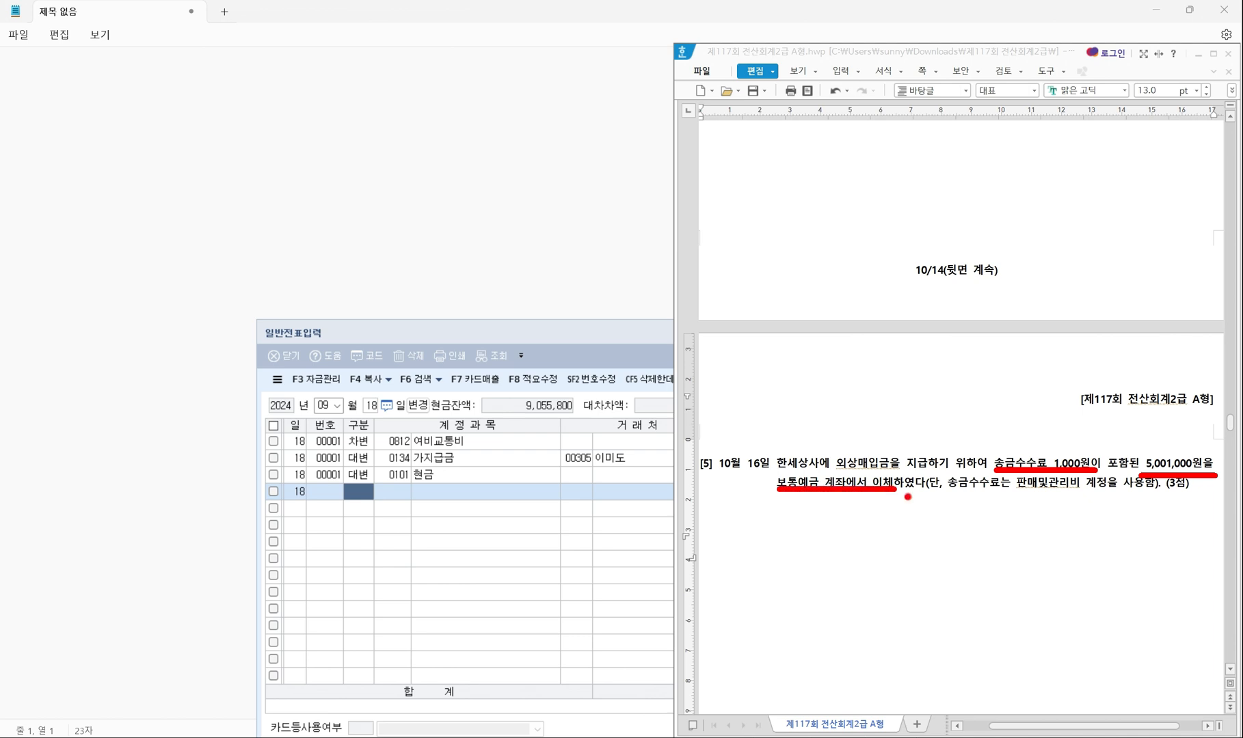
pyautogui.moveTo(950, 492); pyautogui.dragTo(1165, 493)
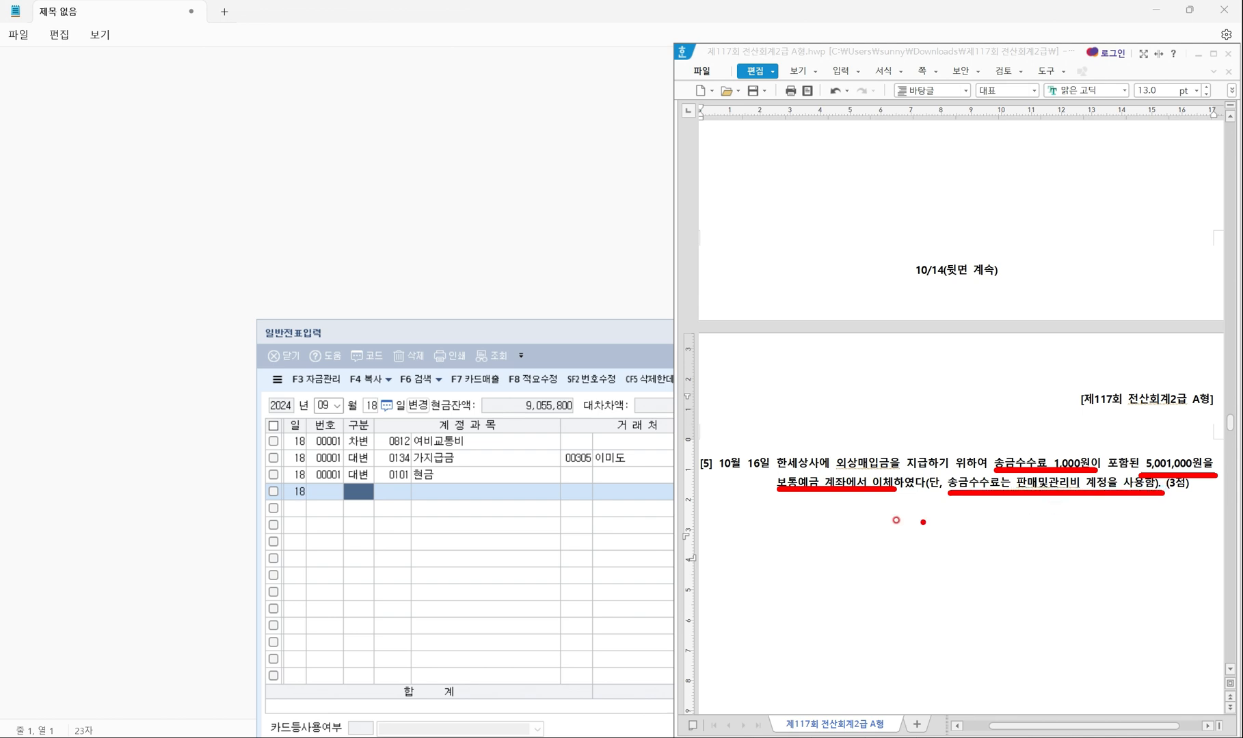
pyautogui.press('Escape')
# Write question [5]'s entry: 외상매입금 (한세상사) 5,000,000 / 보통예금 5,001,000, with 수수료비용(판) 1,000 on the second debit line.
pyautogui.click(794, 531)
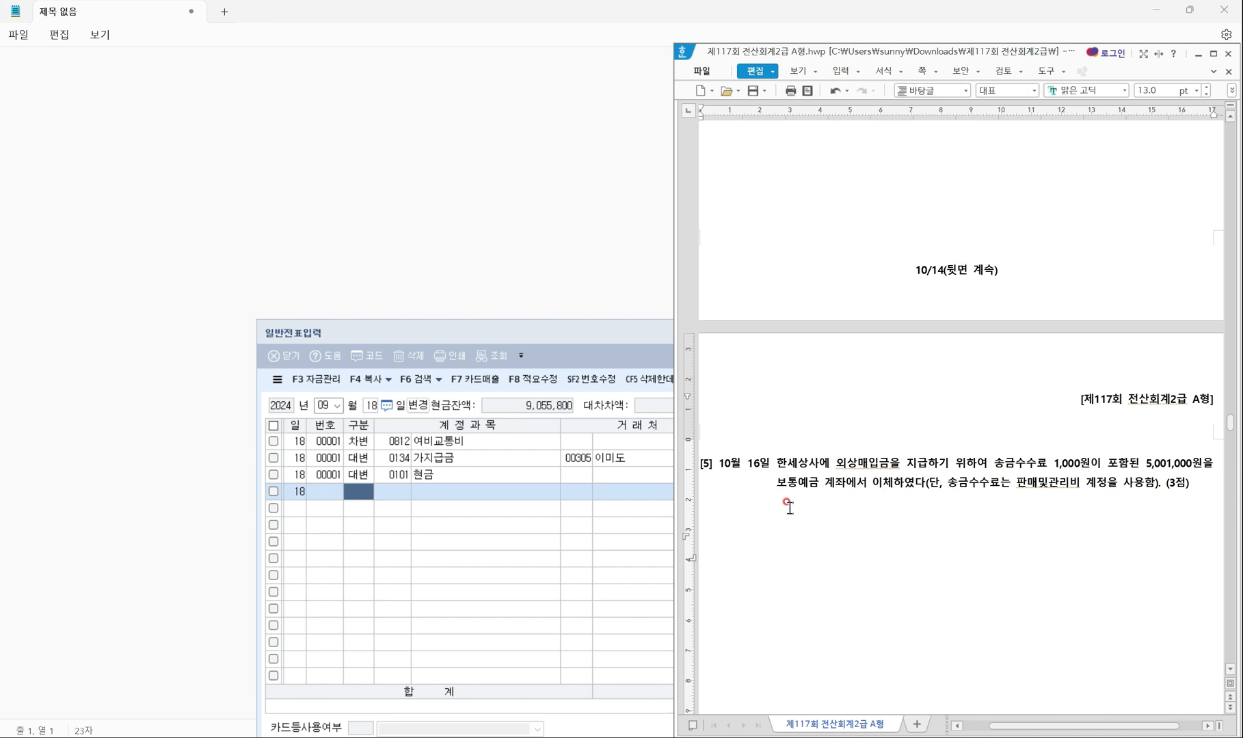
pyautogui.write('외상매입금 (한세상사) 5,000,000')
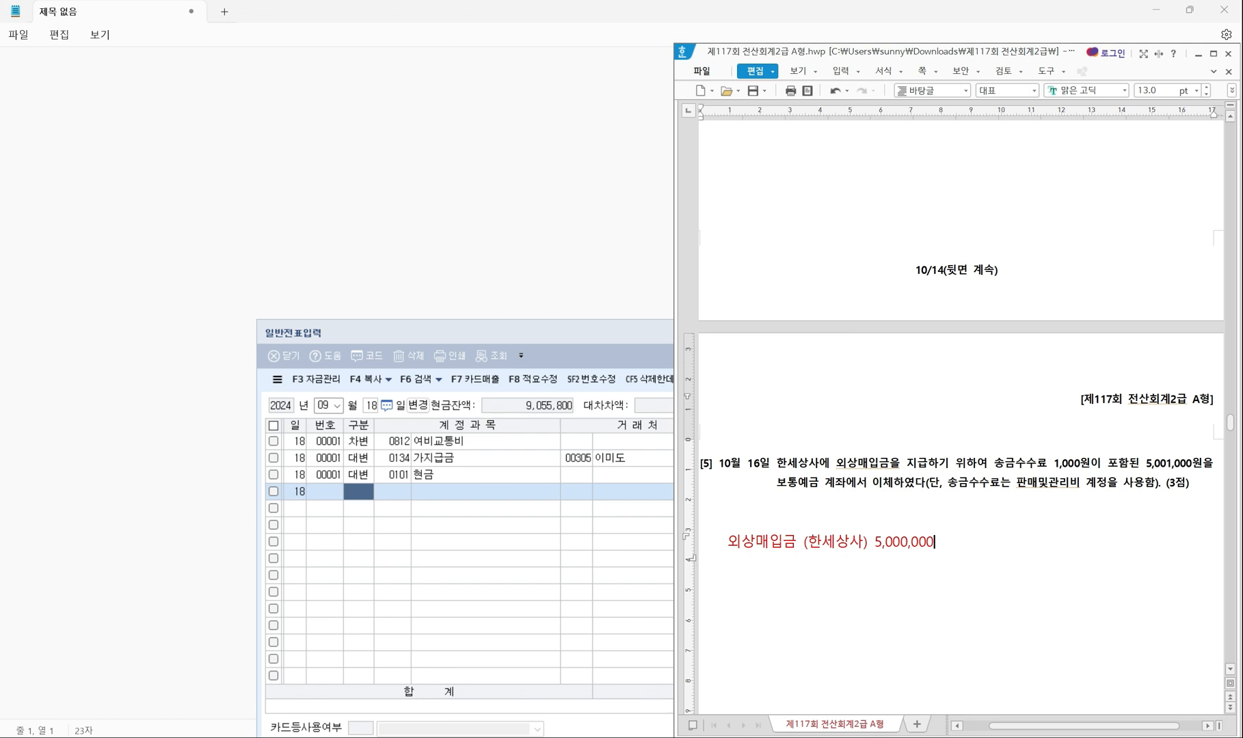
pyautogui.write('  /  보통예금 5,001,000')
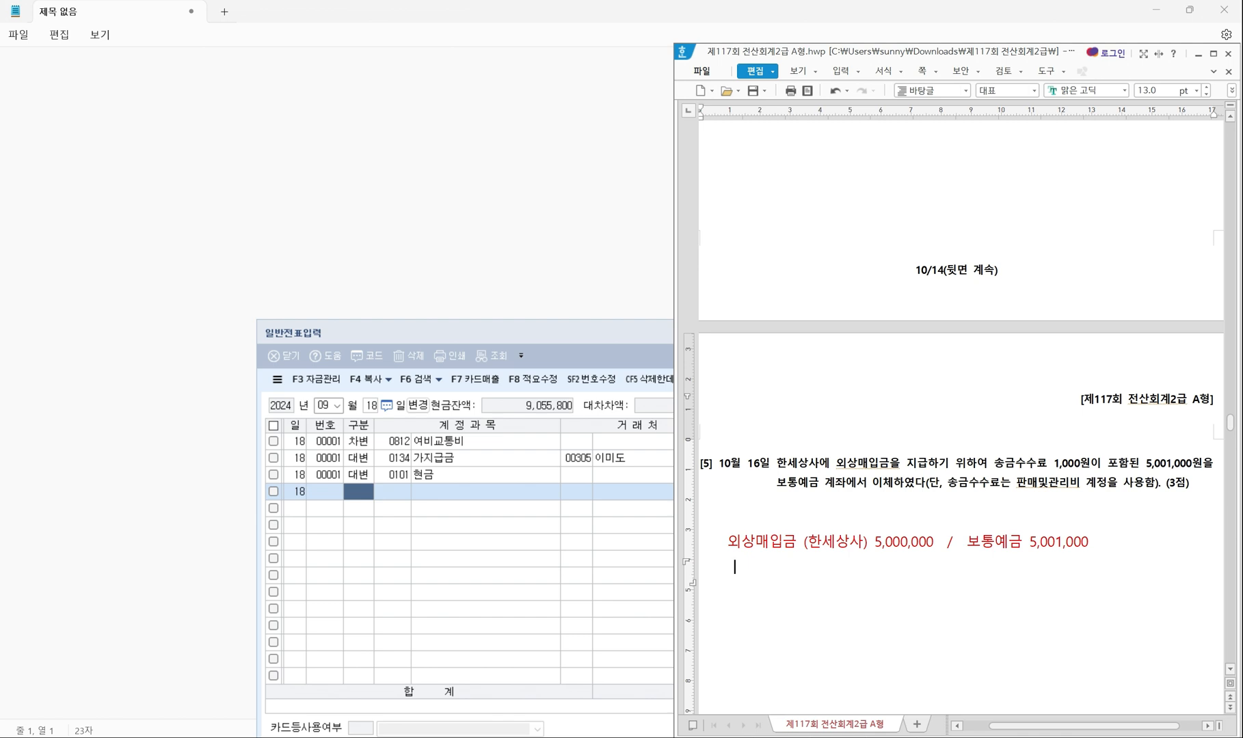
pyautogui.write('수수료비용(판)             ')
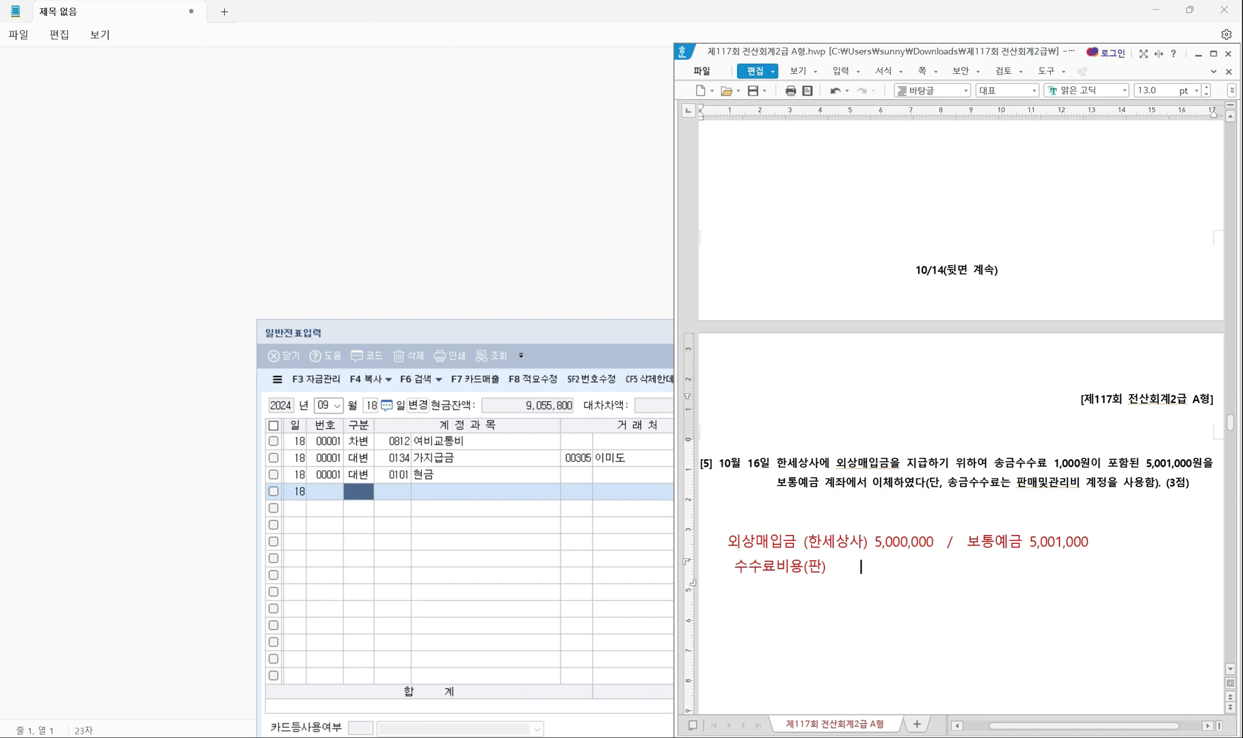
pyautogui.write('1,000')
# Set the voucher date to 10월 16일 and start a 차변 line with account 0251 외상매입금.
pyautogui.click(326, 404)
pyautogui.write('10')
pyautogui.press('Return')
pyautogui.write('16')
pyautogui.press('Return')
pyautogui.write('3')
pyautogui.press('Return')
pyautogui.write('외상매')
pyautogui.press('Return')
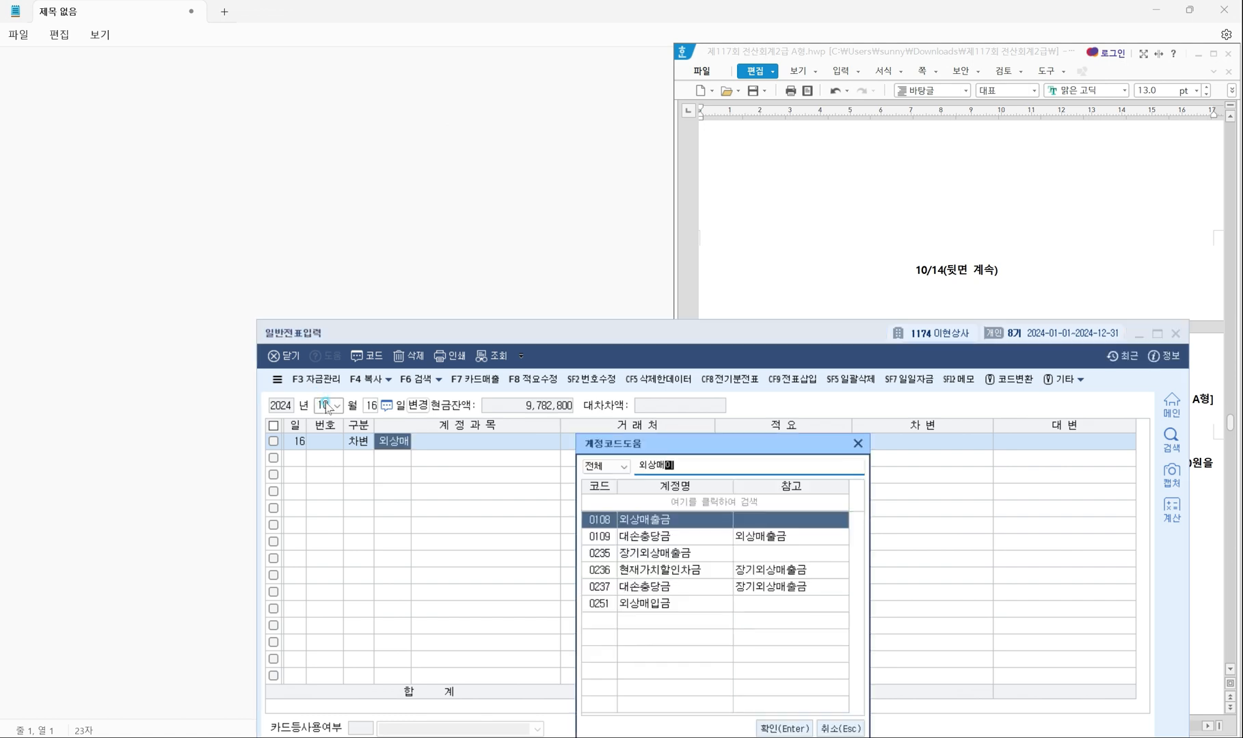
pyautogui.write('입')
pyautogui.press('Return')
# Assign 한세상사 as the 외상매입금 line's 거래처 and enter 5,000,000 as its 차변 amount.
pyautogui.write('하세')
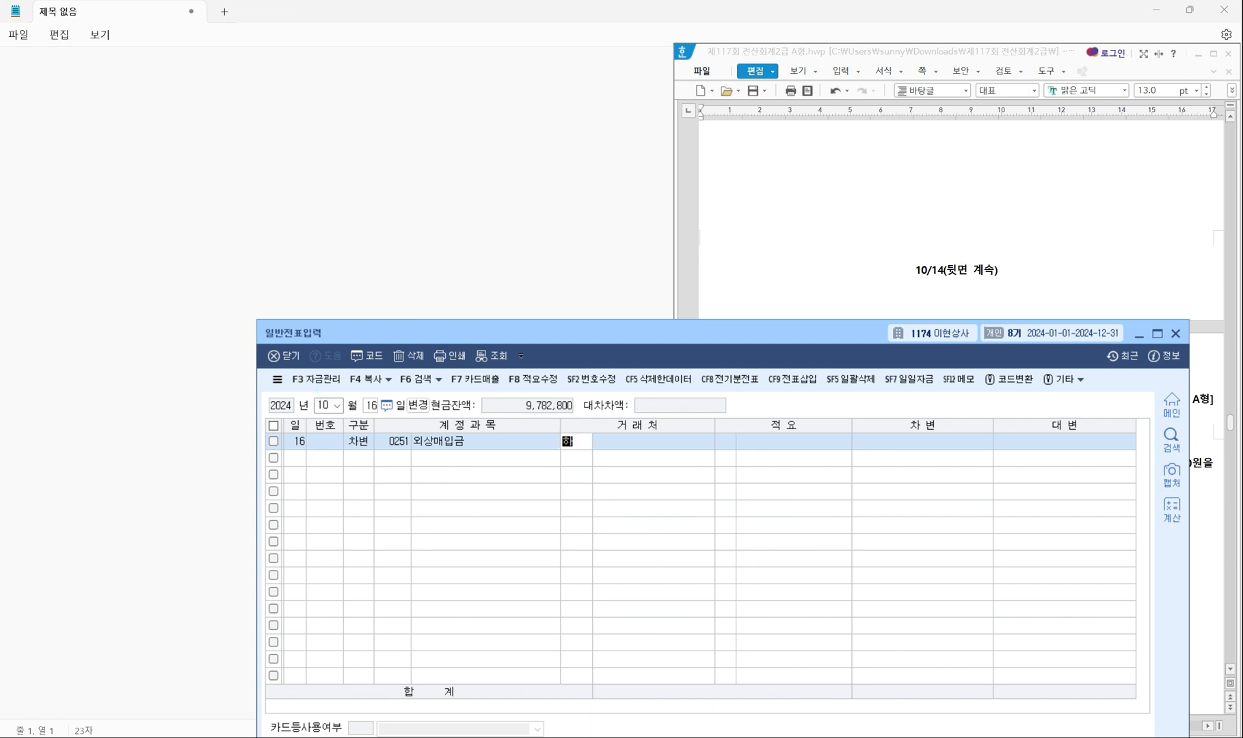
pyautogui.press('Return')
pyautogui.press('Return')
pyautogui.press('Return')
pyautogui.write('5000000')
pyautogui.press('Return')
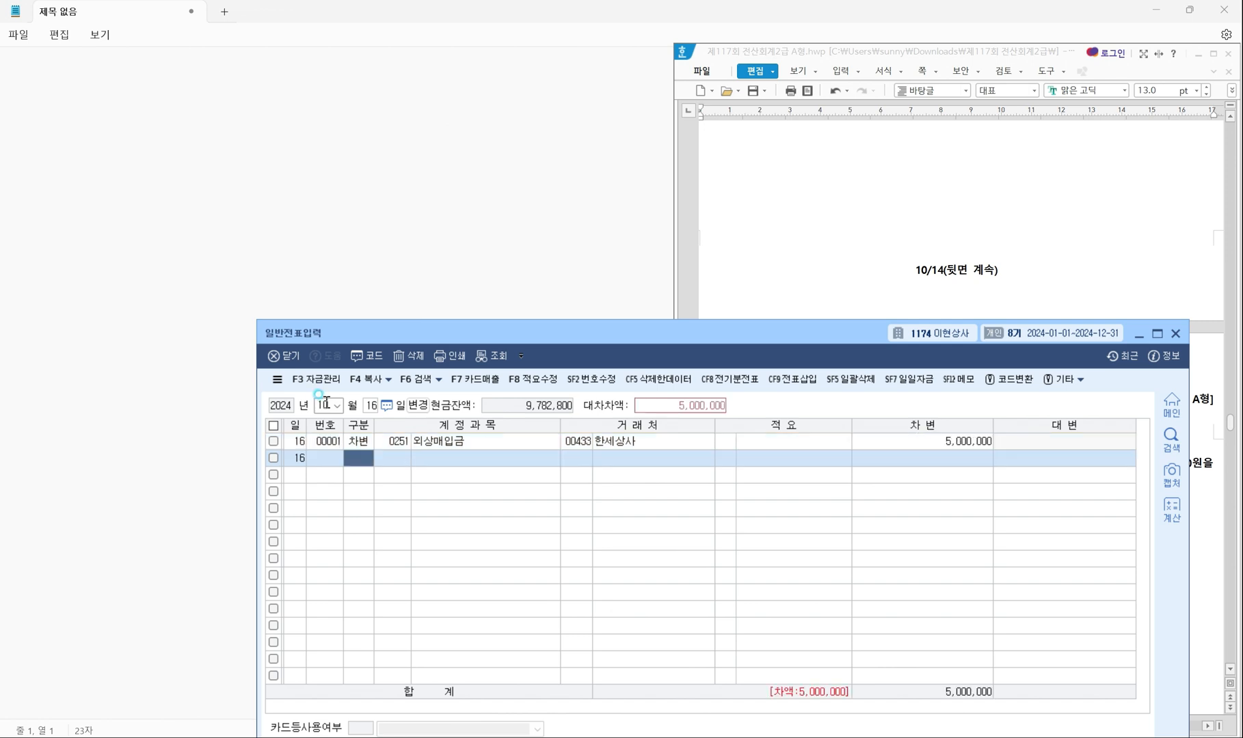
# Add a second 차변 line with account 0831 수수료비용 classified as 판매관리비.
pyautogui.write('3')
pyautogui.press('Return')
pyautogui.write('수수')
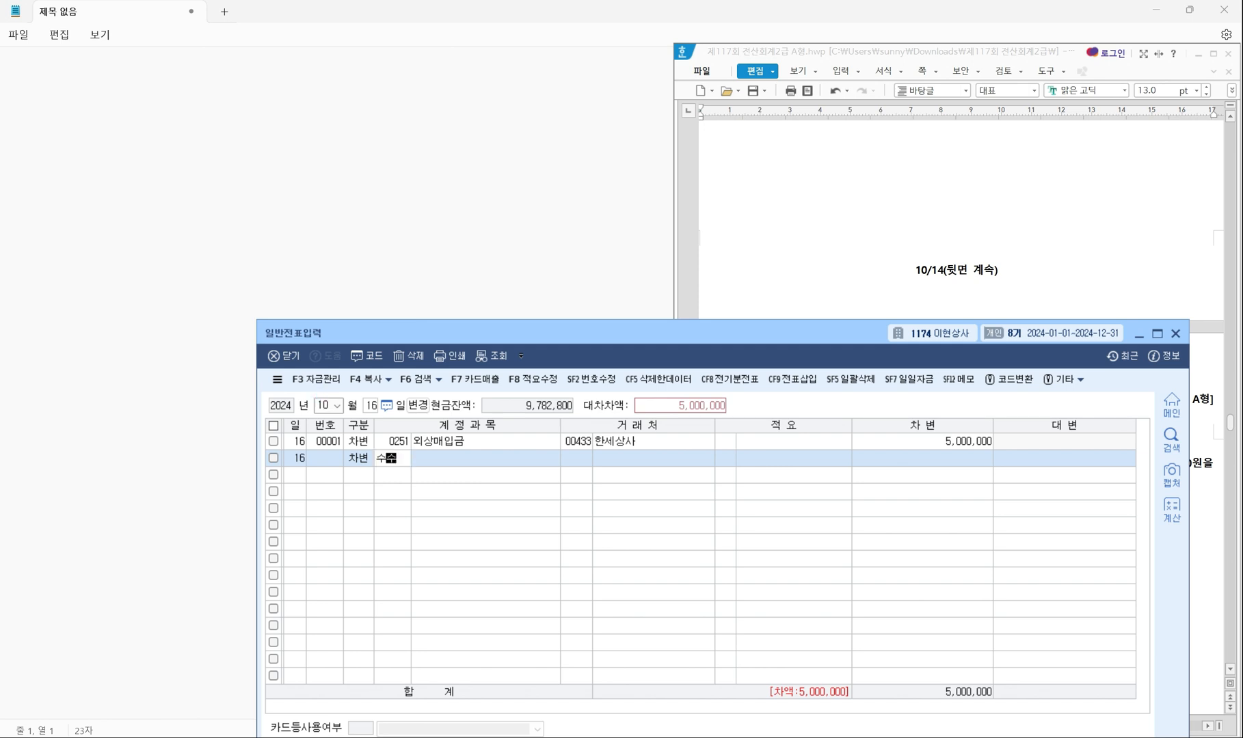
pyautogui.write('료')
pyautogui.press('Return')
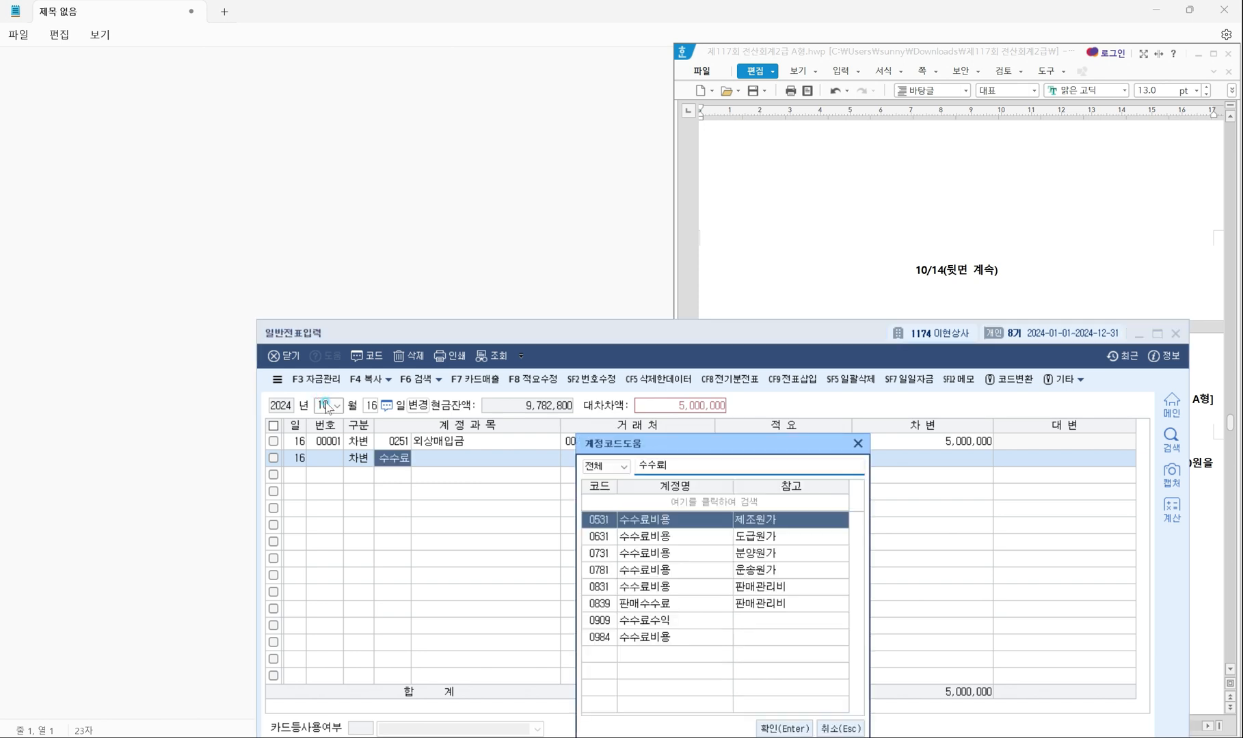
pyautogui.click(675, 588)
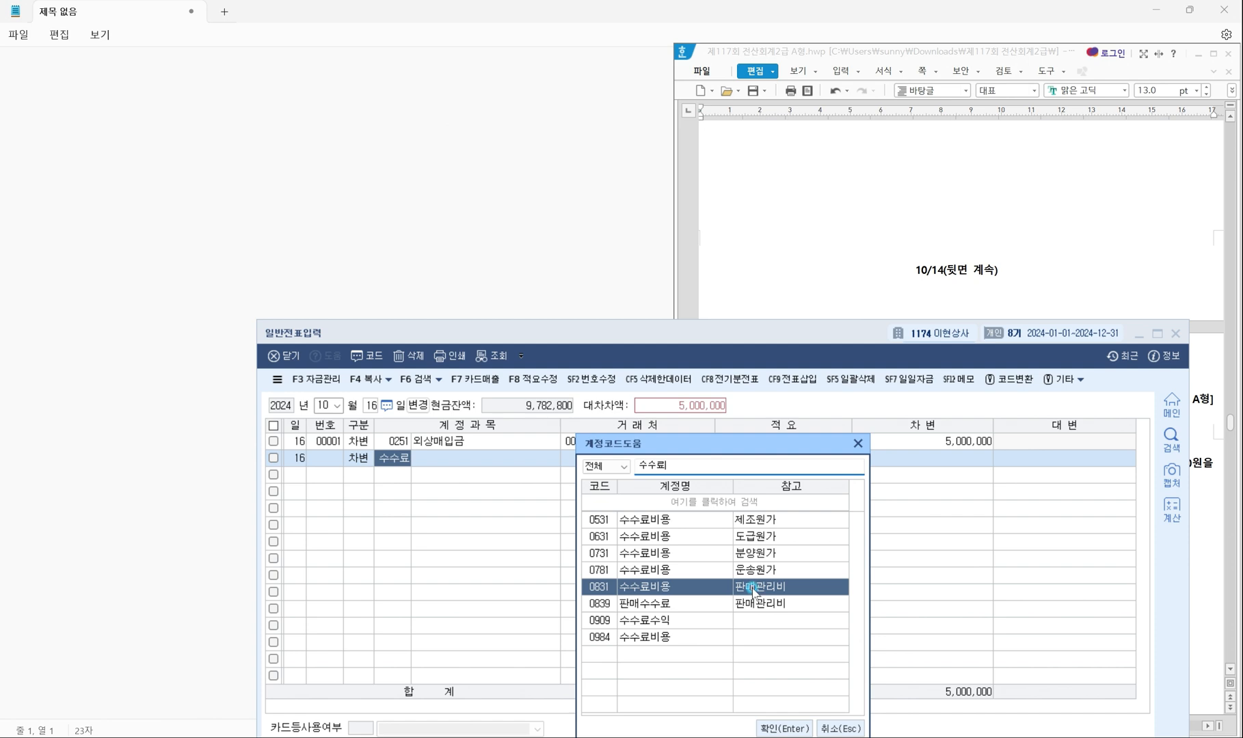
pyautogui.click(673, 589)
pyautogui.moveTo(578, 578); pyautogui.dragTo(809, 592)
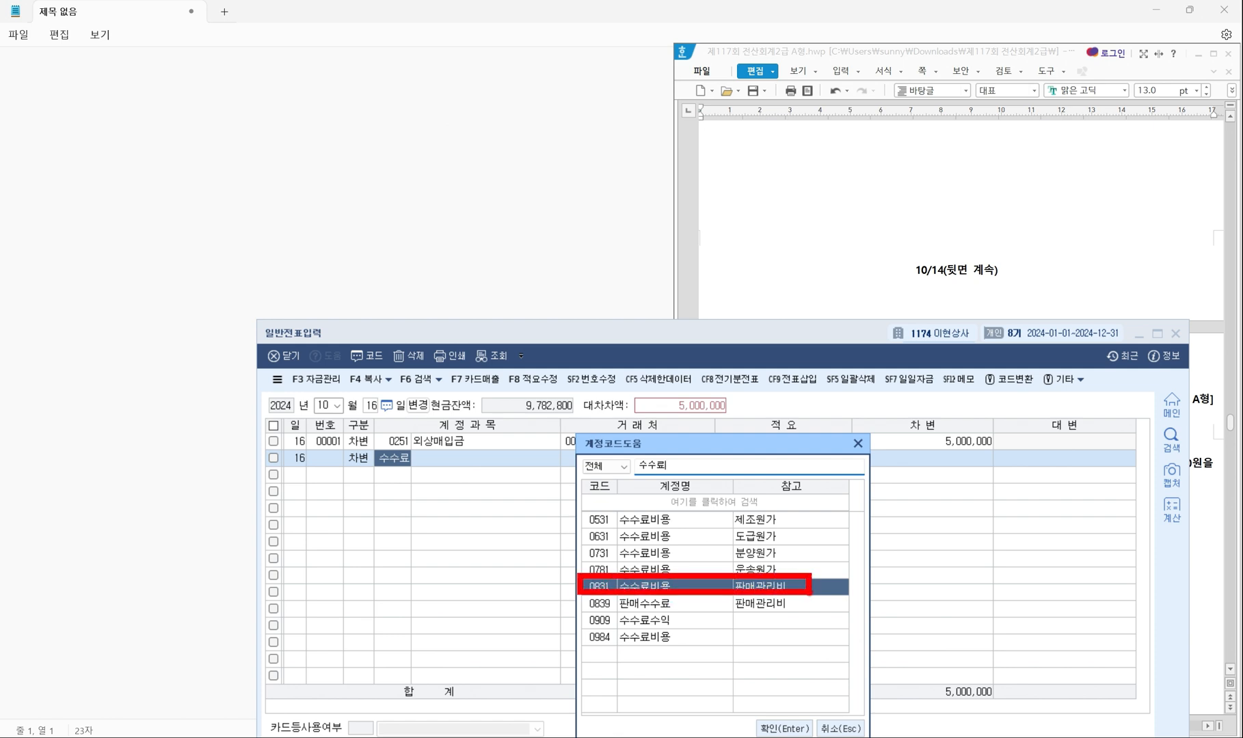
pyautogui.click(791, 729)
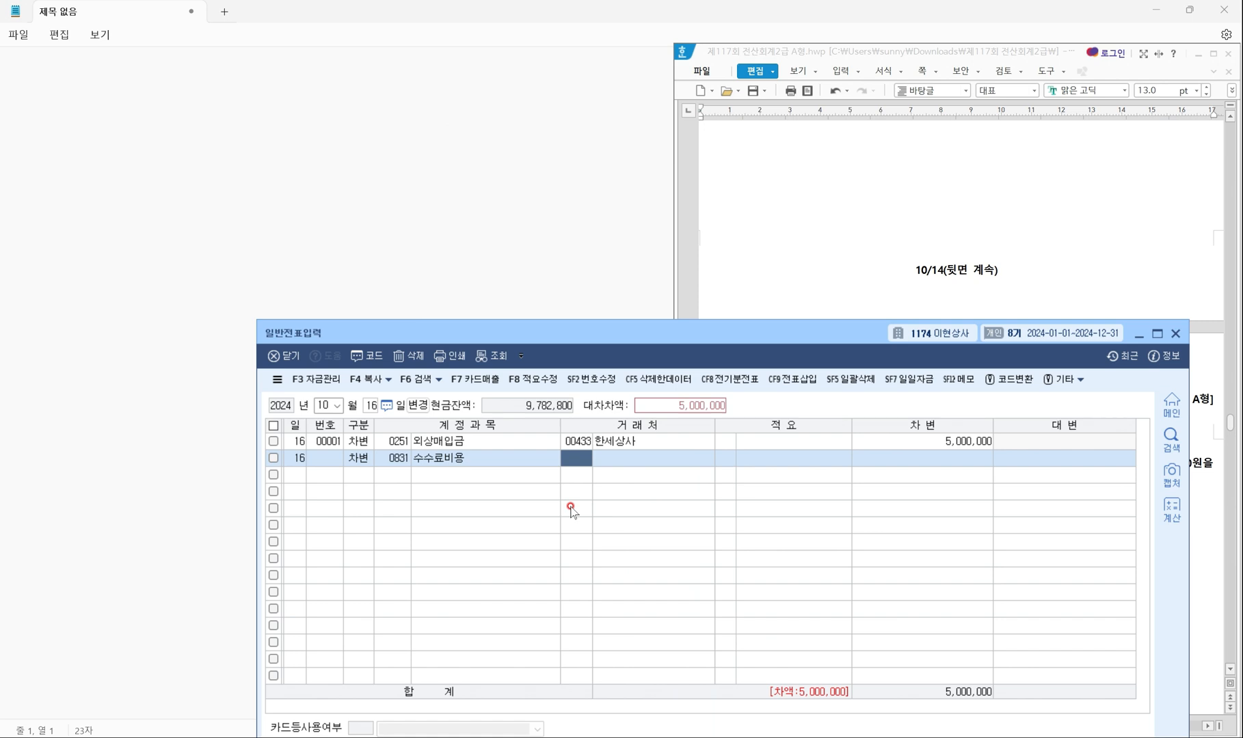
# Leave the 수수료비용 line's 거래처 empty and enter 1,000 as its 차변 amount.
pyautogui.press('Return')
pyautogui.press('Return')
pyautogui.press('Return')
pyautogui.write('1000')
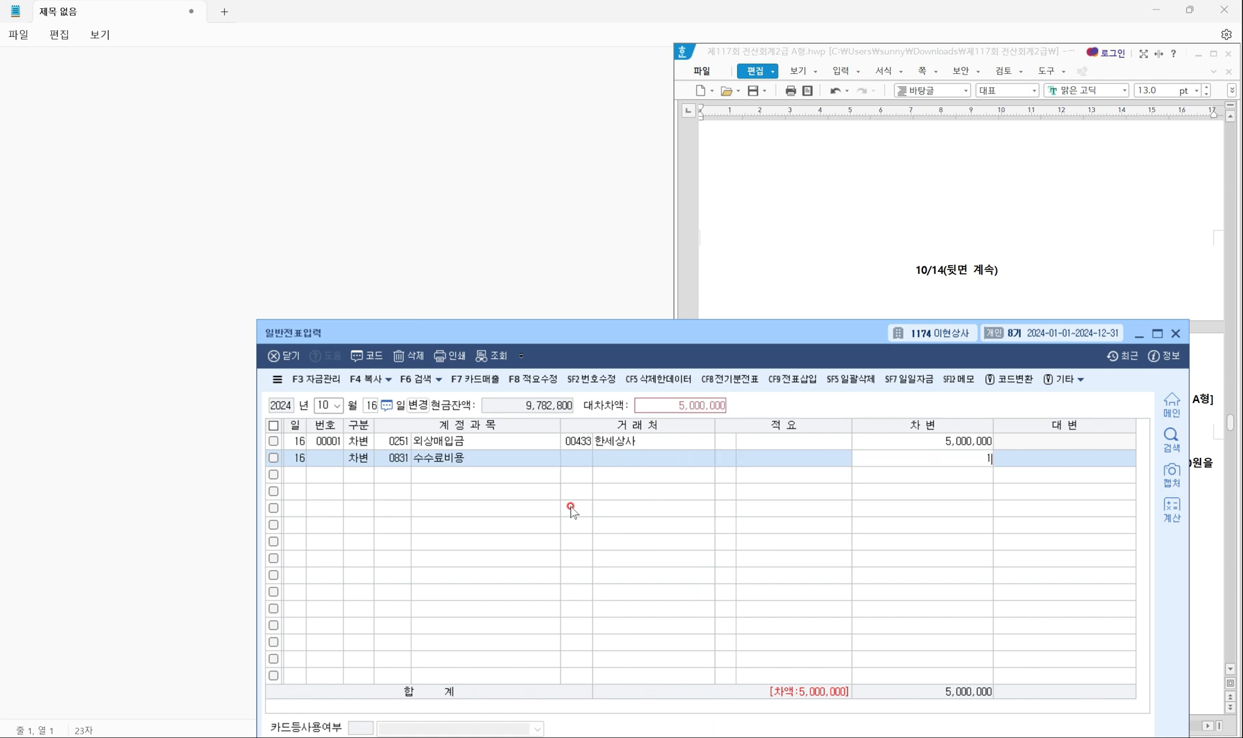
pyautogui.press('Return')
# Add a 대변 line for account 0103 보통예금 with 5,001,000 to balance the 10월 16일 entry.
pyautogui.write('4')
pyautogui.press('Return')
pyautogui.write('ㅂㅗ통')
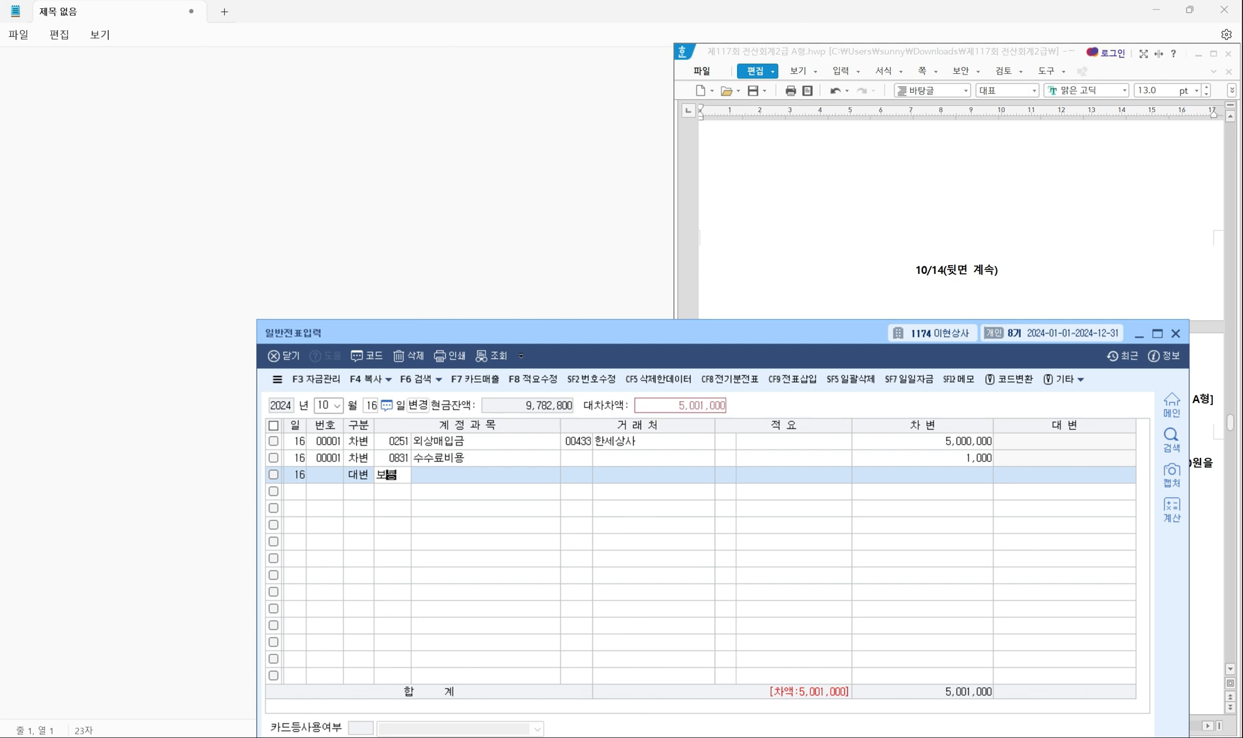
pyautogui.press('Return')
pyautogui.press('Return')
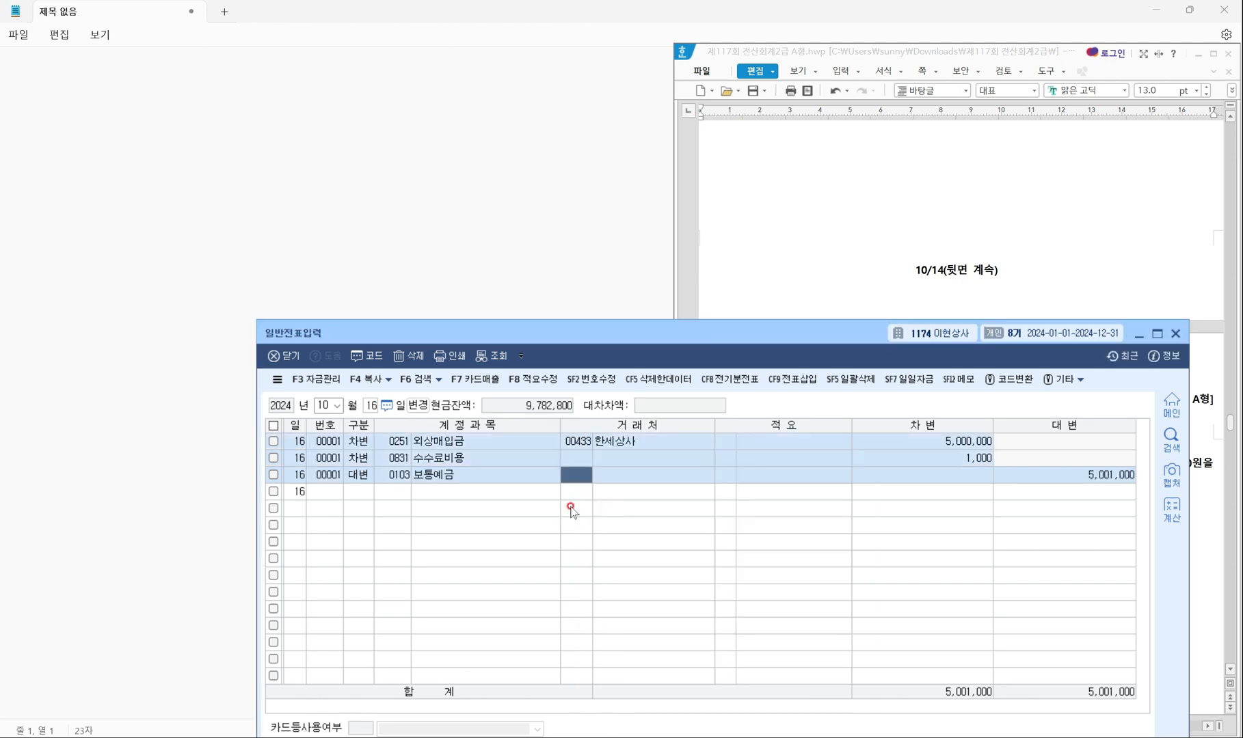
pyautogui.press('Return')
pyautogui.press('Return')
pyautogui.press('Return')
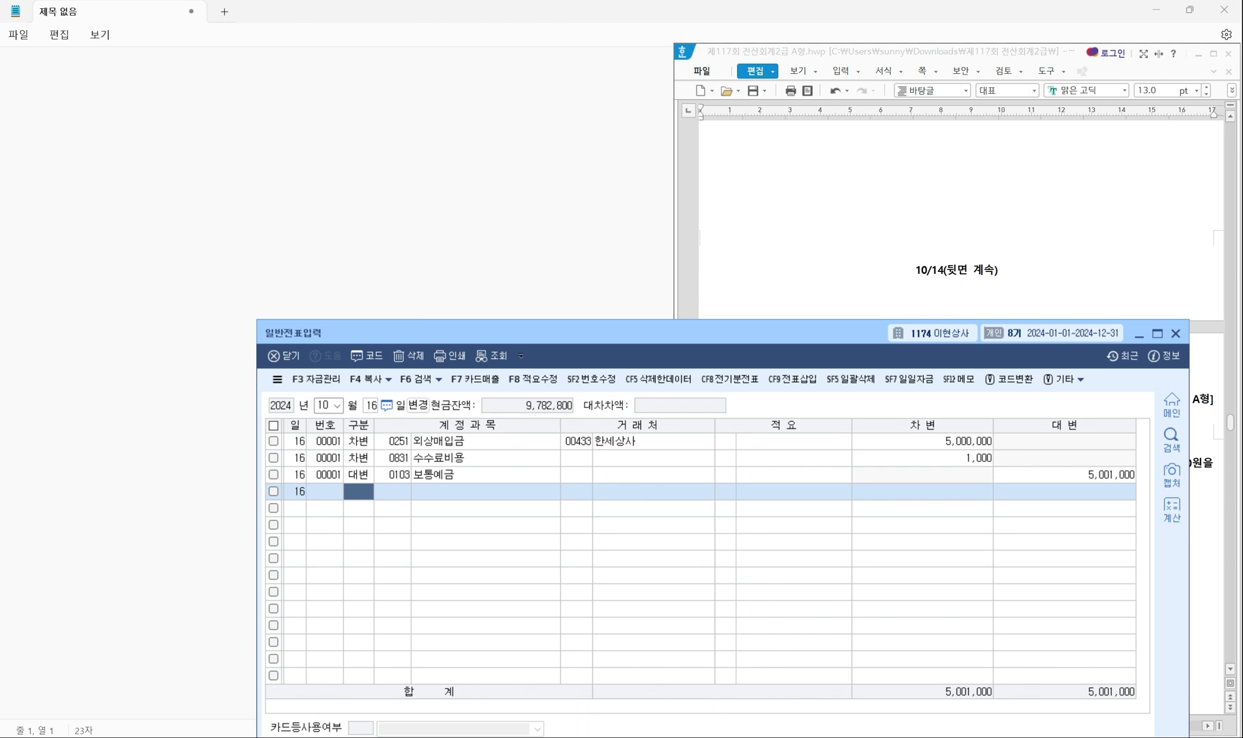
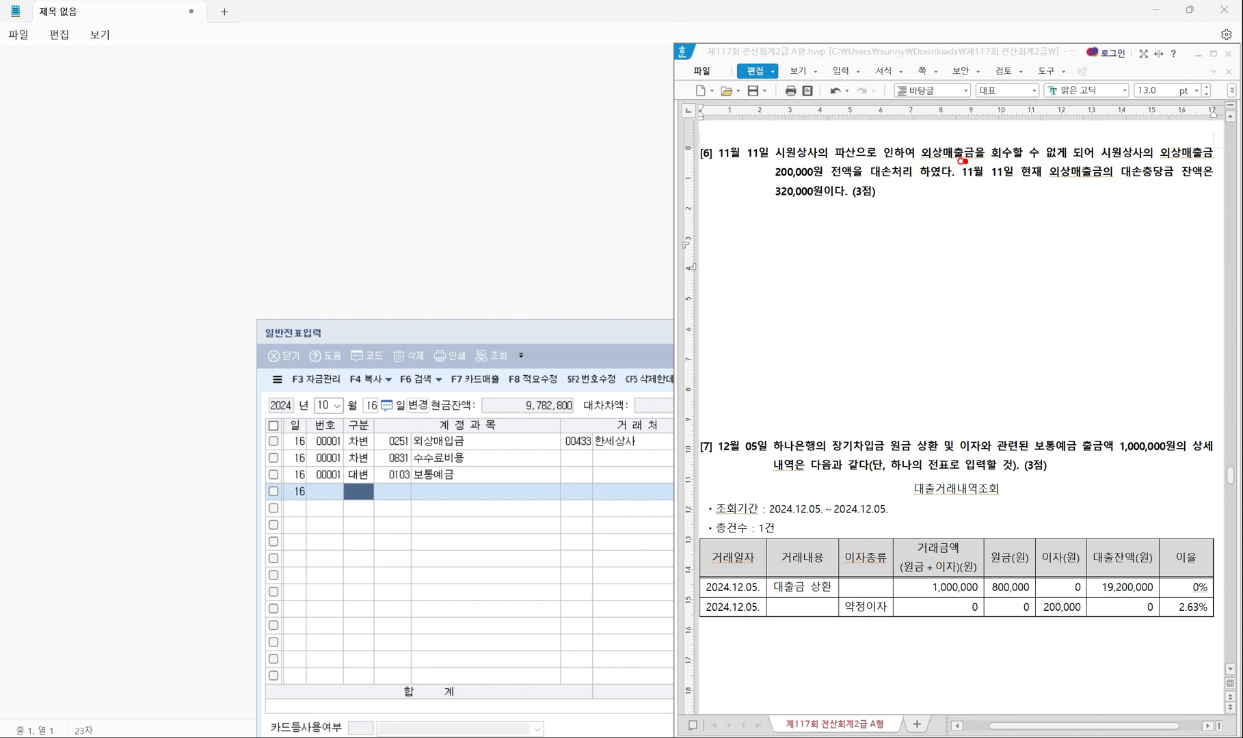
# Examine question [6]'s uncollectible 외상매출금 from 시원상사, the amount written off and the 대손충당금 balance.
pyautogui.moveTo(922, 160); pyautogui.dragTo(1025, 161)
pyautogui.moveTo(1155, 160); pyautogui.dragTo(1213, 161)
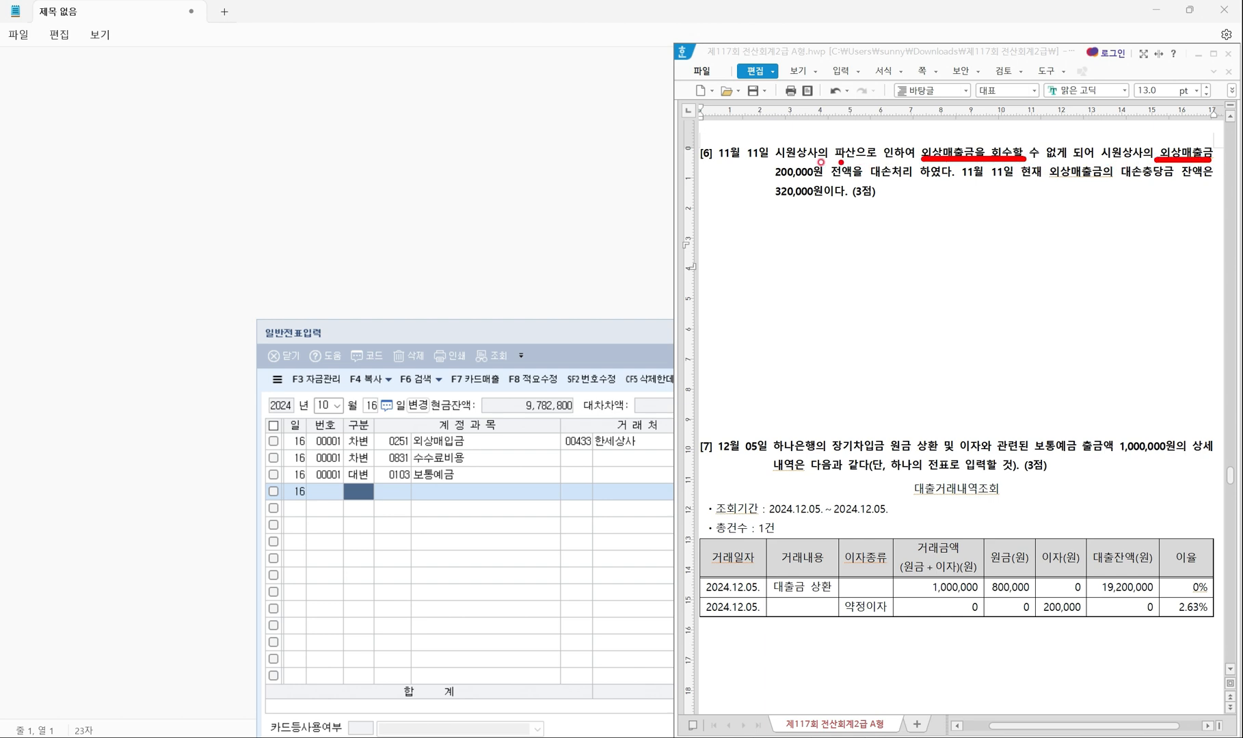
pyautogui.moveTo(774, 183); pyautogui.dragTo(858, 181)
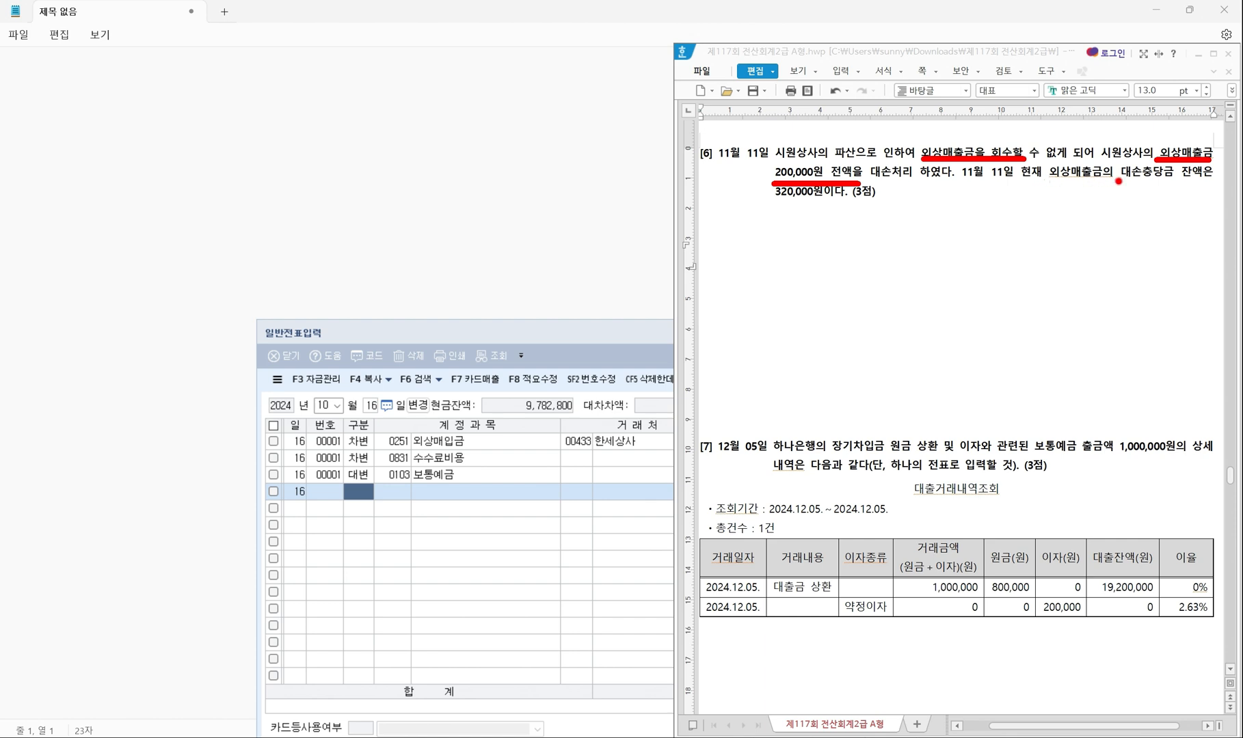
pyautogui.moveTo(1119, 181); pyautogui.dragTo(1206, 182)
pyautogui.moveTo(767, 205); pyautogui.dragTo(848, 205)
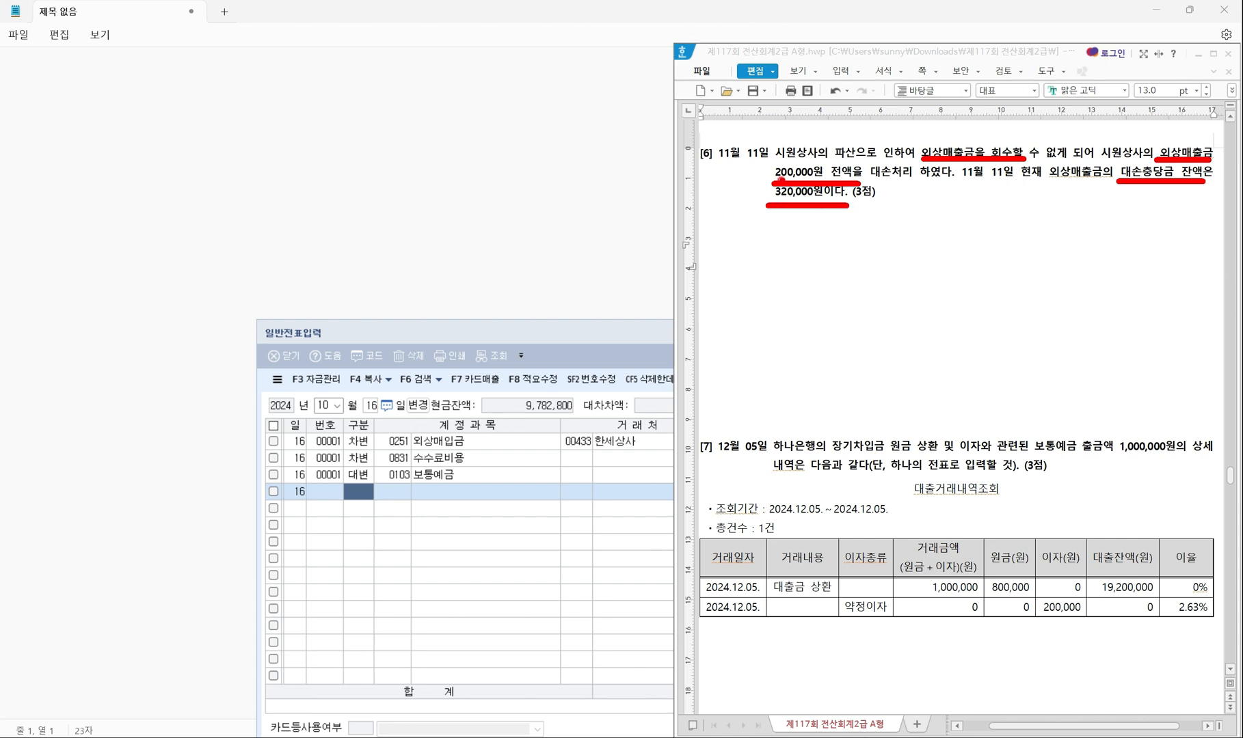
# Write the 차변 side of the entry, 대손충당금 (외) 200,000, in the blank space beneath question [6].
pyautogui.moveTo(767, 171)
pyautogui.mouseDown()
pyautogui.moveTo(743, 184)
pyautogui.moveTo(752, 200)
pyautogui.mouseUp()
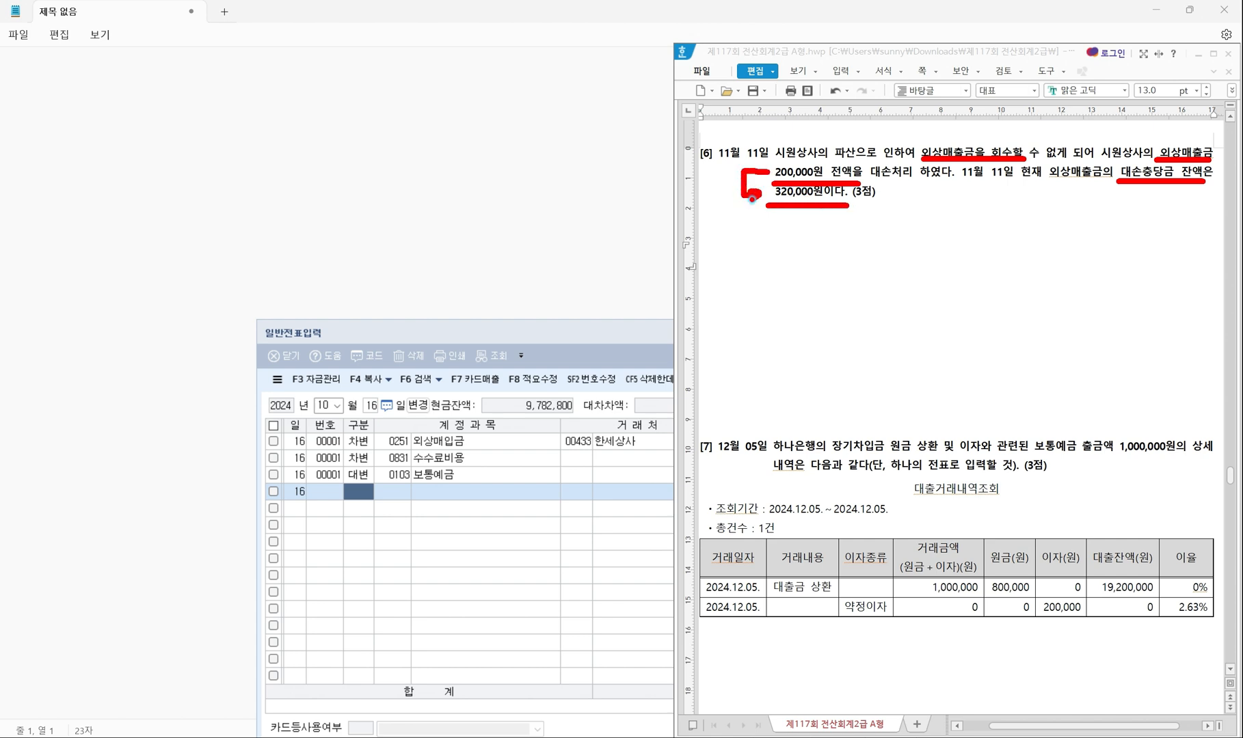
pyautogui.rightClick(758, 237)
pyautogui.click(711, 263)
pyautogui.click(625, 236)
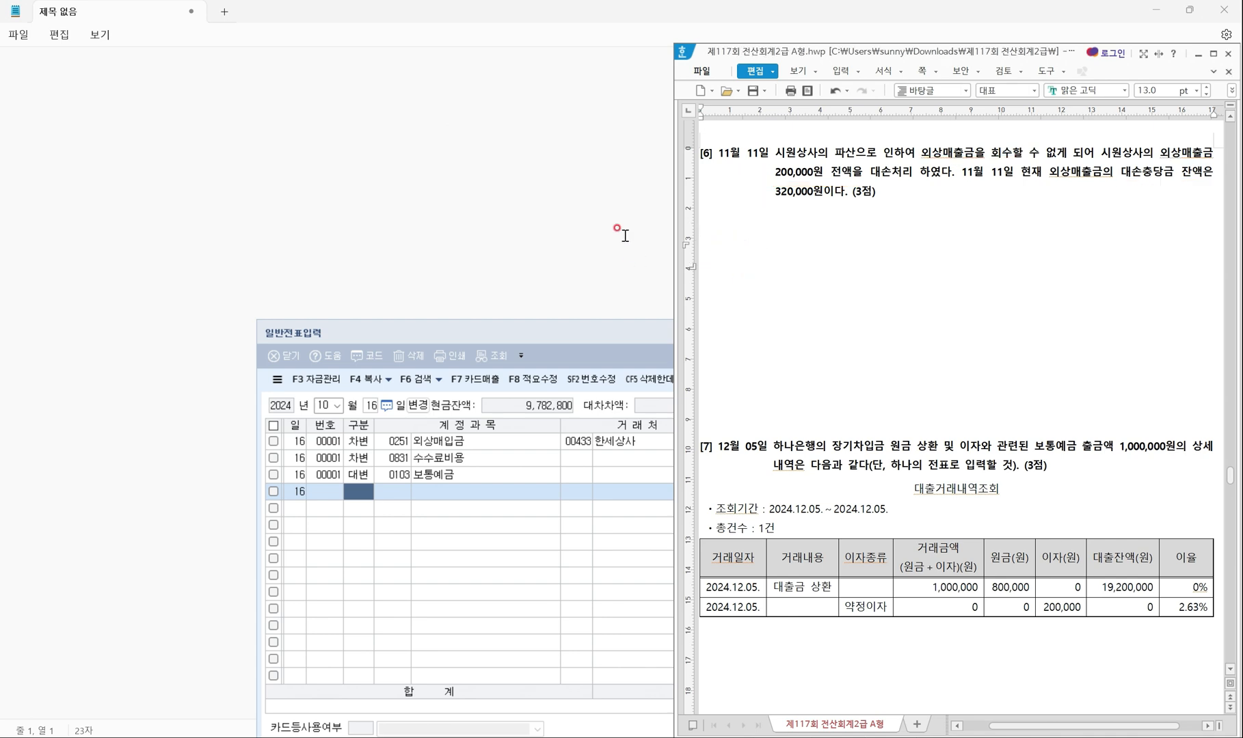
pyautogui.write('대손충ㄷ')
pyautogui.write('등')
pyautogui.press('BackSpace')
pyautogui.write('당금 (외')
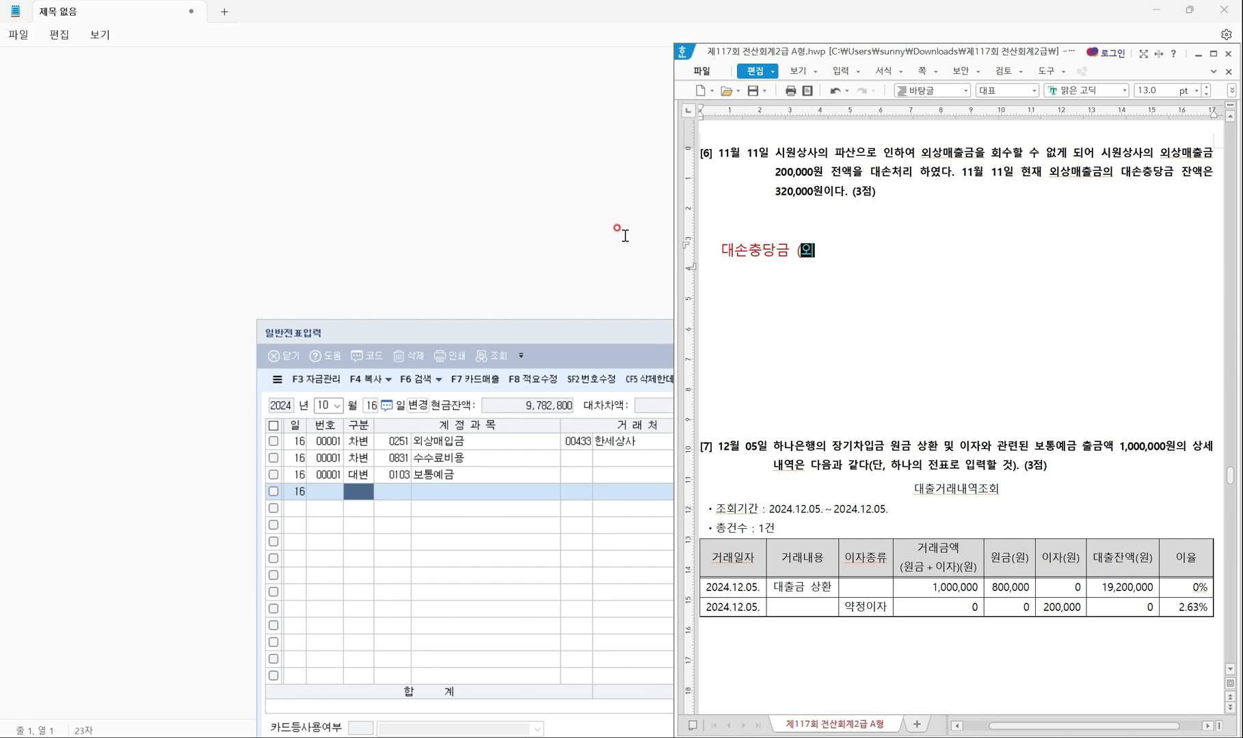
pyautogui.write(') 200,000   /   외상')
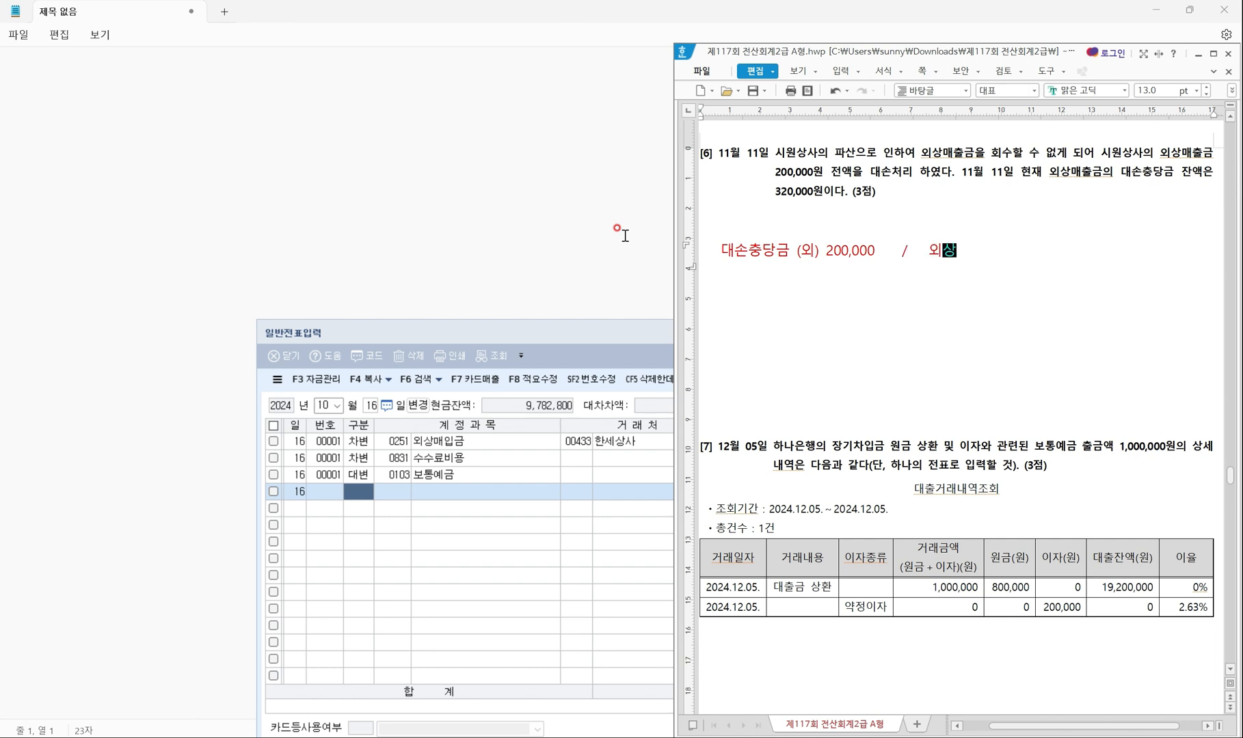
# Complete the 대변 side of question [6]'s written entry as 외상매출금 (시원상사) 200,000.
pyautogui.write('매추출금 (시원상')
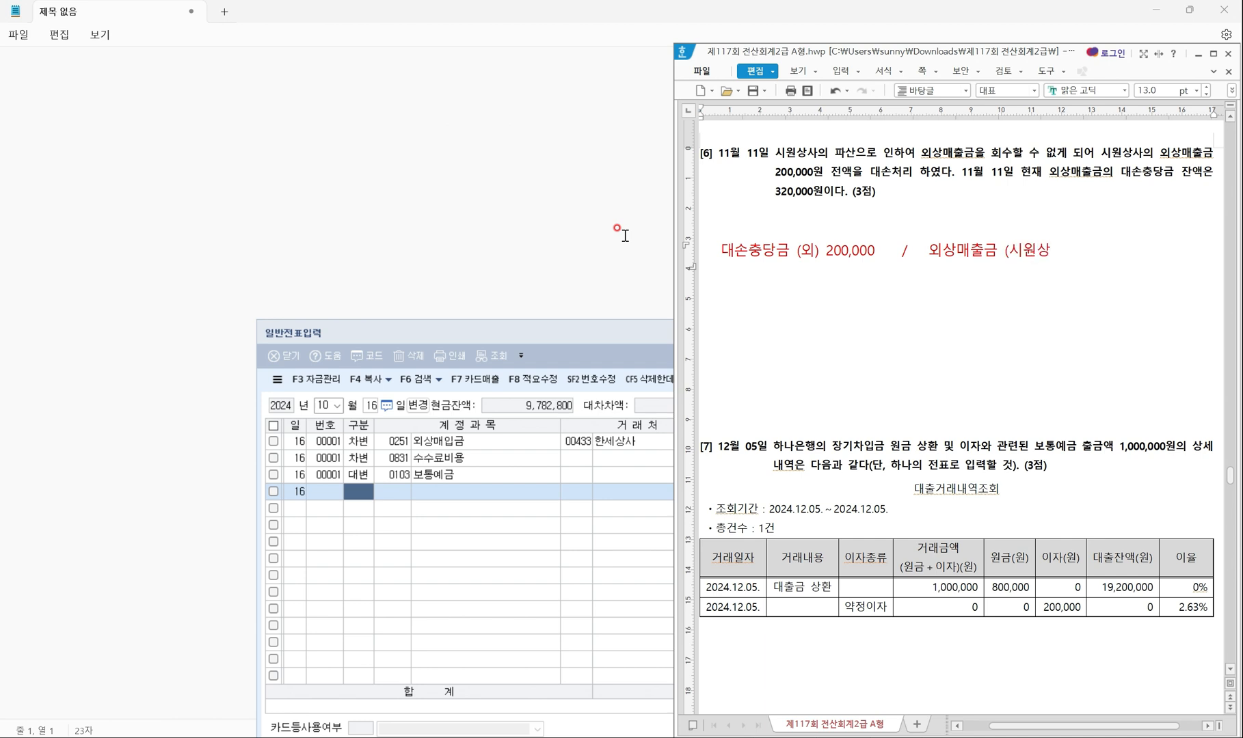
pyautogui.write('ㅅㅏ')
pyautogui.write(',000')
# Switch to 일반전표입력 and set the voucher date to 11월 11일.
pyautogui.click(573, 331)
pyautogui.click(335, 406)
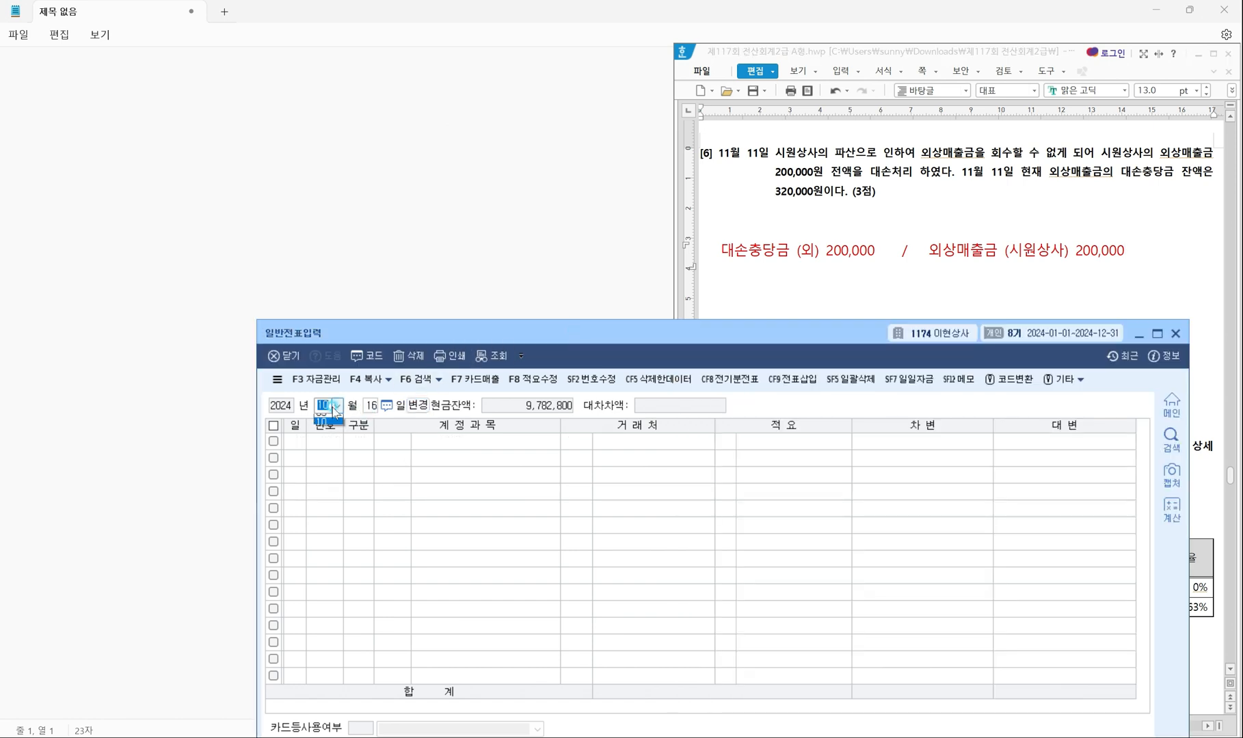
pyautogui.write('11')
pyautogui.press('Return')
pyautogui.write('11')
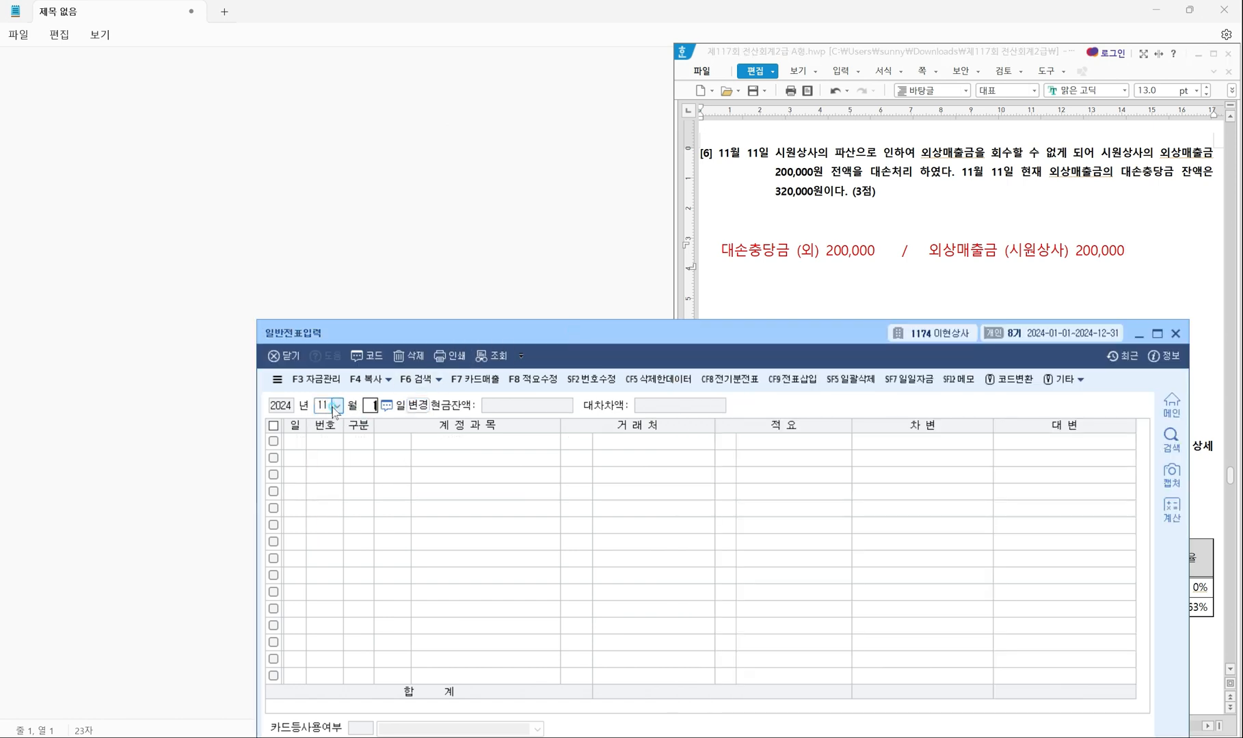
# Enter a November 11 debit line for account 0109 대손충당금 (외상매출금) with an amount of 200,000.
pyautogui.press('Return')
pyautogui.write('3')
pyautogui.press('Return')
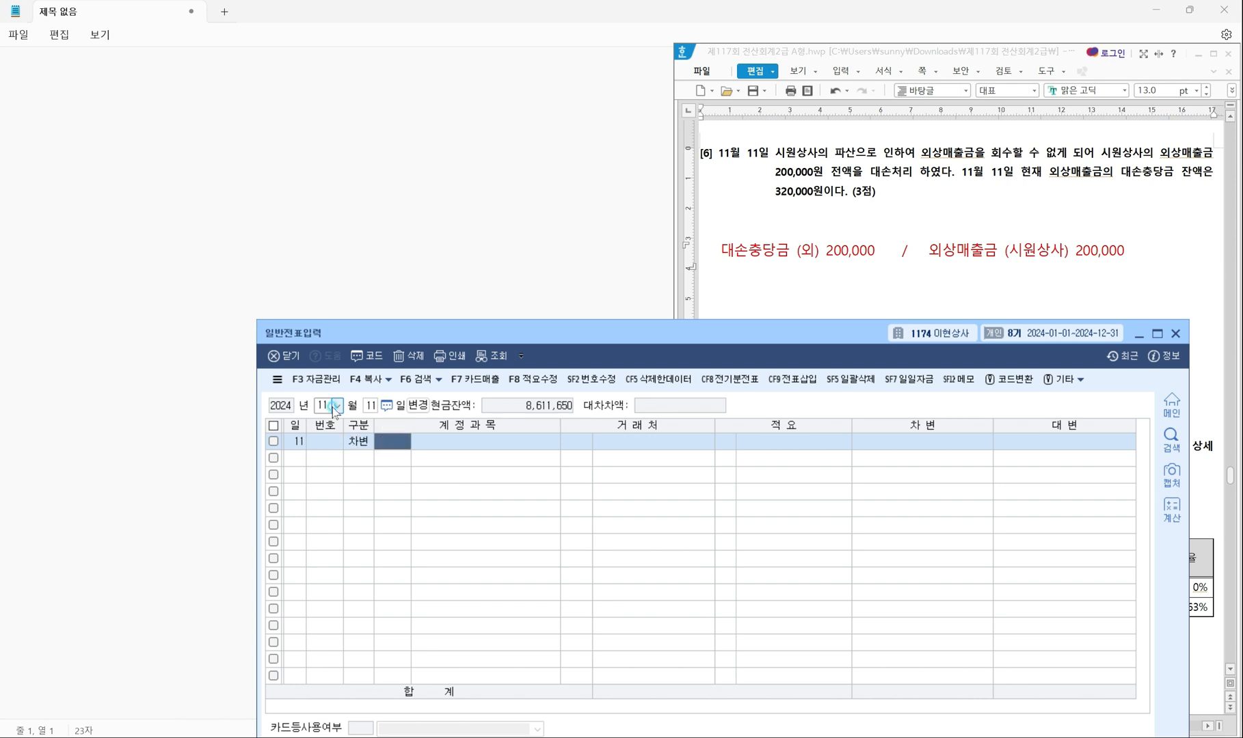
pyautogui.write('대손')
pyautogui.press('Return')
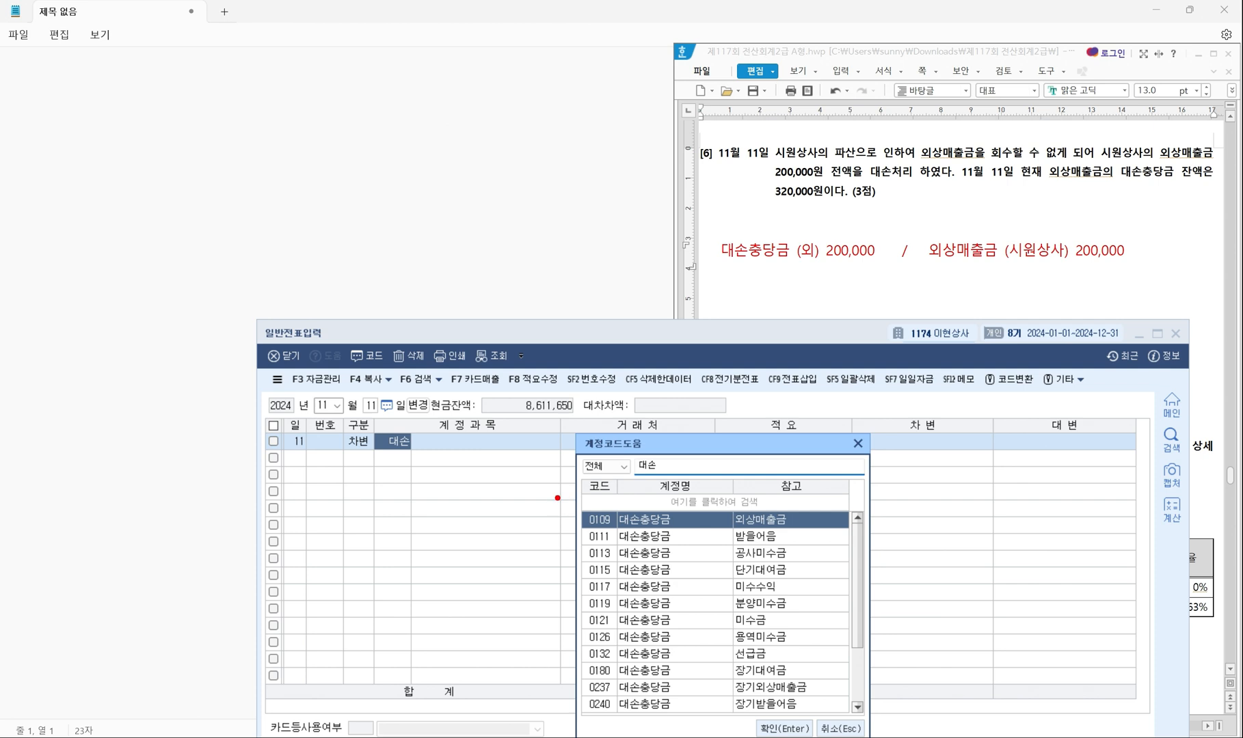
pyautogui.moveTo(573, 499)
pyautogui.mouseDown()
pyautogui.moveTo(585, 526)
pyautogui.moveTo(828, 531)
pyautogui.moveTo(821, 505)
pyautogui.mouseUp()
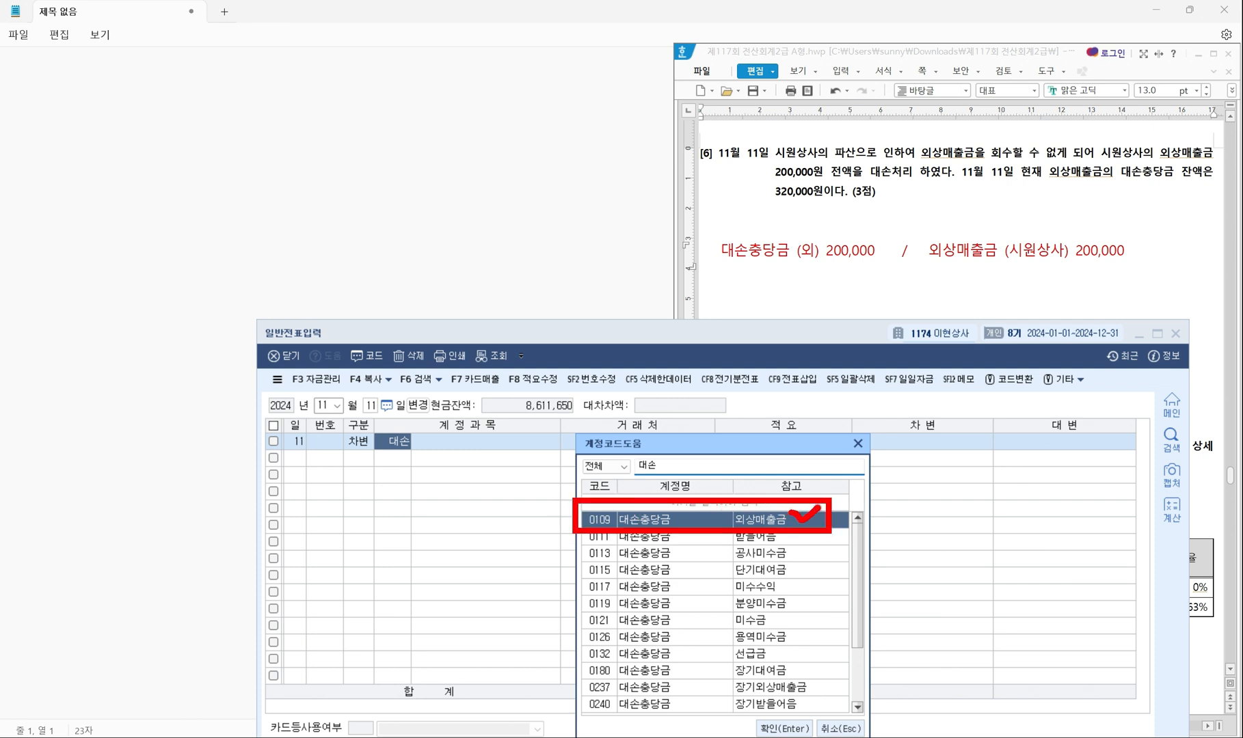
pyautogui.click(785, 728)
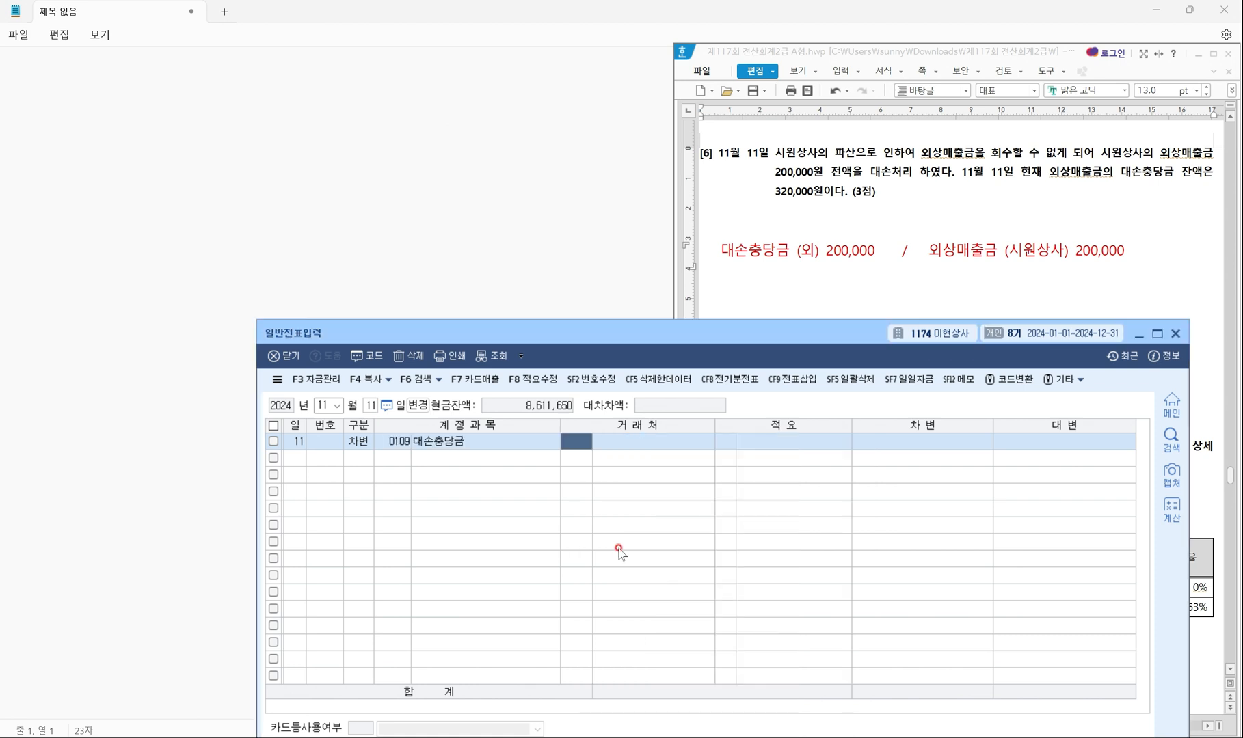
pyautogui.press('Return')
pyautogui.press('Return')
pyautogui.write('2000000')
pyautogui.press('Return')
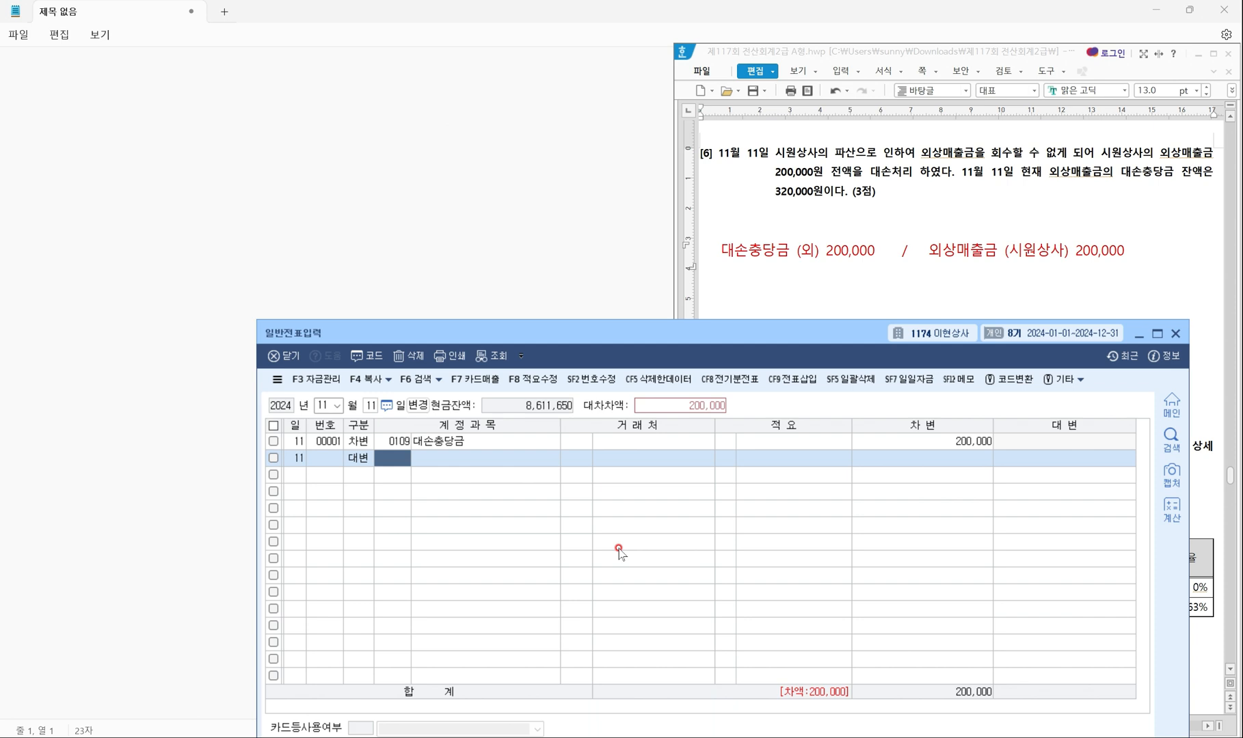
# Add the credit line for 외상매출금 with 시원상사 as the counterparty and an amount of 200,000.
pyautogui.write('외상매')
pyautogui.press('Return')
pyautogui.press('Return')
pyautogui.write('시원')
pyautogui.press('Return')
pyautogui.press('Return')
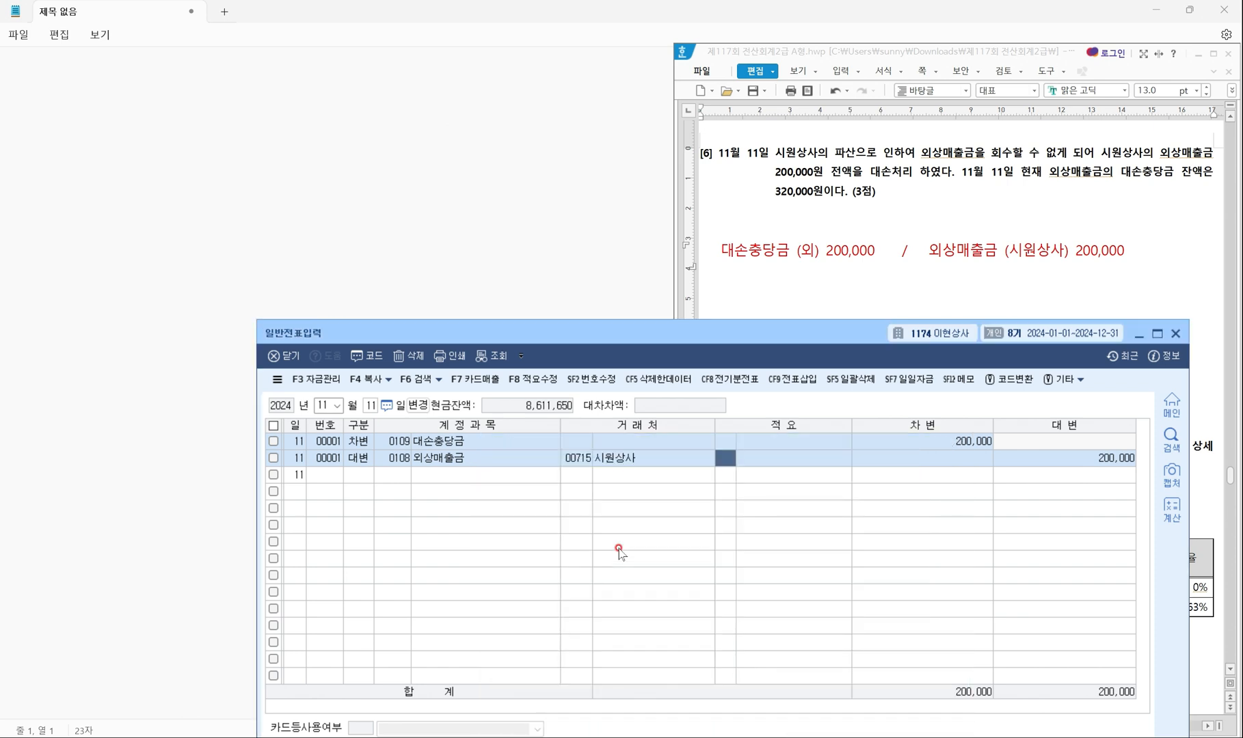
pyautogui.press('Return')
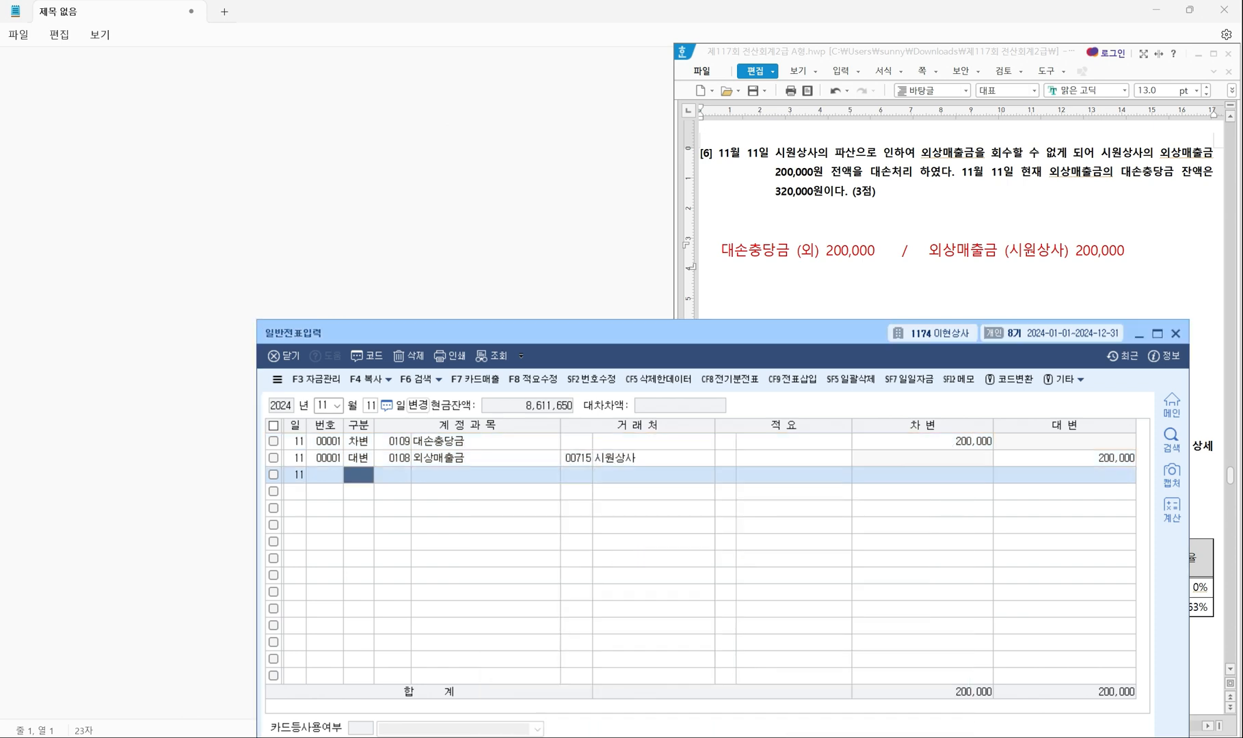
# Switch to the exam document and examine question 7, marking the loan repayment text and the principal and interest columns.
pyautogui.hotkey('alt', 'Tab')
pyautogui.scroll(-8, 1003, 348)
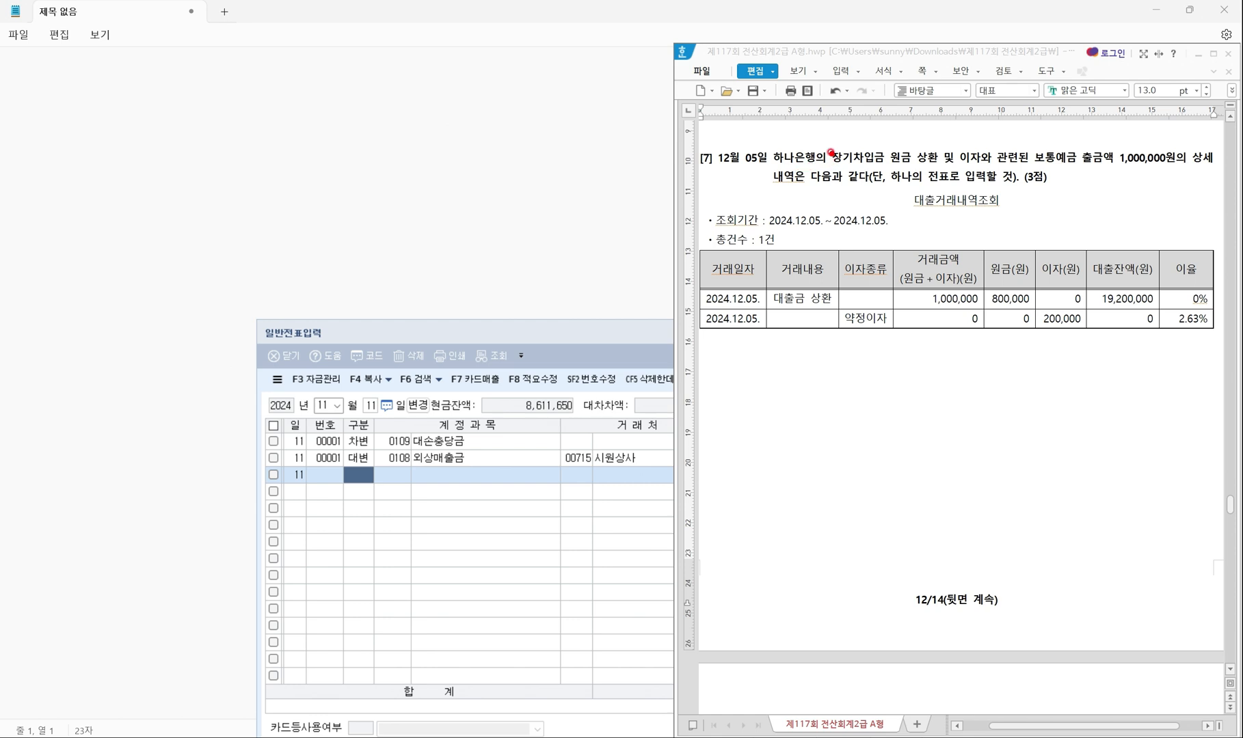
pyautogui.moveTo(828, 146)
pyautogui.mouseDown()
pyautogui.moveTo(863, 171)
pyautogui.moveTo(1191, 168)
pyautogui.mouseUp()
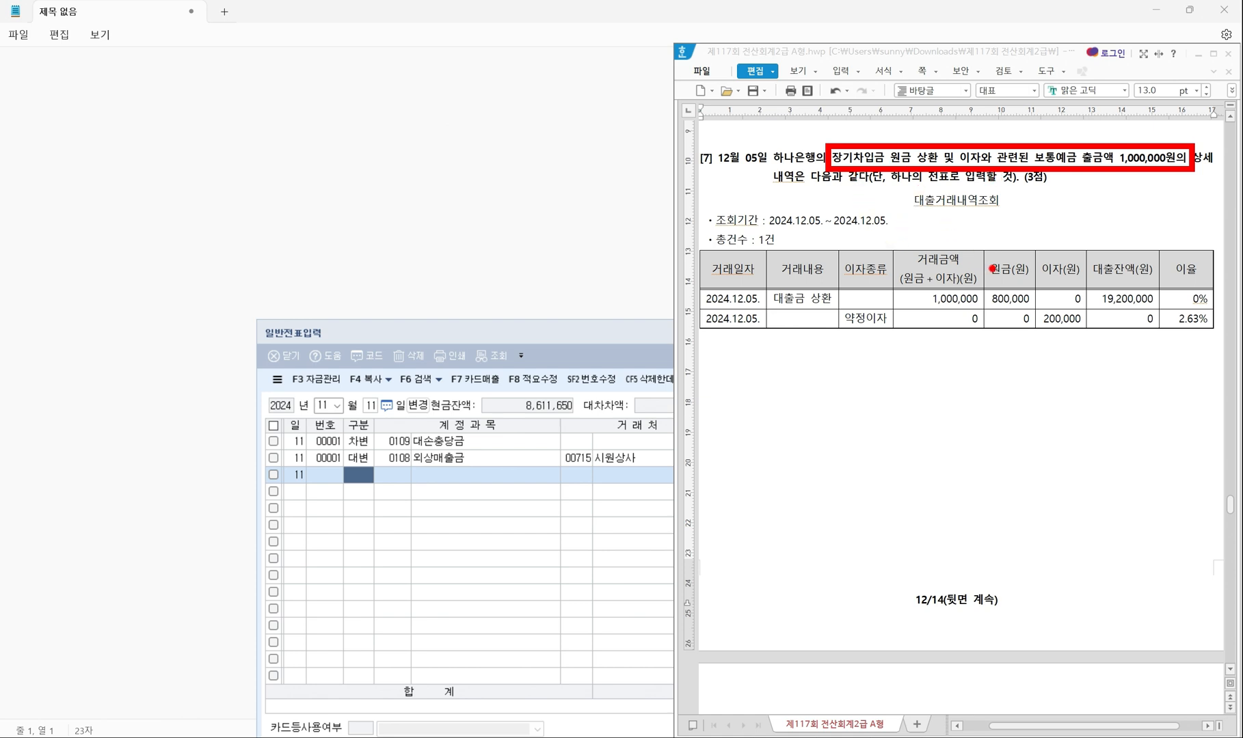
pyautogui.moveTo(979, 246)
pyautogui.mouseDown()
pyautogui.moveTo(994, 283)
pyautogui.moveTo(1034, 307)
pyautogui.mouseUp()
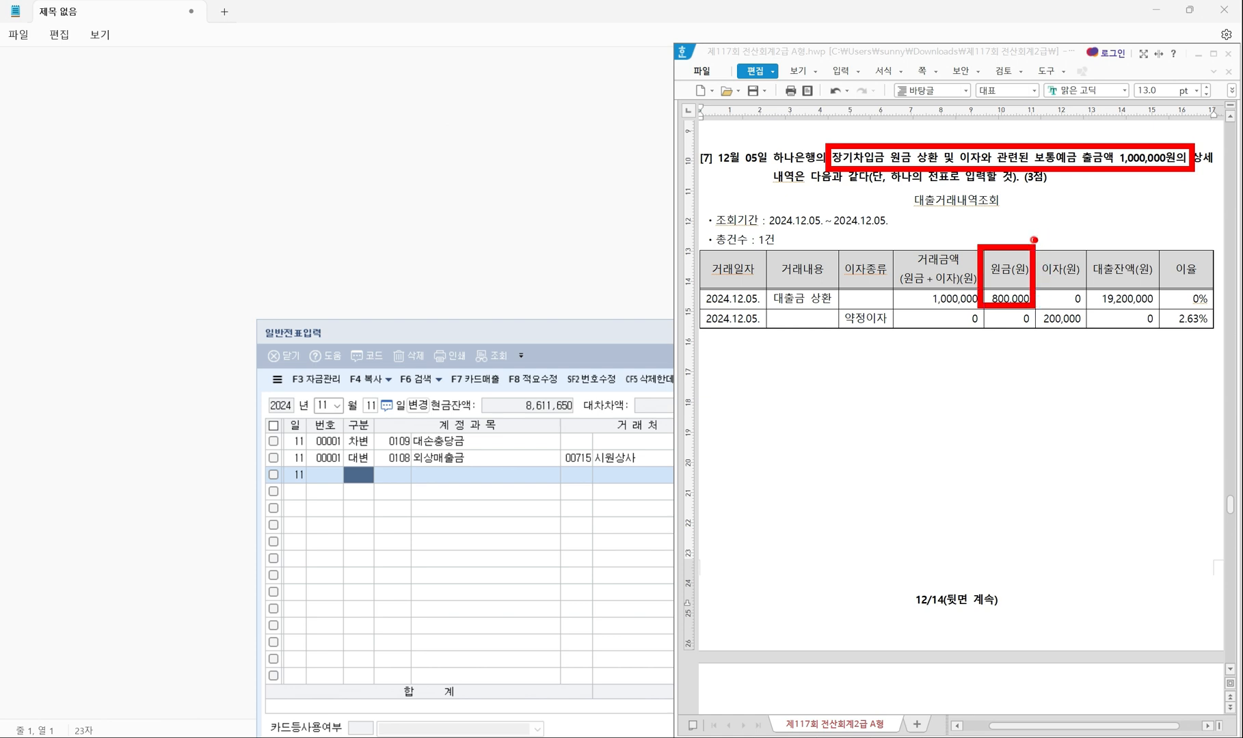
pyautogui.moveTo(1034, 240); pyautogui.dragTo(1087, 343)
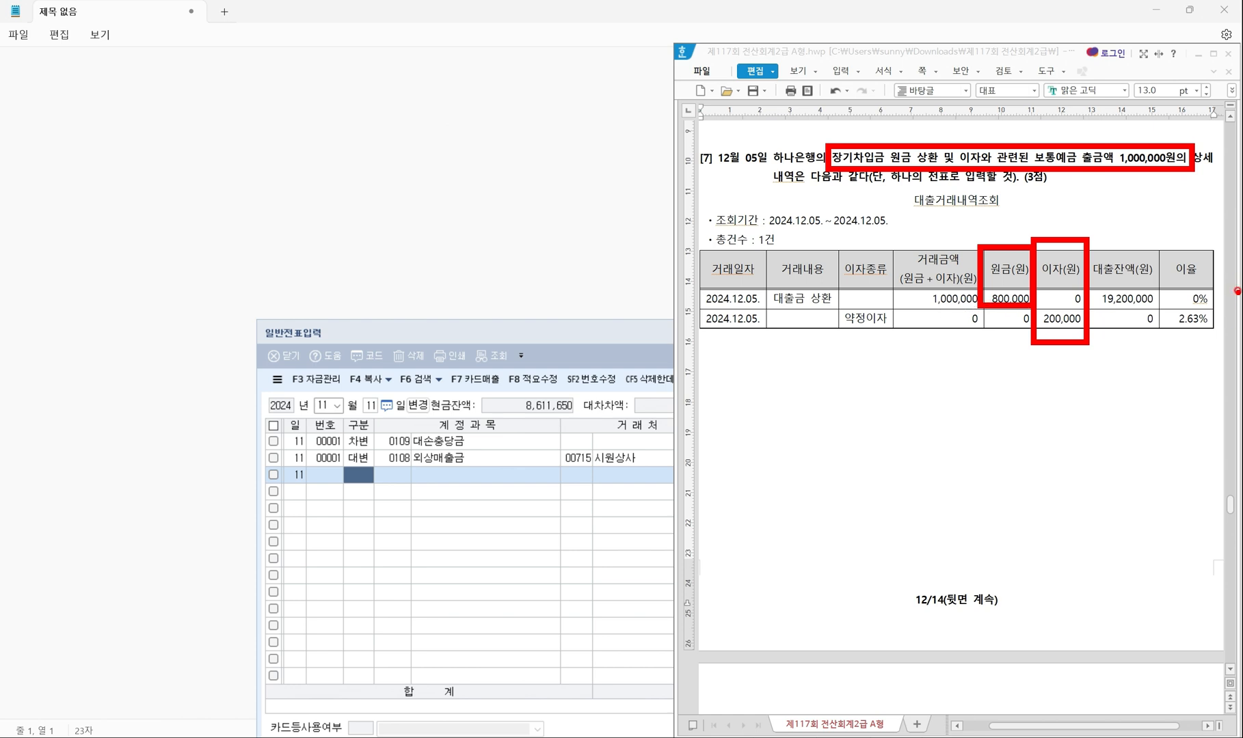
pyautogui.press('Escape')
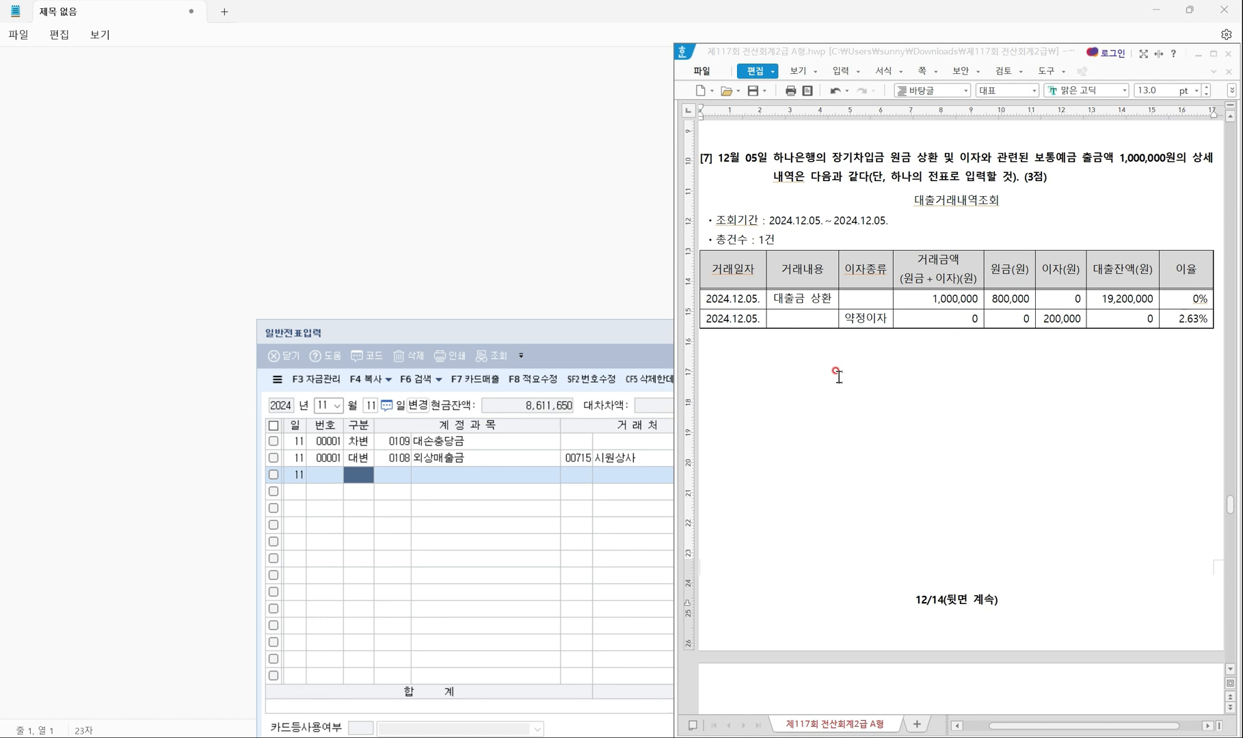
# Write the answer line "장기차입금 (하나은행) 800,000 / 보통예금 1,000,000" below the question 7 table.
pyautogui.click(778, 391)
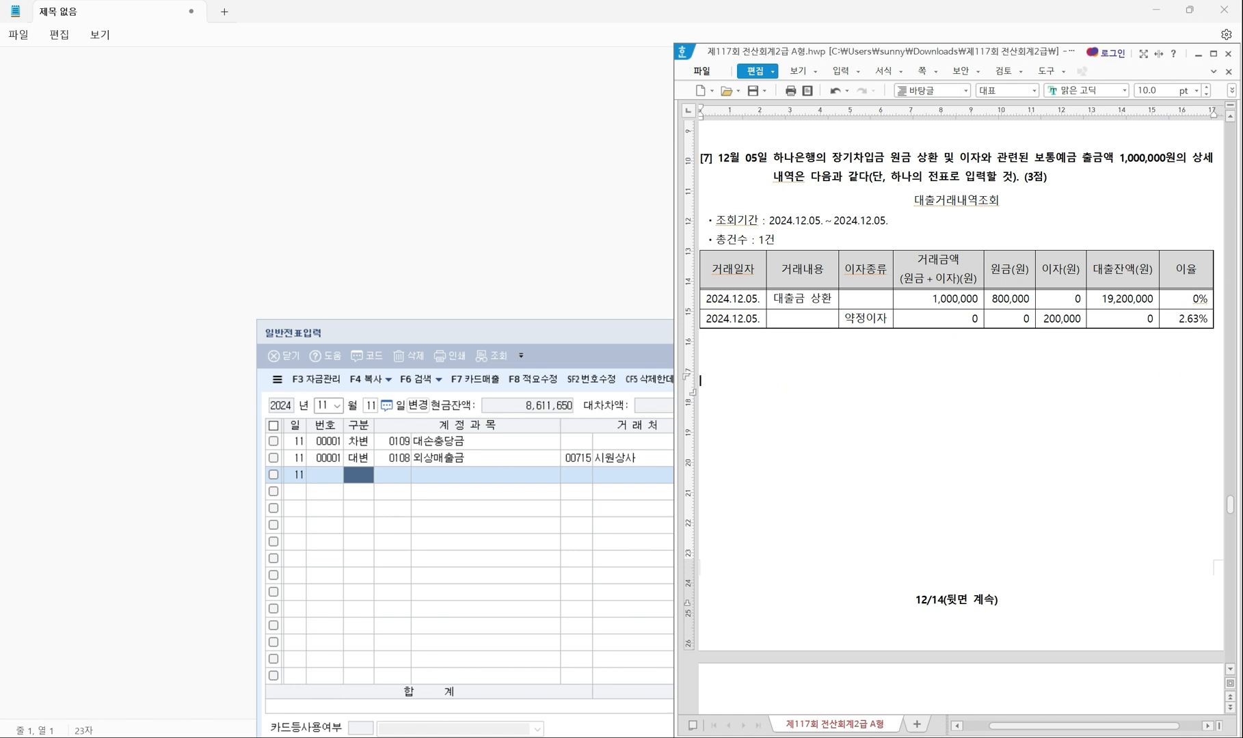
pyautogui.hotkey('ctrl', '2')
pyautogui.write('장기창')
pyautogui.write('입금 ')
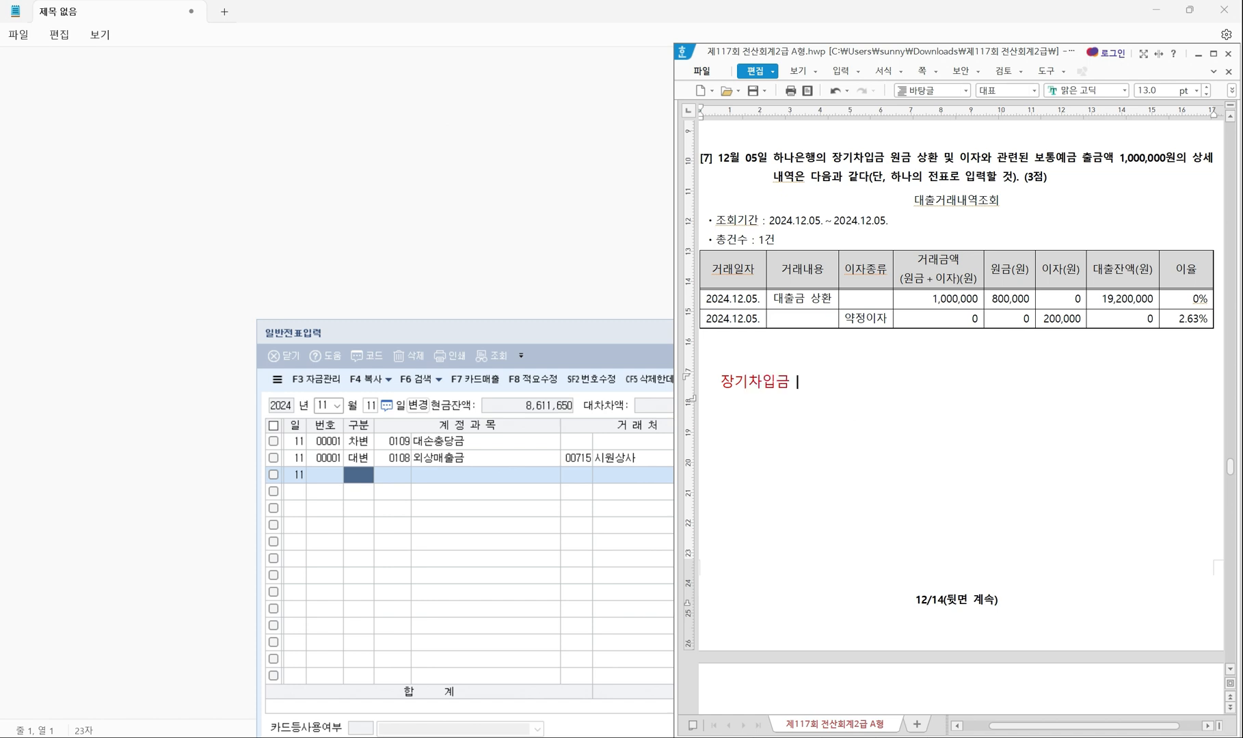
pyautogui.write('(하나은행)  800,000   /')
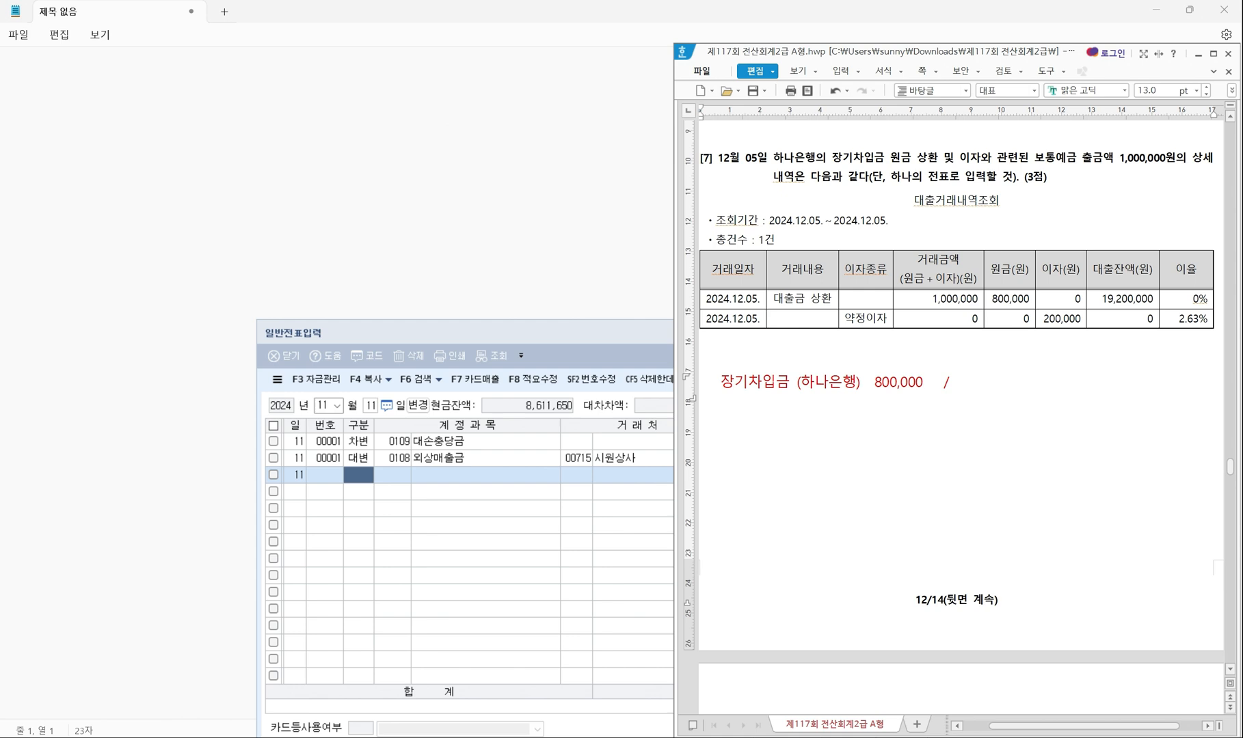
pyautogui.write('   보통예')
pyautogui.write('금 1,0 ')
pyautogui.write('00,000')
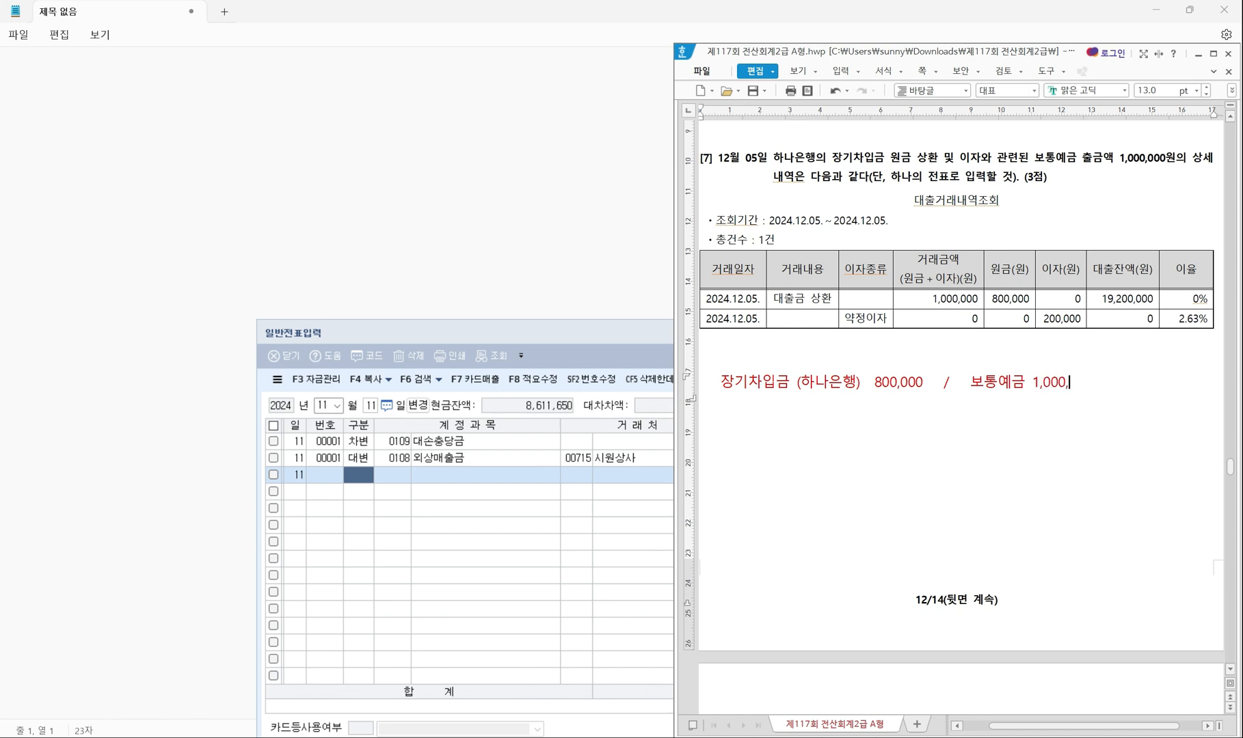
# Add a second debit line "이자비용 200,000" to the written answer for question 7.
pyautogui.press('Return')
pyautogui.write('이자비용 ')
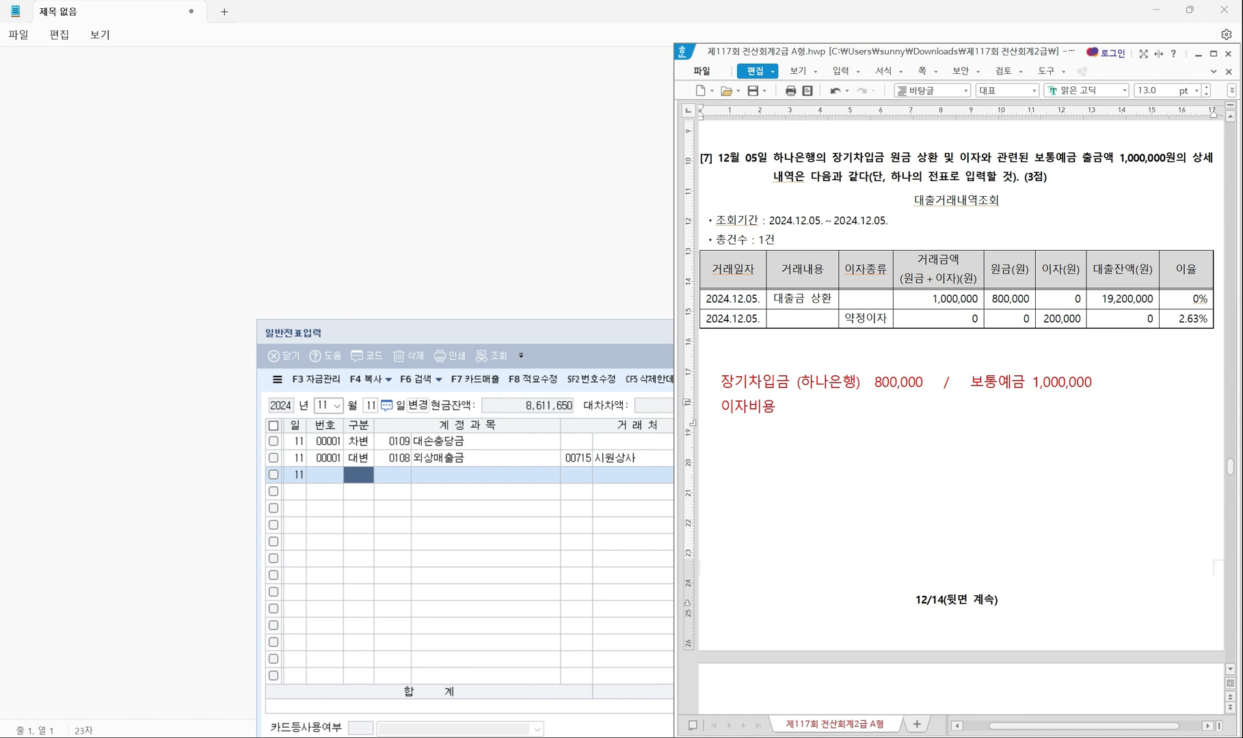
pyautogui.write('200,000')
# Switch to the 일반전표입력 window and set the voucher date to December 5.
pyautogui.scroll(-1, 774, 408)
pyautogui.scroll(-4, 774, 408)
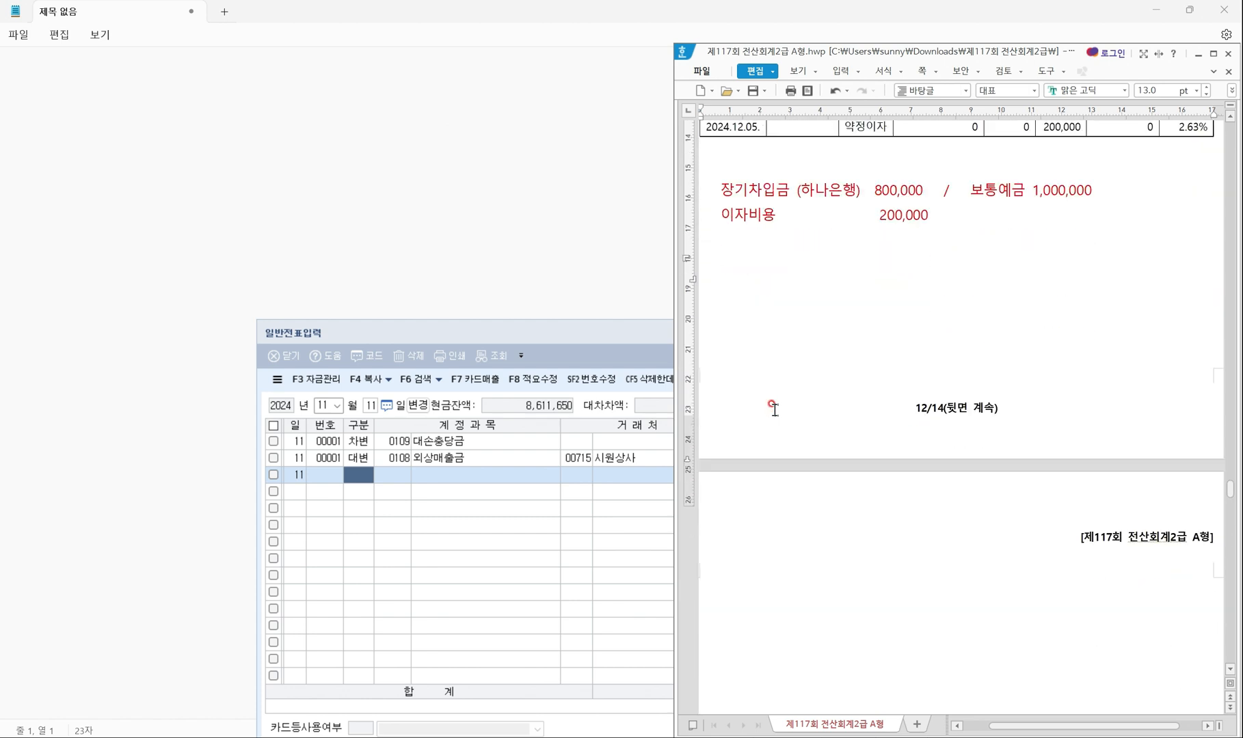
pyautogui.click(327, 406)
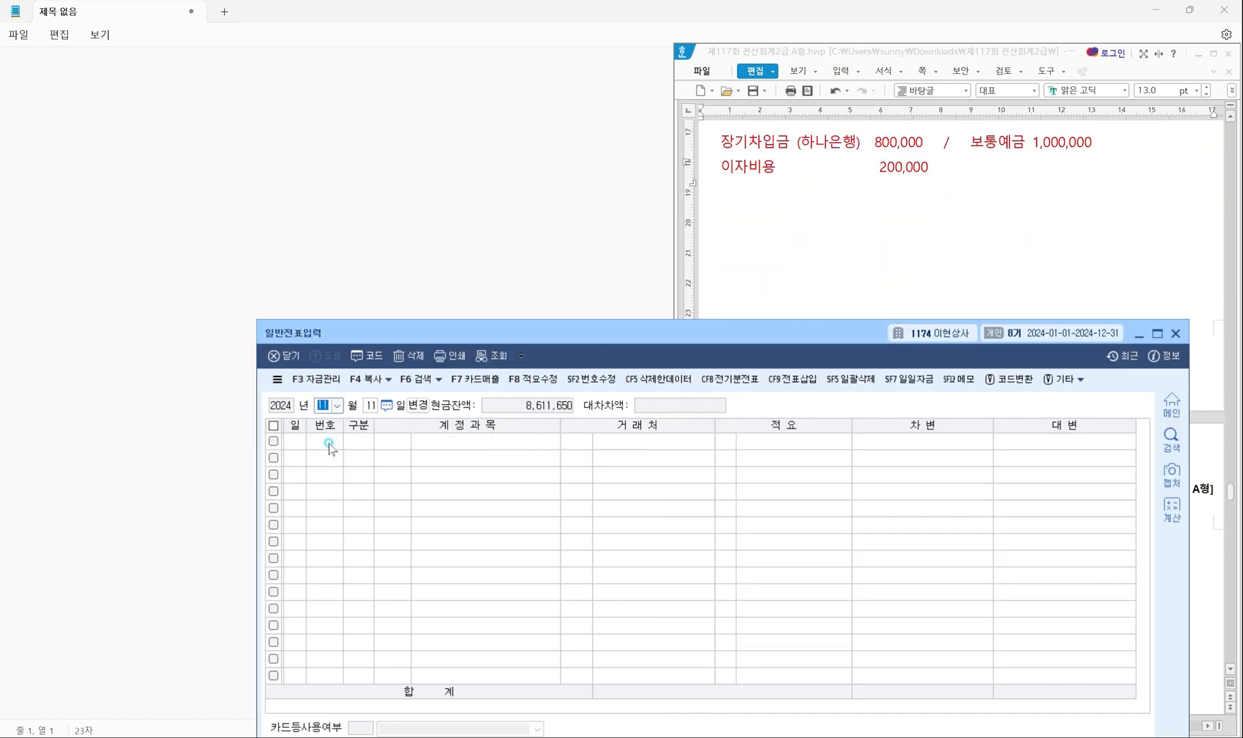
pyautogui.write('12')
pyautogui.press('Return')
pyautogui.write('5')
pyautogui.press('Return')
# Start a debit line for account 장기차입금 with 하나은행 as the counterparty.
pyautogui.write('3')
pyautogui.press('Return')
pyautogui.write('장기차')
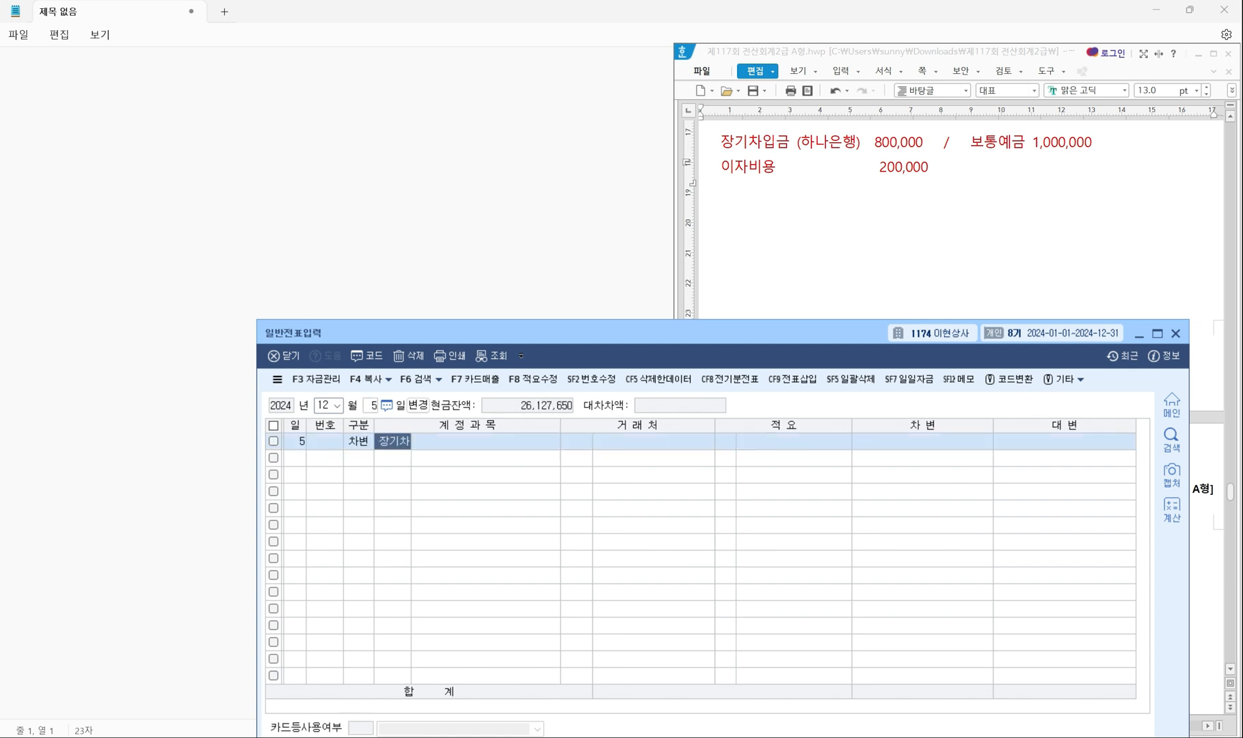
pyautogui.press('Return')
pyautogui.press('Return')
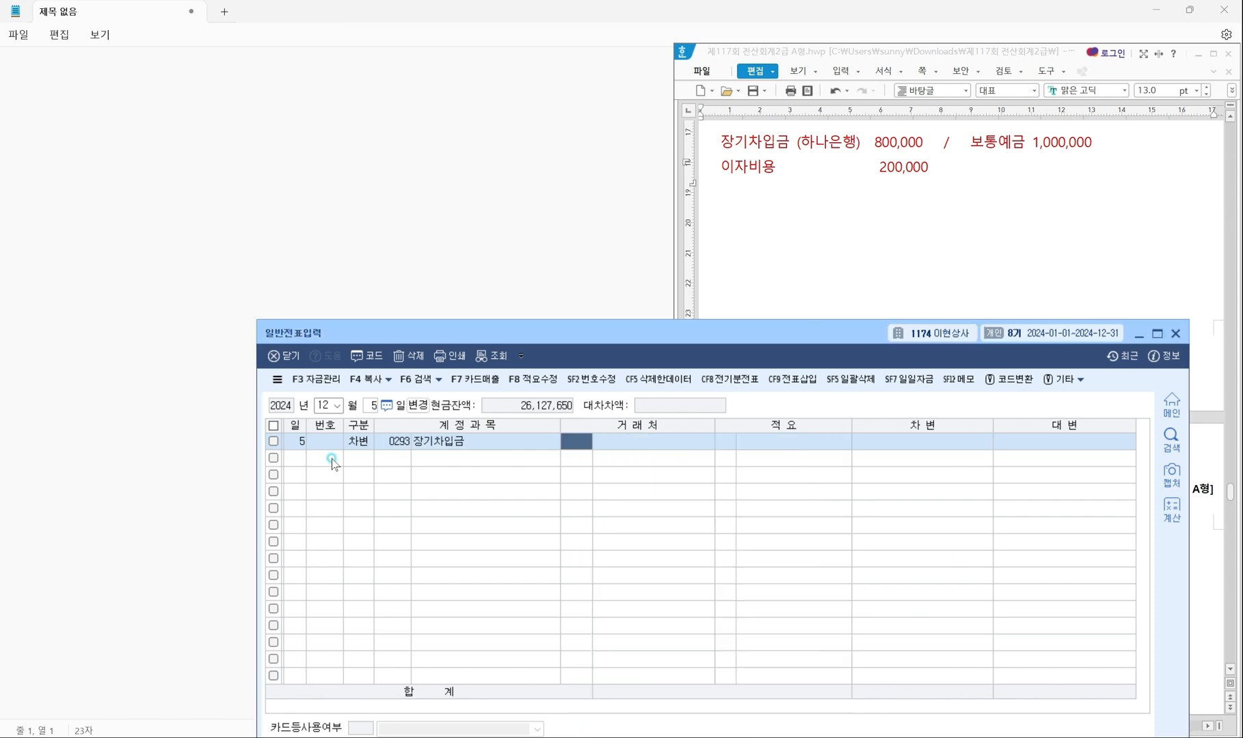
pyautogui.write('하나')
pyautogui.press('Return')
pyautogui.press('Return')
pyautogui.press('Return')
pyautogui.press('Return')
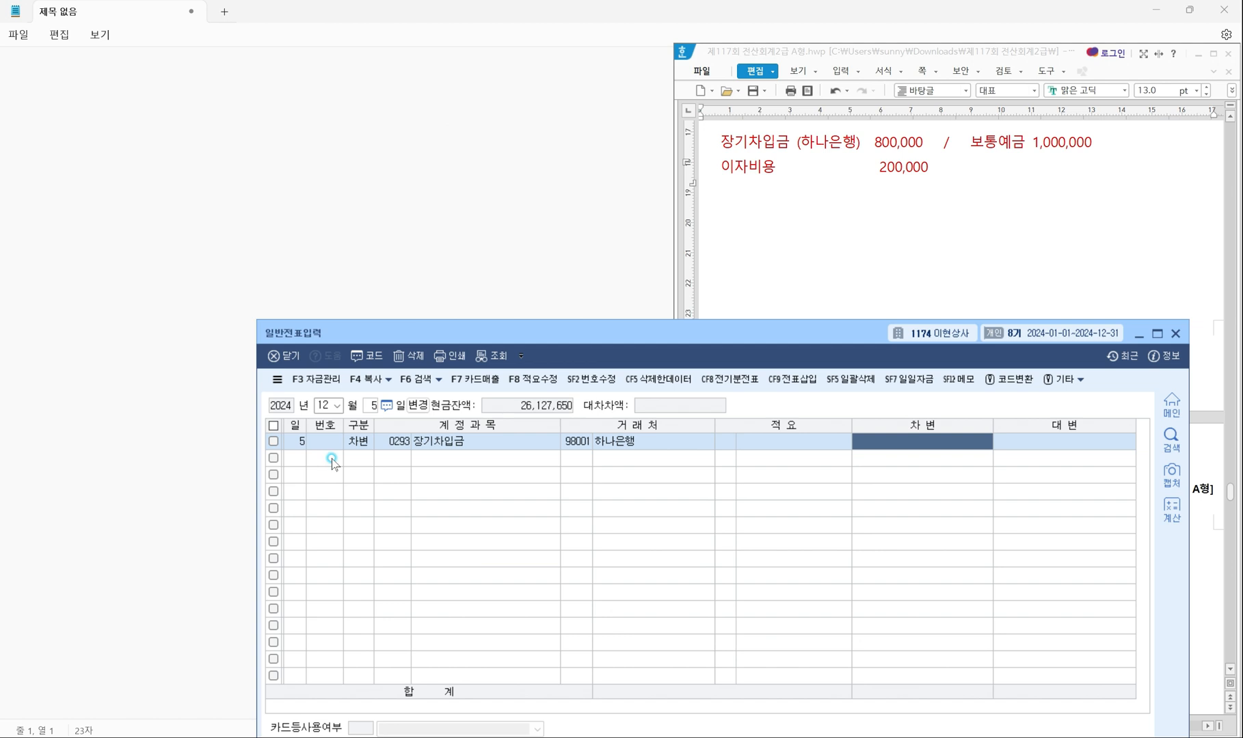
# Set the debit amount of the 장기차입금 line to 800,000.
pyautogui.write('800000')
pyautogui.press('Return')
pyautogui.press('Left')
pyautogui.press('Left')
pyautogui.write('800,000')
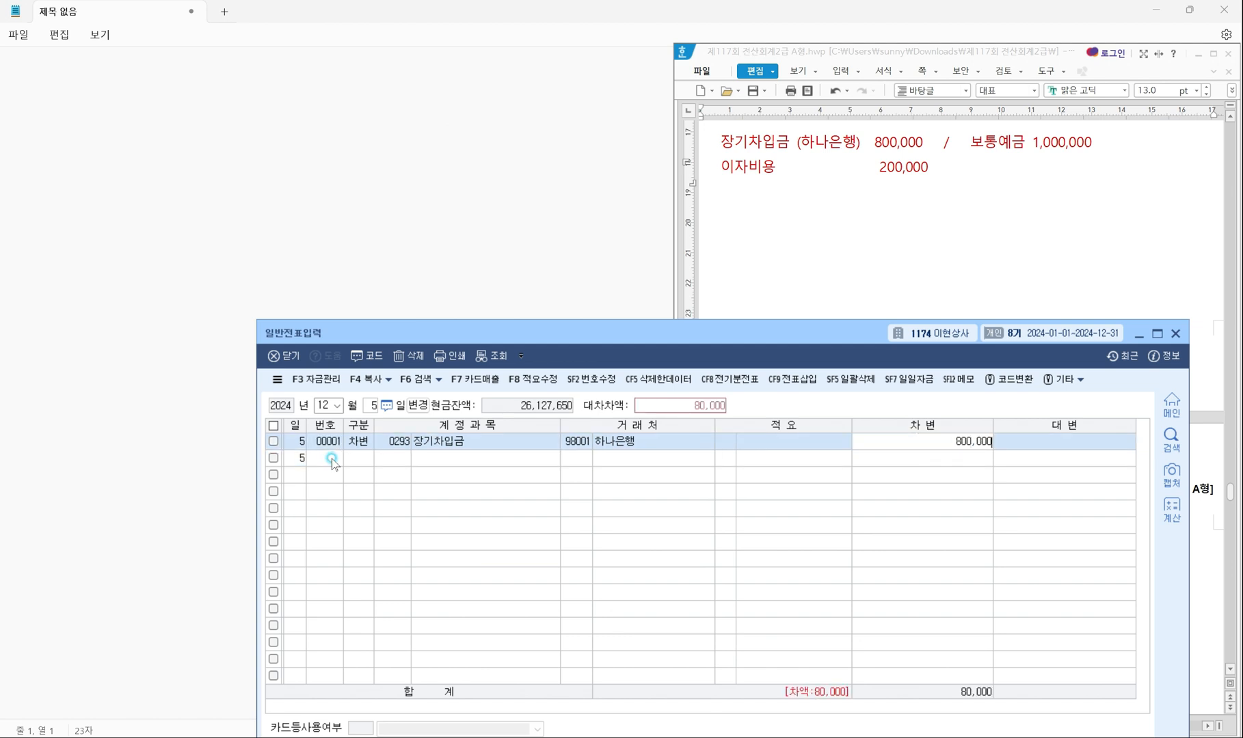
pyautogui.press('Return')
# Add a debit line for account 0951 이자비용 with an amount of 200,000.
pyautogui.write('3')
pyautogui.press('Return')
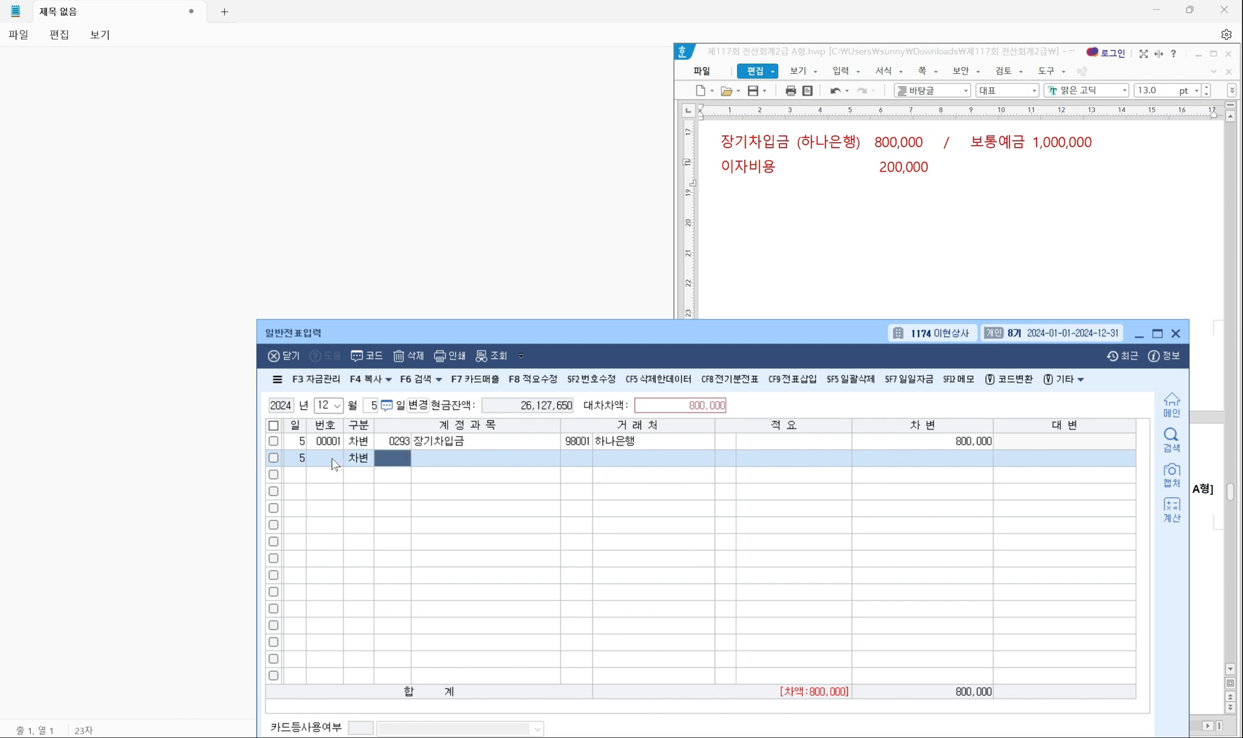
pyautogui.write('이자비')
pyautogui.press('Return')
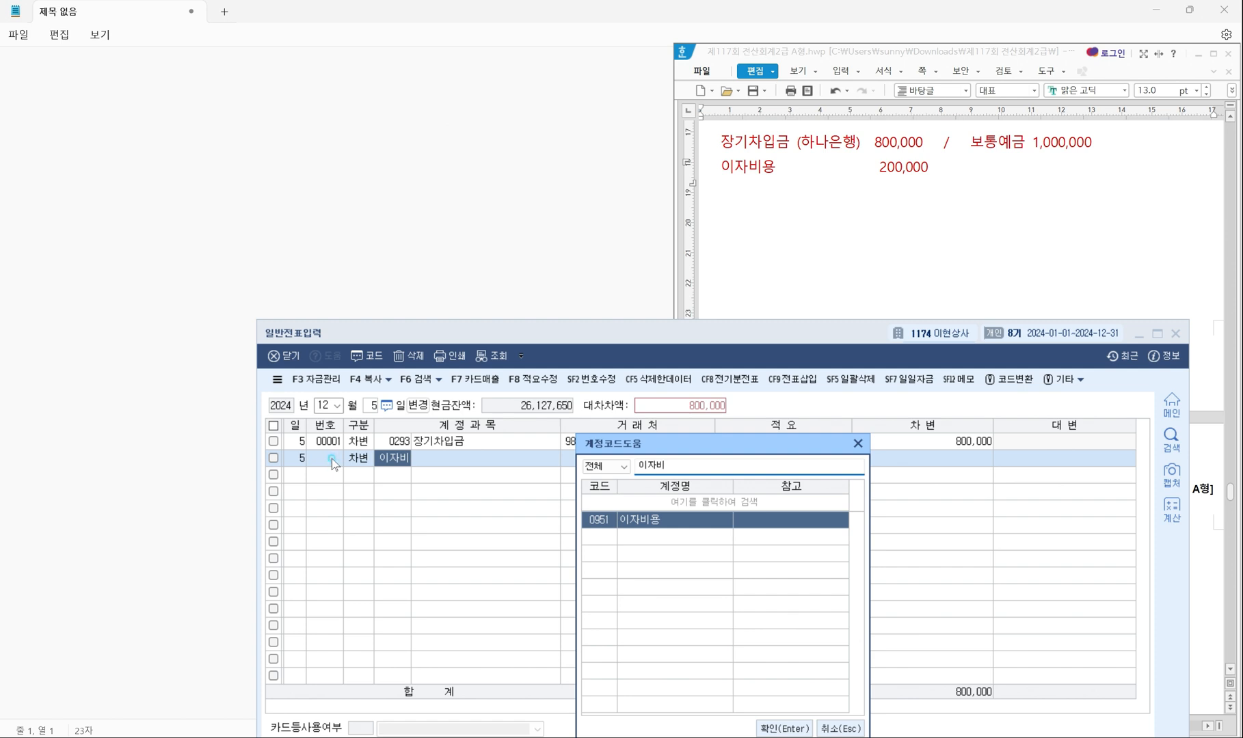
pyautogui.press('Return')
pyautogui.press('Return')
pyautogui.press('Return')
pyautogui.press('Return')
pyautogui.press('Return')
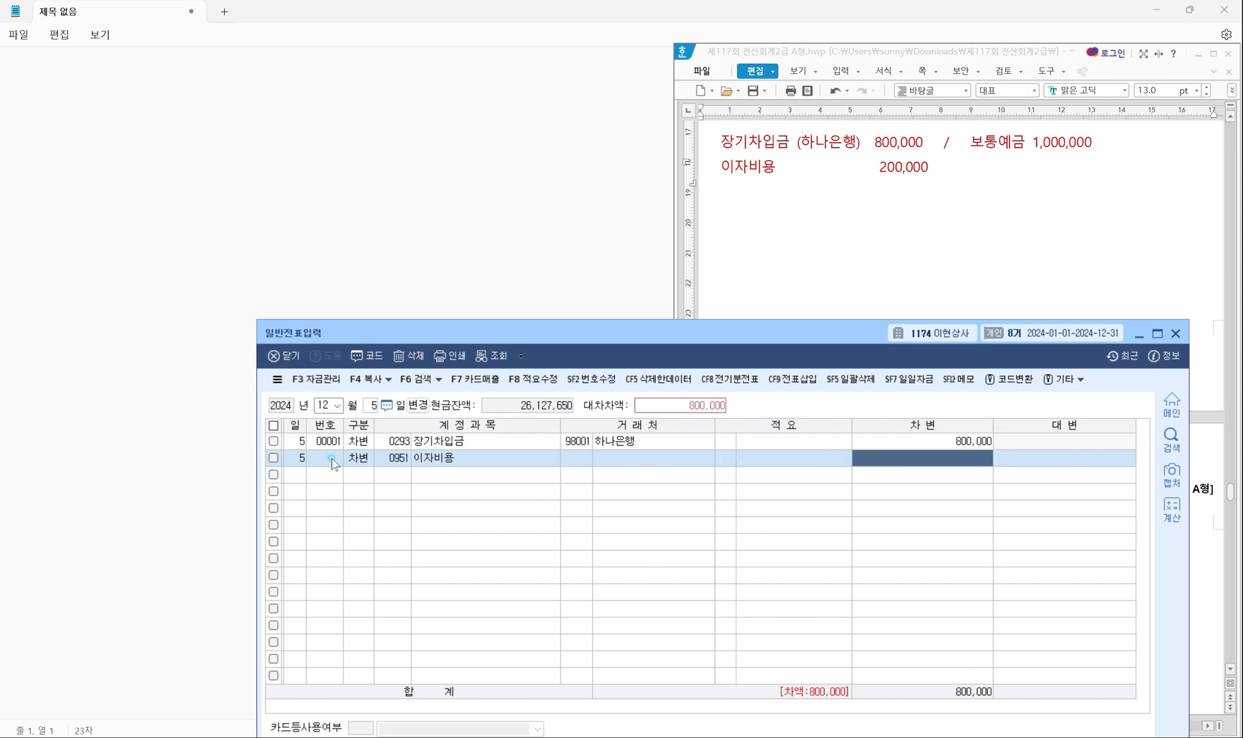
pyautogui.write('200+')
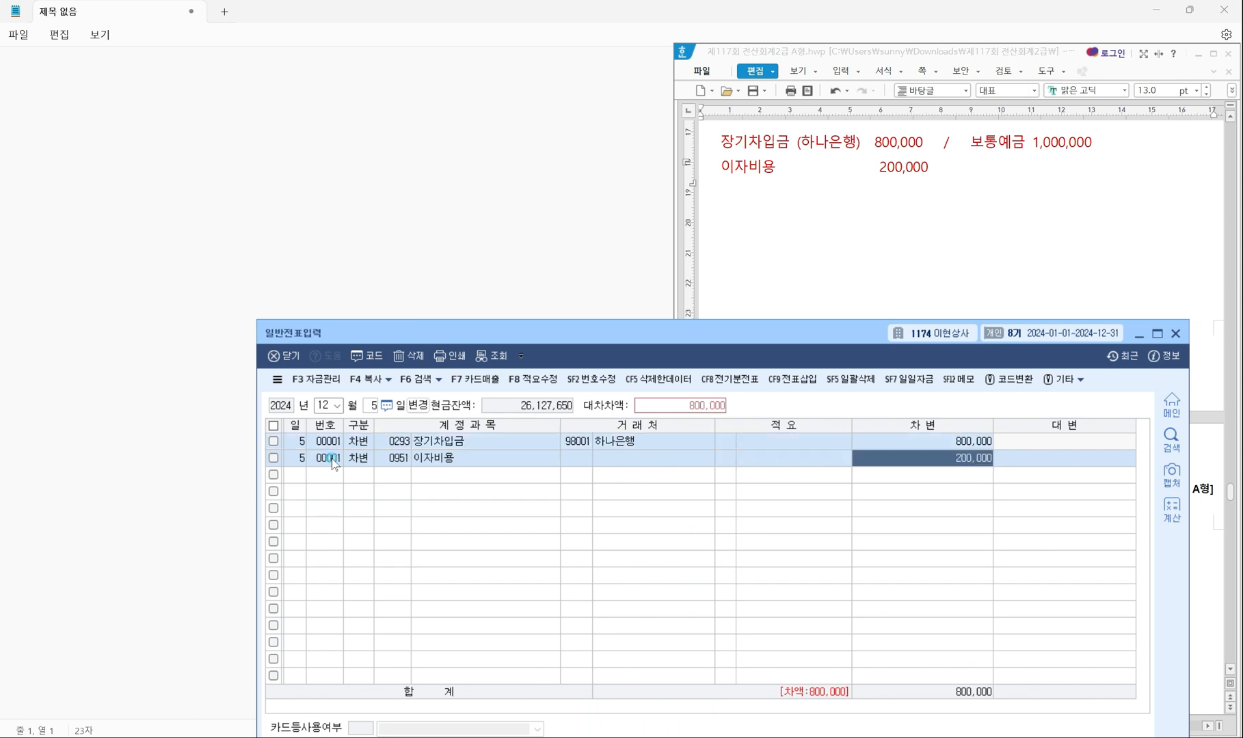
# Add a credit line for 보통예금 covering the balancing amount of 1,000,000.
pyautogui.press('Return')
pyautogui.write('4')
pyautogui.write('보통')
pyautogui.press('Return')
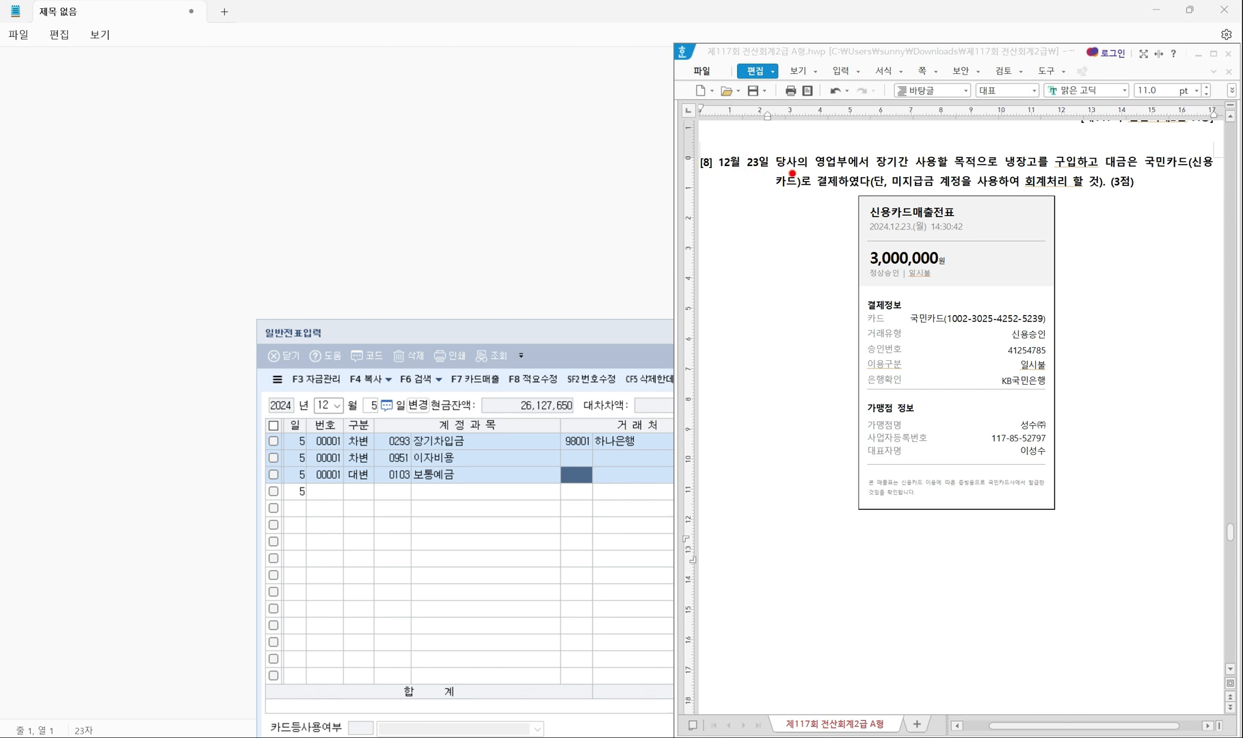
# Examine question 8 in the exam document, marking the refrigerator purchase, card payment, 미지급금 condition and receipt amount.
pyautogui.moveTo(817, 170)
pyautogui.mouseDown()
pyautogui.moveTo(1010, 163)
pyautogui.moveTo(1091, 179)
pyautogui.mouseUp()
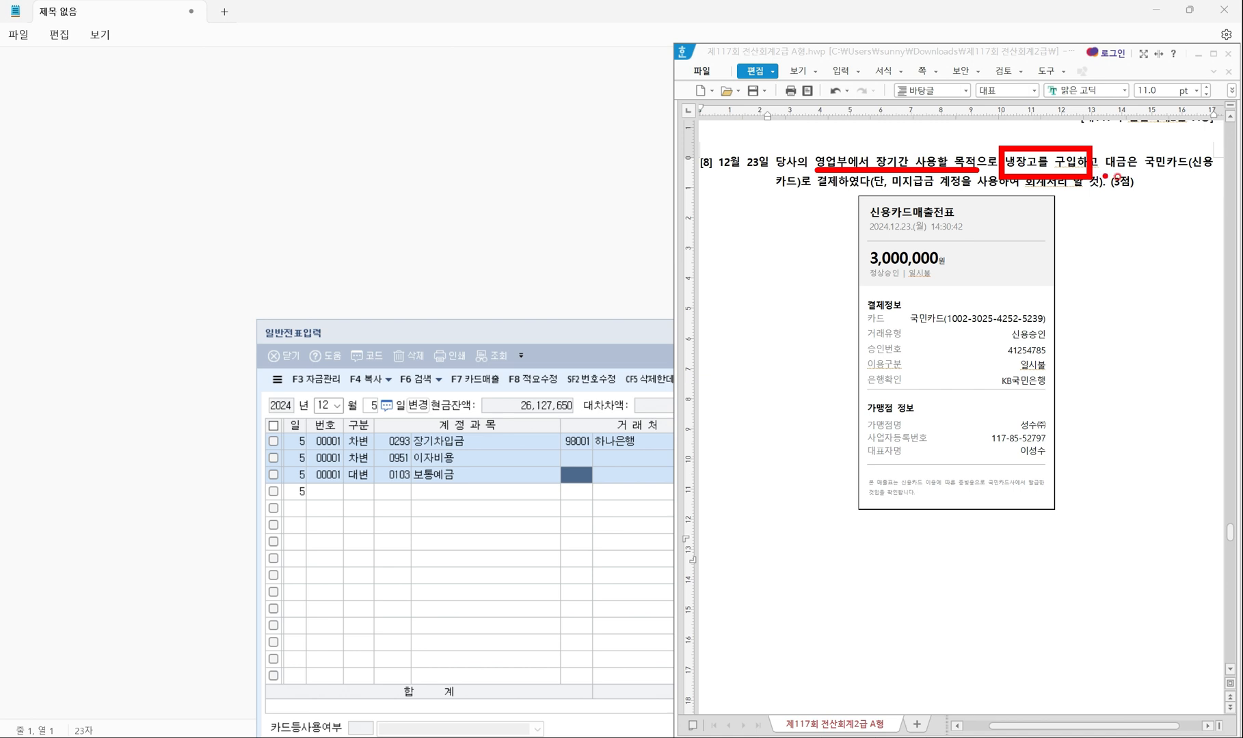
pyautogui.moveTo(1141, 171); pyautogui.dragTo(1210, 171)
pyautogui.moveTo(776, 193); pyautogui.dragTo(841, 193)
pyautogui.moveTo(1146, 144); pyautogui.dragTo(1164, 141)
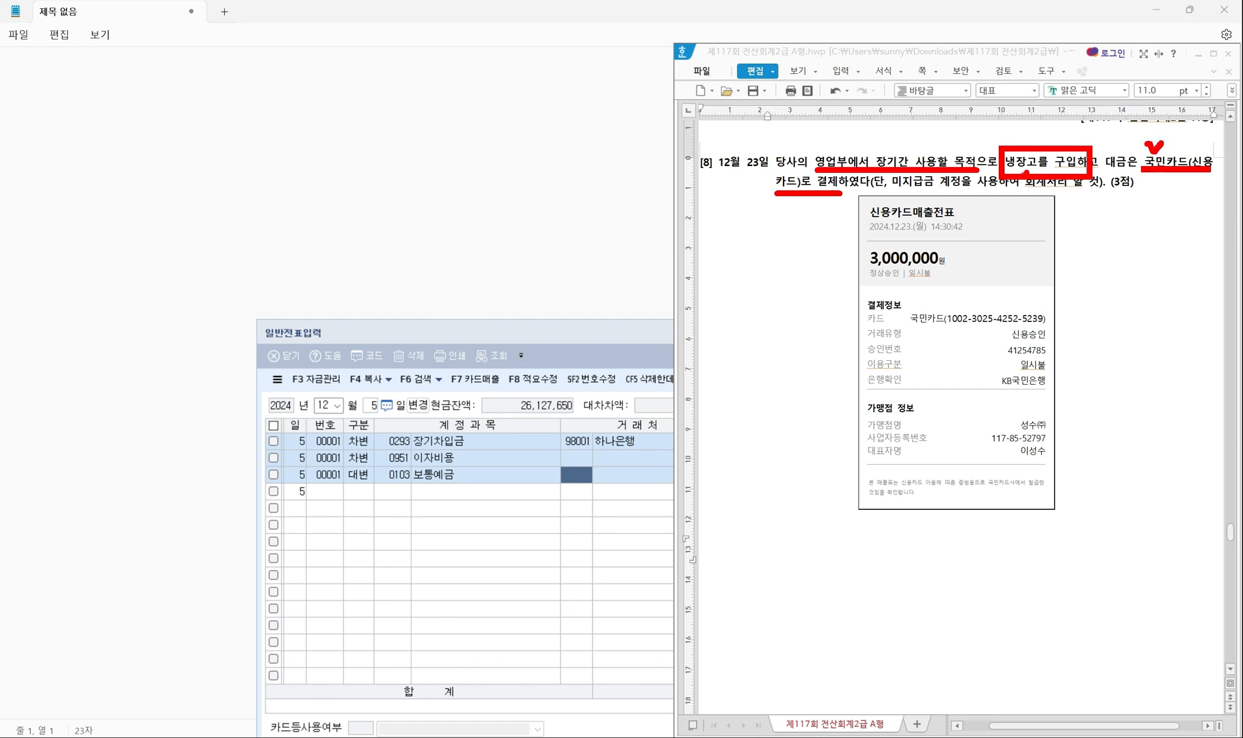
pyautogui.moveTo(894, 185); pyautogui.dragTo(967, 184)
pyautogui.moveTo(850, 234)
pyautogui.mouseDown()
pyautogui.moveTo(900, 279)
pyautogui.moveTo(978, 276)
pyautogui.mouseUp()
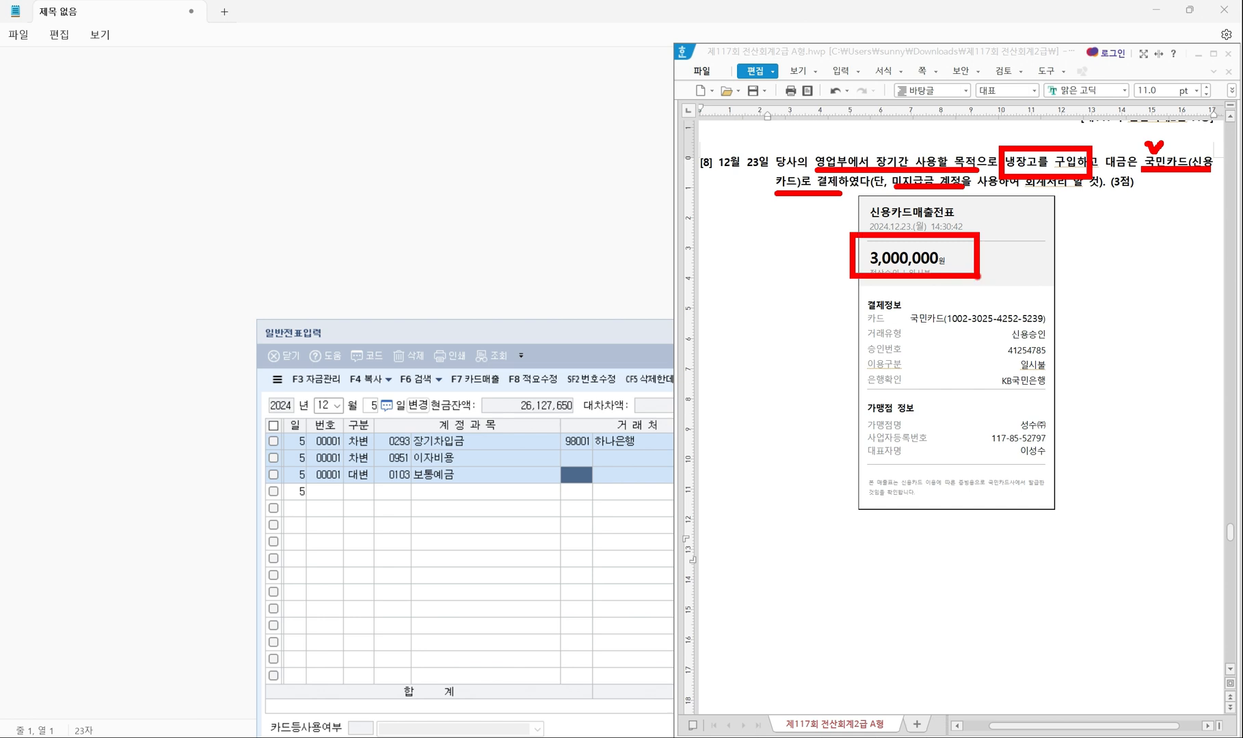
pyautogui.press('Escape')
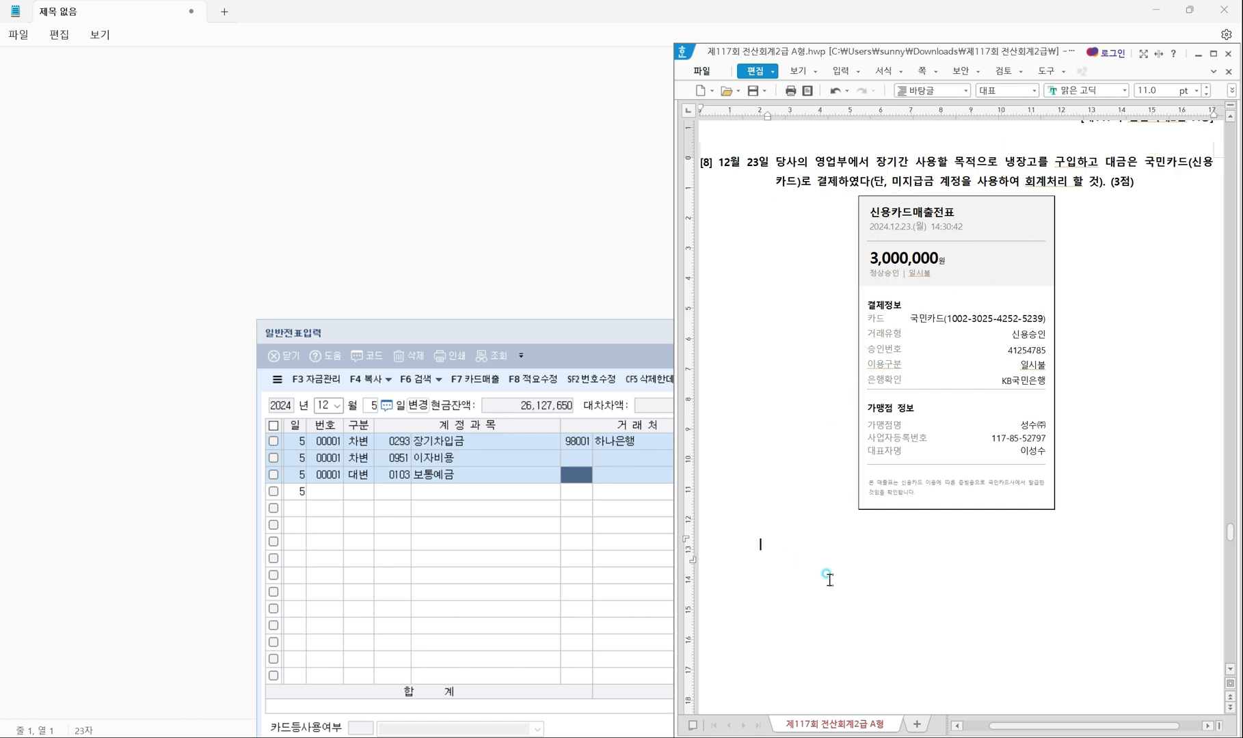
# Write the answer line "비품 3,000,000 / 미지급금 (국민카드) 3,000,000" below the question 8 receipt.
pyautogui.write('비품')
pyautogui.click(703, 472)
pyautogui.write('3,000,000   /')
pyautogui.write('미지급금 (국민카다')
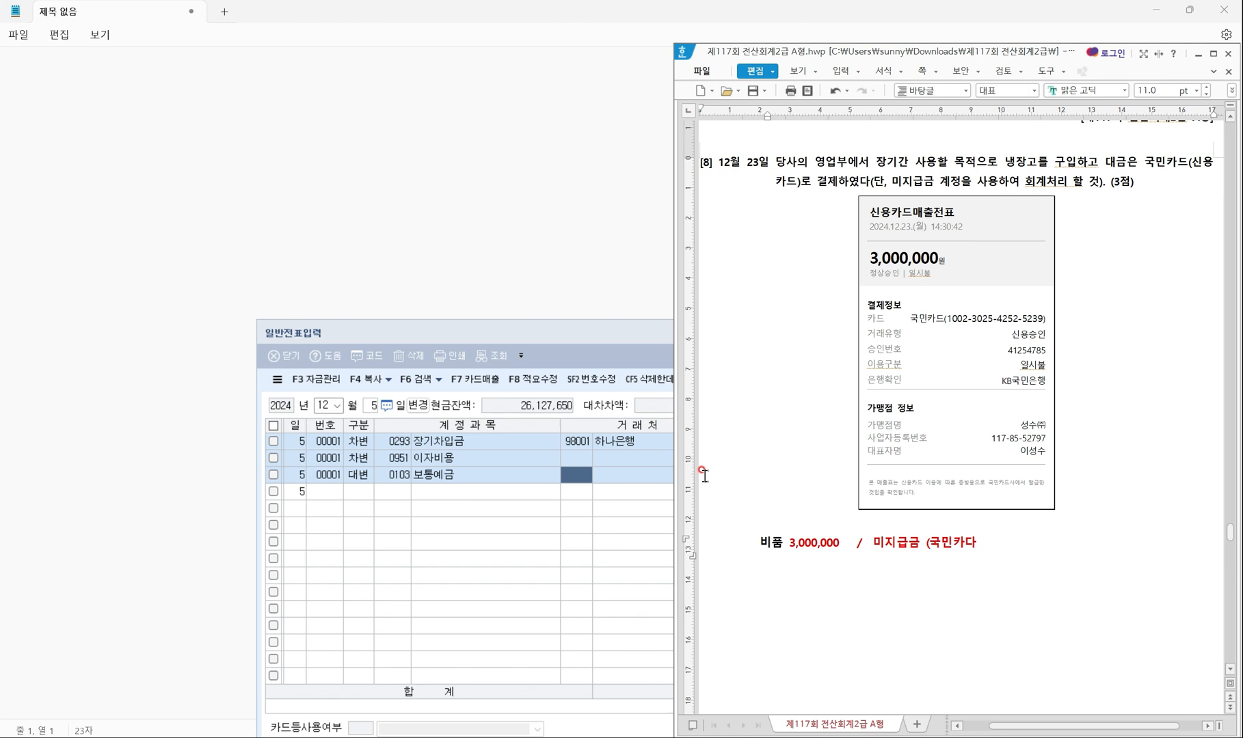
pyautogui.press('BackSpace')
pyautogui.write(') 3,000,000')
# Set the voucher entry date to December 23 for question 8.
pyautogui.scroll(-3, 786, 419)
pyautogui.scroll(-5, 787, 413)
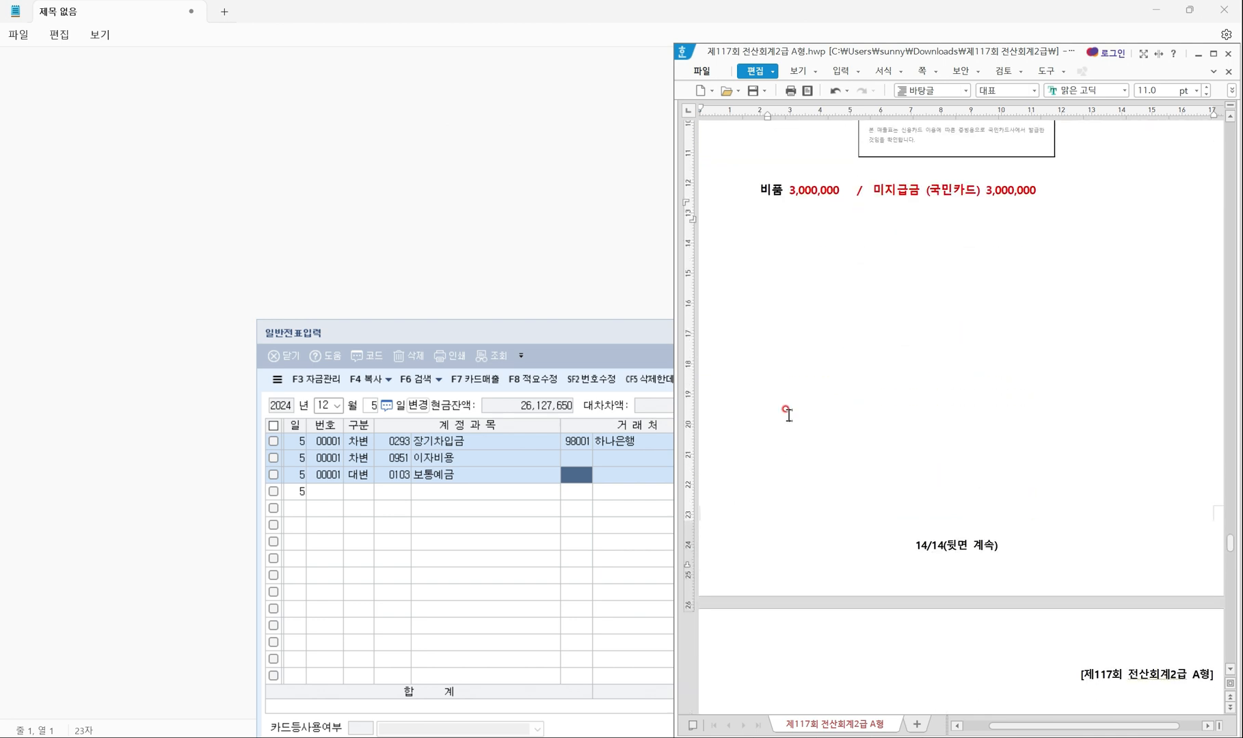
pyautogui.click(330, 406)
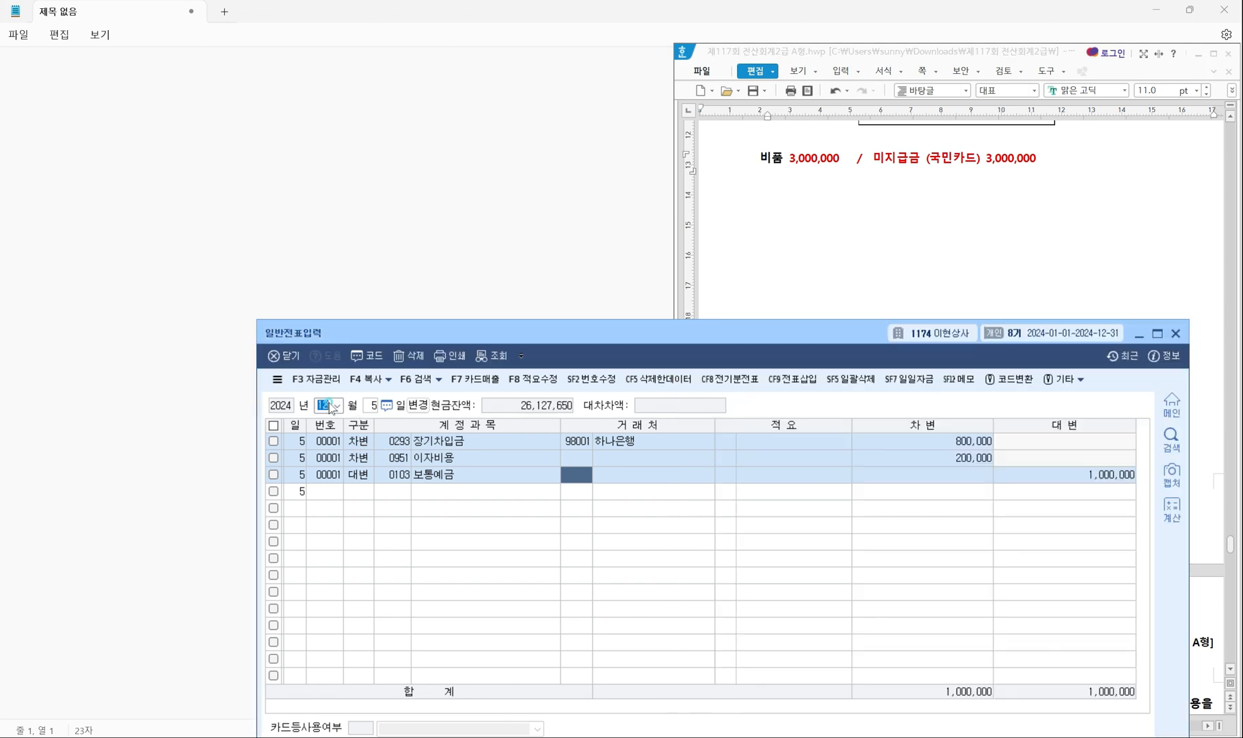
pyautogui.press('Return')
pyautogui.write('23')
pyautogui.press('Return')
# Add a debit line for account 0212 비품 with an amount of 3,000,000.
pyautogui.write('3')
pyautogui.press('Return')
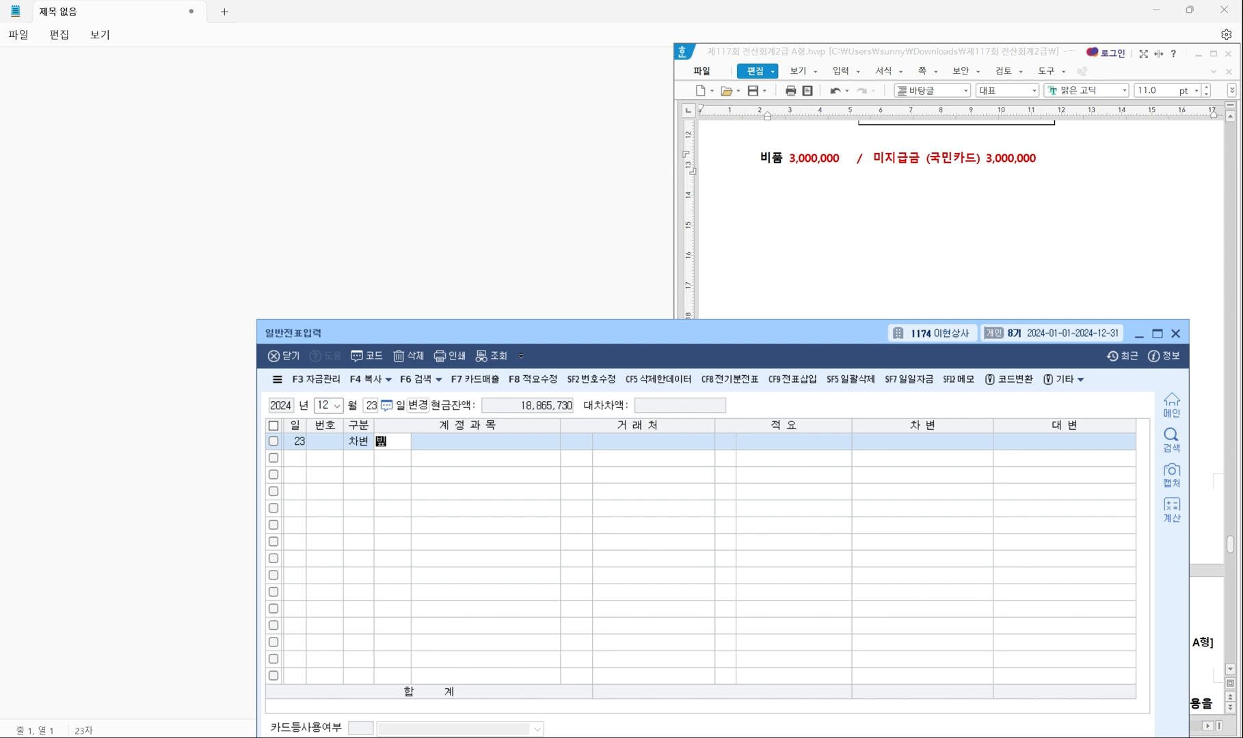
pyautogui.press('Return')
pyautogui.press('Return')
pyautogui.press('Return')
pyautogui.press('Return')
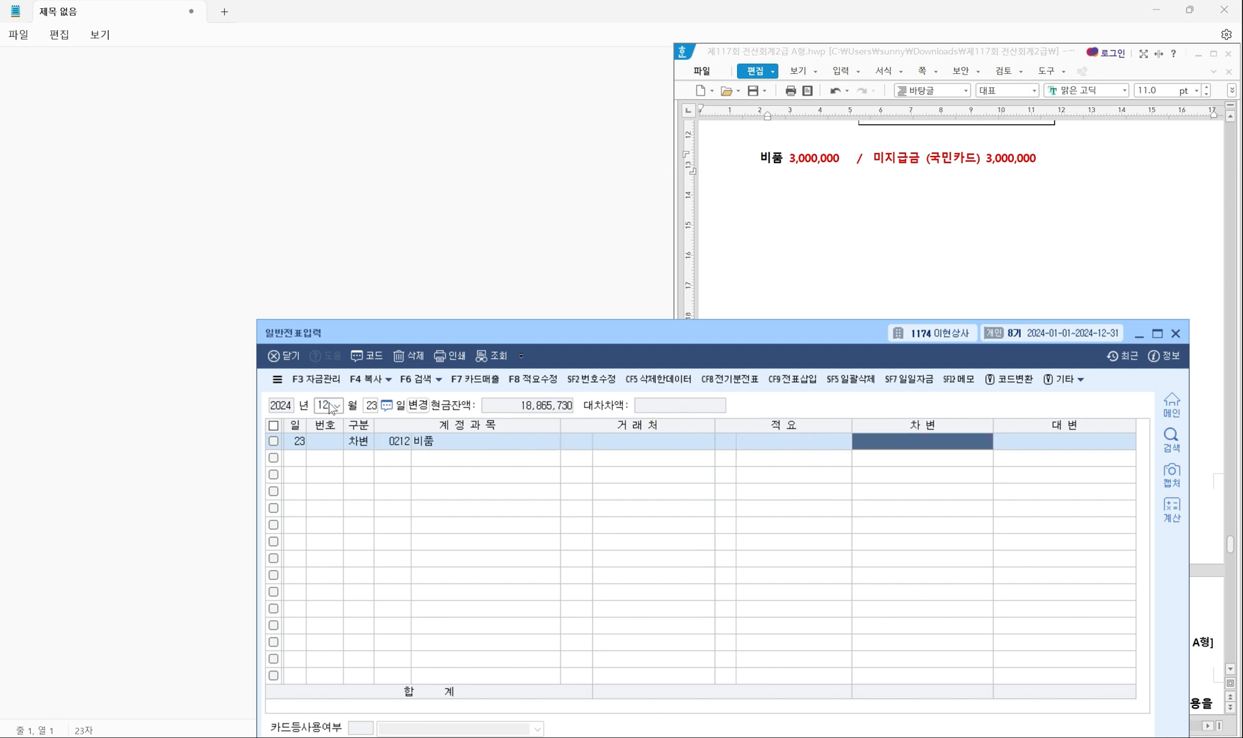
pyautogui.write('3000000')
pyautogui.press('Return')
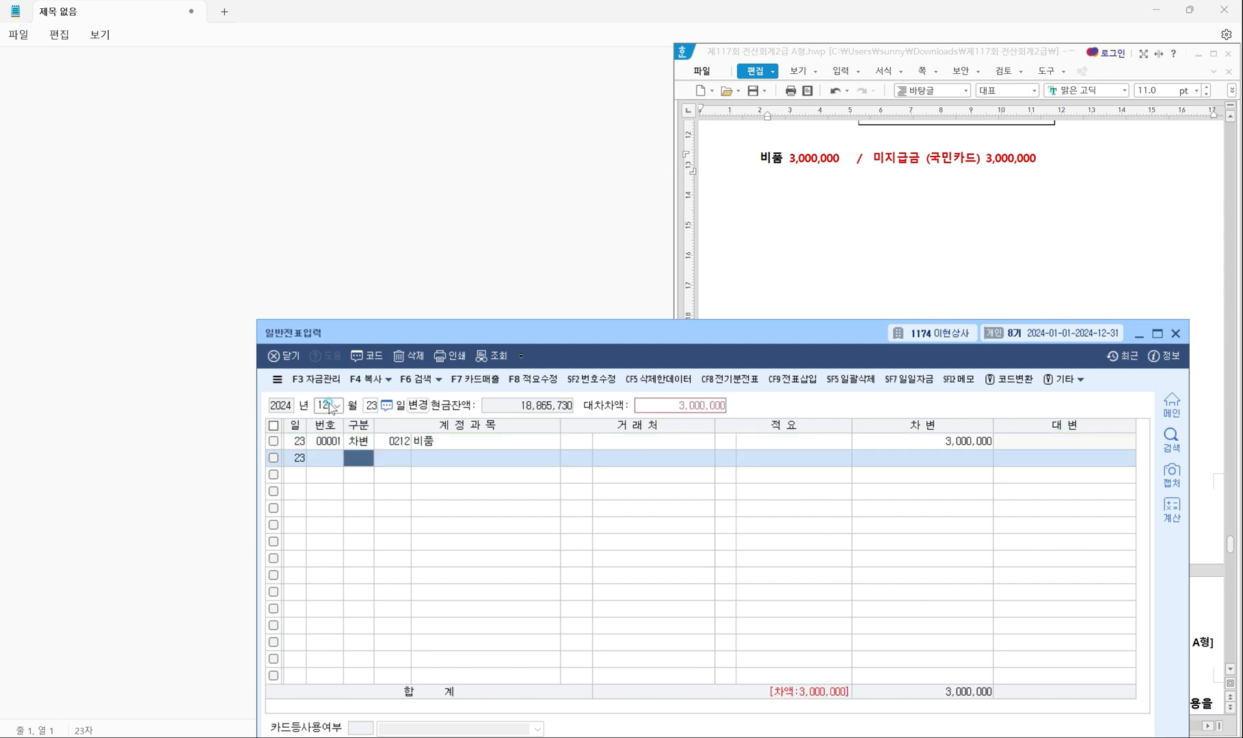
# Add a credit line for account 0253 미지급금 covering the balancing amount of 3,000,000.
pyautogui.write('4')
pyautogui.press('Return')
pyautogui.write('미지')
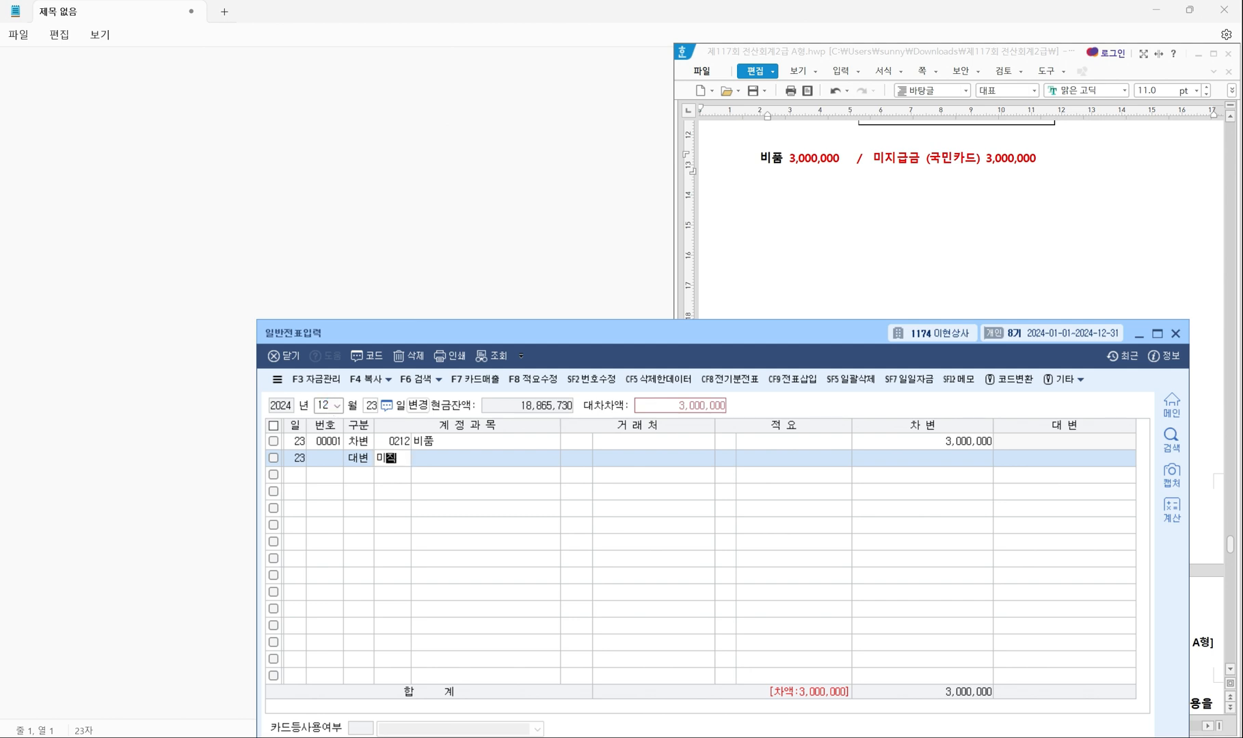
pyautogui.write('급')
pyautogui.press('Return')
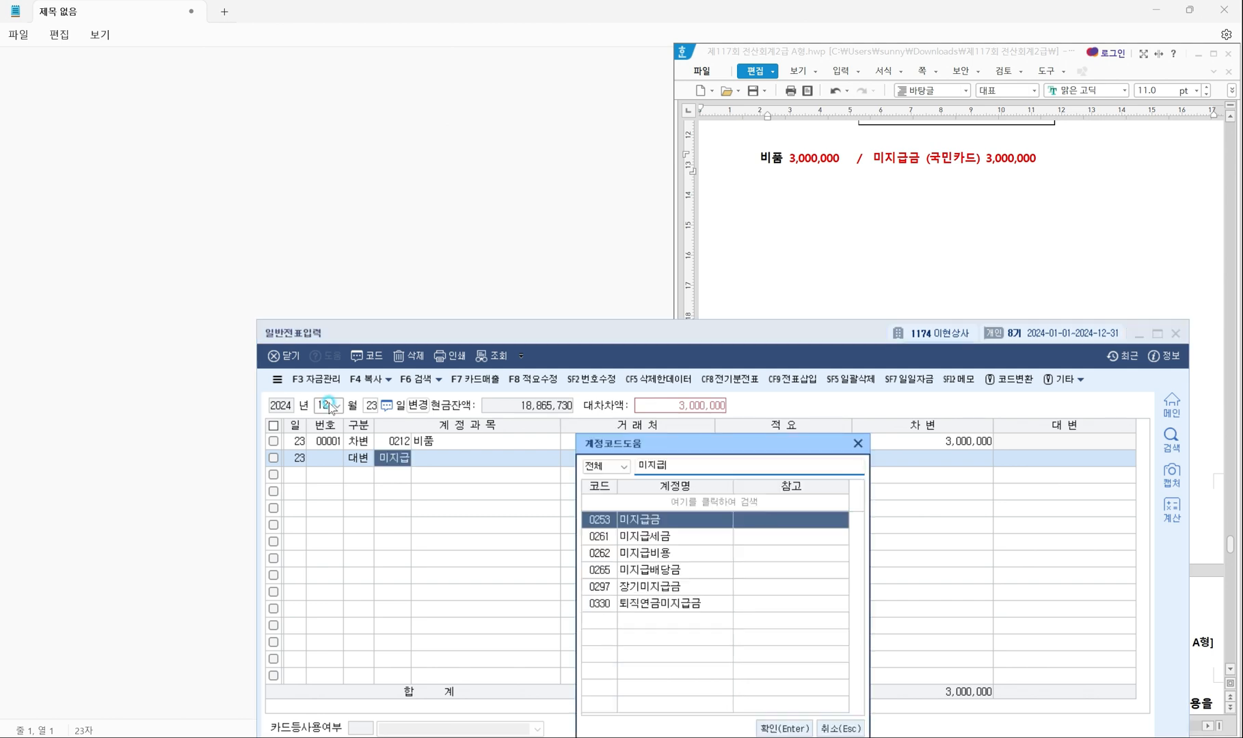
pyautogui.press('Return')
# Assign 99601 국민카드 as the business partner of the 미지급금 line and complete the line.
pyautogui.write('국')
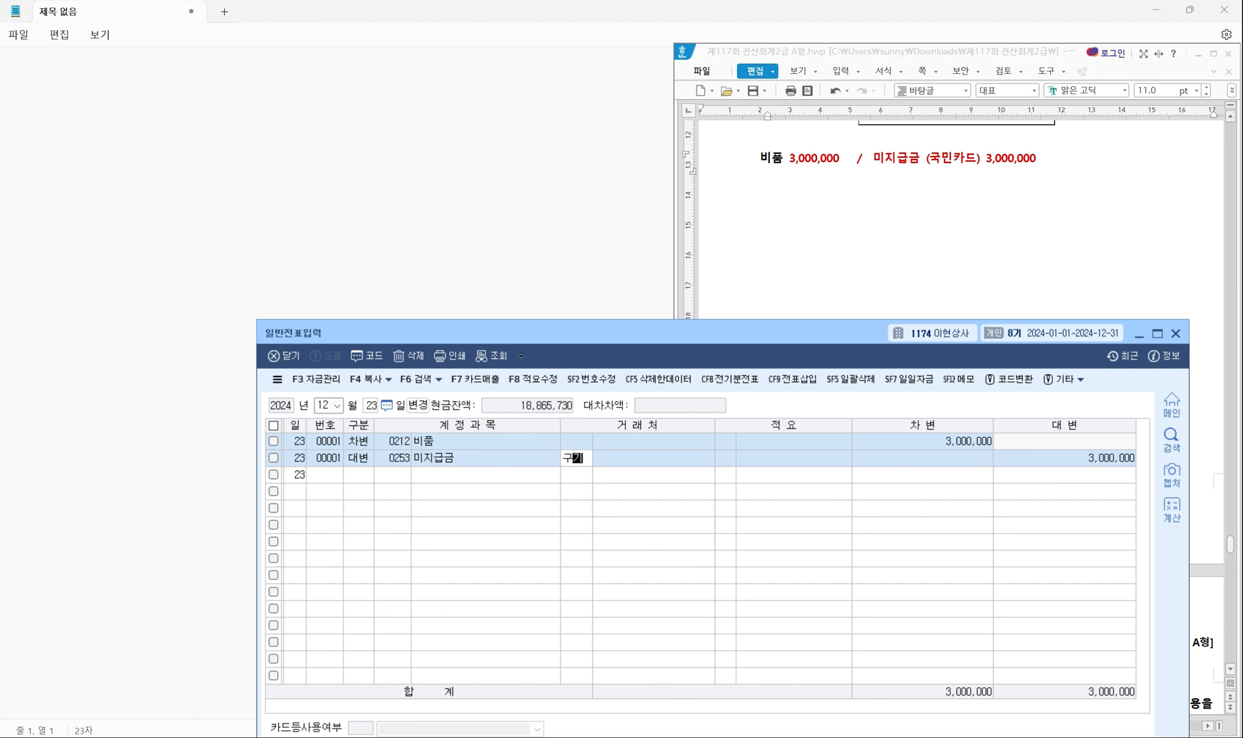
pyautogui.press('BackSpace')
pyautogui.press('BackSpace')
pyautogui.press('BackSpace')
pyautogui.write('국민')
pyautogui.press('Return')
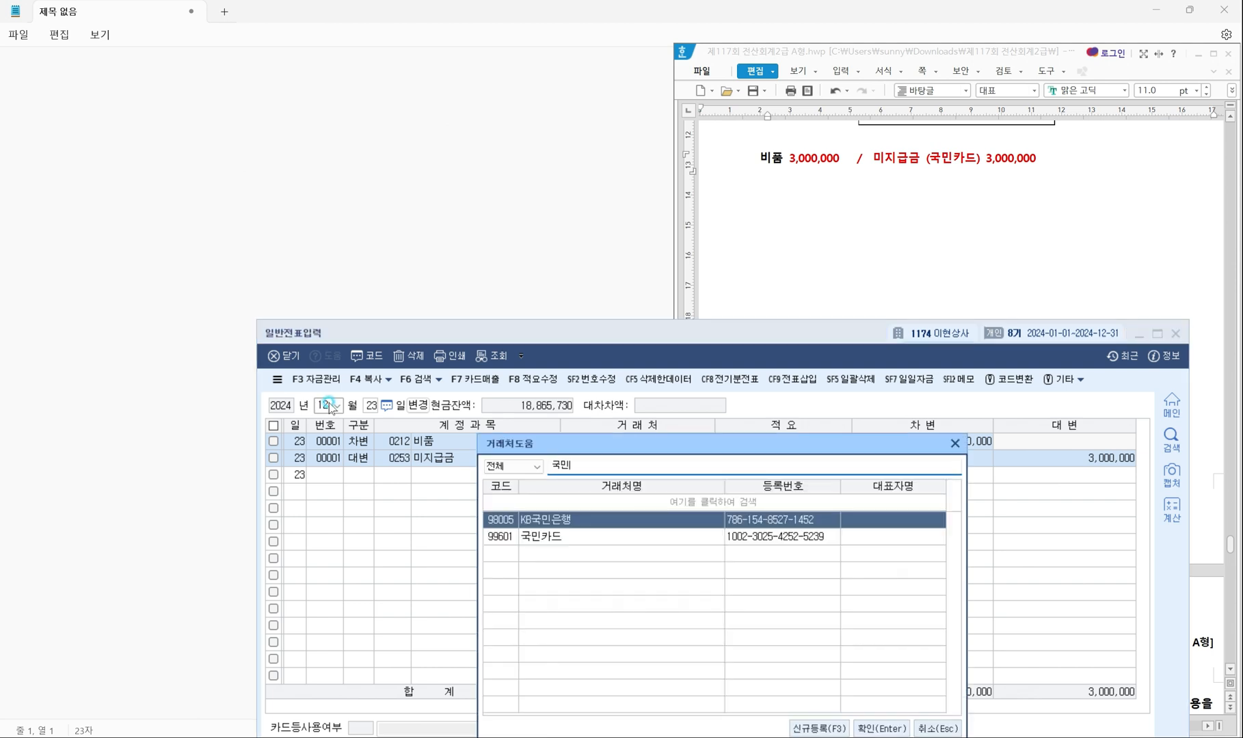
pyautogui.click(534, 547)
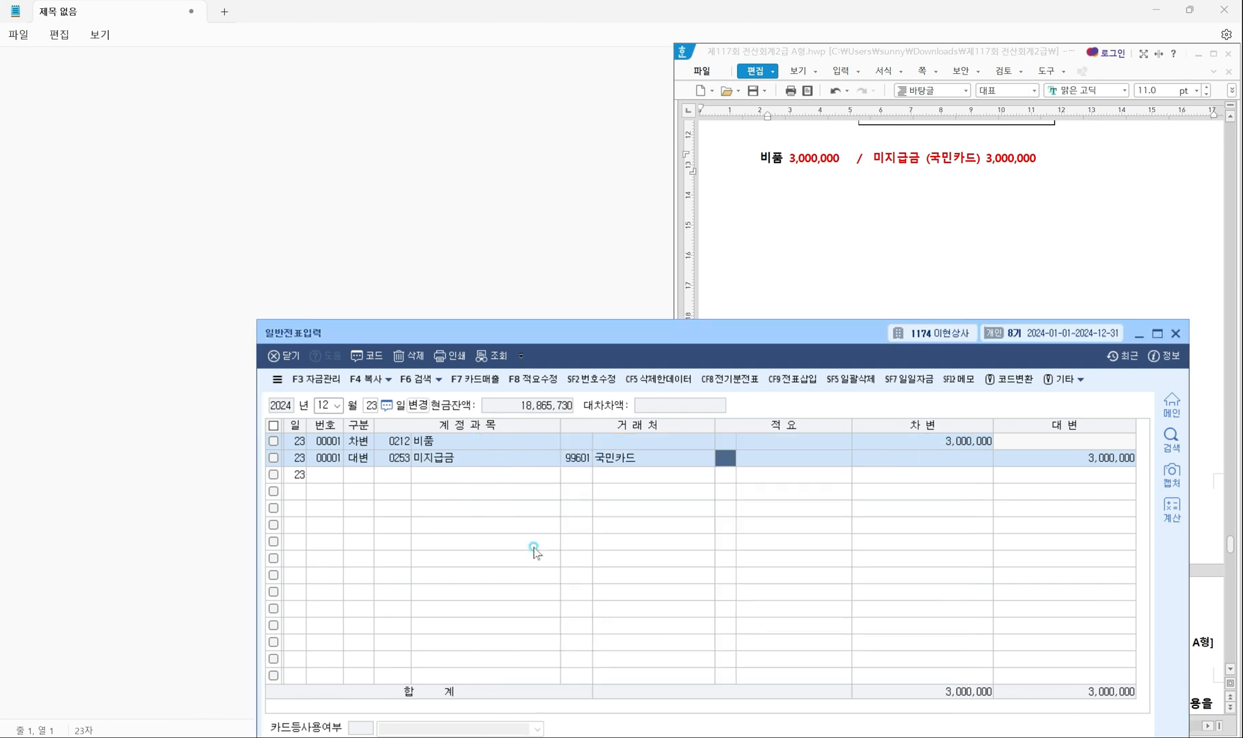
pyautogui.press('Return')
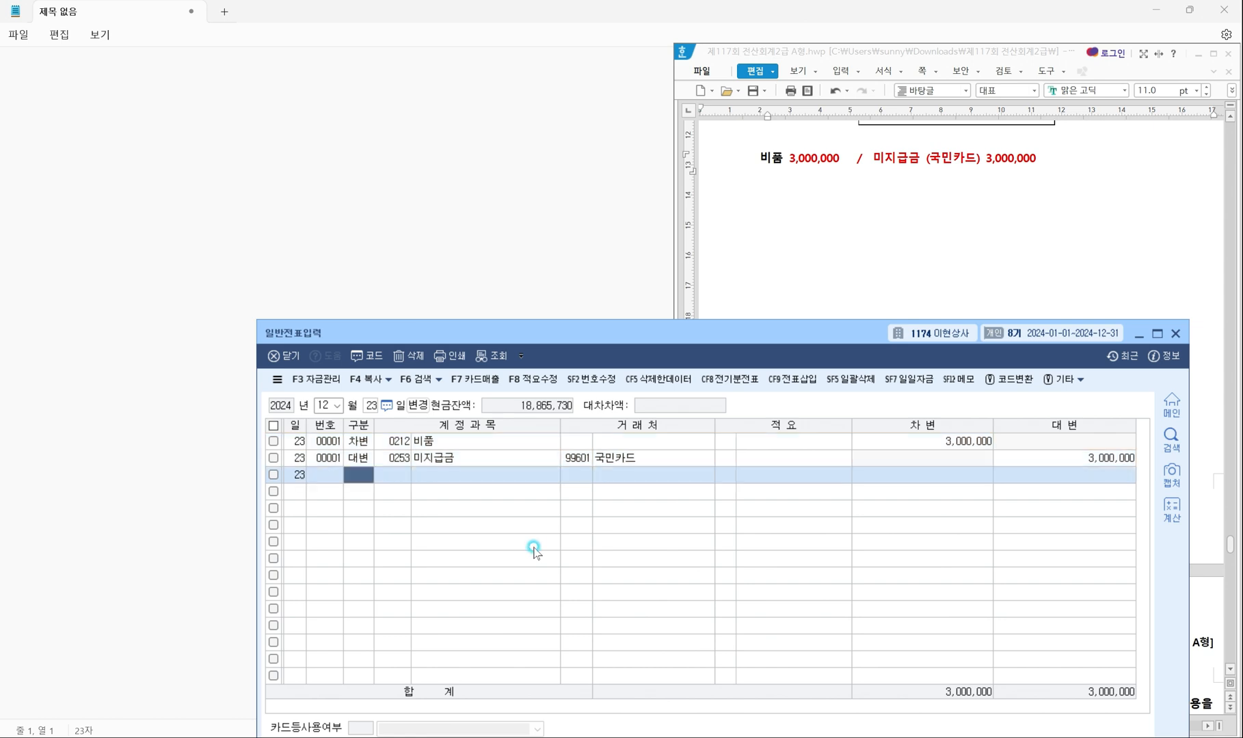
# Examine 문제5 and its question 1, marking the correction instructions, the contract deposit details, the recorded account and the date.
pyautogui.click(724, 236)
pyautogui.scroll(-5, 725, 236)
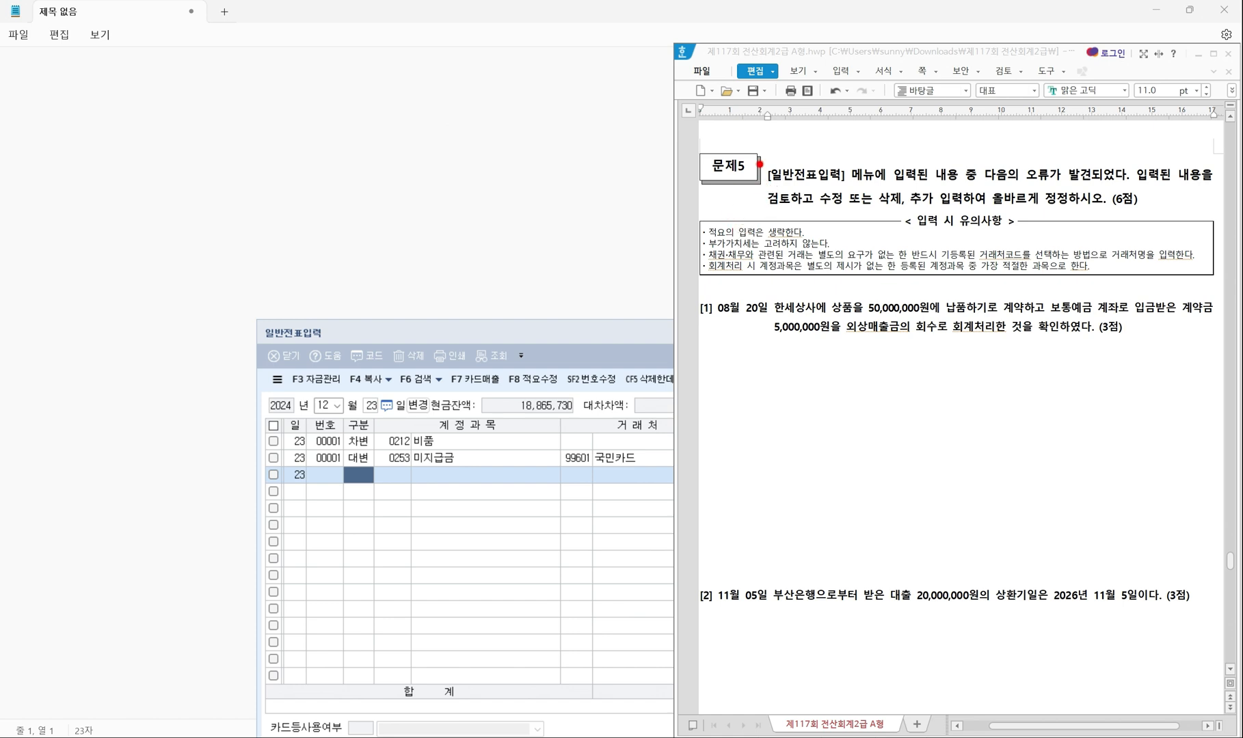
pyautogui.moveTo(760, 156)
pyautogui.mouseDown()
pyautogui.moveTo(810, 183)
pyautogui.moveTo(878, 185)
pyautogui.mouseUp()
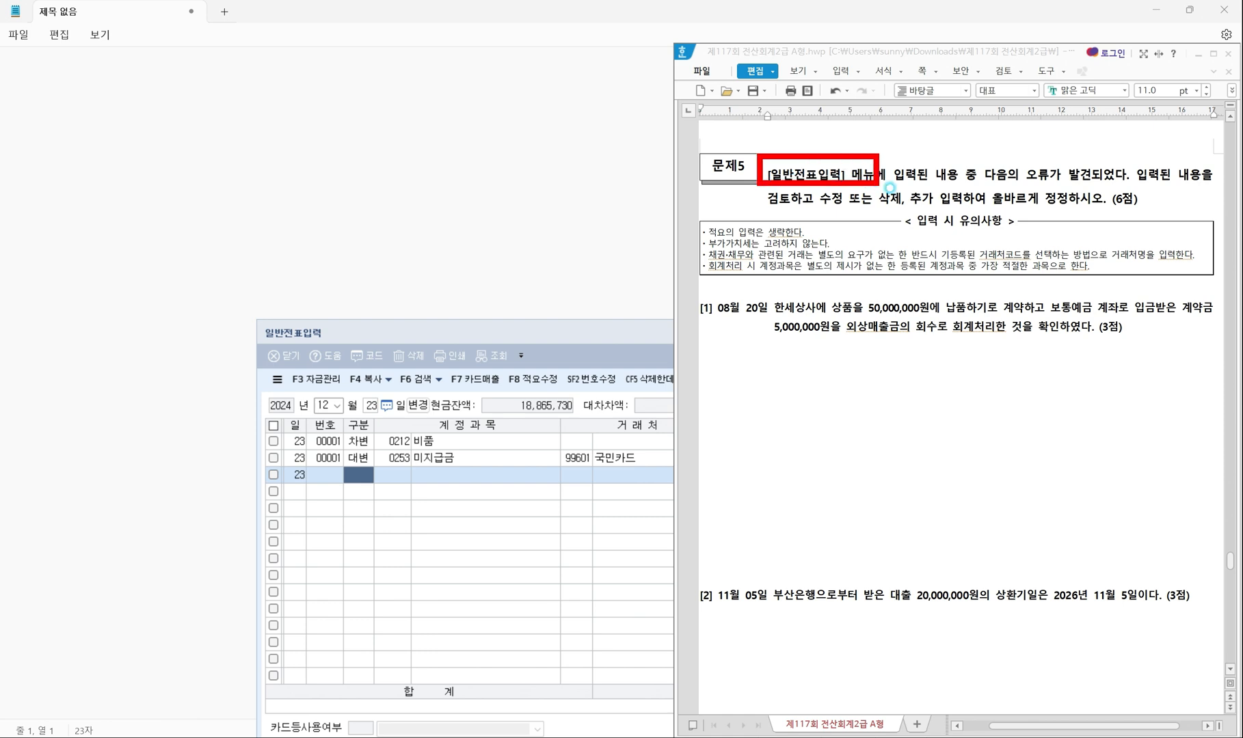
pyautogui.moveTo(982, 184); pyautogui.dragTo(1086, 183)
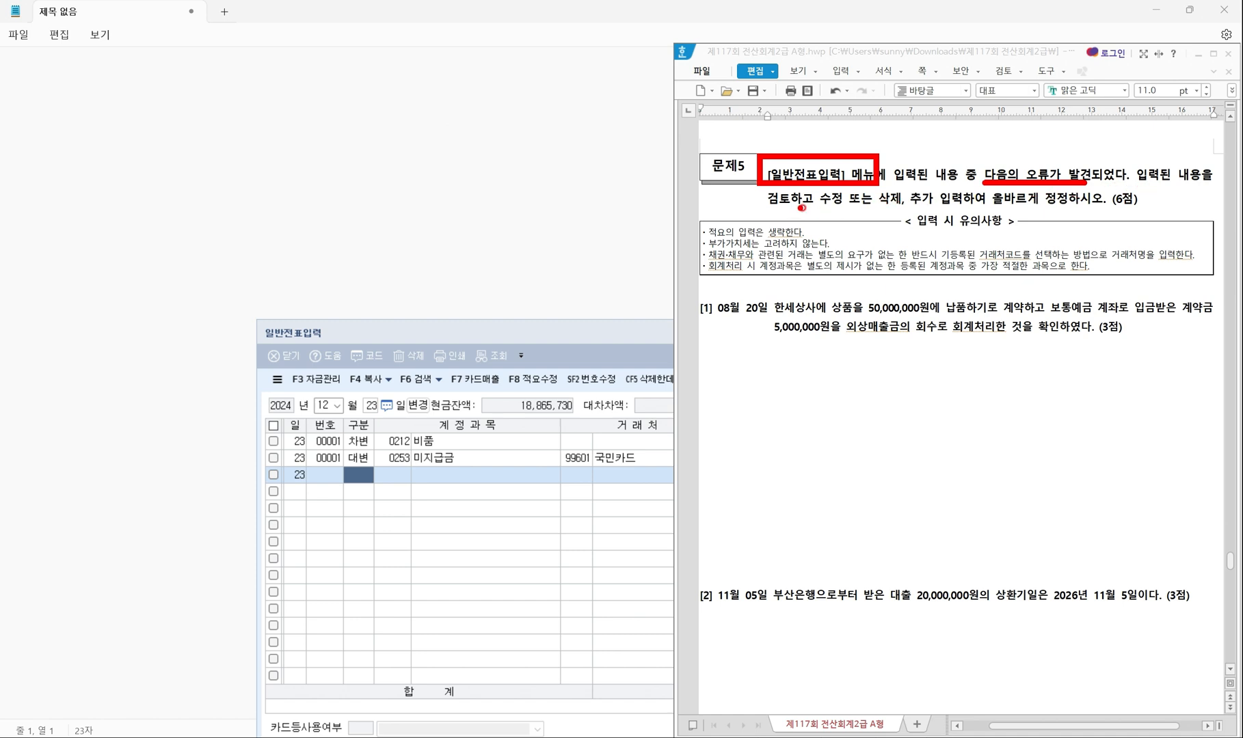
pyautogui.moveTo(769, 209); pyautogui.dragTo(965, 210)
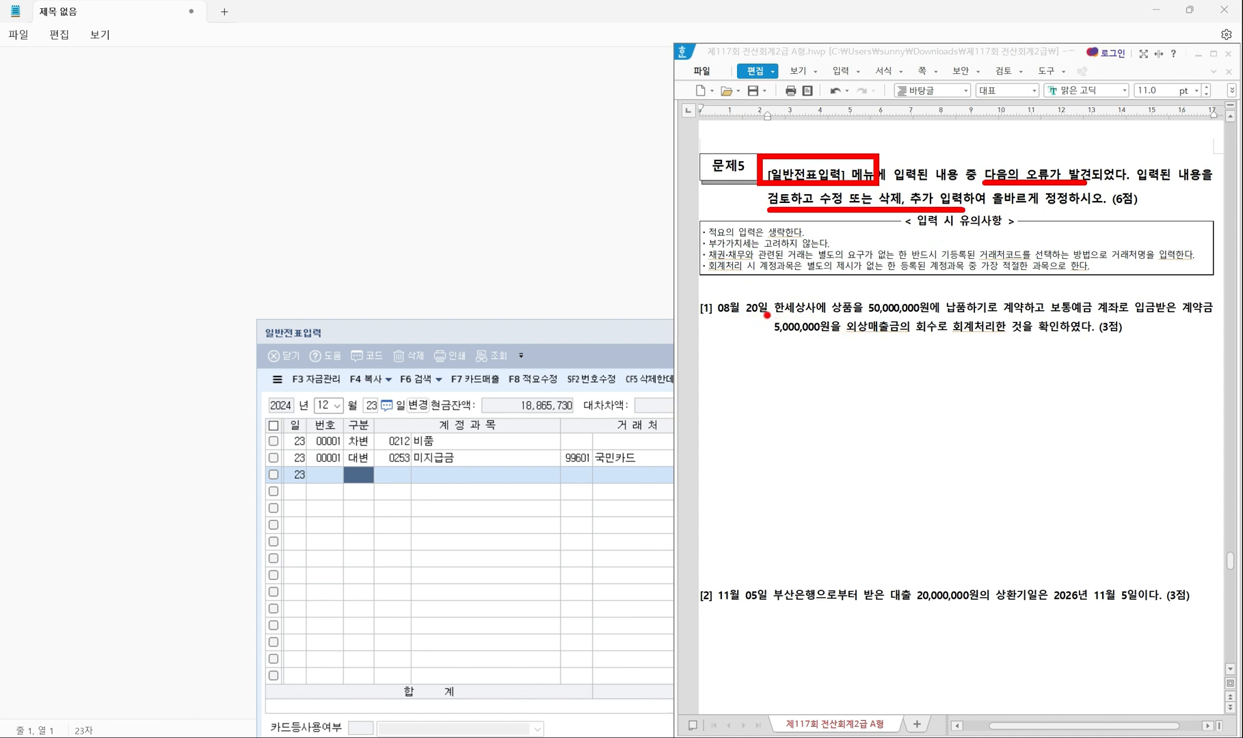
pyautogui.moveTo(771, 317); pyautogui.dragTo(1211, 317)
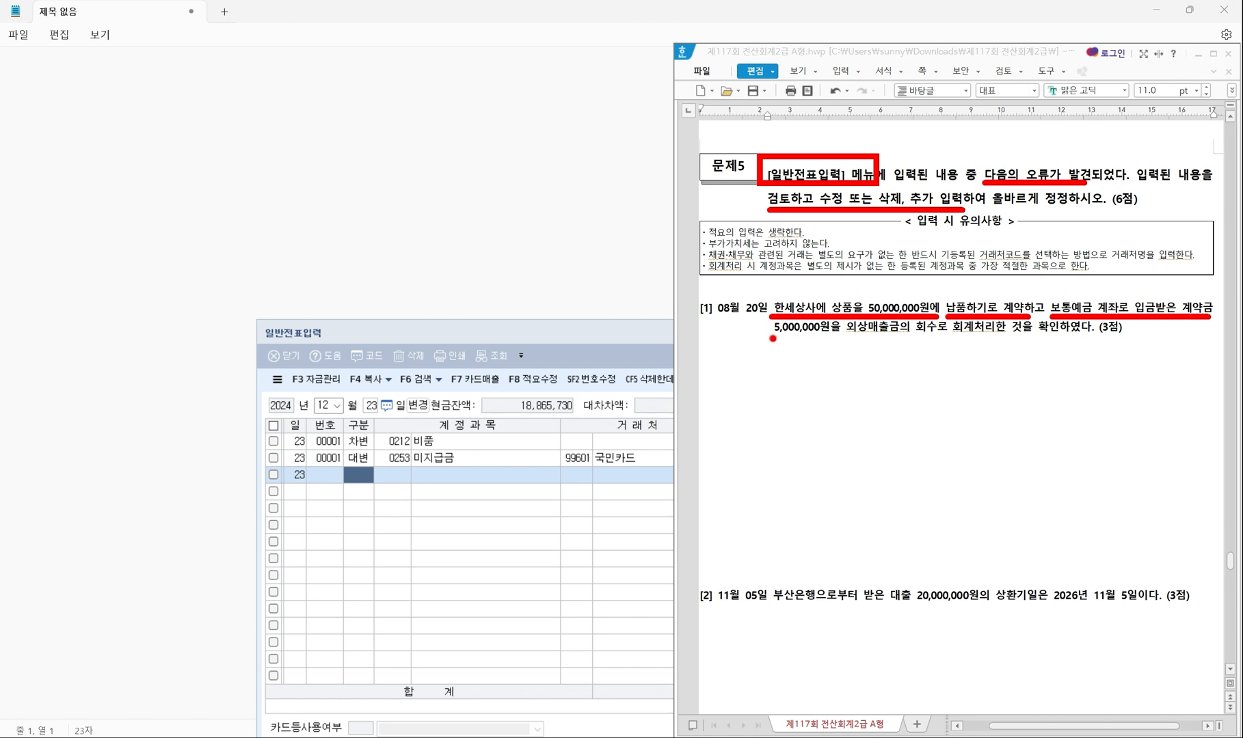
pyautogui.moveTo(773, 339); pyautogui.dragTo(1053, 337)
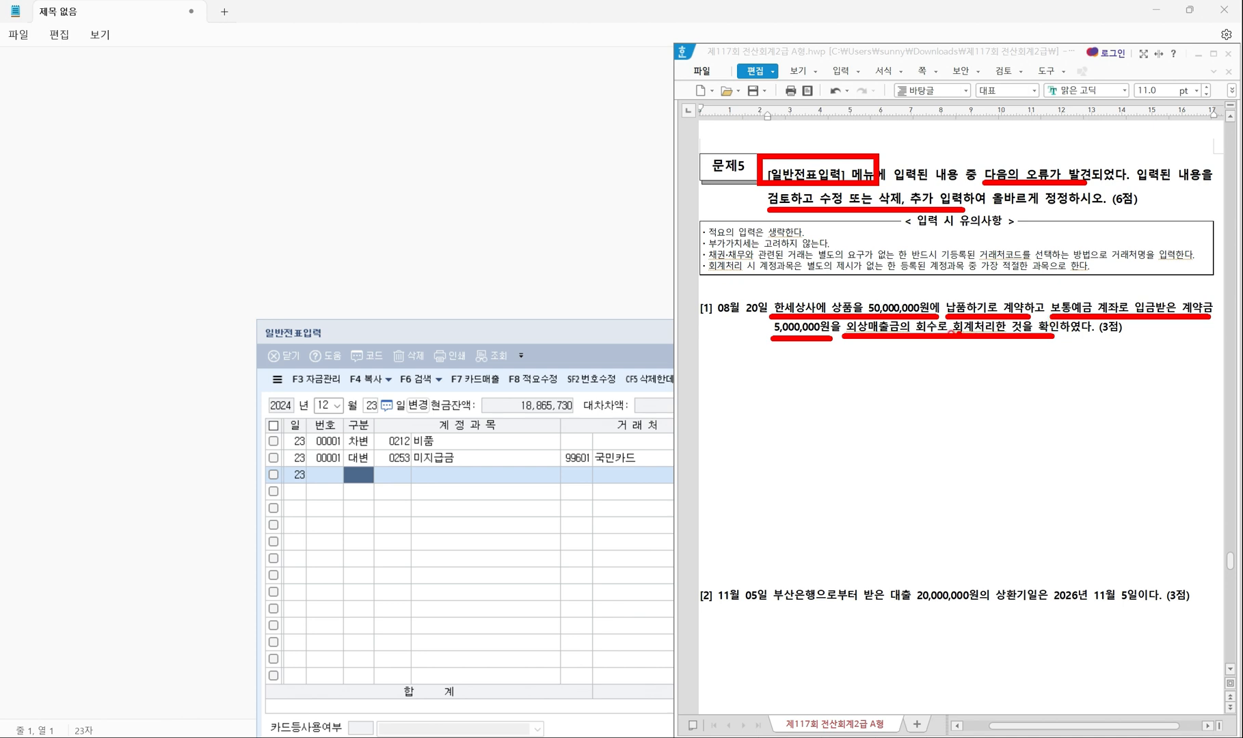
pyautogui.moveTo(1189, 290); pyautogui.dragTo(1206, 277)
pyautogui.moveTo(755, 320)
pyautogui.mouseDown()
pyautogui.moveTo(705, 298)
pyautogui.moveTo(777, 320)
pyautogui.mouseUp()
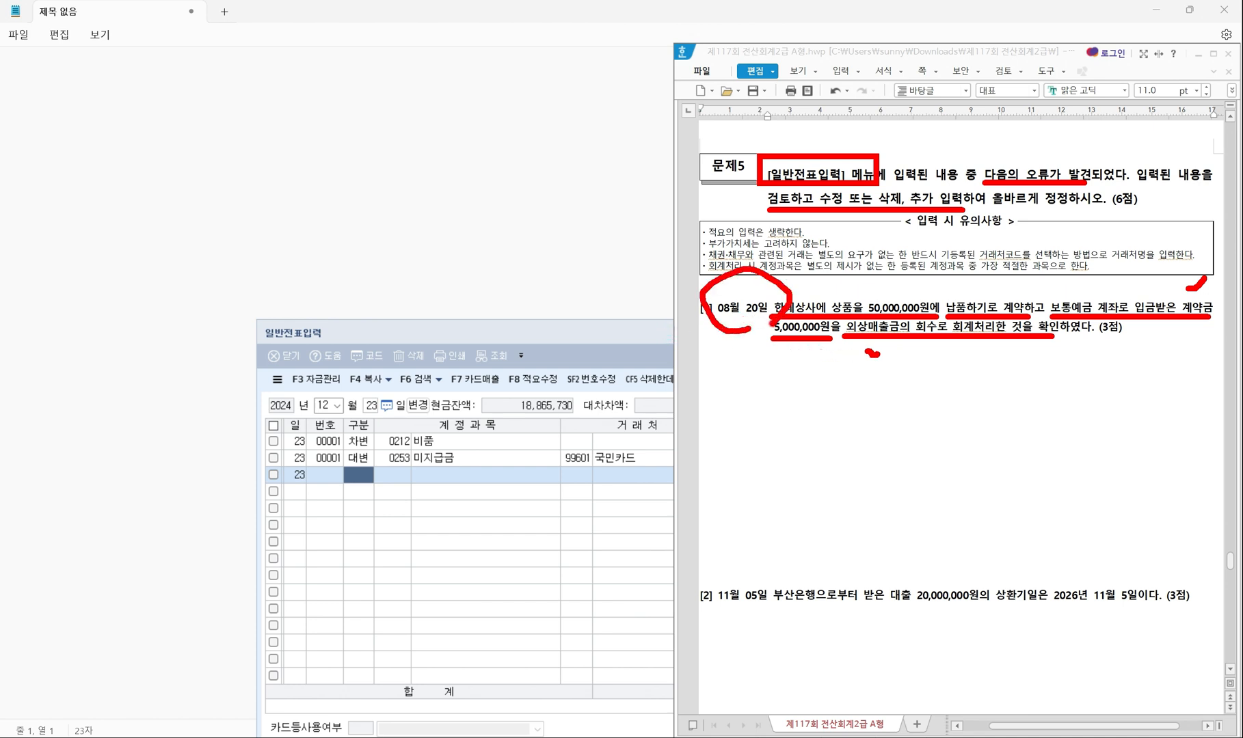
pyautogui.press('Escape')
# Bring up the general voucher recorded on August 20.
pyautogui.scroll(-3, 769, 301)
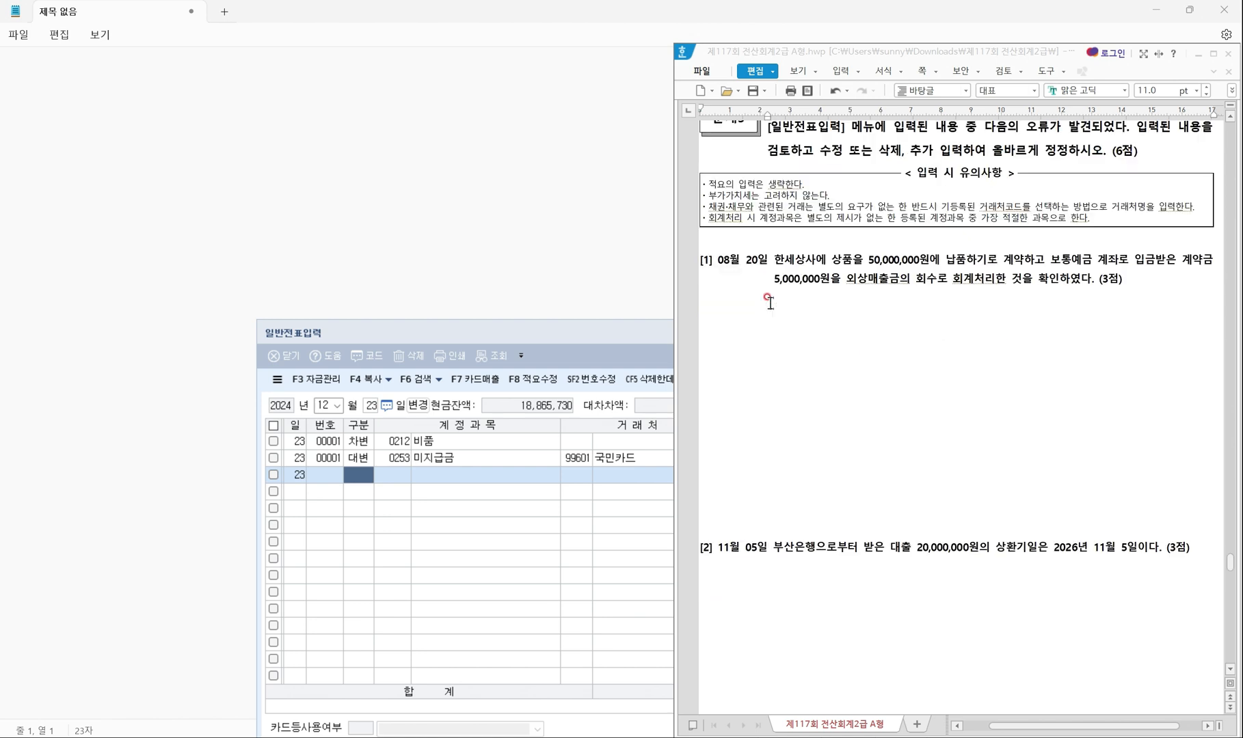
pyautogui.click(644, 325)
pyautogui.click(323, 405)
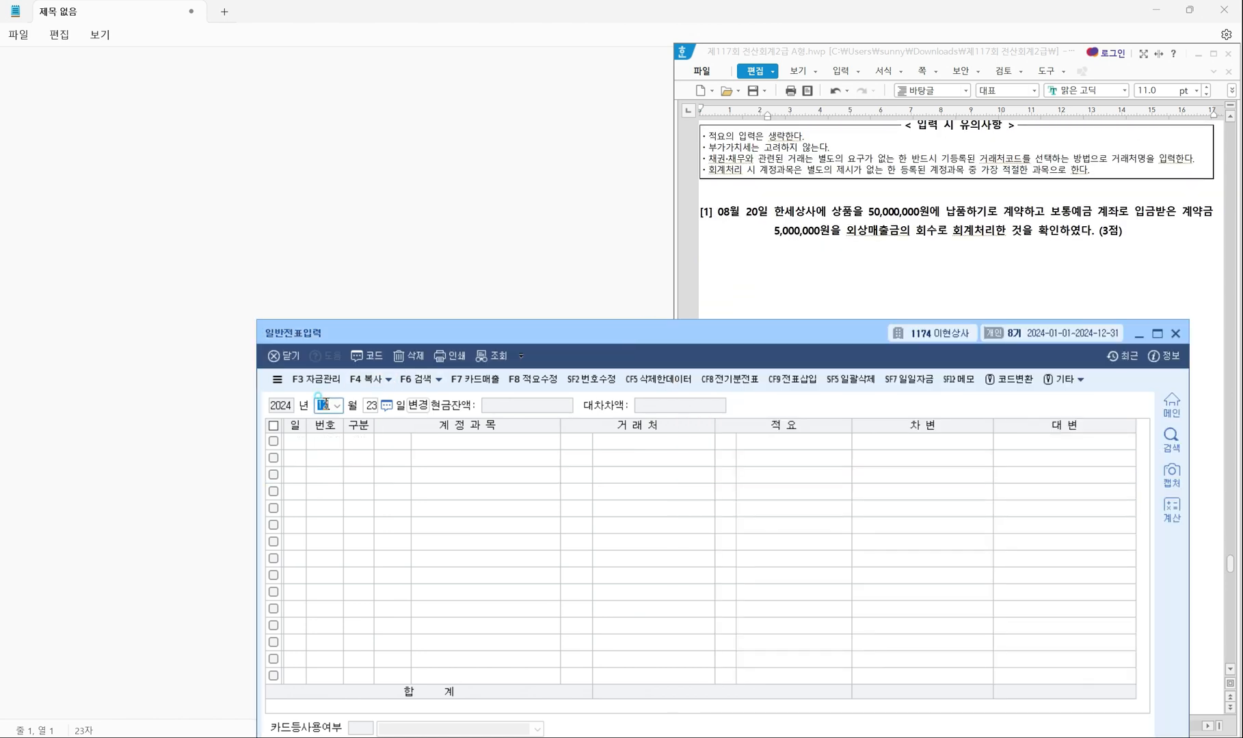
pyautogui.write('08')
pyautogui.press('Return')
pyautogui.write('20')
pyautogui.press('Return')
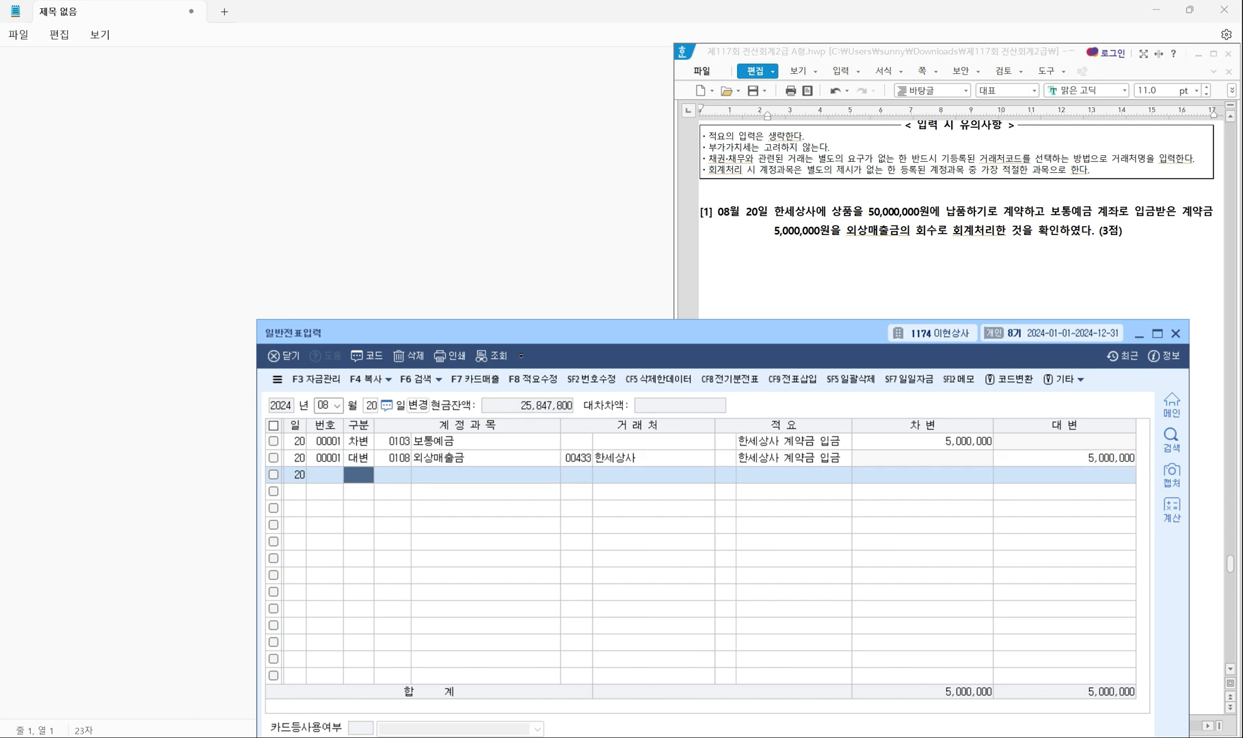
# Change the credit account of the 한세상사 line to 0259 선수금.
pyautogui.click(427, 460)
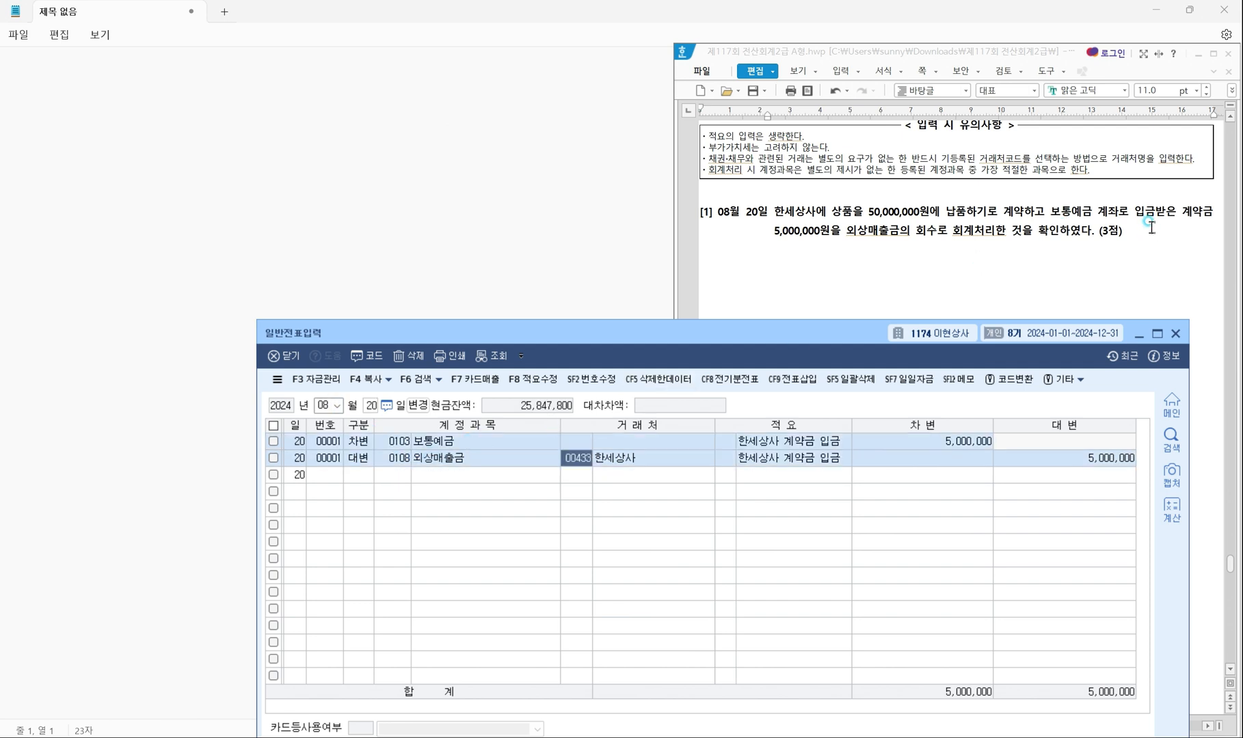
pyautogui.moveTo(1167, 194); pyautogui.dragTo(1238, 230)
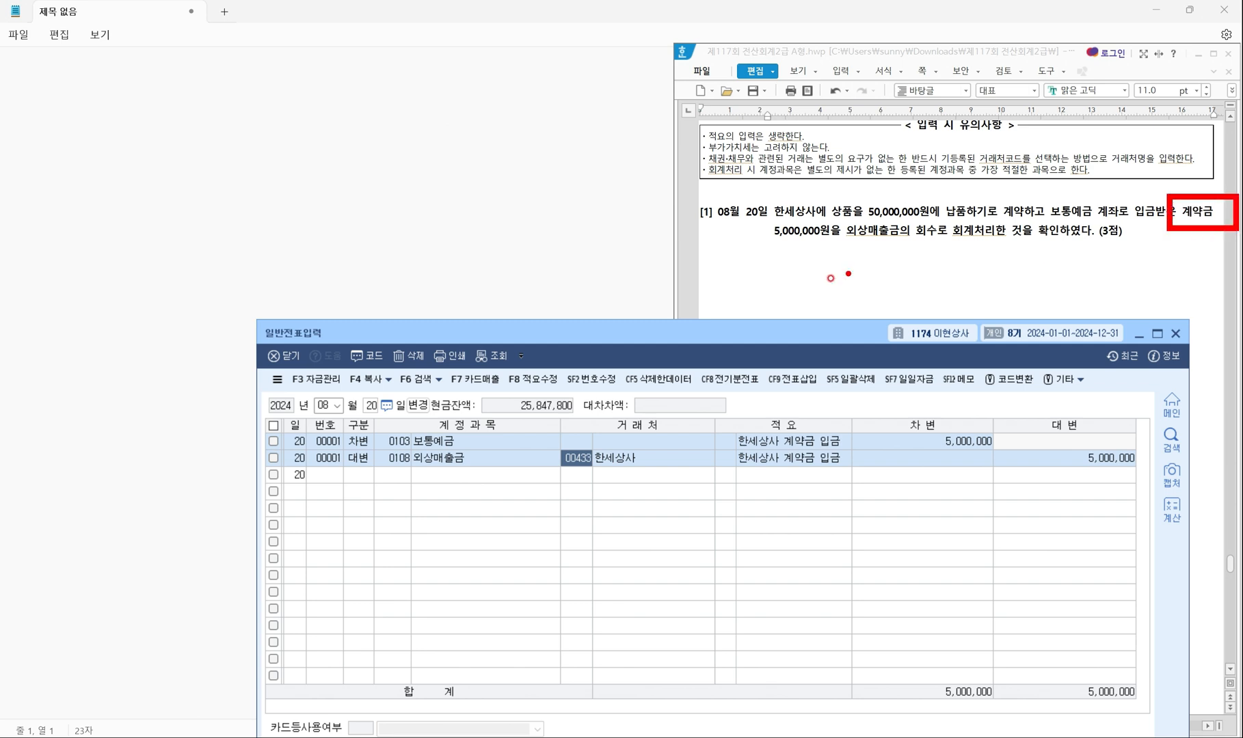
pyautogui.click(381, 457)
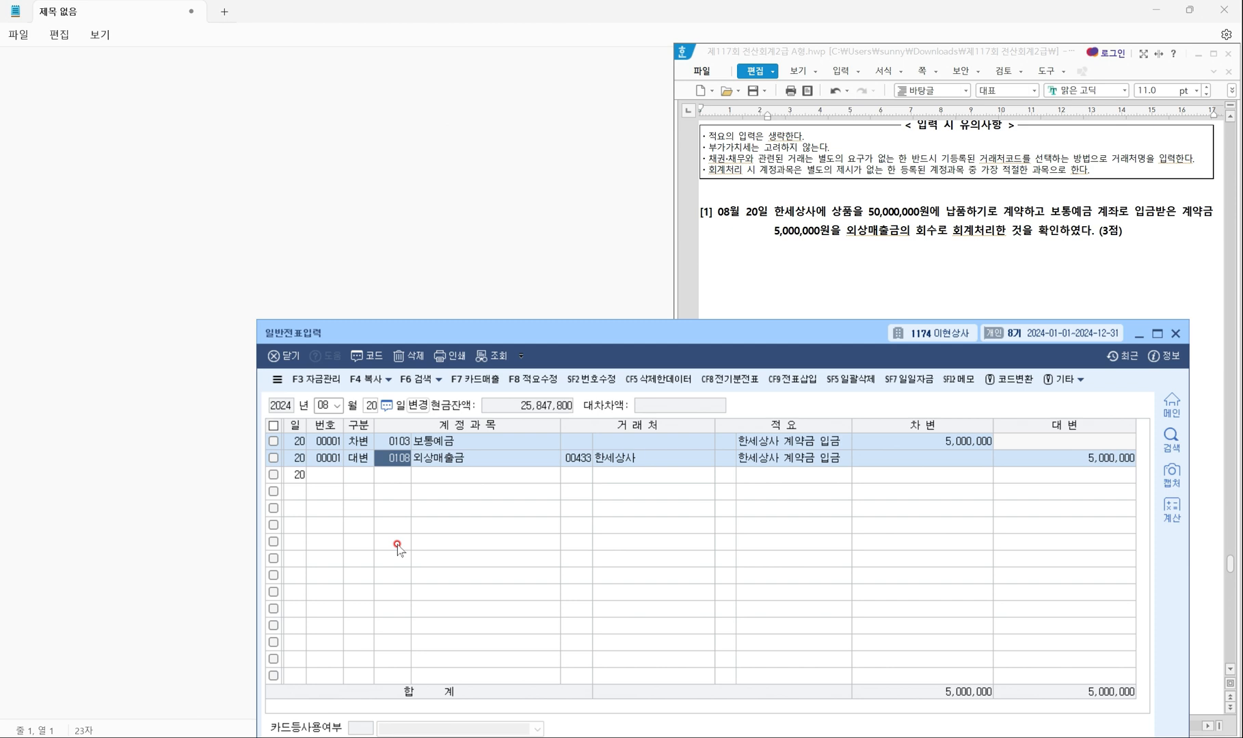
pyautogui.write('선수')
pyautogui.press('Return')
pyautogui.press('Down')
pyautogui.press('Down')
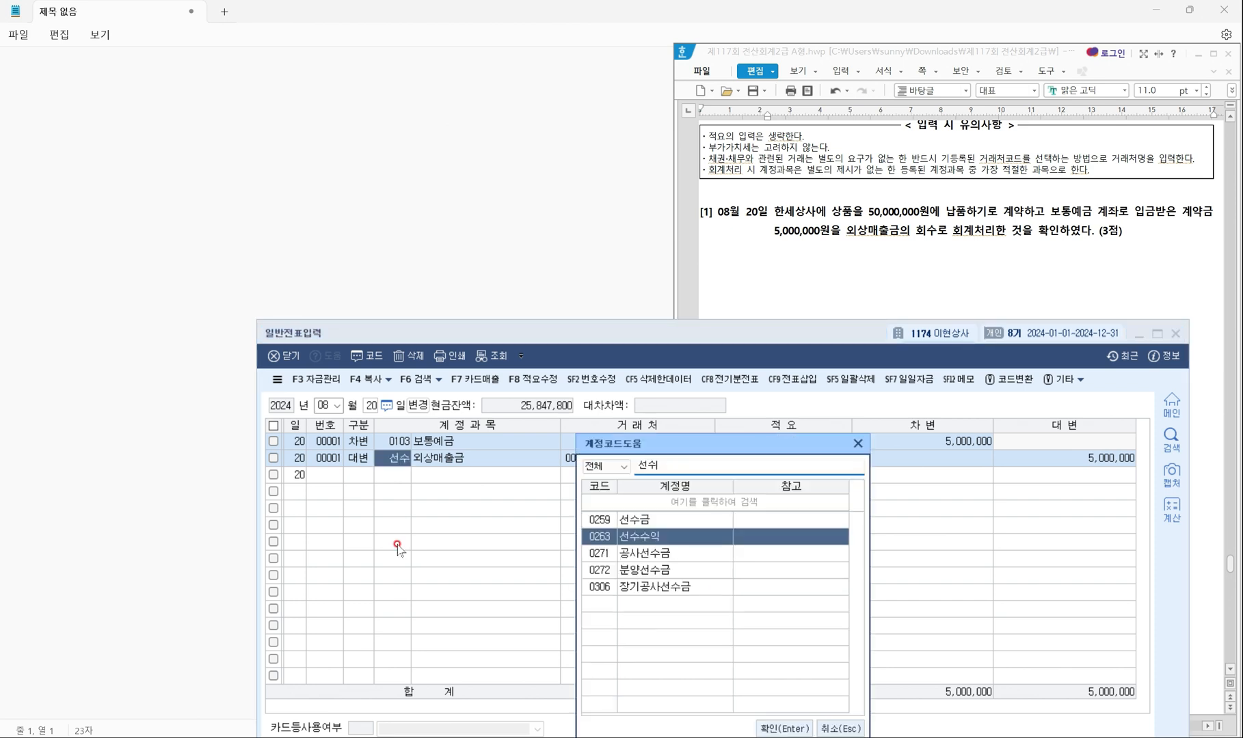
pyautogui.press('Up')
pyautogui.press('Up')
pyautogui.press('Return')
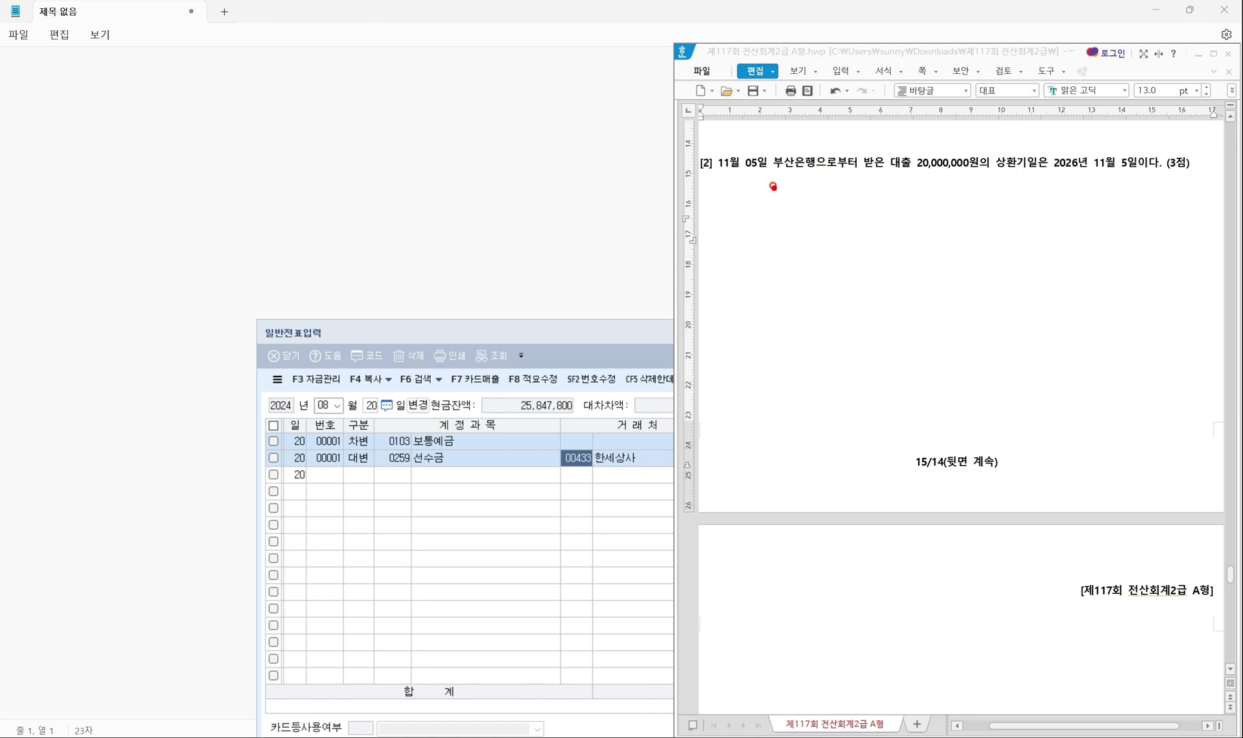
# Examine question 2 of 문제5, marking the lending bank, the loan amount and the repayment date.
pyautogui.moveTo(767, 171); pyautogui.dragTo(1132, 175)
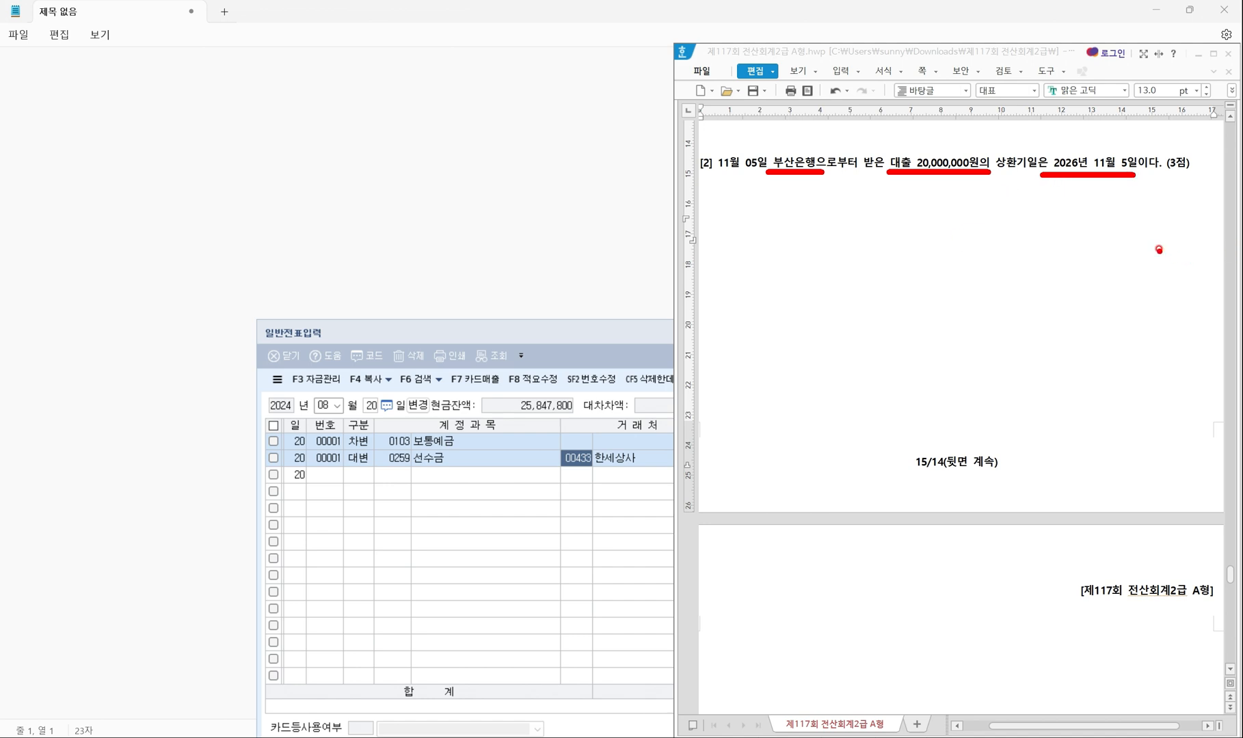
pyautogui.press('Escape')
pyautogui.click(592, 335)
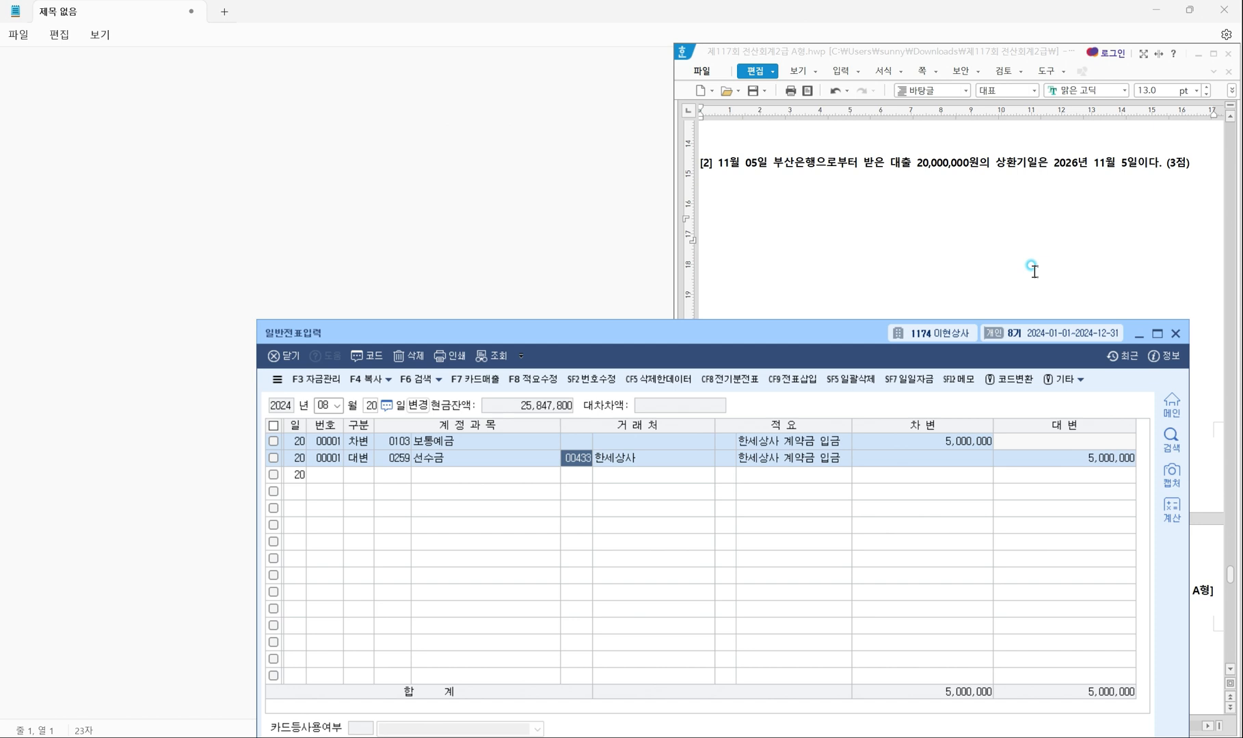
pyautogui.click(859, 195)
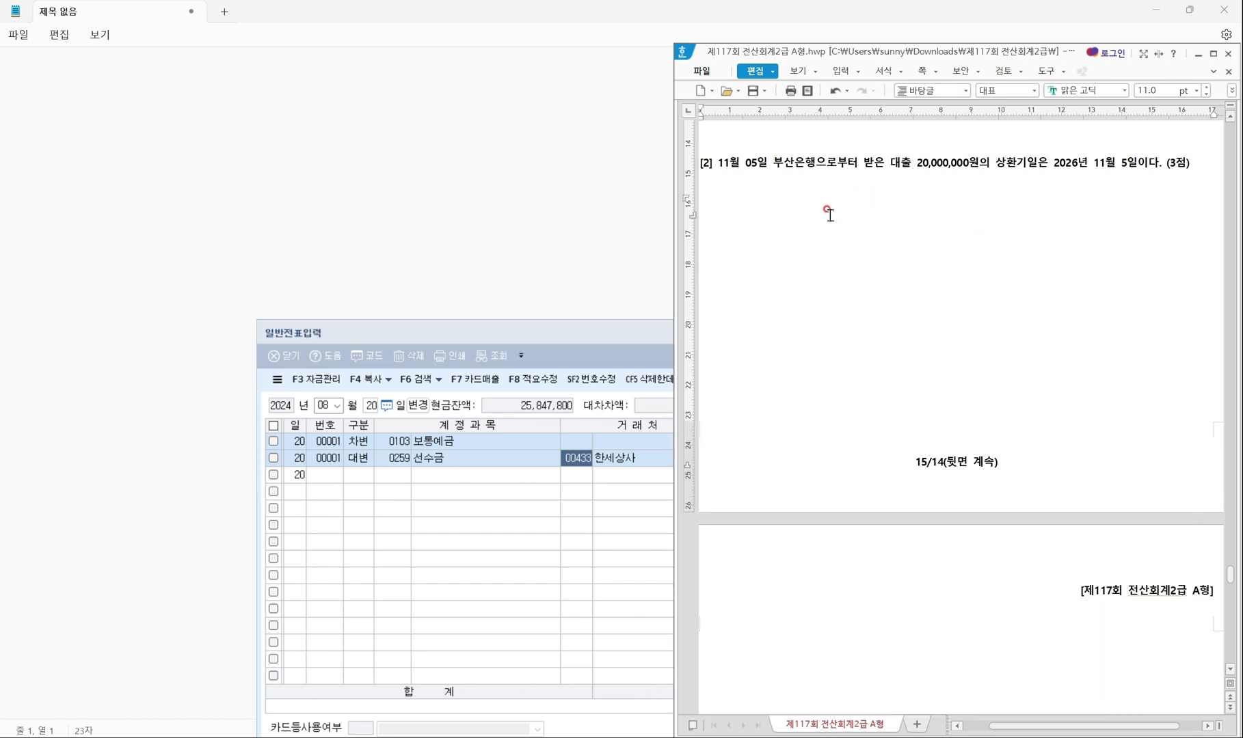
pyautogui.click(809, 230)
# Bring up the general voucher recorded on November 5.
pyautogui.click(328, 402)
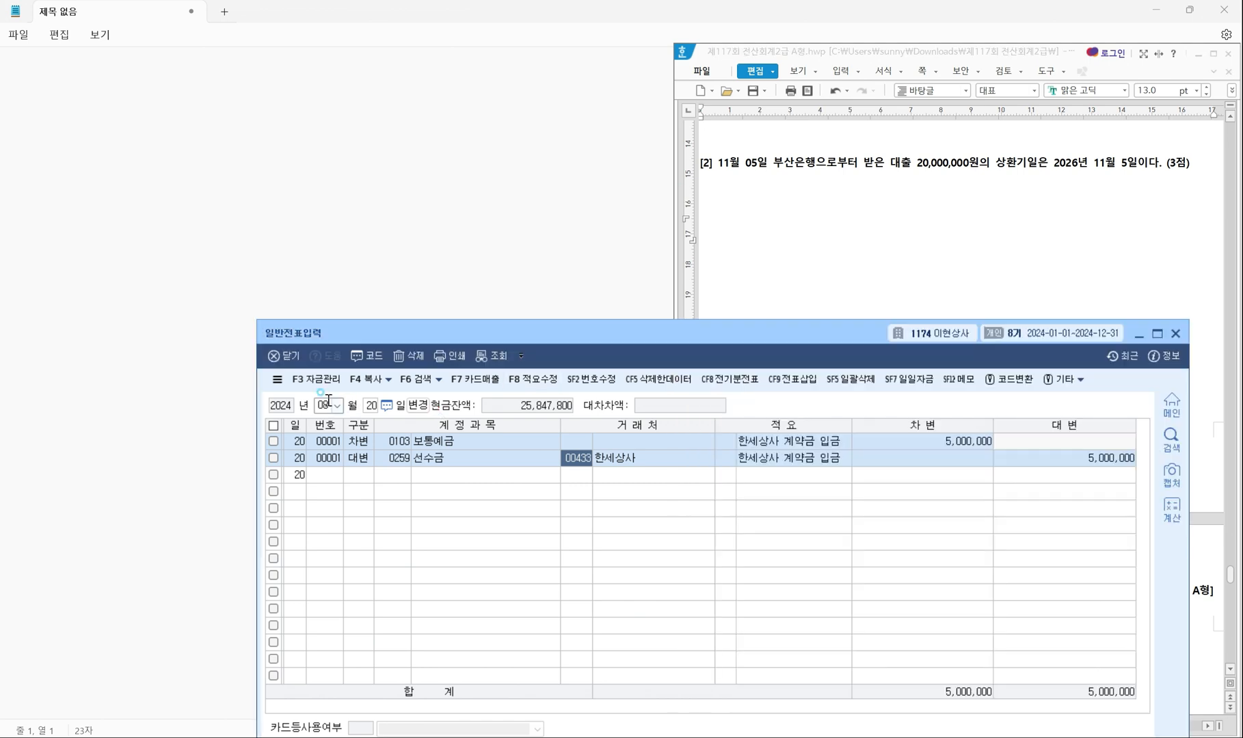
pyautogui.write('11')
pyautogui.press('Return')
pyautogui.write('5')
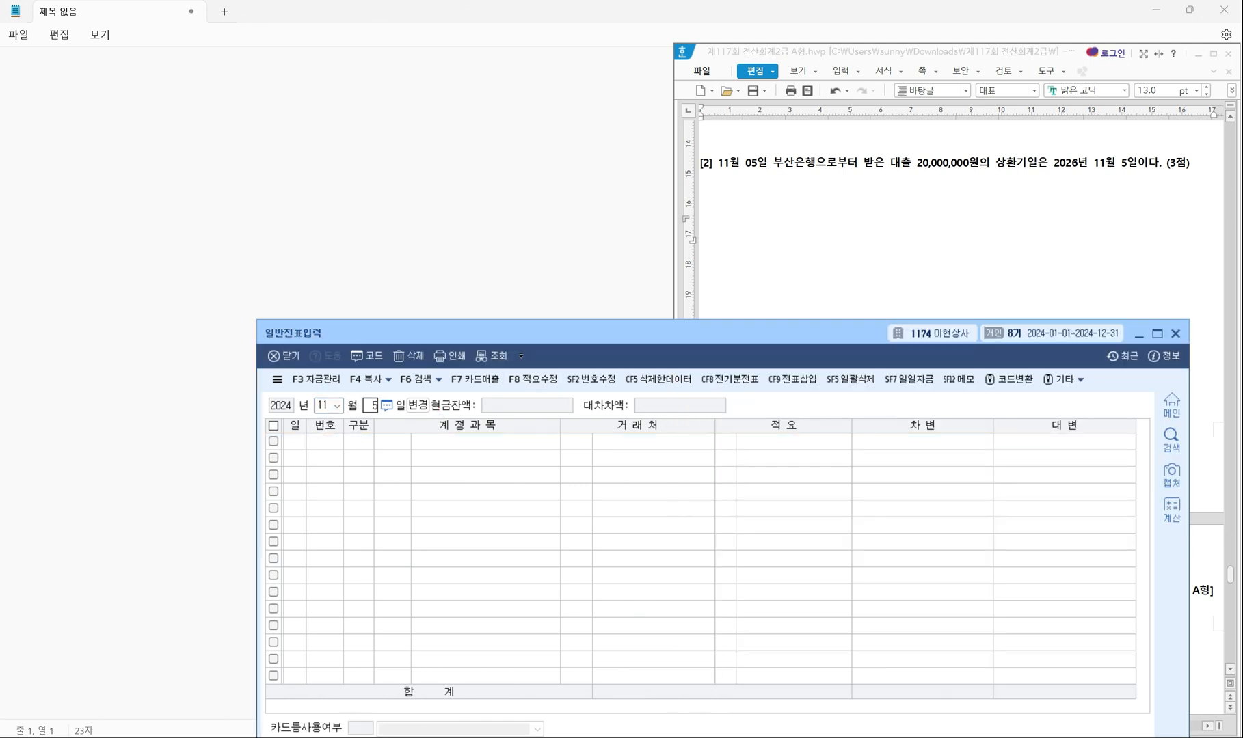
pyautogui.press('Return')
# Change the credit account of the 부산은행 line to 0293 장기차입금.
pyautogui.click(395, 457)
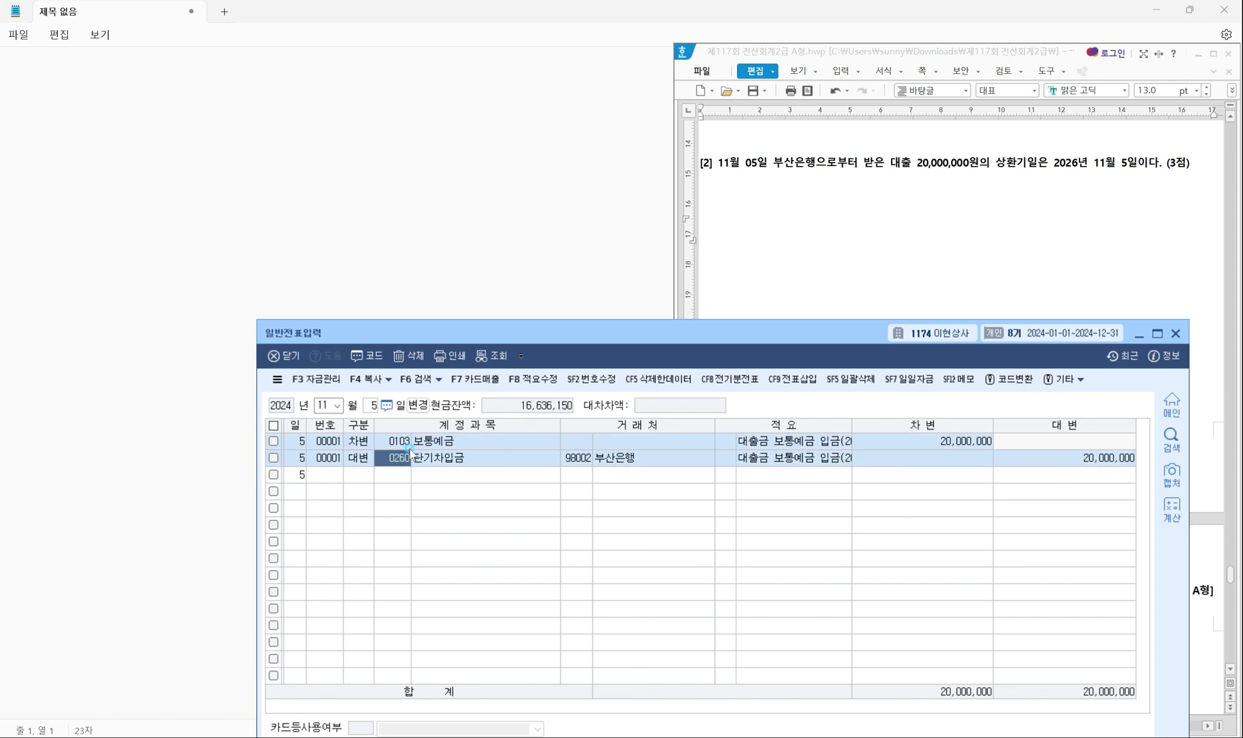
pyautogui.click(396, 458)
pyautogui.write('장')
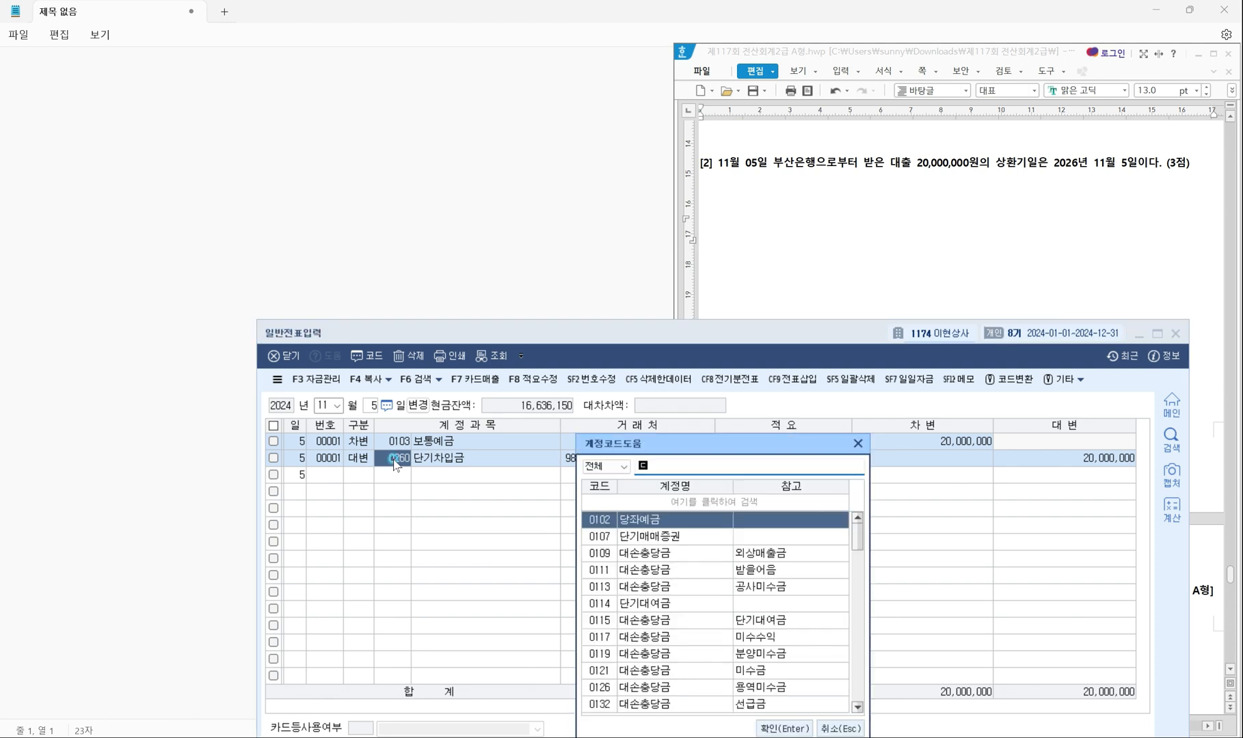
pyautogui.write('기차')
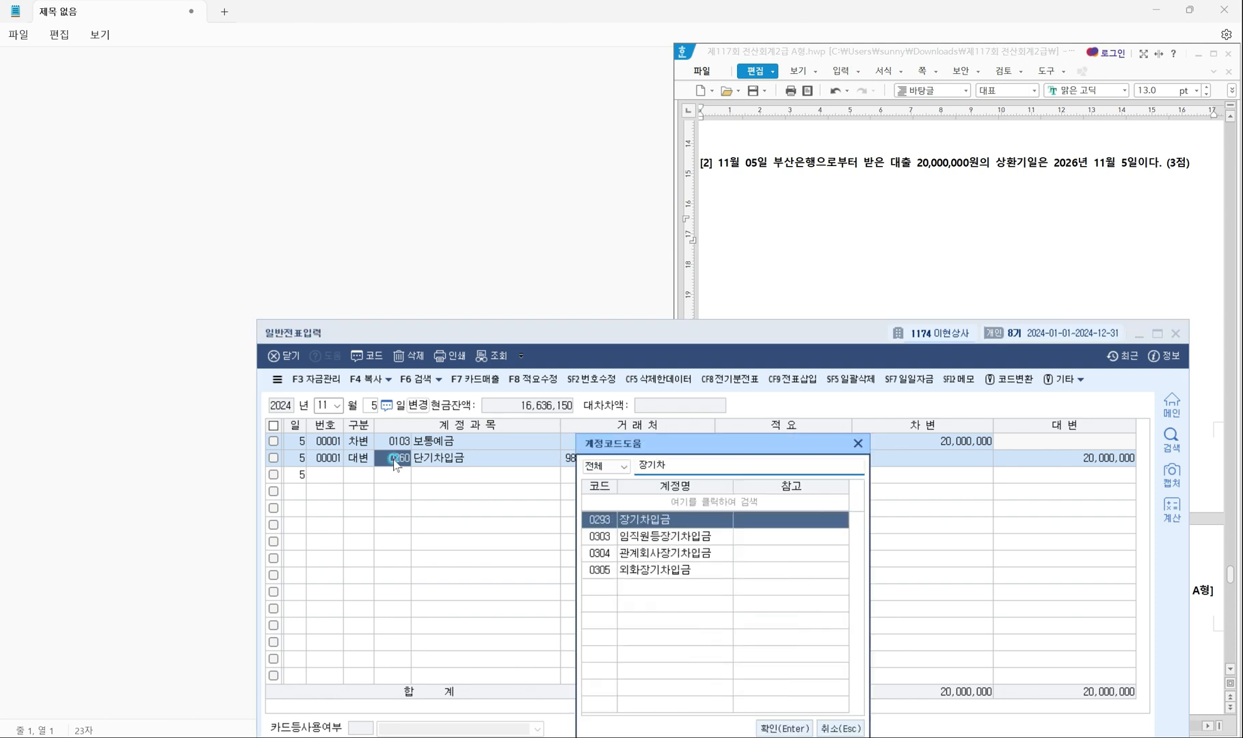
pyautogui.press('Return')
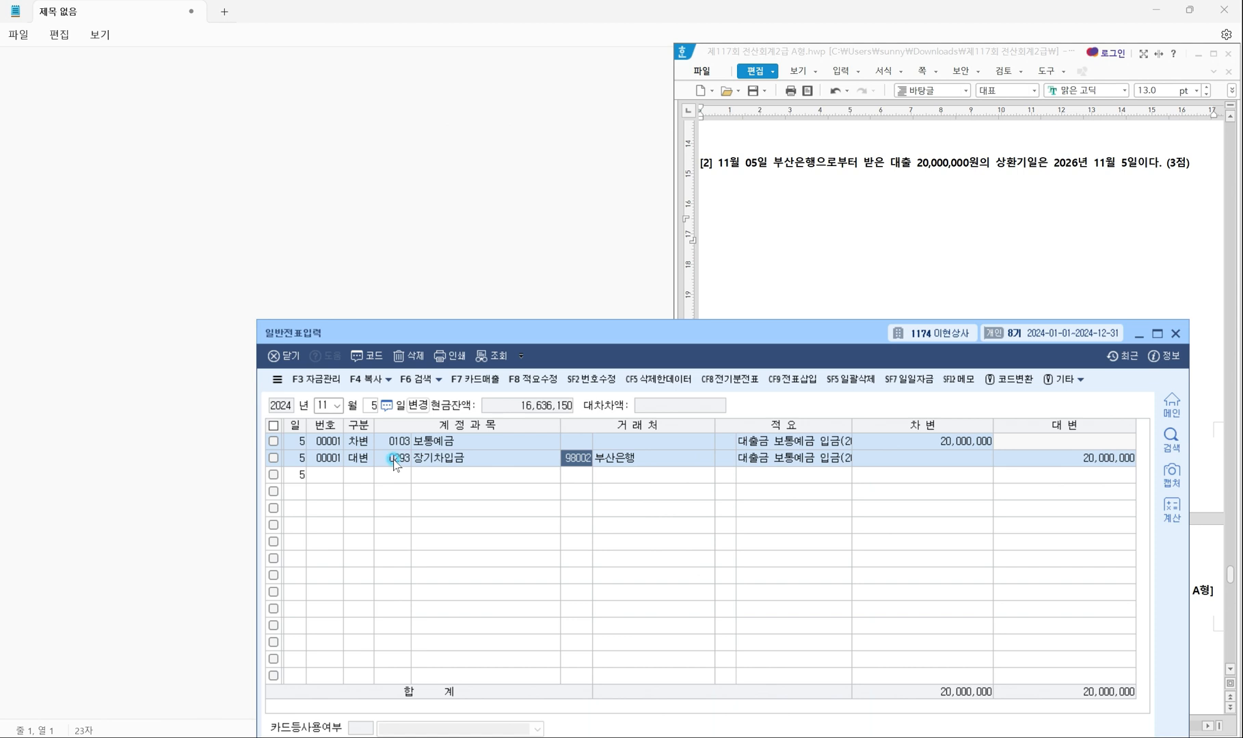
# Examine question 1 of 문제6, marking the 영업부 department, the contract worker, the monthly salary and the 미지급비용 account.
pyautogui.click(377, 467)
pyautogui.click(1049, 416)
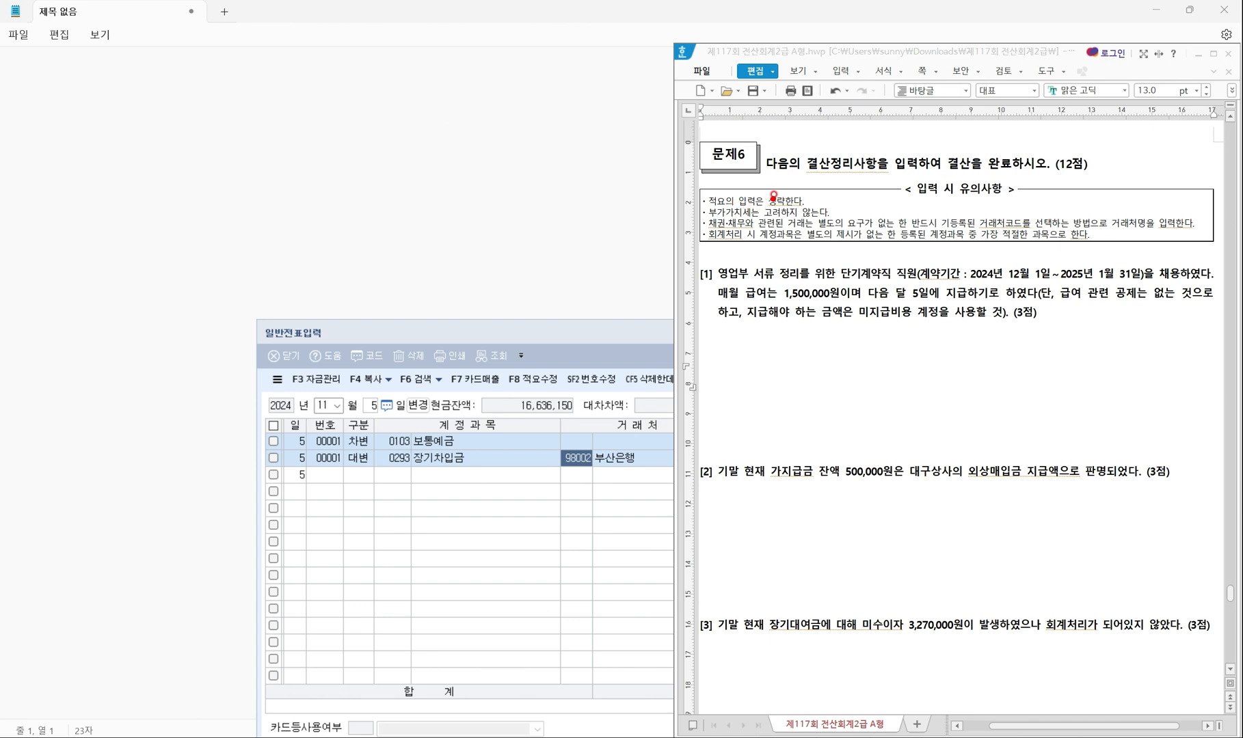
pyautogui.moveTo(800, 150)
pyautogui.mouseDown()
pyautogui.moveTo(872, 183)
pyautogui.moveTo(921, 180)
pyautogui.mouseUp()
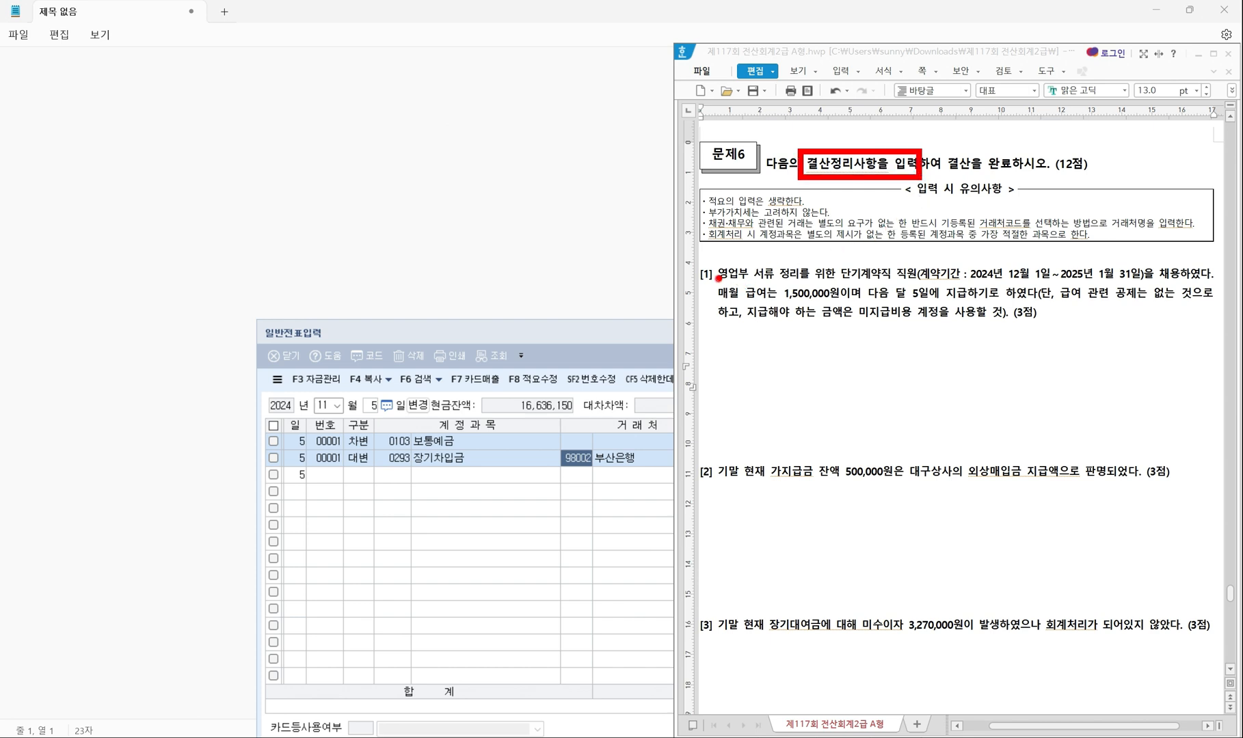
pyautogui.moveTo(715, 279); pyautogui.dragTo(745, 278)
pyautogui.moveTo(843, 279); pyautogui.dragTo(930, 278)
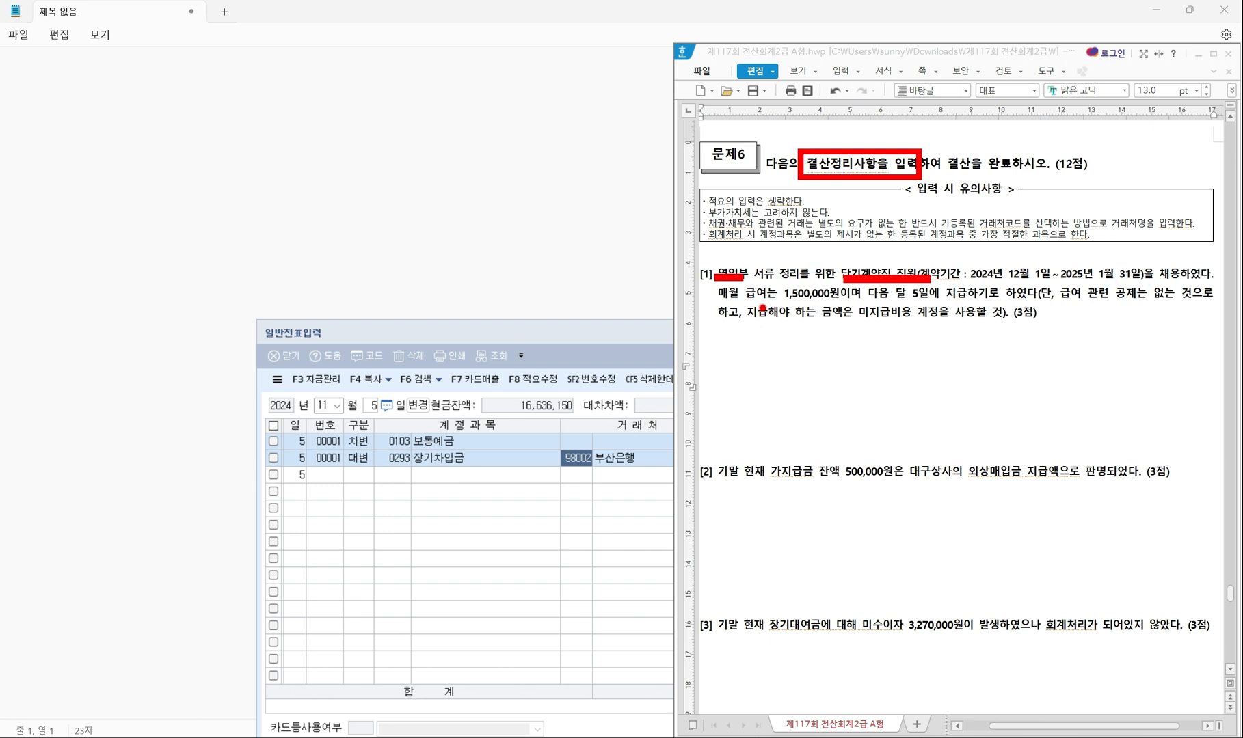
pyautogui.moveTo(748, 300); pyautogui.dragTo(868, 298)
pyautogui.moveTo(870, 298); pyautogui.dragTo(872, 299)
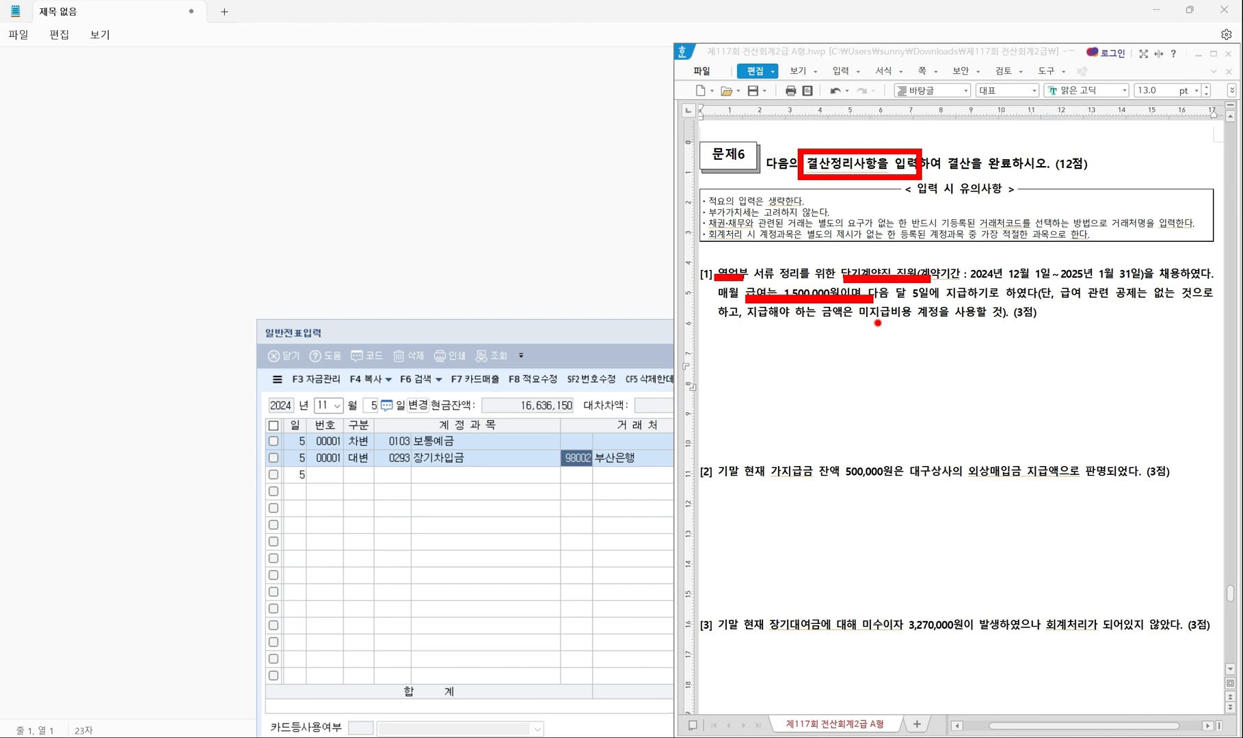
pyautogui.moveTo(858, 321); pyautogui.dragTo(939, 320)
pyautogui.press('Escape')
# Write the journal entry "급여(판) 1,500,000 / 미지급비용 1,500,000" under question 1 of 문제6 in the exam document.
pyautogui.click(740, 362)
pyautogui.click(762, 369)
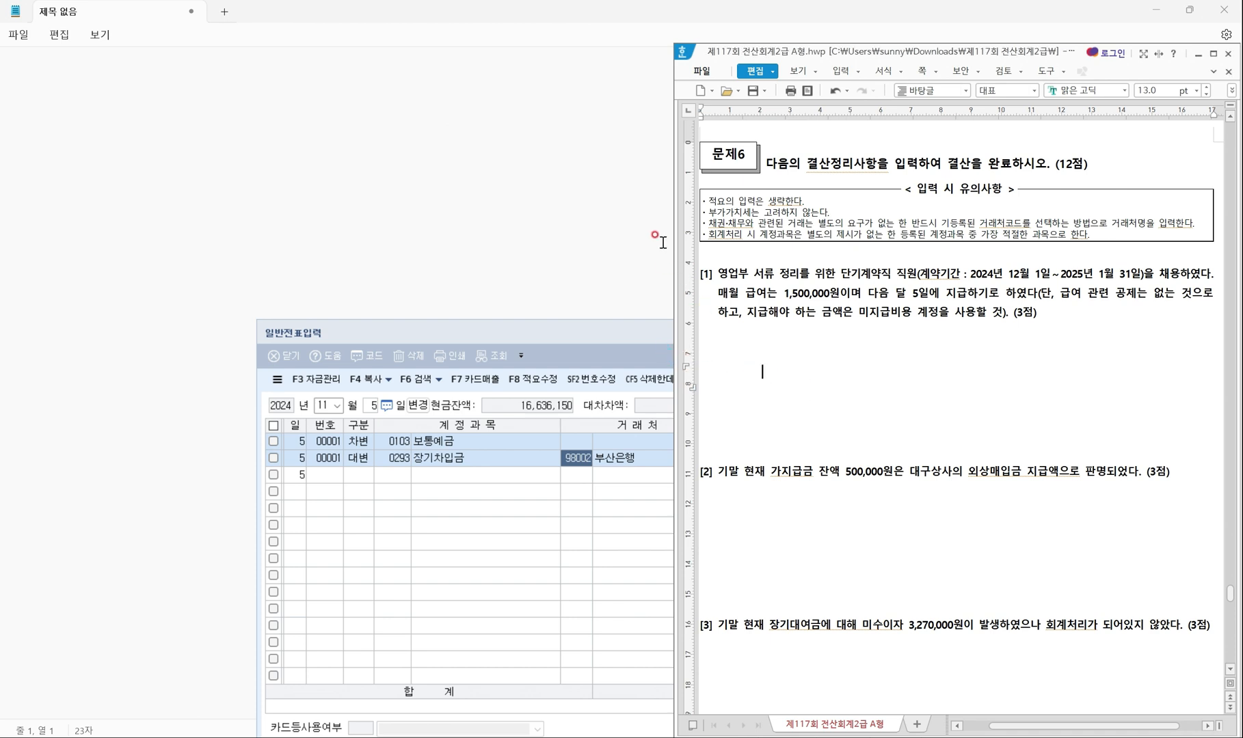
pyautogui.write('급여(판)')
pyautogui.write('1,500,000    /')
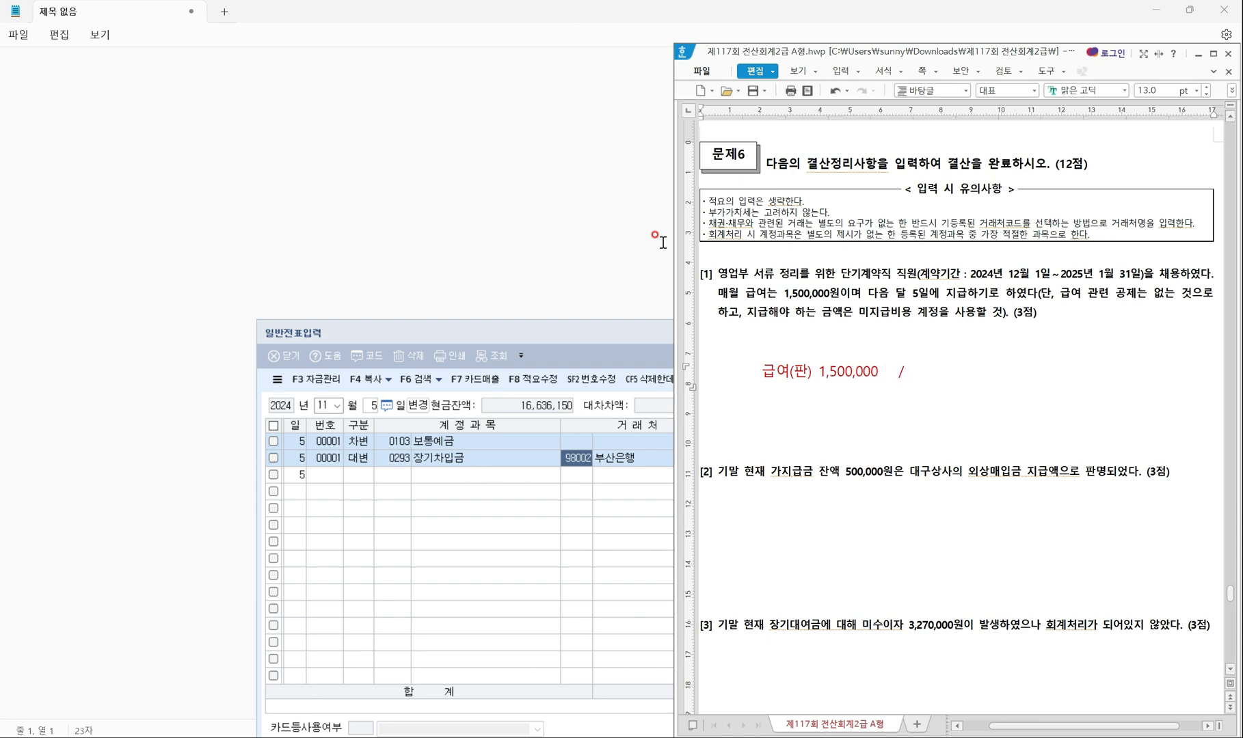
pyautogui.write('    미지급비용 1,500,000')
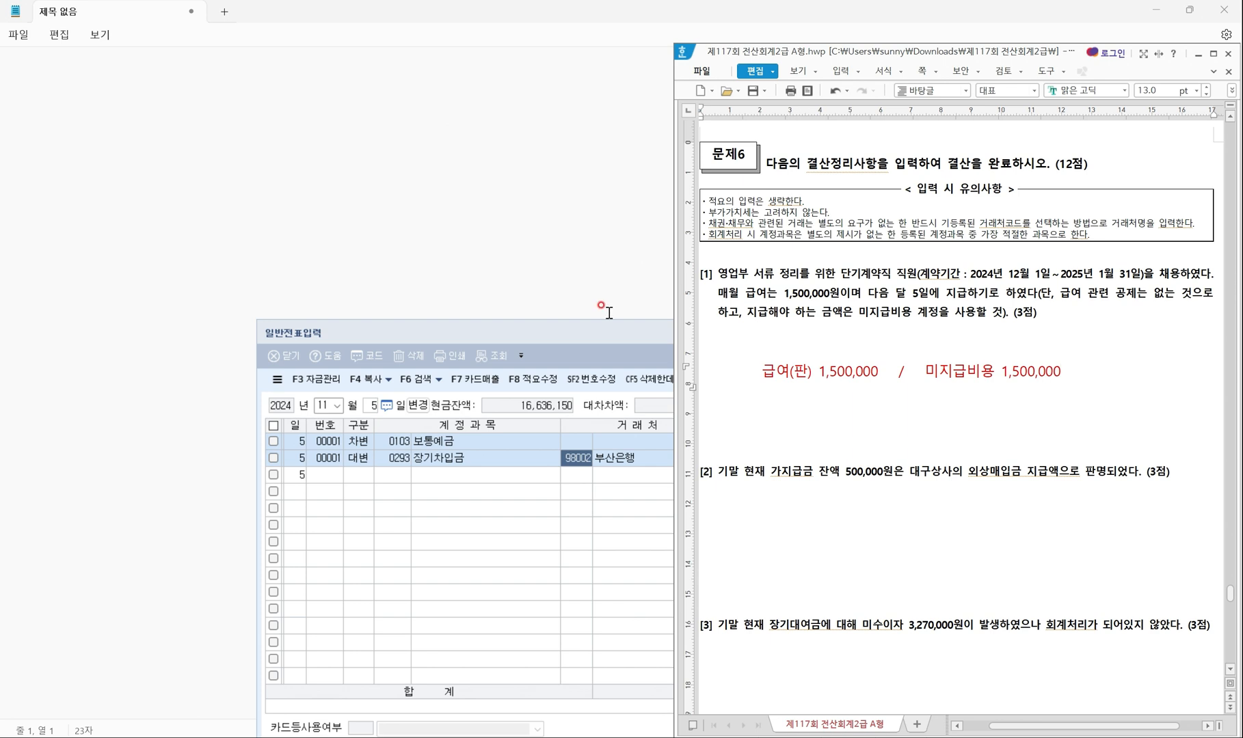
# Set the 일반전표입력 voucher date to December 31 and start a debit (차변) line.
pyautogui.scroll(-5, 746, 323)
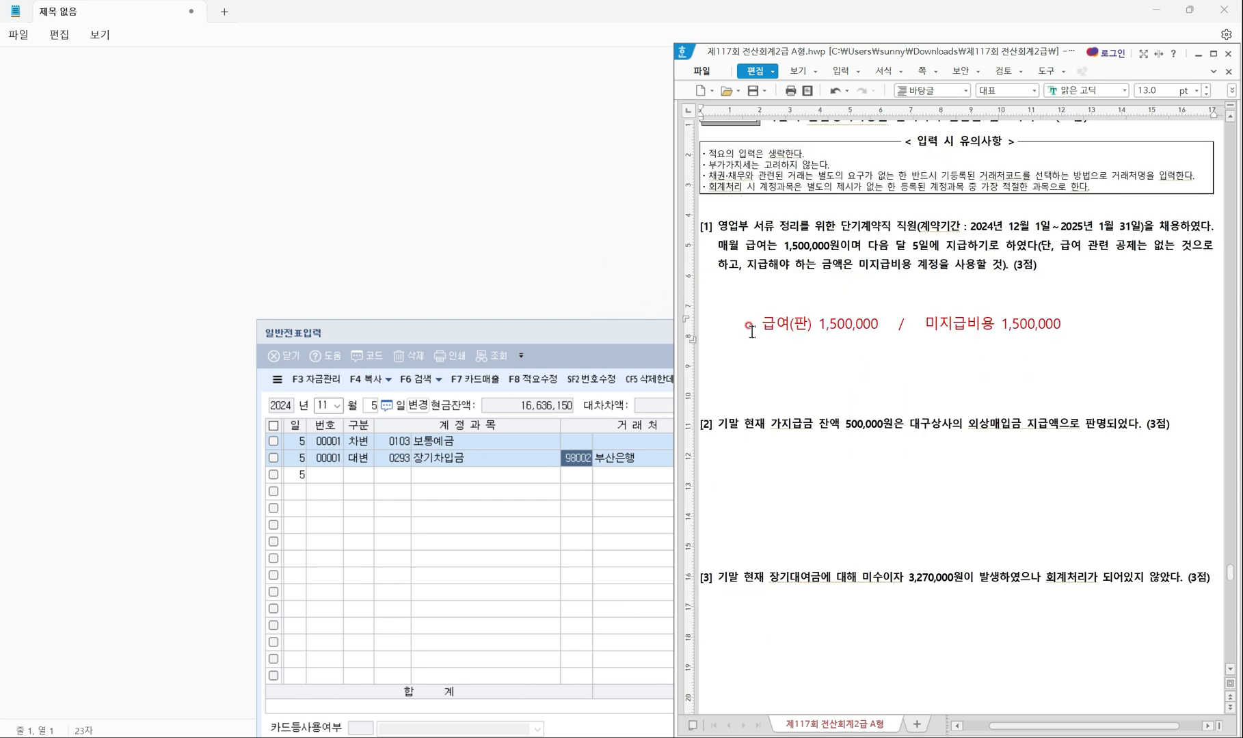
pyautogui.scroll(-2, 747, 323)
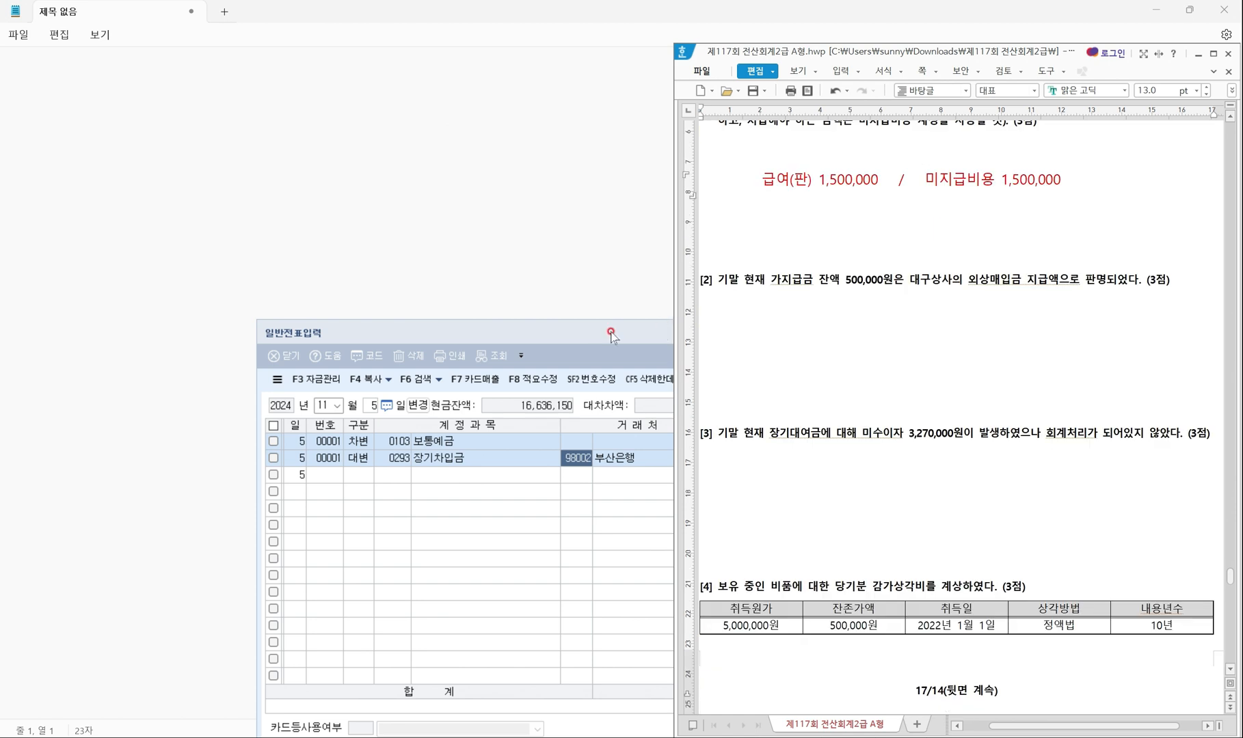
pyautogui.click(566, 336)
pyautogui.click(319, 406)
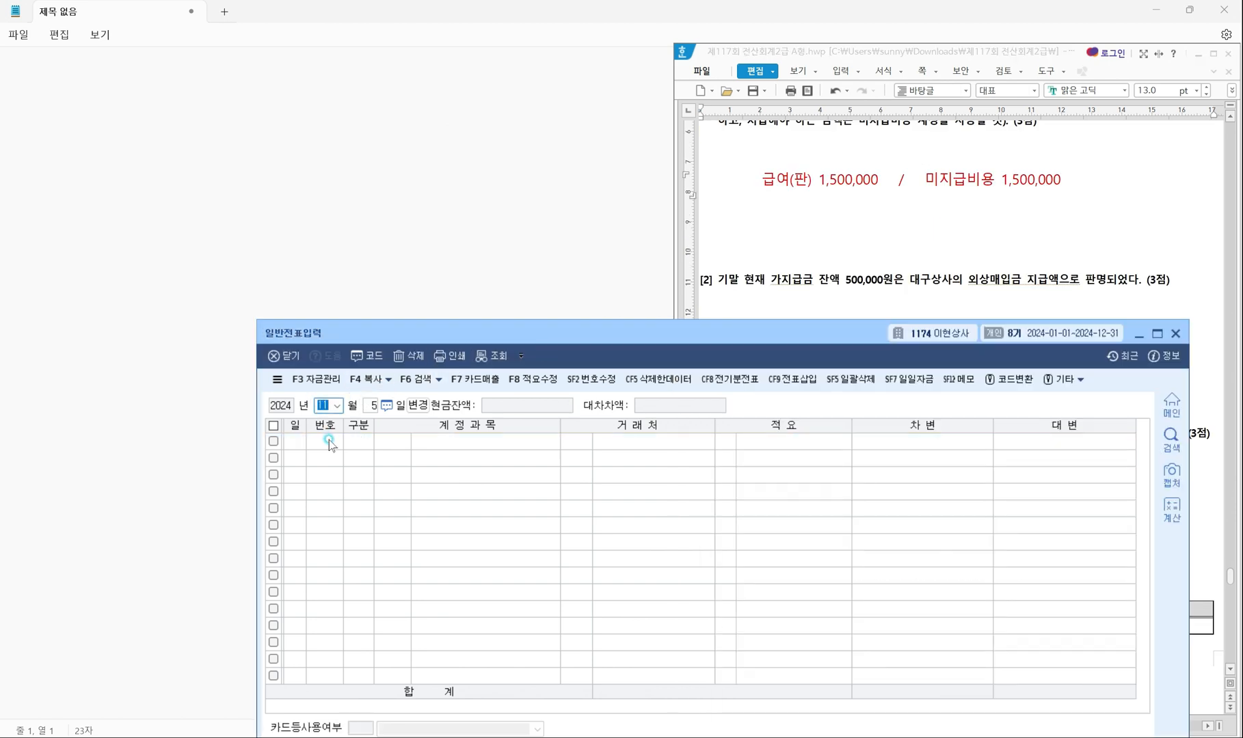
pyautogui.write('12')
pyautogui.press('Return')
pyautogui.write('31')
pyautogui.press('Return')
pyautogui.write('3')
pyautogui.press('Return')
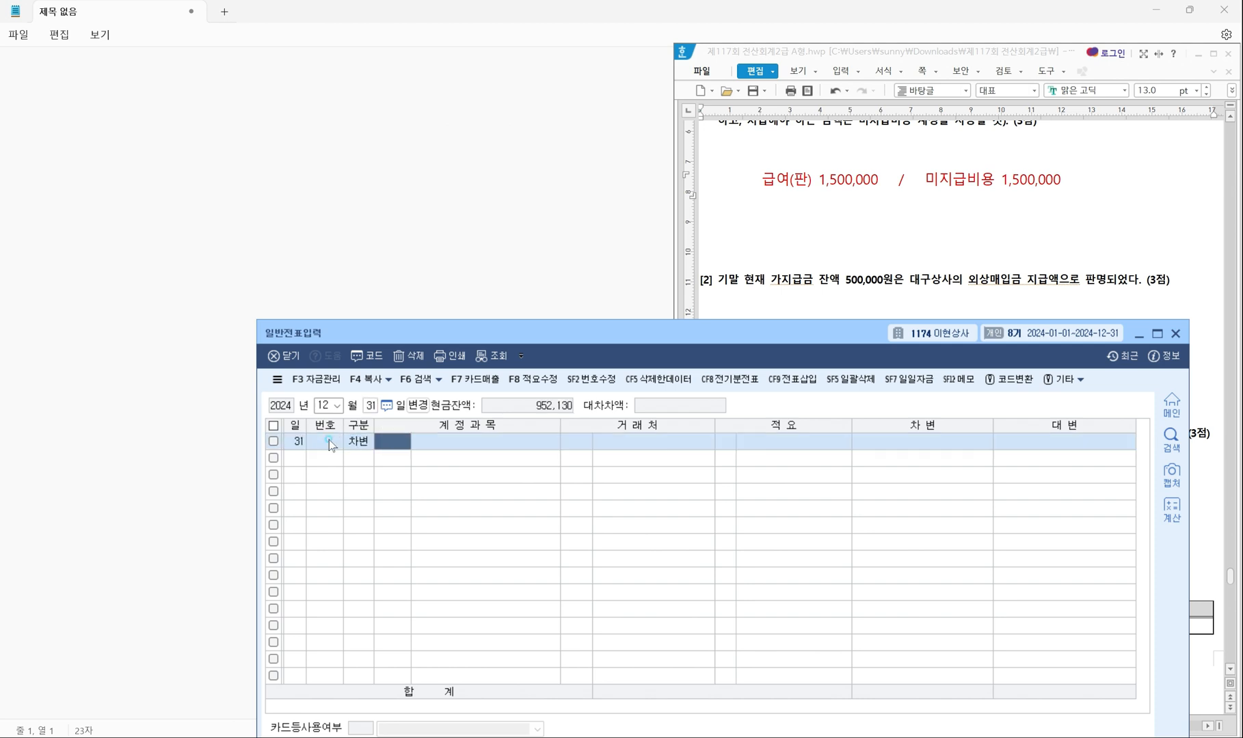
# Assign the 판매관리비 account 0801 급여 to the December 31 debit line.
pyautogui.write('급여')
pyautogui.press('Return')
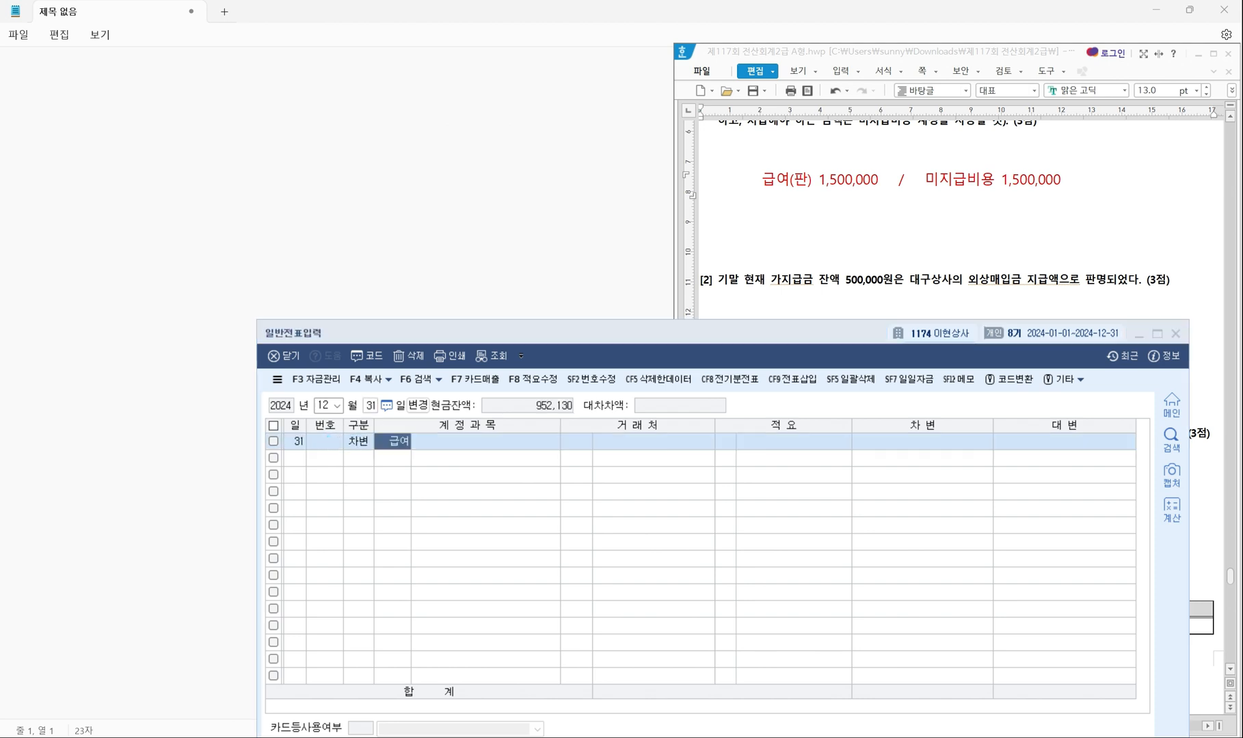
pyautogui.scroll(-1, 756, 581)
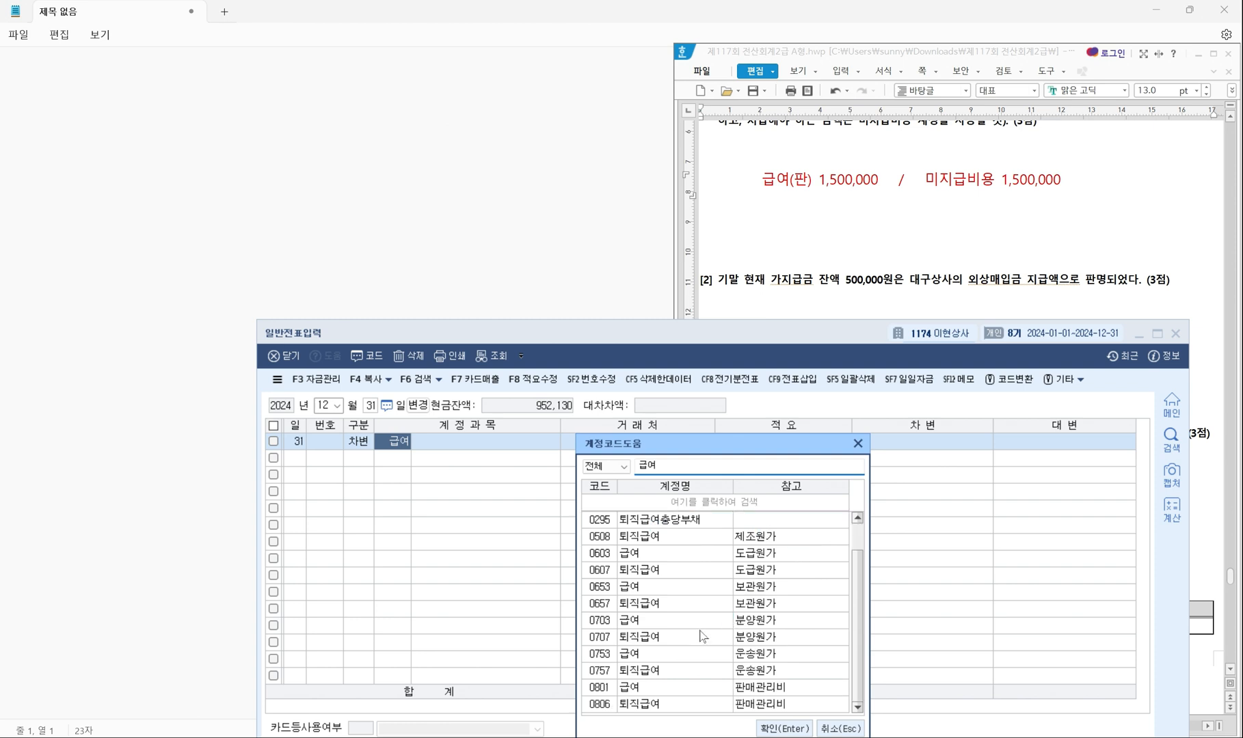
pyautogui.click(648, 688)
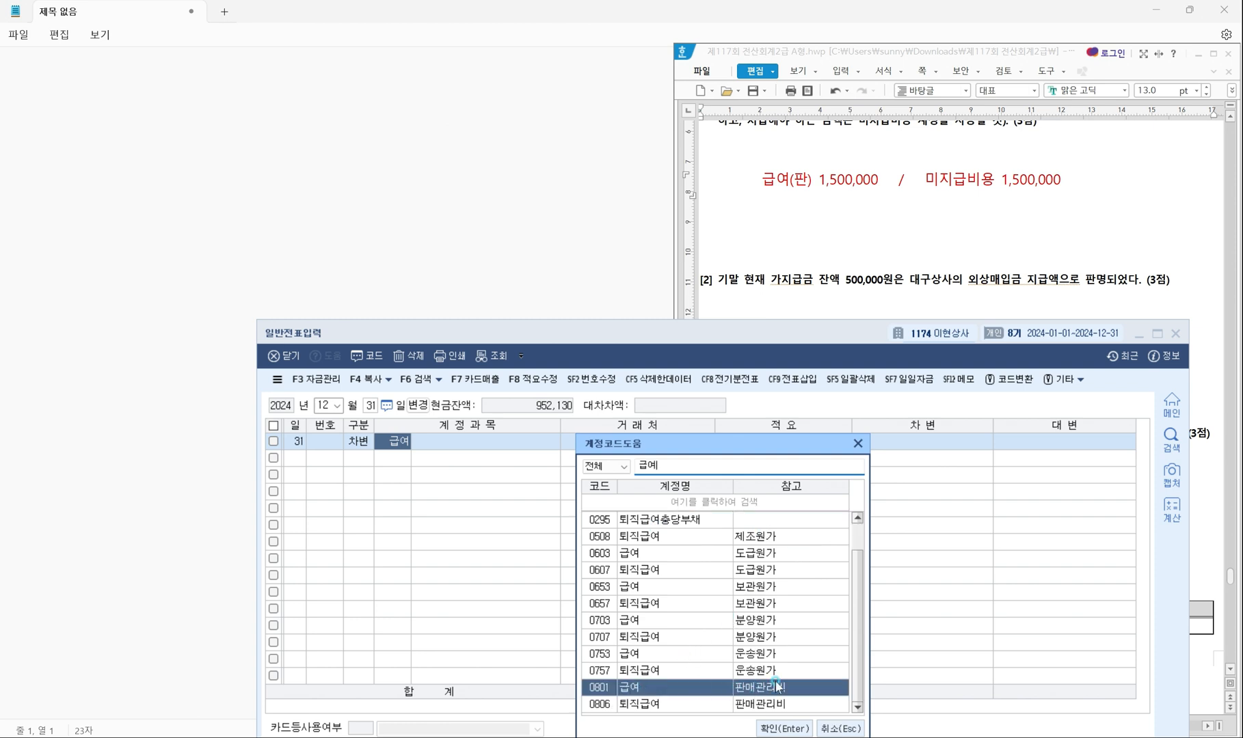
pyautogui.moveTo(576, 678); pyautogui.dragTo(801, 700)
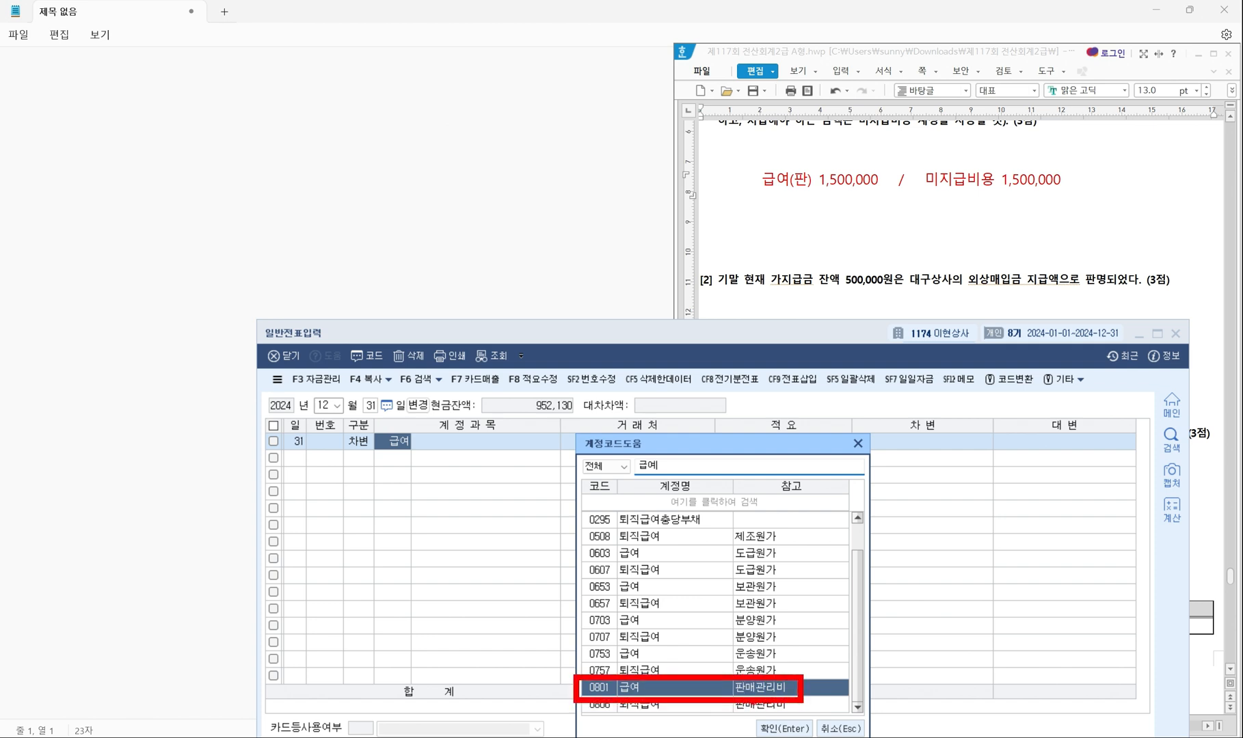
pyautogui.moveTo(704, 689); pyautogui.dragTo(715, 680)
pyautogui.press('Escape')
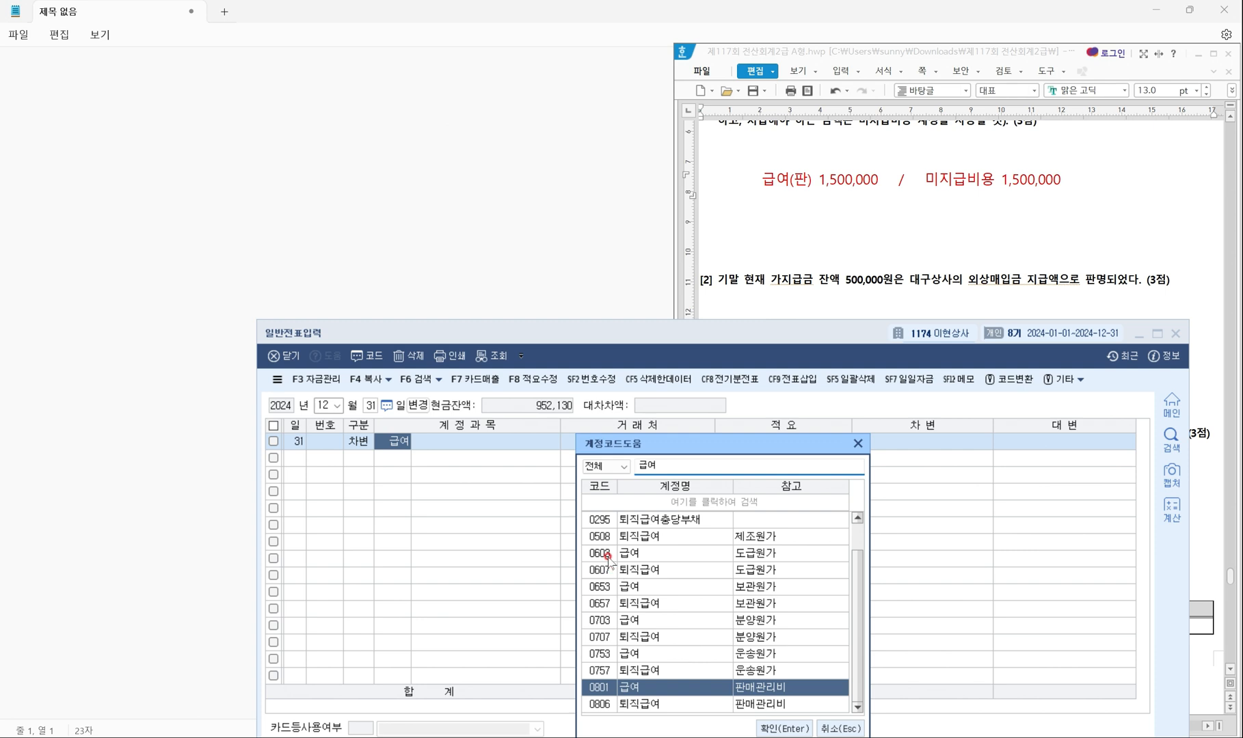
pyautogui.click(767, 726)
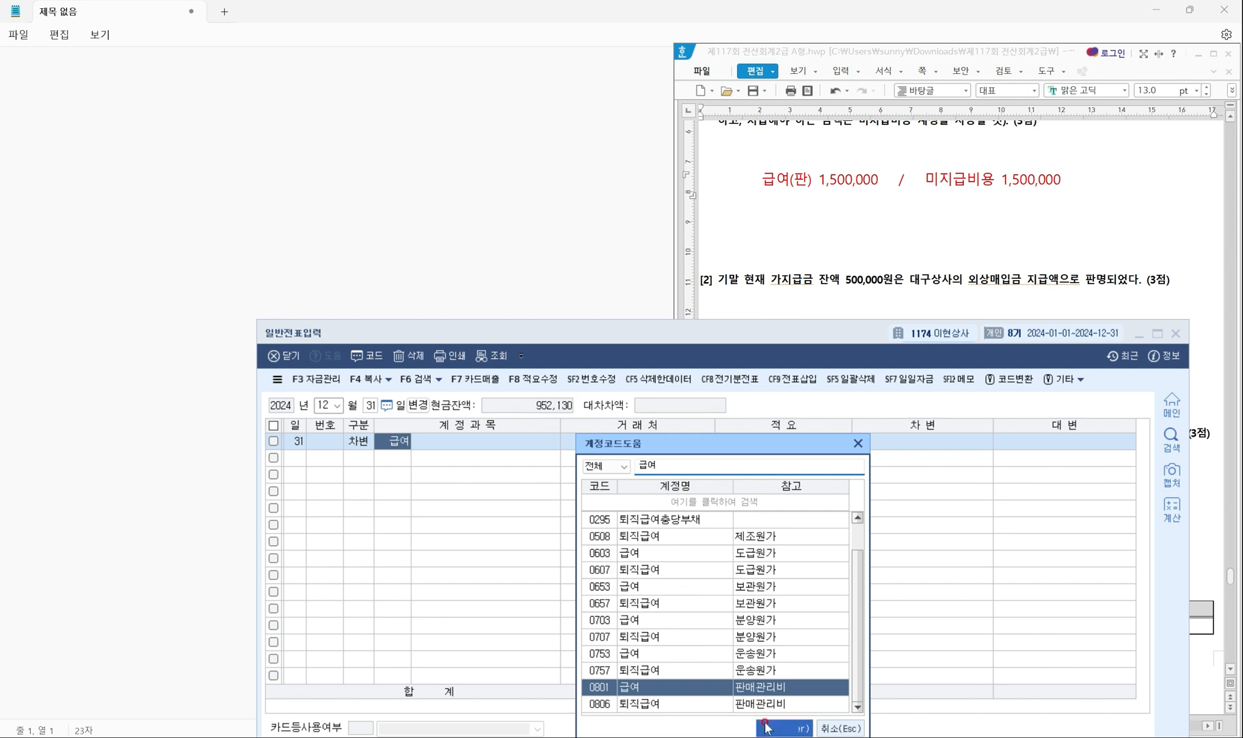
# Enter 1,500,000 as the debit amount of the 급여 line, leaving its customer and description blank.
pyautogui.press('Return')
pyautogui.press('Return')
pyautogui.press('Return')
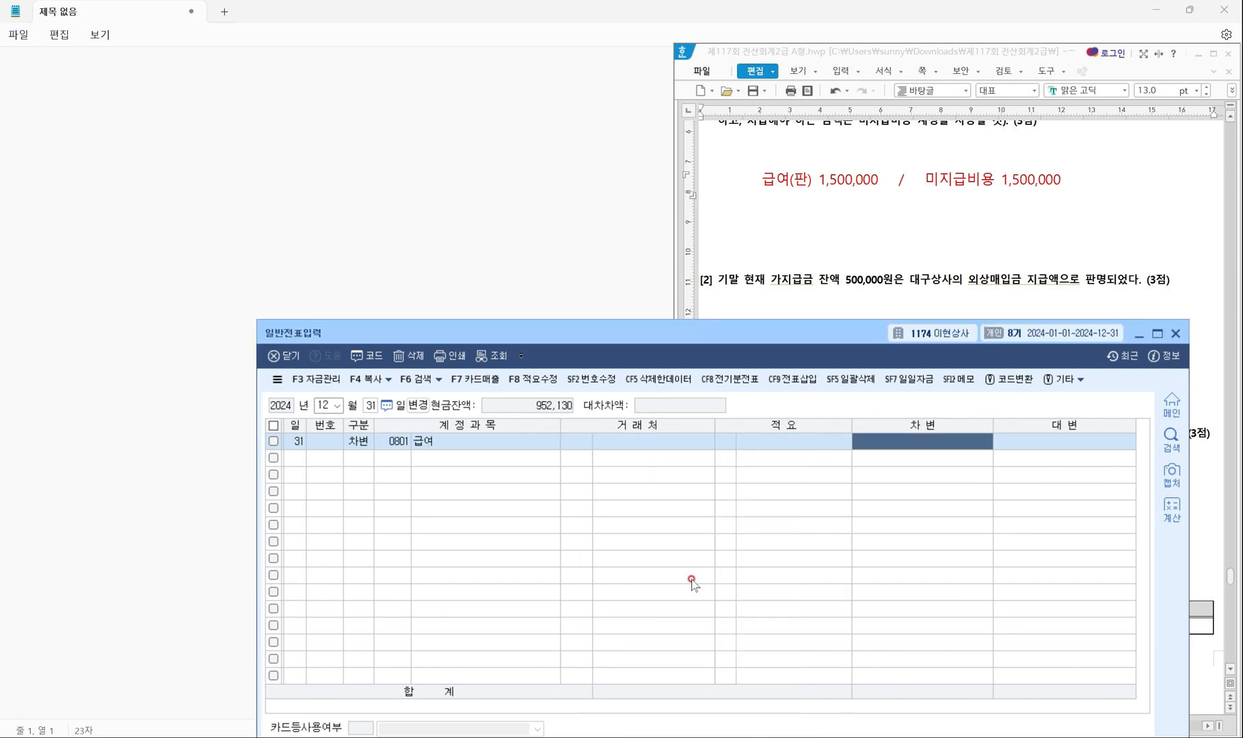
pyautogui.write('1500000')
pyautogui.press('Return')
pyautogui.press('Return')
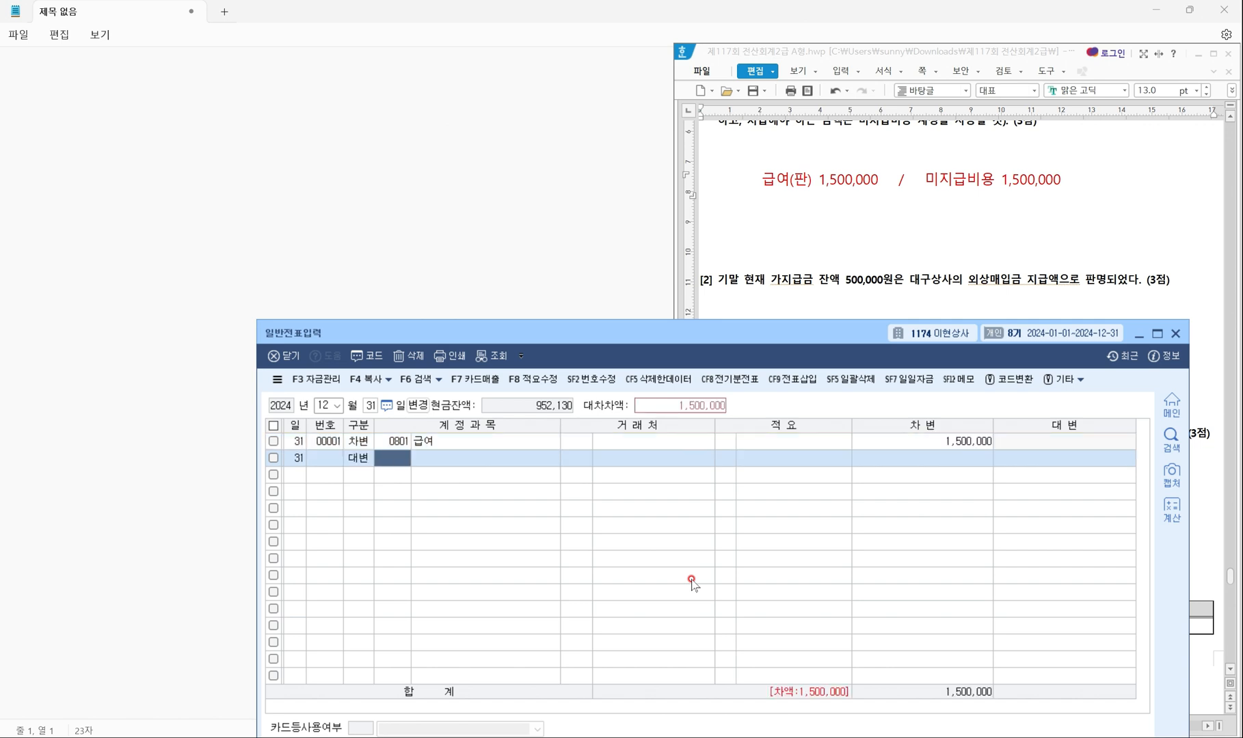
# Complete the salary voucher with a credit line to 0262 미지급비용 for 1,500,000.
pyautogui.write('미지급')
pyautogui.press('Return')
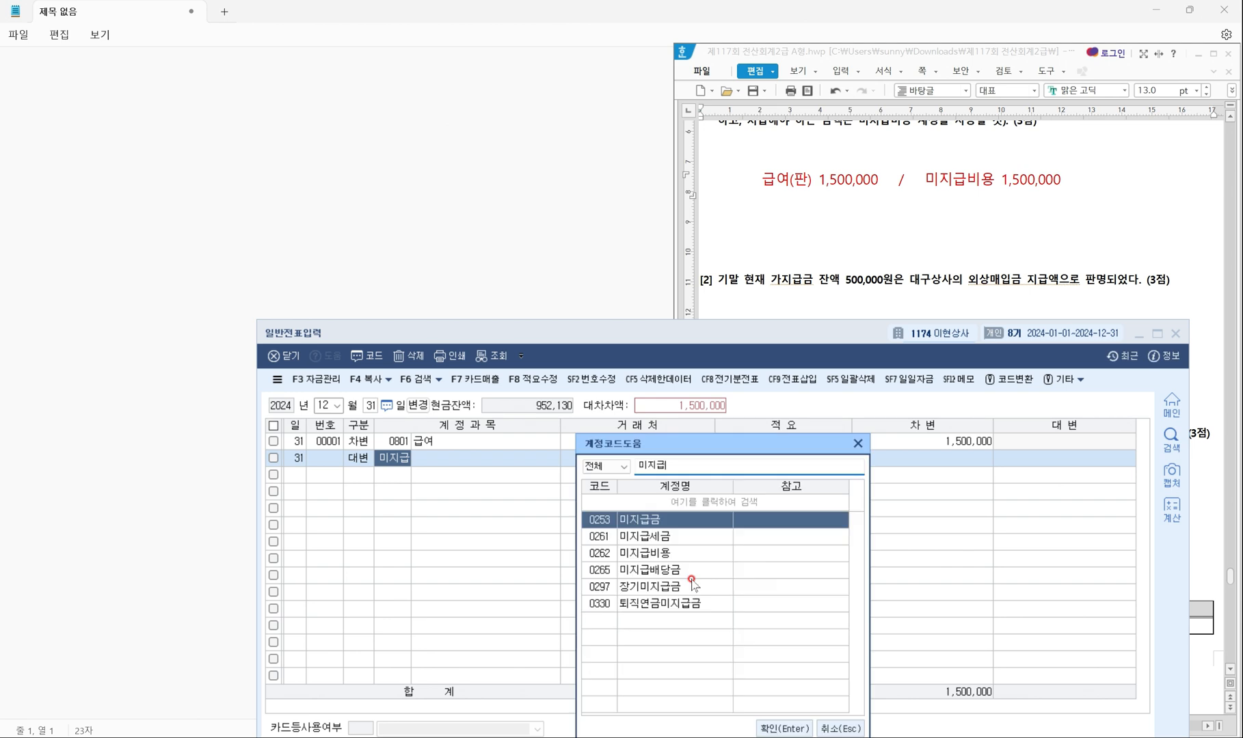
pyautogui.press('Down')
pyautogui.press('Down')
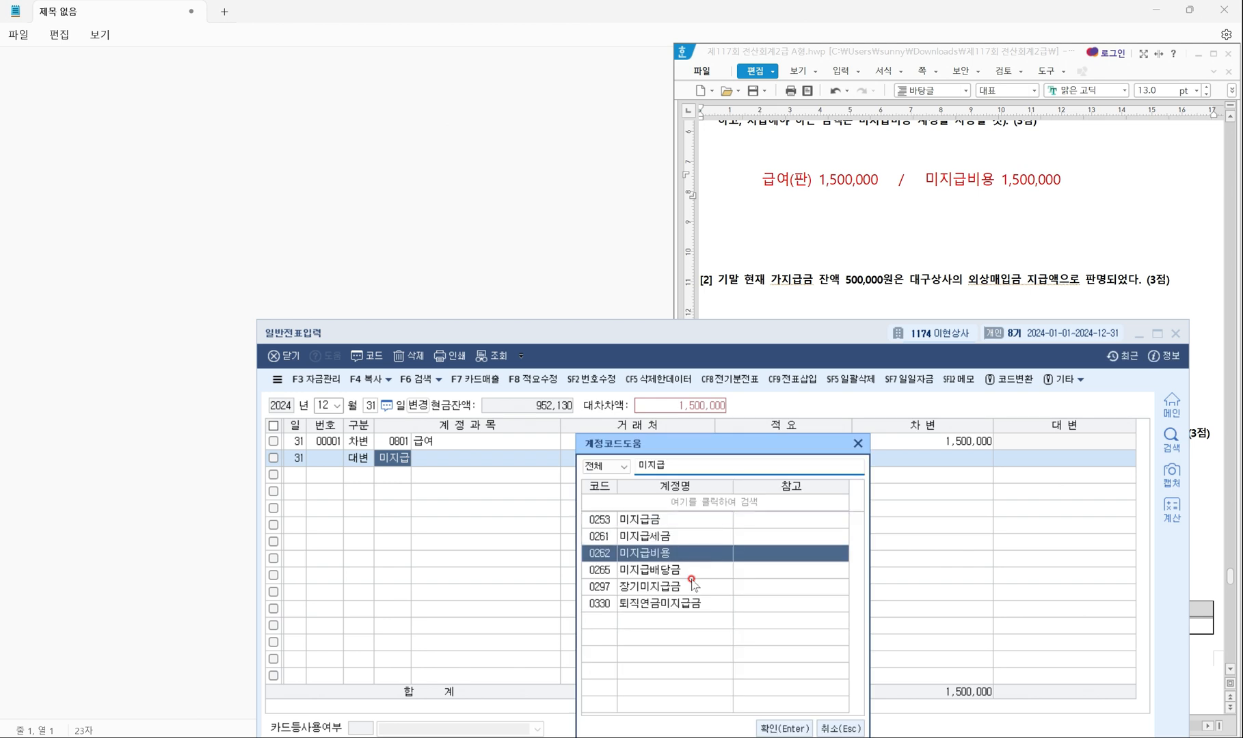
pyautogui.press('Return')
pyautogui.press('Return')
pyautogui.press('Return')
pyautogui.press('Return')
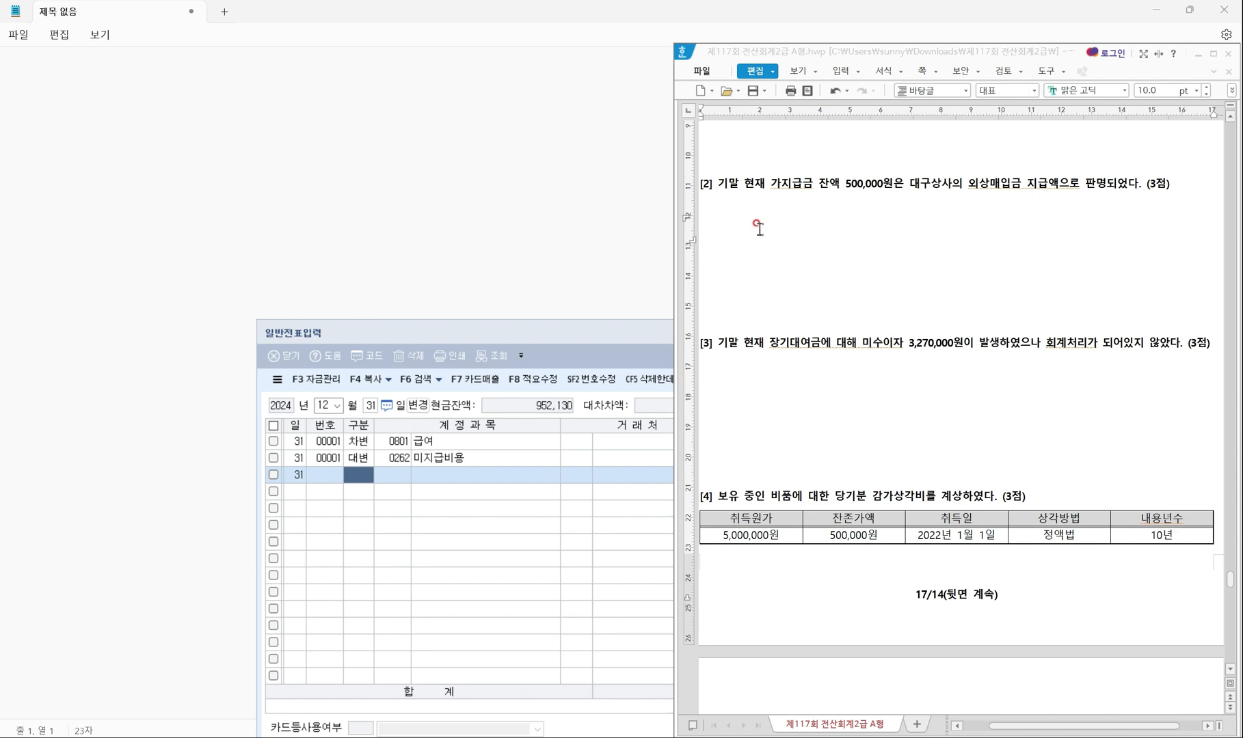
# Mark the key facts of question 2 and write "외상매입금 (대구상사) 500,000 / 가지급금 500,000" under it.
pyautogui.moveTo(763, 191); pyautogui.dragTo(1108, 192)
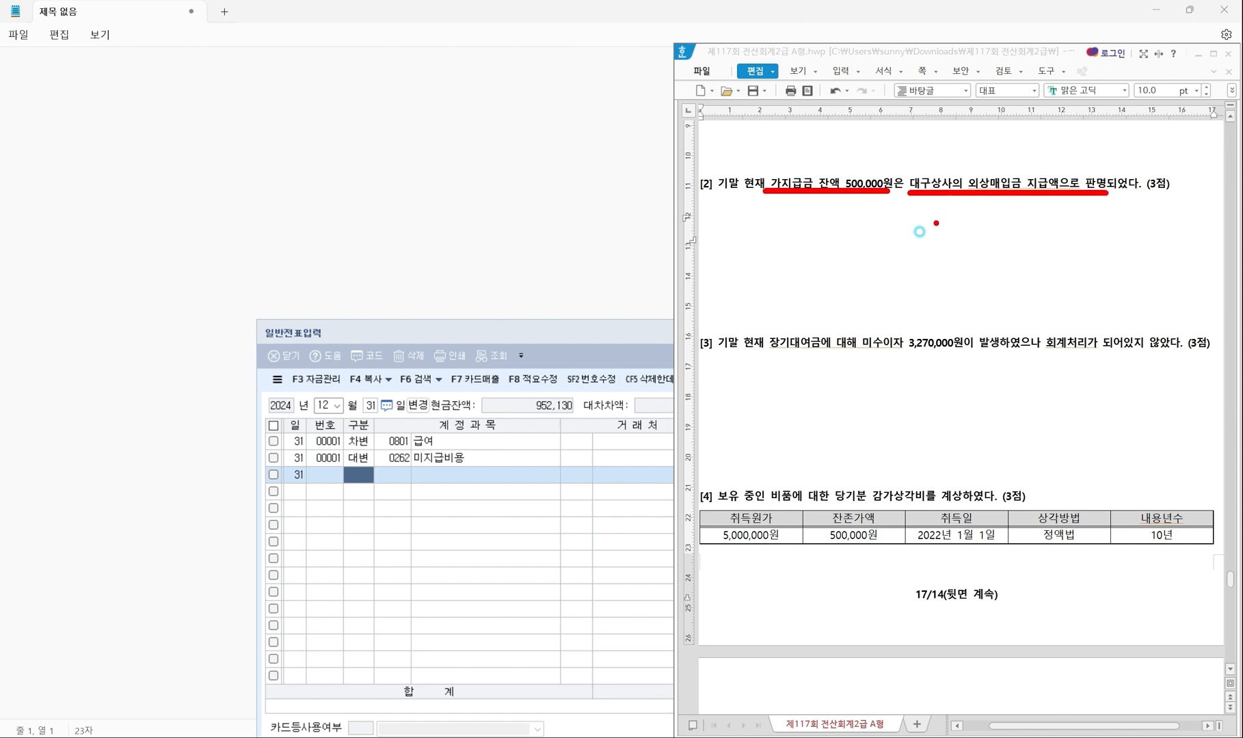
pyautogui.press('Escape')
pyautogui.click(791, 231)
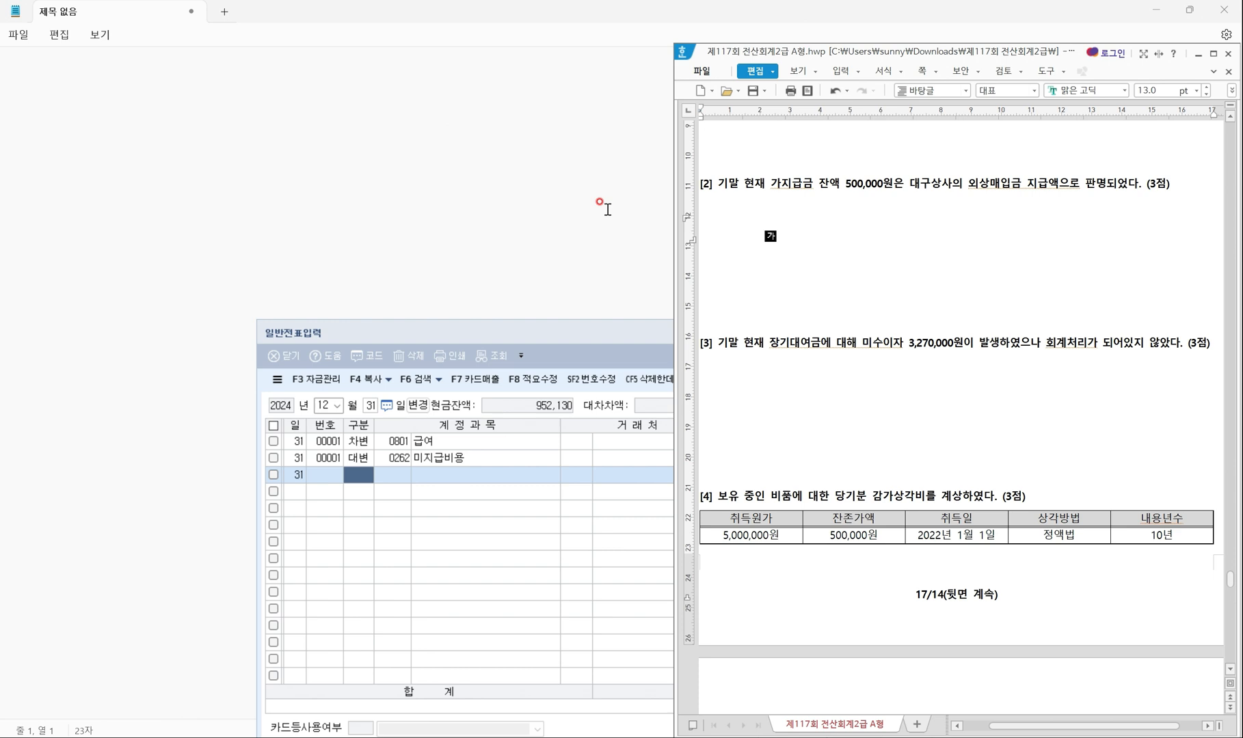
pyautogui.write('외사')
pyautogui.write('매입금 ')
pyautogui.write('(')
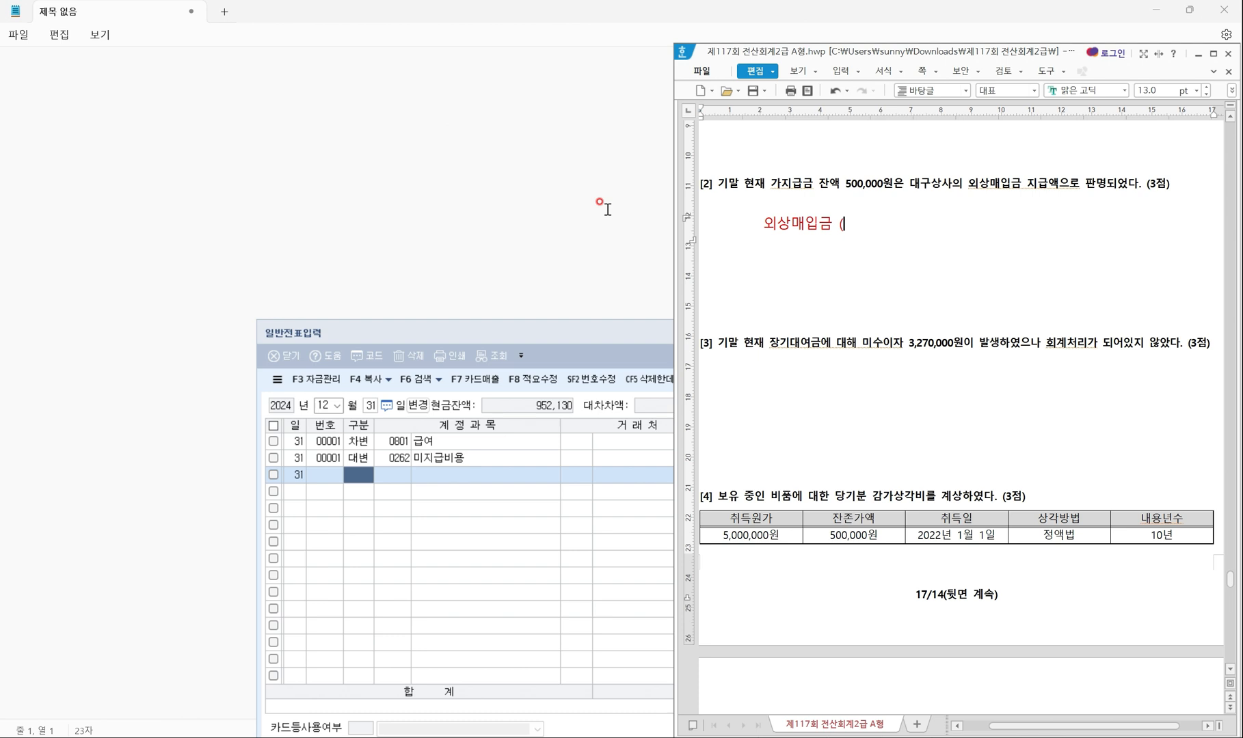
pyautogui.write('대구상사) 500,000  /')
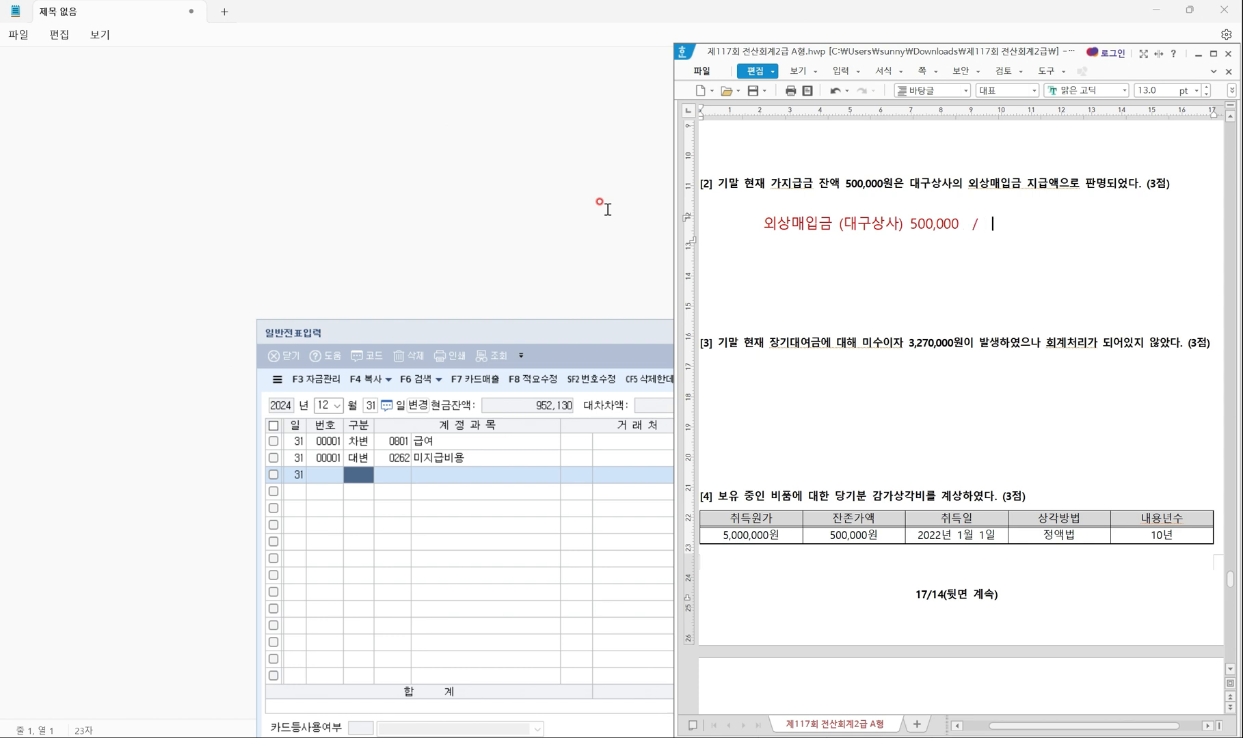
pyautogui.write('   가지급금 500,000')
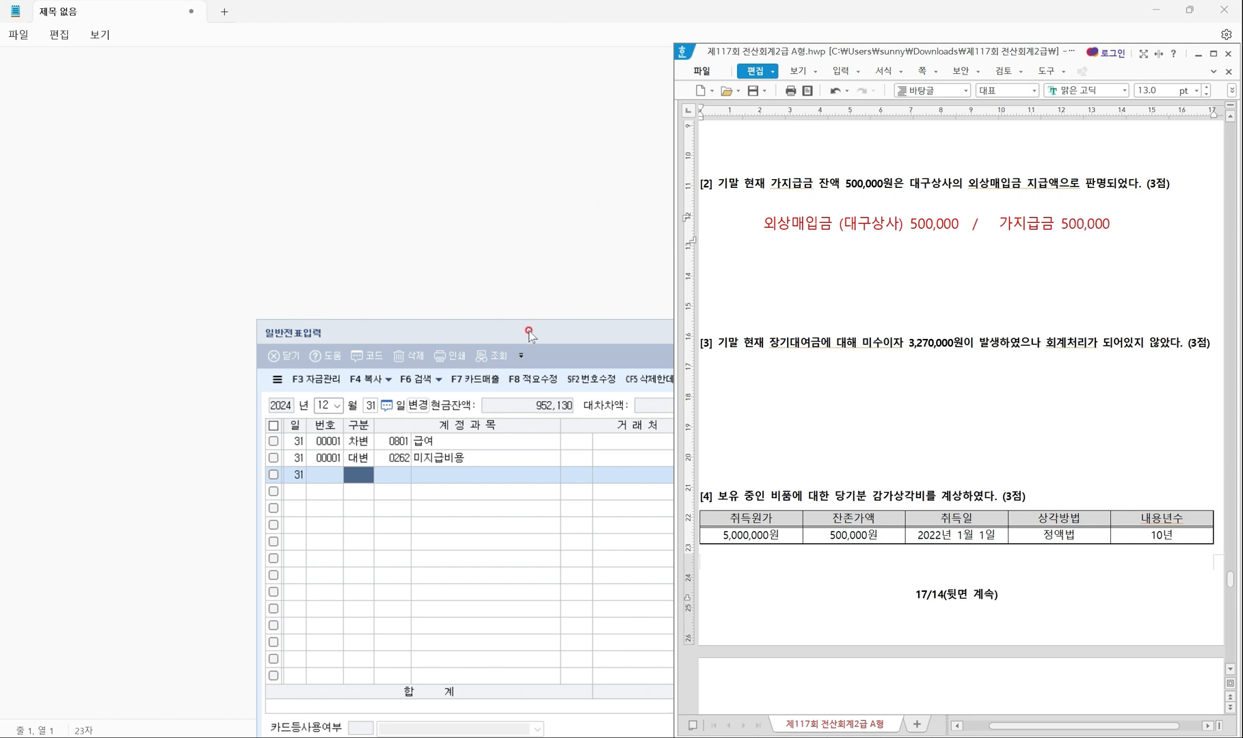
# Start a second December 31 voucher with a debit line to the account 0251 외상매입금.
pyautogui.click(354, 511)
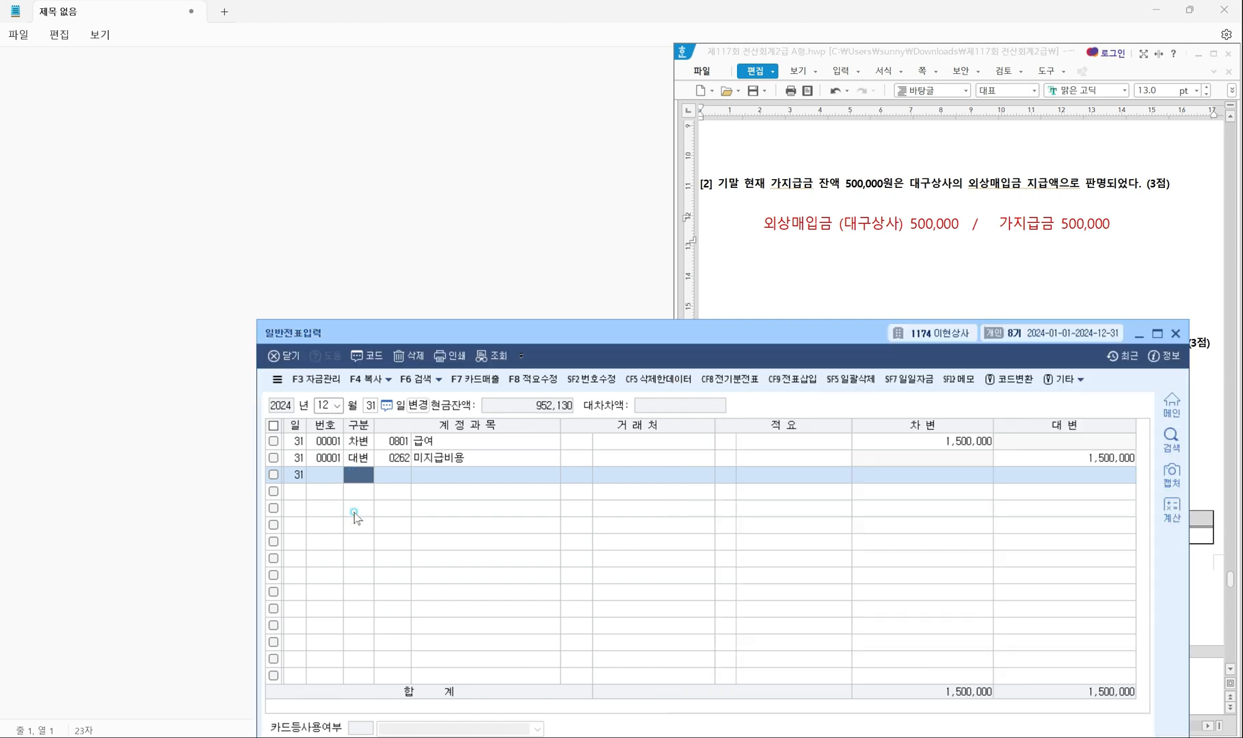
pyautogui.write('3')
pyautogui.press('Return')
pyautogui.write('외상')
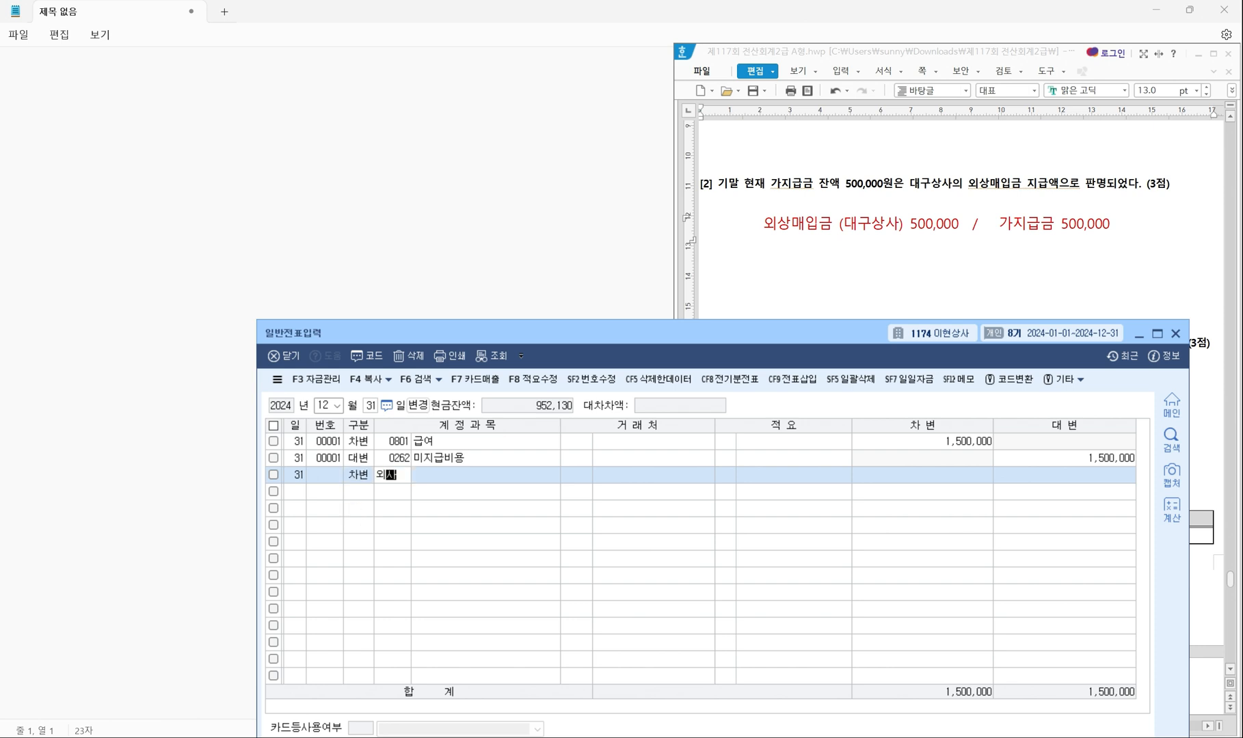
pyautogui.write('매')
pyautogui.press('Return')
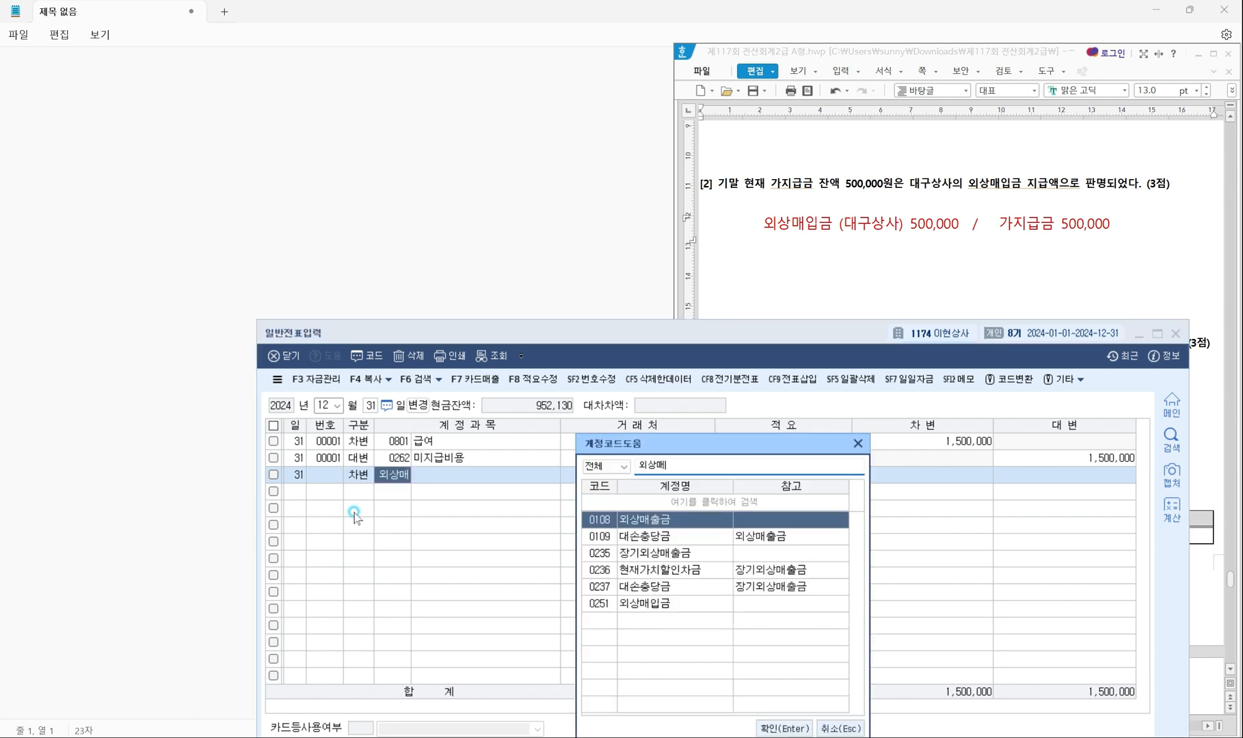
pyautogui.press('Down')
pyautogui.press('Down')
pyautogui.press('Down')
pyautogui.press('Down')
pyautogui.press('Down')
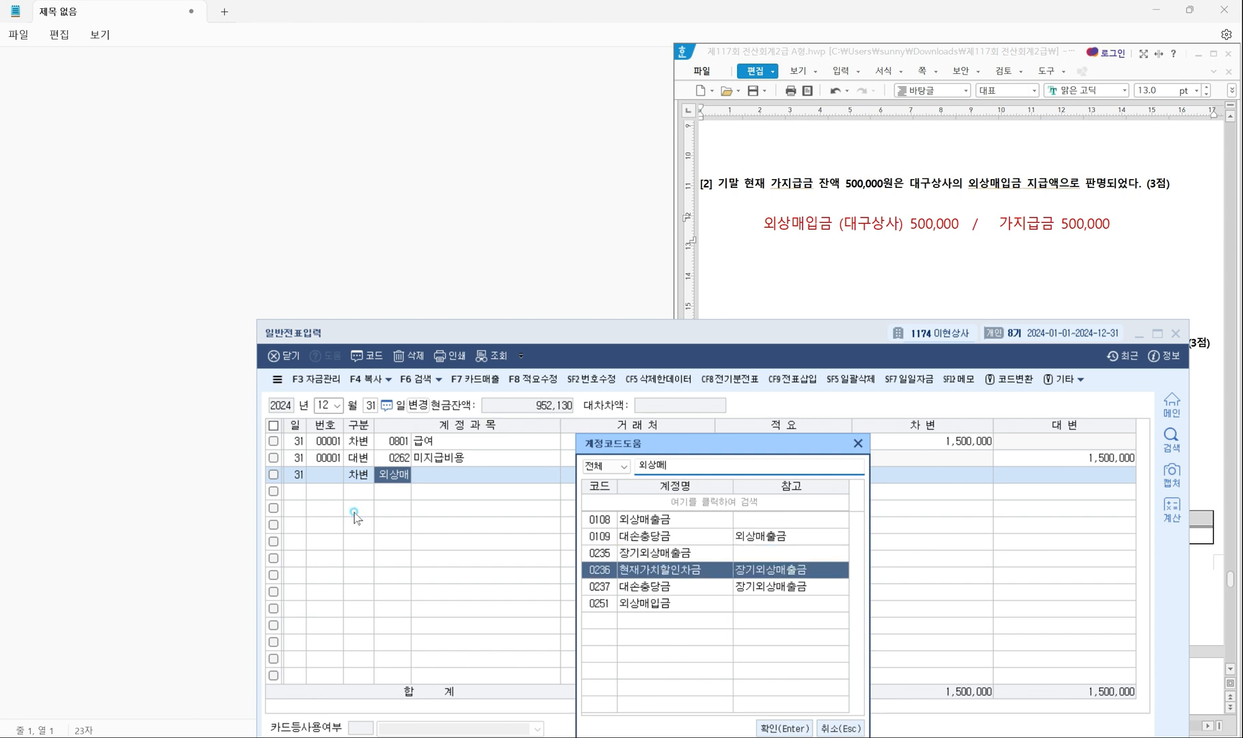
pyautogui.press('Return')
# Set the 외상매입금 line's 거래처 to 대구상사 and its debit amount to 500,000.
pyautogui.write('대구')
pyautogui.press('Return')
pyautogui.press('Return')
pyautogui.press('Return')
pyautogui.write('500,00')
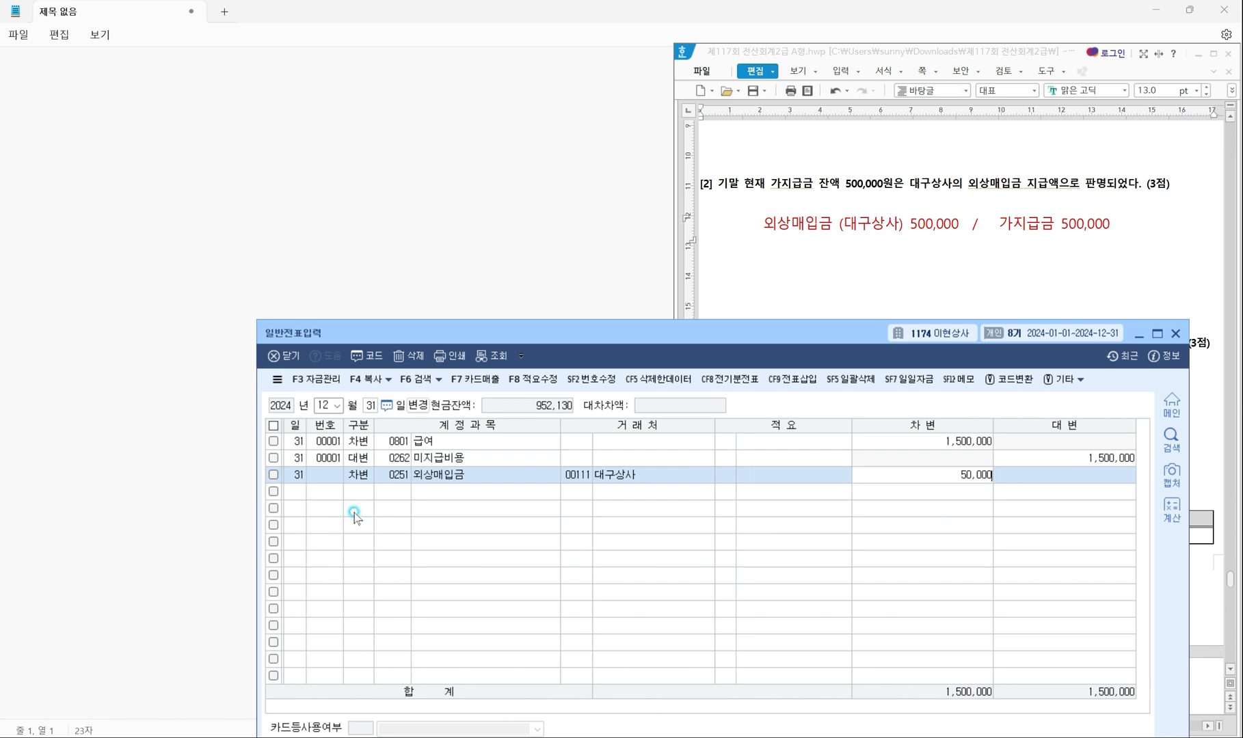
pyautogui.write('0')
pyautogui.press('Return')
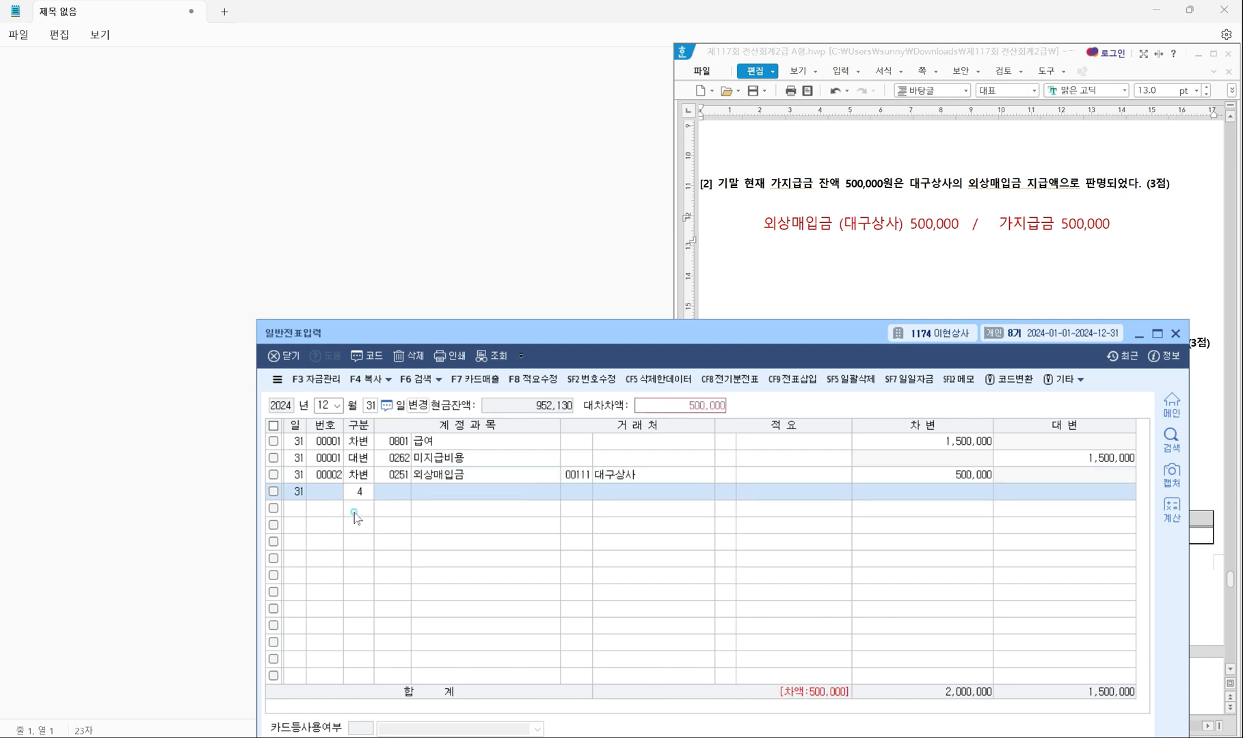
# Complete the second December 31 voucher with a credit line to 0134 가지급금 for 500,000.
pyautogui.write('가지급')
pyautogui.press('Return')
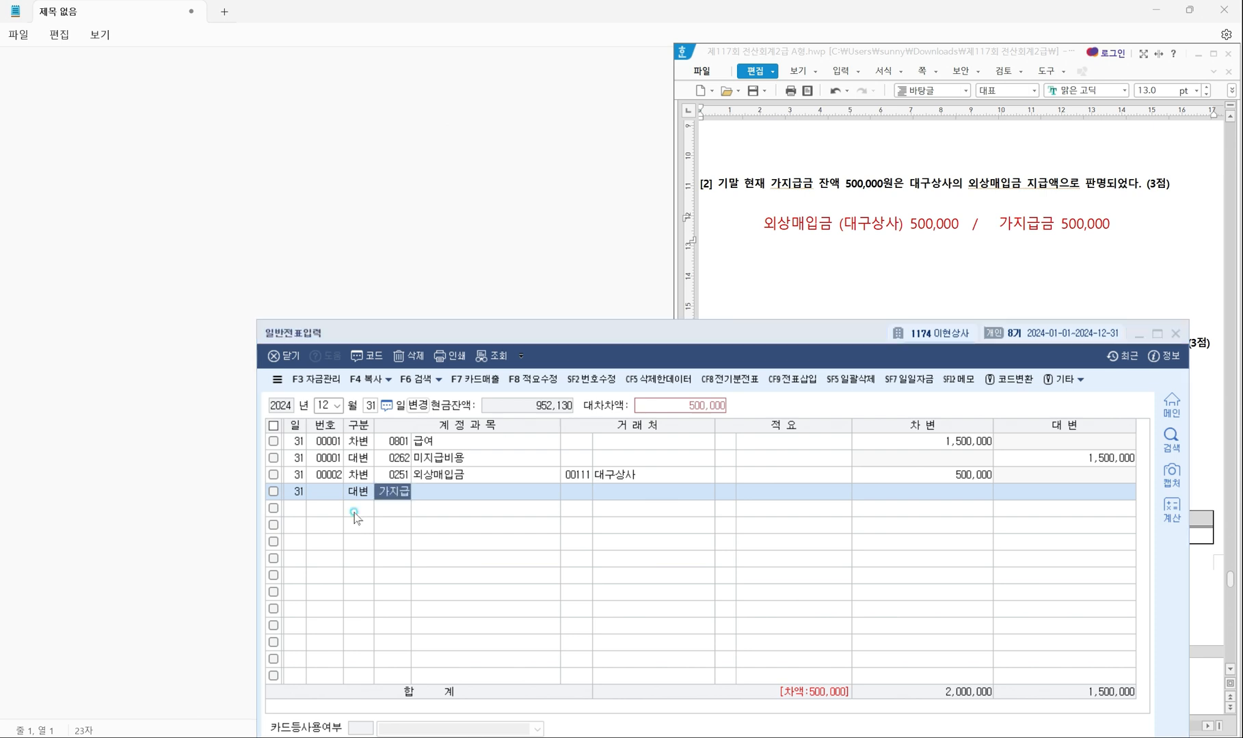
pyautogui.press('Return')
pyautogui.click(354, 512)
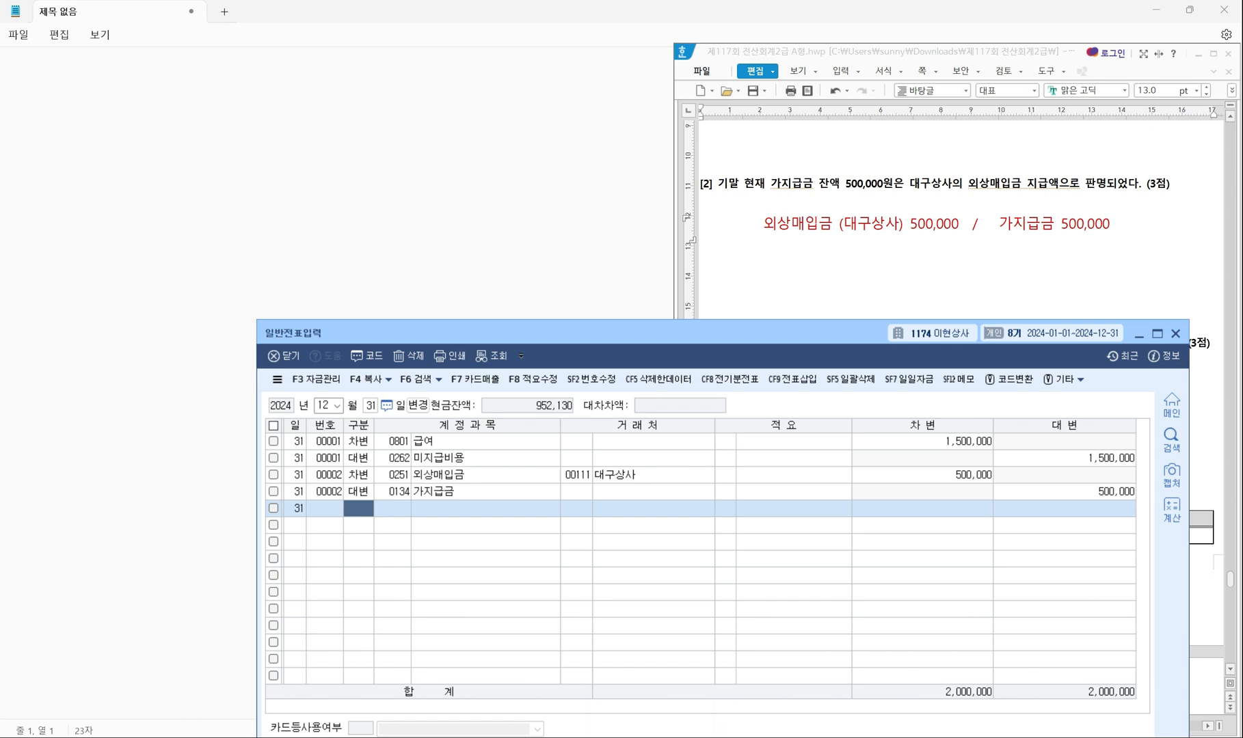
# Mark the key facts of question 3: 장기대여금, 미수이자 3,270,000원 and the note that no accounting entry was made.
pyautogui.scroll(-2, 1039, 292)
pyautogui.click(1039, 292)
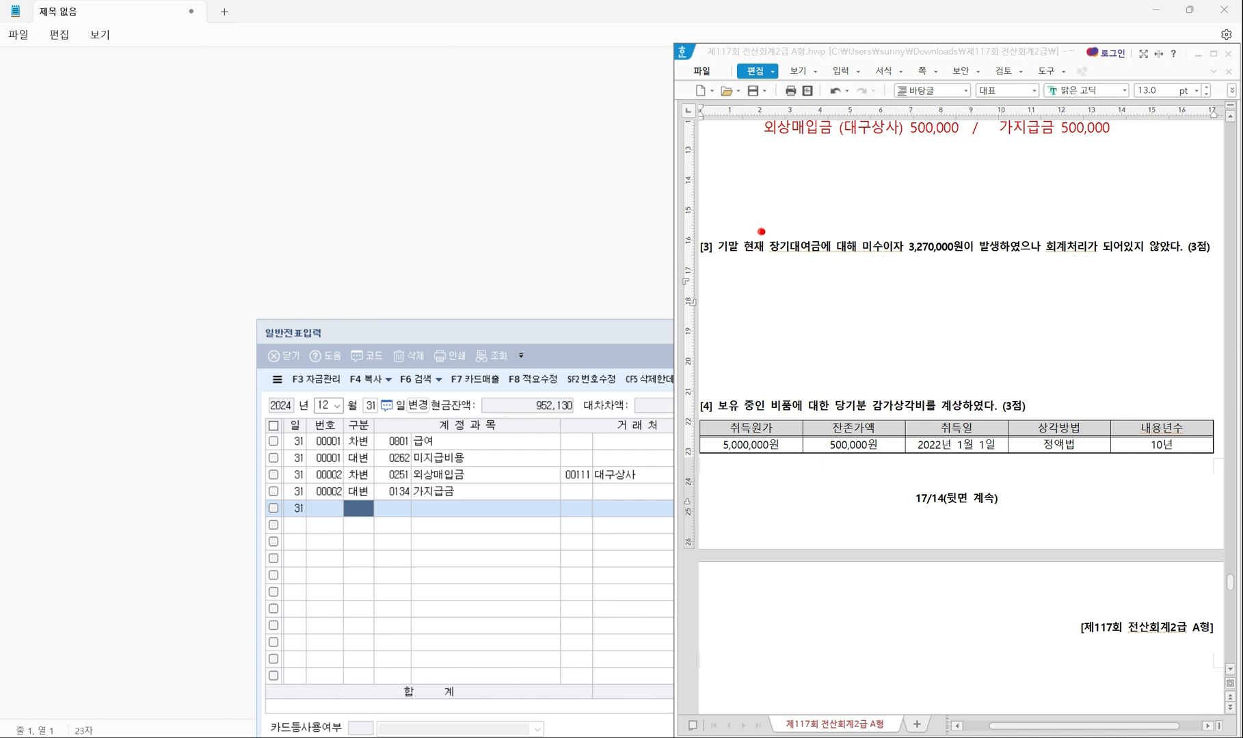
pyautogui.moveTo(759, 230)
pyautogui.mouseDown()
pyautogui.moveTo(811, 262)
pyautogui.moveTo(900, 266)
pyautogui.mouseUp()
pyautogui.hotkey('ctrl', 'z')
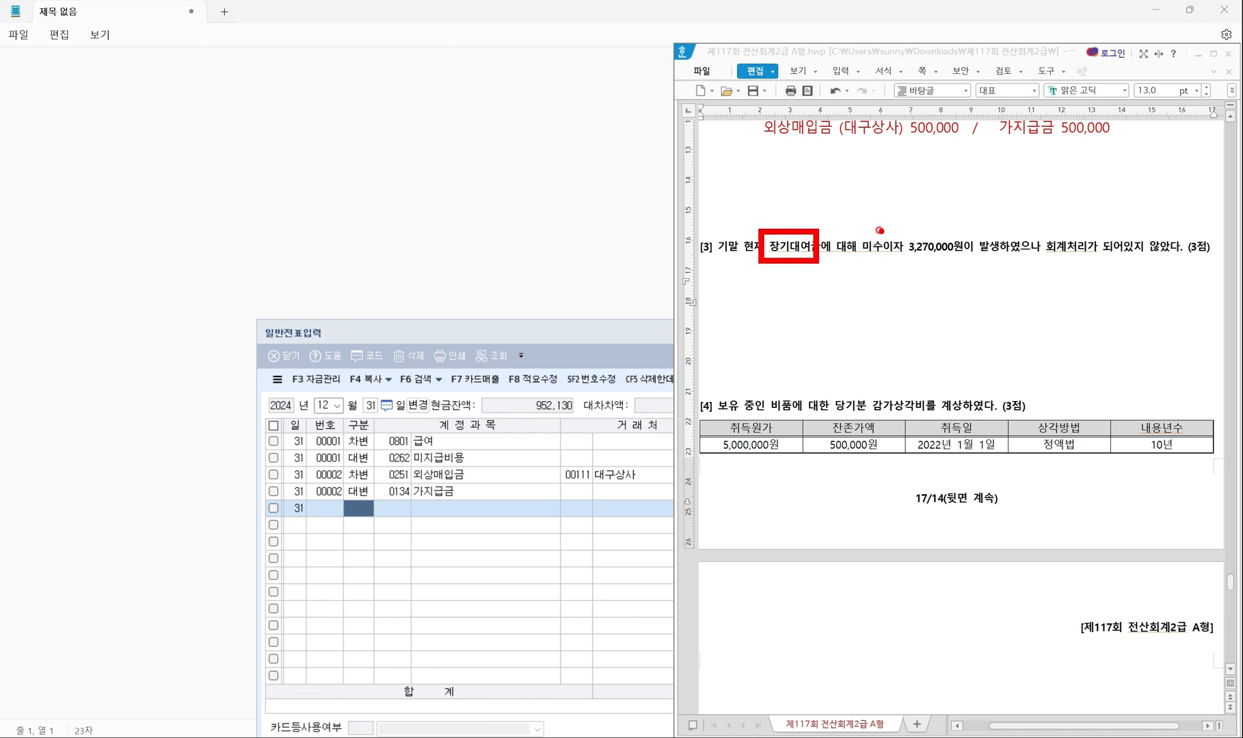
pyautogui.moveTo(851, 225)
pyautogui.mouseDown()
pyautogui.moveTo(972, 276)
pyautogui.moveTo(1180, 260)
pyautogui.mouseUp()
pyautogui.moveTo(877, 211); pyautogui.dragTo(894, 210)
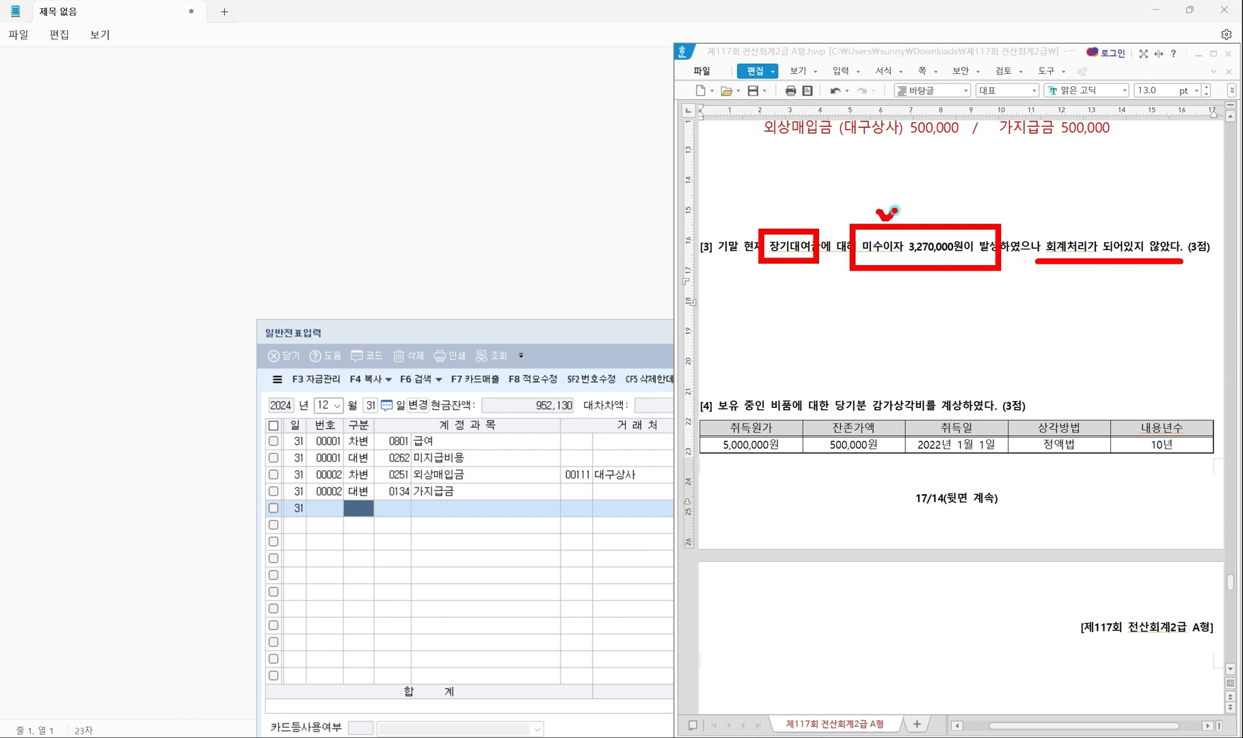
pyautogui.press('Escape')
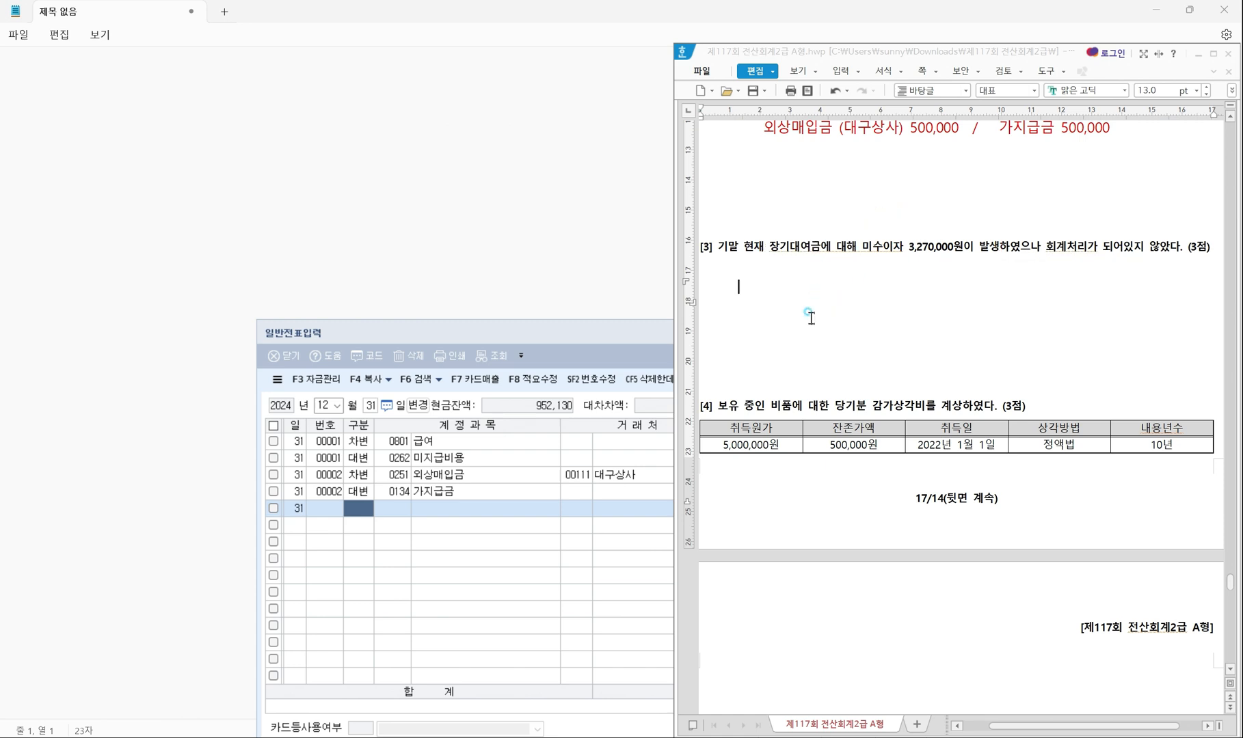
# Write the answer "미수수익 3,270,000 / 이자수익 3,270,000" under question 3.
pyautogui.write('미수수익 3')
pyautogui.write(',270,000')
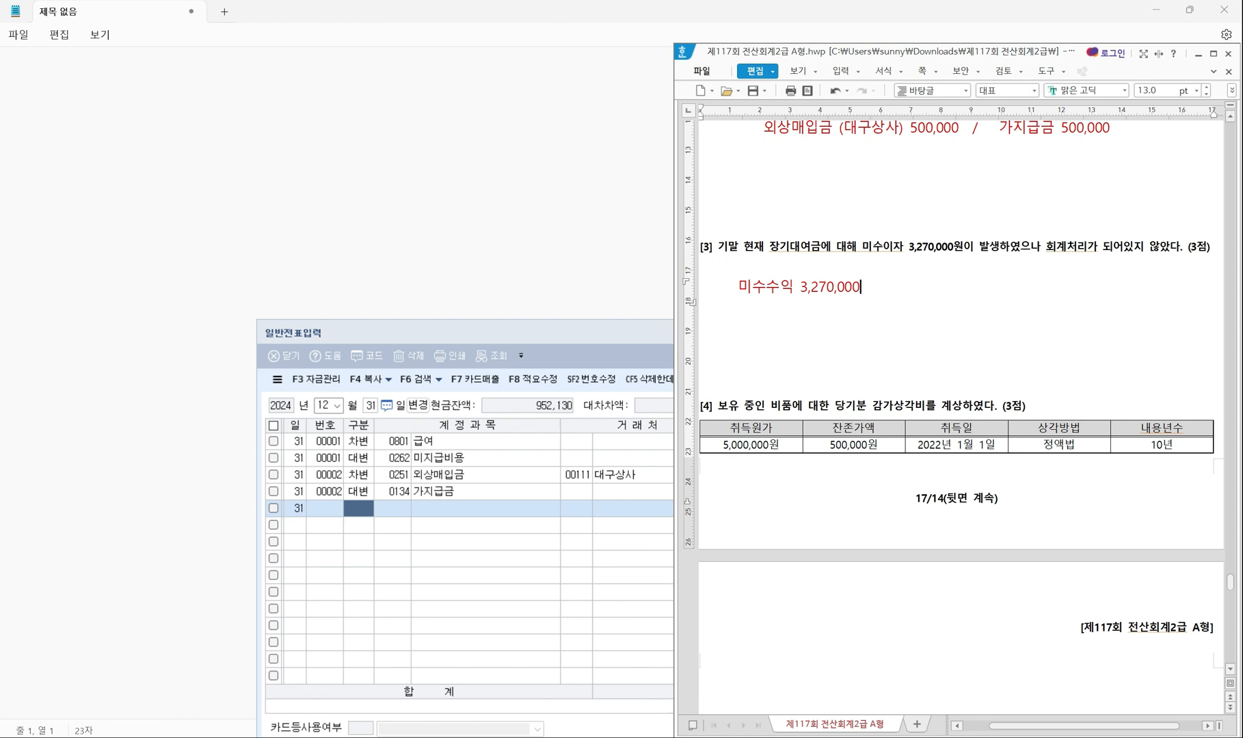
pyautogui.write('   /    이자수익 3,270,000')
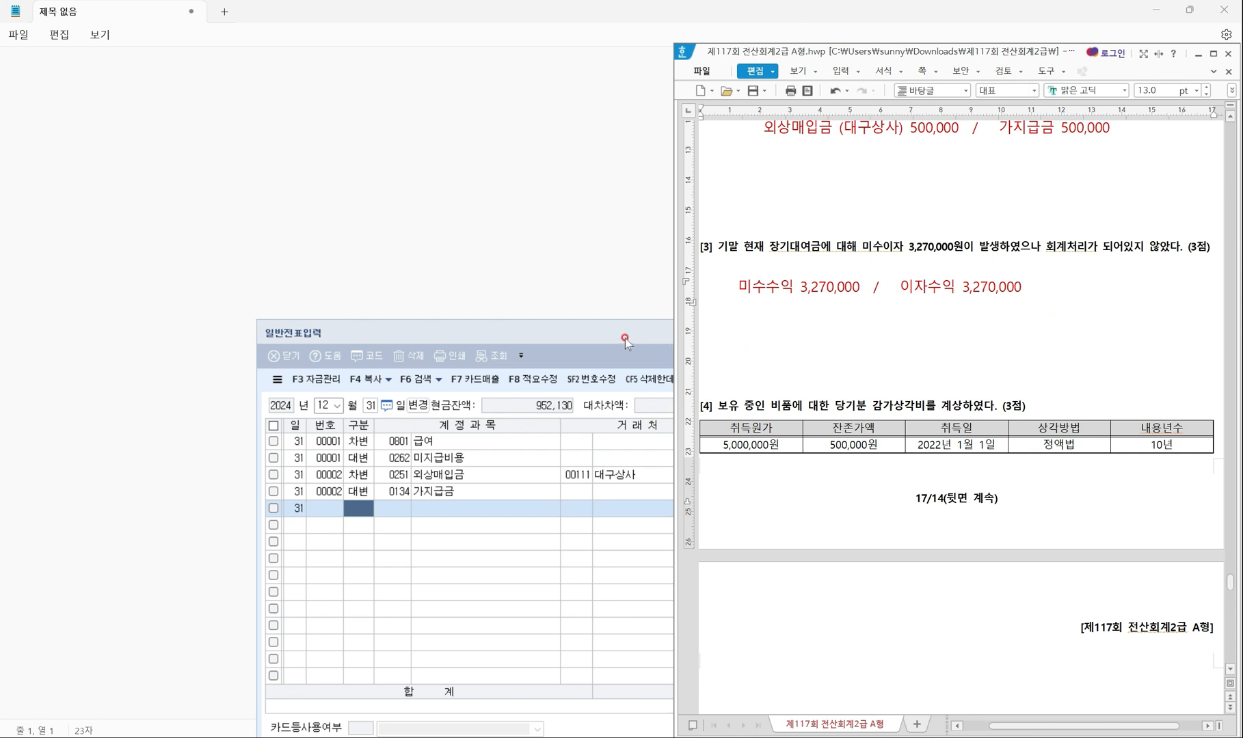
# Start a third December 31 voucher with a debit line to 0116 미수수익 for 3,270,000.
pyautogui.scroll(-1, 759, 286)
pyautogui.click(363, 501)
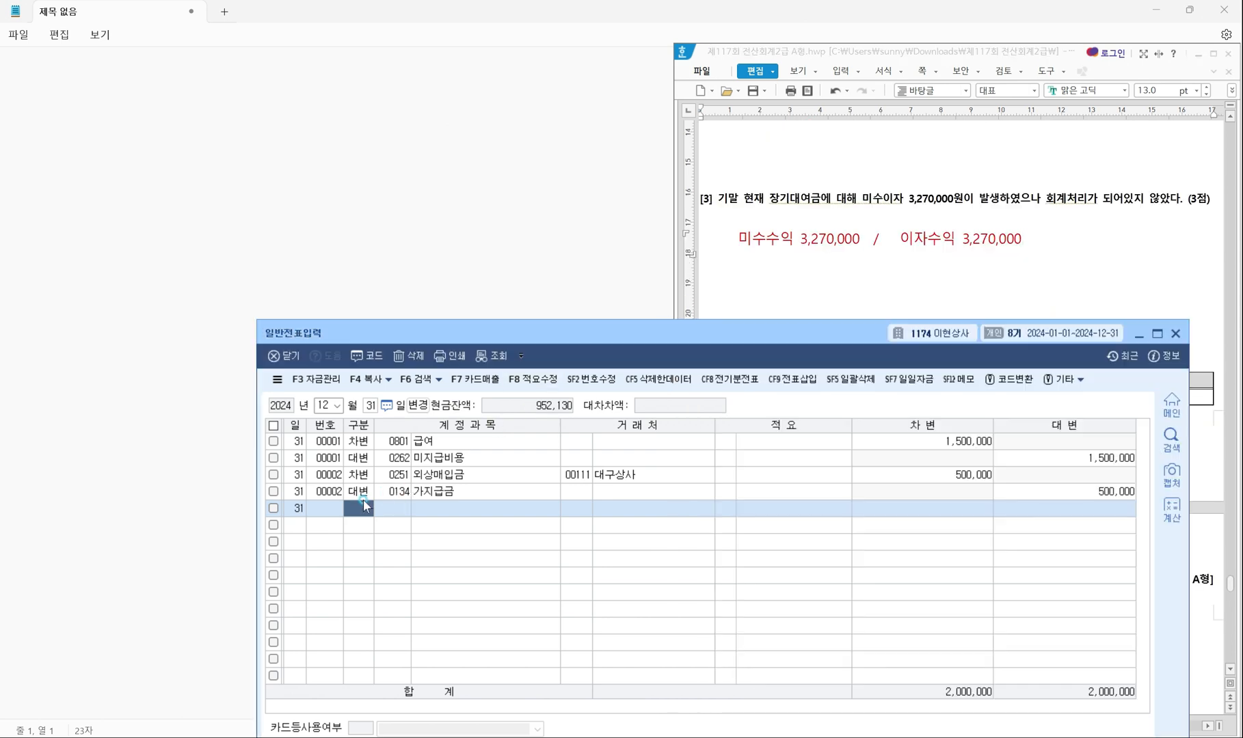
pyautogui.write('3')
pyautogui.press('Return')
pyautogui.write('미수수')
pyautogui.press('Return')
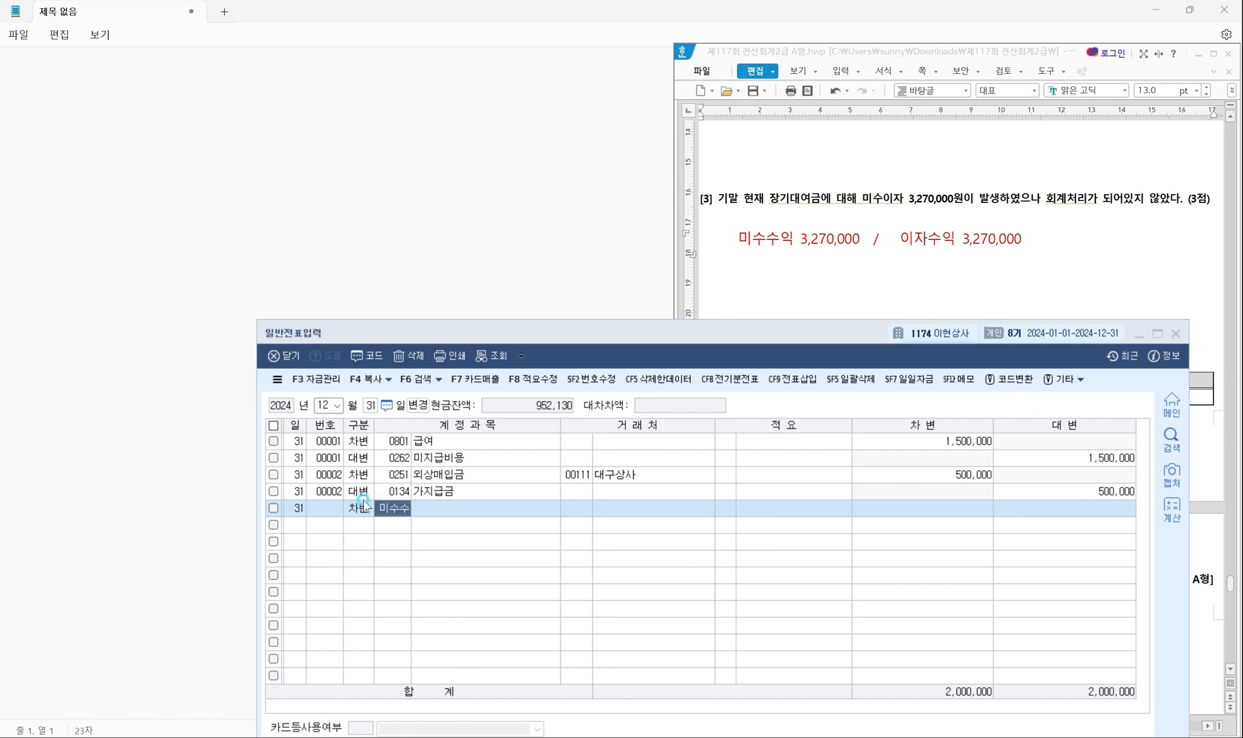
pyautogui.press('Return')
pyautogui.press('Return')
pyautogui.press('Return')
pyautogui.press('Return')
pyautogui.press('Return')
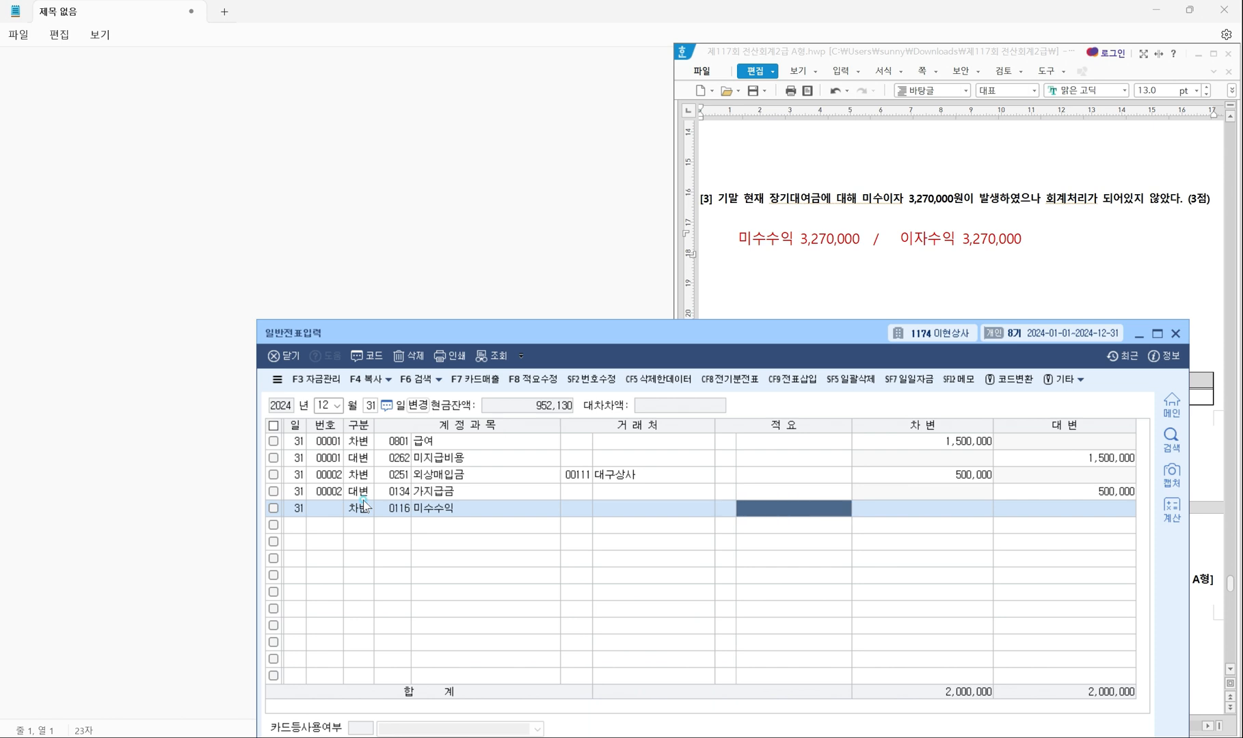
pyautogui.write('3270000')
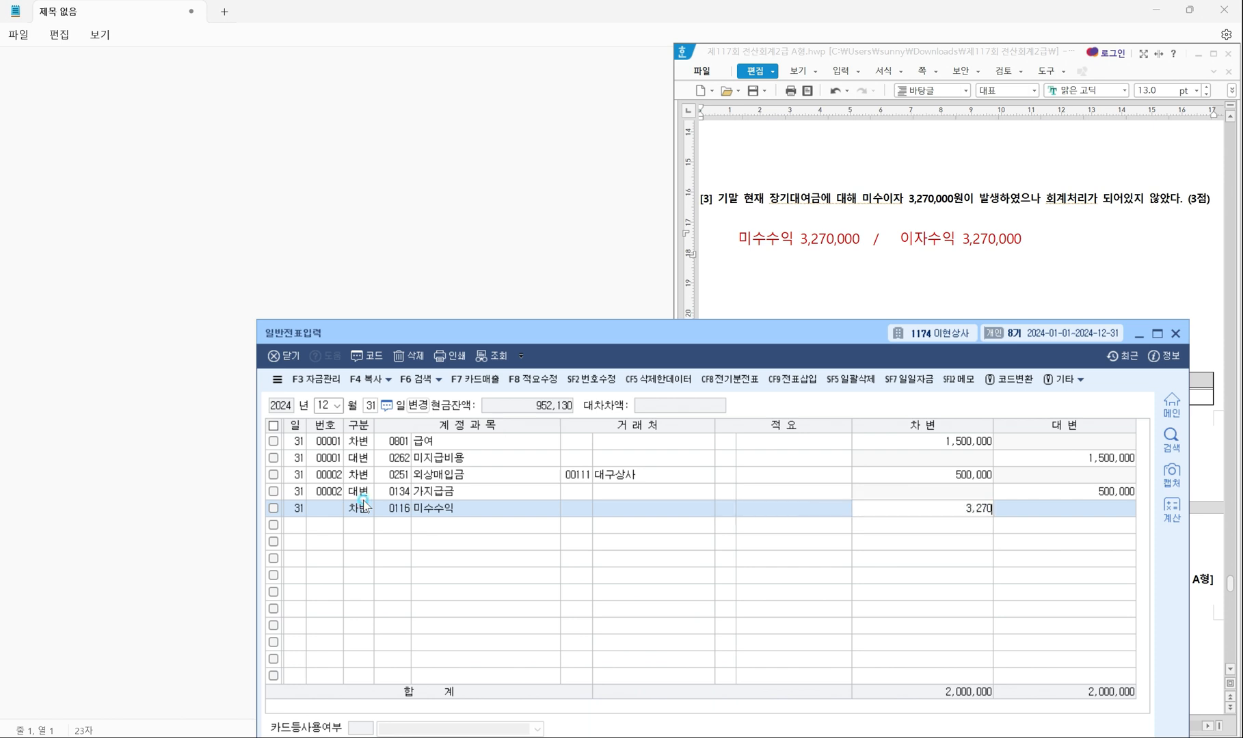
pyautogui.press('Return')
# Complete the third December 31 voucher with a credit line to 0901 이자수익 for 3,270,000.
pyautogui.write('4이자수ㅣ')
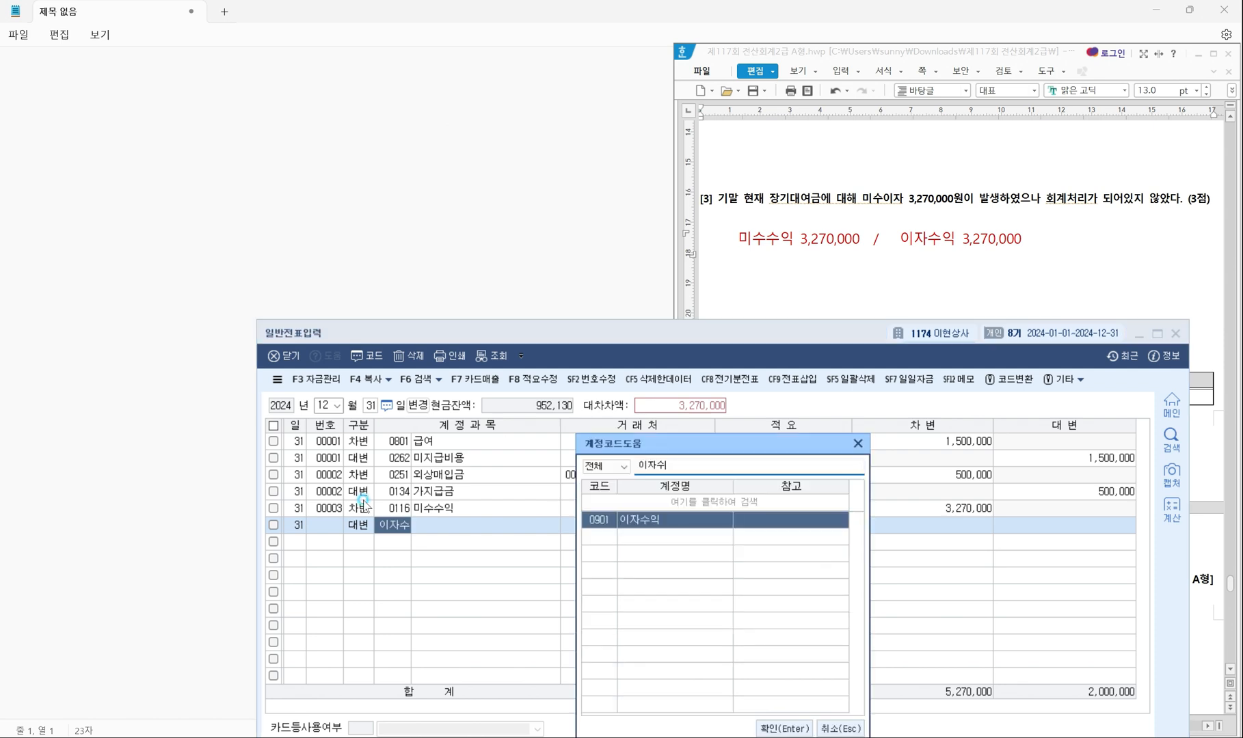
pyautogui.press('Return')
pyautogui.press('Return')
pyautogui.press('Return')
pyautogui.press('Return')
pyautogui.press('Return')
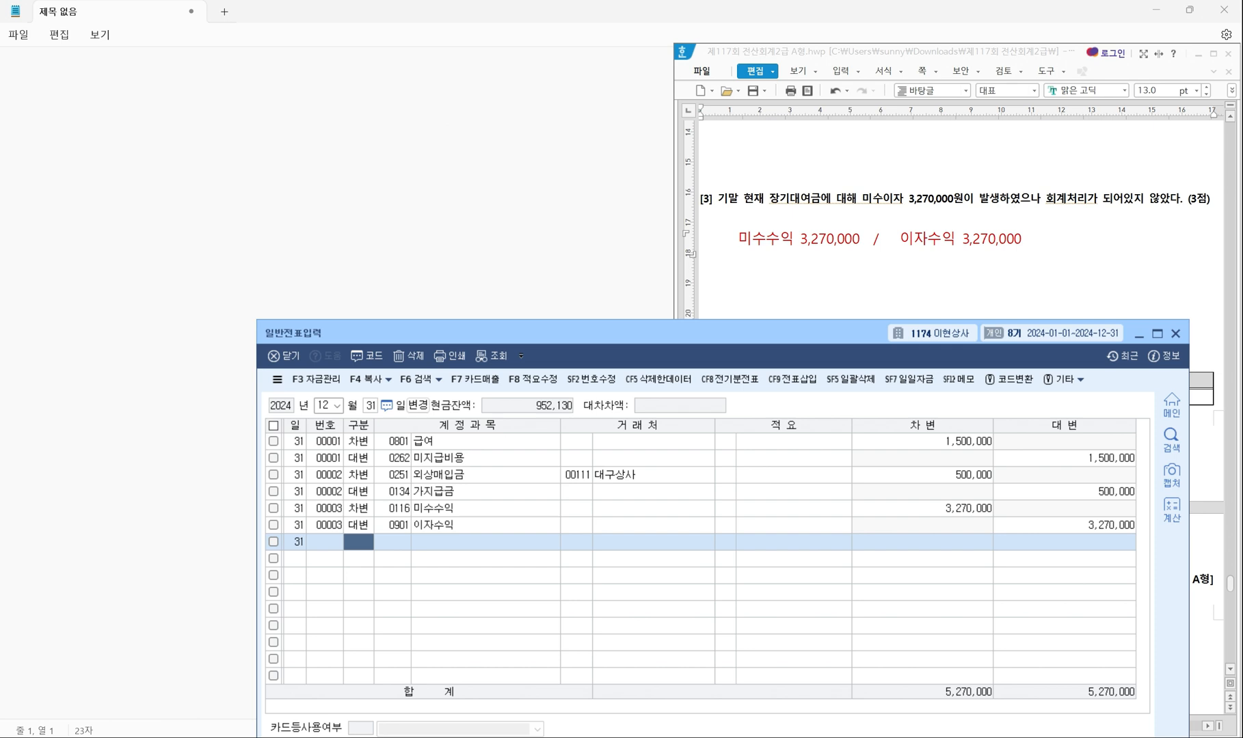
# Underline the 비품 depreciation request in question 4 and its 취득원가, 잔존가액, 상각방법 and 내용년수 values.
pyautogui.click(739, 269)
pyautogui.scroll(-10, 738, 269)
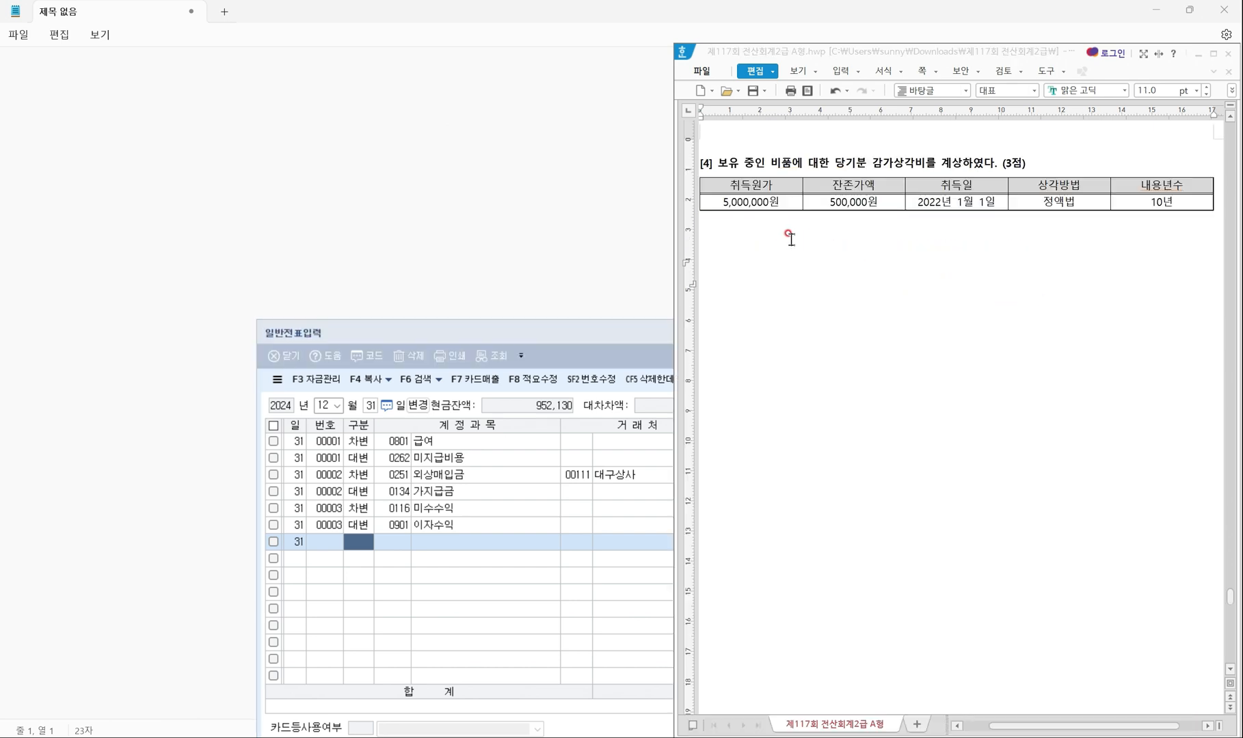
pyautogui.moveTo(761, 170); pyautogui.dragTo(972, 171)
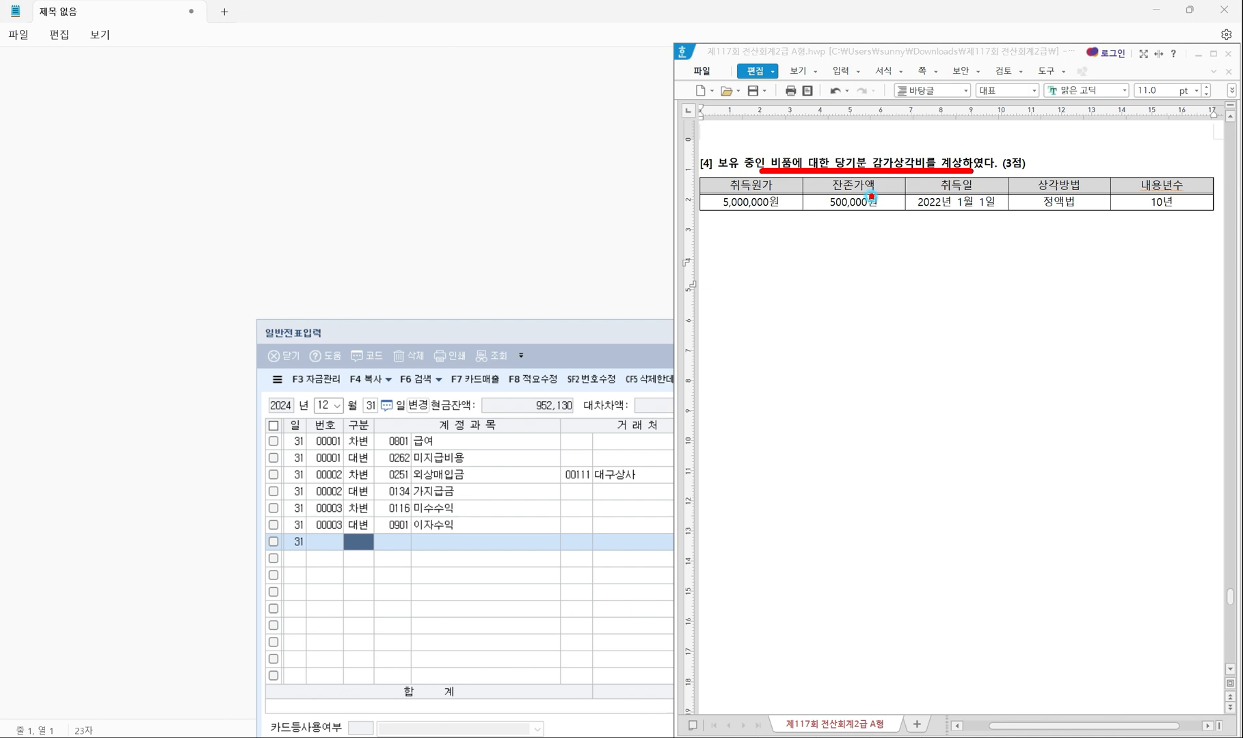
pyautogui.moveTo(724, 218); pyautogui.dragTo(889, 215)
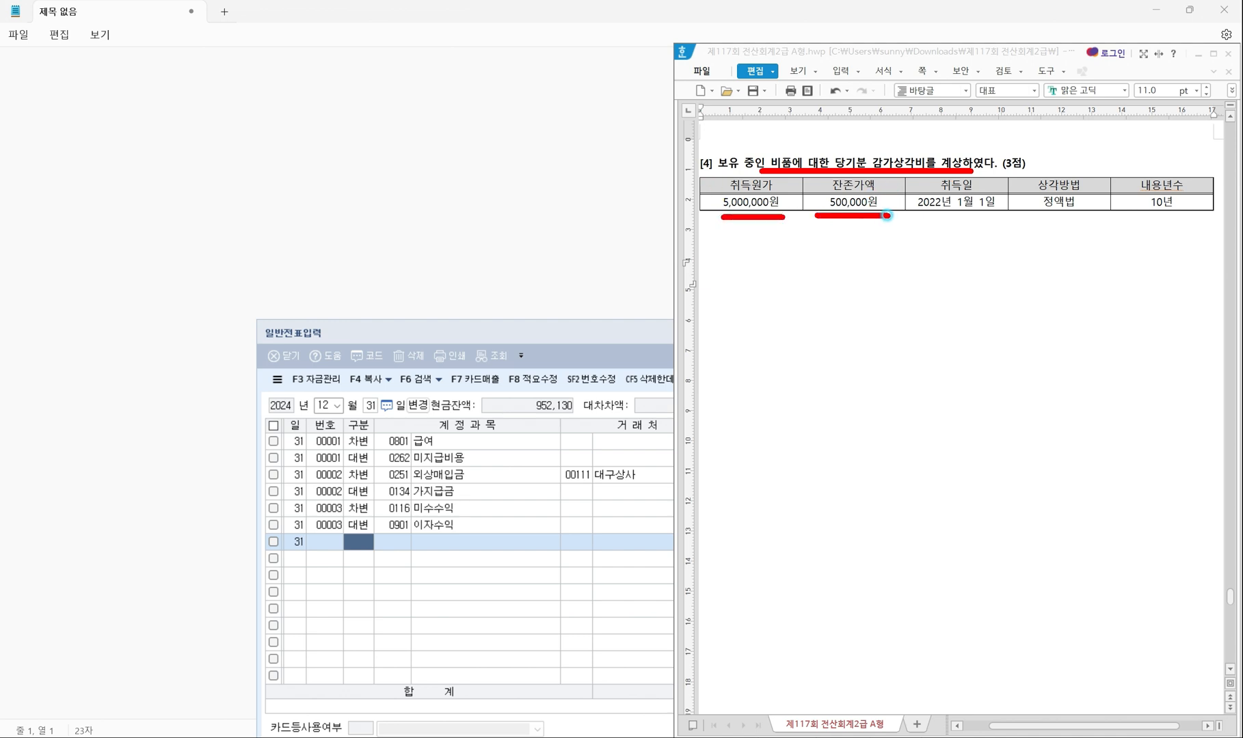
pyautogui.moveTo(1034, 217); pyautogui.dragTo(1176, 220)
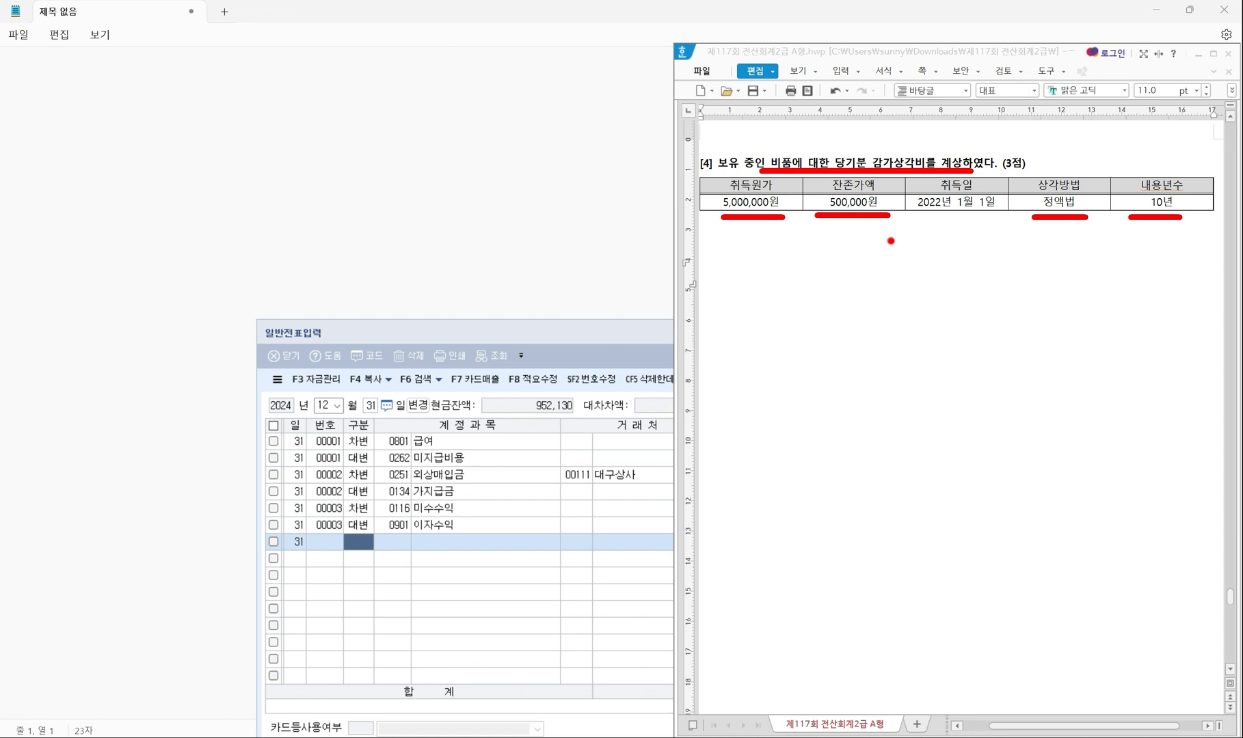
# Write the straight-line depreciation formula "( 취득원가 – 잔존가액 ) / 내용연수" under the table of question 4.
pyautogui.click(789, 273)
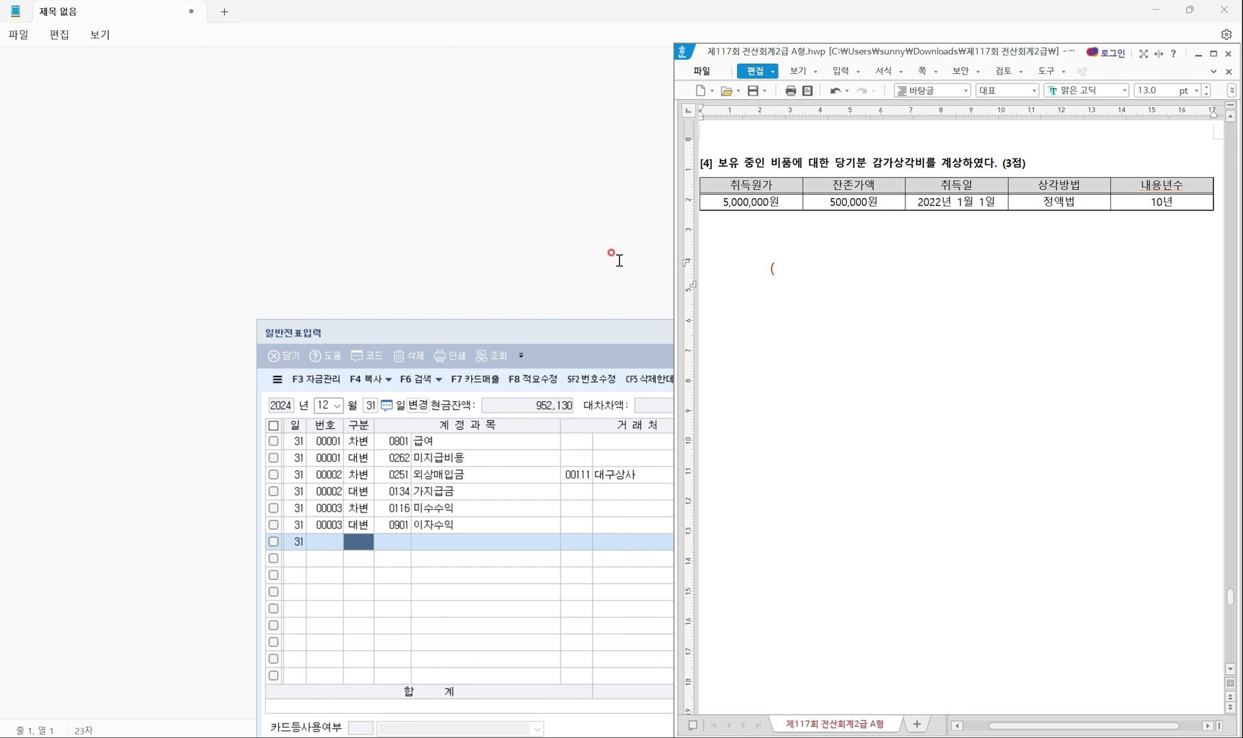
pyautogui.write('( 취드')
pyautogui.write('원가 ')
pyautogui.write('- 잔존가액')
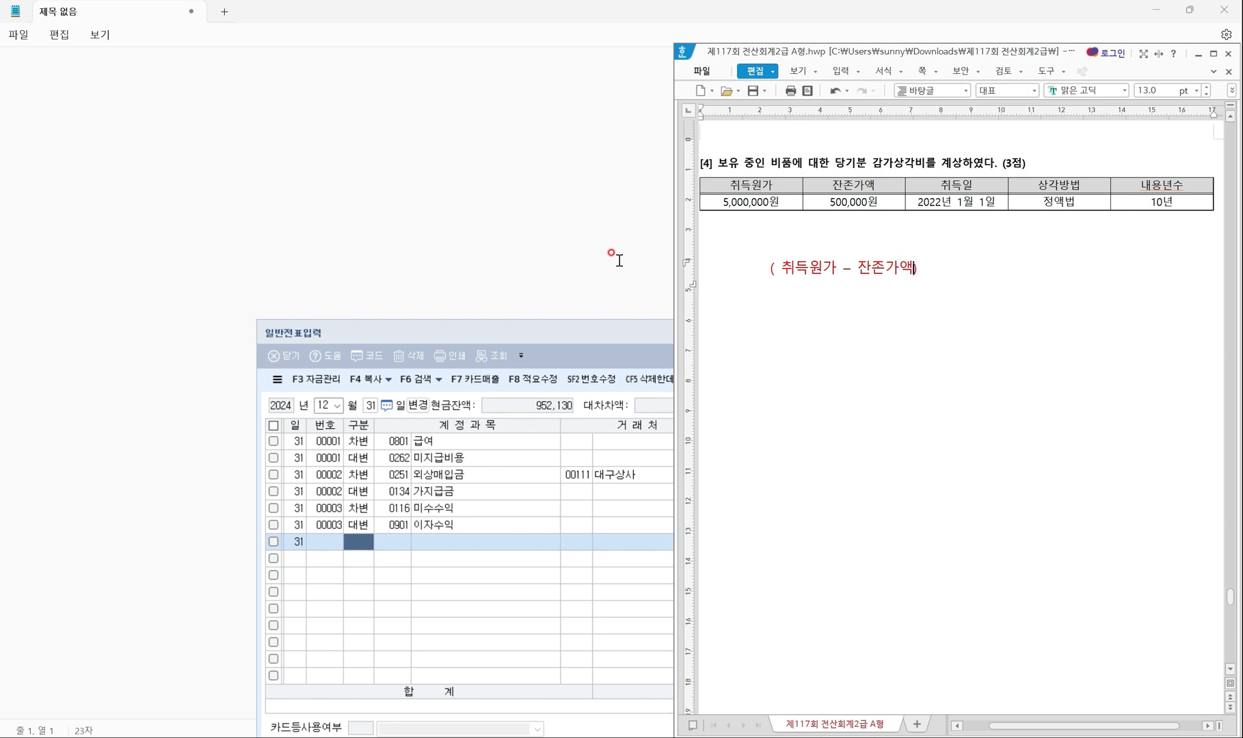
pyautogui.press('pagedown')
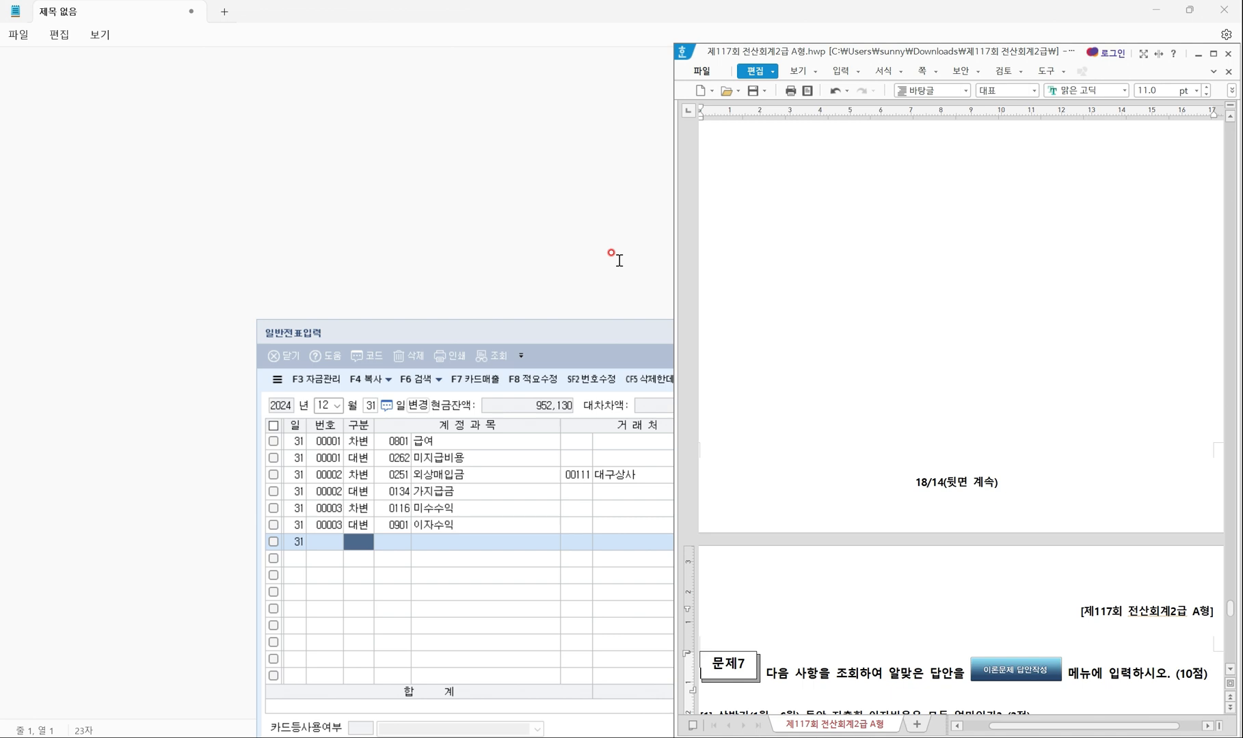
pyautogui.scroll(5, 818, 244)
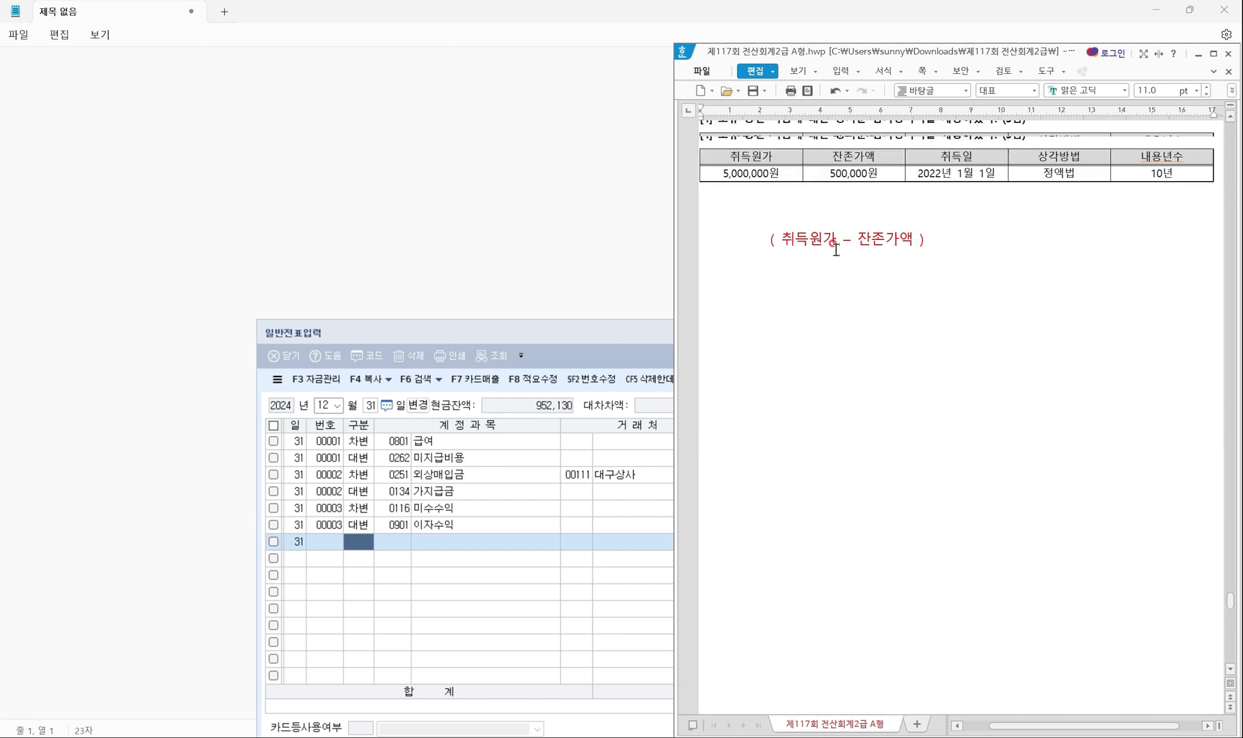
pyautogui.click(978, 321)
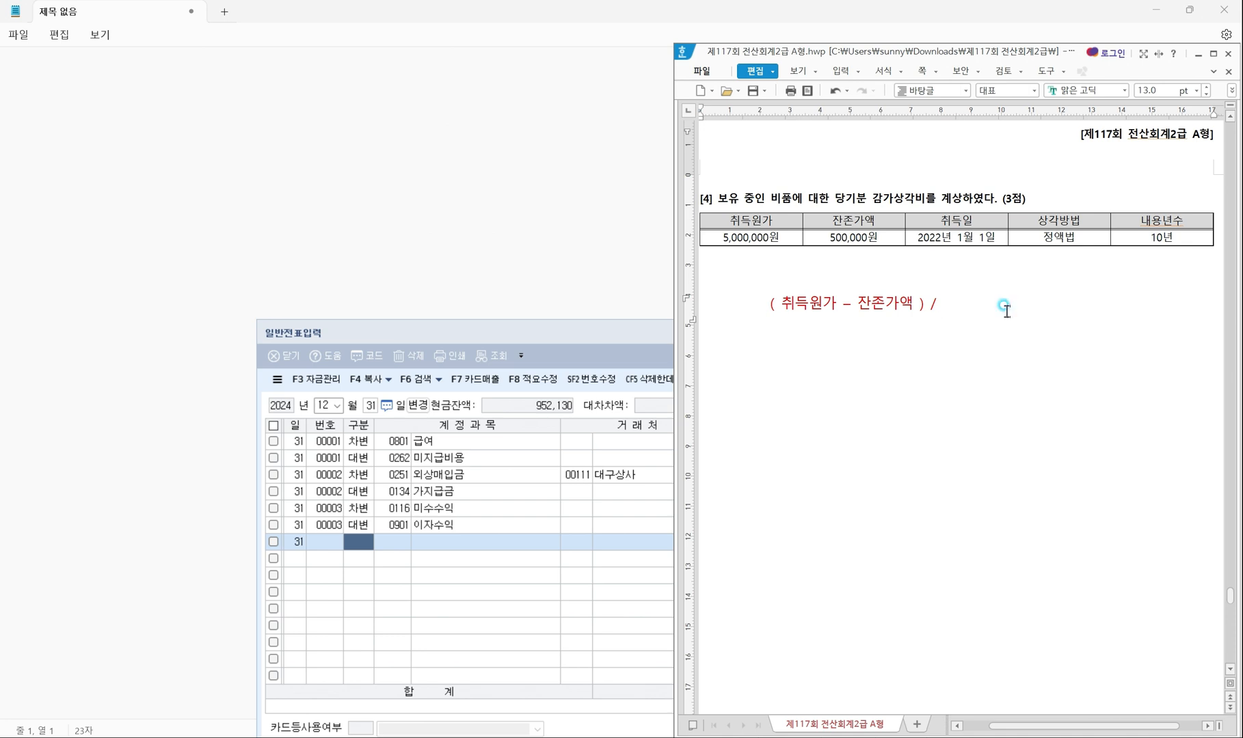
pyautogui.write('/ 10내용여ㄴ수')
pyautogui.press('Return')
pyautogui.press('Return')
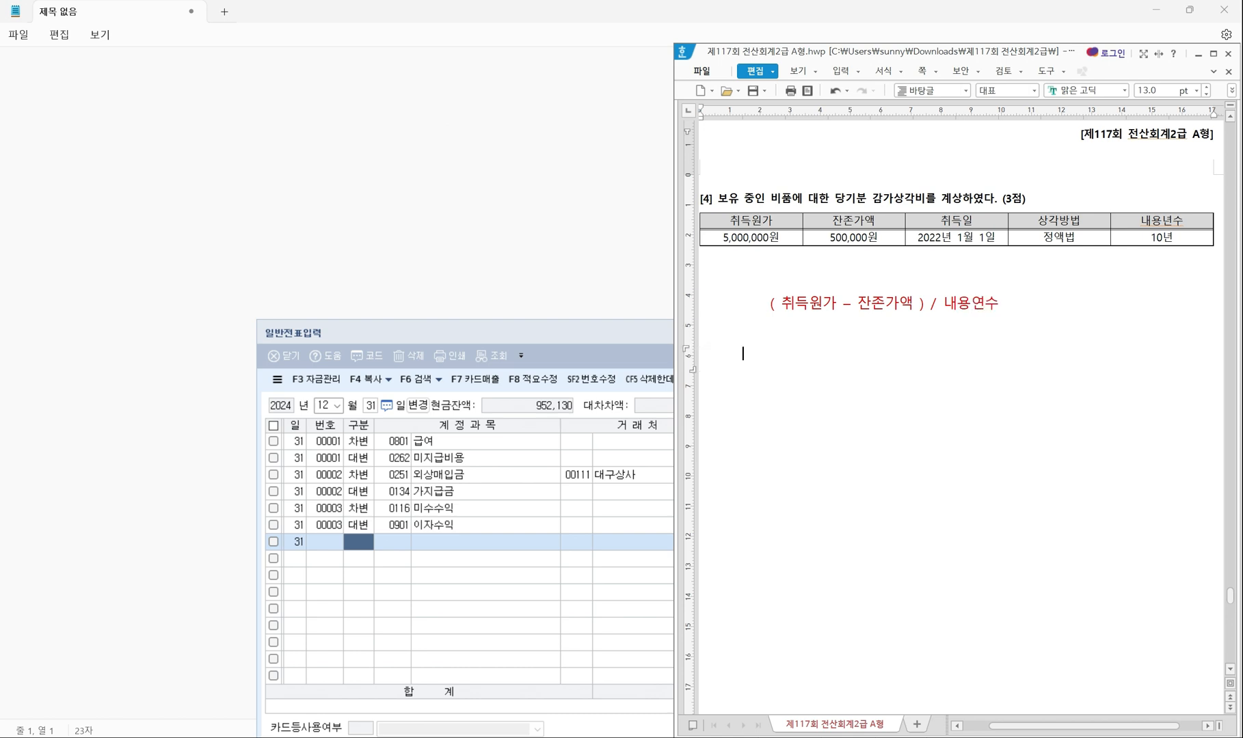
# Write the calculation "(5,000,000 - 500,000 ) / 10 = 450,000" below the formula and mark 감가상각비 in question 4.
pyautogui.write('(5,000,000  -  500,00')
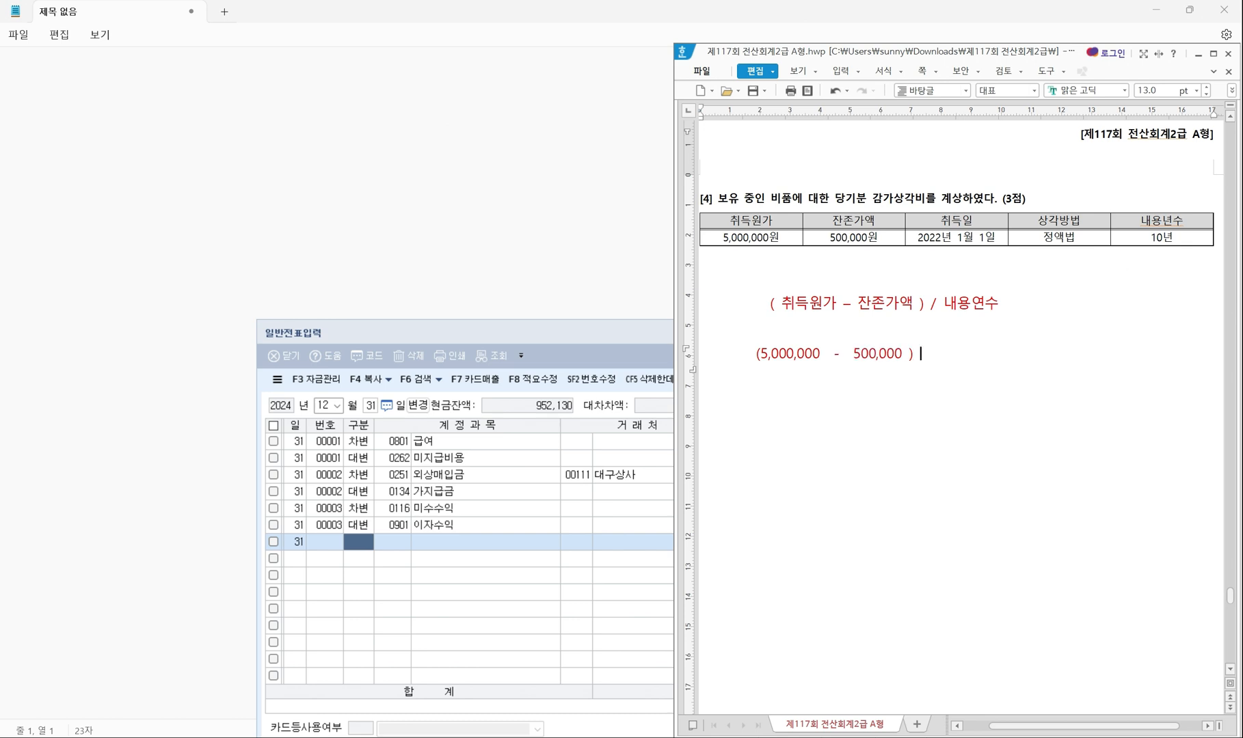
pyautogui.write('0 ) / 10   =')
pyautogui.write('450,0')
pyautogui.moveTo(862, 181); pyautogui.dragTo(963, 222)
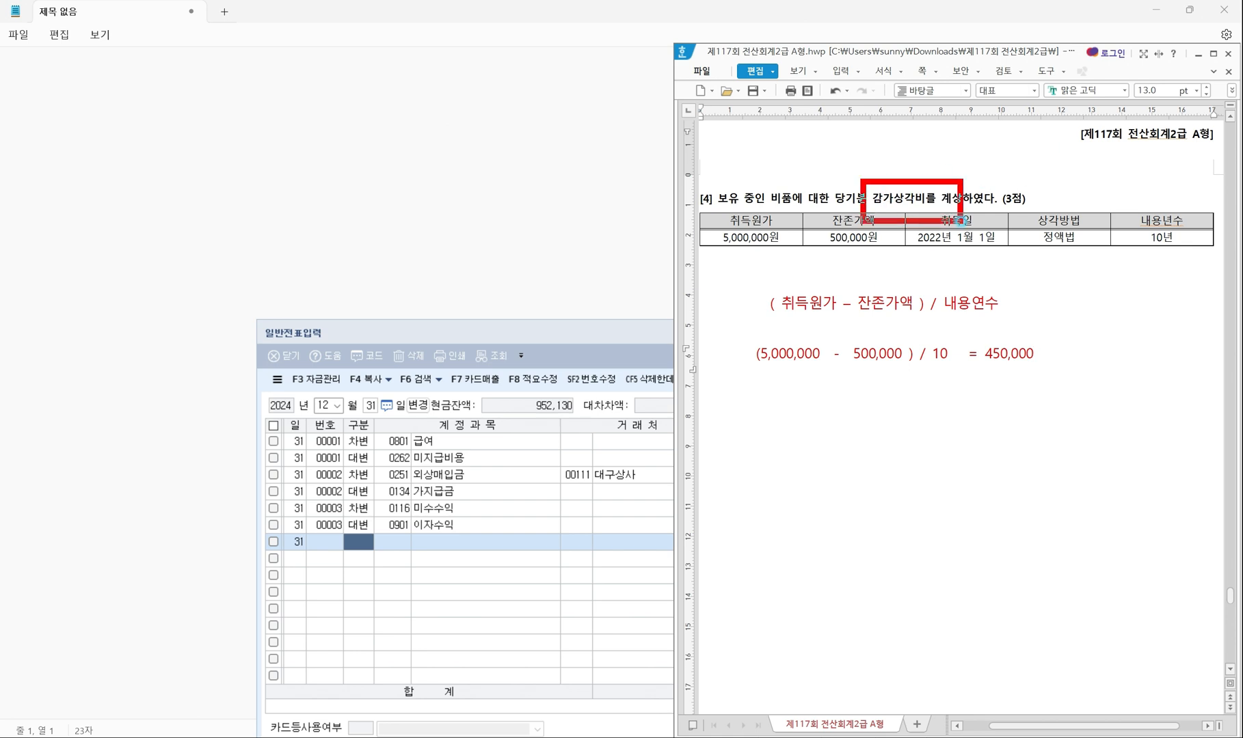
# Close 일반전표입력, point out 결산자료입력 under 결산/재무제표, and open it.
pyautogui.moveTo(585, 328); pyautogui.dragTo(539, 321)
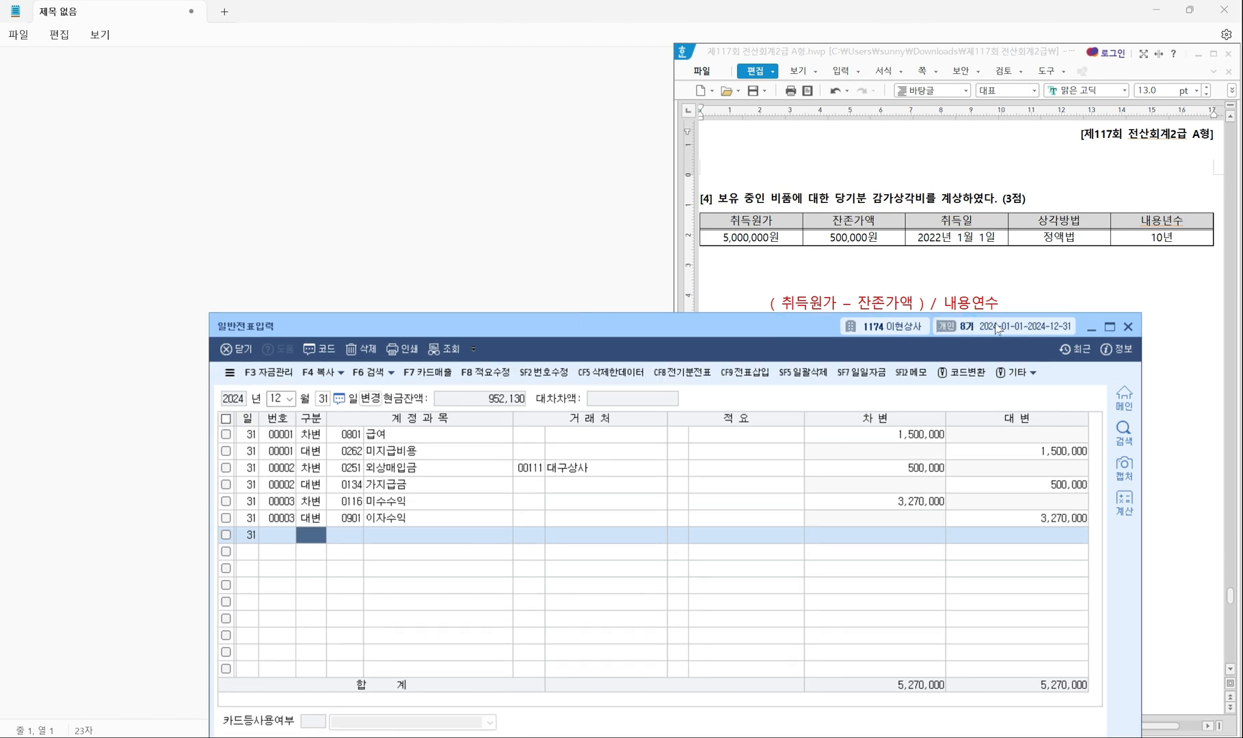
pyautogui.click(1127, 328)
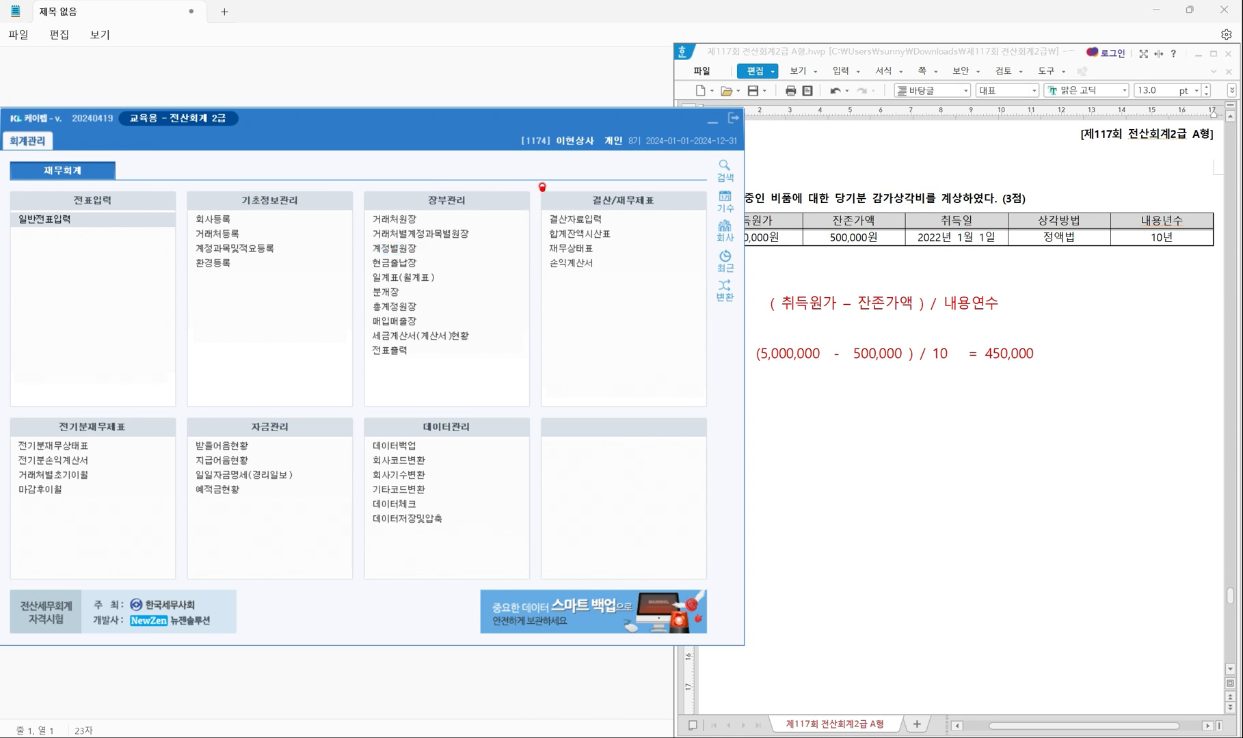
pyautogui.moveTo(542, 177)
pyautogui.mouseDown()
pyautogui.moveTo(657, 214)
pyautogui.moveTo(679, 207)
pyautogui.mouseUp()
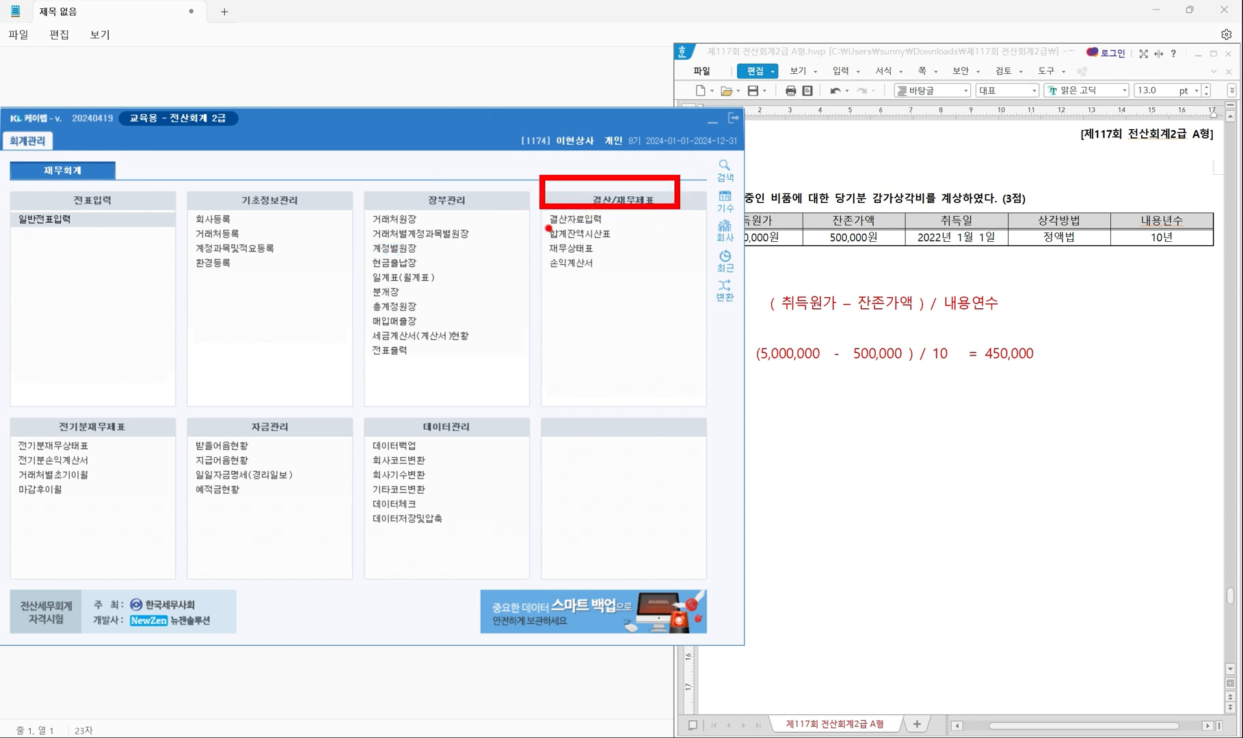
pyautogui.moveTo(547, 228)
pyautogui.mouseDown()
pyautogui.moveTo(635, 229)
pyautogui.moveTo(615, 221)
pyautogui.mouseUp()
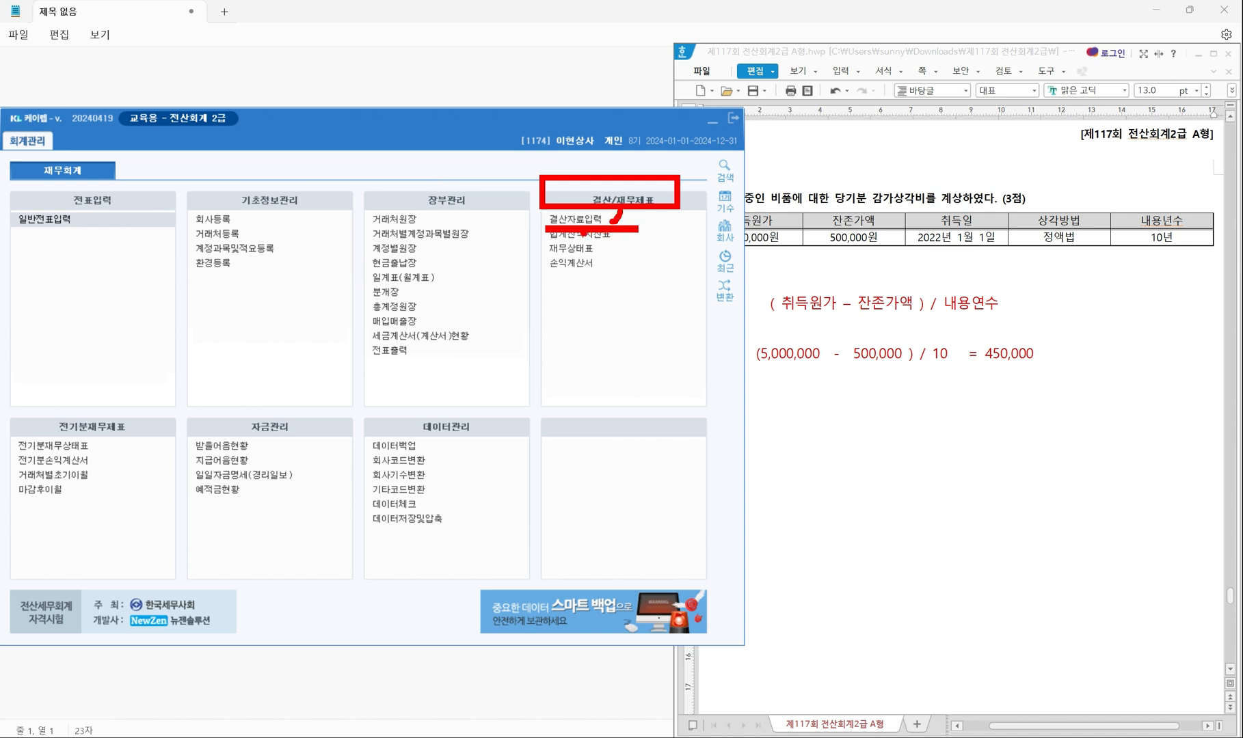
pyautogui.press('Escape')
pyautogui.click(585, 293)
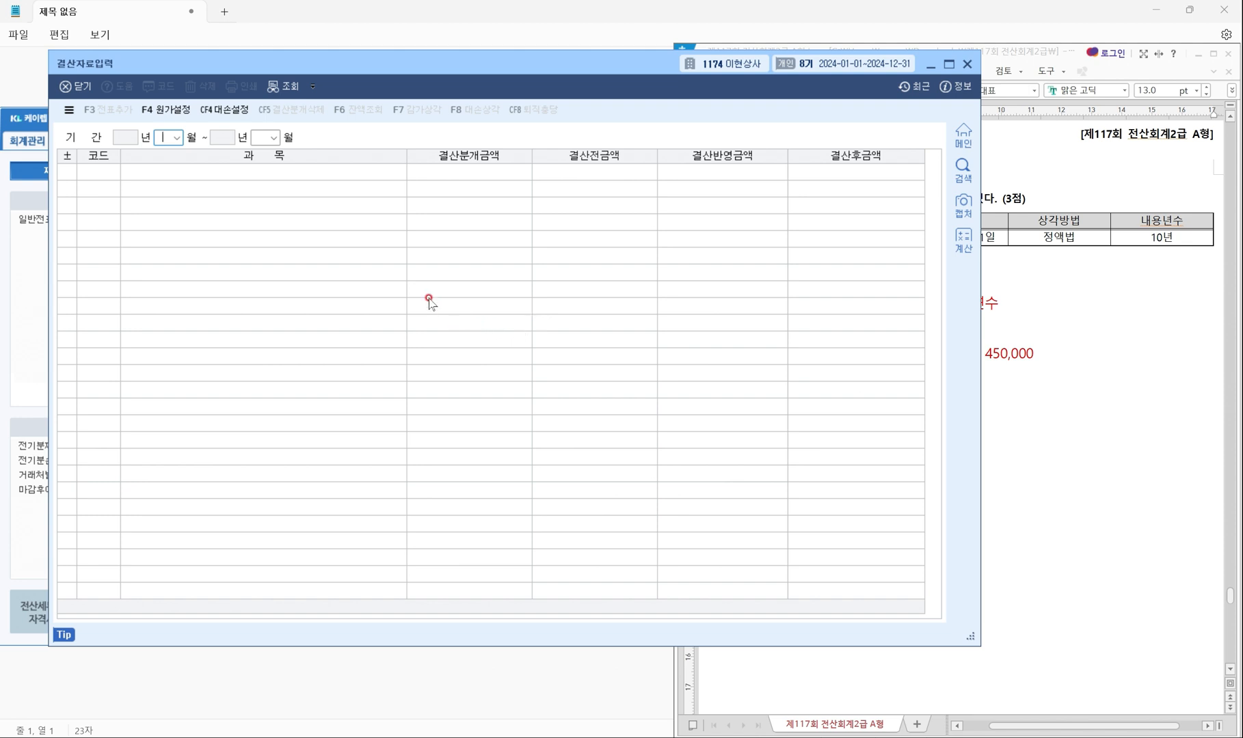
# Set the 결산자료입력 period to January through December 2024.
pyautogui.moveTo(363, 60); pyautogui.dragTo(383, 59)
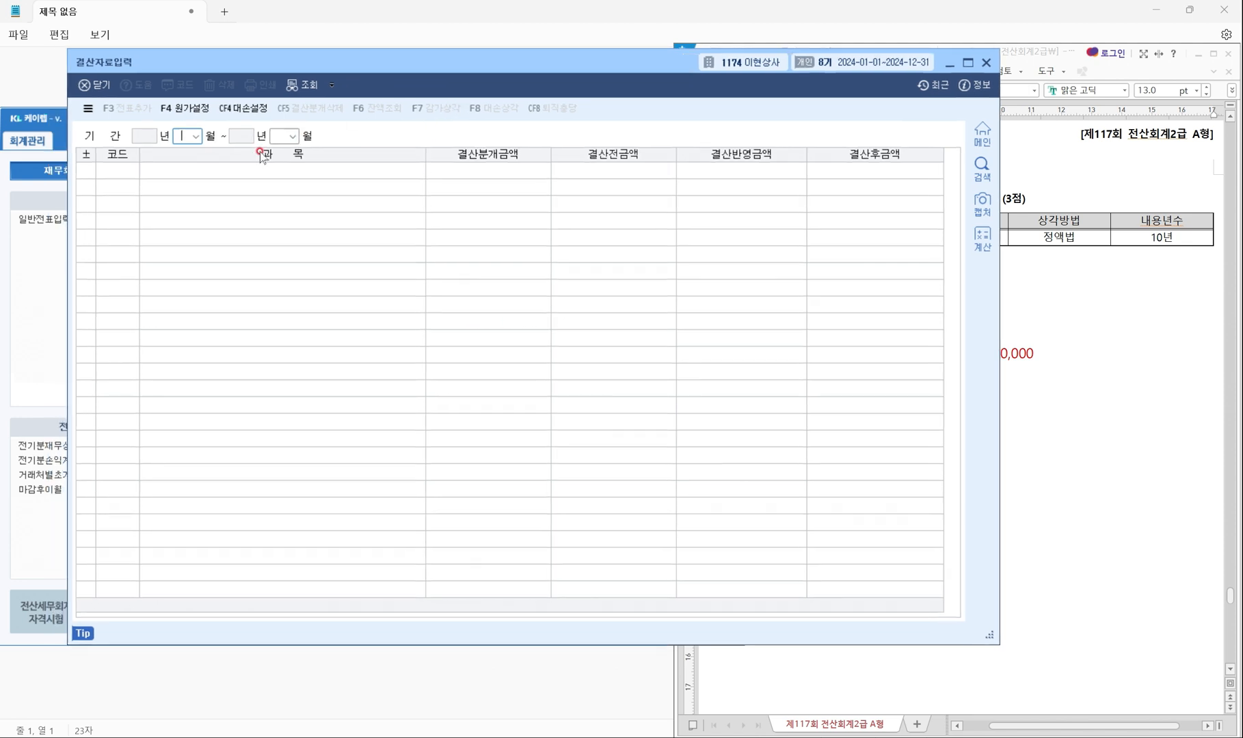
pyautogui.write('1')
pyautogui.press('Return')
pyautogui.write('12')
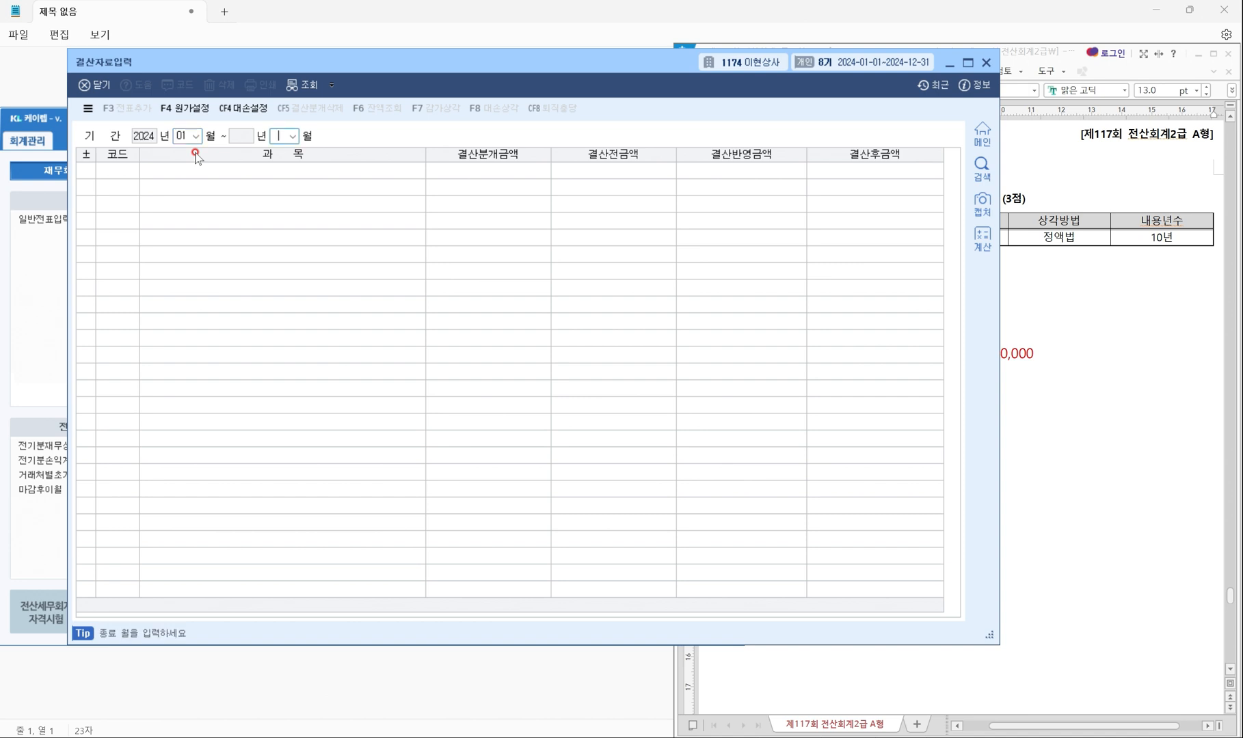
pyautogui.press('Return')
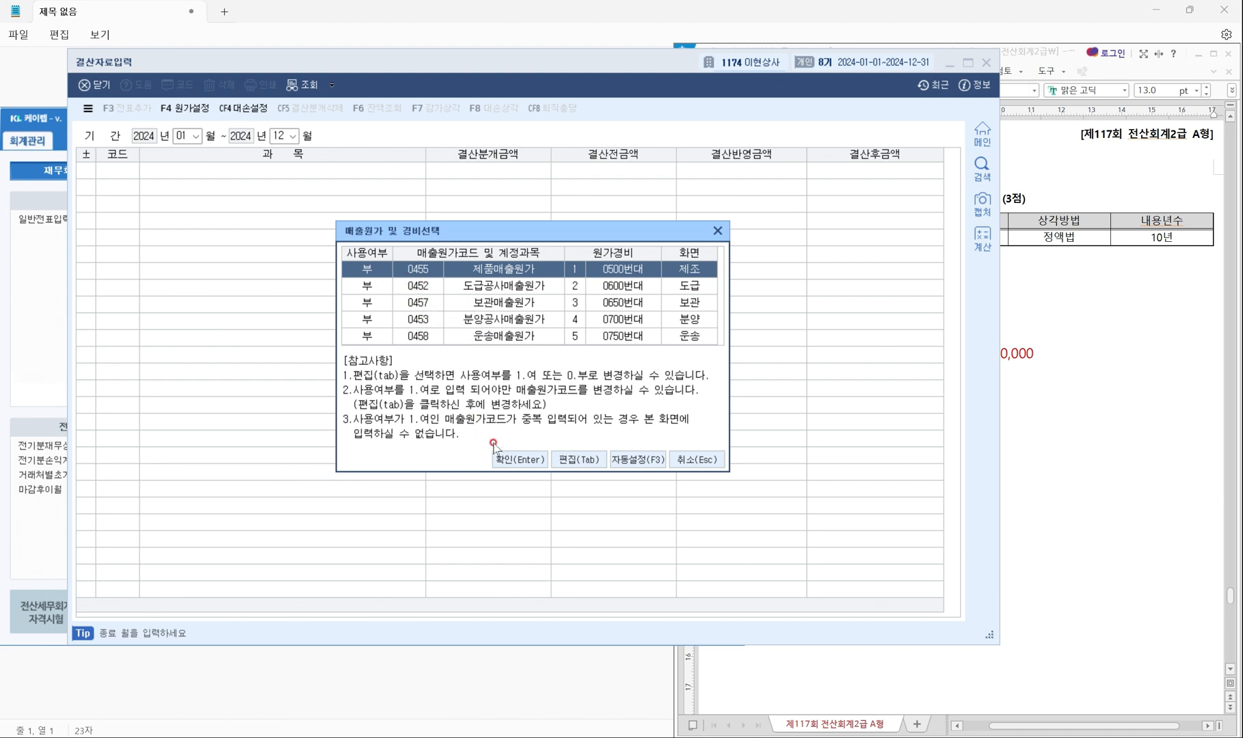
# Set the 사용여부 of 0455 제품매출원가 to 여 in the cost-of-sales selection and confirm it to load the closing data.
pyautogui.click(578, 460)
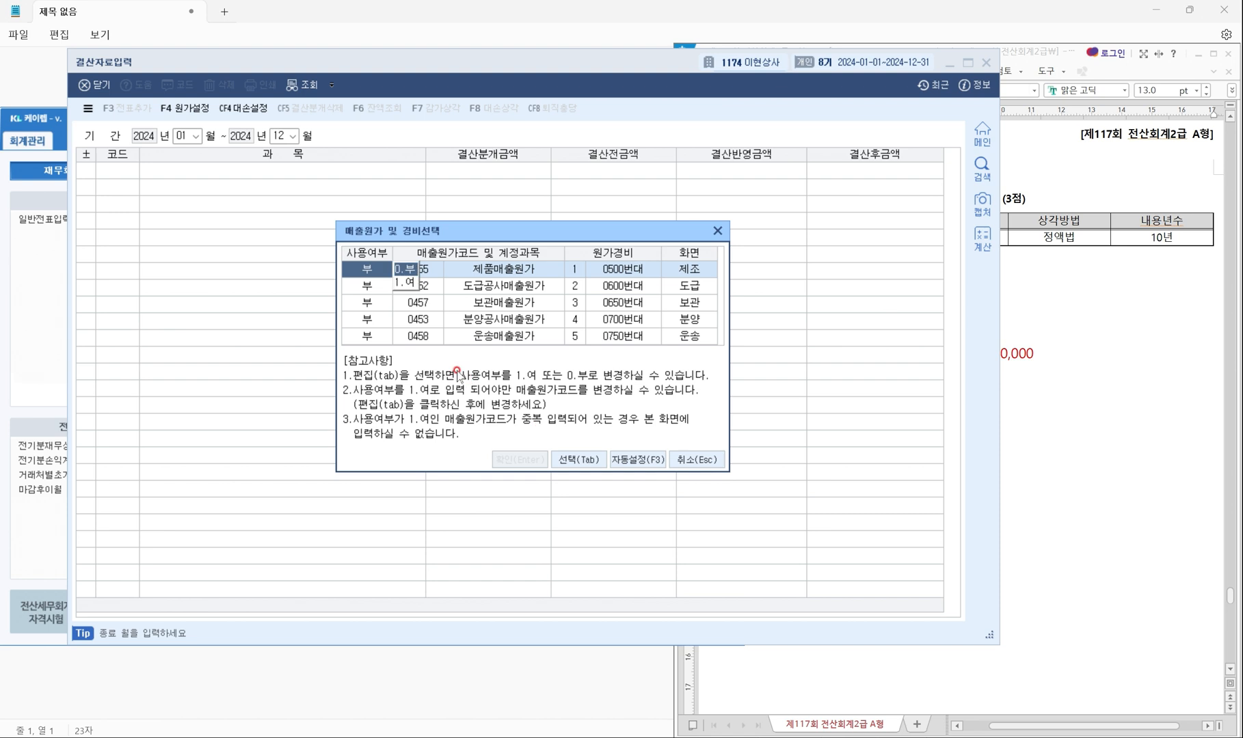
pyautogui.click(408, 283)
pyautogui.click(553, 459)
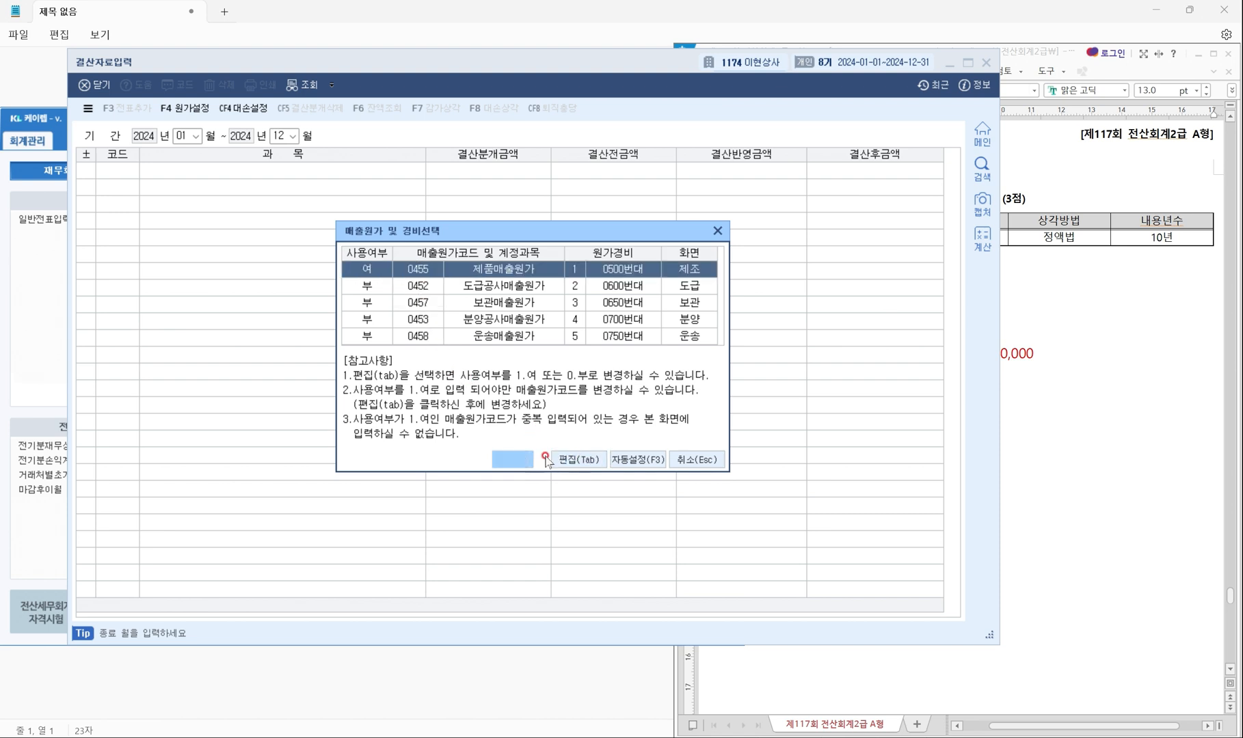
pyautogui.click(512, 459)
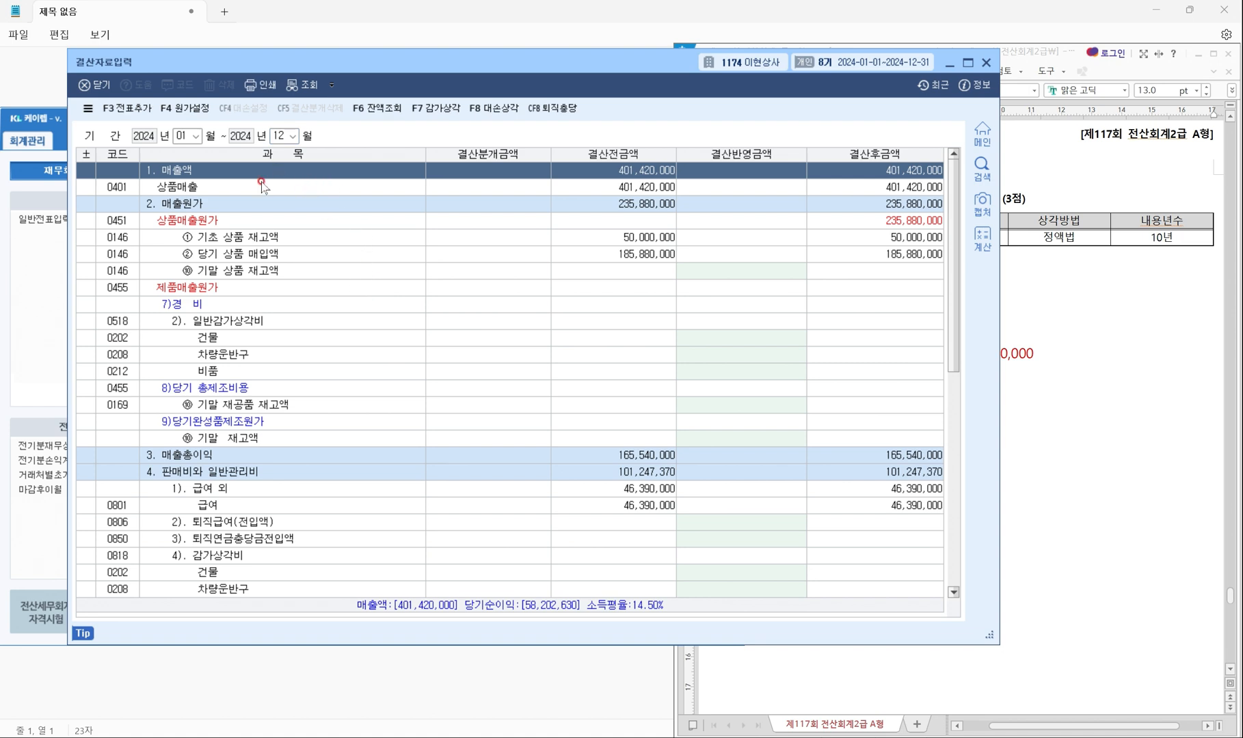
# Mark 판매비와 일반관리비, its 감가상각비 and 비품 rows, the 결산반영금액 column and the matching entry cell in 결산자료입력.
pyautogui.click(410, 286)
pyautogui.scroll(-4, 358, 317)
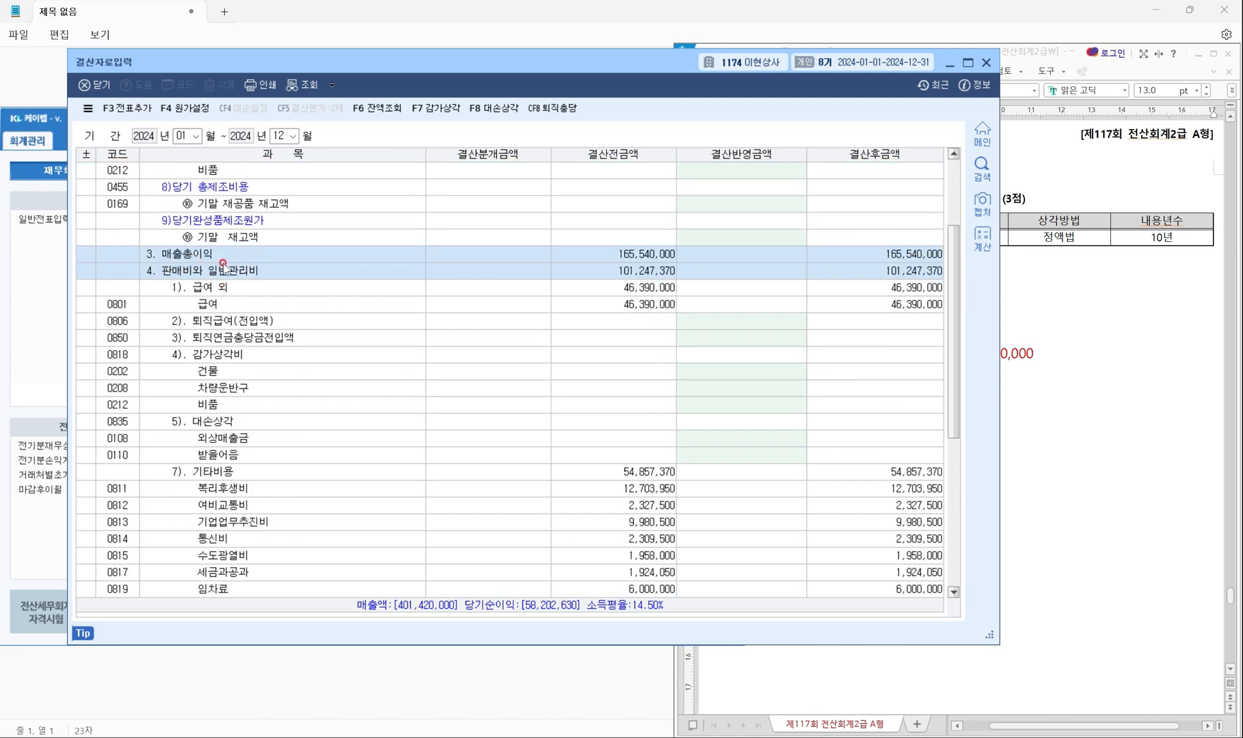
pyautogui.scroll(-1, 265, 342)
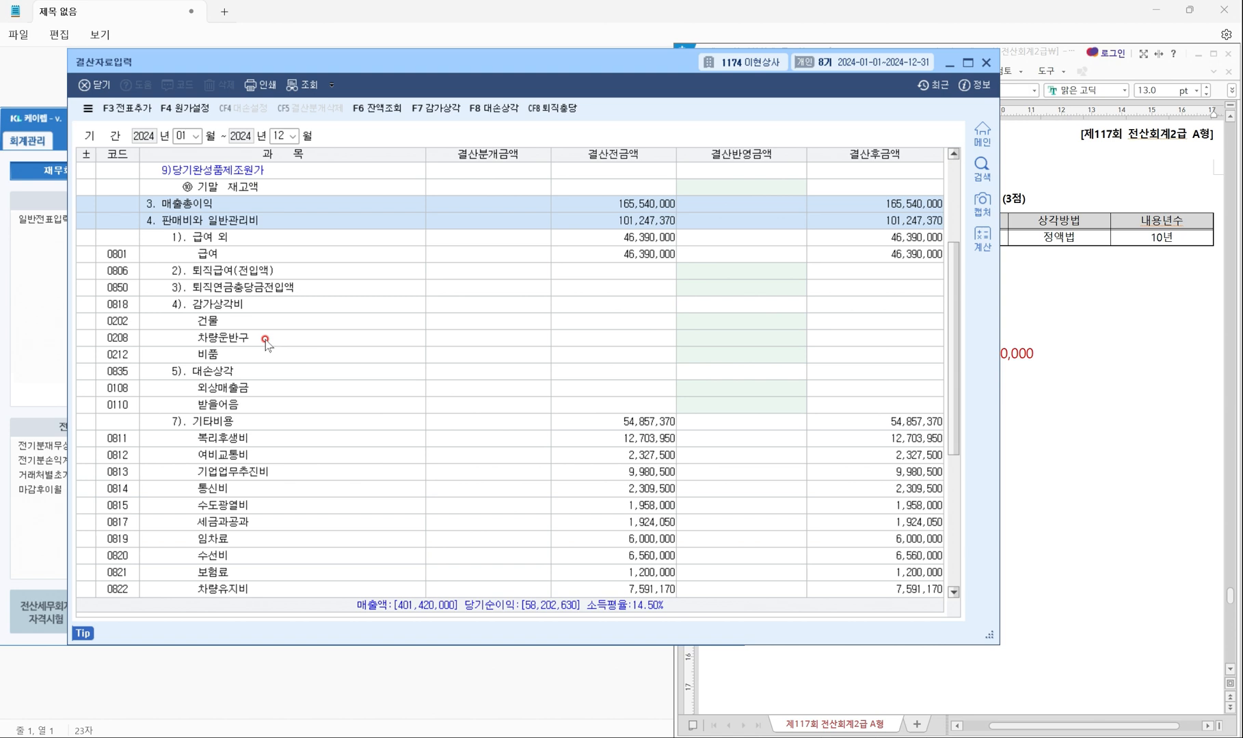
pyautogui.moveTo(139, 205); pyautogui.dragTo(288, 231)
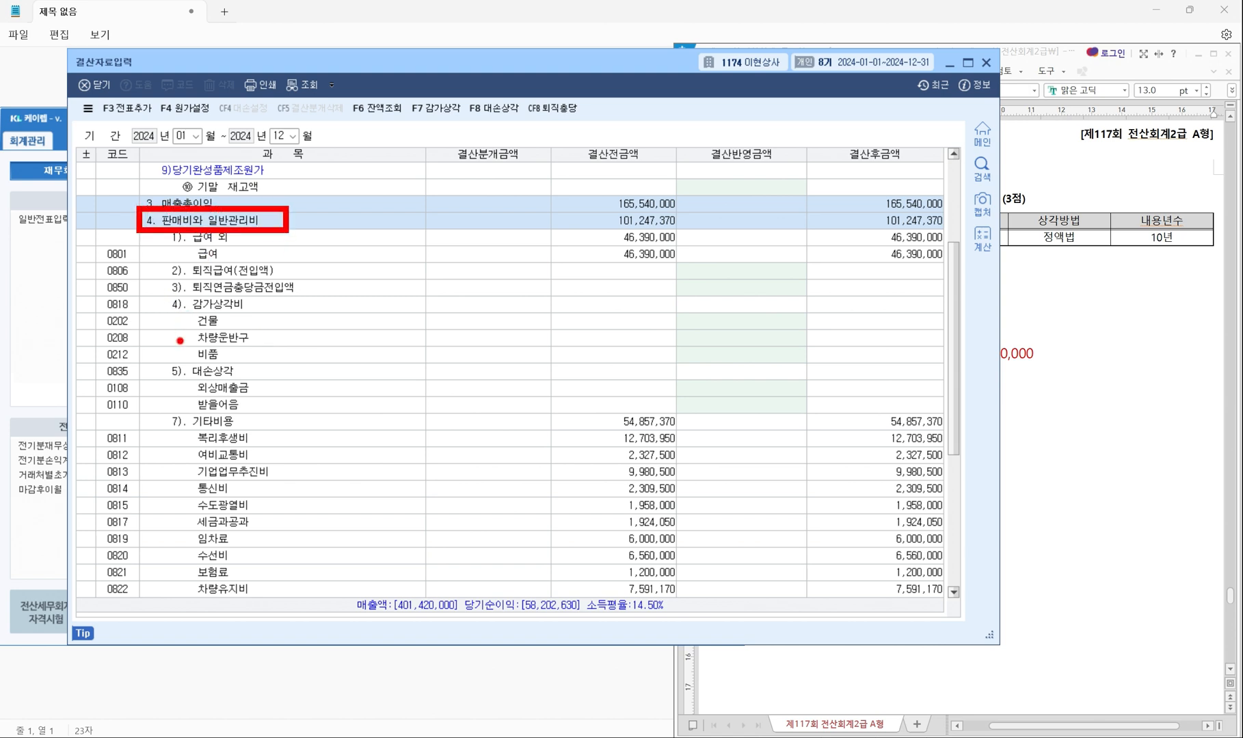
pyautogui.moveTo(161, 291); pyautogui.dragTo(255, 311)
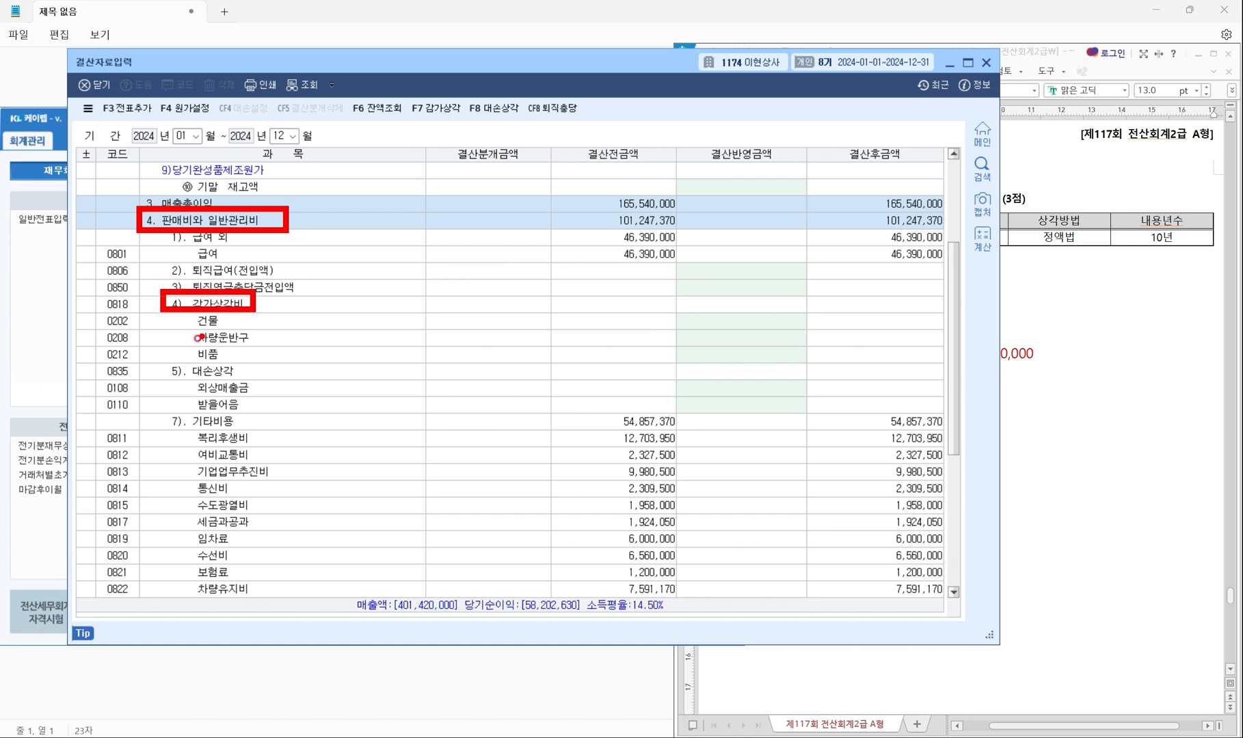
pyautogui.moveTo(186, 339); pyautogui.dragTo(253, 364)
pyautogui.moveTo(685, 143)
pyautogui.mouseDown()
pyautogui.moveTo(723, 175)
pyautogui.moveTo(818, 171)
pyautogui.mouseUp()
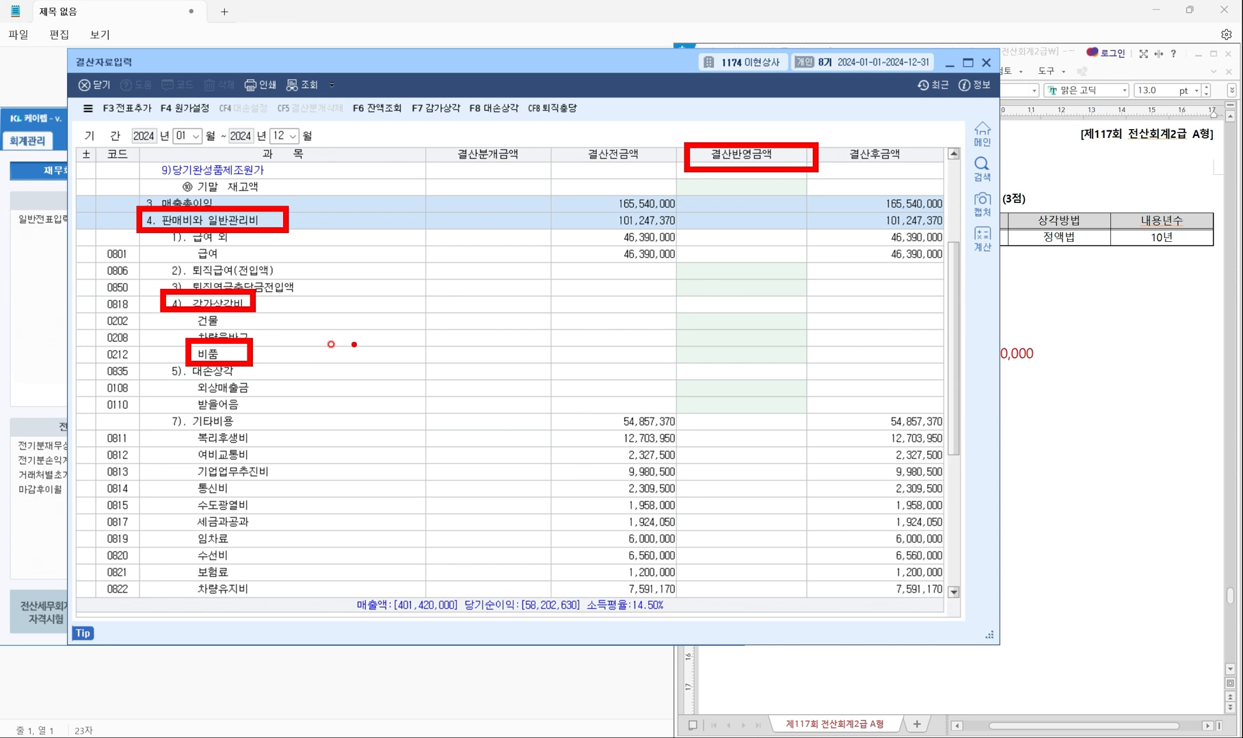
pyautogui.moveTo(270, 356); pyautogui.dragTo(831, 367)
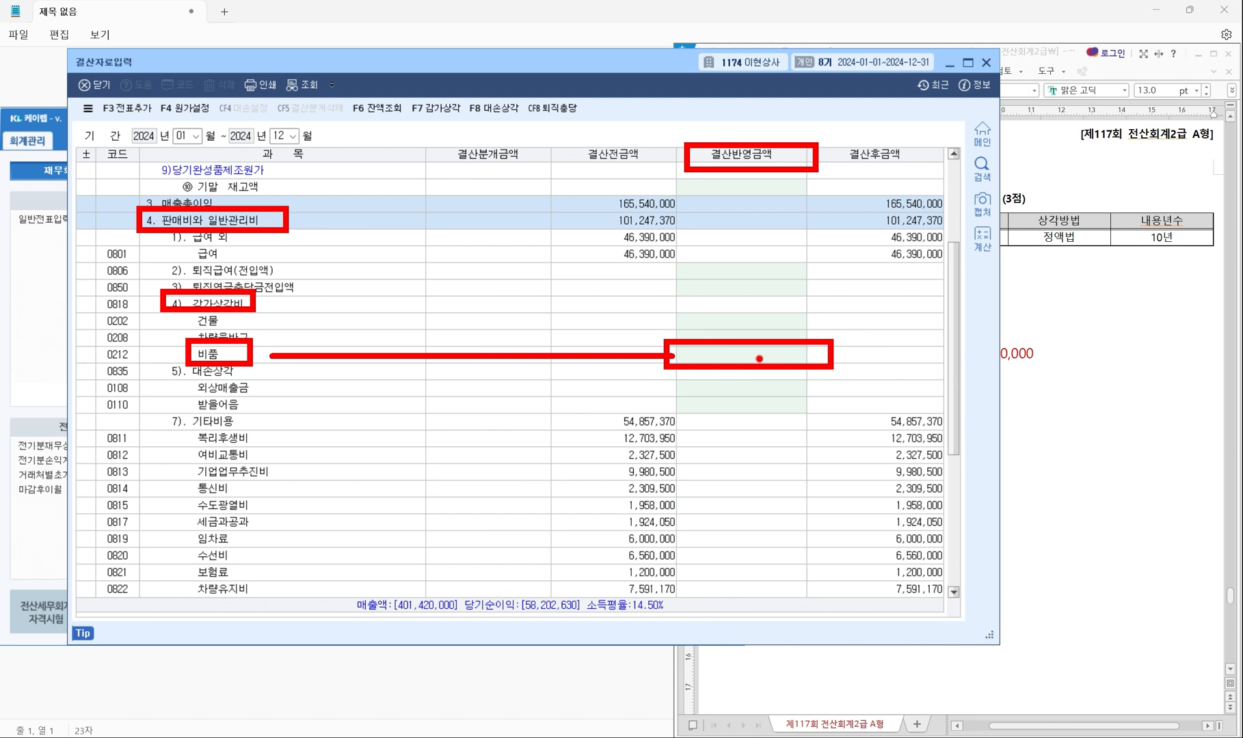
# Enter 450,000 as the 결산반영금액 of 비품 under 감가상각비, add the closing vouchers with 전표추가, and close 결산자료입력.
pyautogui.click(743, 354)
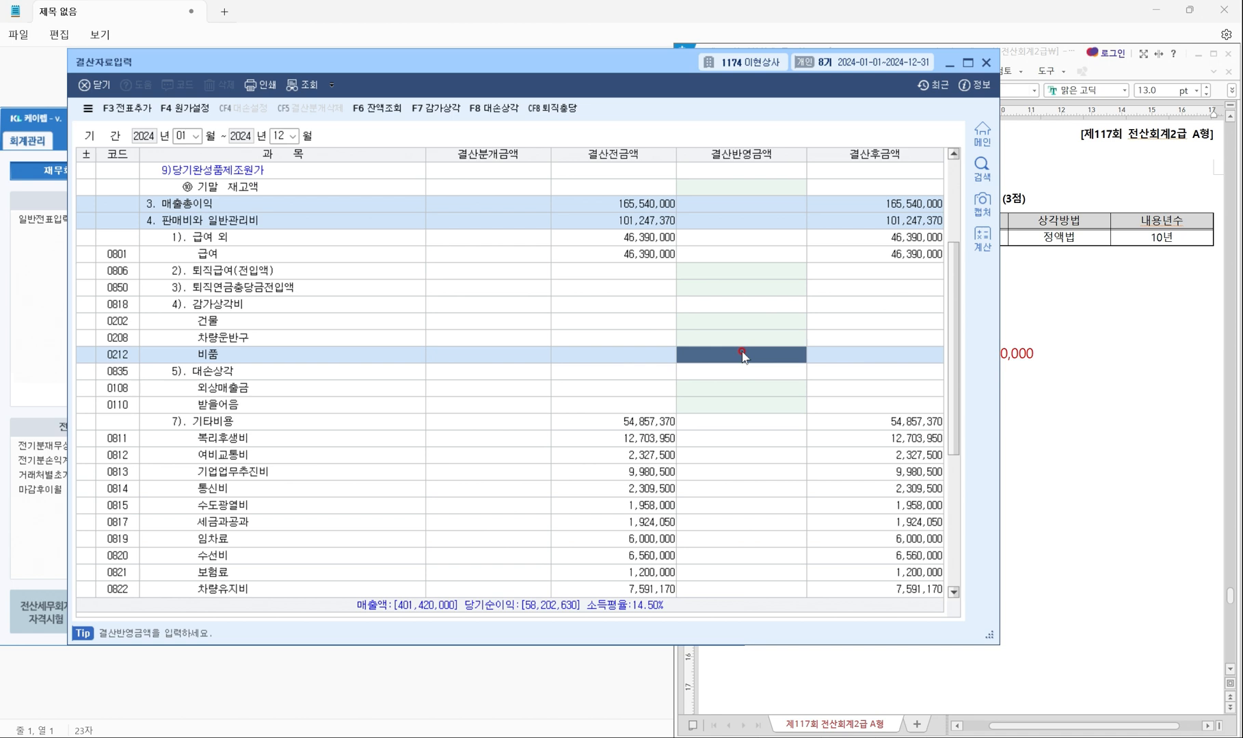
pyautogui.write('4500000')
pyautogui.press('Return')
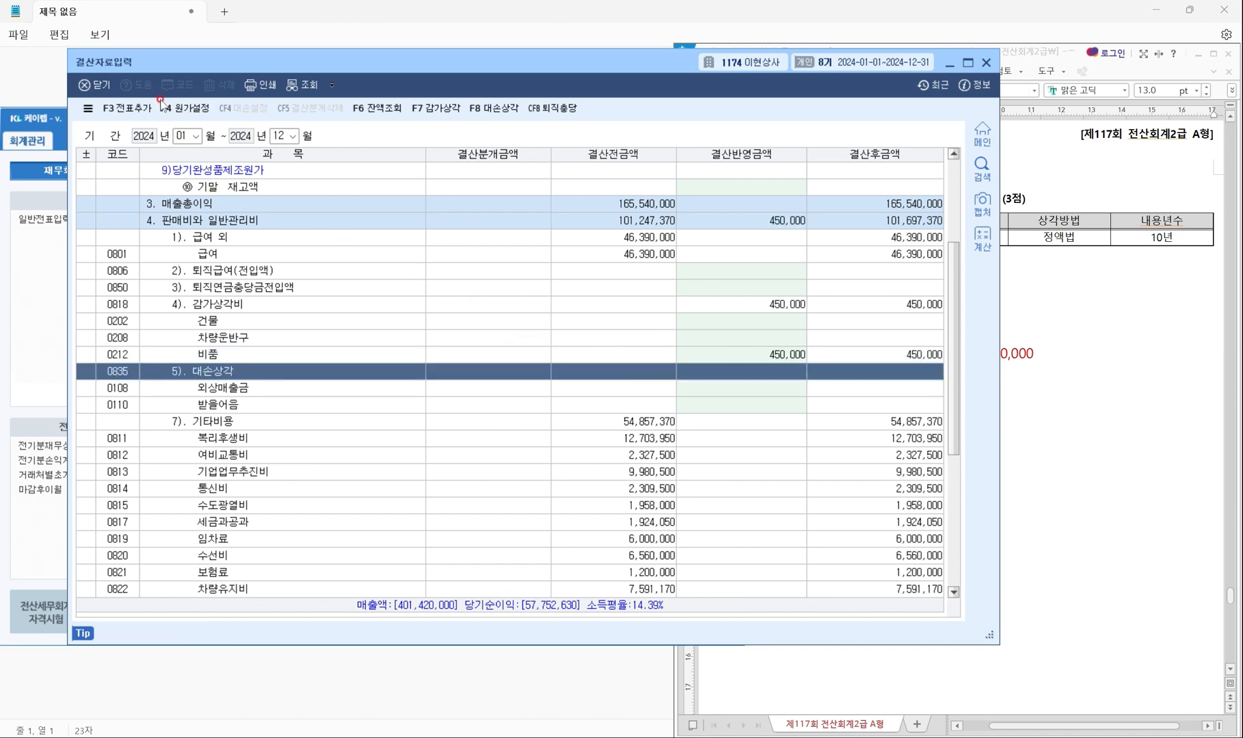
pyautogui.click(128, 108)
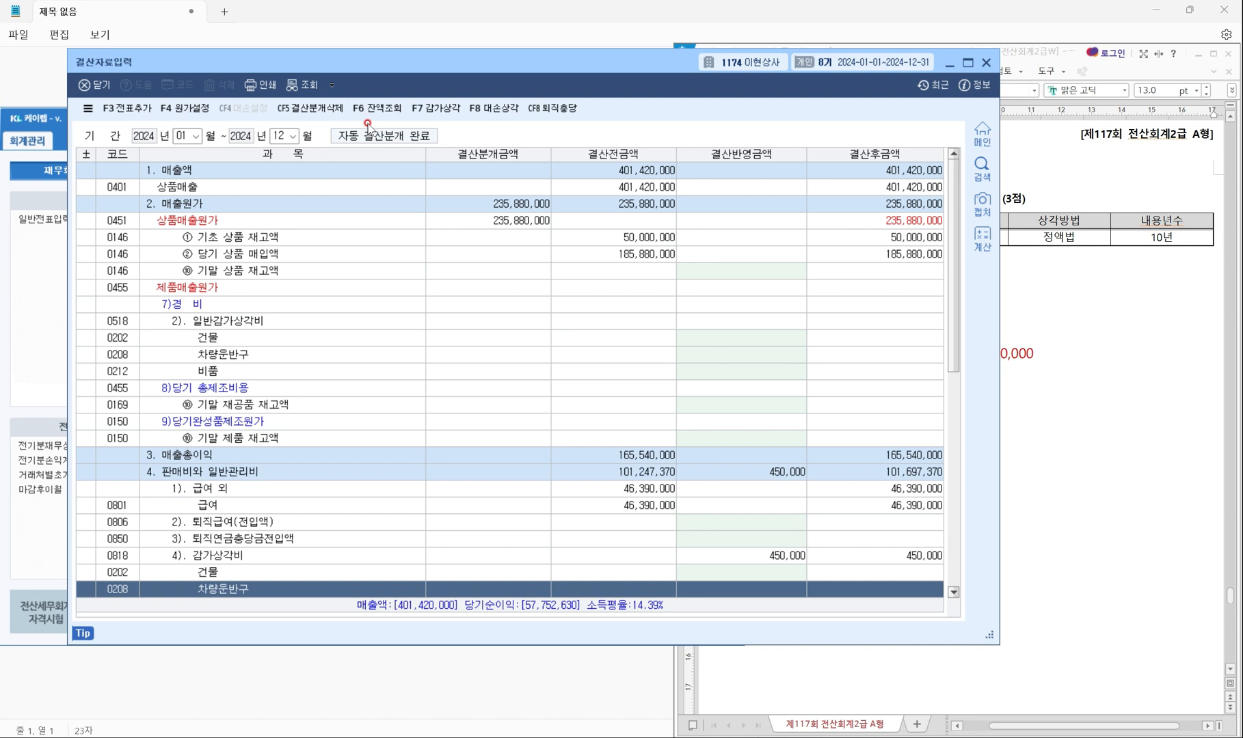
pyautogui.moveTo(323, 118); pyautogui.dragTo(461, 154)
pyautogui.click(986, 62)
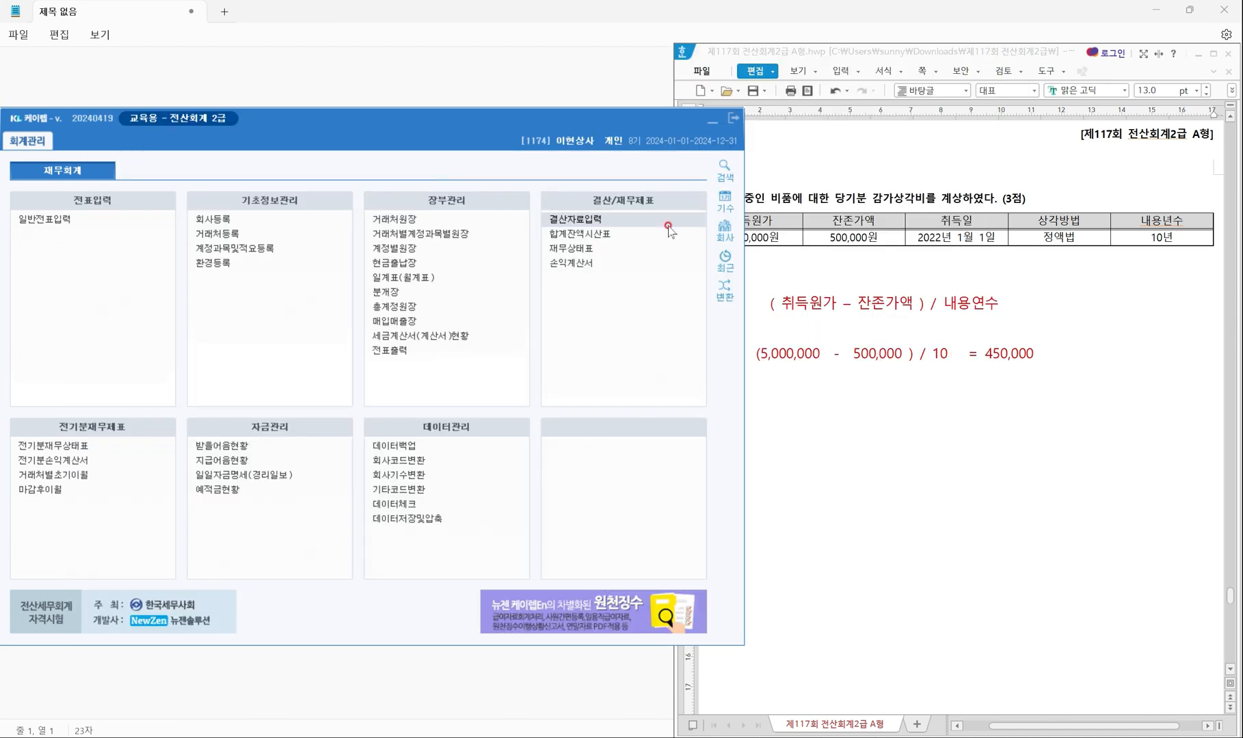
# Review the December 31 vouchers in 일반전표입력, mark the 감가상각비 and 감가상각누계액 entry, and close it.
pyautogui.moveTo(353, 125); pyautogui.dragTo(379, 116)
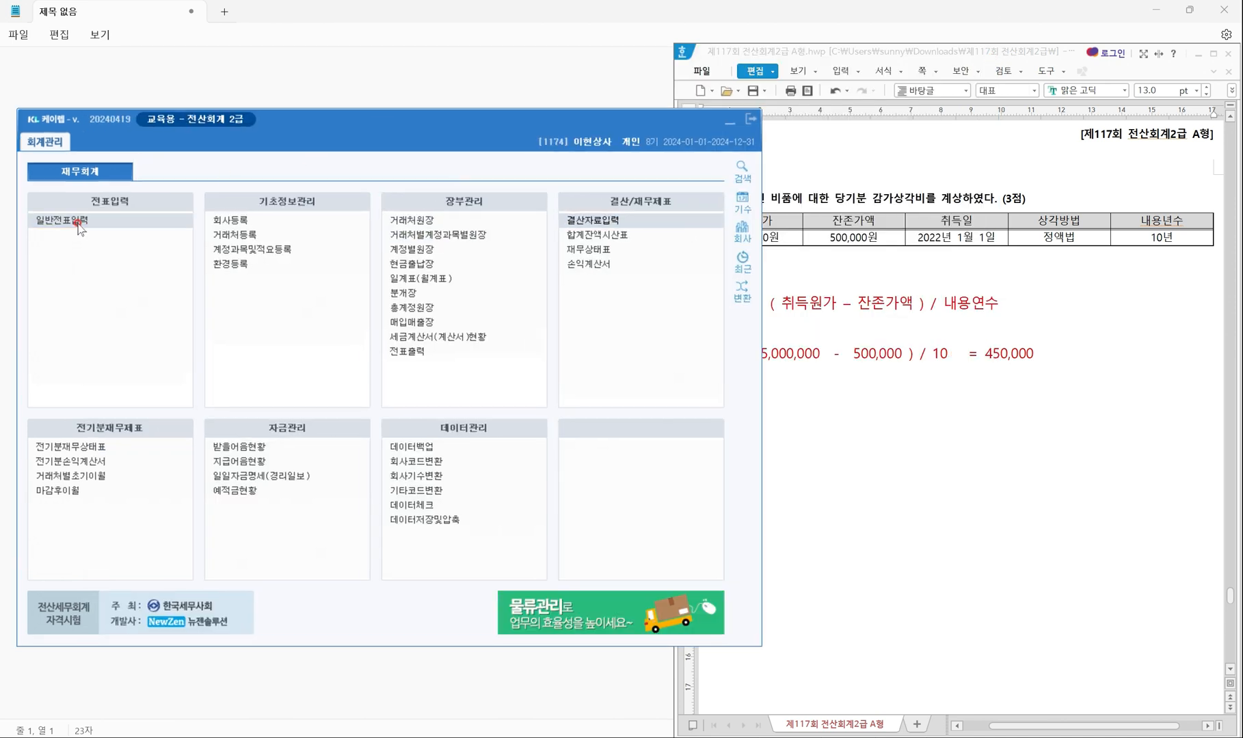
pyautogui.click(149, 279)
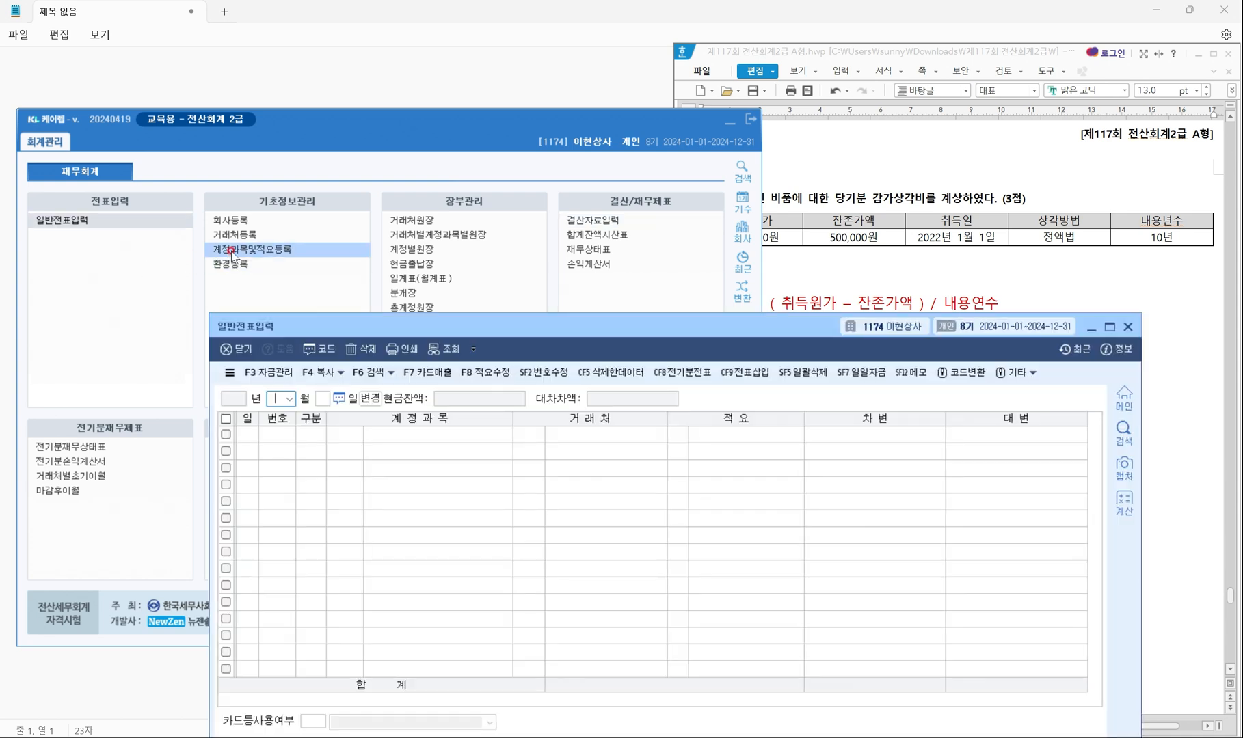
pyautogui.press('Return')
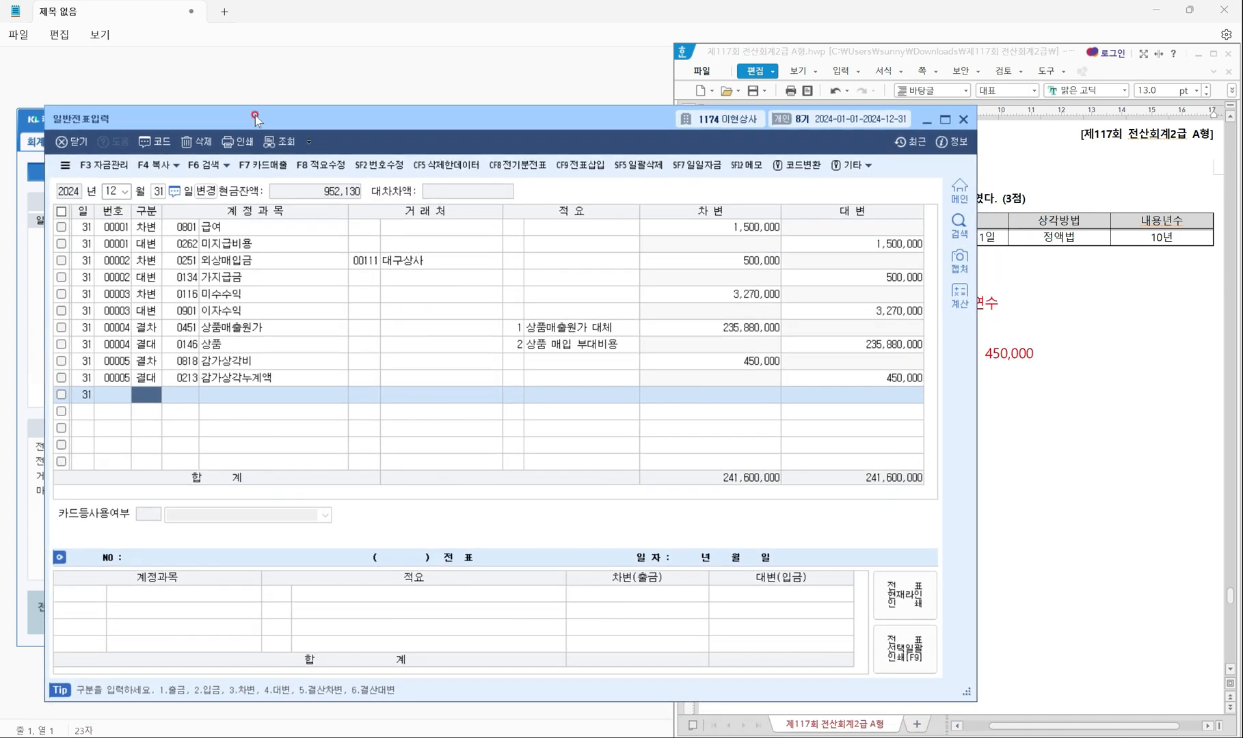
pyautogui.moveTo(50, 348)
pyautogui.mouseDown()
pyautogui.moveTo(306, 390)
pyautogui.moveTo(935, 402)
pyautogui.mouseUp()
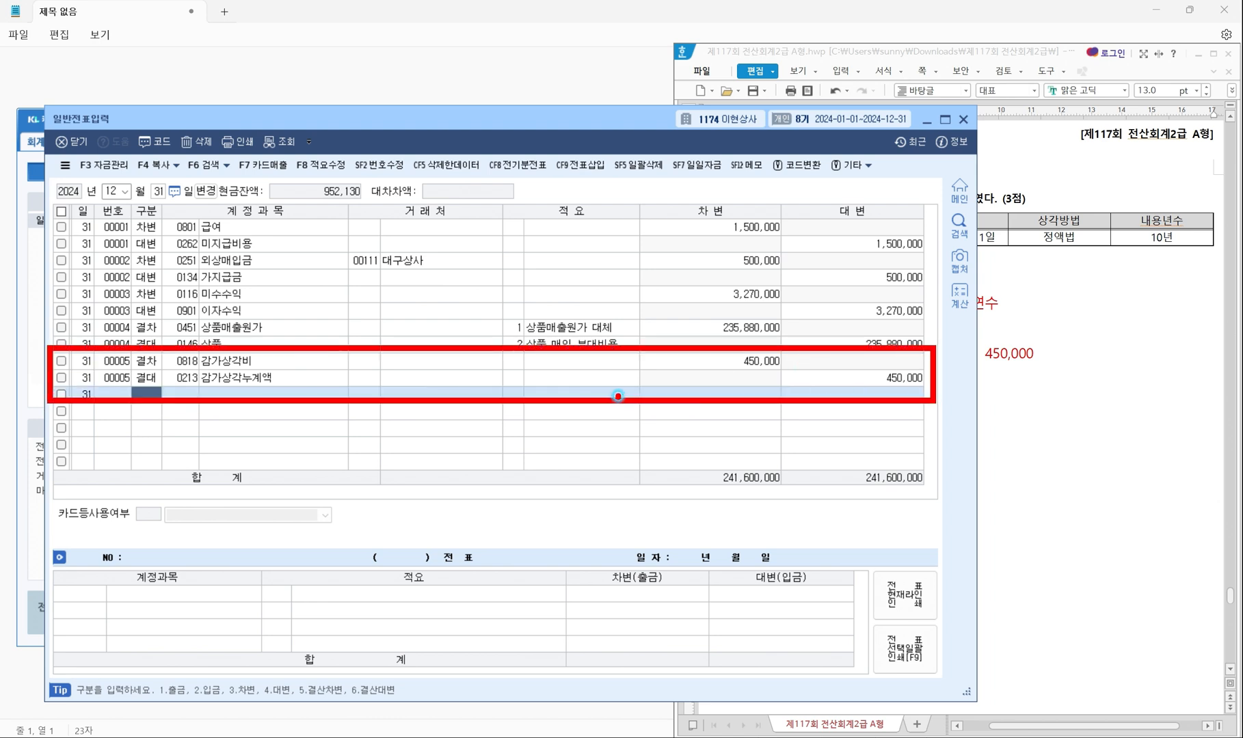
pyautogui.click(580, 388)
pyautogui.press('Escape')
pyautogui.click(965, 119)
# Go to 문제7 in the exam document and mark its instruction and the 상반기(1월~6월) and 이자비용 wording of question [1].
pyautogui.scroll(-10, 1096, 335)
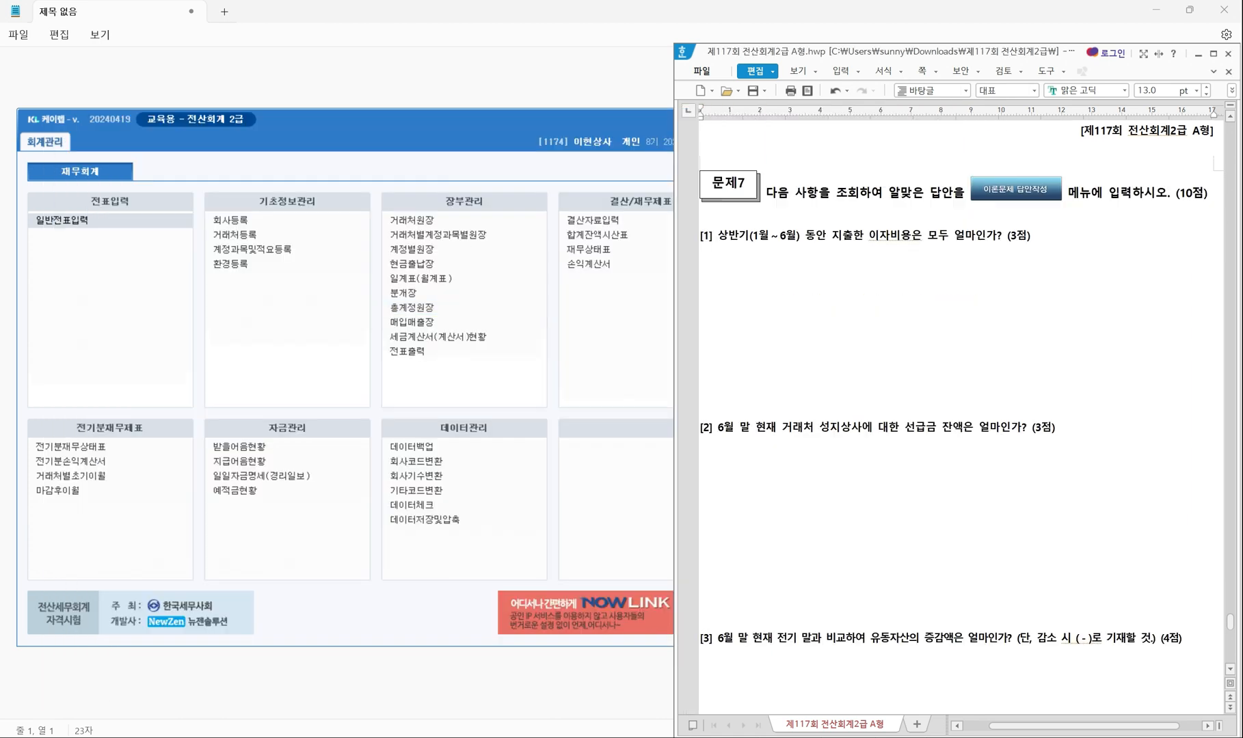
pyautogui.click(774, 258)
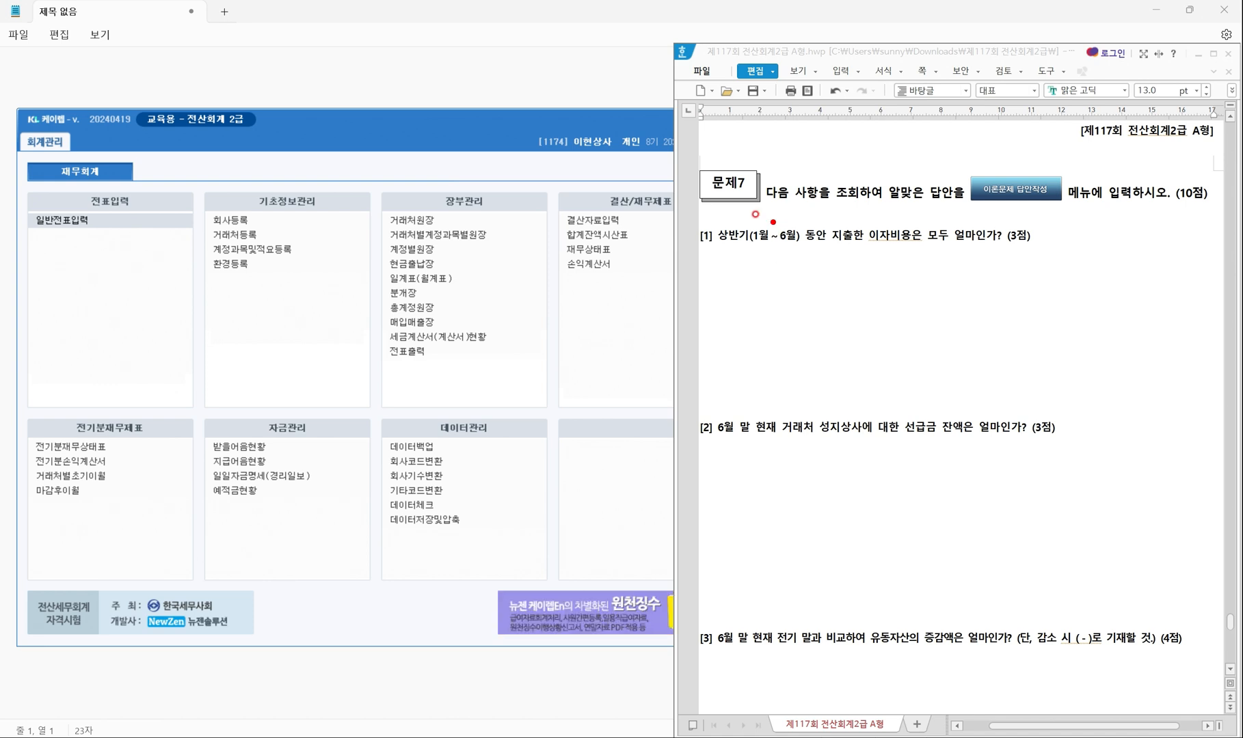
pyautogui.click(803, 206)
pyautogui.moveTo(827, 181)
pyautogui.mouseDown()
pyautogui.moveTo(847, 199)
pyautogui.moveTo(957, 205)
pyautogui.mouseUp()
pyautogui.moveTo(1121, 209)
pyautogui.mouseDown()
pyautogui.moveTo(1099, 200)
pyautogui.moveTo(1147, 173)
pyautogui.moveTo(1121, 204)
pyautogui.mouseUp()
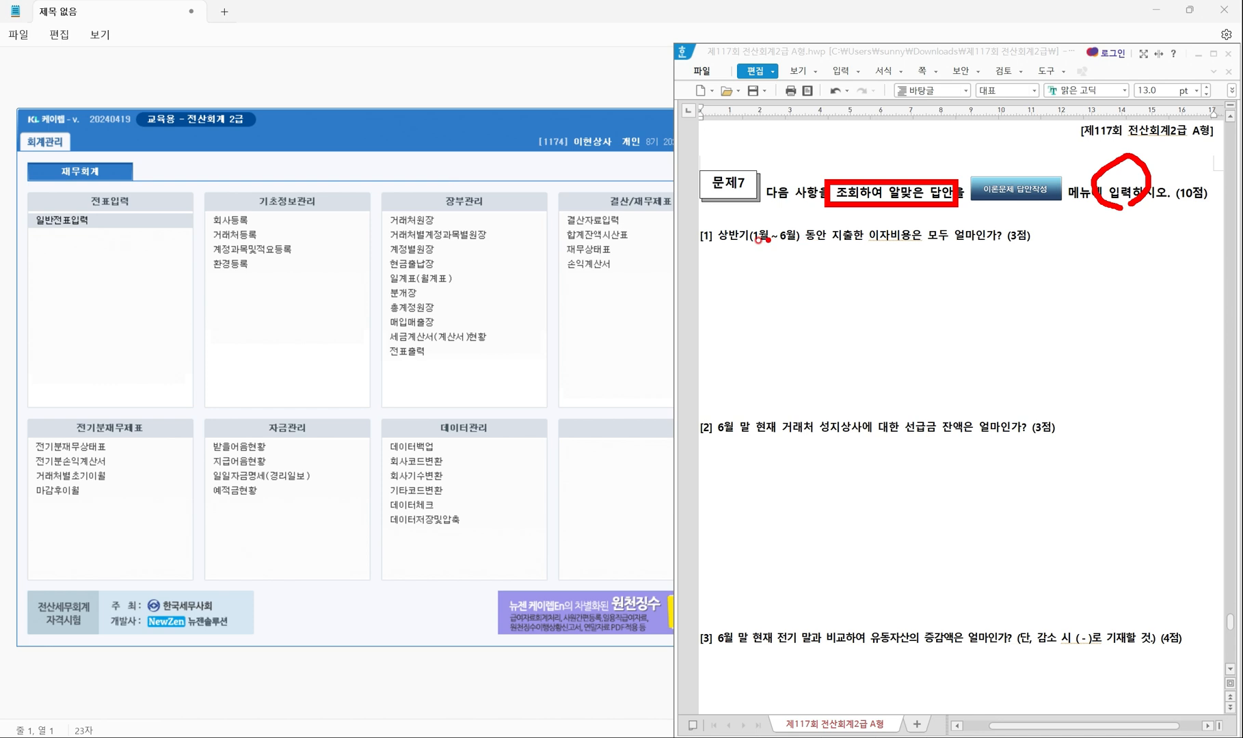
pyautogui.moveTo(716, 241); pyautogui.dragTo(921, 247)
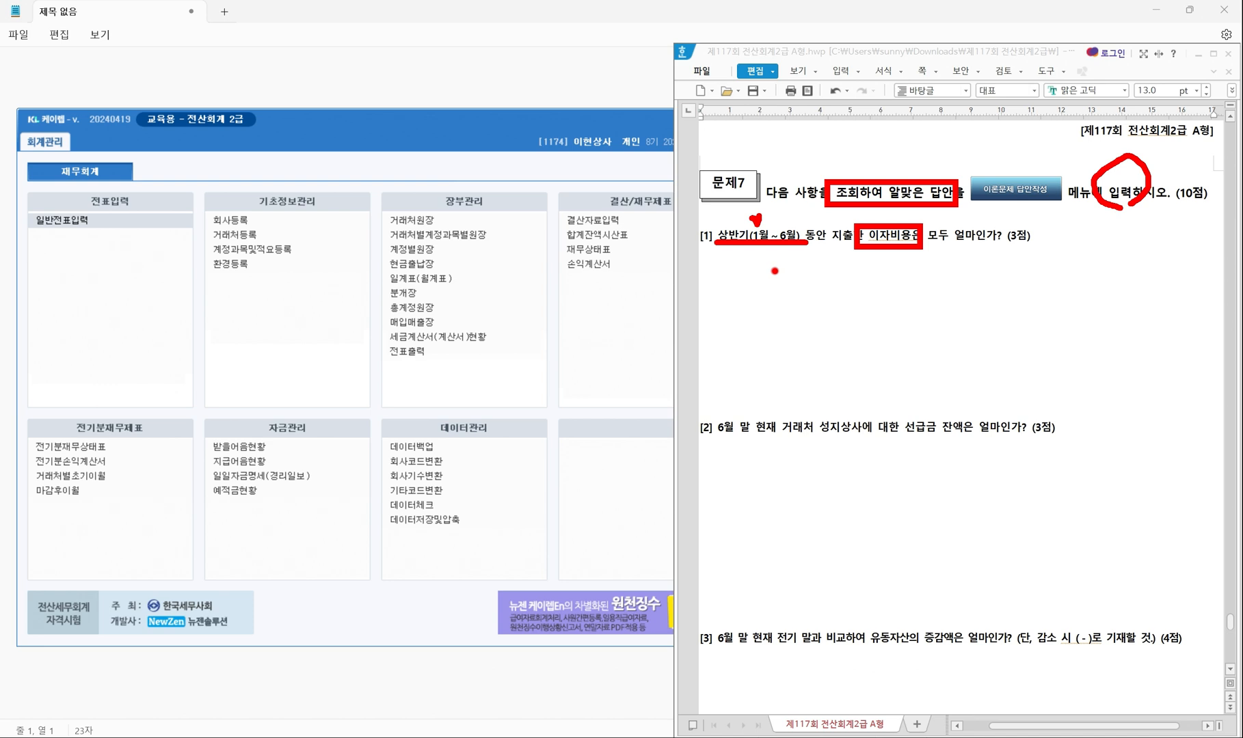
pyautogui.press('Escape')
# Point out 총계정원장 under 장부관리 and open it.
pyautogui.click(524, 126)
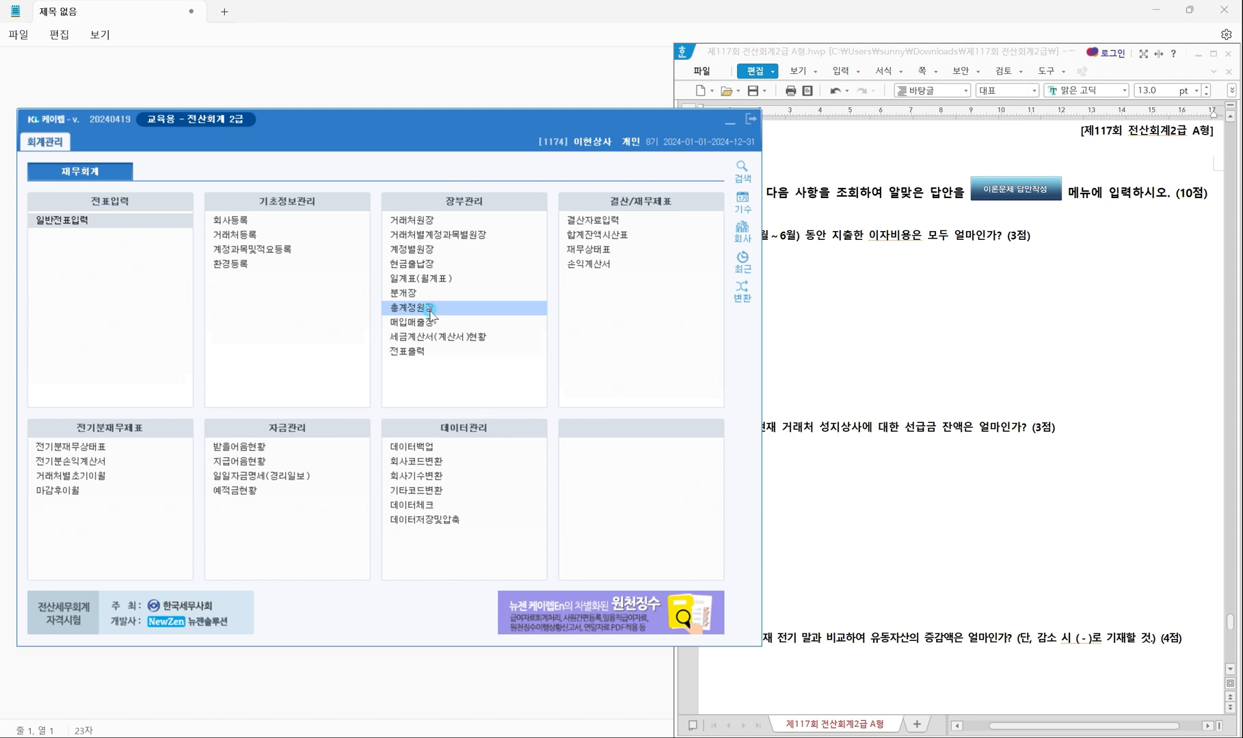
pyautogui.moveTo(372, 295); pyautogui.dragTo(464, 317)
pyautogui.moveTo(486, 205)
pyautogui.mouseDown()
pyautogui.moveTo(498, 259)
pyautogui.moveTo(461, 294)
pyautogui.moveTo(479, 295)
pyautogui.mouseUp()
pyautogui.press('Escape')
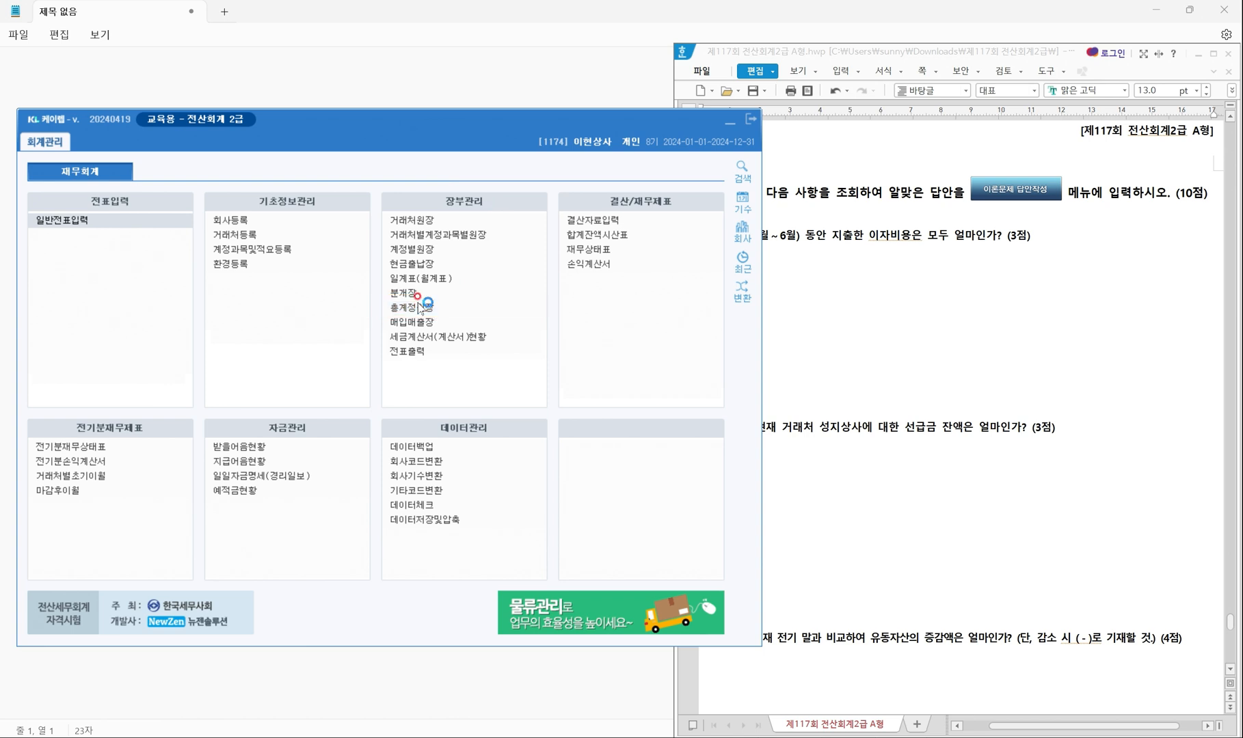
pyautogui.press('Return')
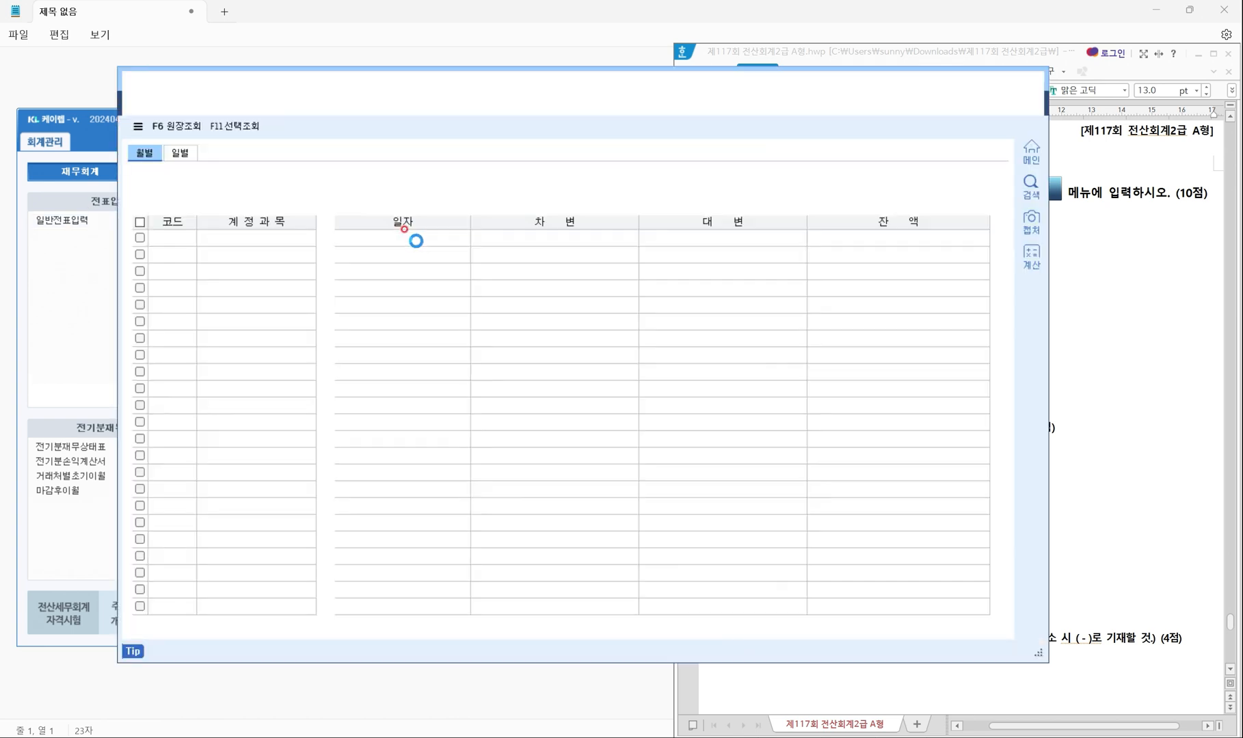
pyautogui.moveTo(270, 74); pyautogui.dragTo(235, 75)
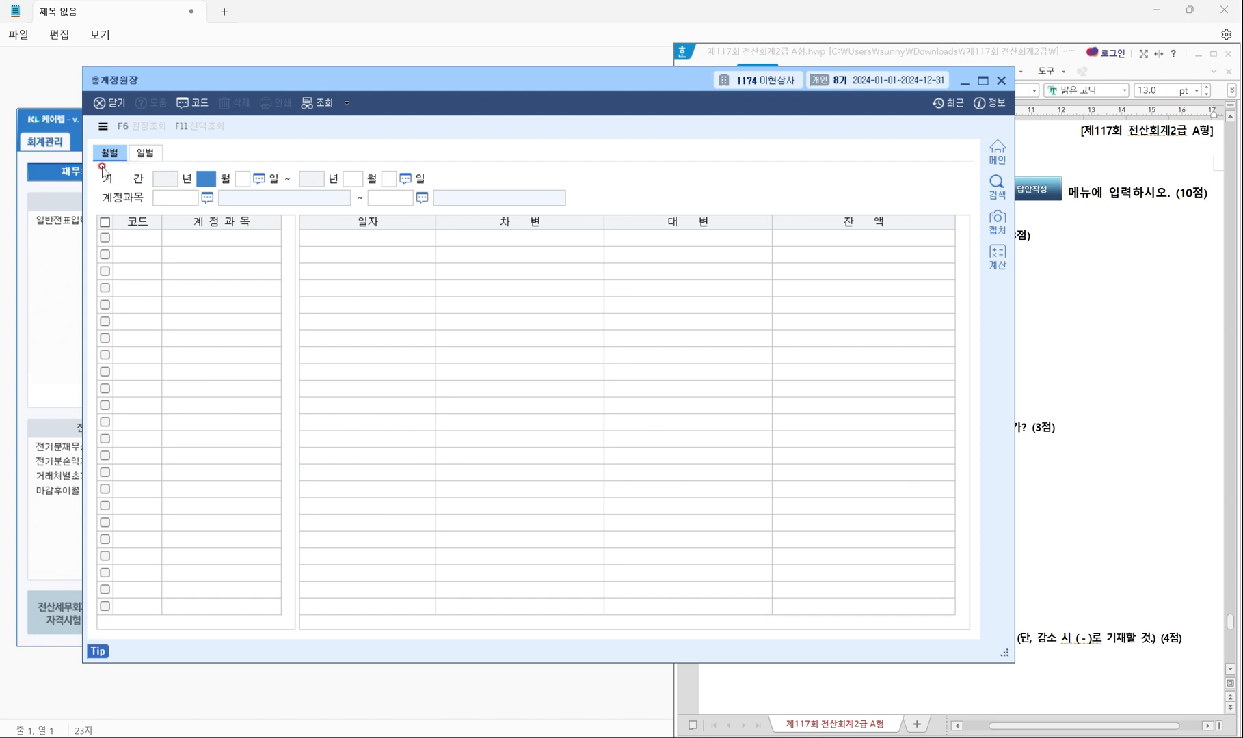
# Set the 총계정원장 period to January 1 through June 30, 2024.
pyautogui.write('1')
pyautogui.press('Return')
pyautogui.press('Return')
pyautogui.write('6')
pyautogui.press('Return')
pyautogui.press('Return')
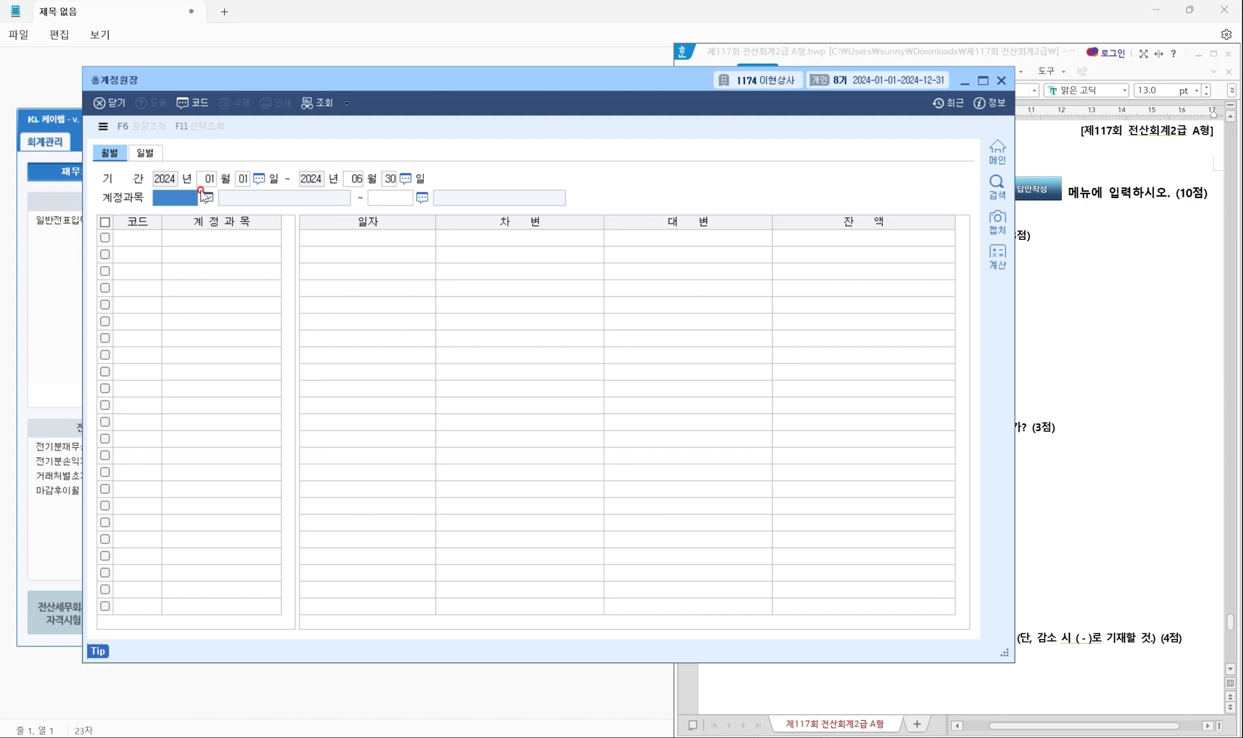
# Query the ledger for account 0951 이자비용 as both the start and end of the account range.
pyautogui.click(200, 192)
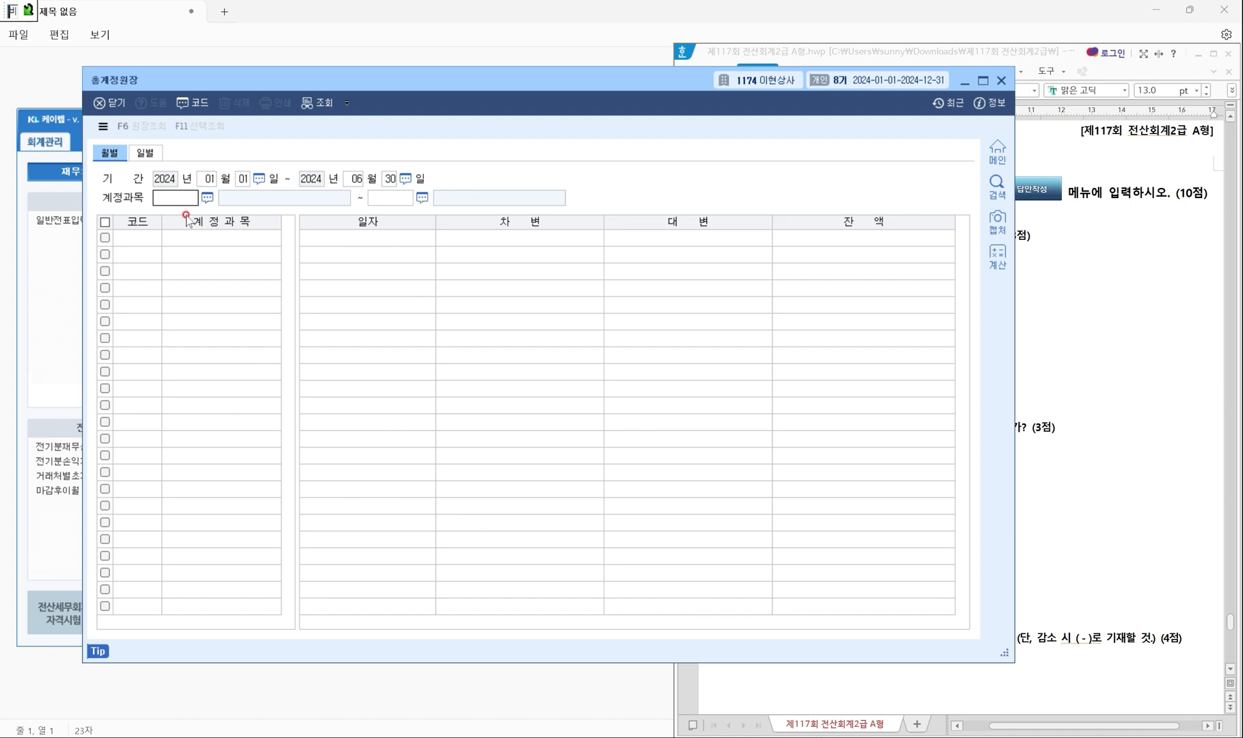
pyautogui.click(183, 202)
pyautogui.write('이자')
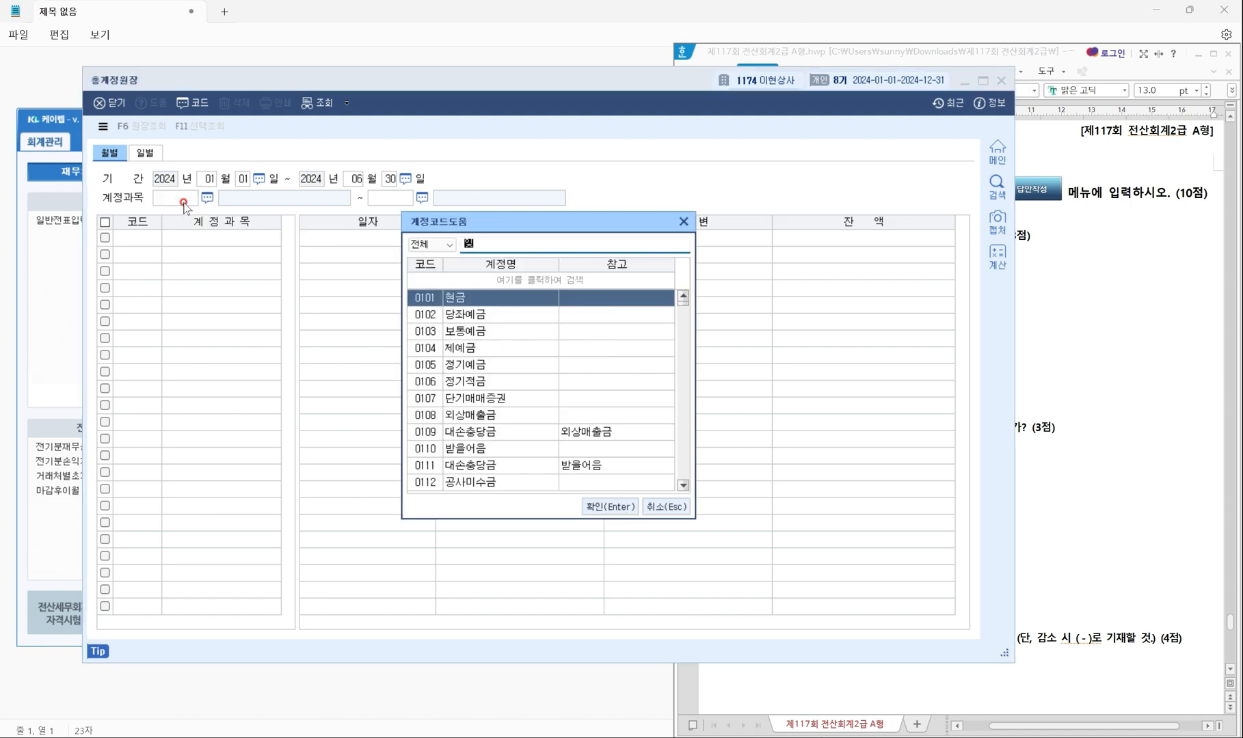
pyautogui.press('Return')
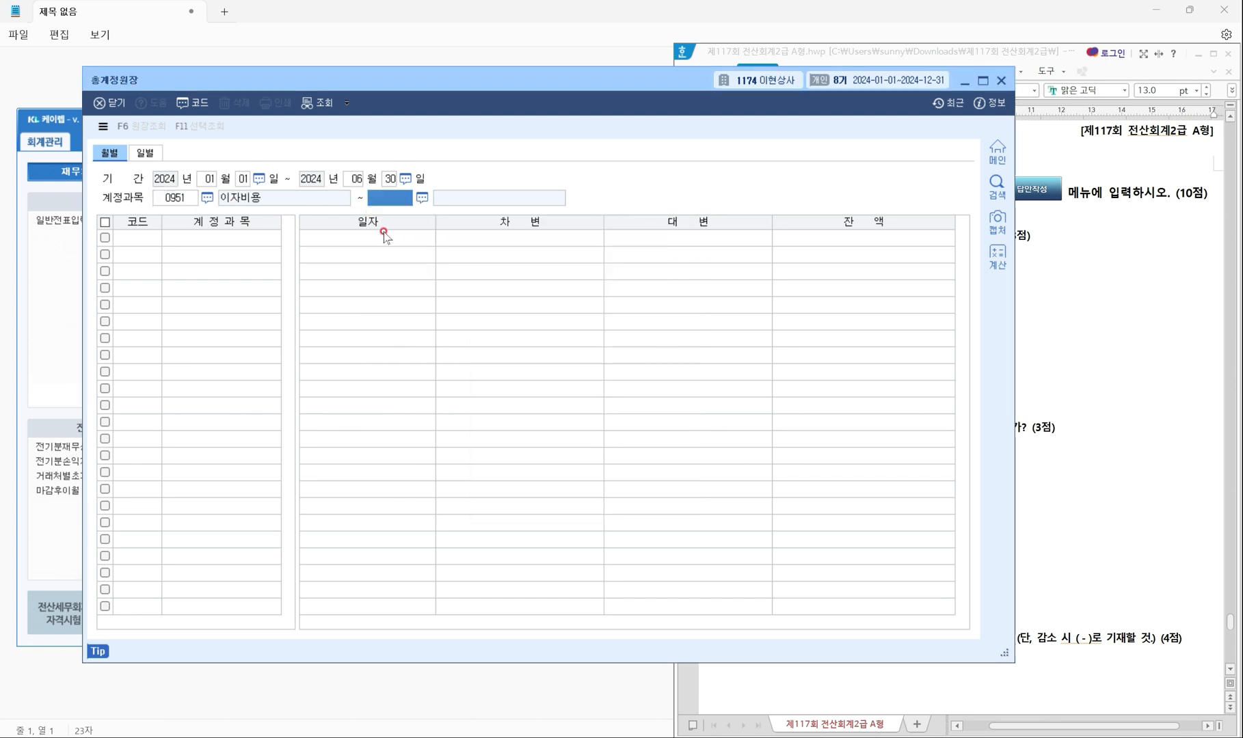
pyautogui.press('Return')
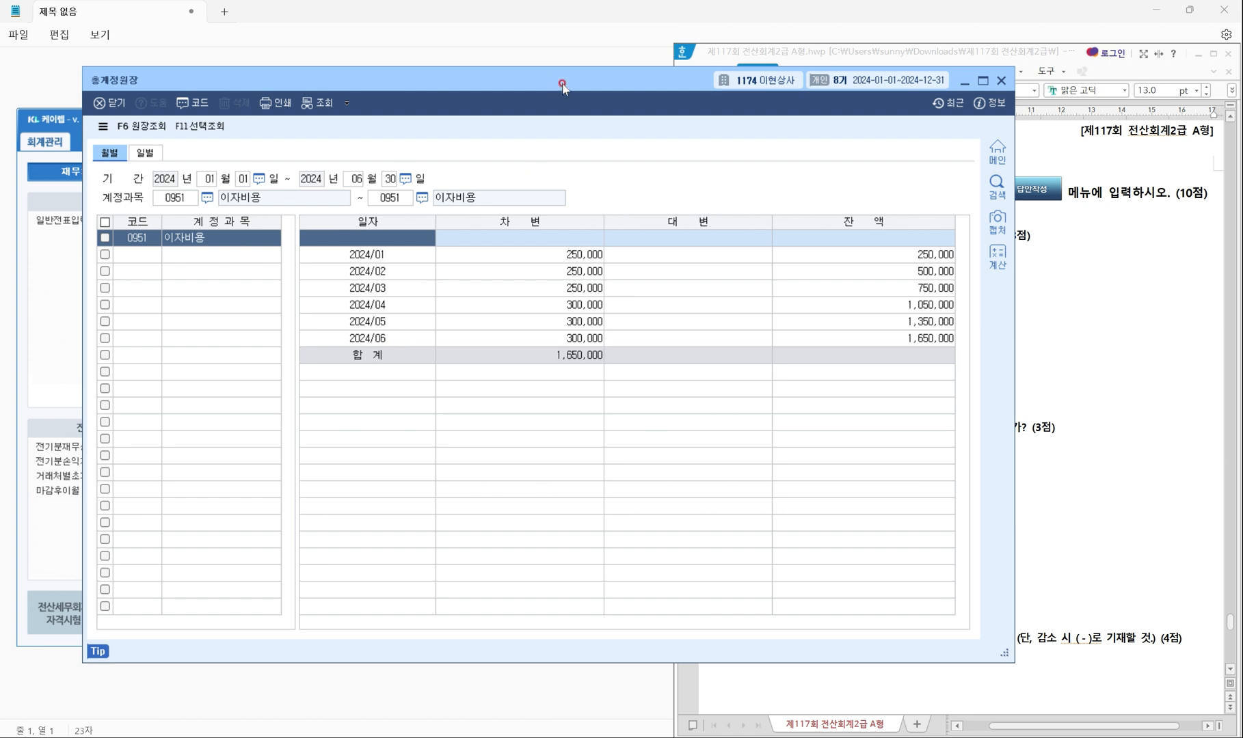
# Minimize the main program window and place the 총계정원장 window just below question [1] of the exam document.
pyautogui.moveTo(593, 130); pyautogui.dragTo(703, 275)
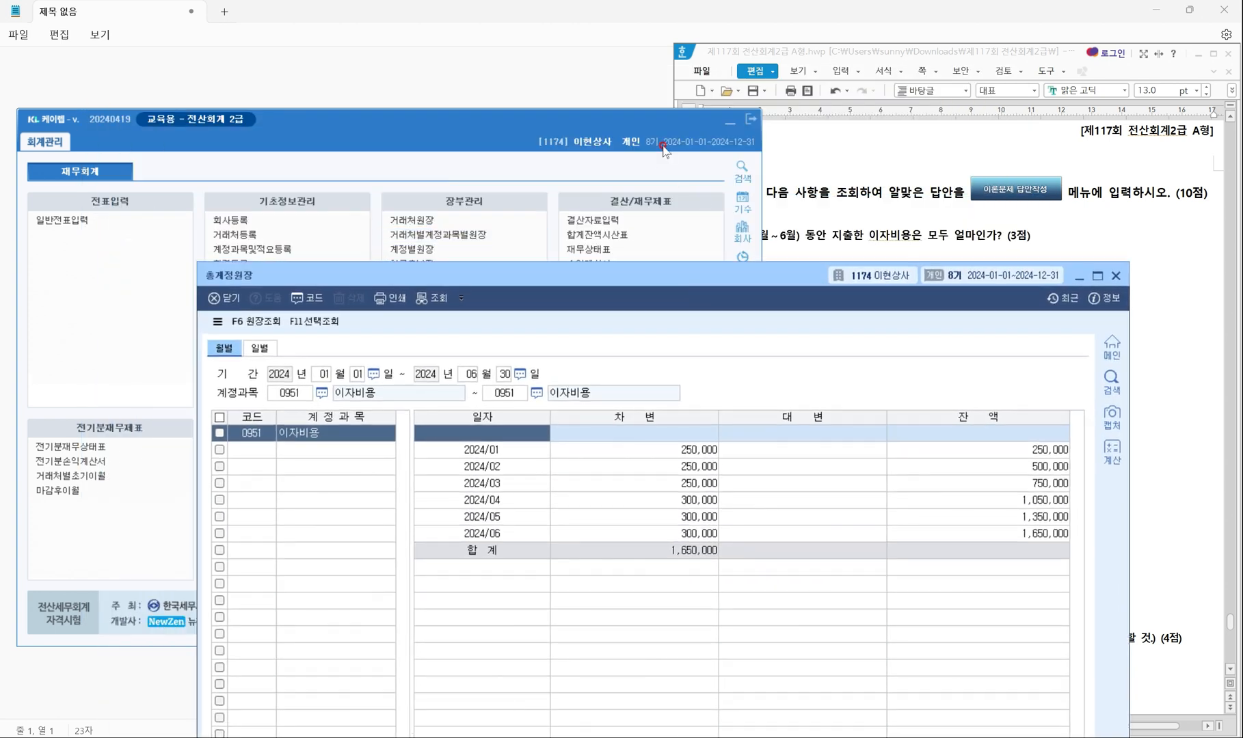
pyautogui.click(719, 127)
pyautogui.click(724, 125)
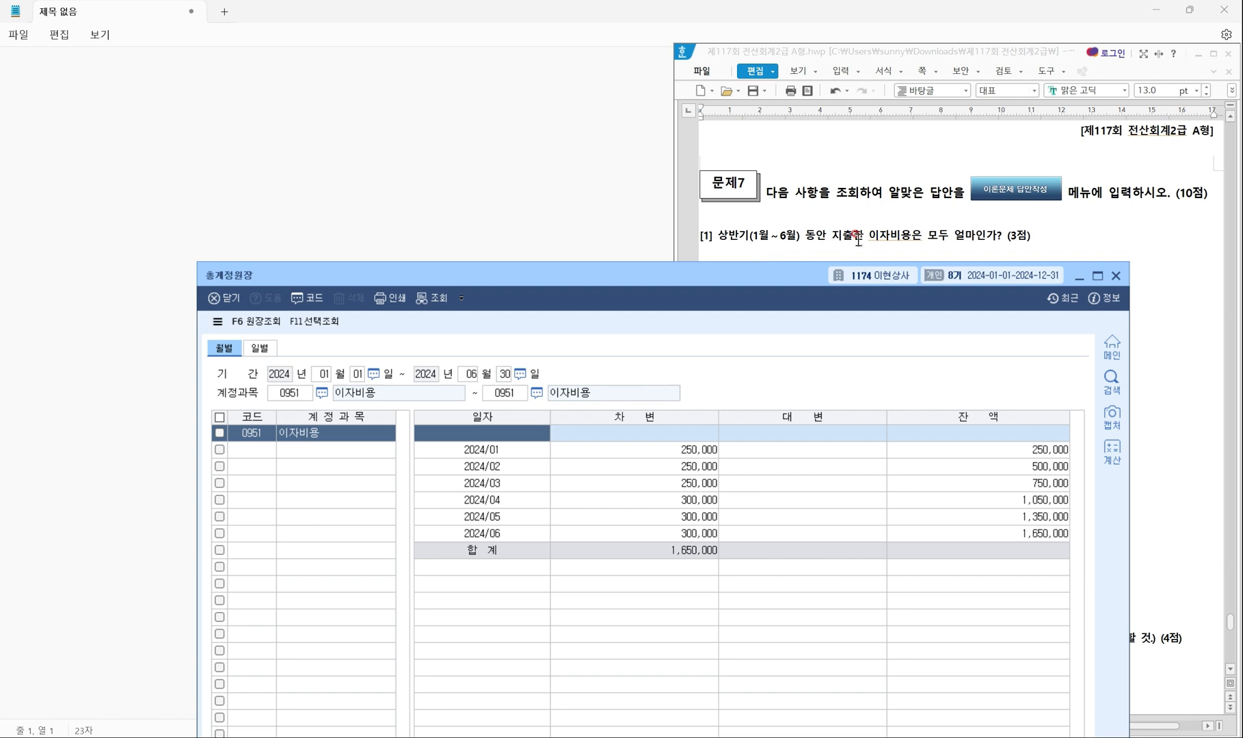
pyautogui.click(779, 269)
pyautogui.moveTo(780, 269); pyautogui.dragTo(779, 250)
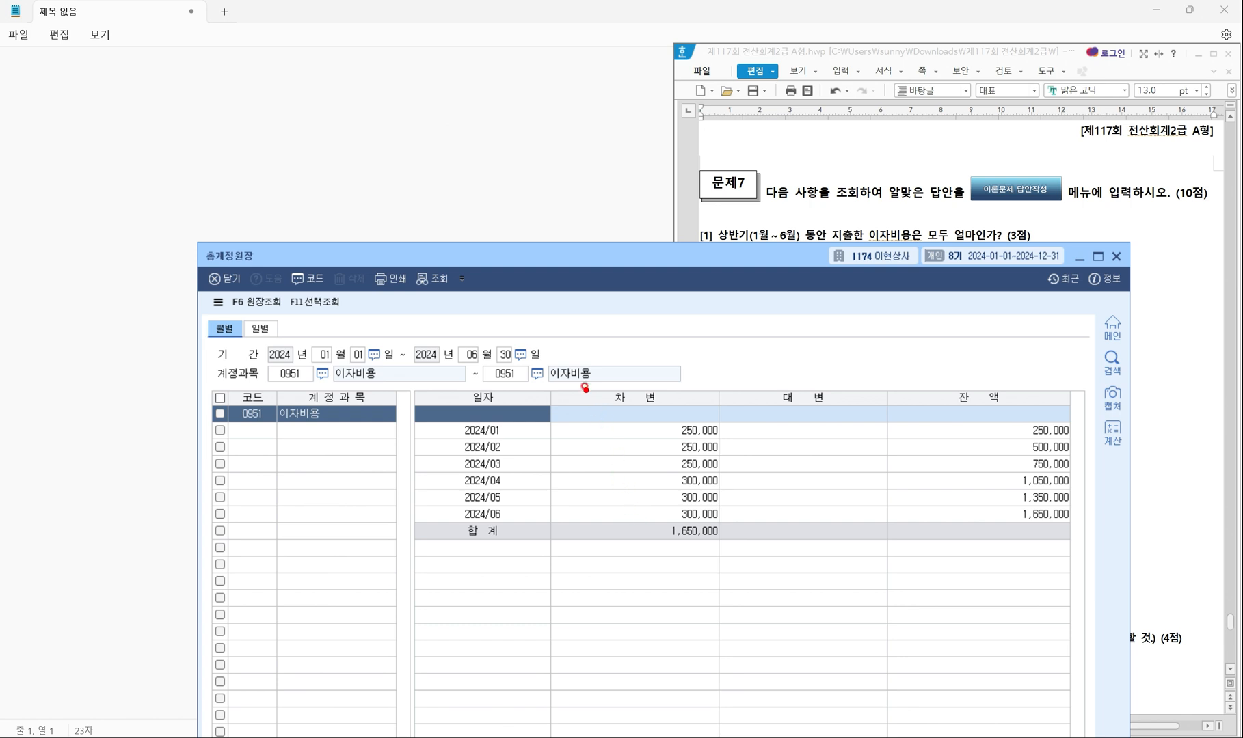
# Mark the 차변 column and its 합계 amount for 이자비용, then clear the markings.
pyautogui.moveTo(585, 378); pyautogui.dragTo(690, 416)
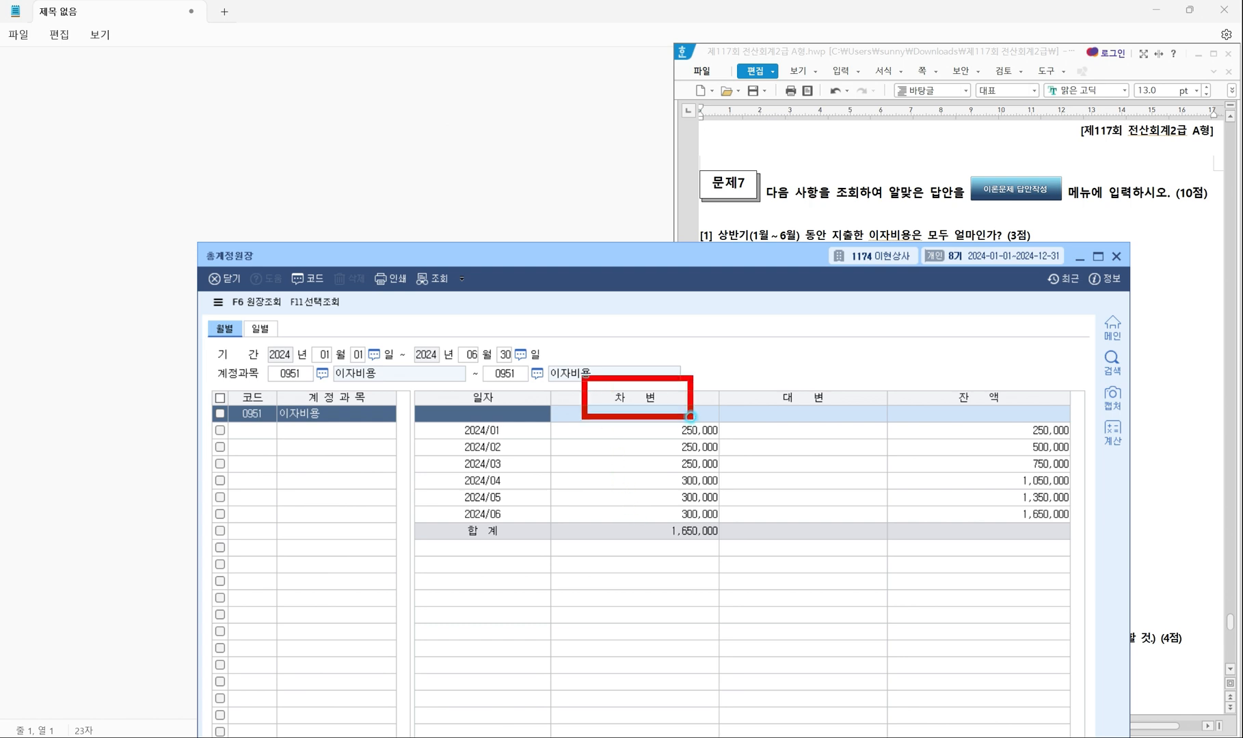
pyautogui.moveTo(609, 516); pyautogui.dragTo(749, 542)
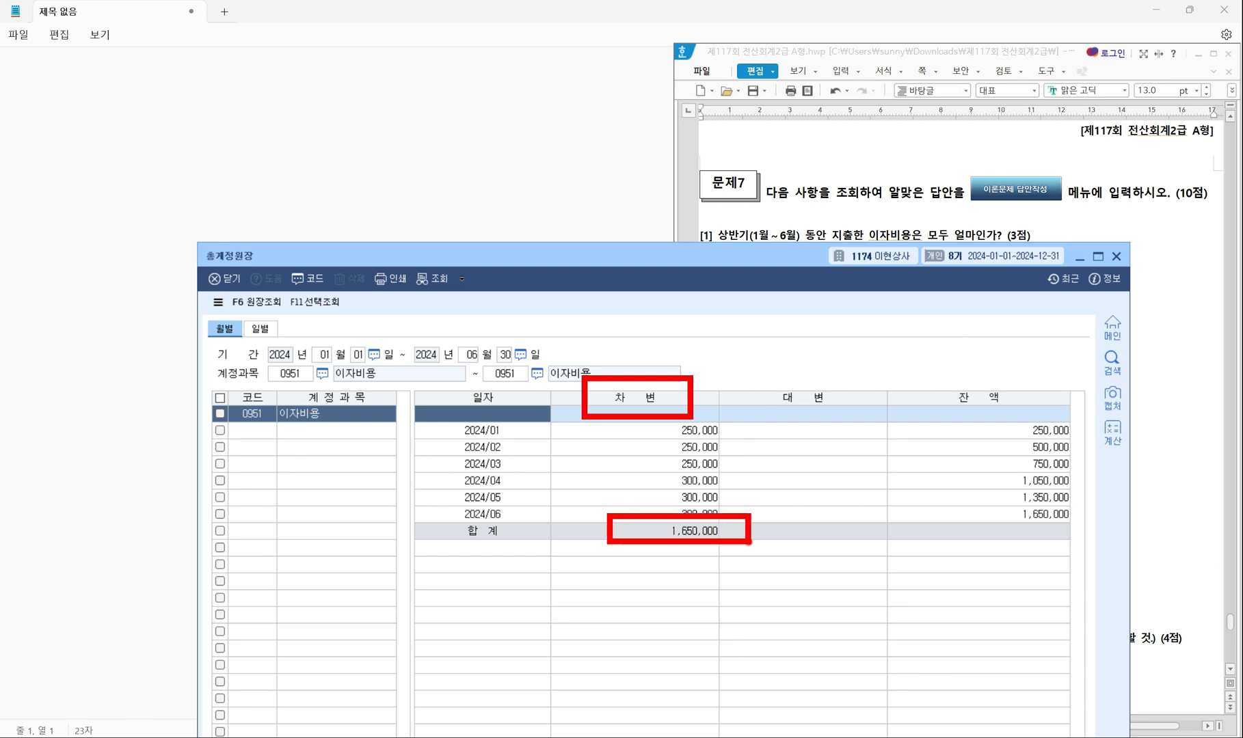
pyautogui.moveTo(754, 509); pyautogui.dragTo(769, 512)
pyautogui.press('Escape')
# Switch to the exam document and bring up question [2] about the 선급금 balance for 성지상사.
pyautogui.click(1160, 313)
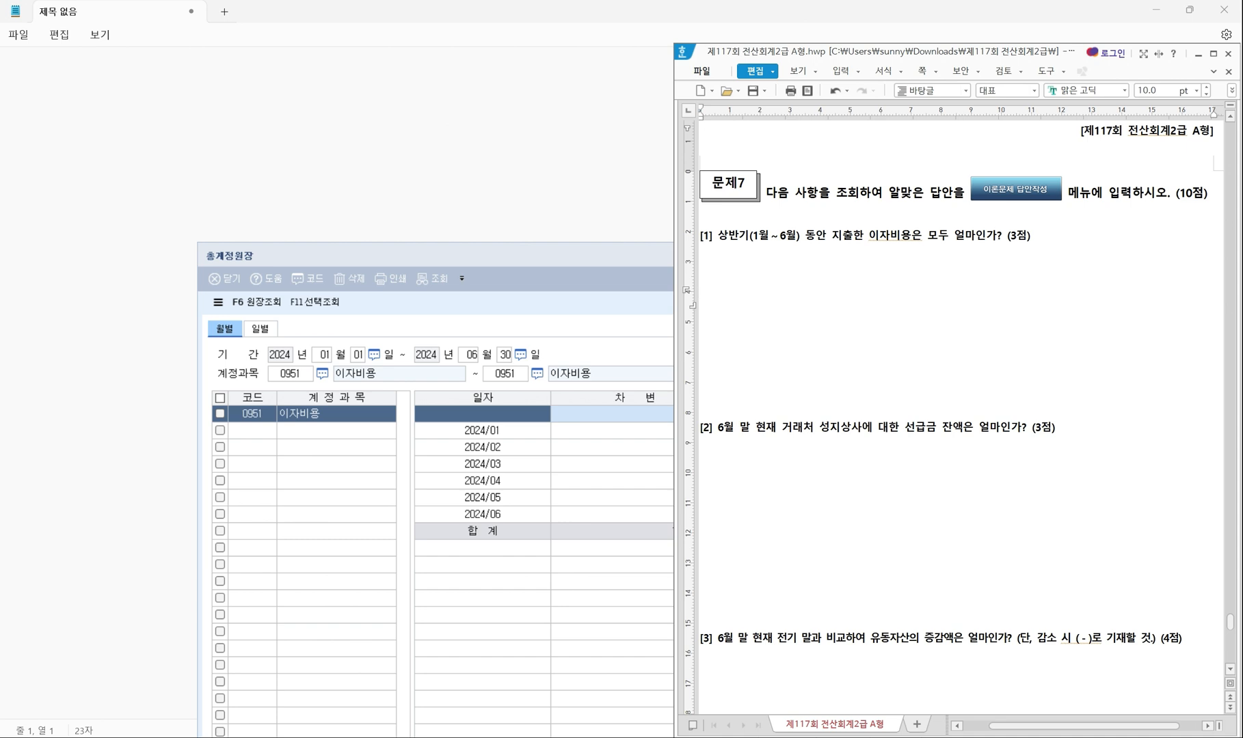
pyautogui.hotkey('ctrl', '2')
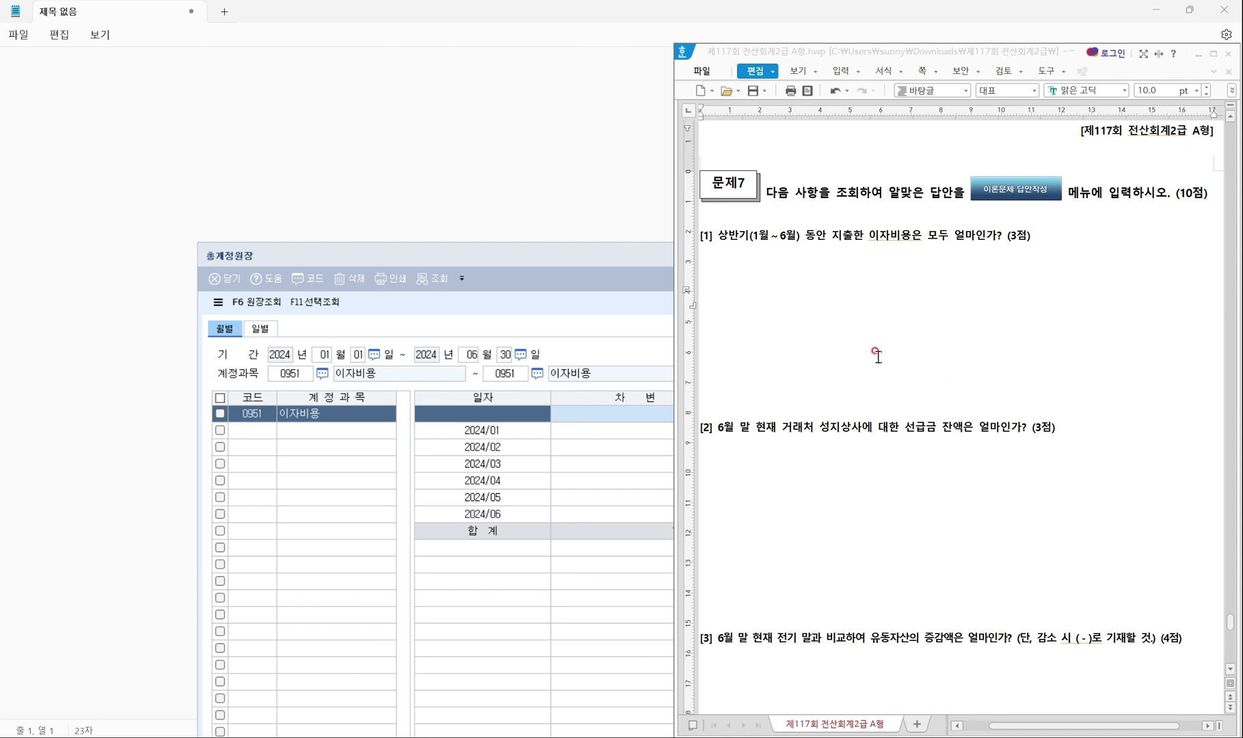
pyautogui.scroll(-3, 866, 354)
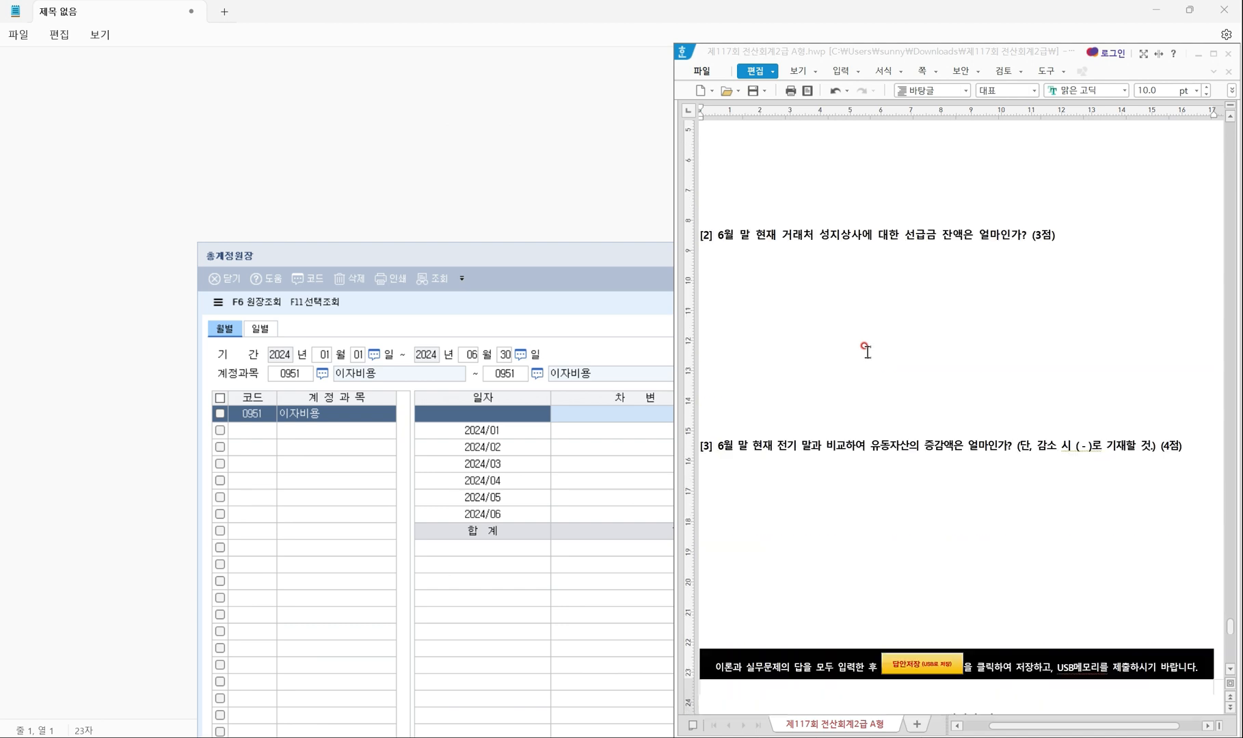
# Mark 거래처 성지상사 and 선급금 잔액 in question [2] of the exam document, then clear the markings.
pyautogui.scroll(1, 793, 342)
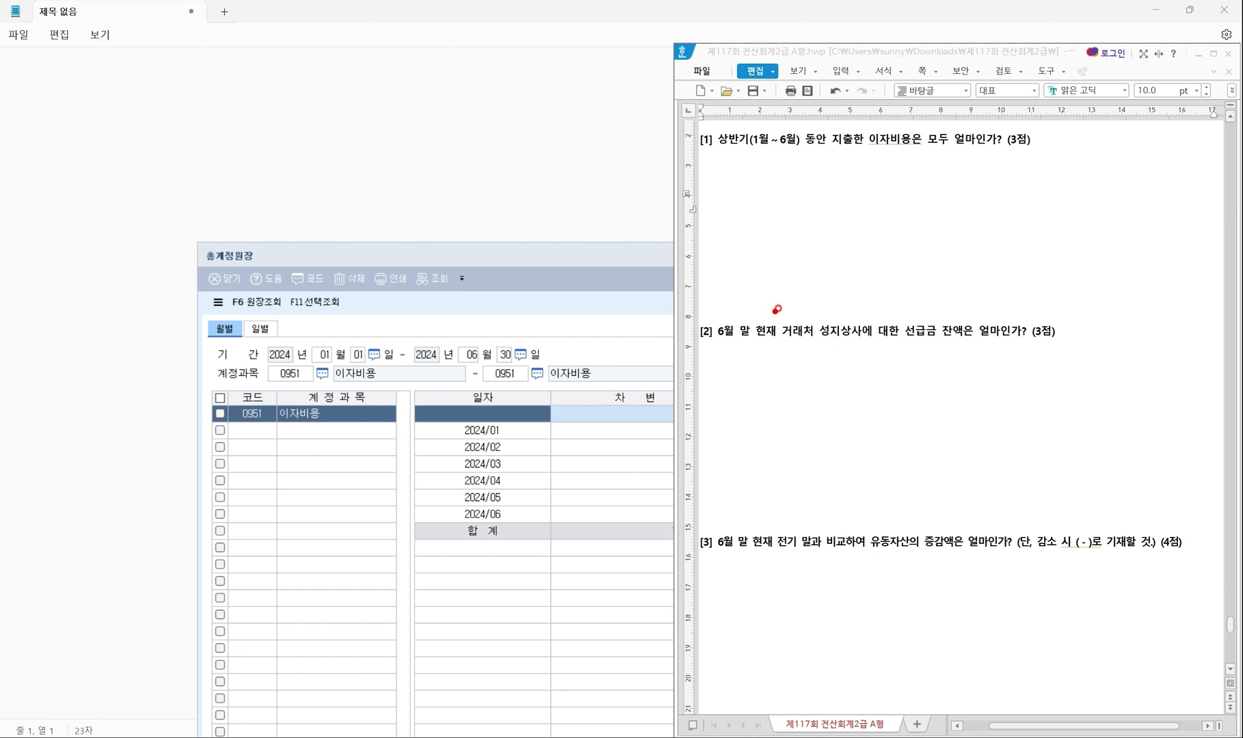
pyautogui.moveTo(777, 307)
pyautogui.mouseDown()
pyautogui.moveTo(873, 349)
pyautogui.moveTo(966, 345)
pyautogui.mouseUp()
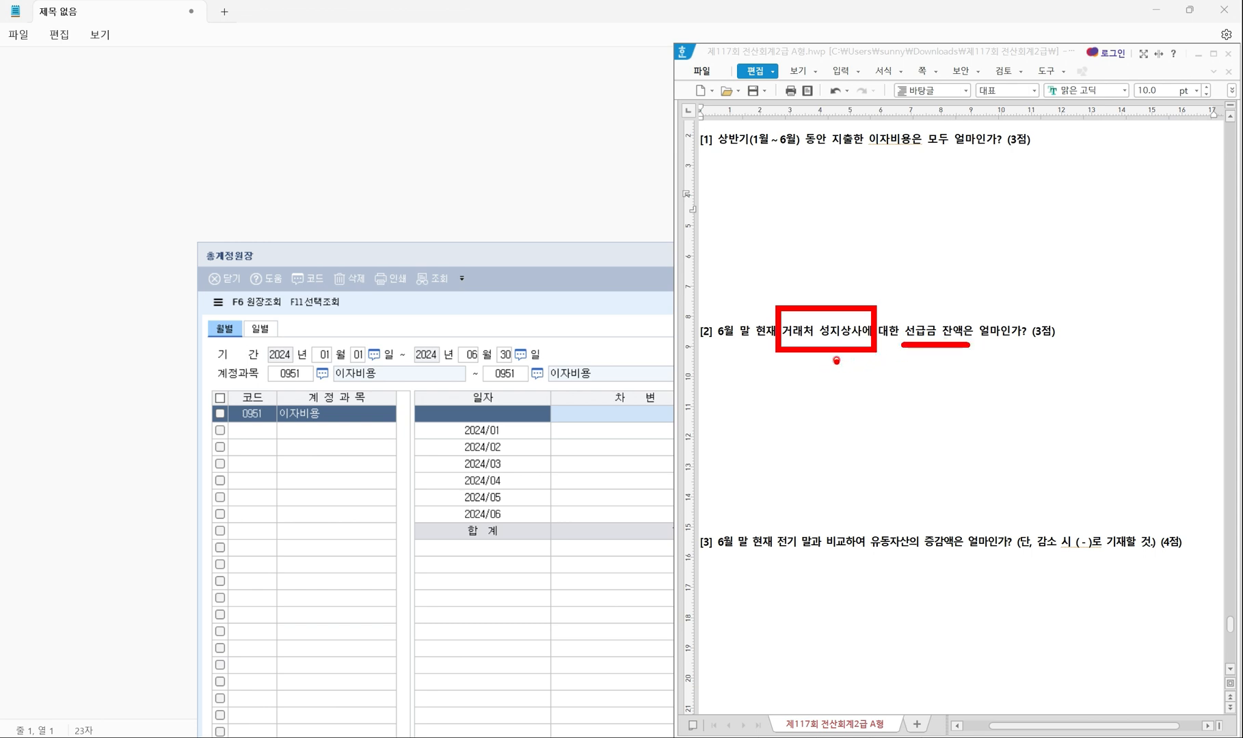
pyautogui.moveTo(830, 357)
pyautogui.mouseDown()
pyautogui.moveTo(805, 320)
pyautogui.moveTo(859, 301)
pyautogui.moveTo(874, 330)
pyautogui.moveTo(861, 350)
pyautogui.moveTo(946, 298)
pyautogui.moveTo(967, 346)
pyautogui.mouseUp()
pyautogui.press('Escape')
# Close the 총계정원장 window and open 거래처원장 from the 장부관리 group.
pyautogui.click(582, 257)
pyautogui.moveTo(995, 261); pyautogui.dragTo(947, 267)
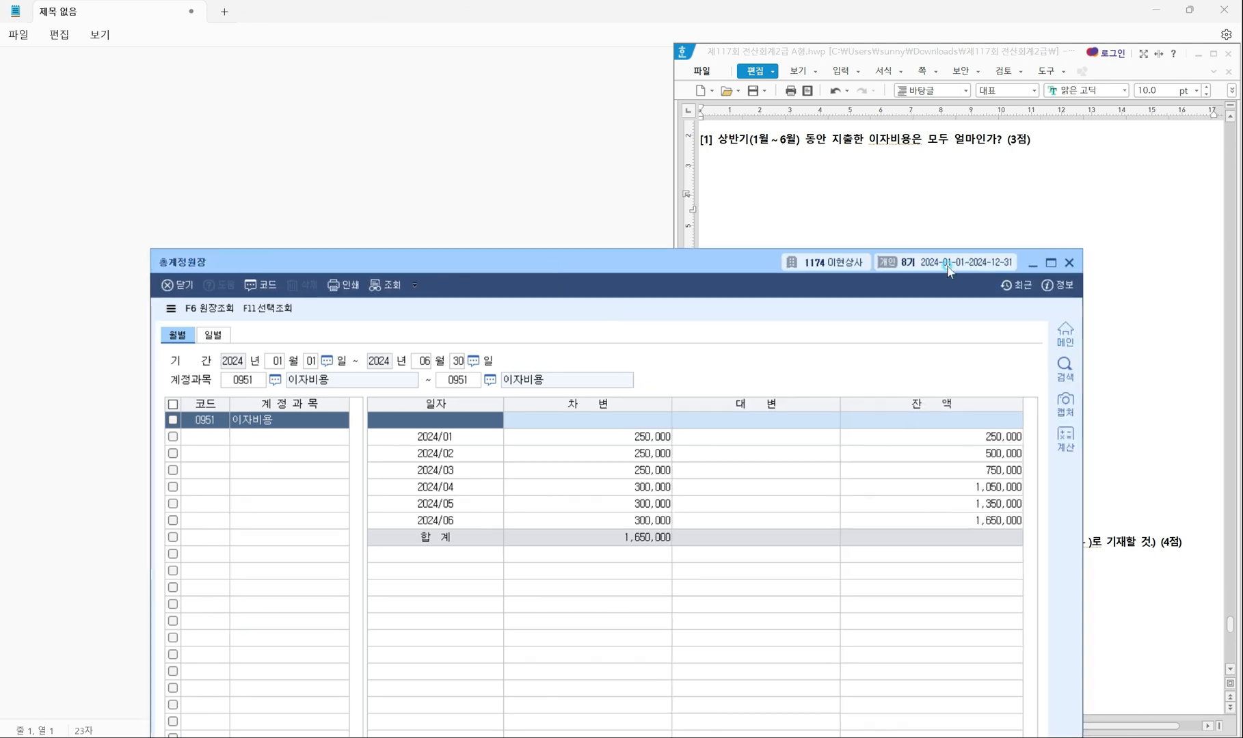
pyautogui.click(1068, 263)
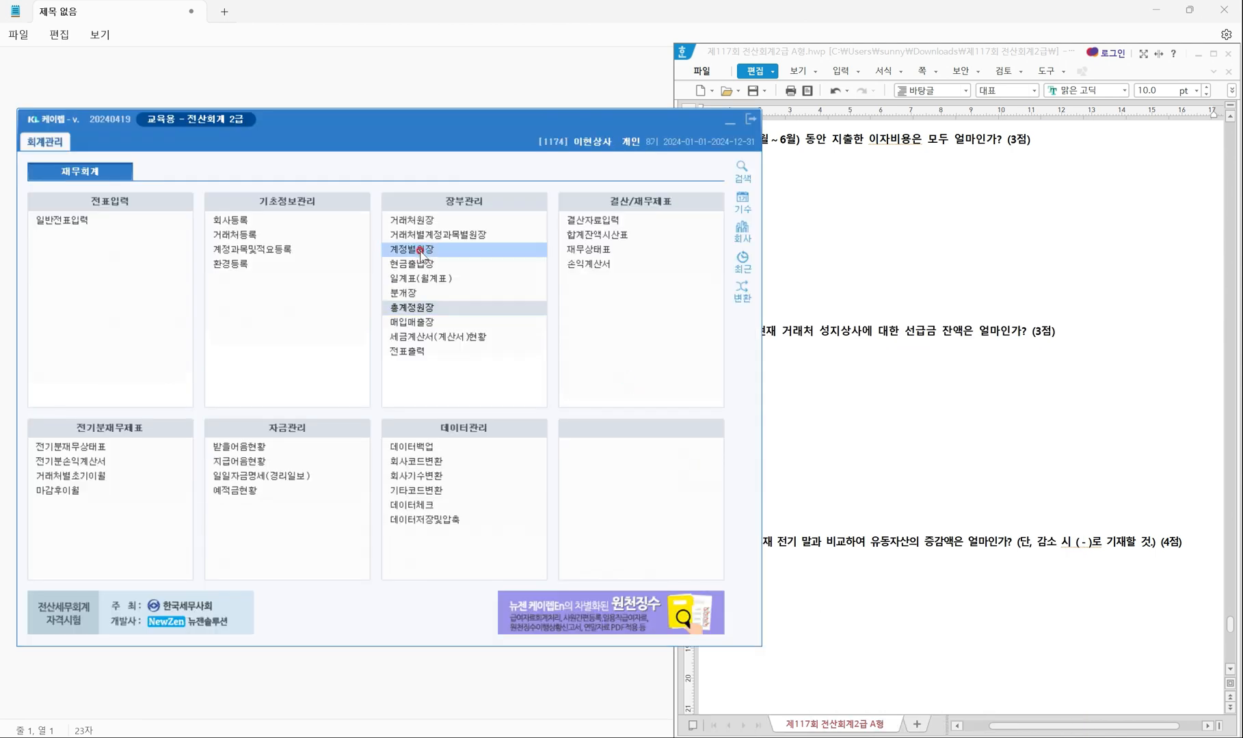
pyautogui.moveTo(371, 183); pyautogui.dragTo(558, 225)
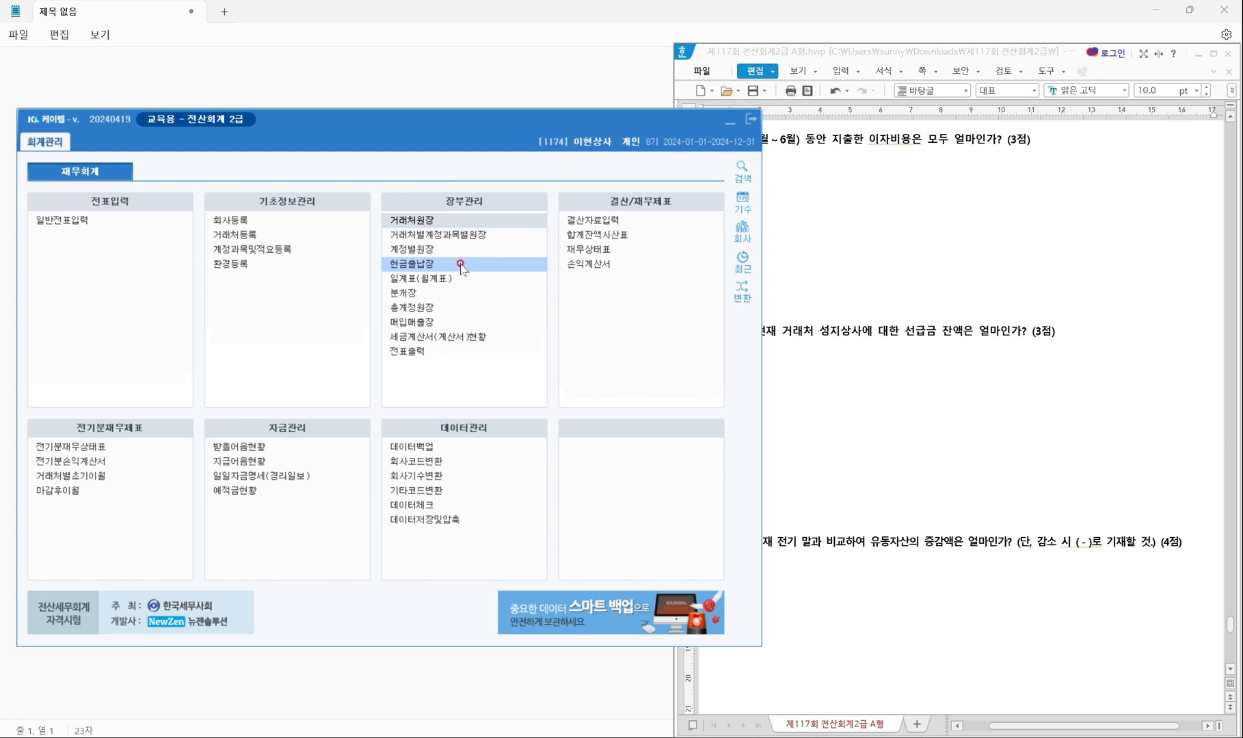
pyautogui.click(417, 214)
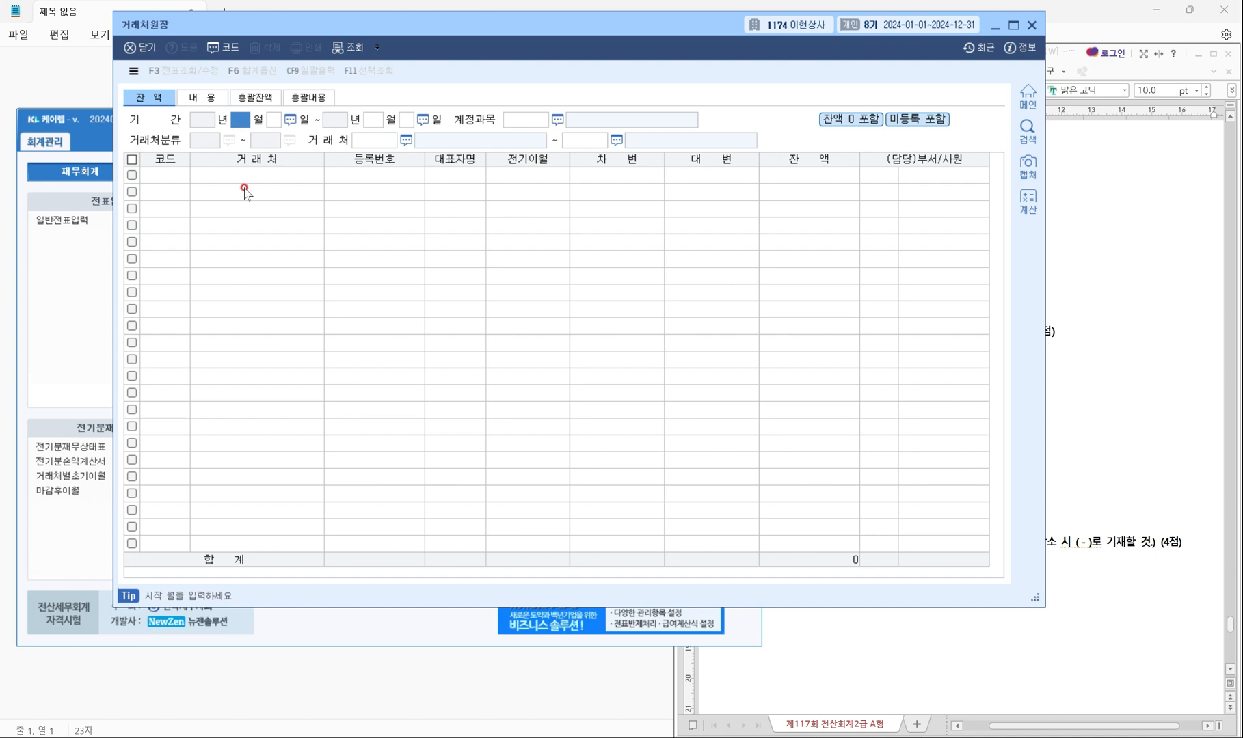
# Set the start date of the 거래처원장 period to 30 June 2024.
pyautogui.write('6')
pyautogui.press('Return')
pyautogui.click(289, 120)
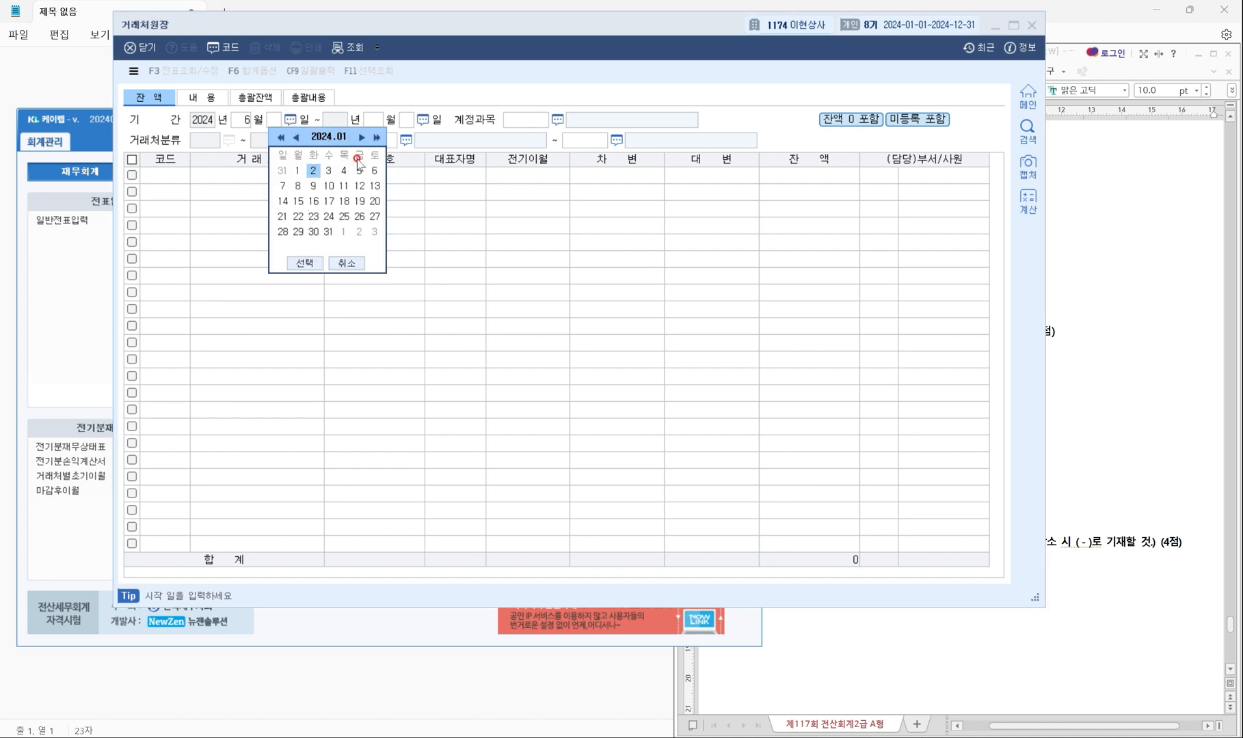
pyautogui.click(360, 137)
pyautogui.click(360, 137)
pyautogui.click(360, 137)
pyautogui.click(359, 137)
pyautogui.click(360, 137)
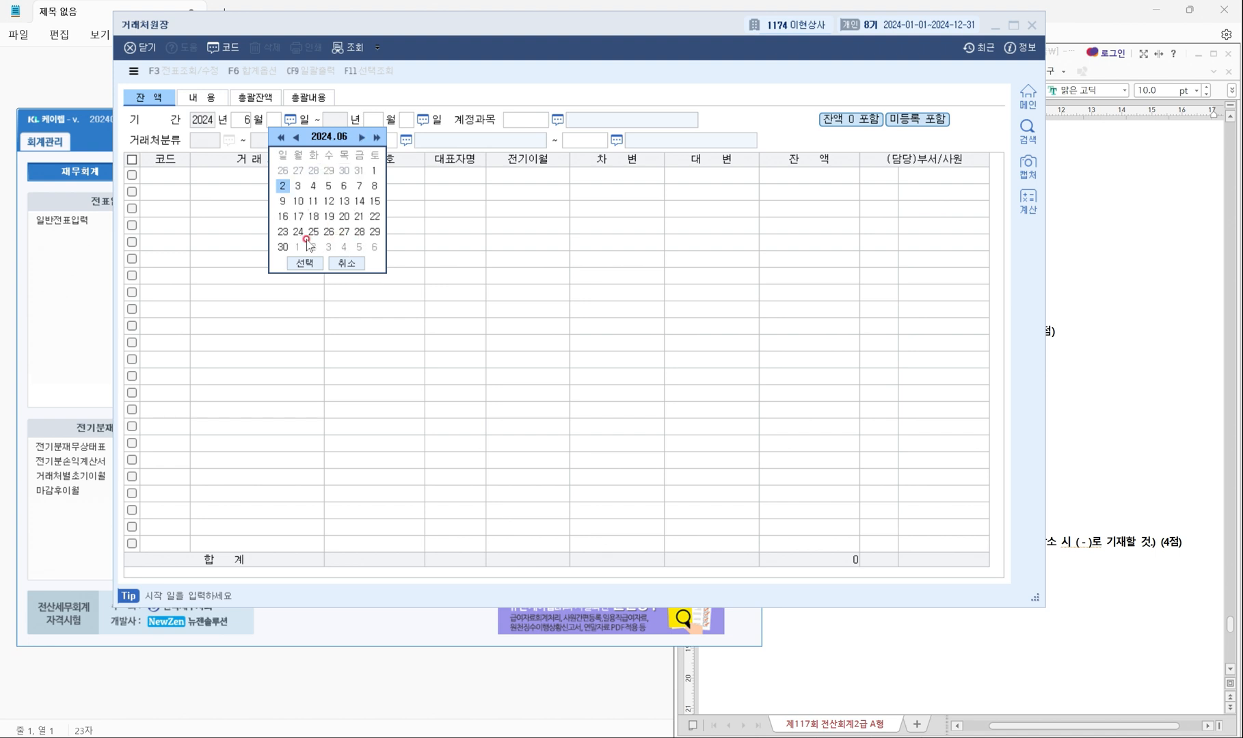
pyautogui.click(282, 247)
pyautogui.click(283, 247)
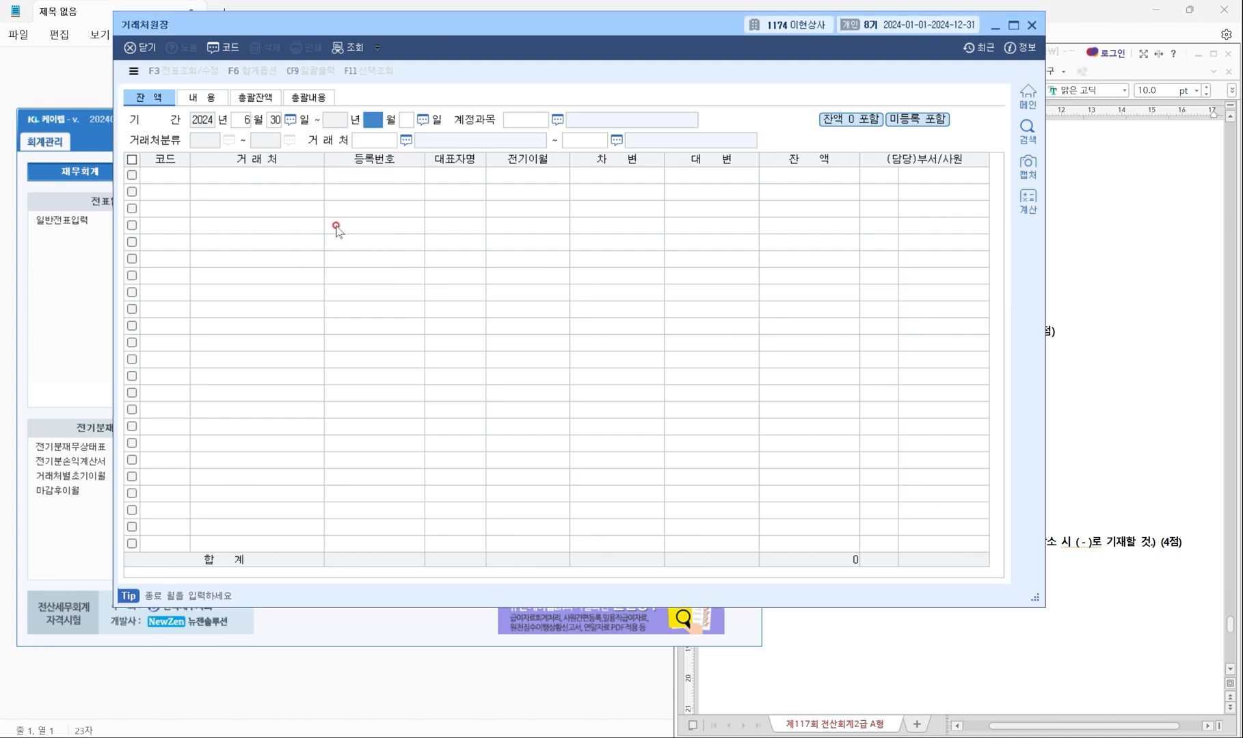
# Set the end date of the 거래처원장 period to 30 June 2024.
pyautogui.write('6')
pyautogui.press('Return')
pyautogui.write('30')
pyautogui.press('Return')
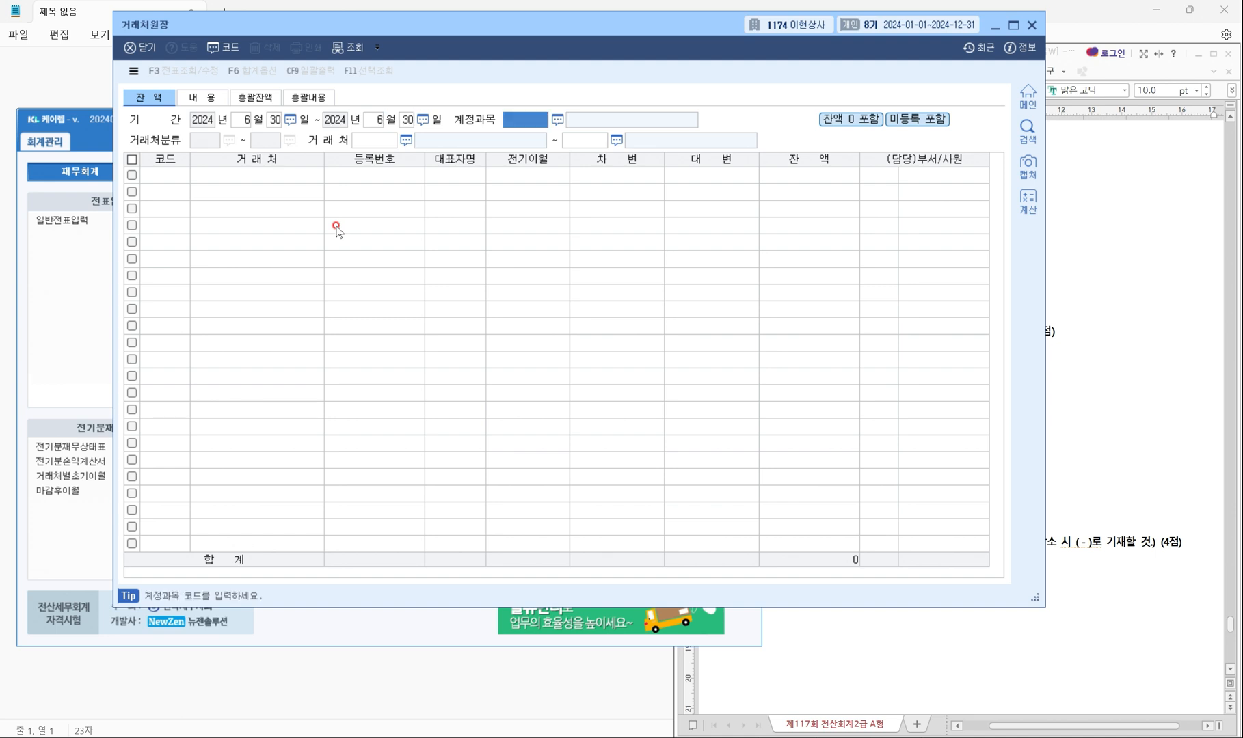
# Look up 선급 and choose 0131 선급금 as the 계정과목.
pyautogui.write('선')
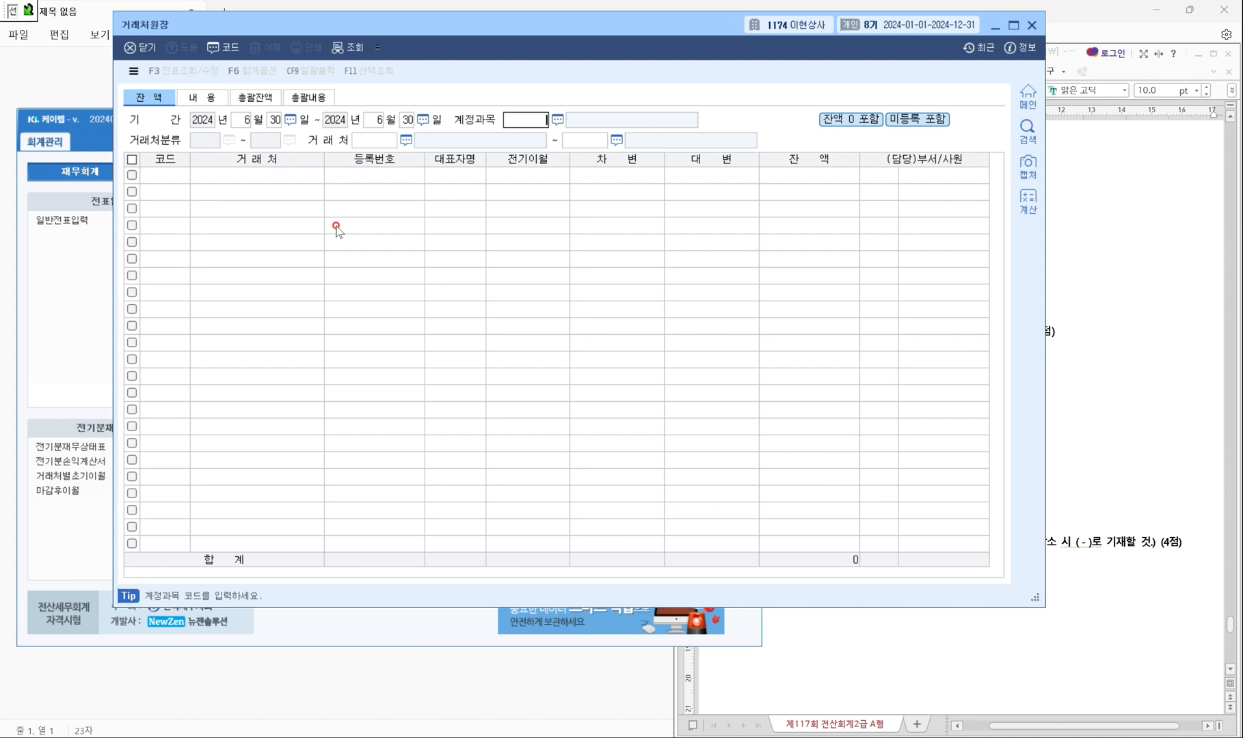
pyautogui.write('급')
pyautogui.press('Return')
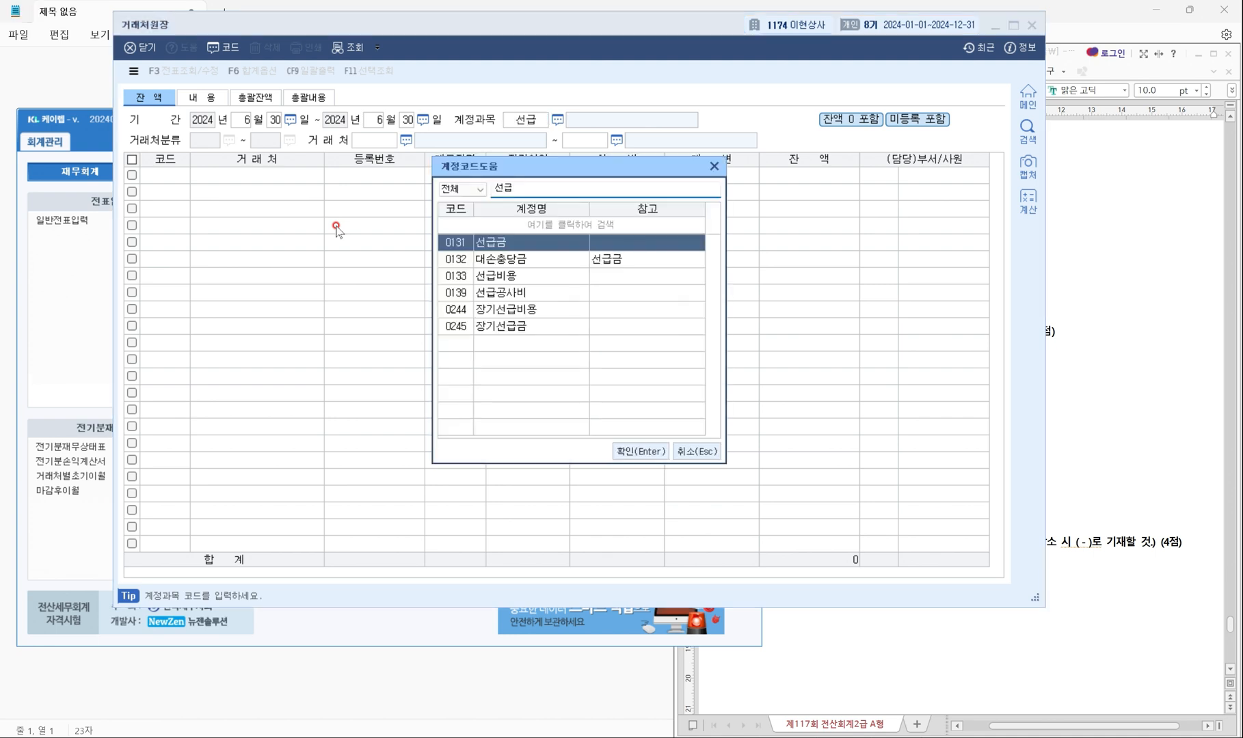
pyautogui.press('Return')
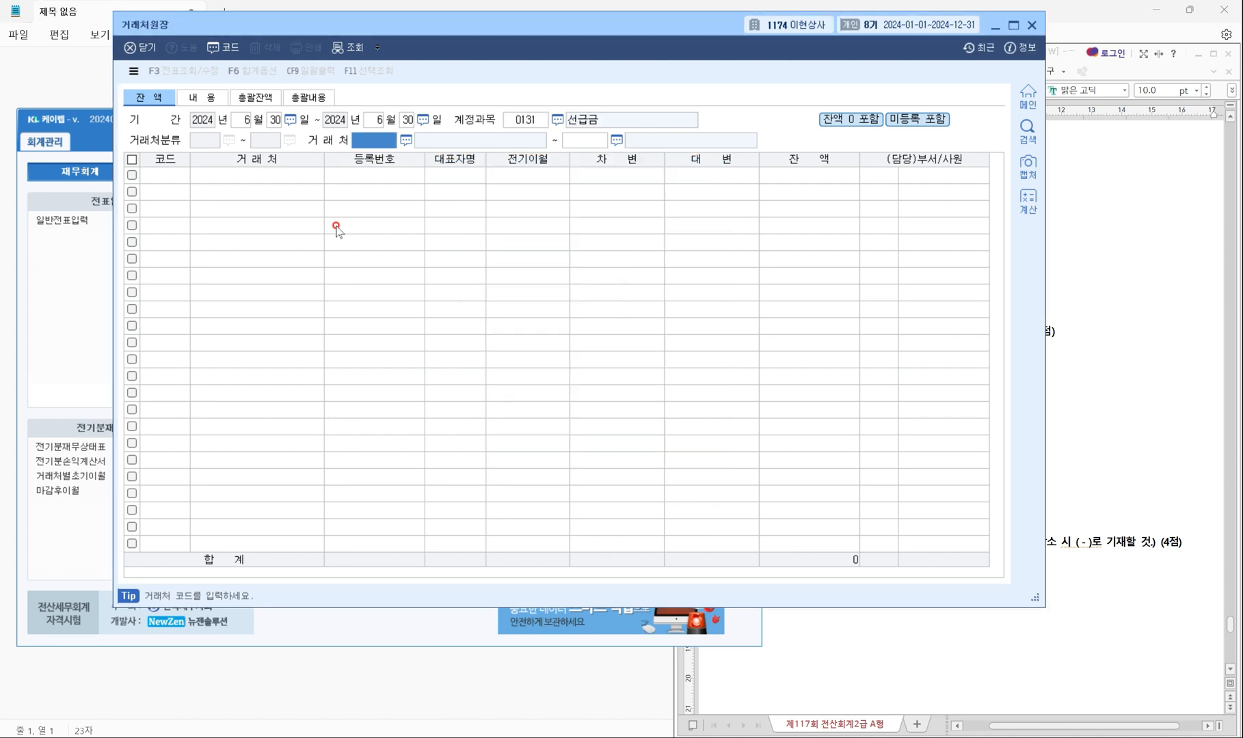
# Query the ledger with 01010 성지상사 as both the start and end of the 거래처 range.
pyautogui.write('서')
pyautogui.write('지')
pyautogui.press('Return')
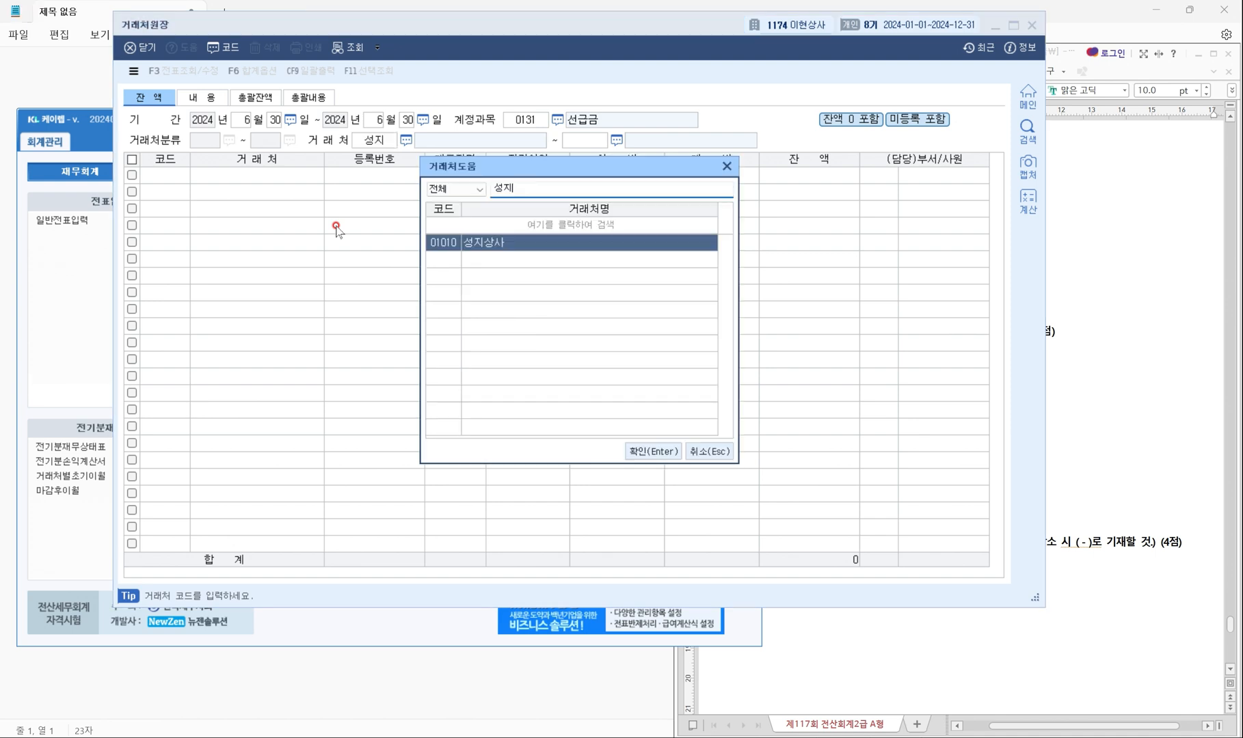
pyautogui.press('Return')
pyautogui.write('10')
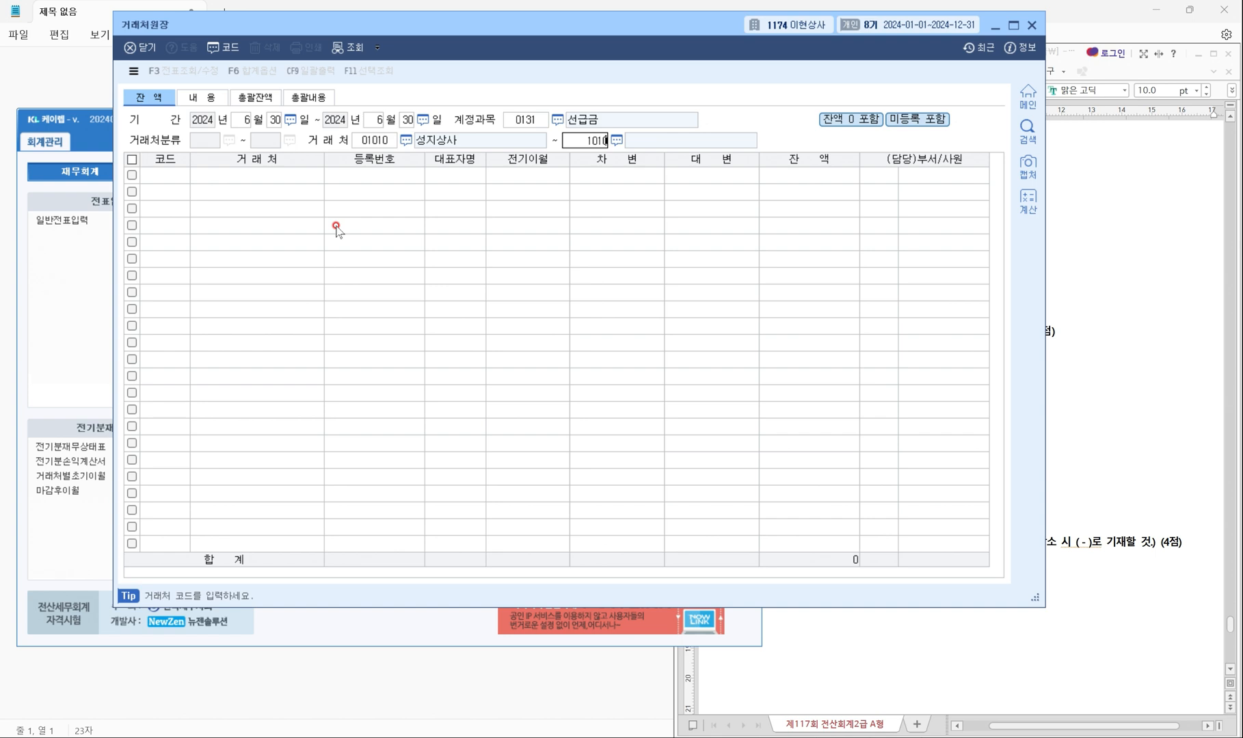
pyautogui.write('10')
pyautogui.press('Return')
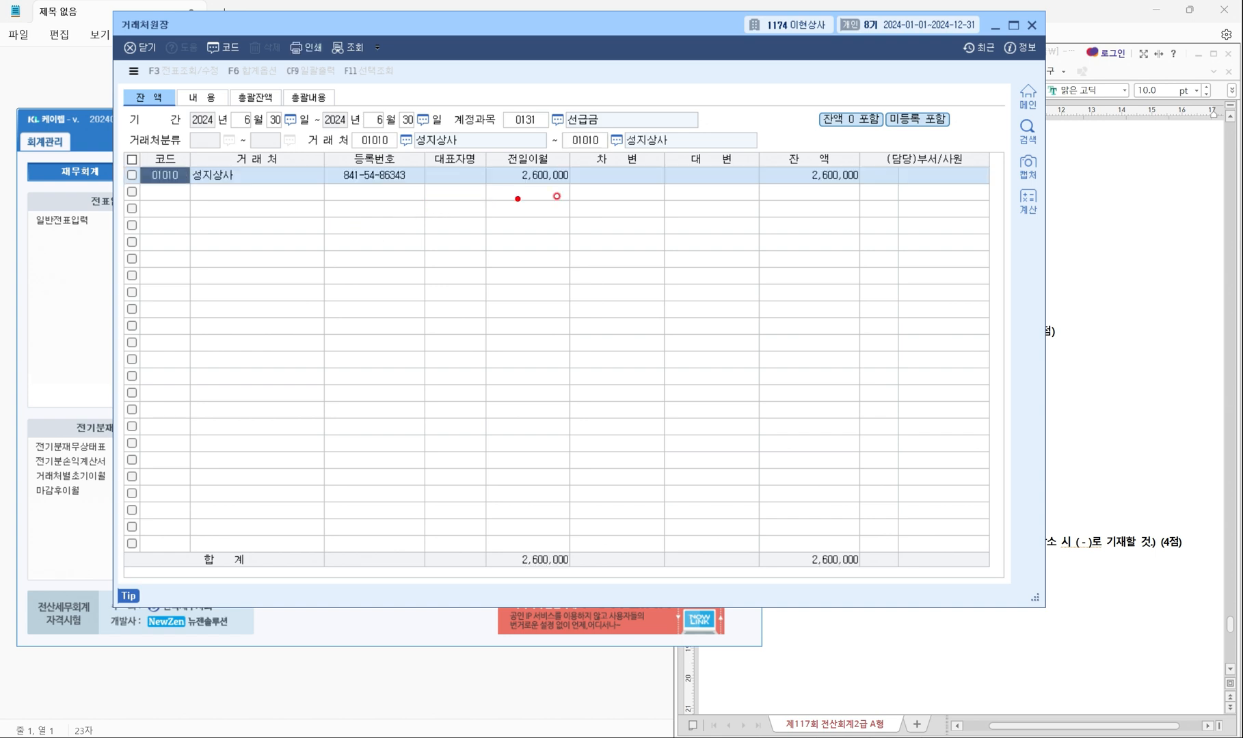
# Mark the 잔액 amount for 성지상사, then clear the marking.
pyautogui.moveTo(766, 142); pyautogui.dragTo(895, 208)
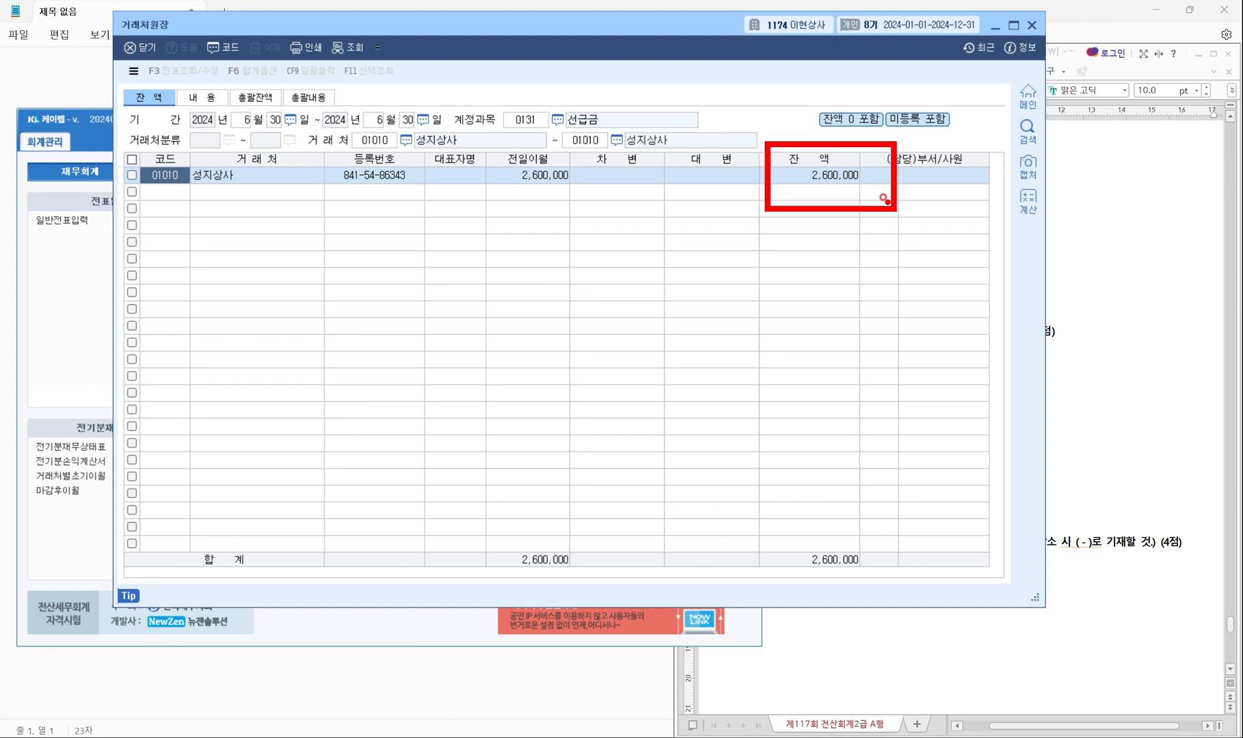
pyautogui.moveTo(883, 175); pyautogui.dragTo(890, 160)
pyautogui.press('Escape')
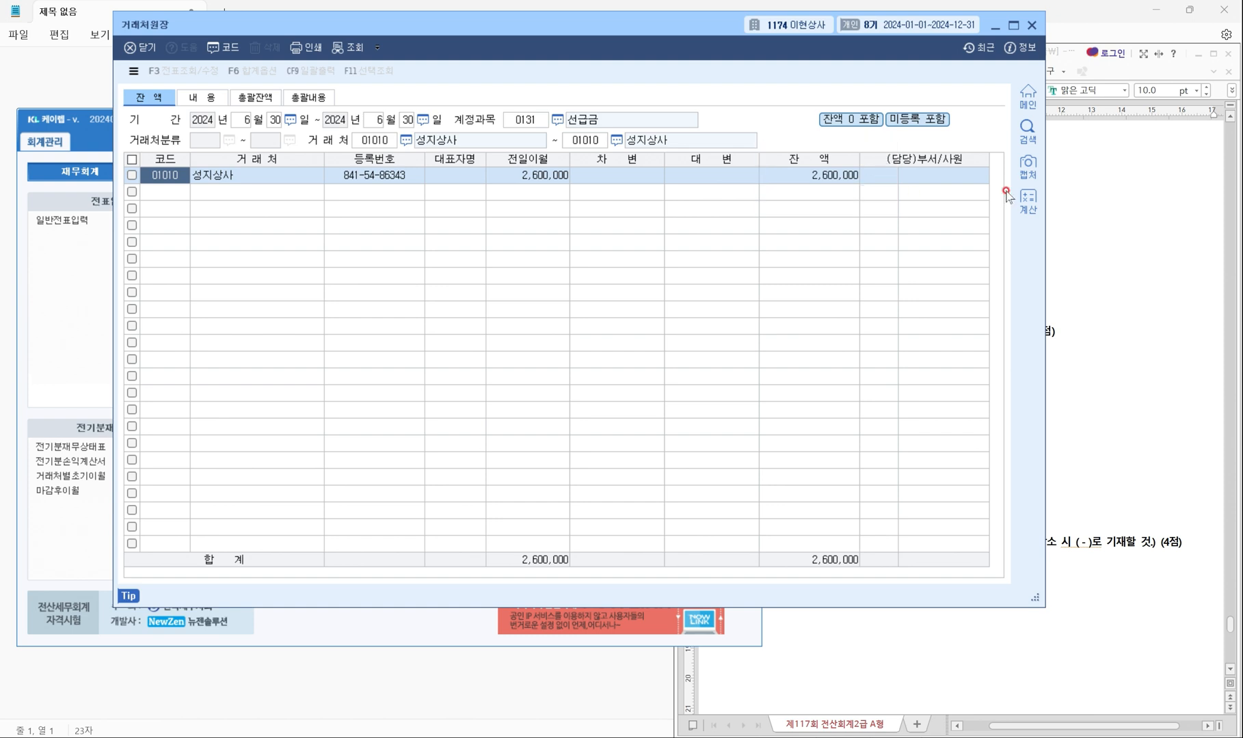
# Minimize 거래처원장 and mark the key phrases of question [3] on the 유동자산 증감액, then clear the markings.
pyautogui.click(996, 26)
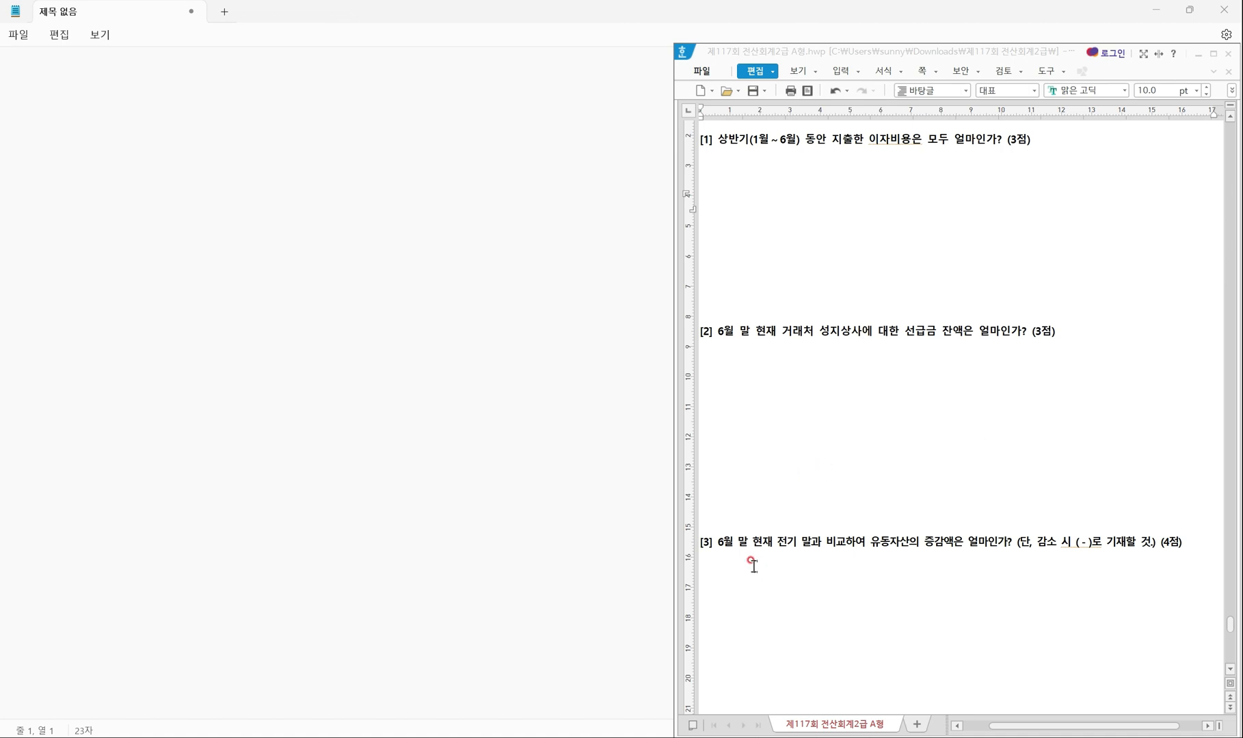
pyautogui.moveTo(713, 556); pyautogui.dragTo(993, 556)
pyautogui.moveTo(913, 519); pyautogui.dragTo(969, 576)
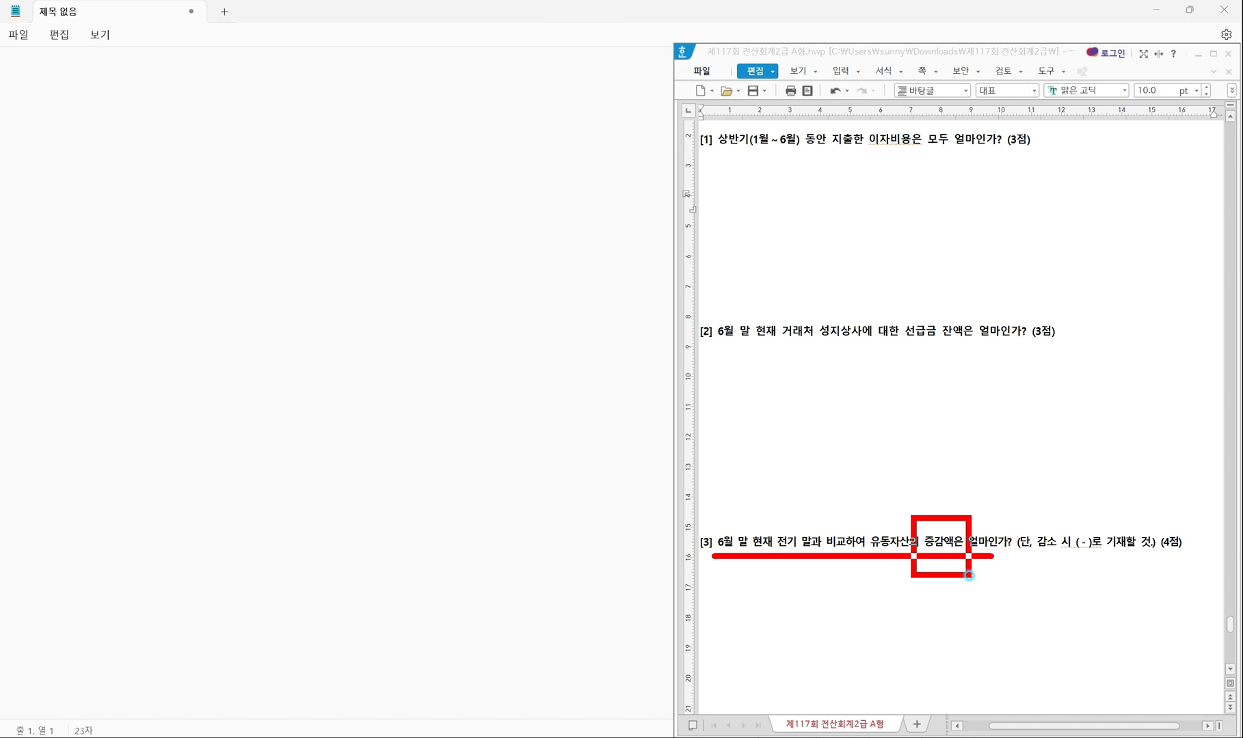
pyautogui.moveTo(889, 514); pyautogui.dragTo(893, 512)
pyautogui.moveTo(1034, 559); pyautogui.dragTo(1158, 558)
pyautogui.moveTo(1084, 503)
pyautogui.mouseDown()
pyautogui.moveTo(1093, 521)
pyautogui.moveTo(1108, 504)
pyautogui.mouseUp()
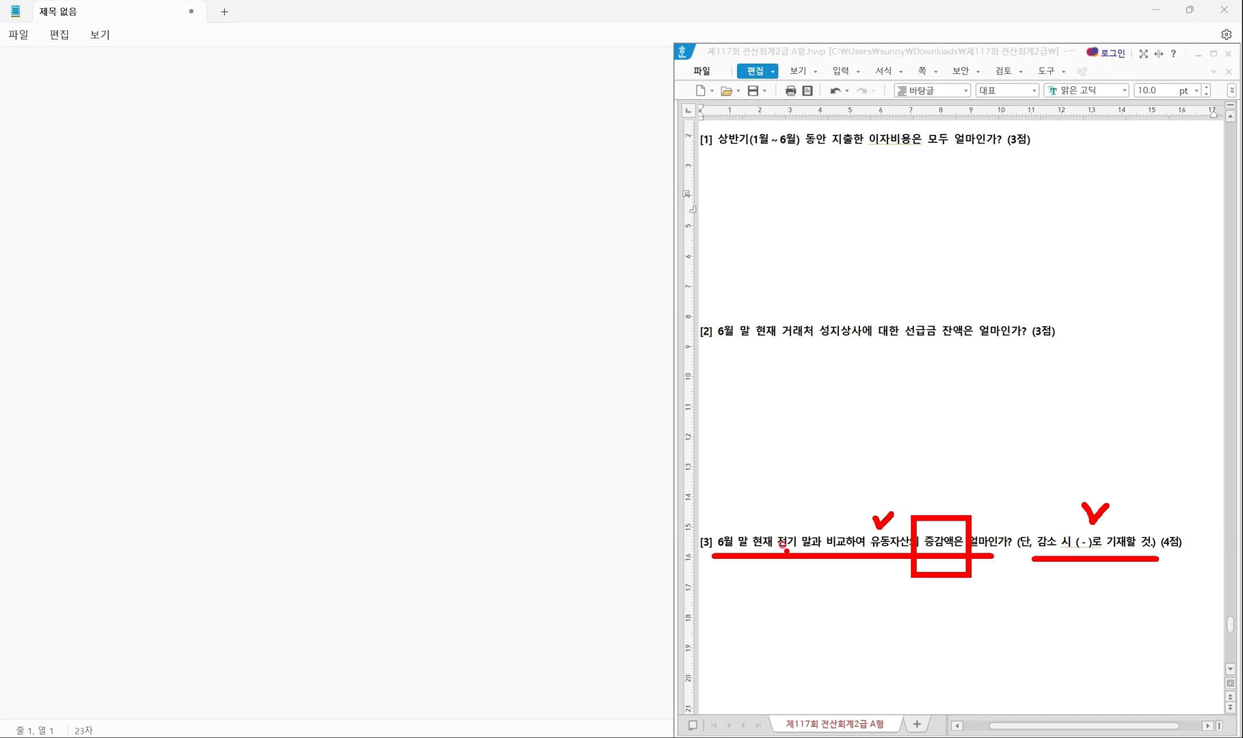
pyautogui.moveTo(761, 532)
pyautogui.mouseDown()
pyautogui.moveTo(805, 506)
pyautogui.moveTo(807, 523)
pyautogui.moveTo(797, 489)
pyautogui.mouseUp()
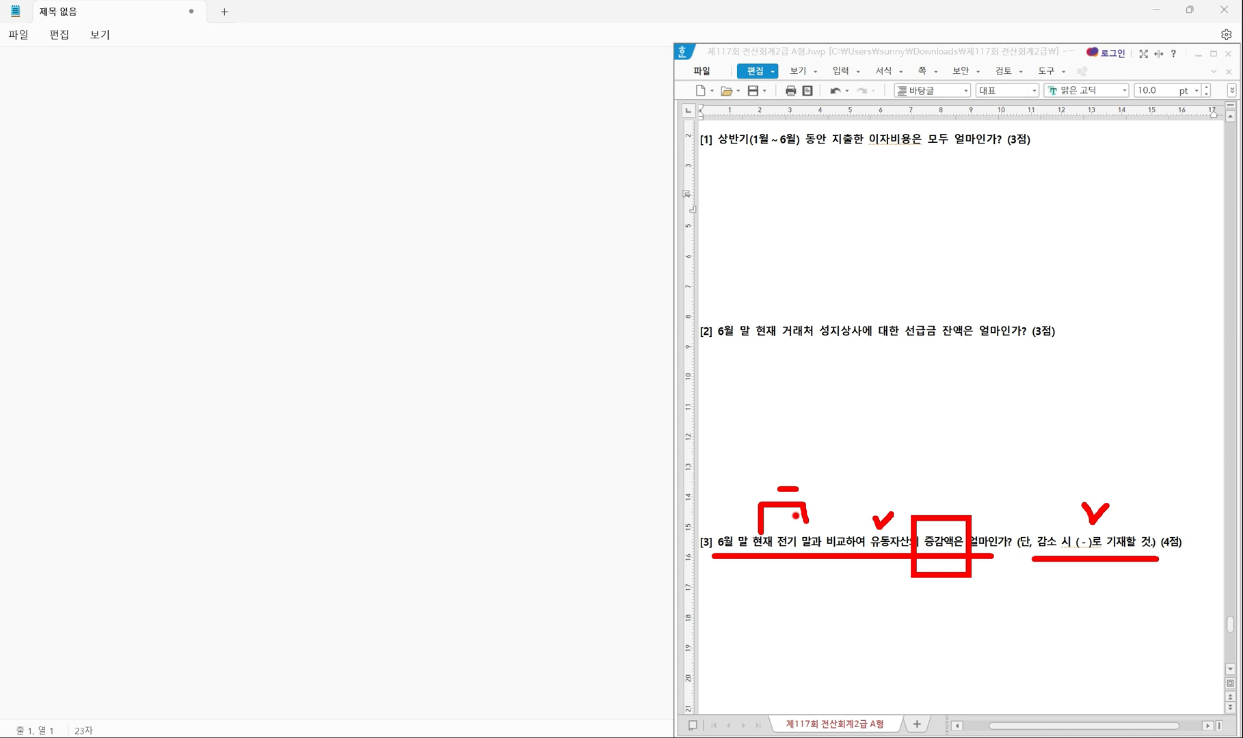
pyautogui.press('Escape')
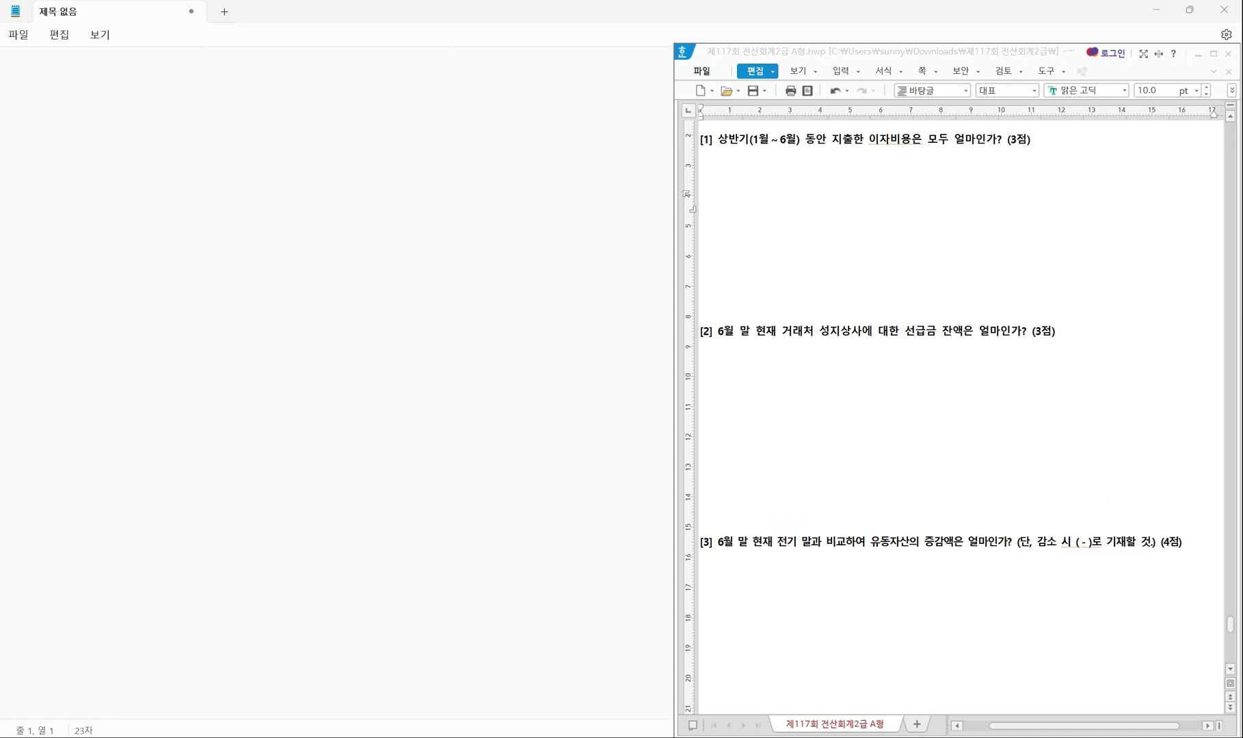
# Return to the main accounting program, briefly mark the 결산/재무제표 group and its 재무상태표 entry, and open 재무상태표.
pyautogui.click(842, 732)
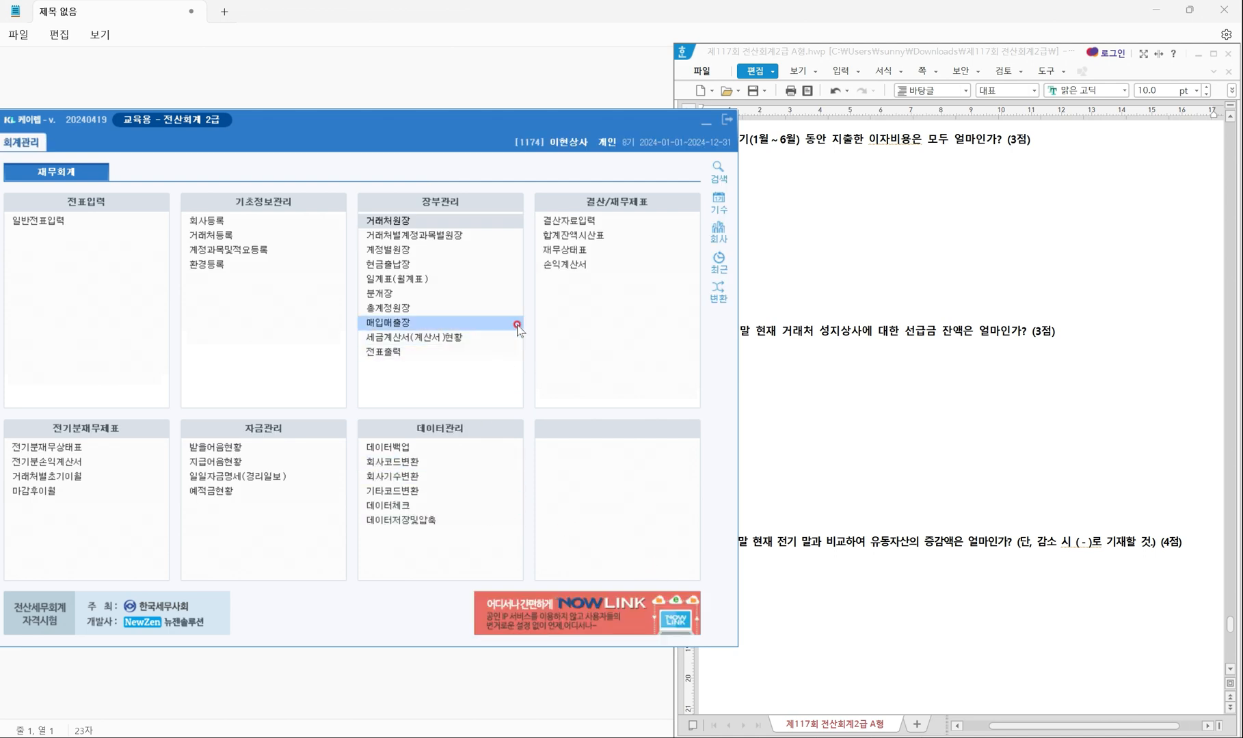
pyautogui.moveTo(563, 176)
pyautogui.mouseDown()
pyautogui.moveTo(607, 215)
pyautogui.moveTo(660, 214)
pyautogui.mouseUp()
pyautogui.moveTo(527, 243); pyautogui.dragTo(619, 249)
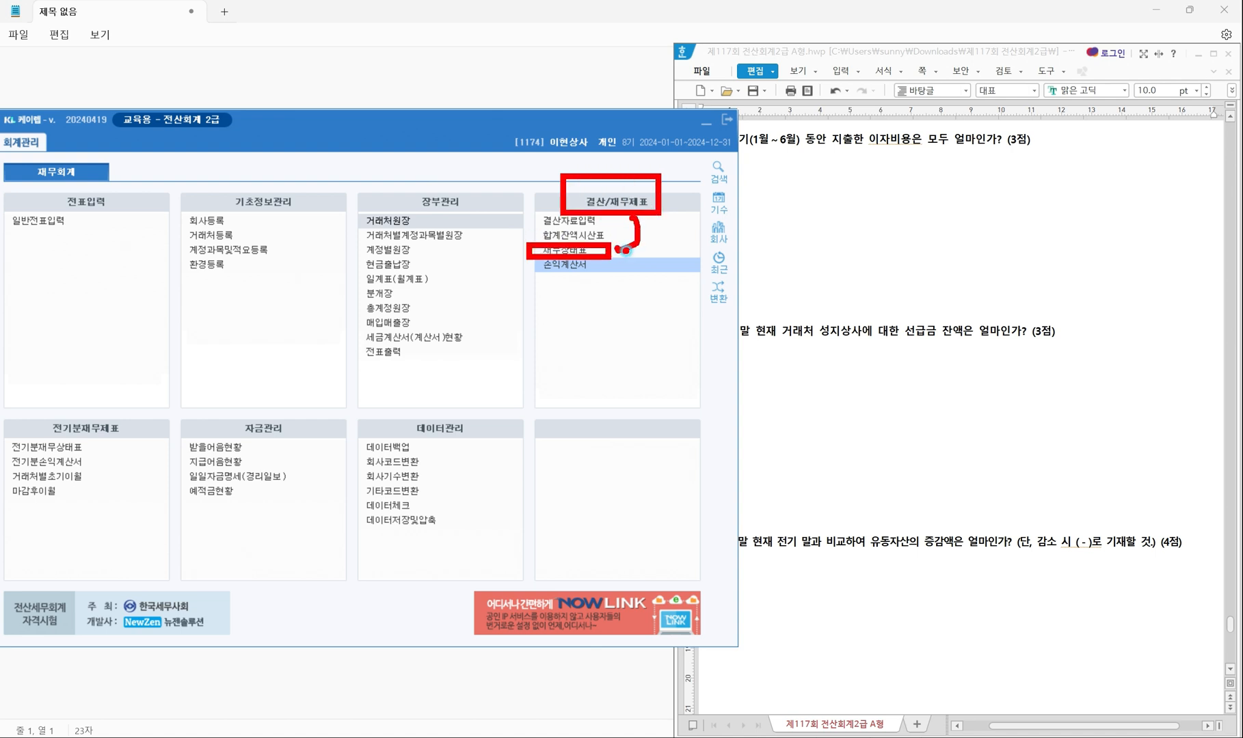
pyautogui.press('Escape')
pyautogui.click(575, 252)
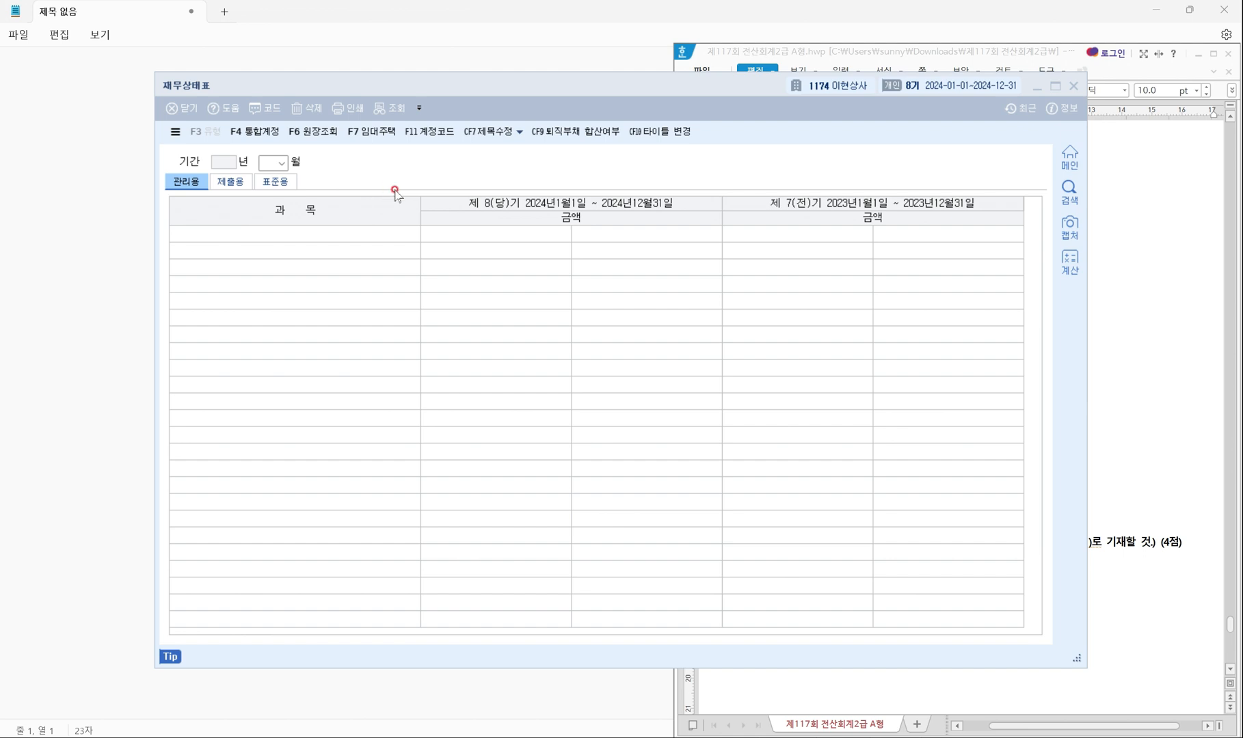
# Query the 재무상태표 for month 06 of 2024 and shift its window slightly down and left.
pyautogui.click(268, 163)
pyautogui.write('06')
pyautogui.press('Return')
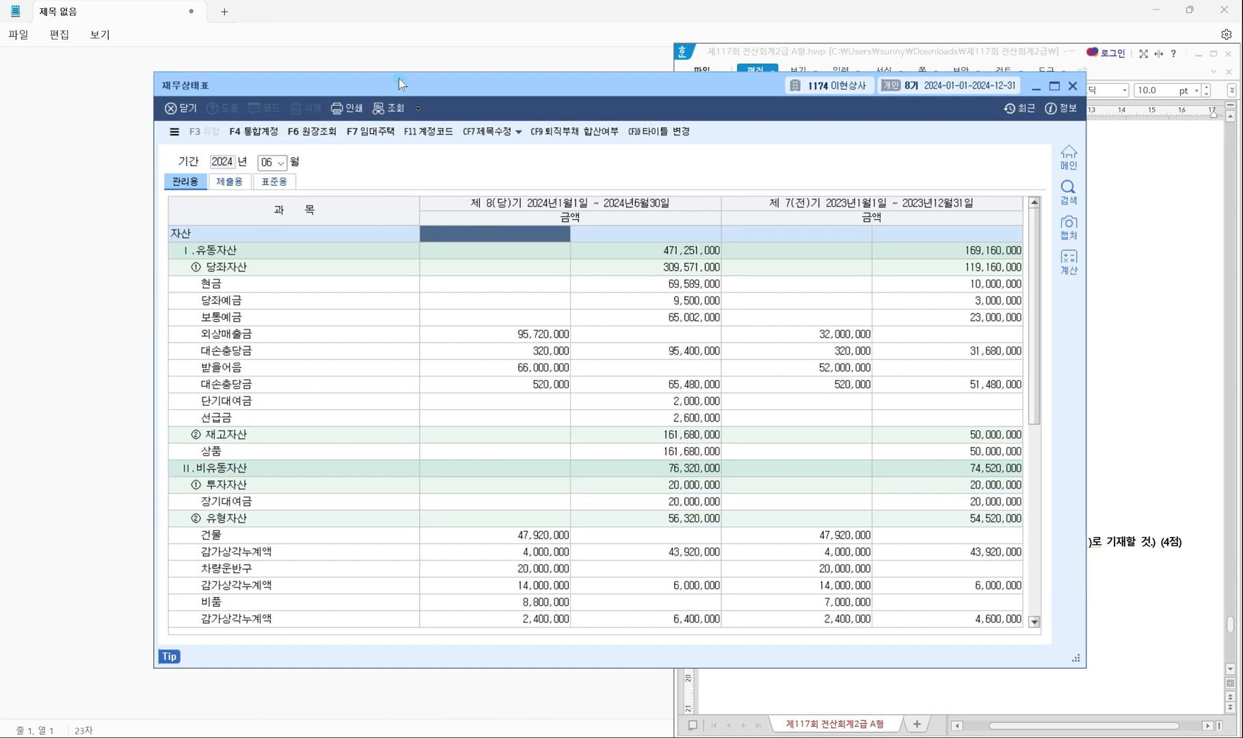
pyautogui.moveTo(395, 79); pyautogui.dragTo(350, 99)
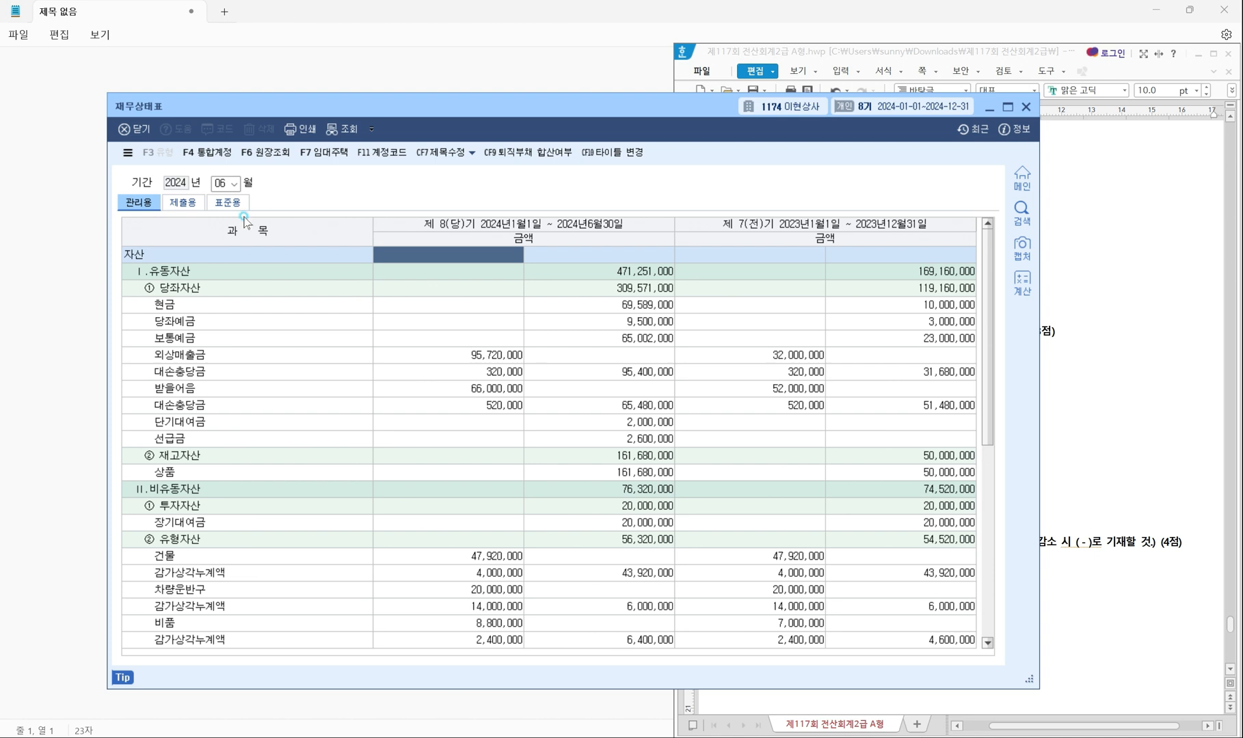
# Mark the 유동자산 row and its 제 8(당)기 and 제 7(전)기 amounts, then clear the markings.
pyautogui.moveTo(127, 250); pyautogui.dragTo(222, 284)
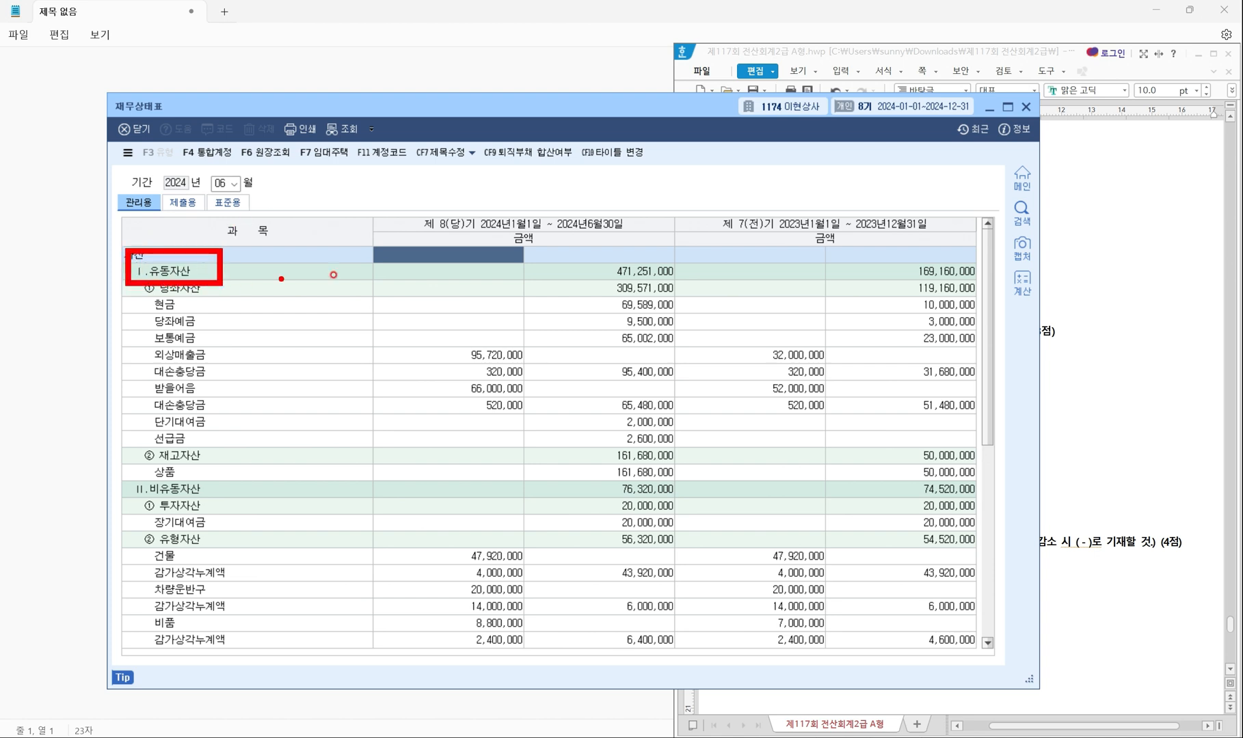
pyautogui.moveTo(399, 209); pyautogui.dragTo(489, 242)
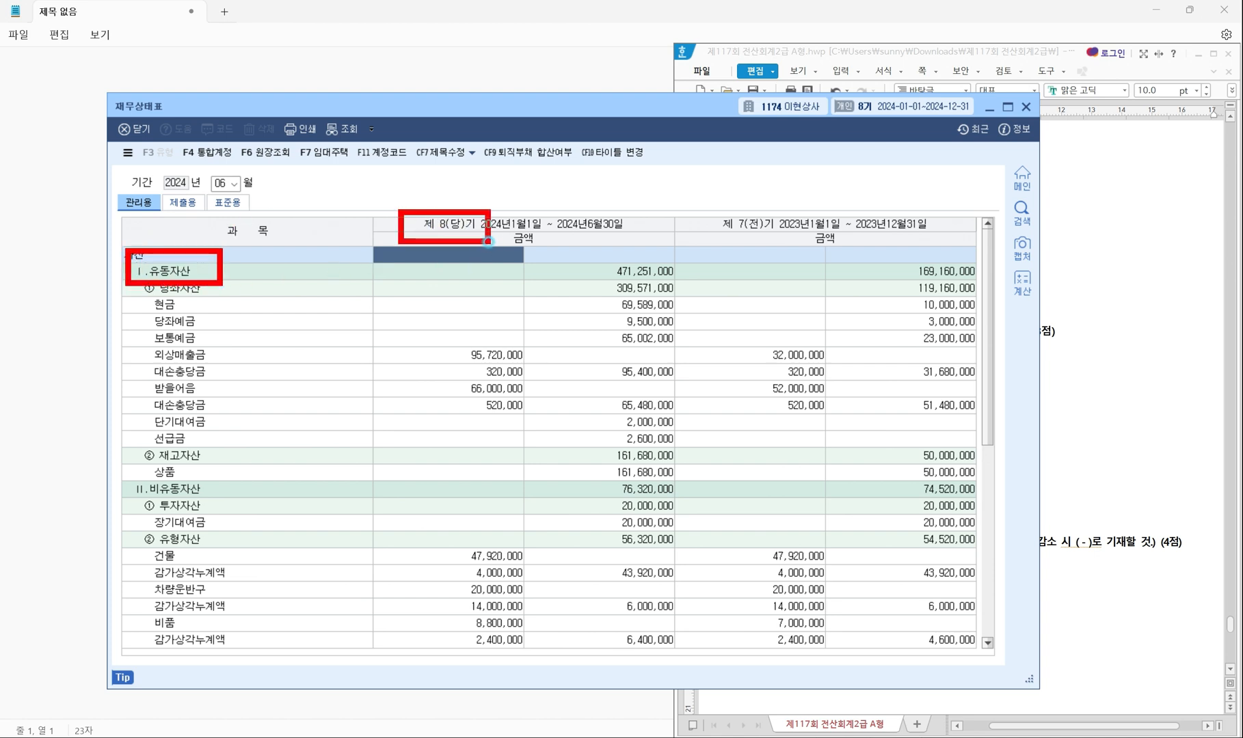
pyautogui.moveTo(566, 264)
pyautogui.mouseDown()
pyautogui.moveTo(597, 280)
pyautogui.moveTo(687, 278)
pyautogui.mouseUp()
pyautogui.hotkey('ctrl', 'z')
pyautogui.moveTo(576, 253); pyautogui.dragTo(682, 280)
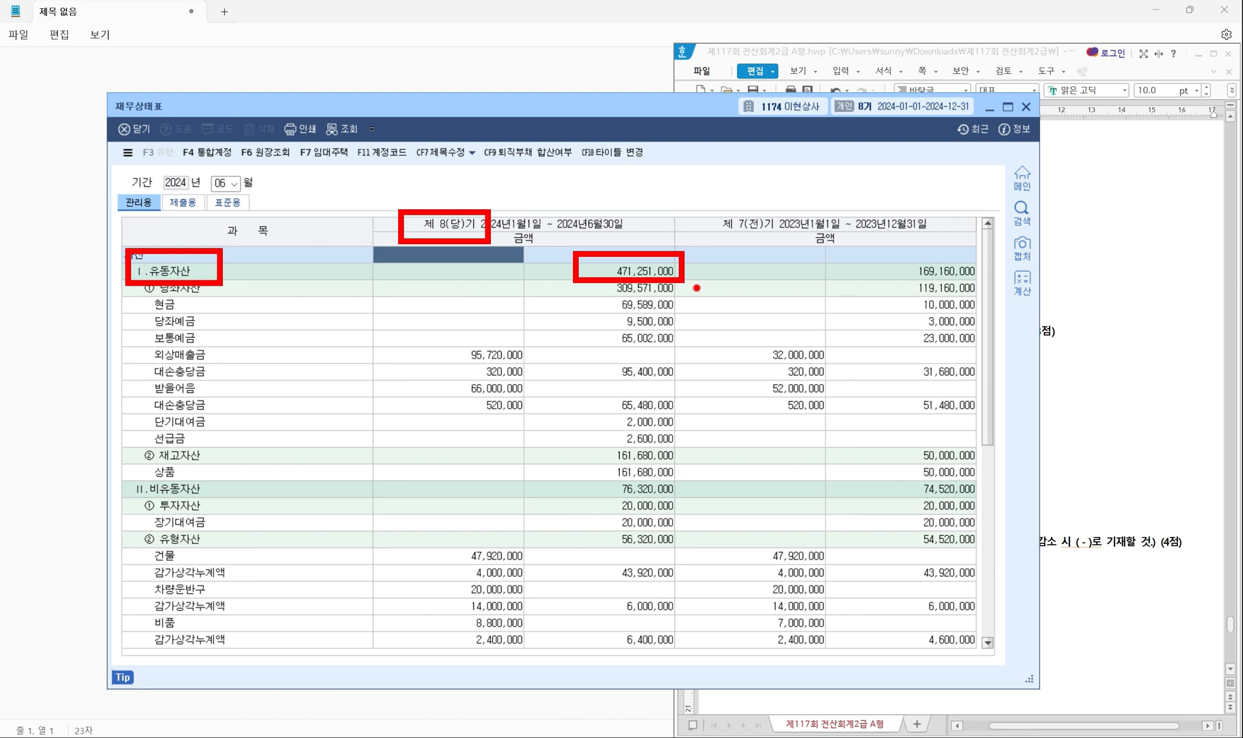
pyautogui.moveTo(711, 203)
pyautogui.mouseDown()
pyautogui.moveTo(920, 235)
pyautogui.moveTo(909, 281)
pyautogui.moveTo(1007, 281)
pyautogui.mouseUp()
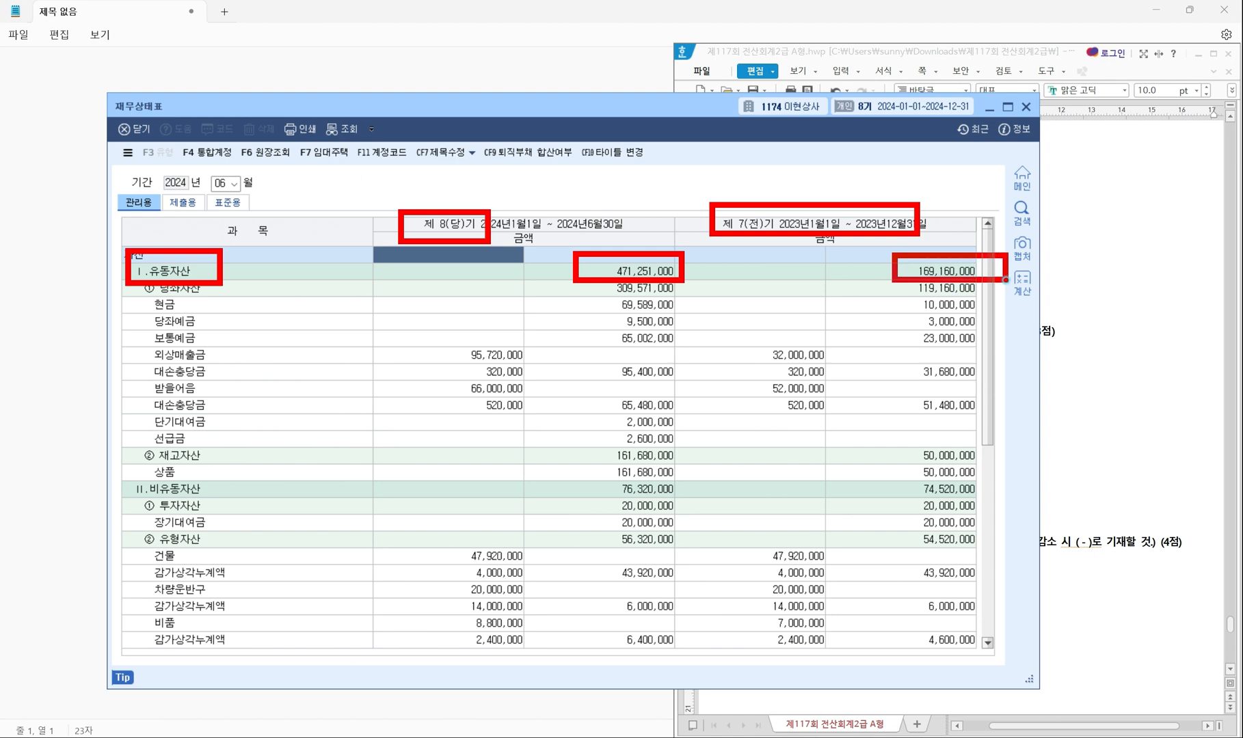
pyautogui.moveTo(767, 272); pyautogui.dragTo(814, 275)
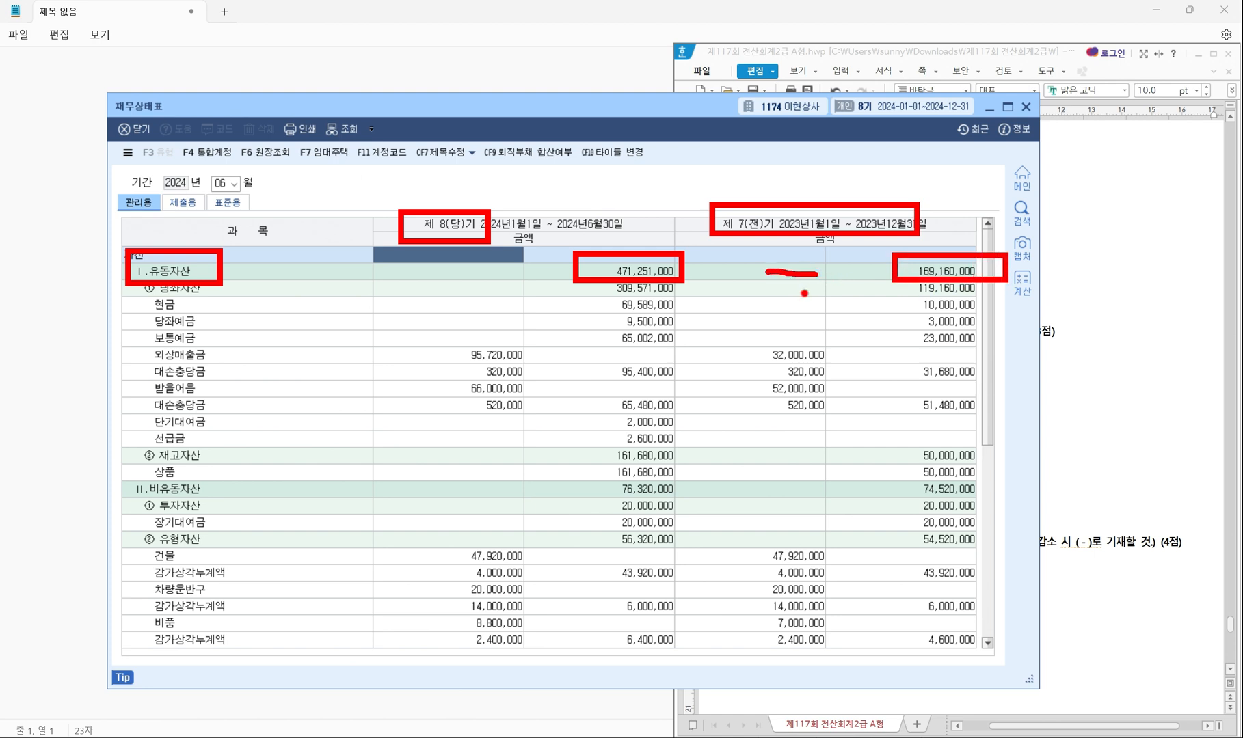
pyautogui.press('Escape')
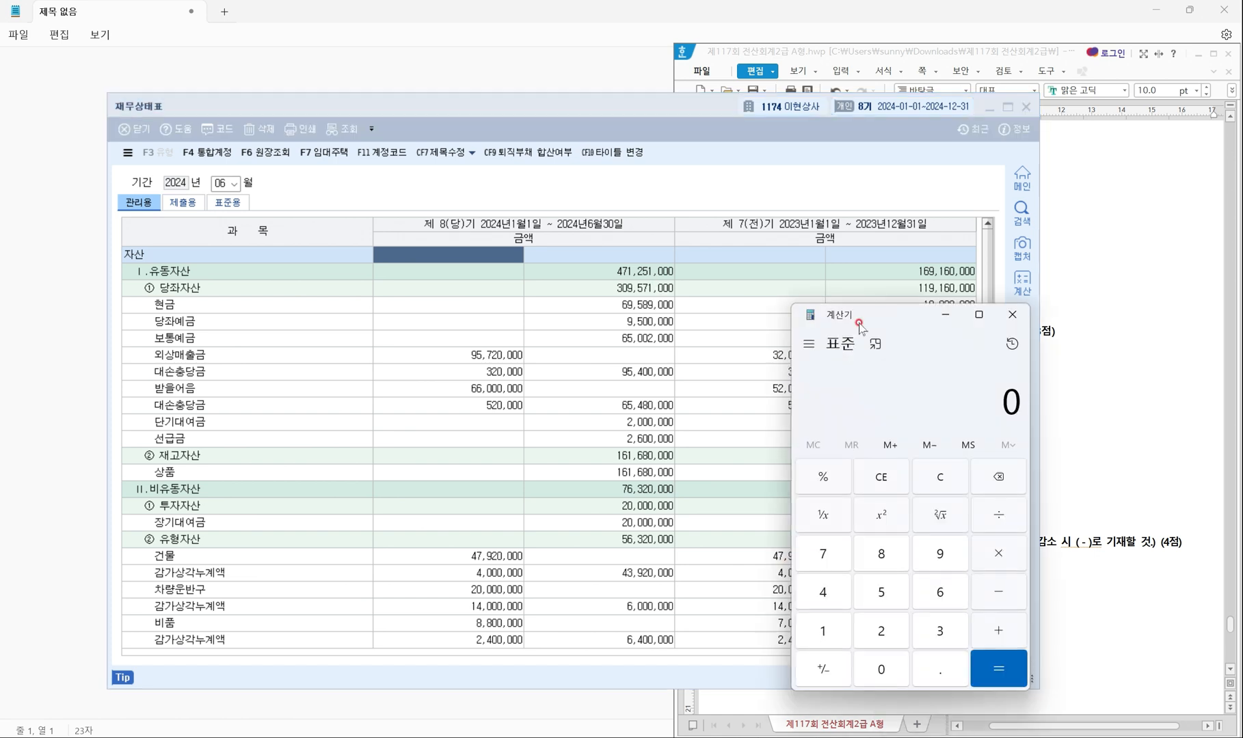
# Move the calculator clear of the prior-year 유동자산 amount and compute 471,251,000 minus 169,160,000.
pyautogui.moveTo(861, 314); pyautogui.dragTo(645, 311)
pyautogui.write('471,251,0')
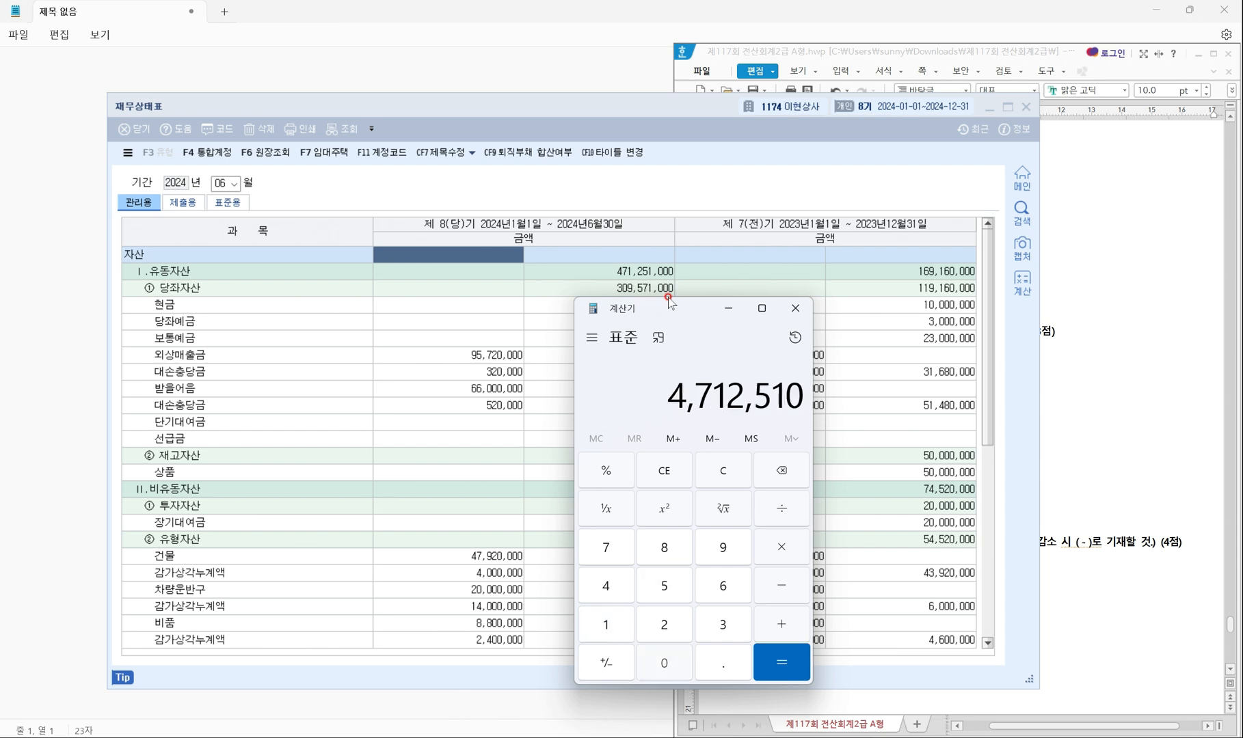
pyautogui.write('00')
pyautogui.press('-')
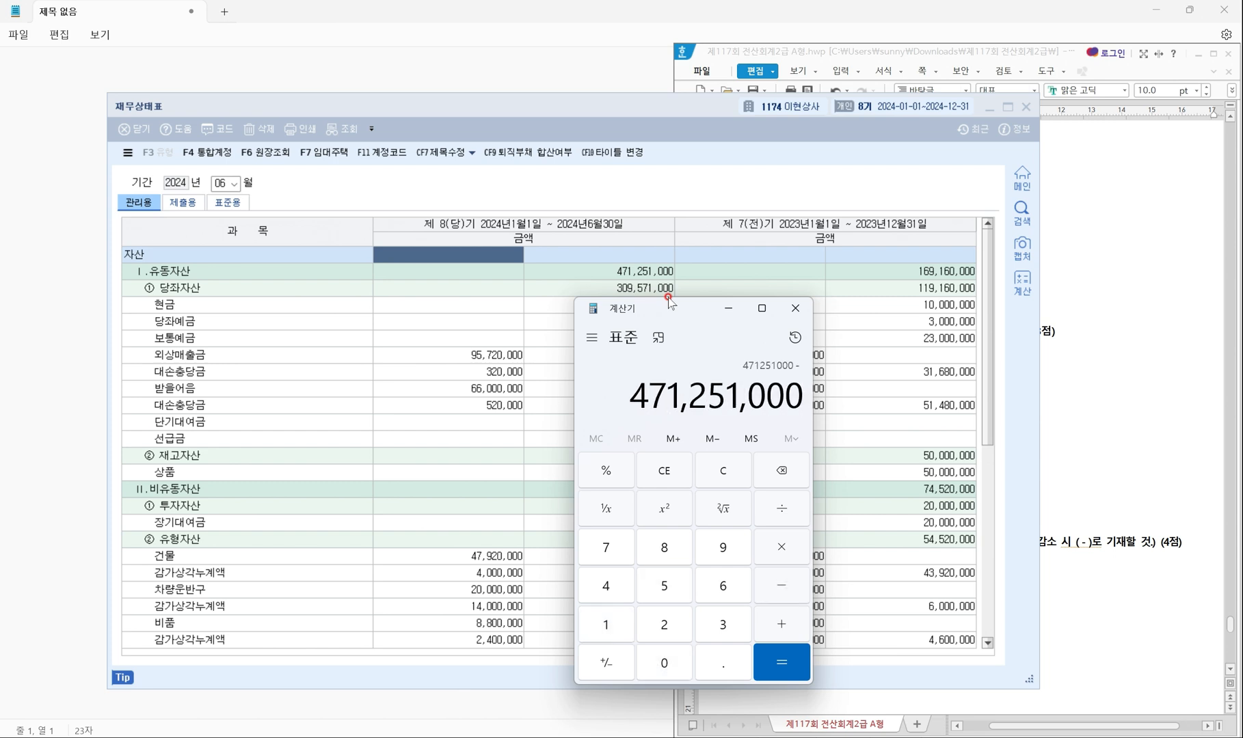
pyautogui.write('169,160,000')
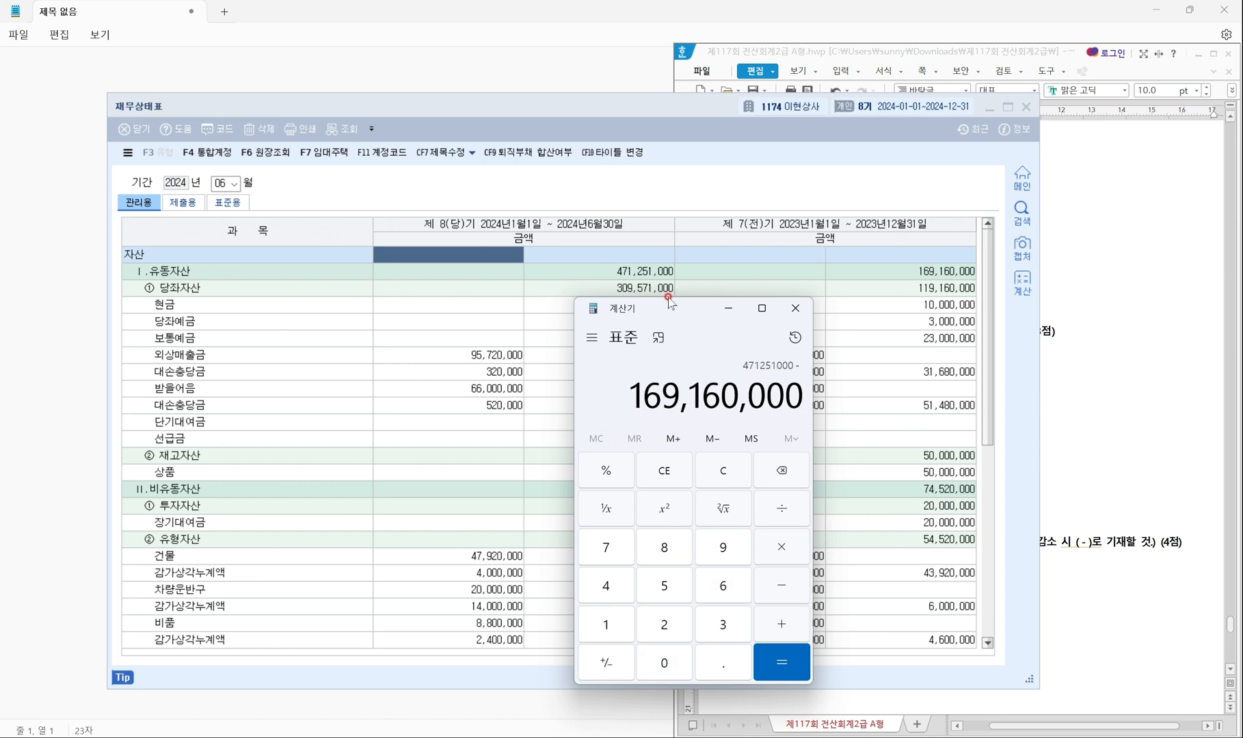
pyautogui.press('Return')
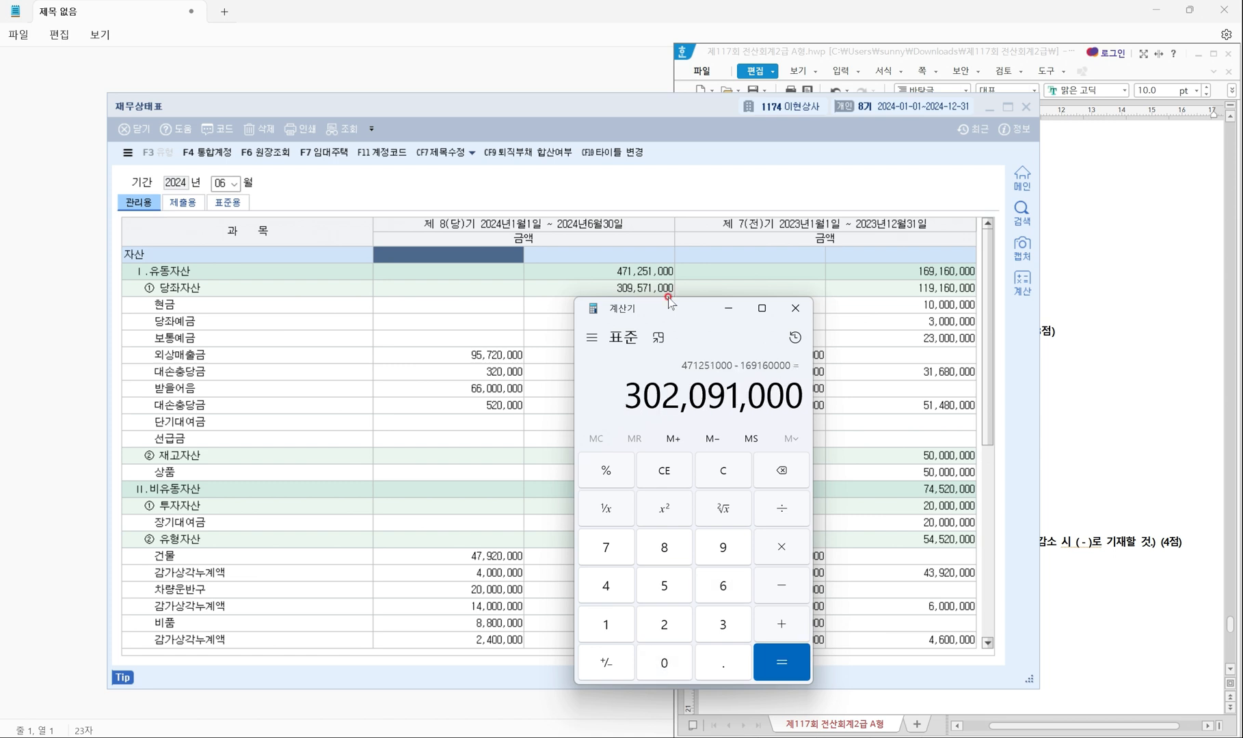